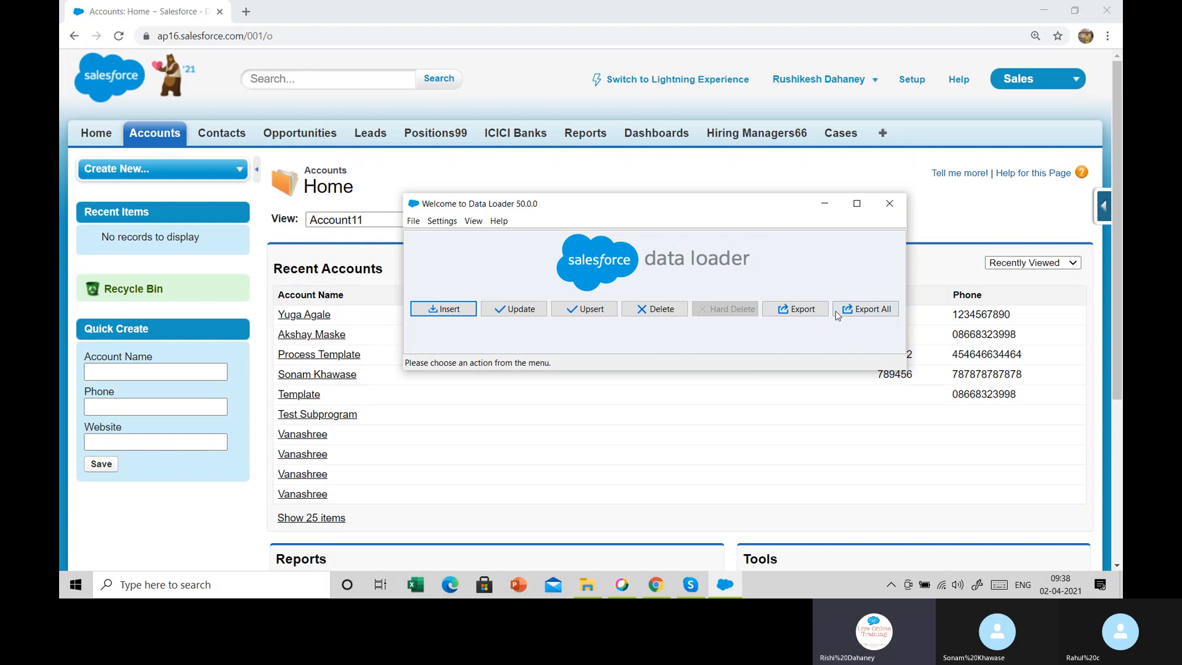
Log in to Data Loader's export wizard with password authentication, entering the account password, and close the wizard.
{"action": "left_click", "coordinate": [804, 314]}
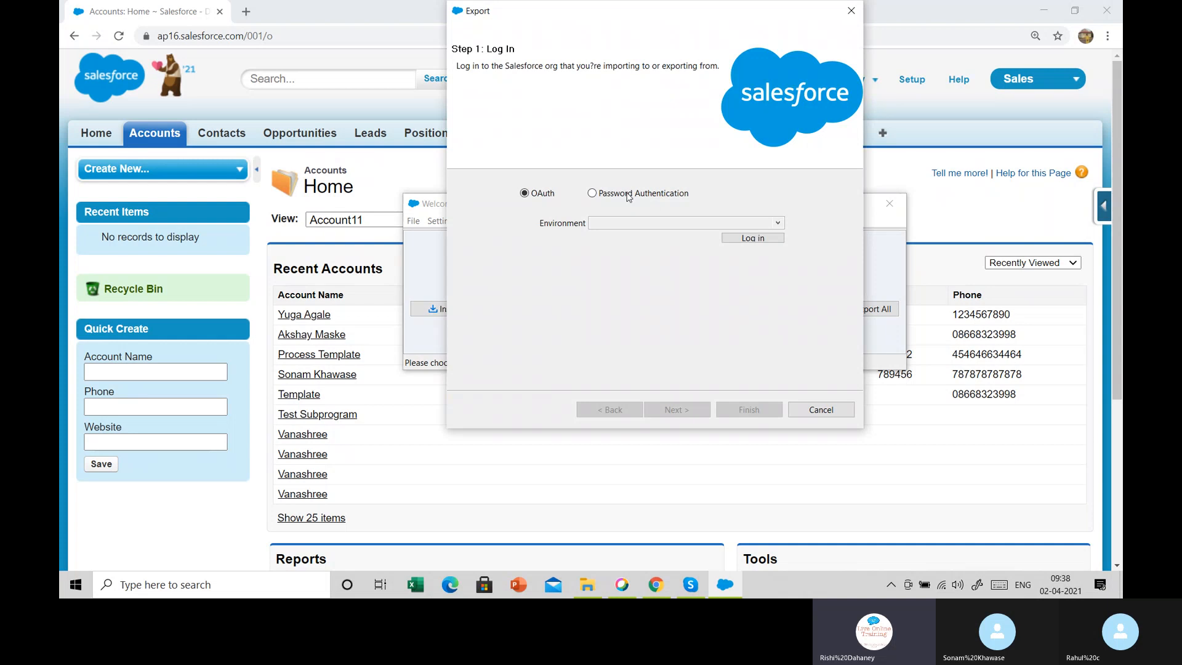
{"action": "left_click", "coordinate": [628, 194]}
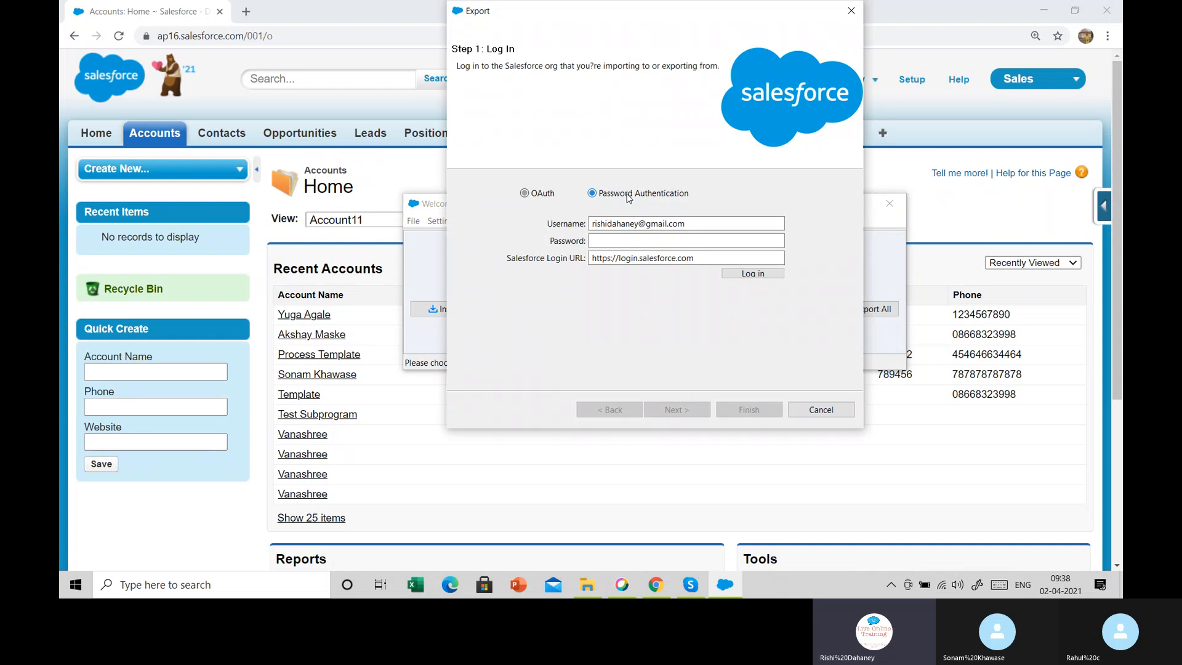
{"action": "left_click", "coordinate": [676, 241]}
{"action": "type", "text": "•••••"}
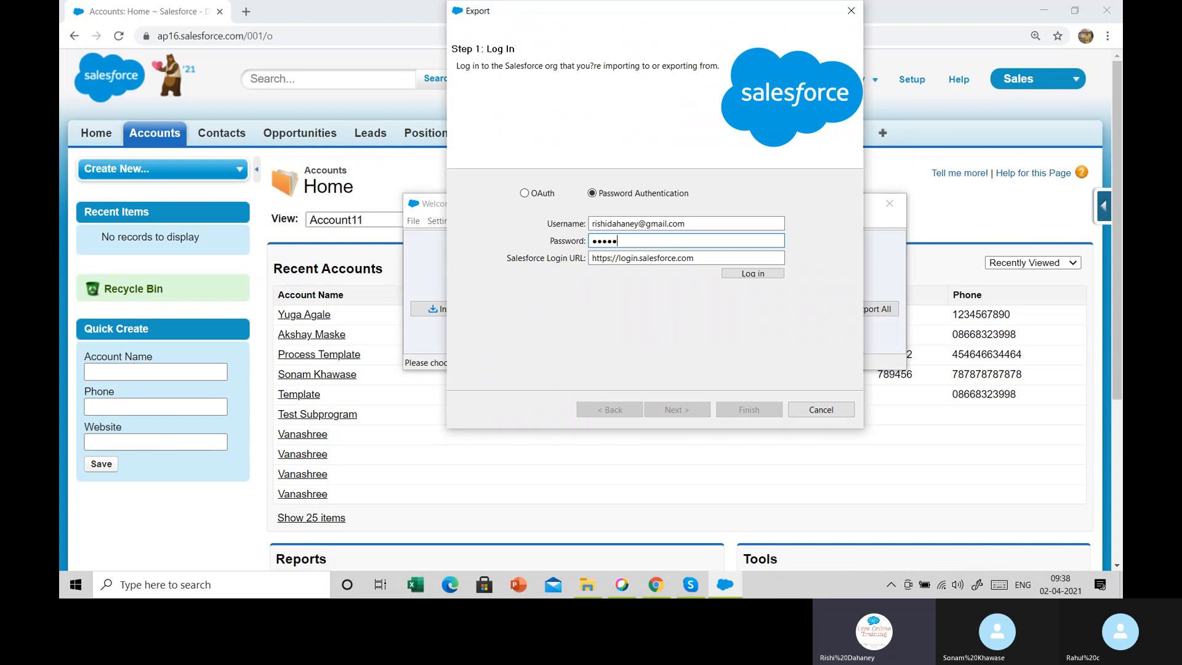
{"action": "key", "text": "BackSpace"}
{"action": "key", "text": "BackSpace"}
{"action": "key", "text": "BackSpace"}
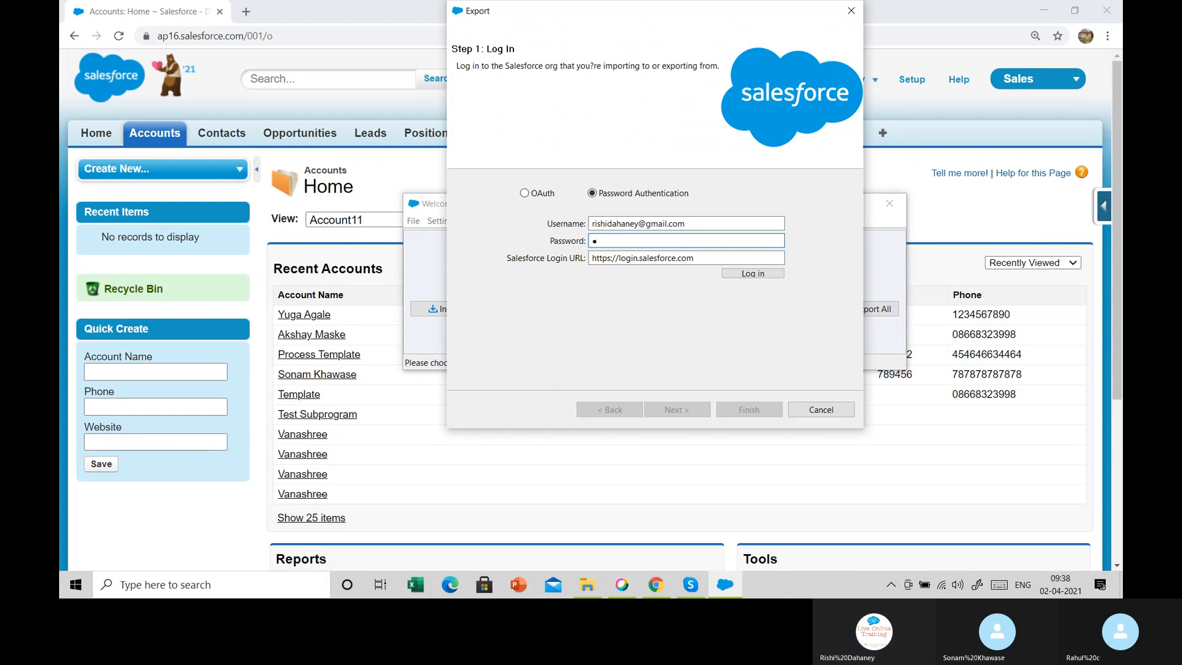
{"action": "type", "text": "•••••••••"}
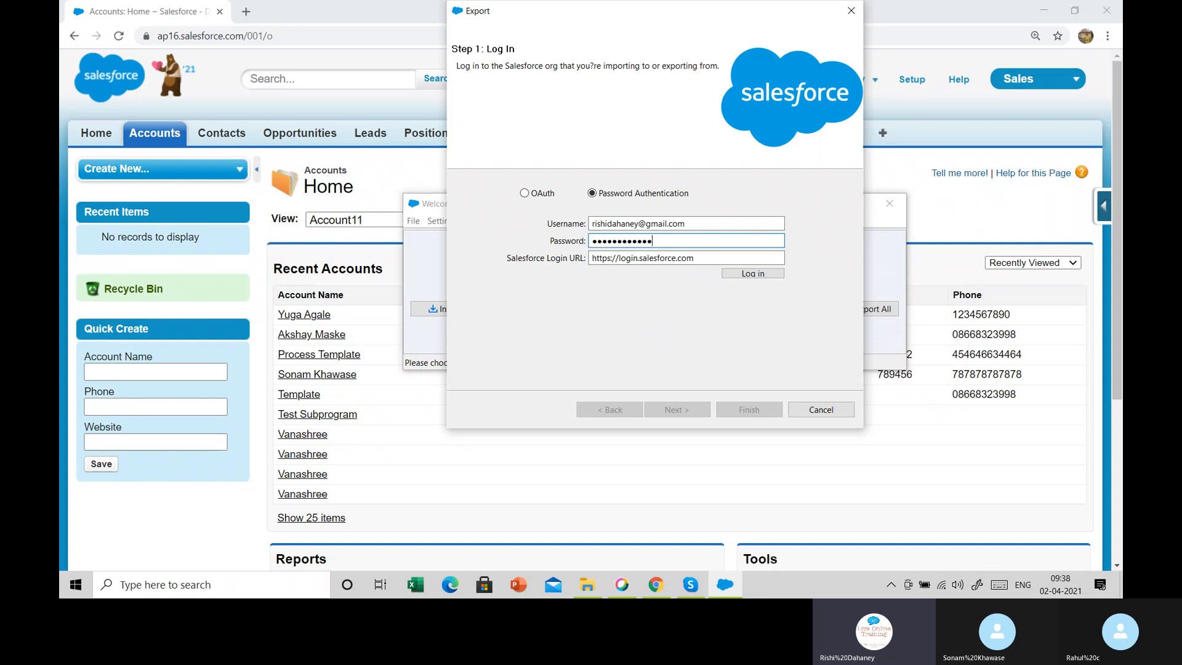
{"action": "left_click", "coordinate": [753, 274]}
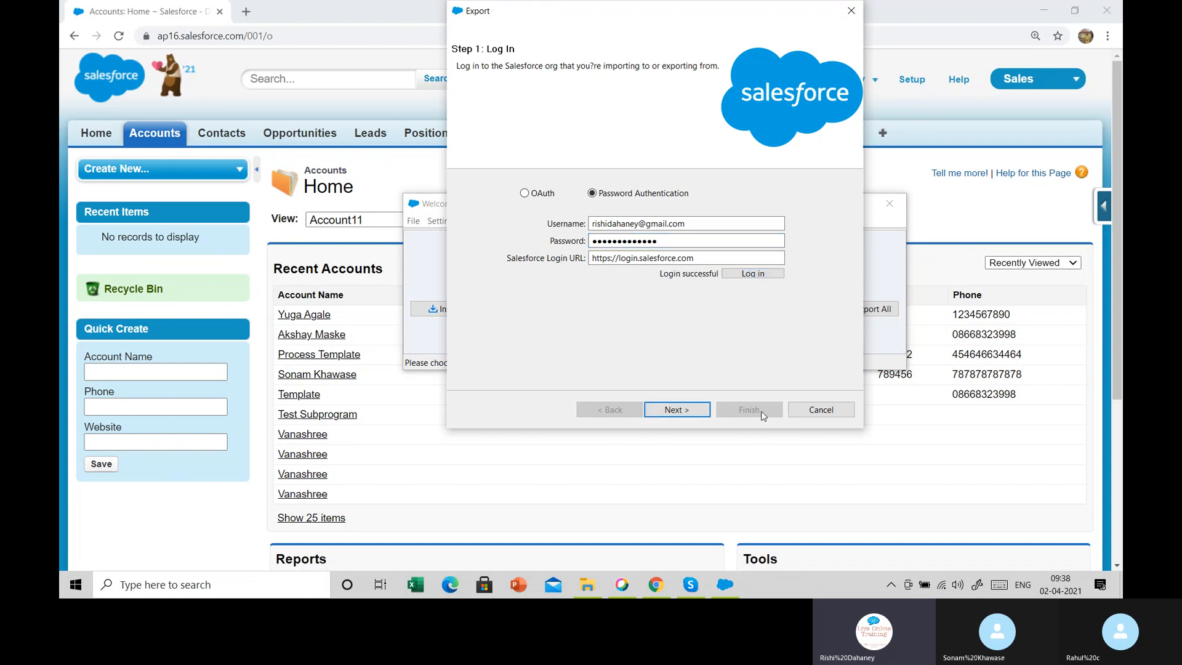
{"action": "left_click", "coordinate": [811, 411]}
{"action": "left_click", "coordinate": [825, 203]}
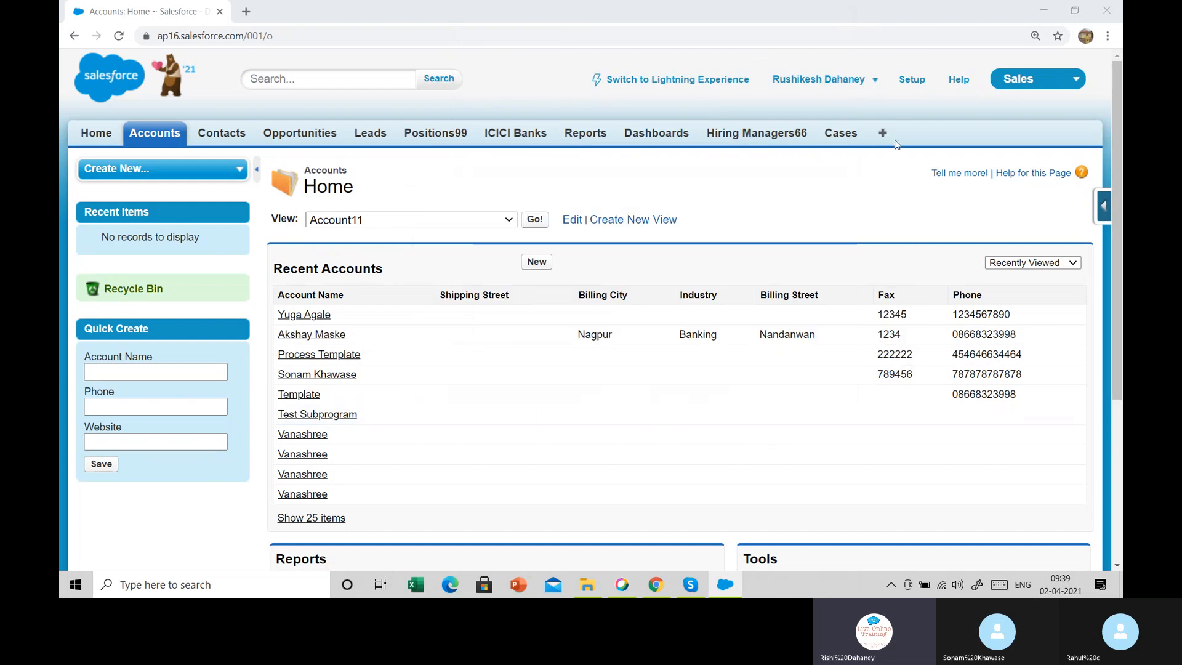
Open the Users list under Manage Users in Salesforce Setup.
{"action": "left_click", "coordinate": [916, 79]}
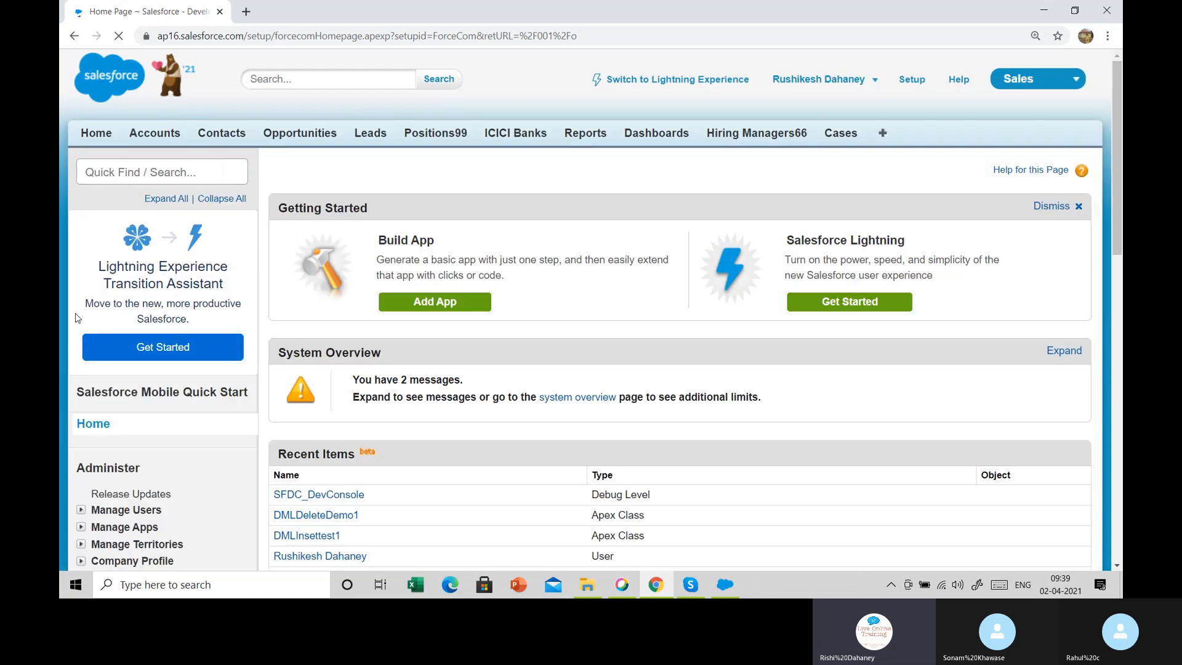
{"action": "scroll", "coordinate": [86, 305], "scroll_direction": "down", "scroll_amount": 2}
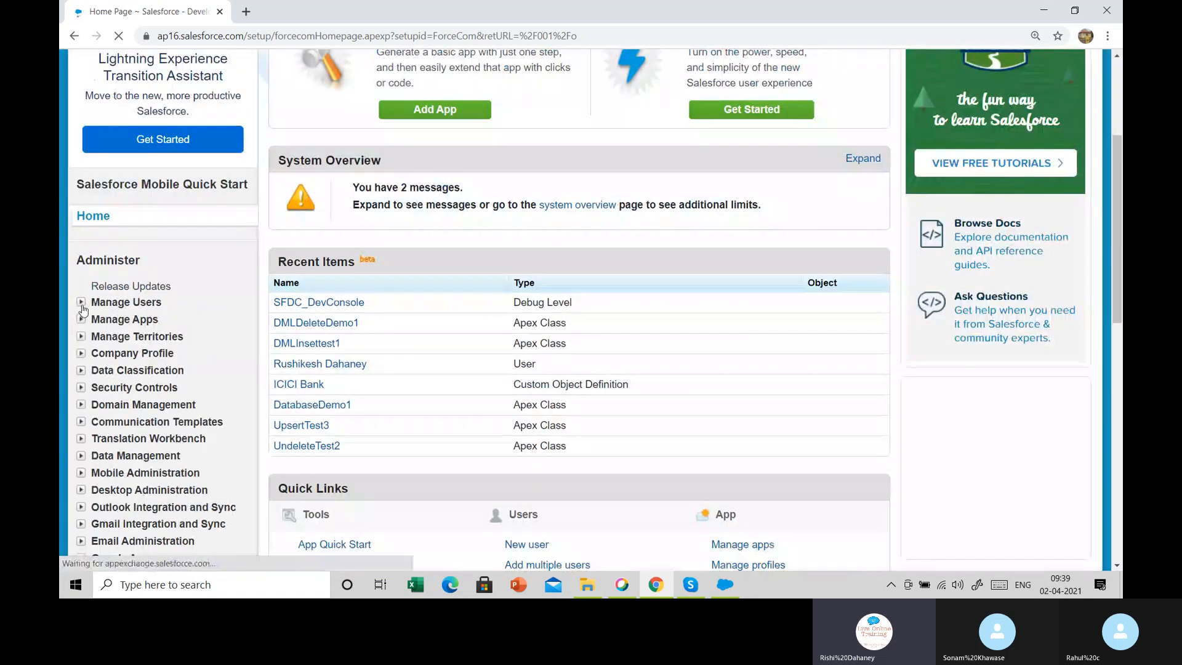
{"action": "left_click", "coordinate": [82, 303]}
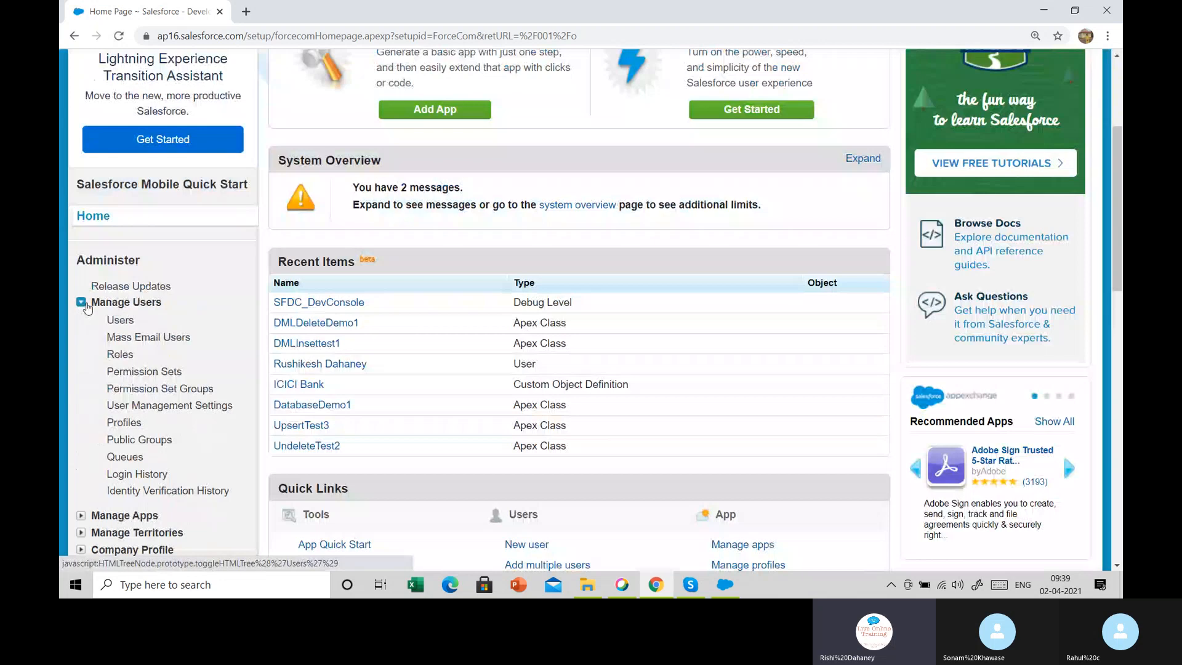
{"action": "left_click", "coordinate": [121, 321]}
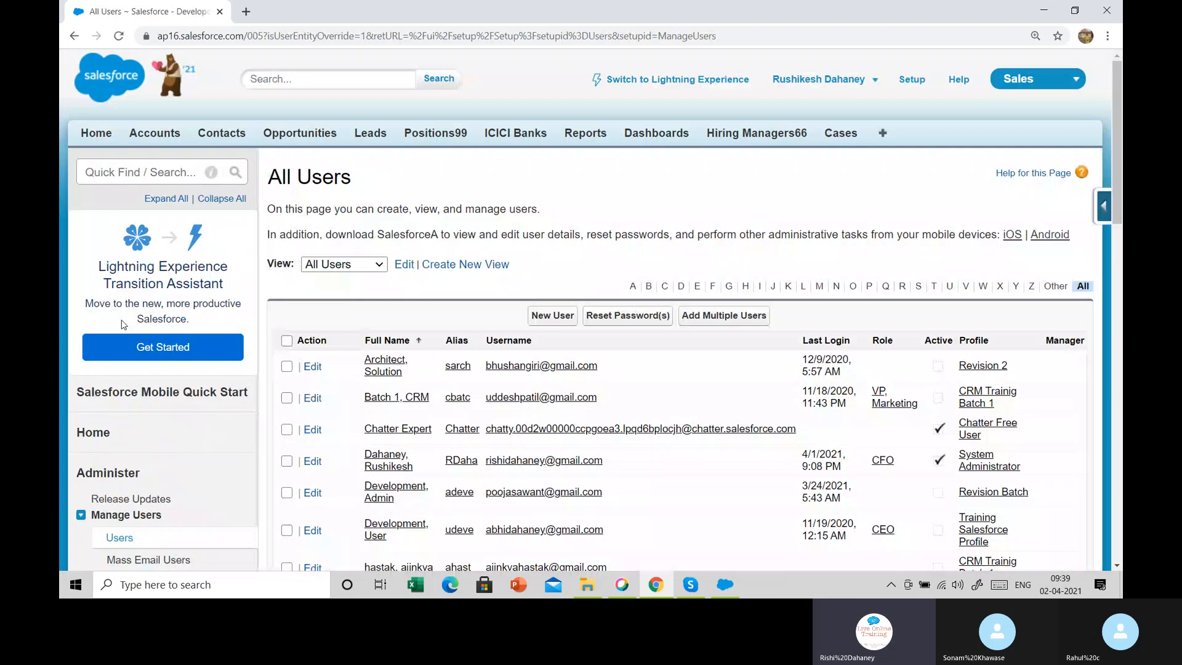
Enlarge the All Users page and look through the whole list for usernames, active status and profiles.
{"action": "key", "text": "ctrl+plus"}
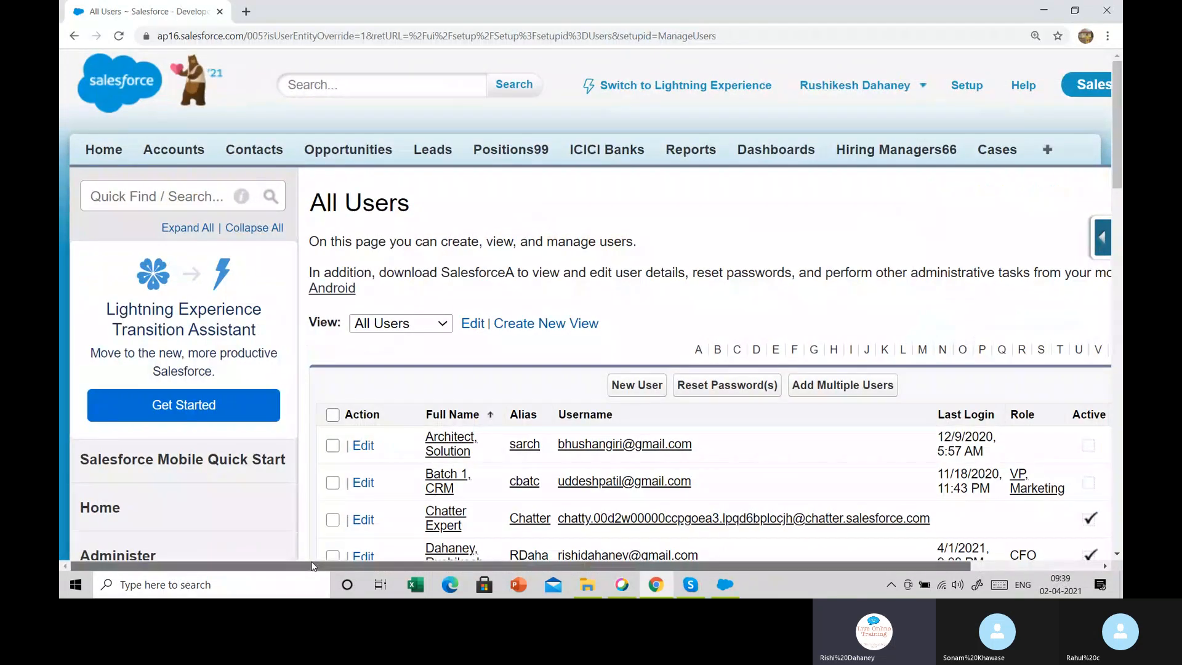
{"action": "left_click_drag", "start_coordinate": [312, 566], "coordinate": [433, 577]}
{"action": "scroll", "coordinate": [486, 462], "scroll_direction": "down", "scroll_amount": 3}
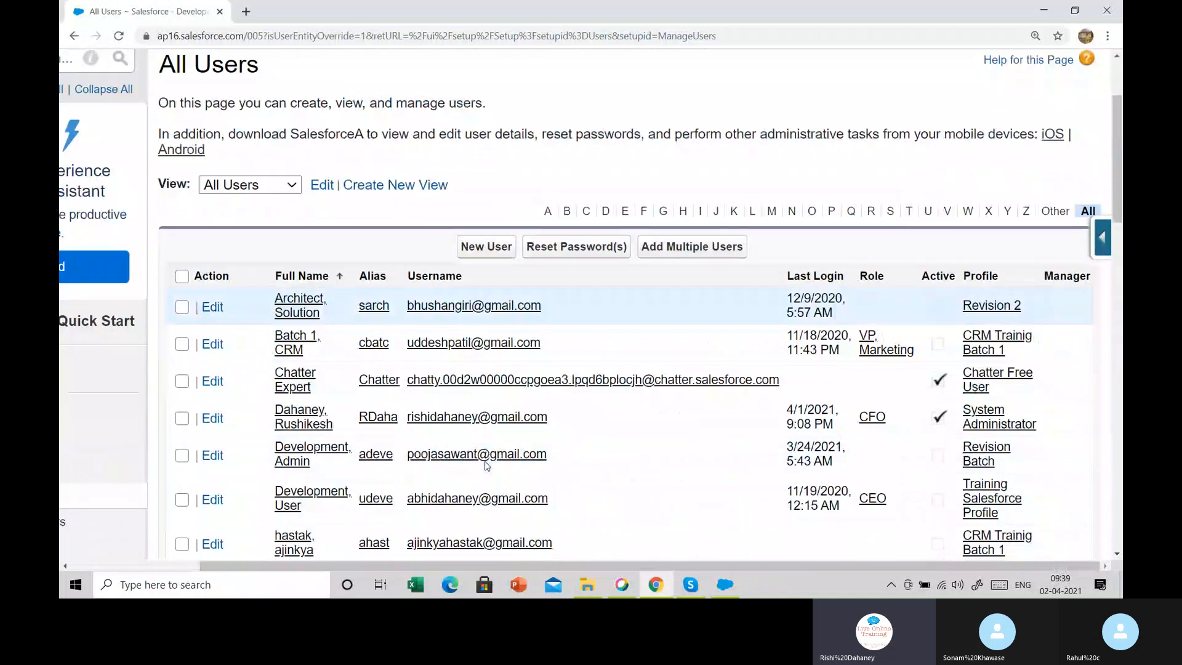
{"action": "scroll", "coordinate": [486, 465], "scroll_direction": "down", "scroll_amount": 5}
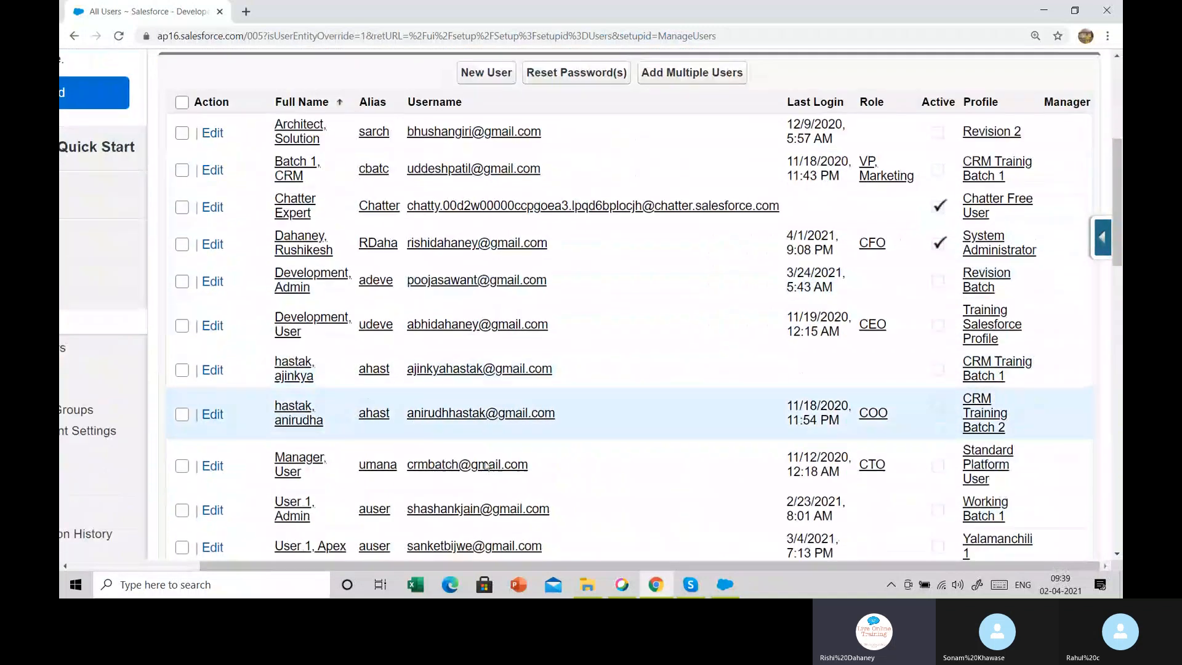
{"action": "scroll", "coordinate": [486, 465], "scroll_direction": "down", "scroll_amount": 3}
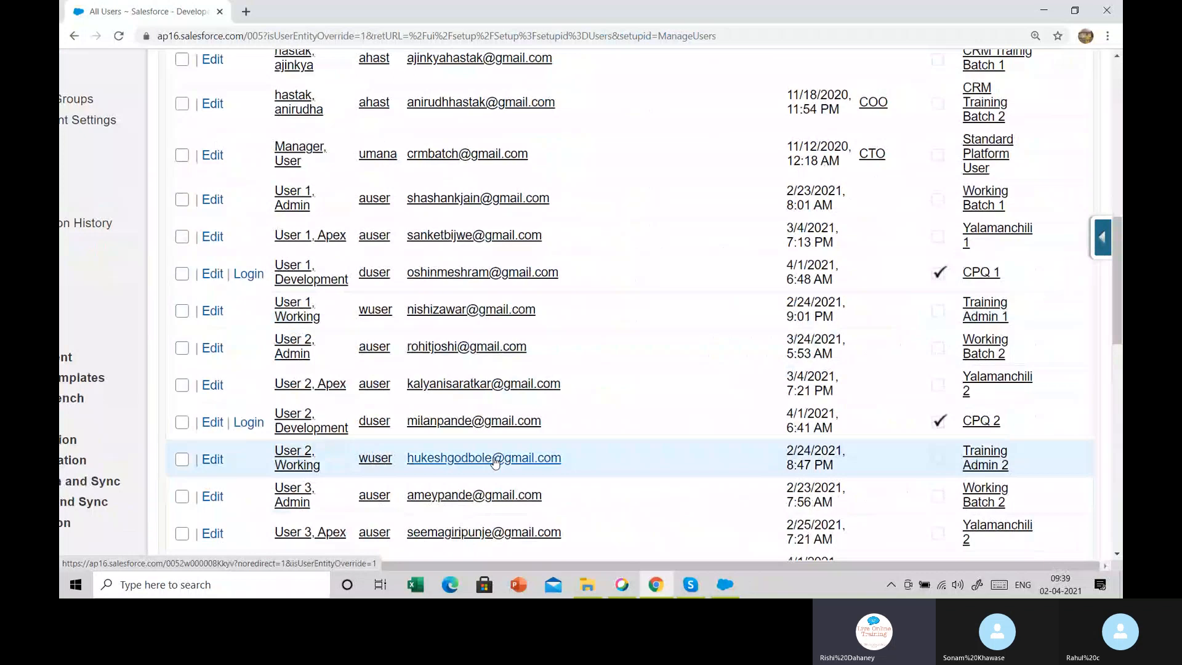
{"action": "scroll", "coordinate": [490, 465], "scroll_direction": "down", "scroll_amount": 4}
{"action": "scroll", "coordinate": [496, 462], "scroll_direction": "down", "scroll_amount": 6}
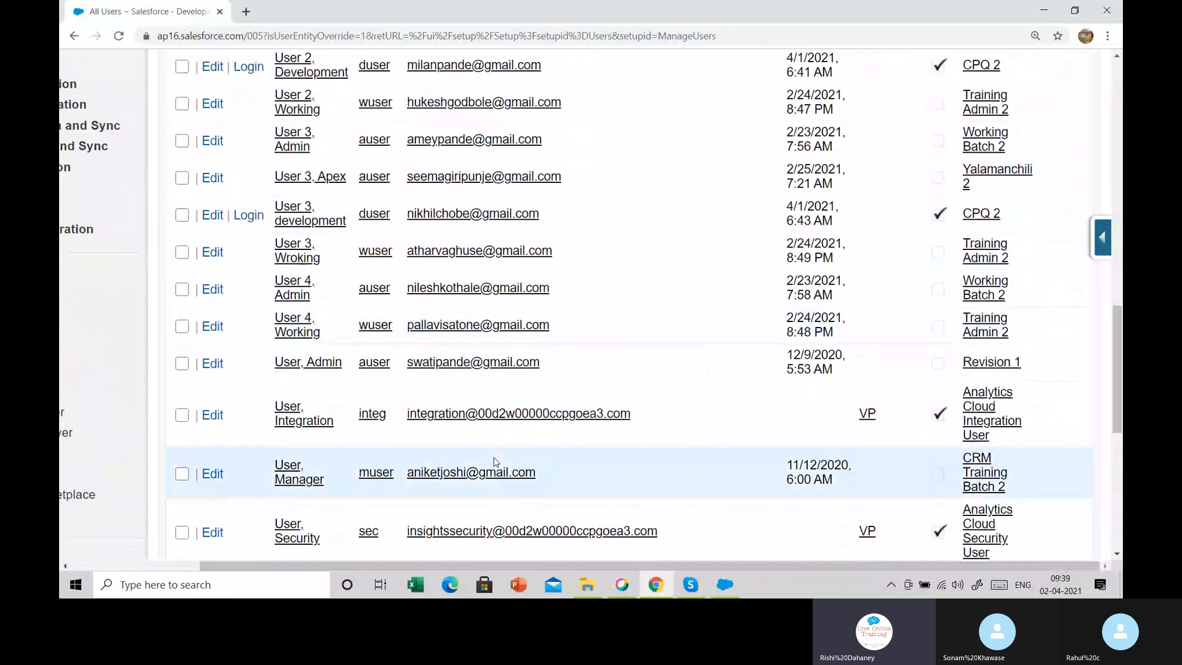
{"action": "scroll", "coordinate": [495, 463], "scroll_direction": "up", "scroll_amount": 10}
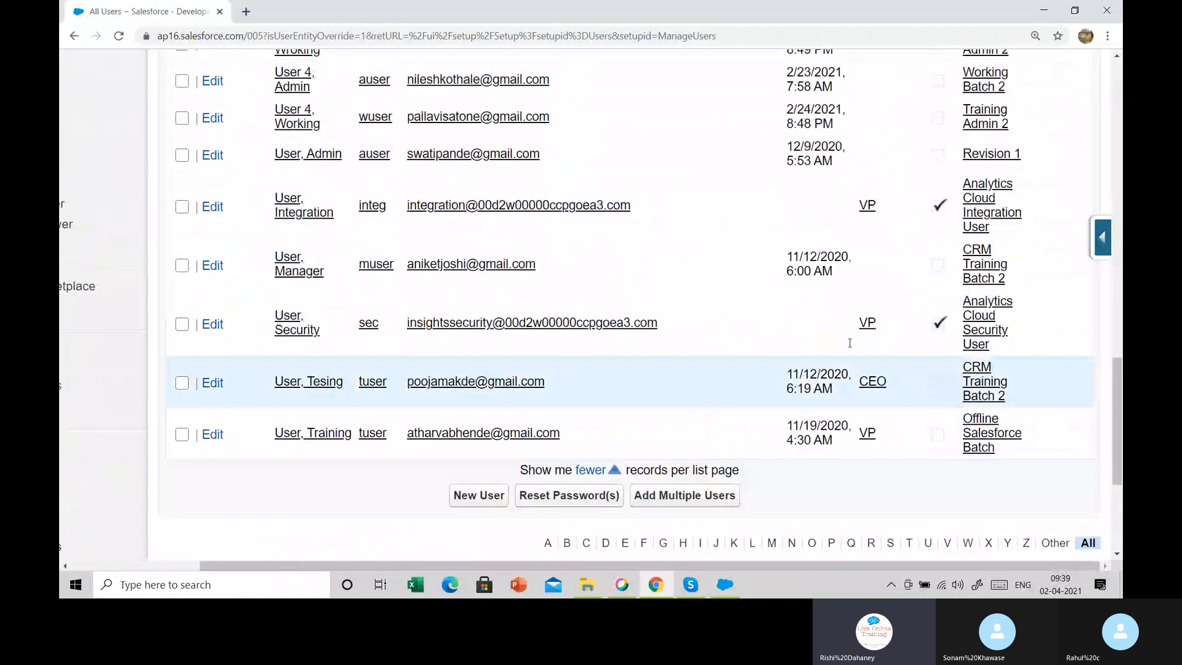
{"action": "scroll", "coordinate": [806, 316], "scroll_direction": "up", "scroll_amount": 3}
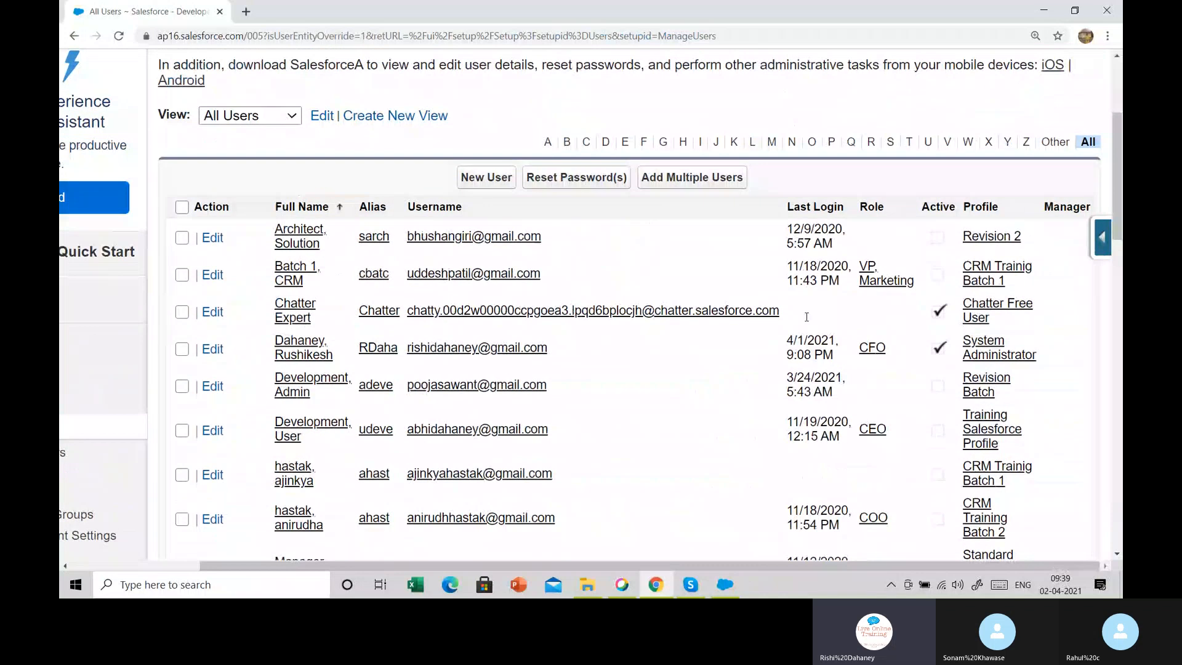
{"action": "scroll", "coordinate": [807, 317], "scroll_direction": "down", "scroll_amount": 5}
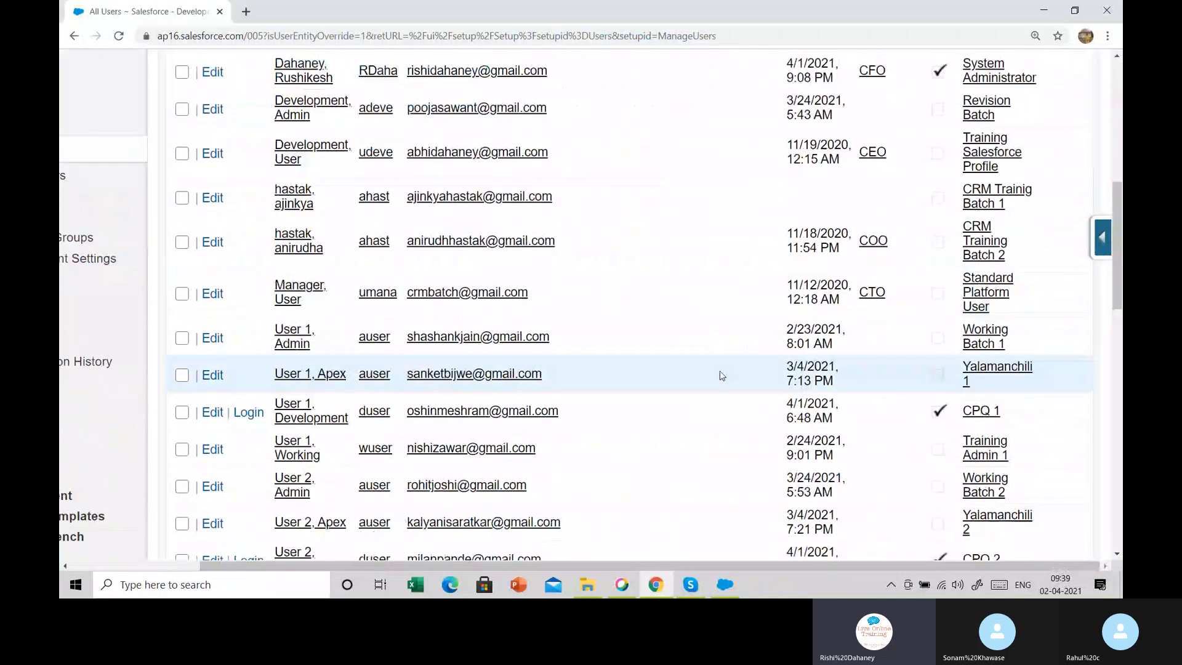
{"action": "scroll", "coordinate": [722, 375], "scroll_direction": "down", "scroll_amount": 10}
Show fewer records per page in the user list and examine the Active and Profile columns.
{"action": "left_click", "coordinate": [596, 348]}
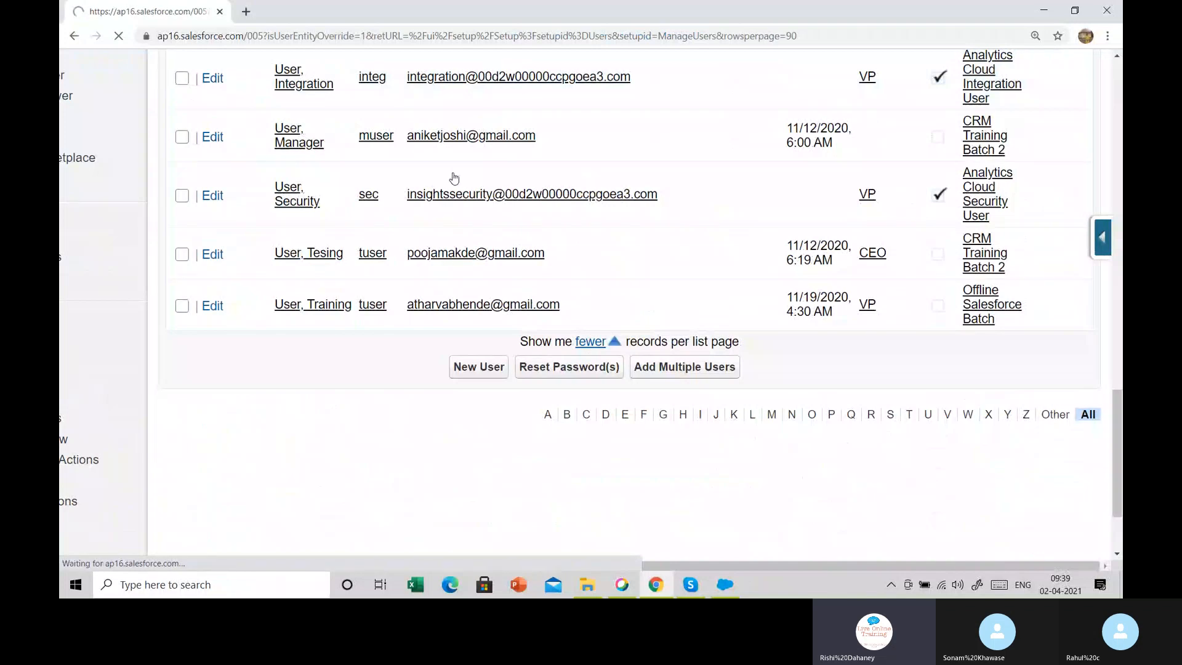
{"action": "scroll", "coordinate": [711, 385], "scroll_direction": "down", "scroll_amount": 5}
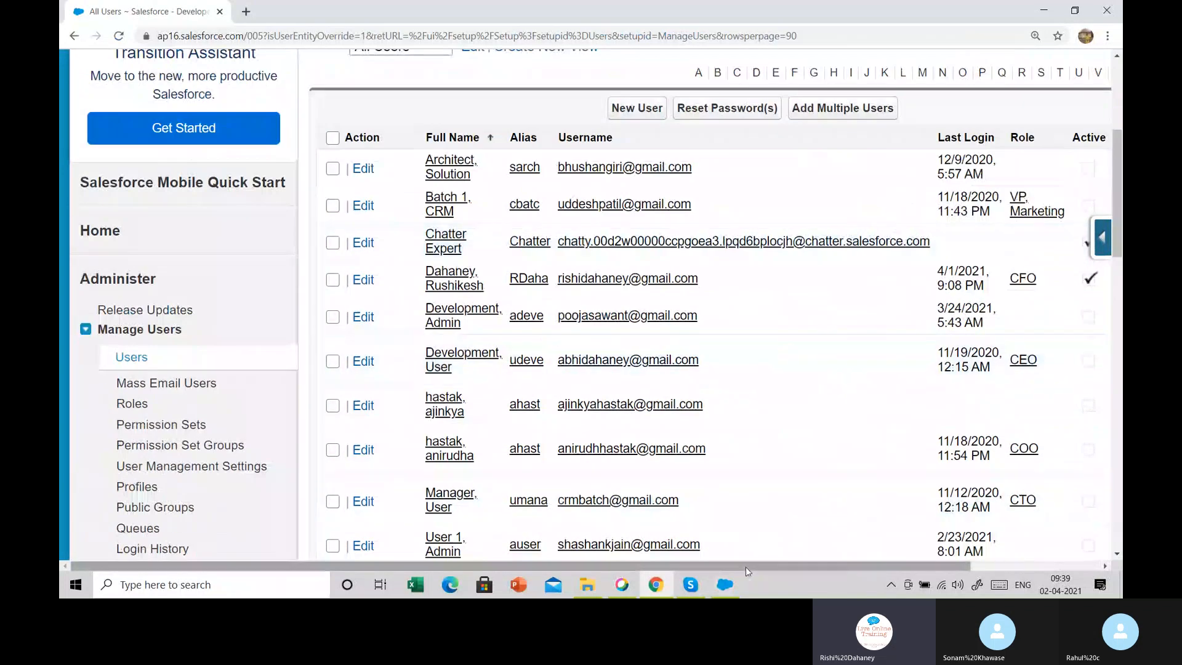
{"action": "left_click_drag", "start_coordinate": [745, 566], "coordinate": [856, 575]}
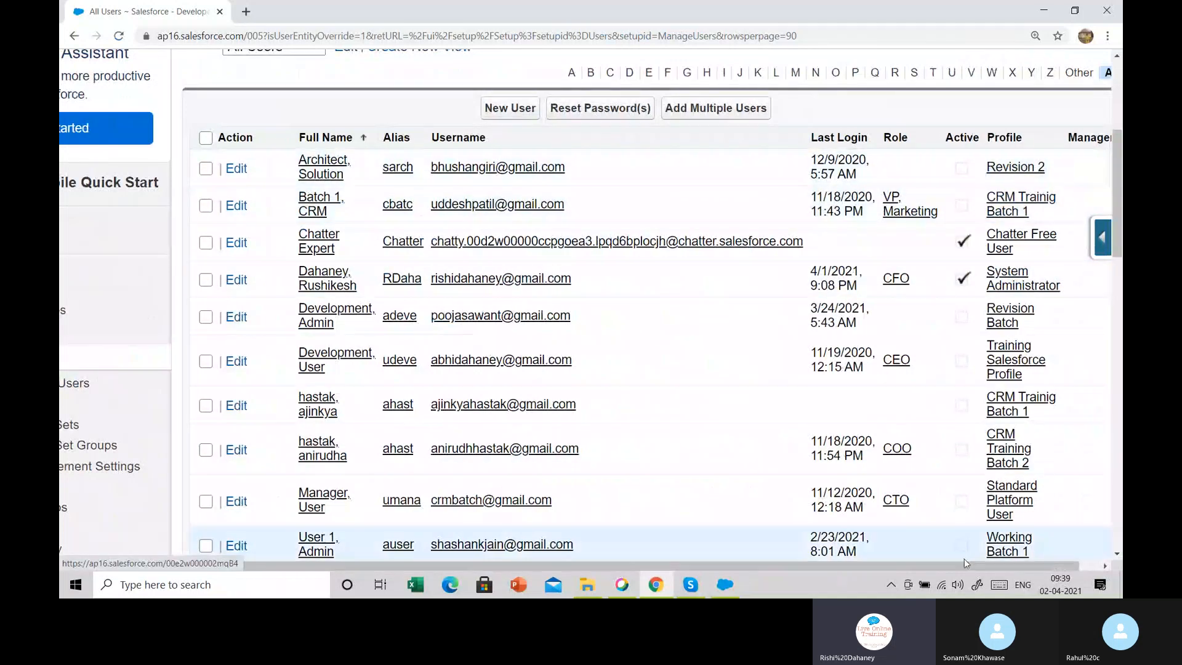
{"action": "left_click_drag", "start_coordinate": [972, 567], "coordinate": [997, 570]}
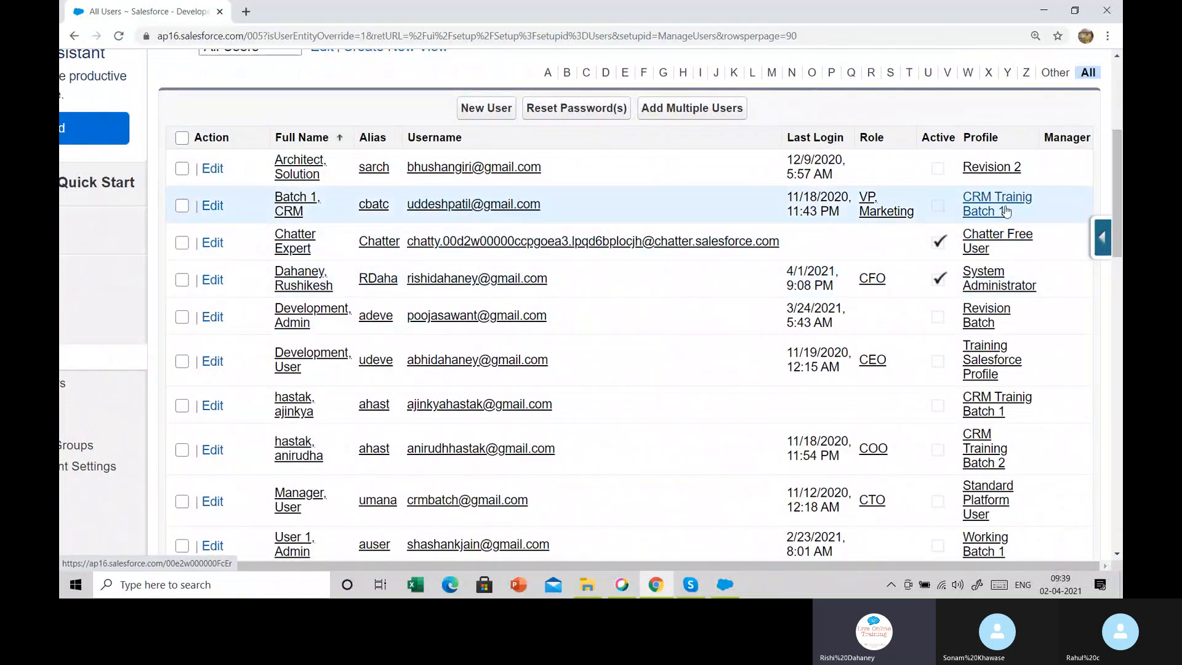
{"action": "scroll", "coordinate": [1006, 211], "scroll_direction": "down", "scroll_amount": 1}
{"action": "scroll", "coordinate": [1006, 211], "scroll_direction": "down", "scroll_amount": 2}
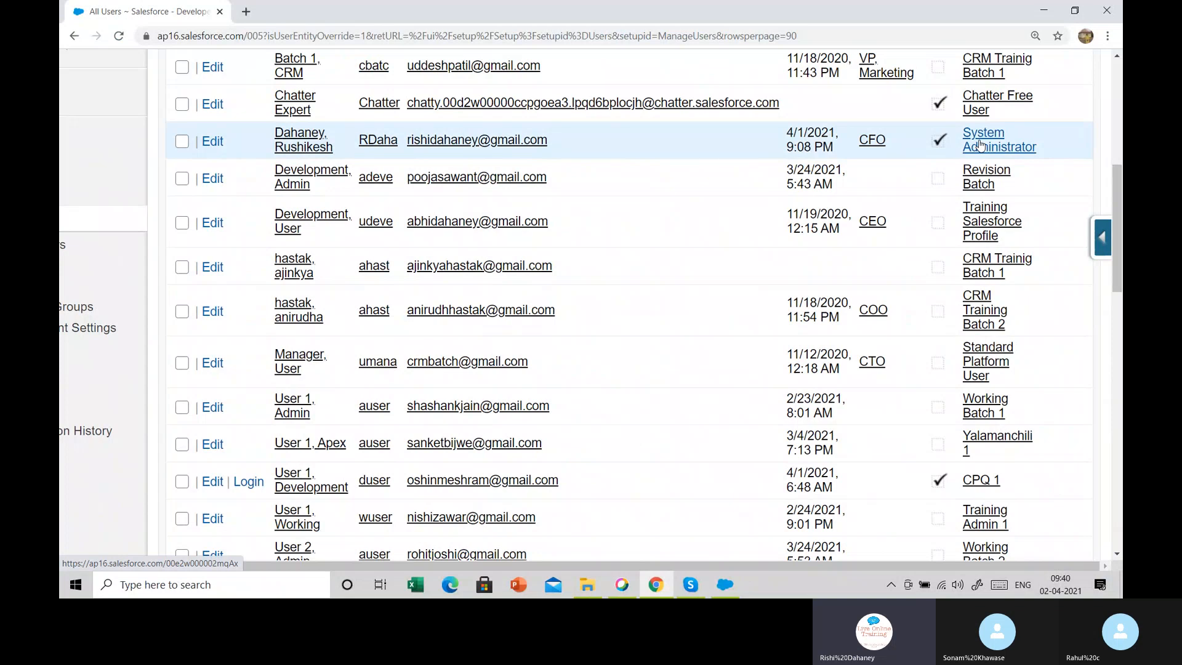
Open the System Administrator profile and find its Login IP Ranges section.
{"action": "left_click", "coordinate": [981, 145]}
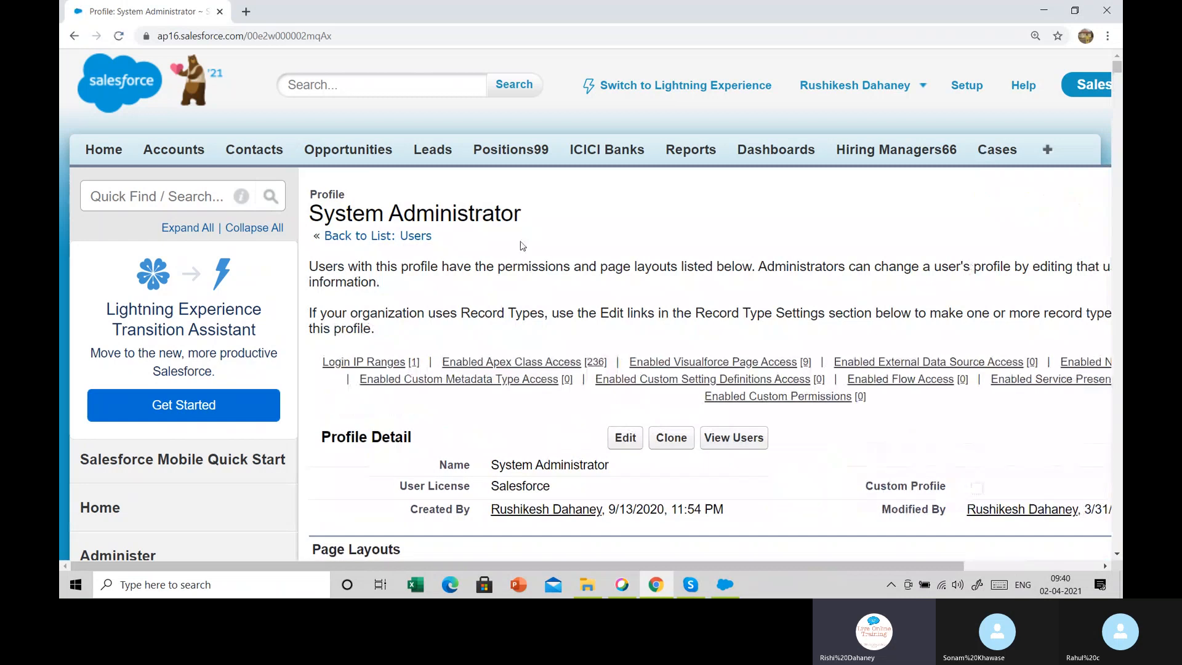
{"action": "left_click_drag", "start_coordinate": [325, 217], "coordinate": [543, 220]}
{"action": "left_click", "coordinate": [759, 232]}
{"action": "left_click_drag", "start_coordinate": [1118, 69], "coordinate": [1122, 346]}
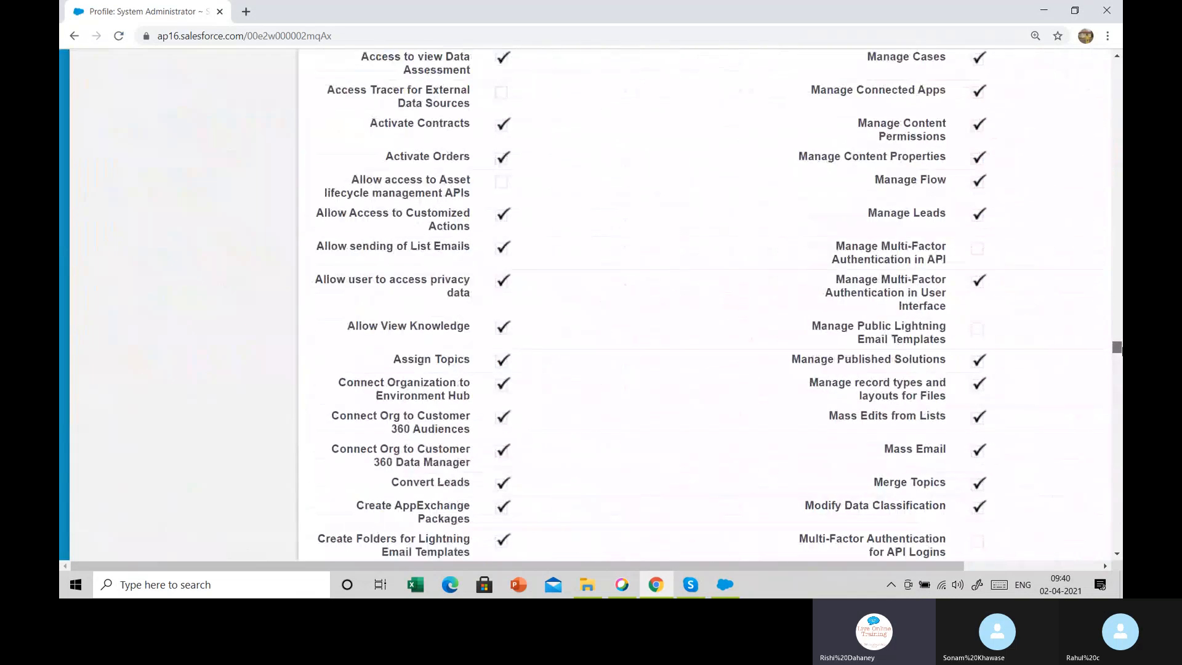
{"action": "scroll", "coordinate": [605, 263], "scroll_direction": "down", "scroll_amount": 6}
{"action": "scroll", "coordinate": [604, 264], "scroll_direction": "down", "scroll_amount": 20}
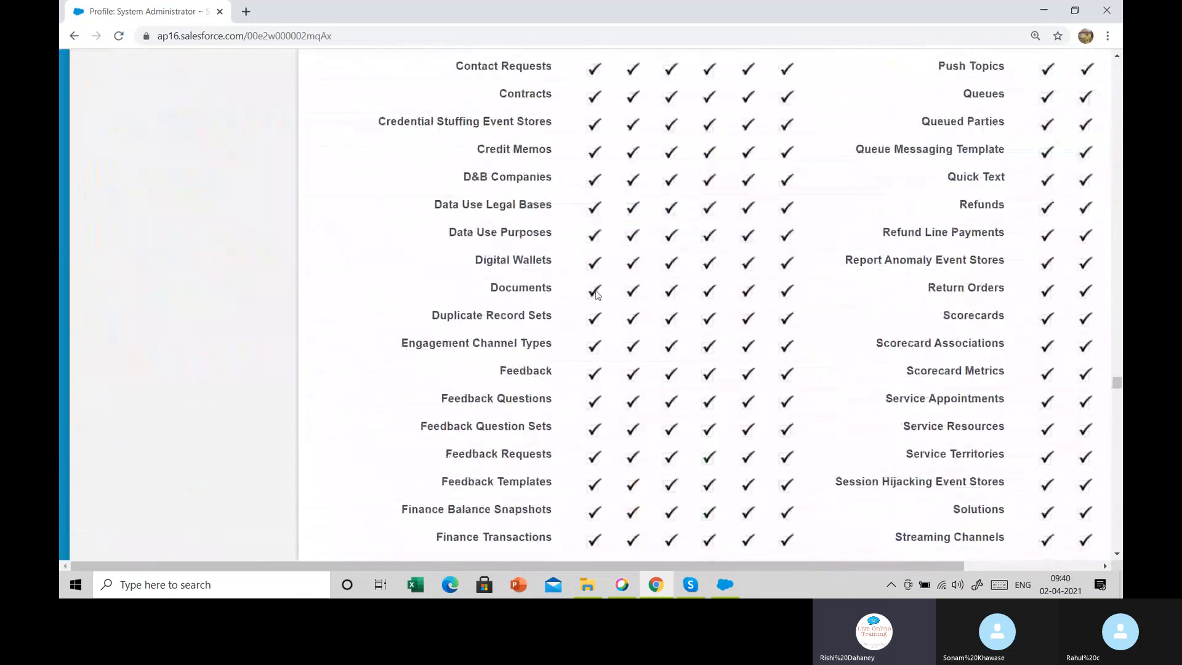
{"action": "scroll", "coordinate": [584, 305], "scroll_direction": "down", "scroll_amount": 8}
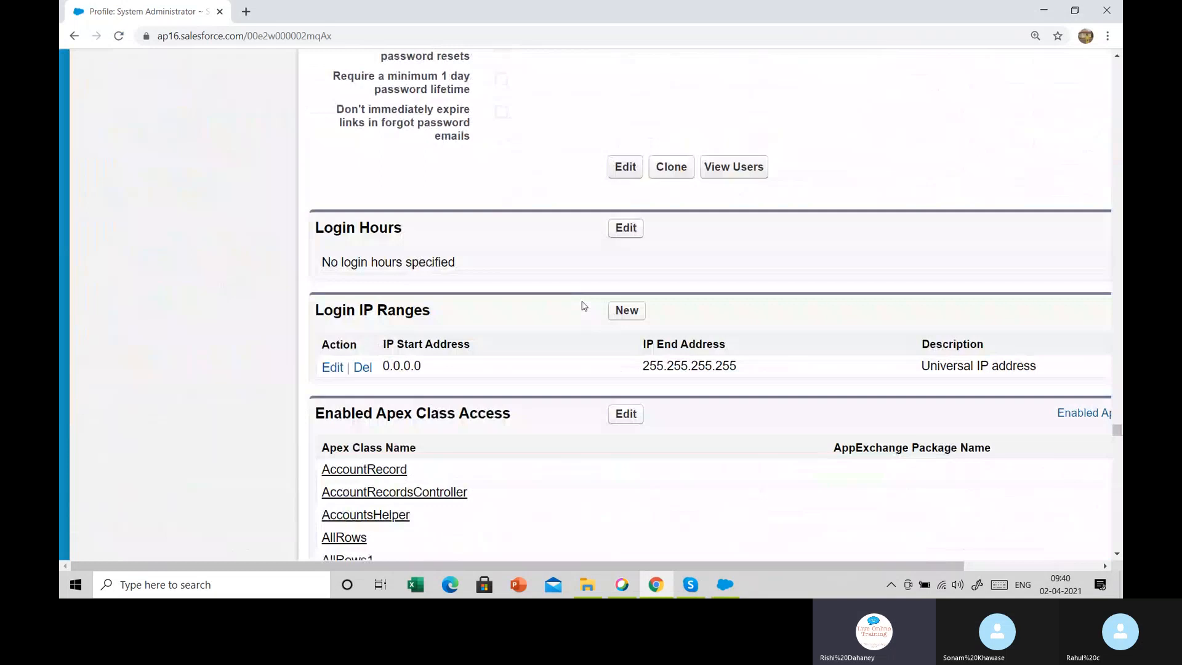
{"action": "scroll", "coordinate": [583, 306], "scroll_direction": "down", "scroll_amount": 3}
{"action": "left_click_drag", "start_coordinate": [313, 173], "coordinate": [463, 180]}
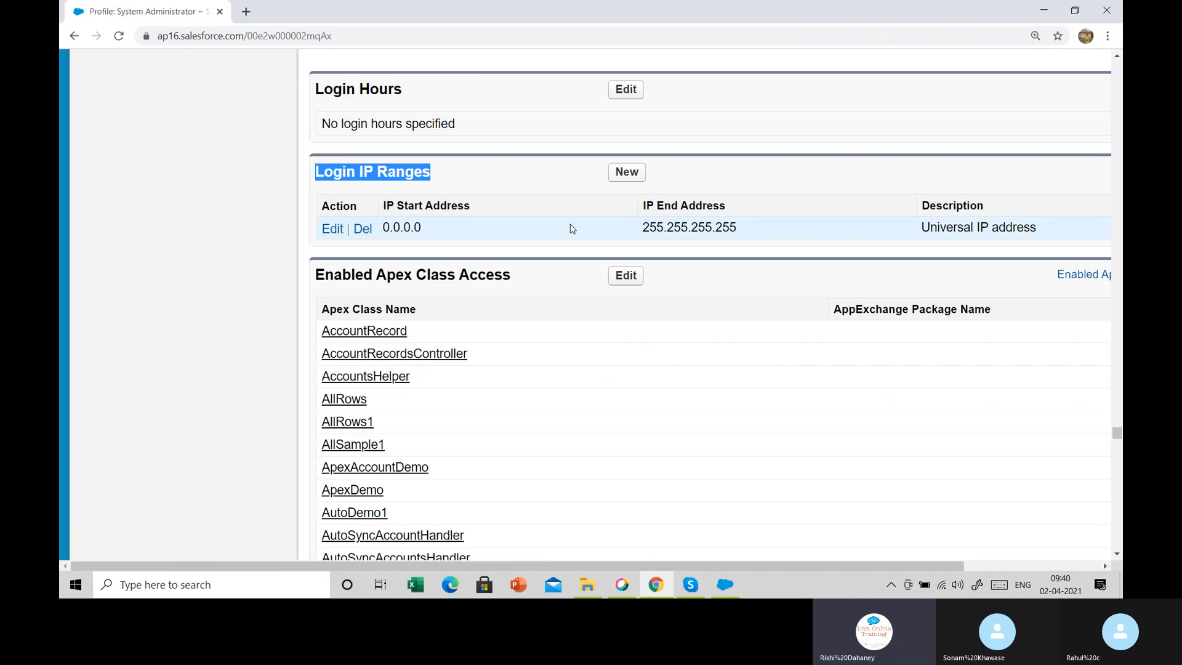
Fill in a new login IP range from 0.0.0.0 to 255.255.255.255 for the profile, then cancel without saving.
{"action": "left_click", "coordinate": [624, 176]}
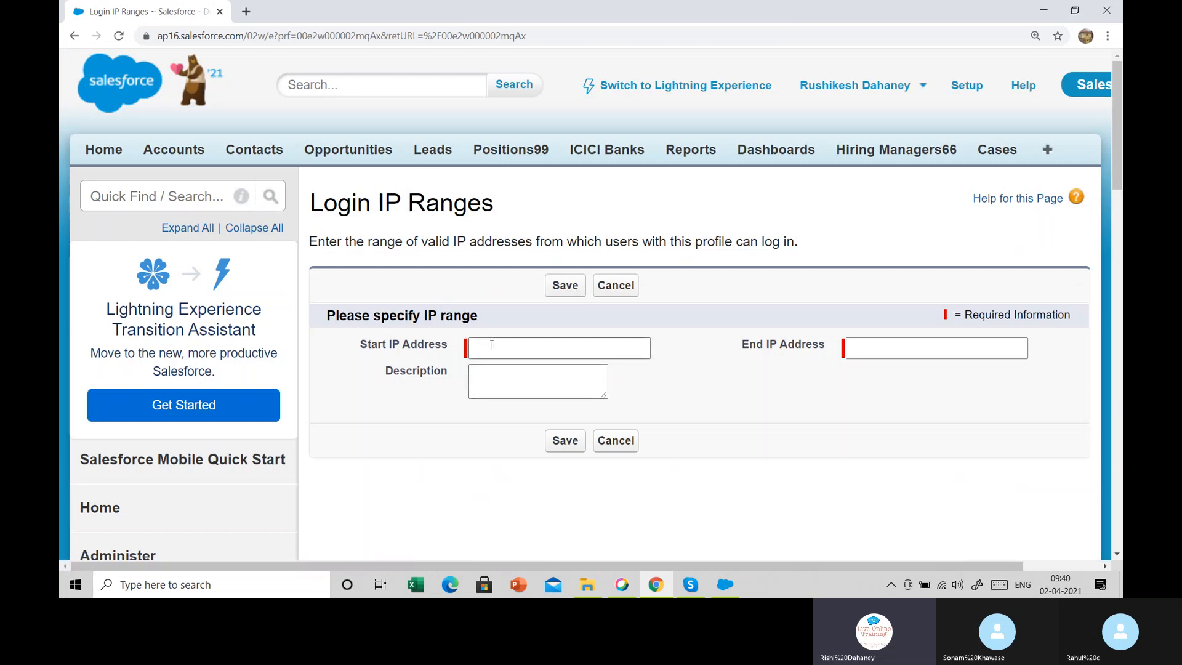
{"action": "left_click", "coordinate": [492, 345]}
{"action": "type", "text": "0."}
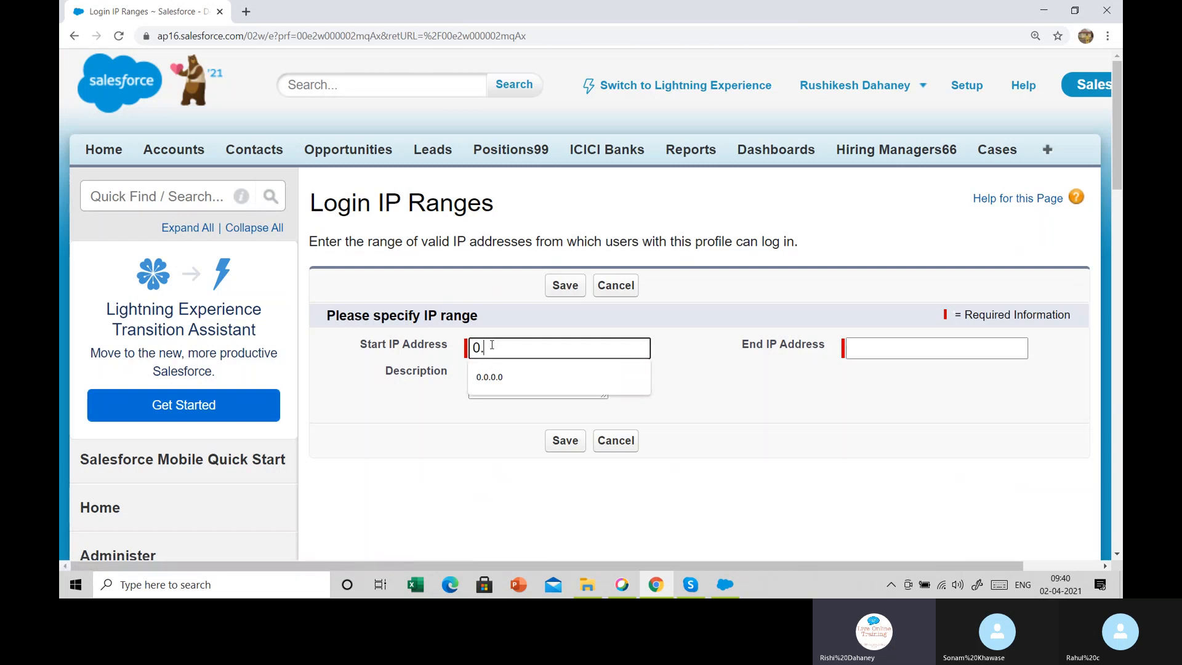
{"action": "type", "text": "0.0.0"}
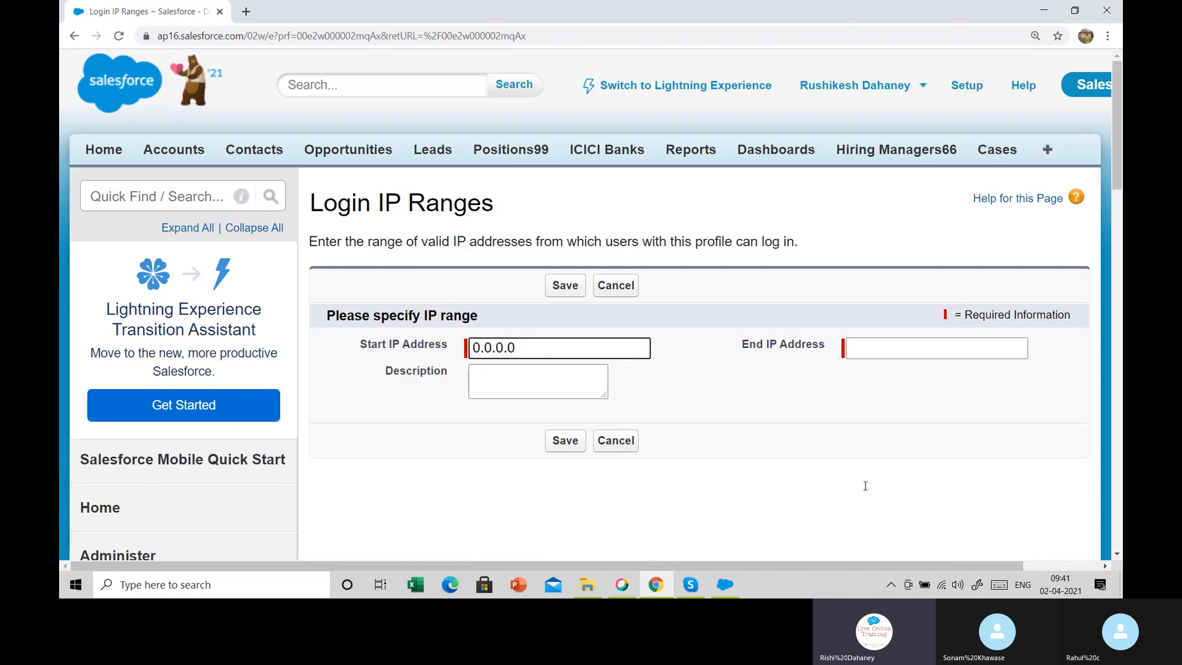
{"action": "left_click", "coordinate": [907, 350]}
{"action": "type", "text": "2"}
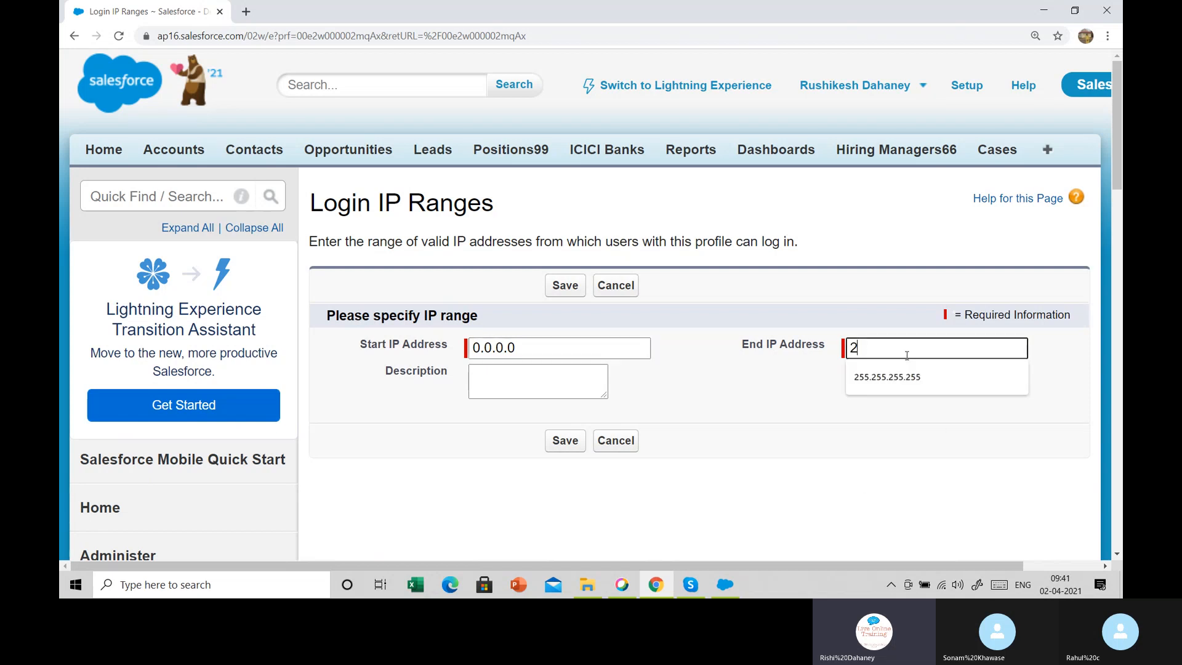
{"action": "type", "text": "55.255.255.255"}
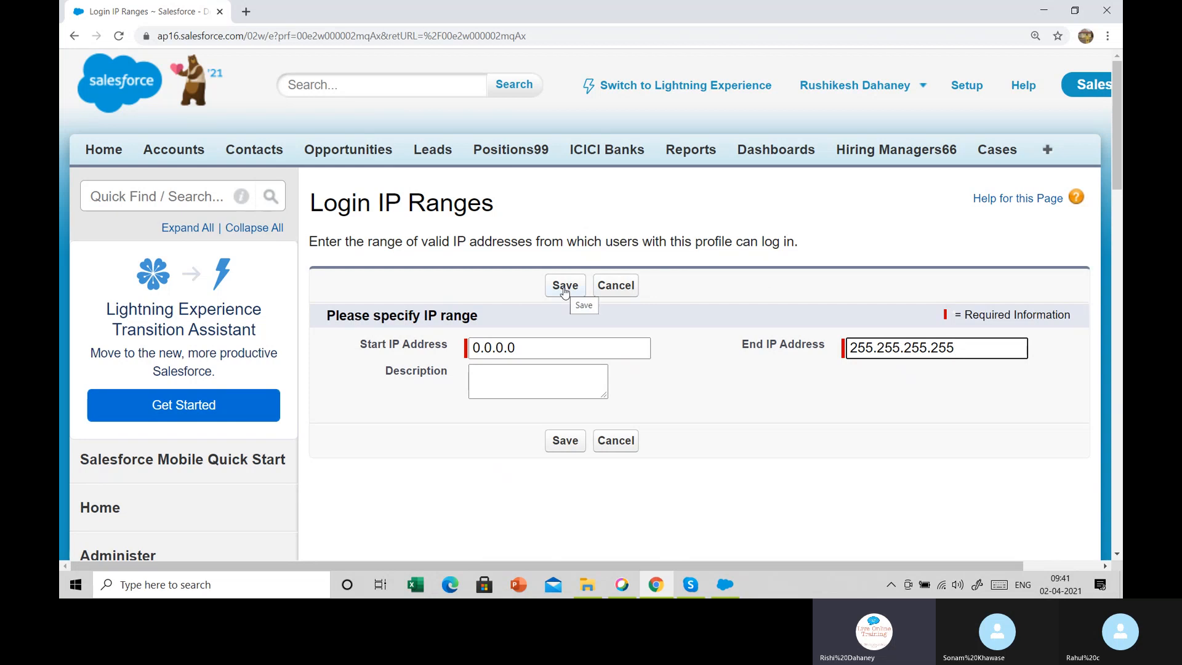
{"action": "left_click", "coordinate": [633, 290]}
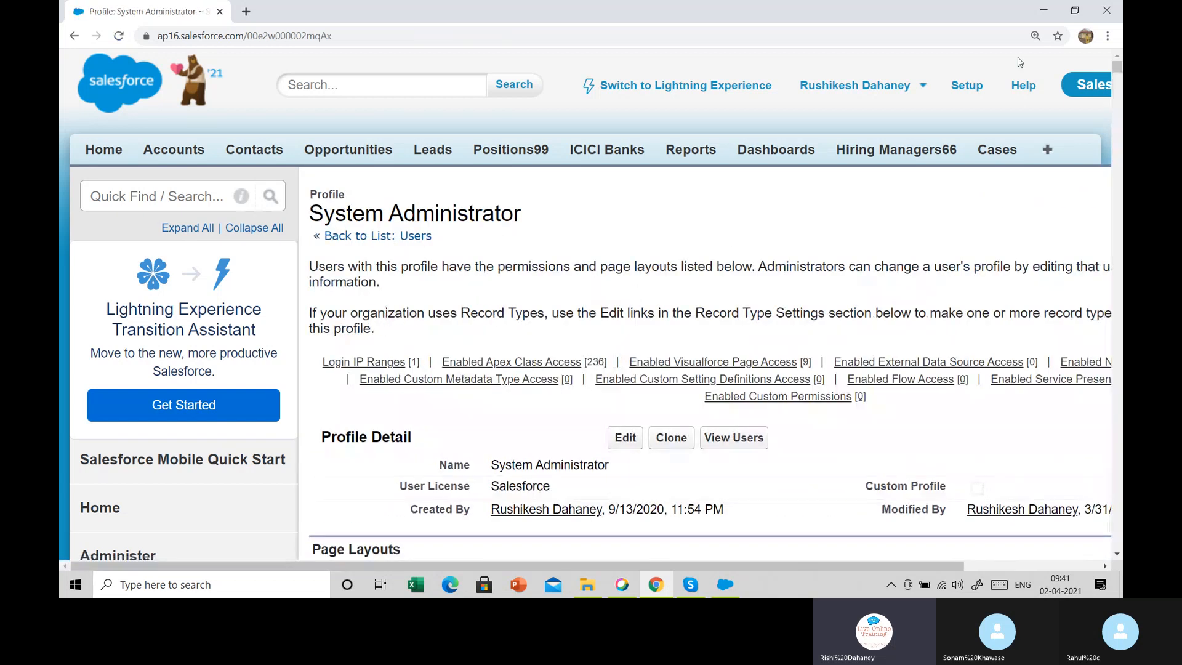
Open the All Users list from the profile page, look through its entries and show fewer records per page.
{"action": "scroll", "coordinate": [371, 383], "scroll_direction": "down", "scroll_amount": 5}
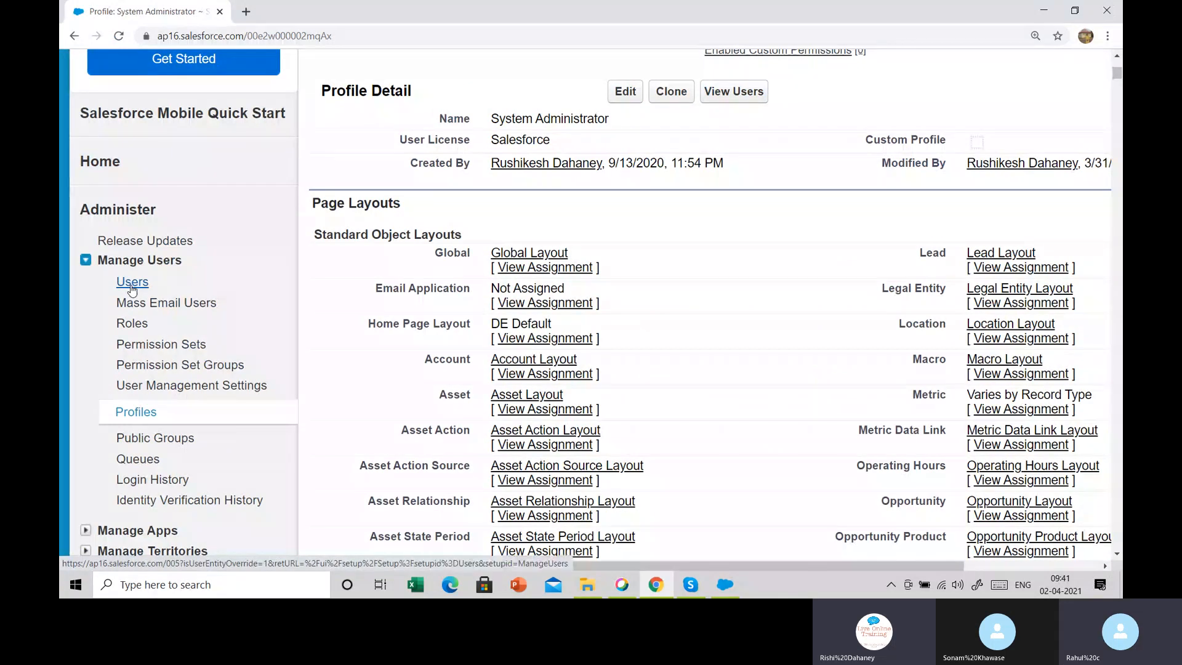
{"action": "left_click", "coordinate": [131, 283]}
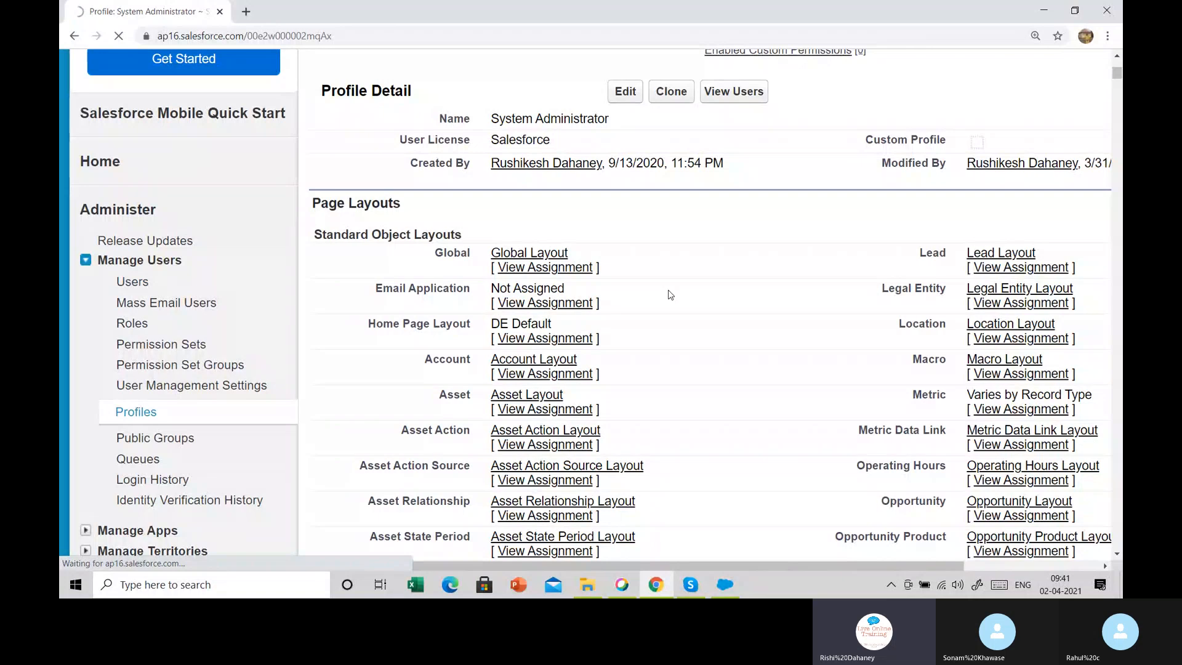
{"action": "scroll", "coordinate": [670, 294], "scroll_direction": "down", "scroll_amount": 3}
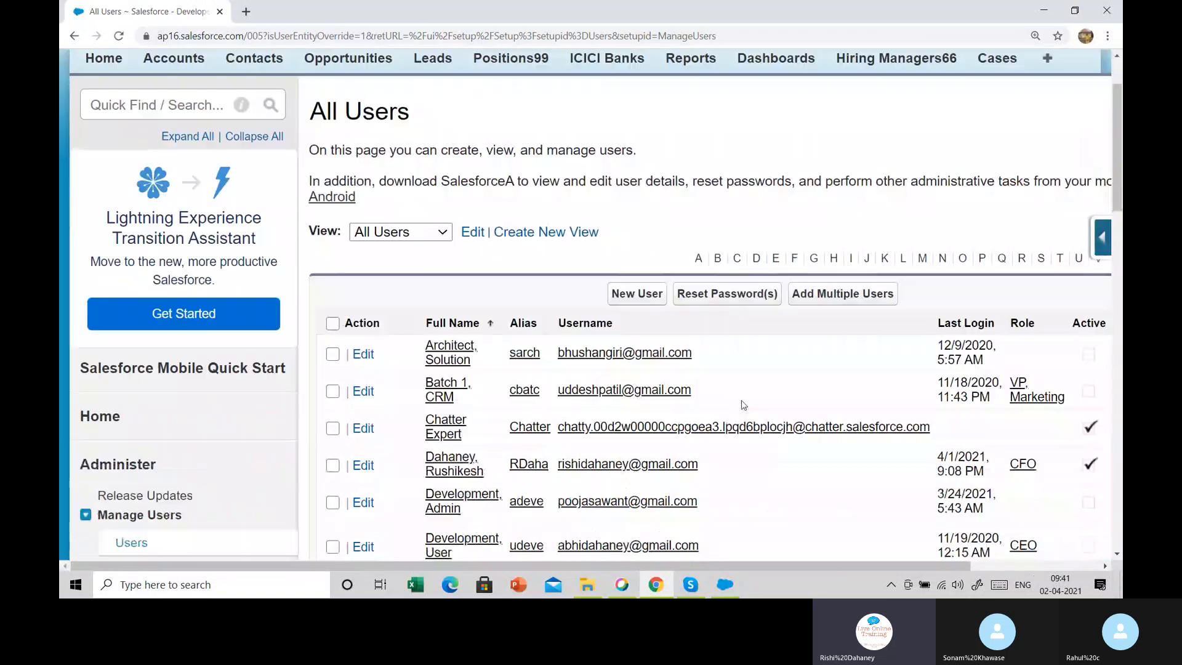
{"action": "scroll", "coordinate": [742, 399], "scroll_direction": "down", "scroll_amount": 8}
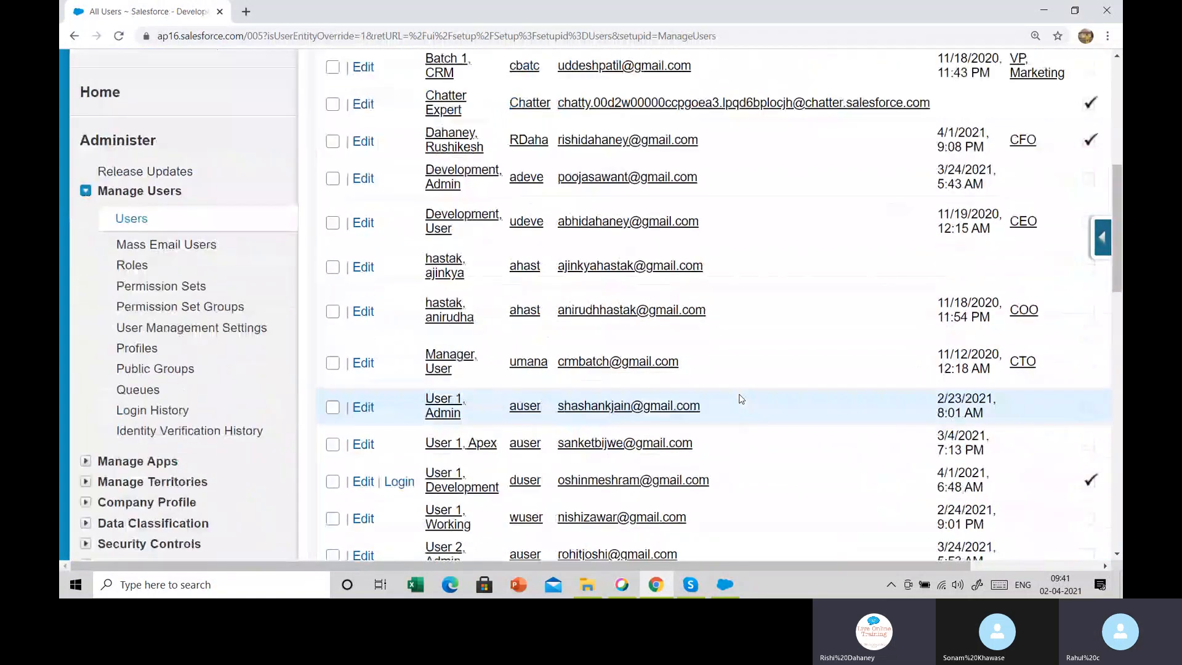
{"action": "scroll", "coordinate": [741, 399], "scroll_direction": "down", "scroll_amount": 10}
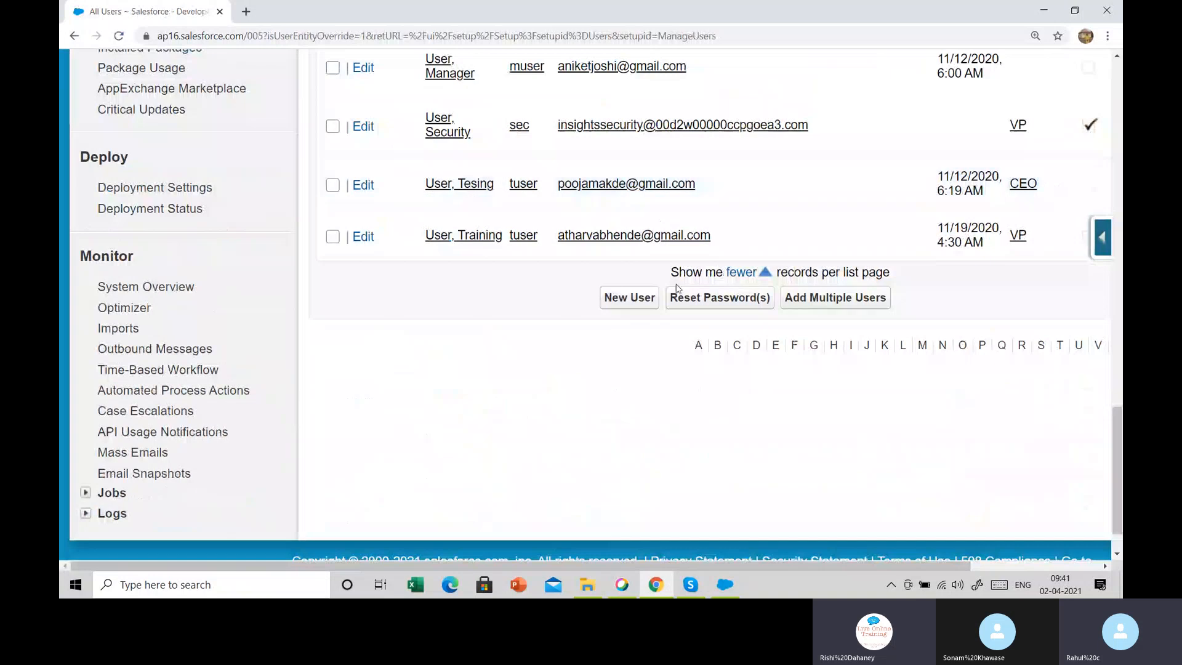
{"action": "left_click", "coordinate": [741, 273]}
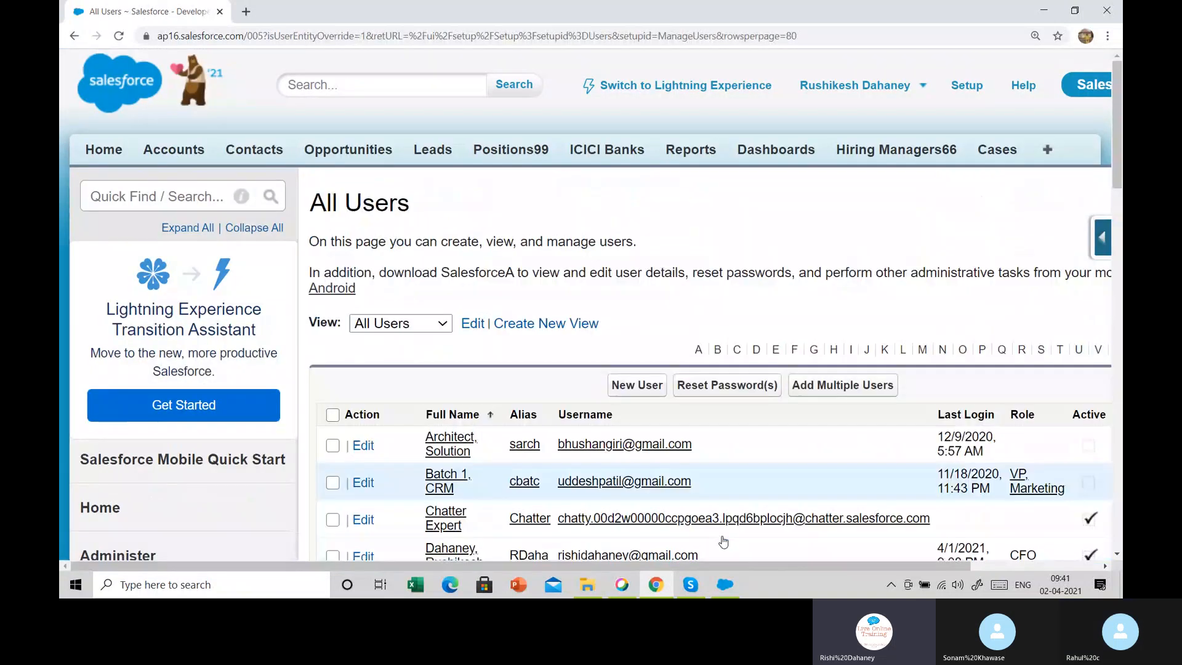
Open the System Administrator profile from the active user's row and locate its Login IP Ranges section.
{"action": "scroll", "coordinate": [723, 542], "scroll_direction": "down", "scroll_amount": 5}
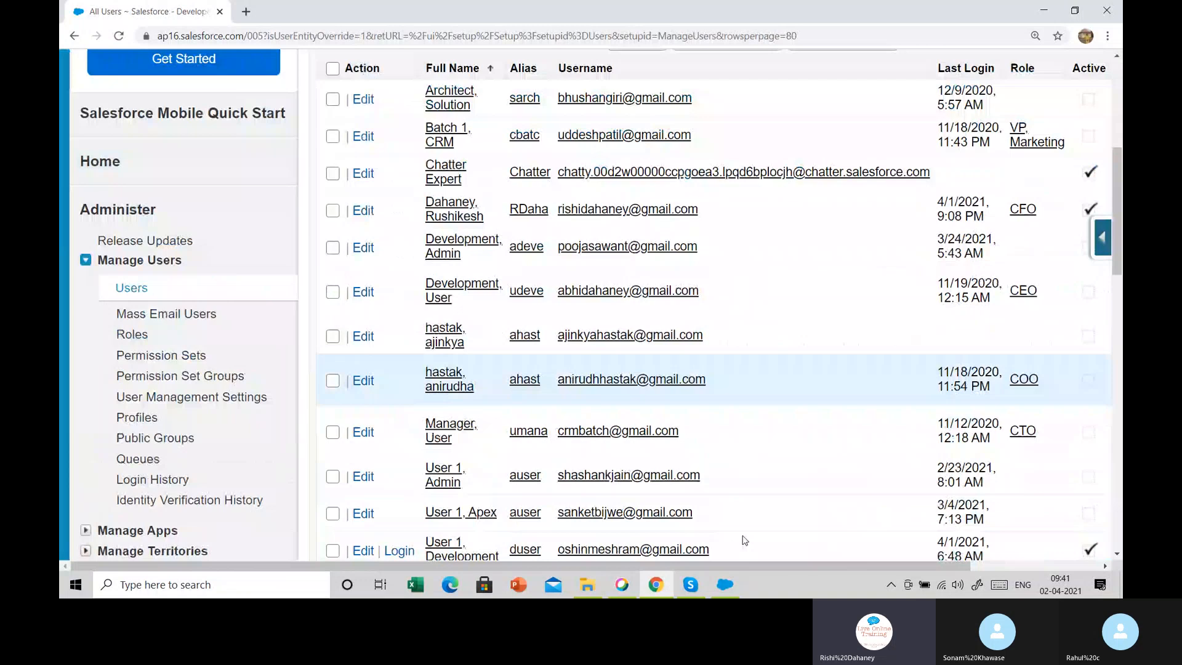
{"action": "scroll", "coordinate": [635, 467], "scroll_direction": "right", "scroll_amount": 5}
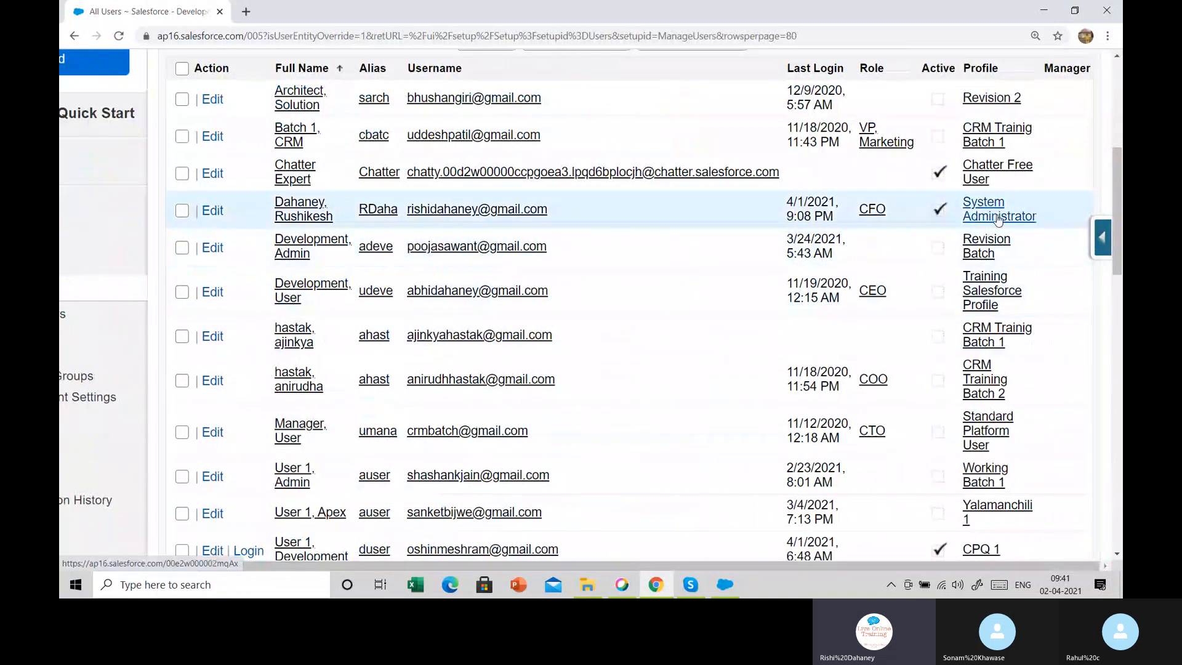
{"action": "left_click", "coordinate": [998, 218]}
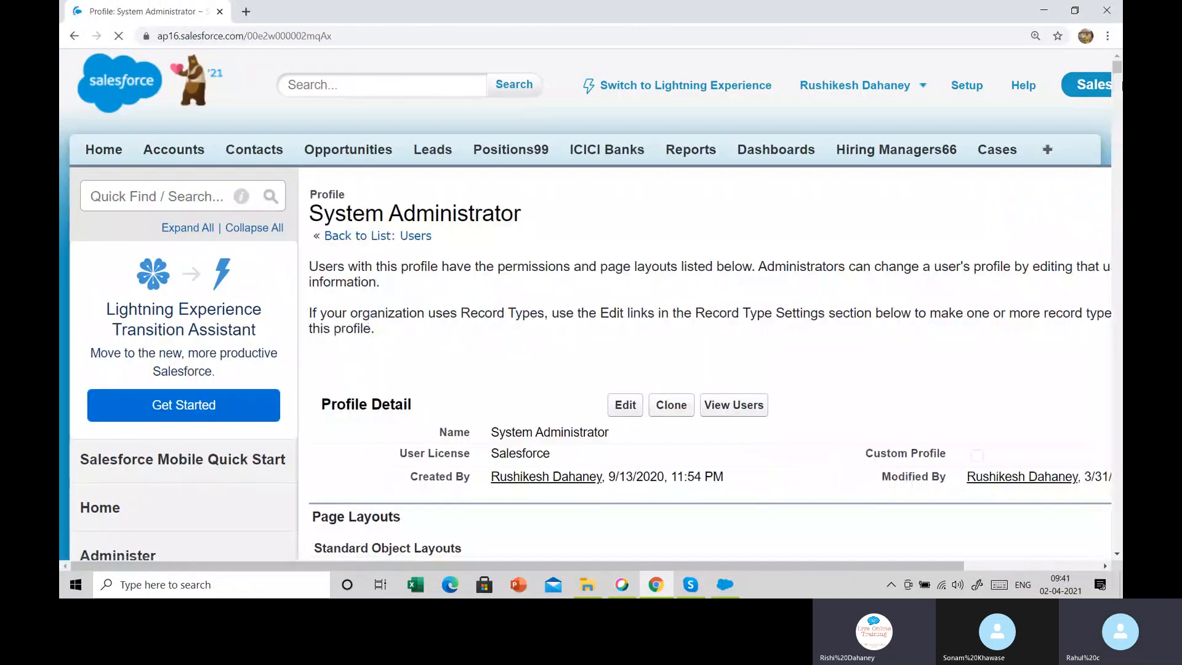
{"action": "left_click_drag", "start_coordinate": [1120, 103], "coordinate": [1118, 432]}
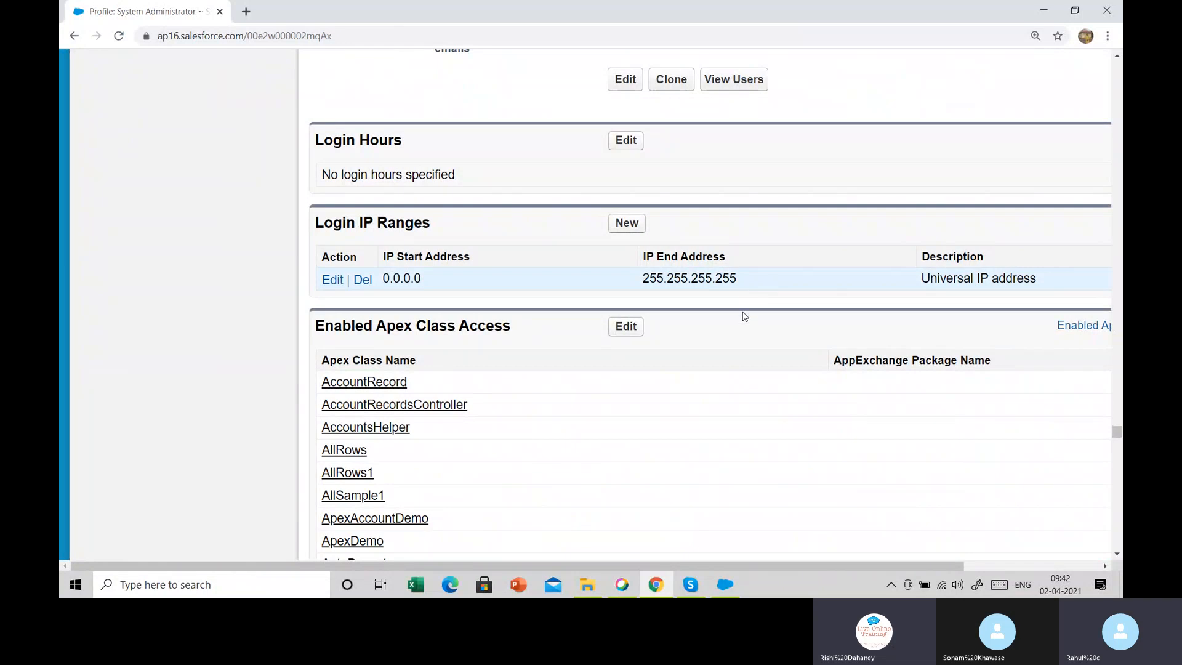
Switch to Data Loader to view its available operations, and minimize its window again.
{"action": "left_click", "coordinate": [723, 588]}
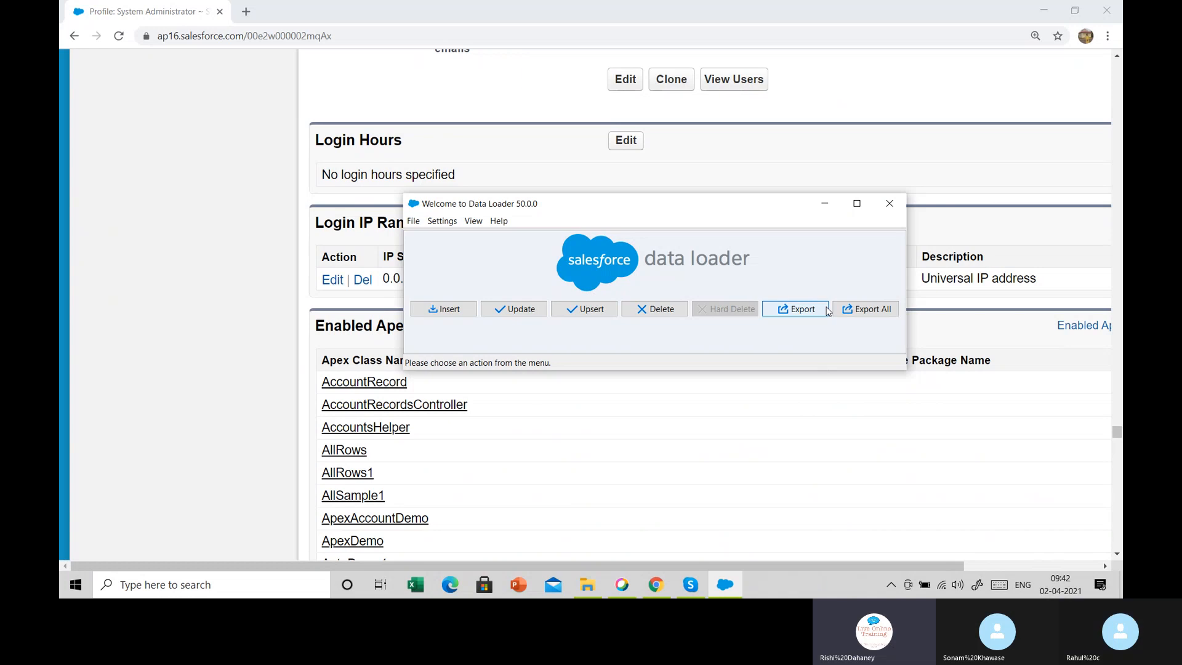
{"action": "left_click", "coordinate": [830, 207]}
Open My Settings for the logged-in account and look through the options in the Personal section.
{"action": "left_click", "coordinate": [1117, 393]}
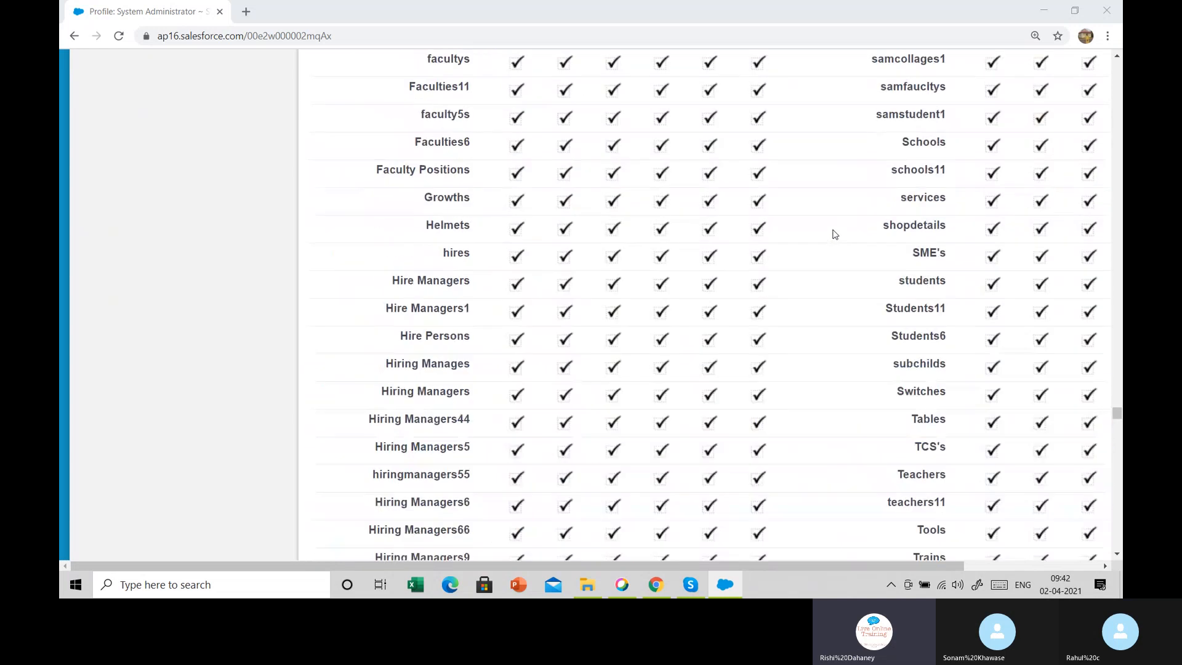
{"action": "left_click_drag", "start_coordinate": [1118, 407], "coordinate": [1122, 42]}
{"action": "left_click", "coordinate": [856, 85]}
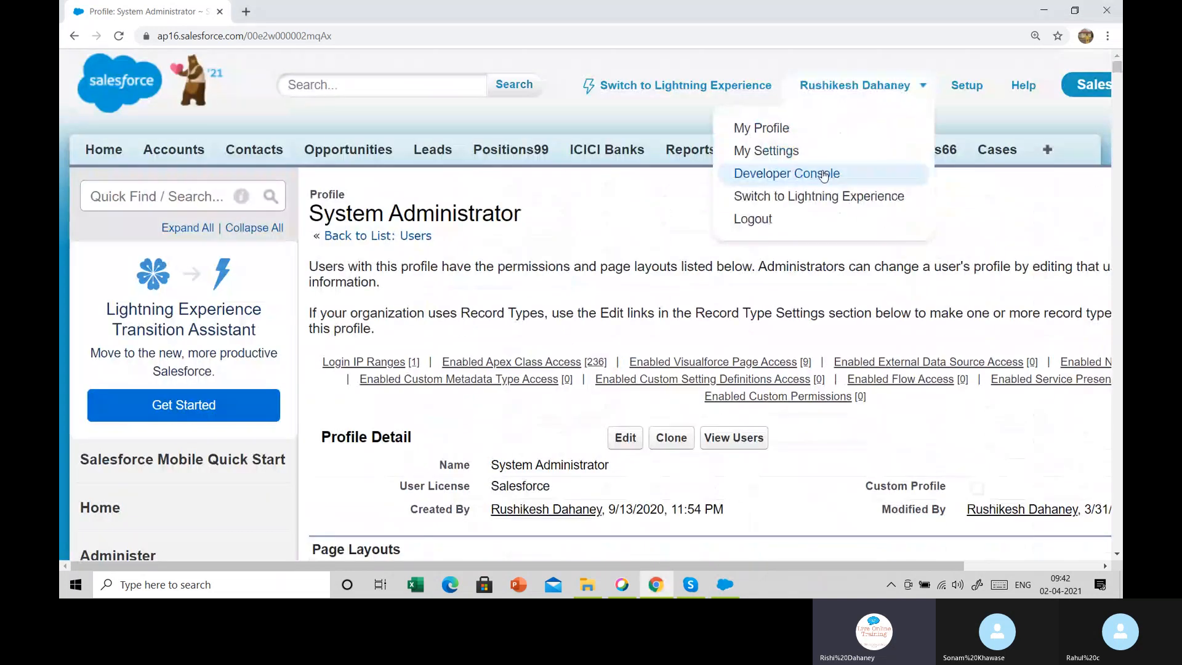
{"action": "left_click", "coordinate": [789, 154]}
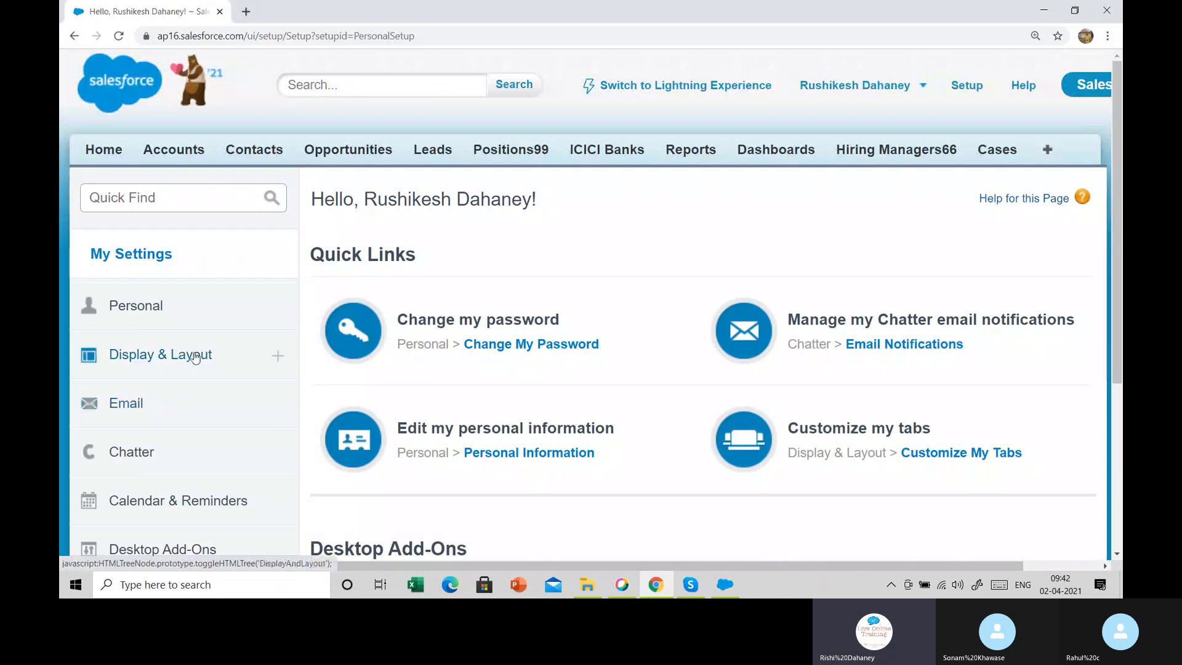
{"action": "left_click", "coordinate": [213, 311]}
{"action": "scroll", "coordinate": [215, 357], "scroll_direction": "down", "scroll_amount": 2}
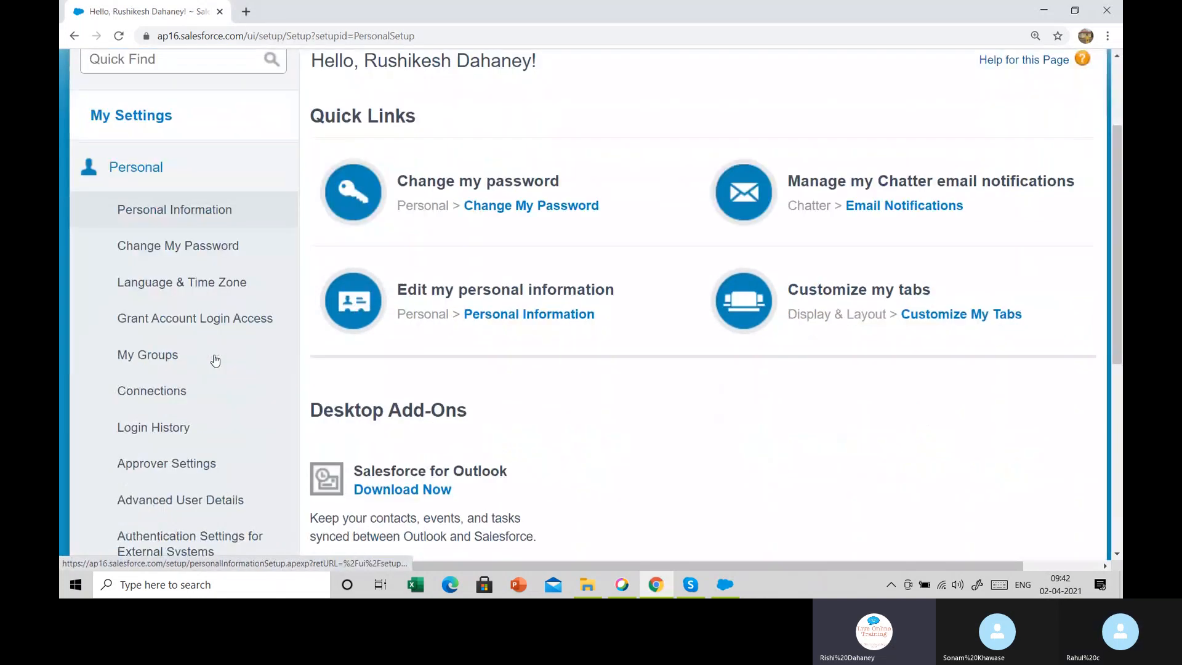
{"action": "scroll", "coordinate": [216, 323], "scroll_direction": "down", "scroll_amount": 1}
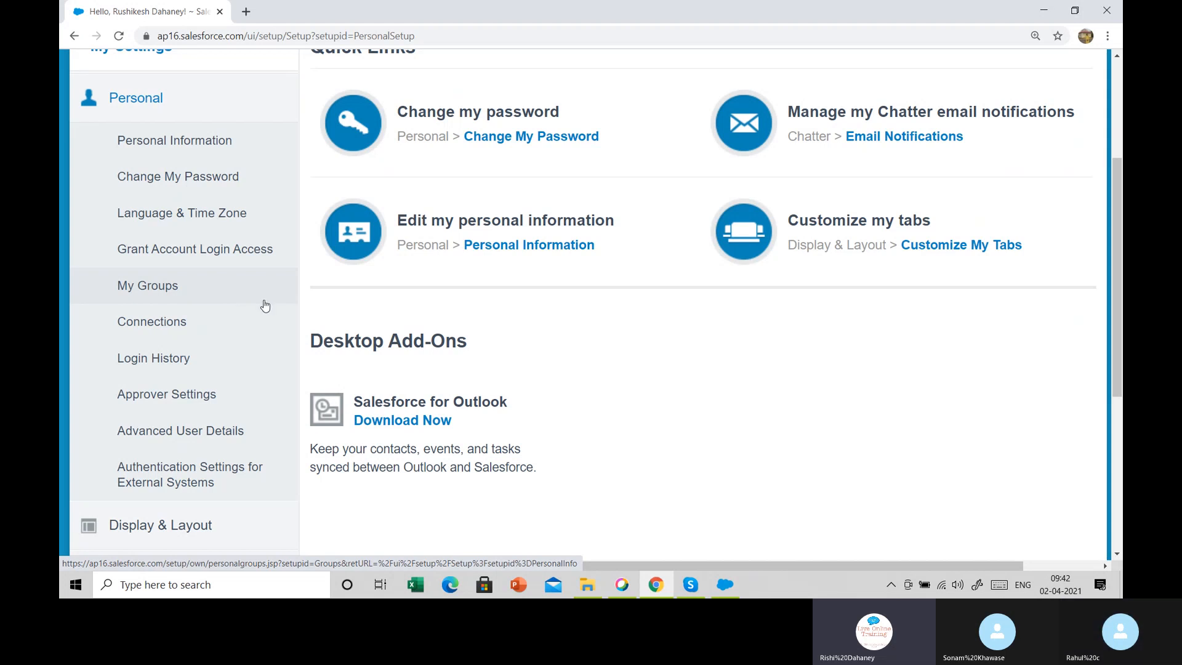
{"action": "scroll", "coordinate": [588, 434], "scroll_direction": "up", "scroll_amount": 4}
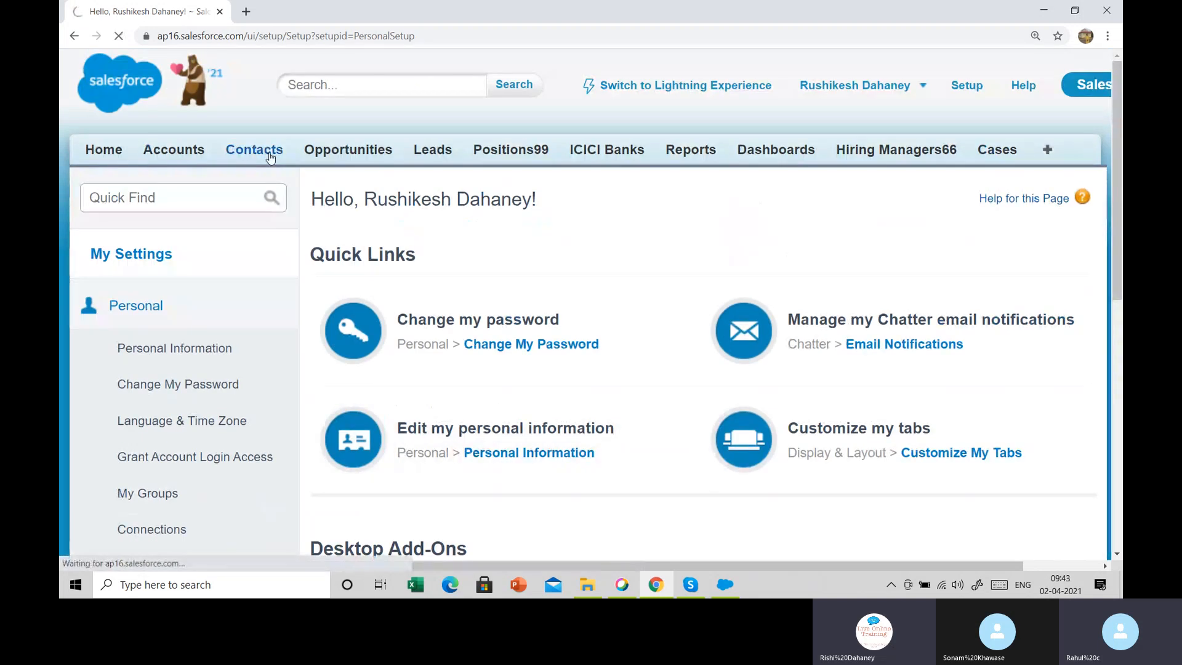
Open the Contacts home page in Salesforce and bring the Data Loader window in front of it.
{"action": "left_click", "coordinate": [269, 157]}
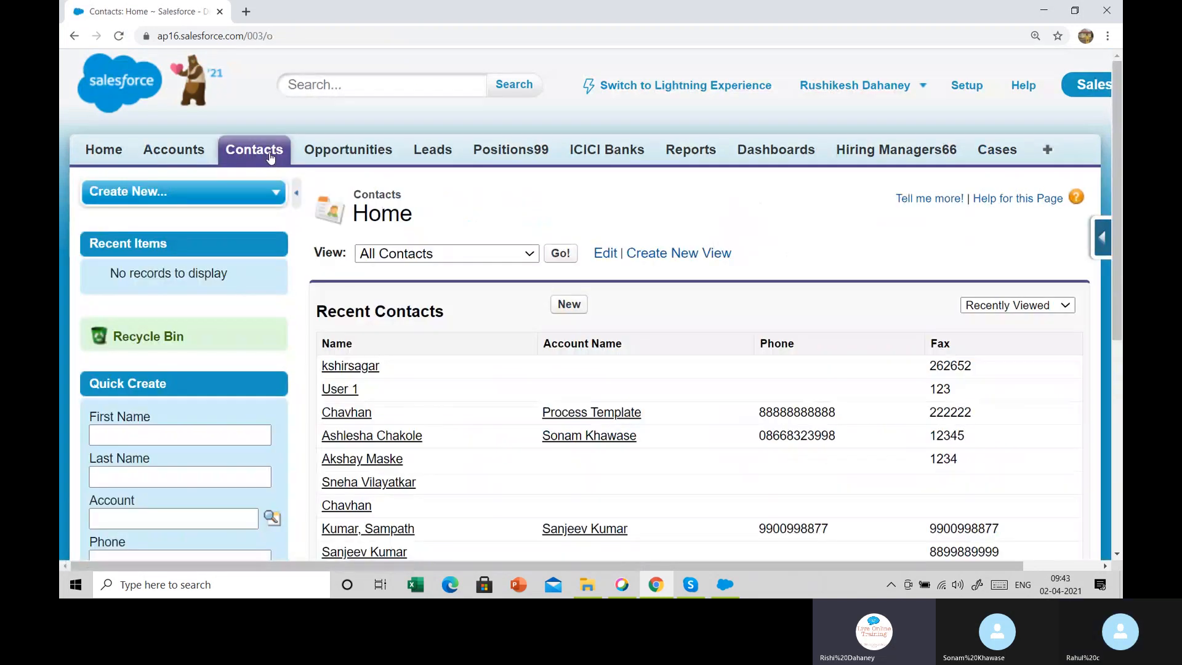
{"action": "left_click", "coordinate": [726, 584]}
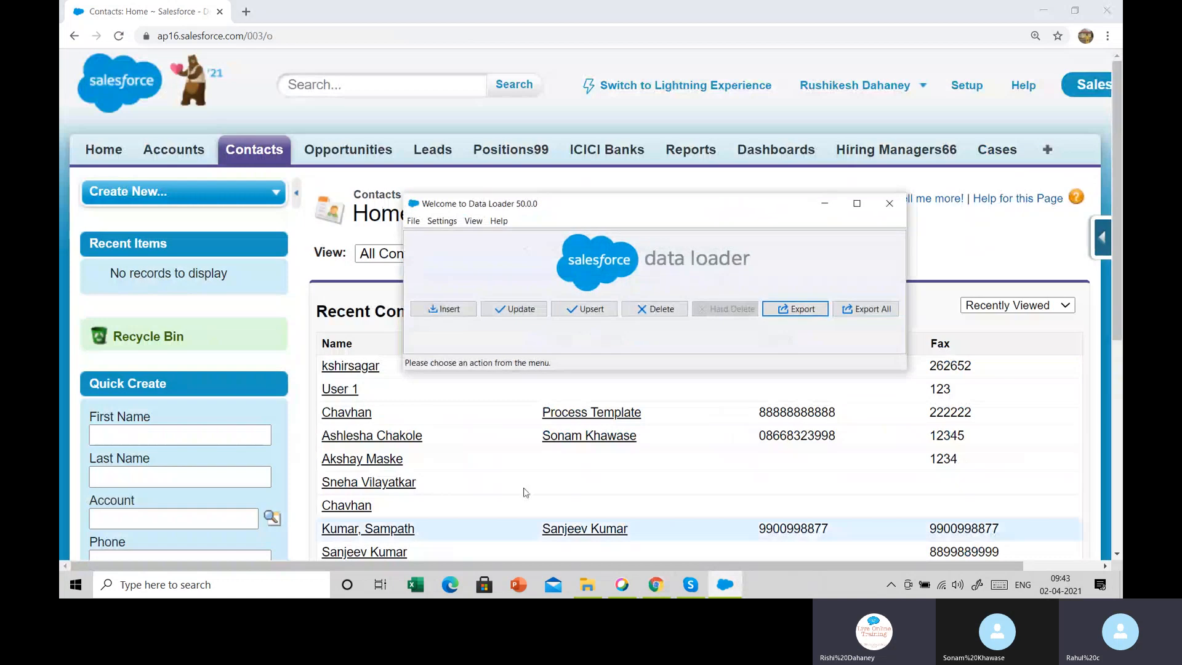
{"action": "left_click_drag", "start_coordinate": [713, 210], "coordinate": [742, 205]}
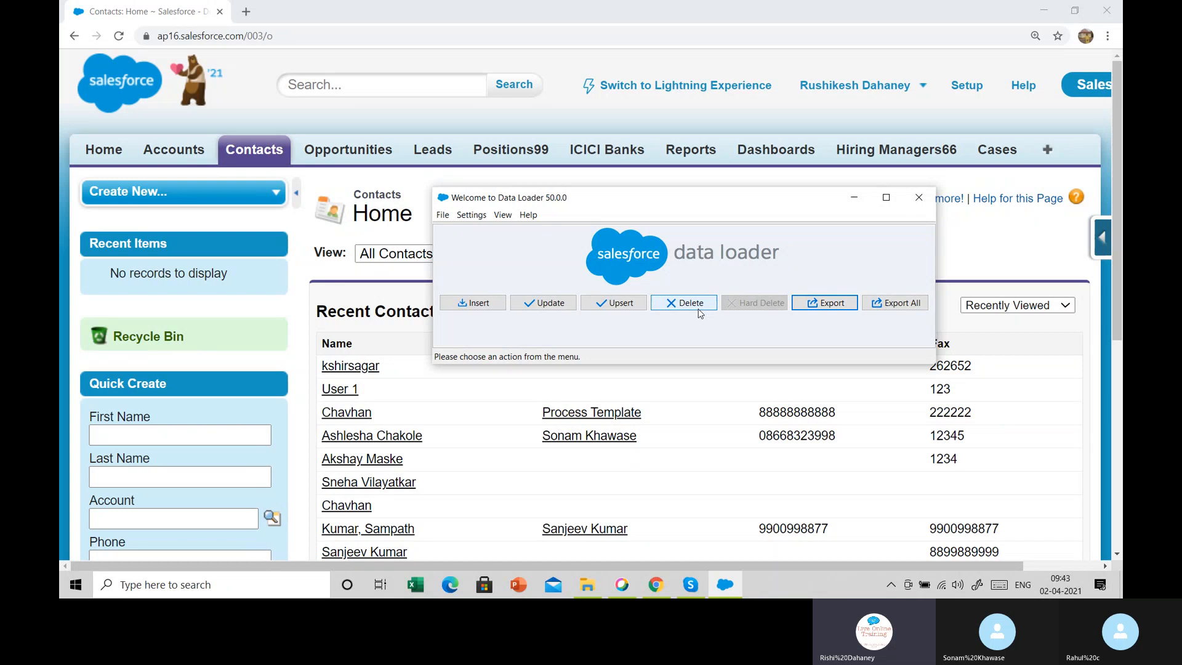
Open the Accounts page in Salesforce and display the All Accounts list view.
{"action": "left_click", "coordinate": [183, 151]}
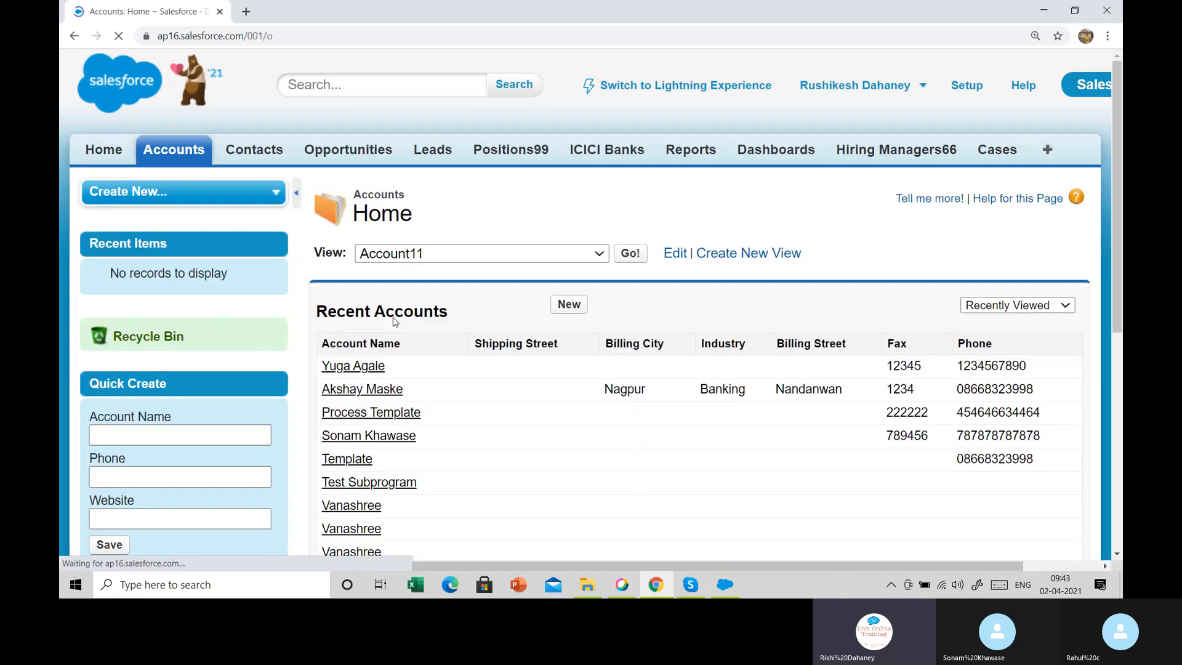
{"action": "left_click", "coordinate": [592, 257]}
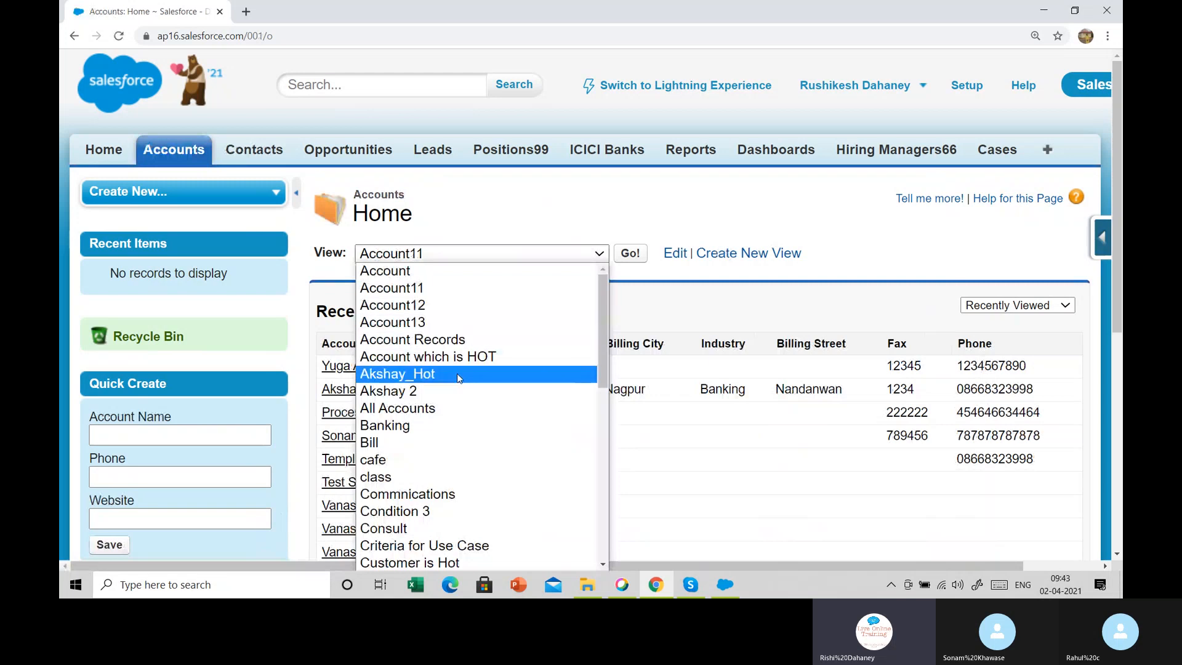
{"action": "left_click", "coordinate": [454, 404]}
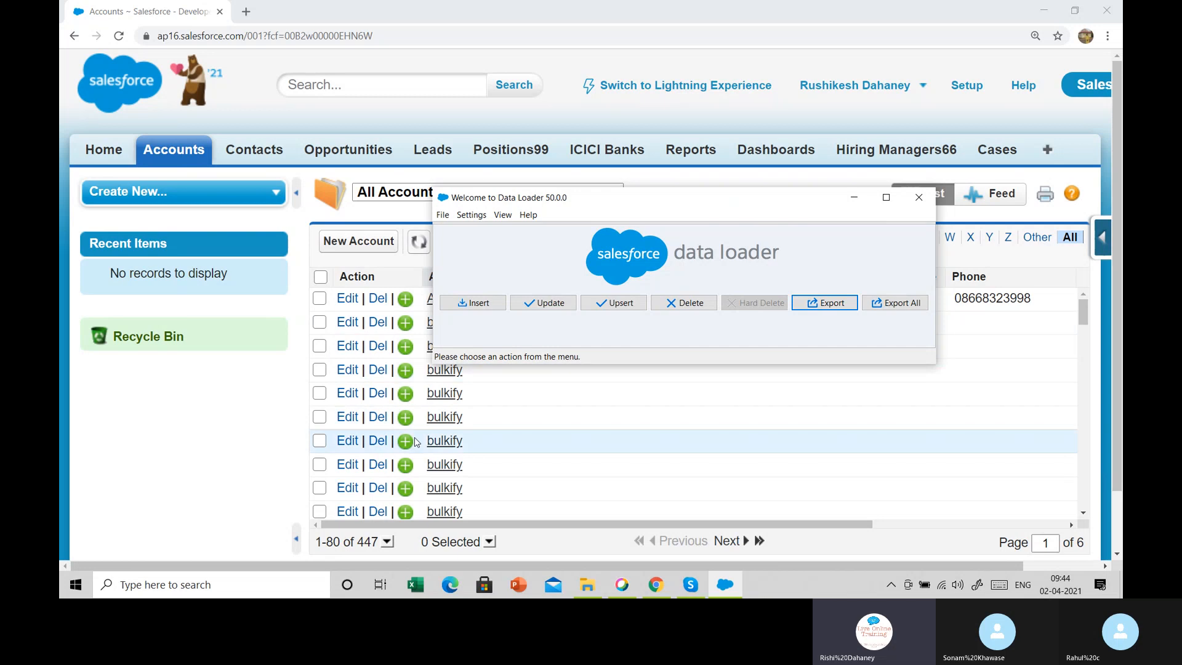
In Data Loader, start an export of the Account object with Export_Delete.csv in the Morning Batch 9.30 folder as target file.
{"action": "left_click", "coordinate": [811, 308]}
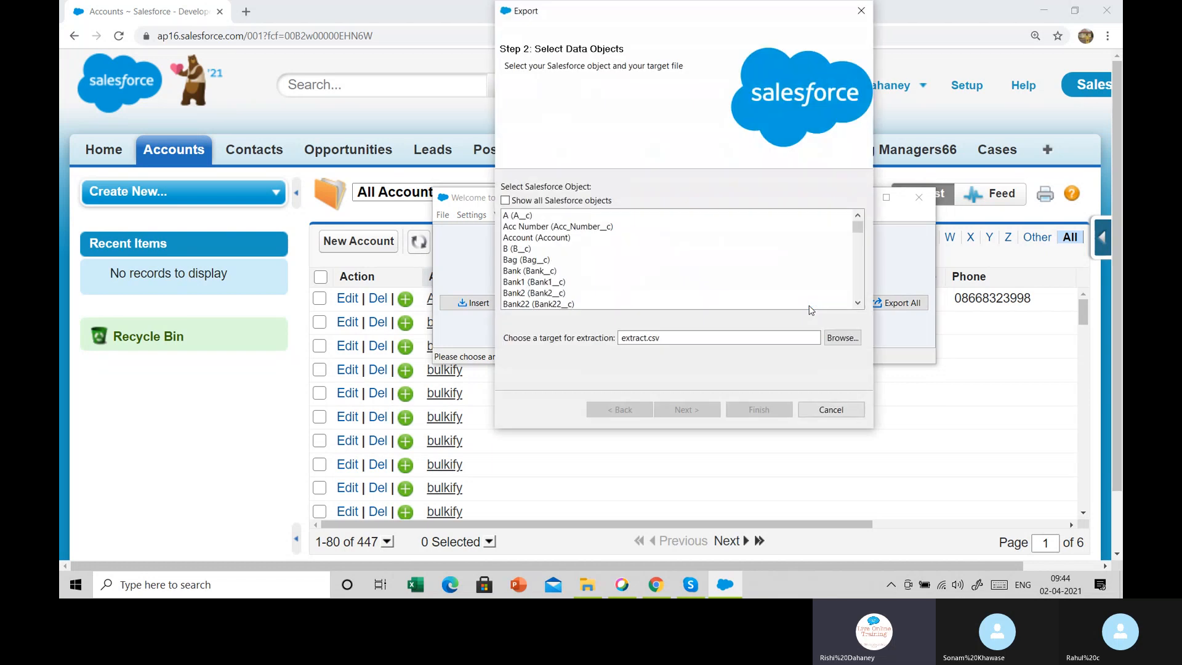
{"action": "left_click", "coordinate": [552, 237]}
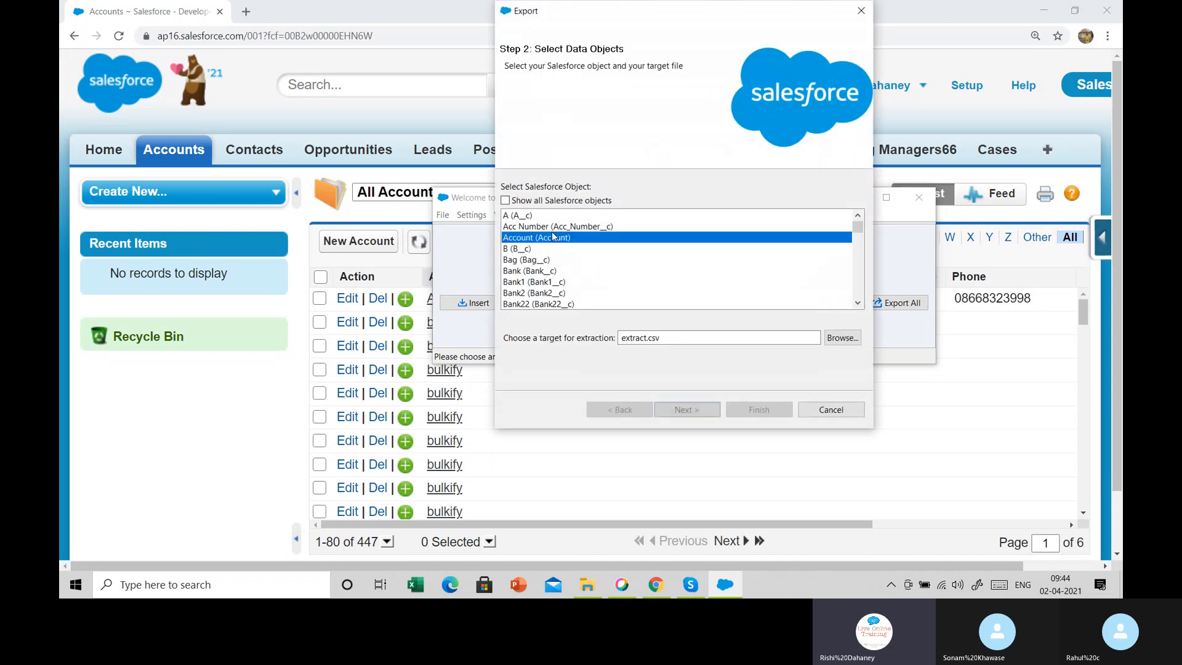
{"action": "left_click", "coordinate": [836, 342]}
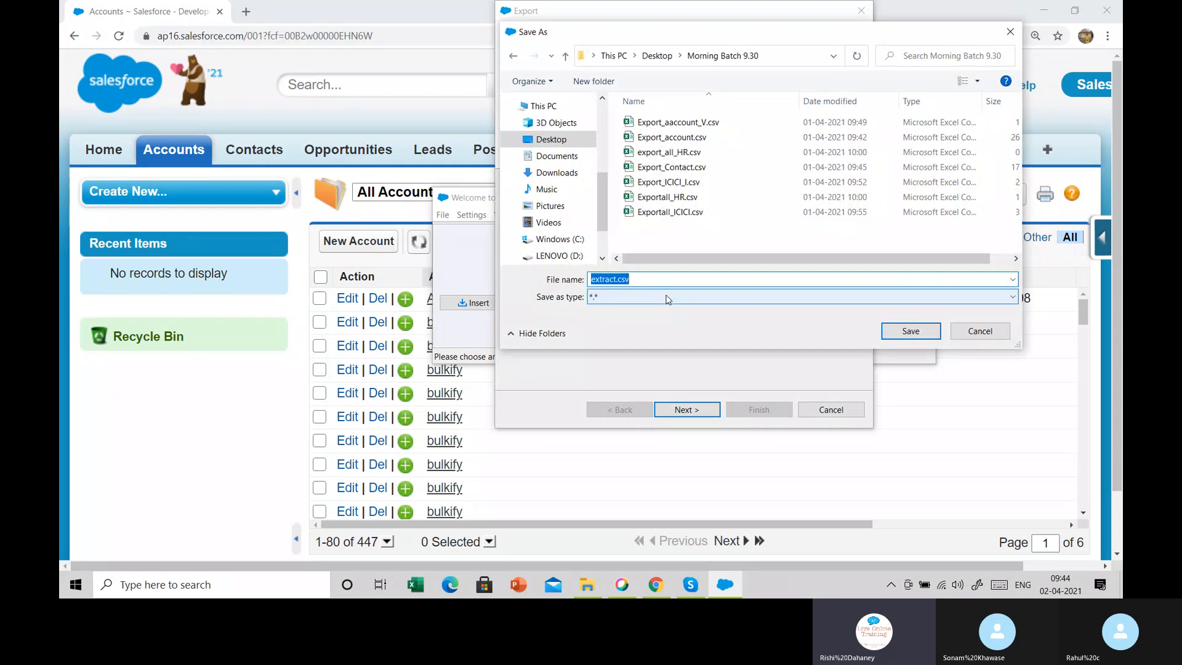
{"action": "type", "text": "Exp"}
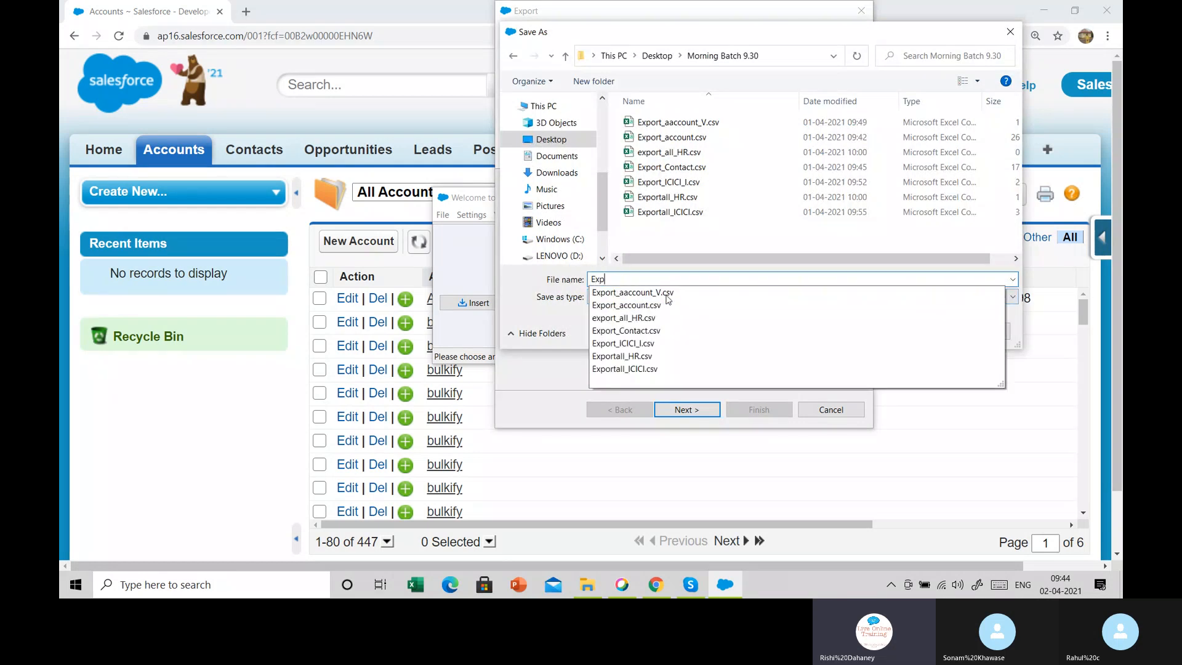
{"action": "type", "text": "ort_"}
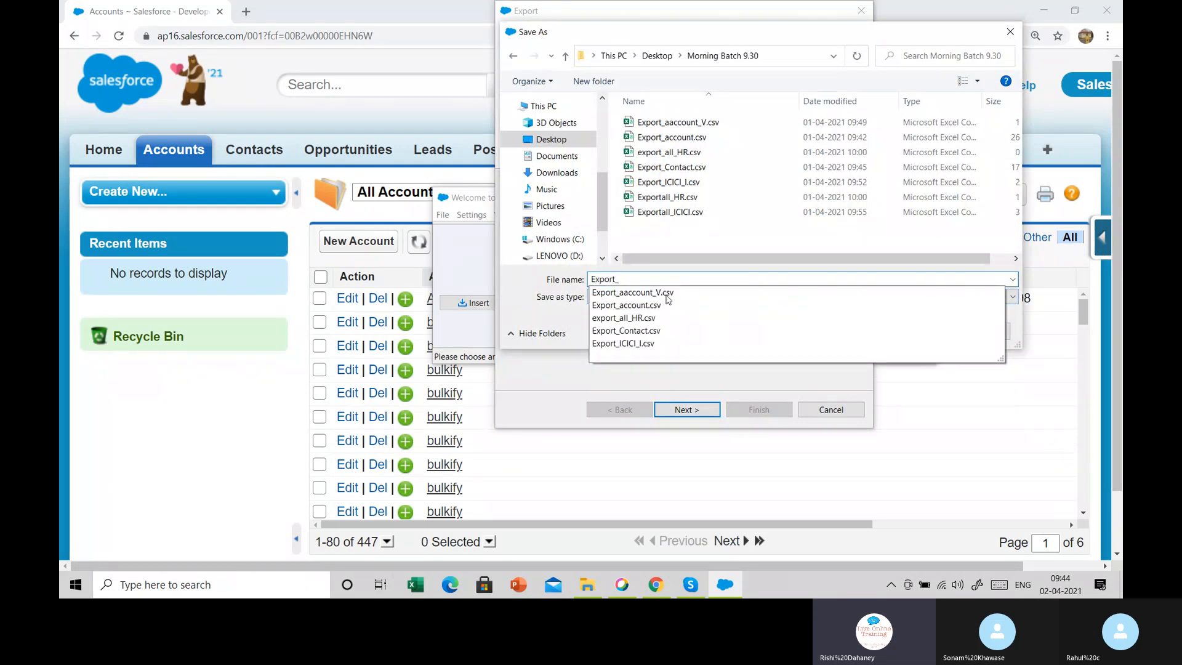
{"action": "type", "text": "Delete"}
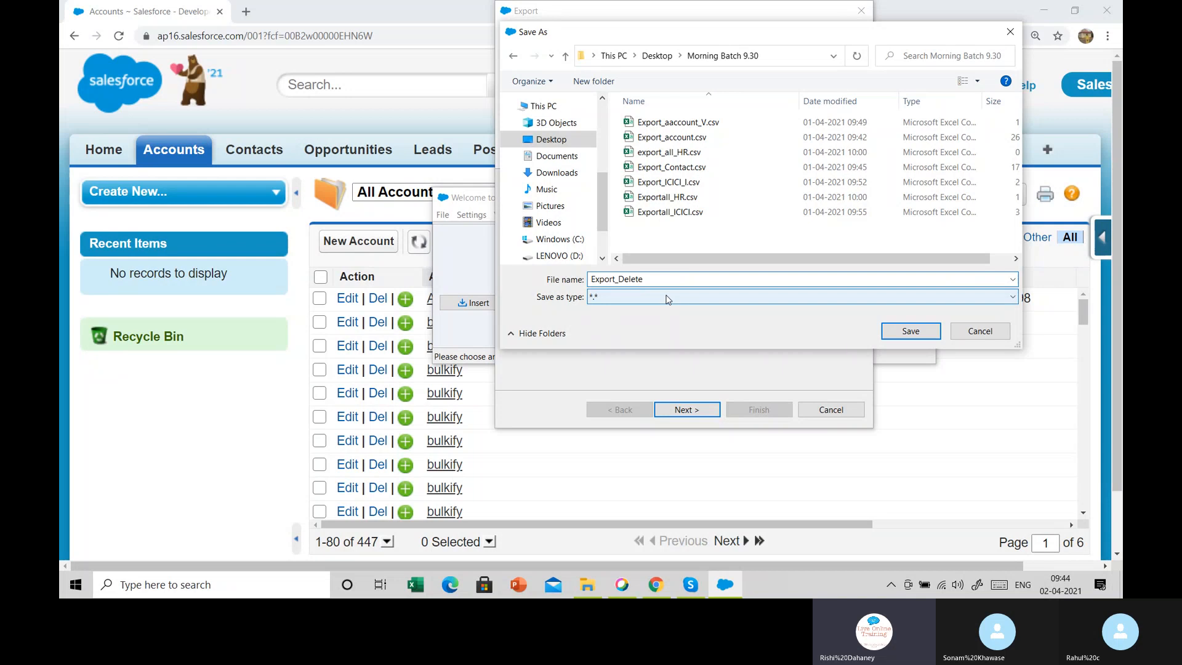
{"action": "type", "text": ".csv"}
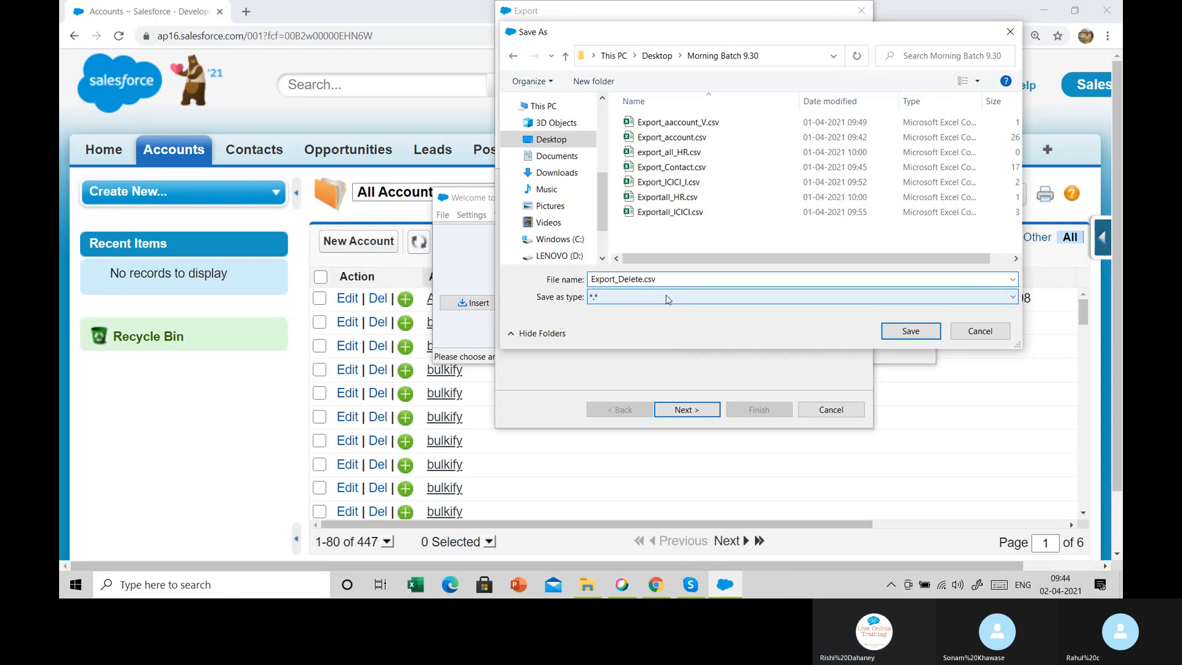
{"action": "left_click", "coordinate": [911, 330]}
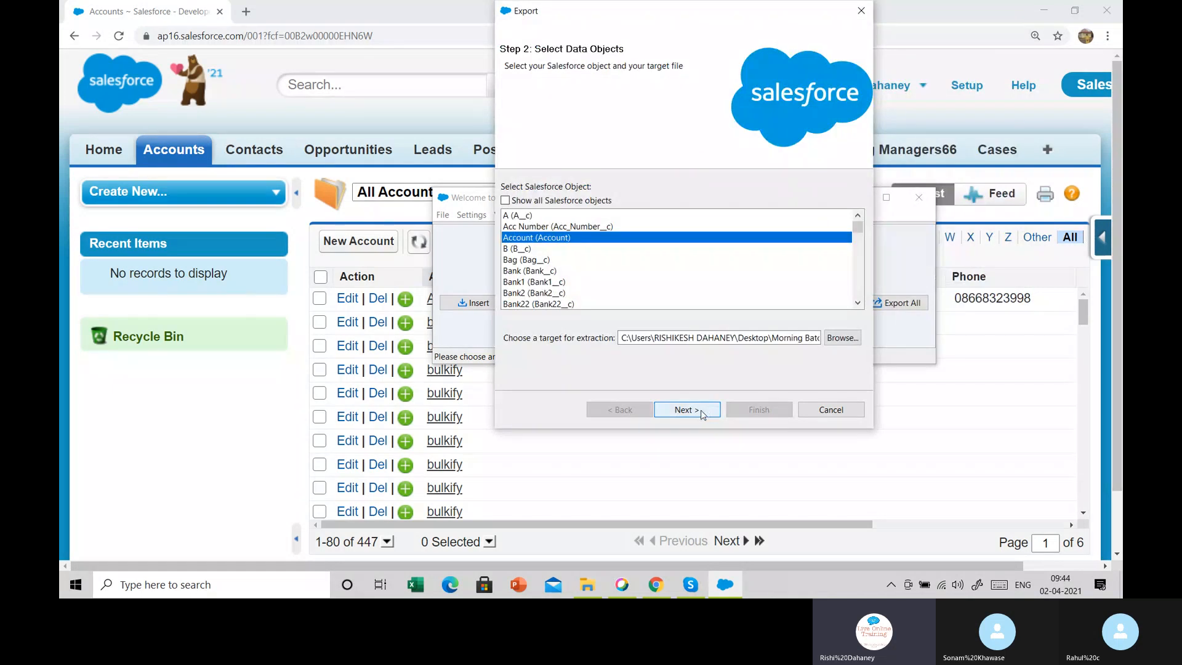
{"action": "left_click", "coordinate": [702, 413]}
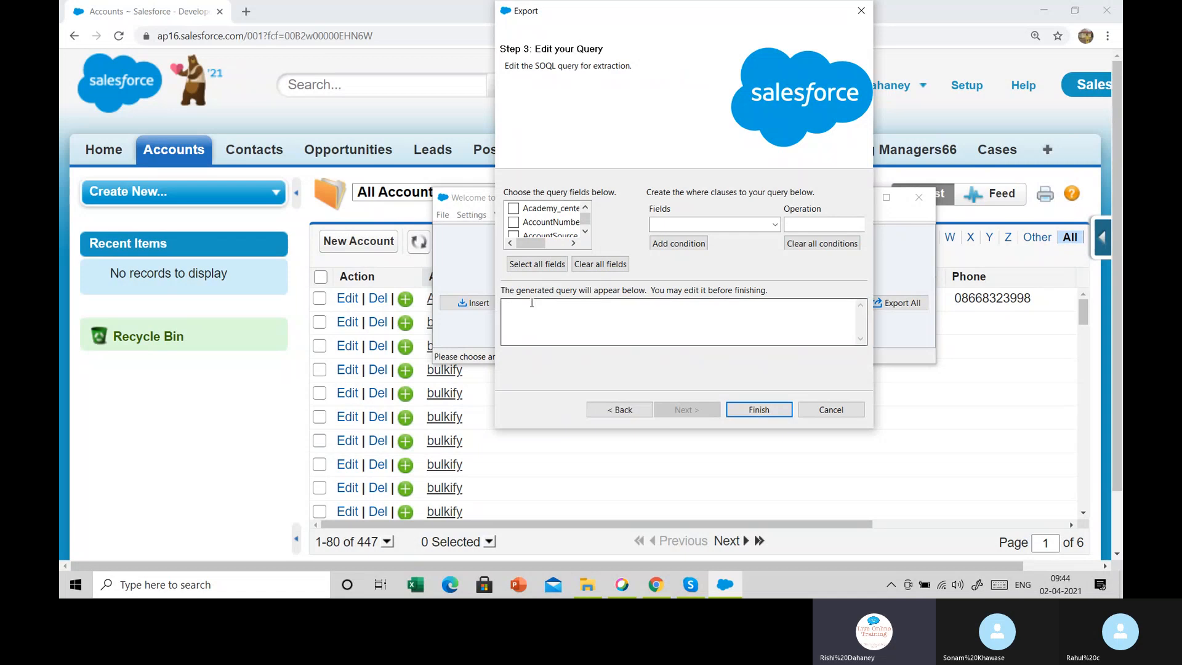
Add the Id field to the Account export query and widen the Export window to show the condition Value field.
{"action": "scroll", "coordinate": [586, 230], "scroll_direction": "down", "scroll_amount": 3}
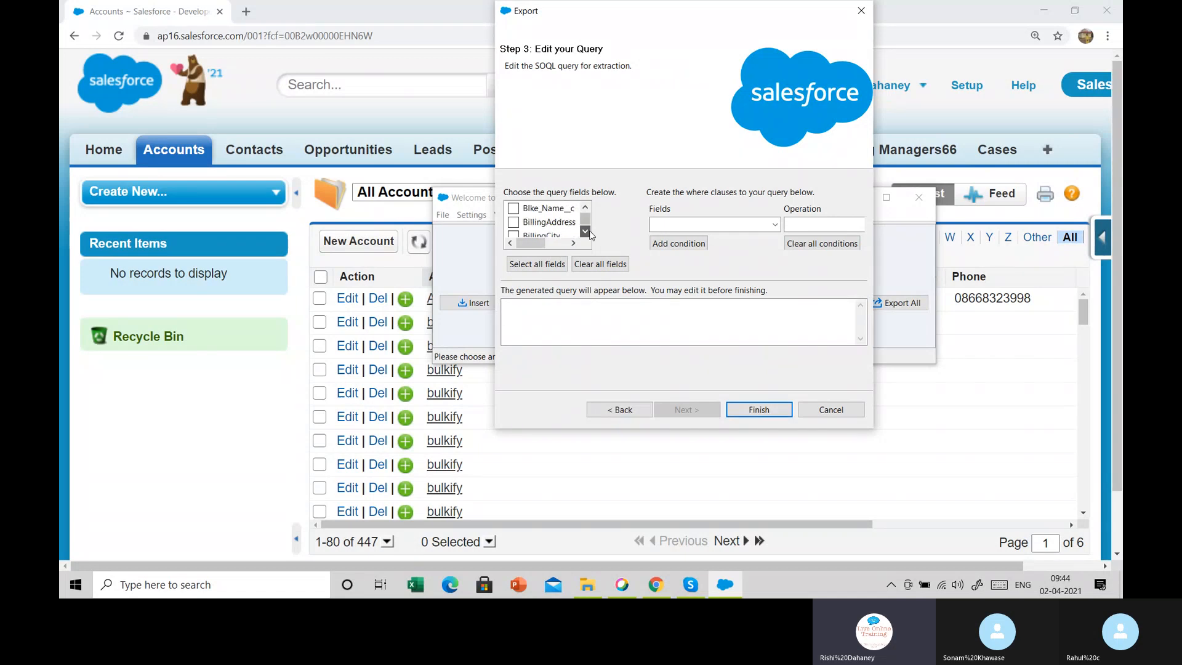
{"action": "left_click", "coordinate": [589, 234]}
{"action": "left_click", "coordinate": [588, 232]}
{"action": "left_click", "coordinate": [588, 232]}
{"action": "left_click", "coordinate": [588, 232]}
{"action": "left_click", "coordinate": [588, 232]}
{"action": "left_click", "coordinate": [588, 232]}
{"action": "left_click", "coordinate": [588, 232]}
{"action": "left_click", "coordinate": [588, 232]}
{"action": "left_click", "coordinate": [588, 232]}
{"action": "left_click", "coordinate": [588, 232]}
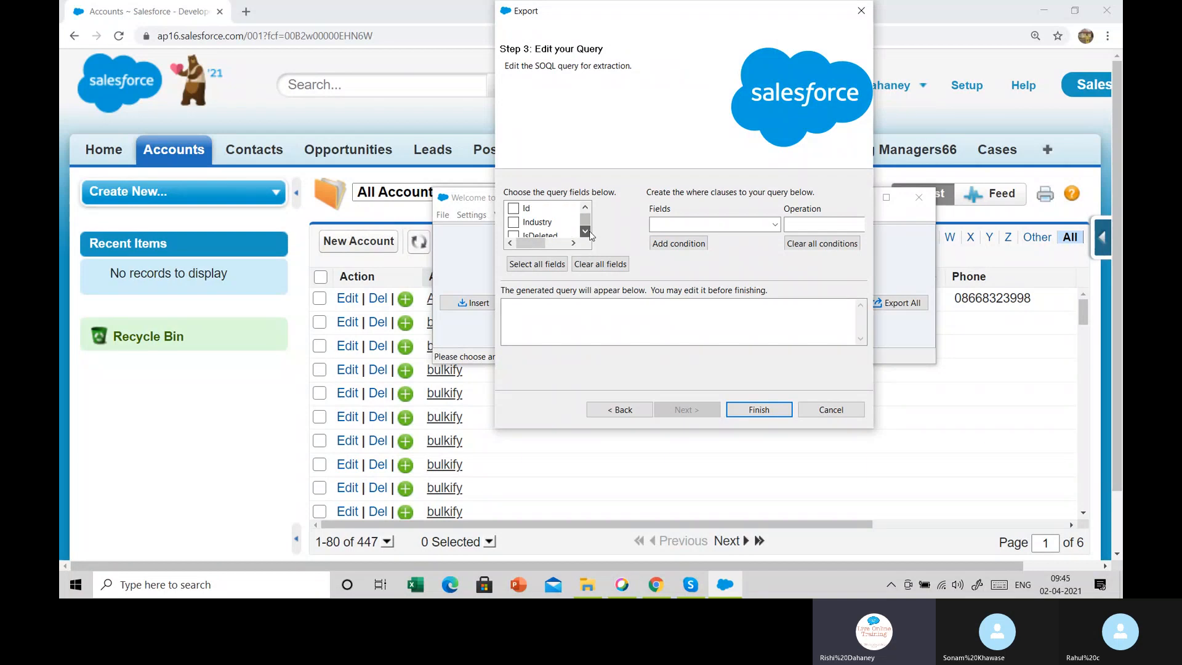
{"action": "left_click", "coordinate": [519, 212]}
{"action": "left_click_drag", "start_coordinate": [874, 264], "coordinate": [968, 273]}
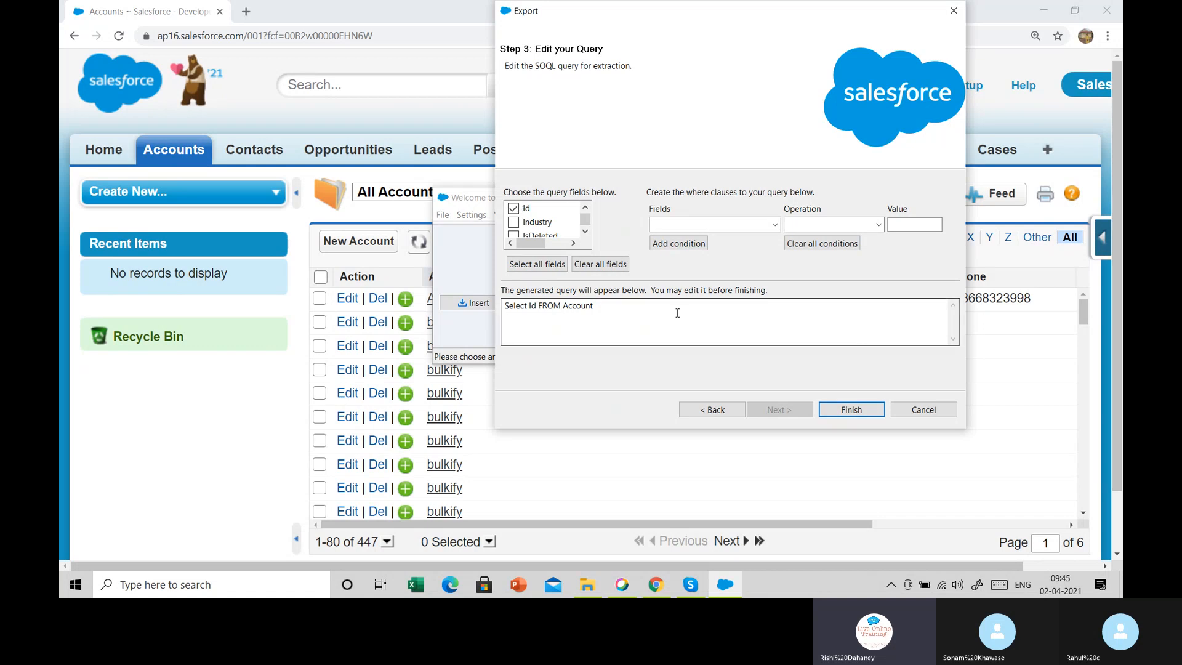
Run the Account export with the query Select Id FROM Account and close the completion message.
{"action": "left_click_drag", "start_coordinate": [677, 313], "coordinate": [496, 304]}
{"action": "left_click", "coordinate": [550, 329]}
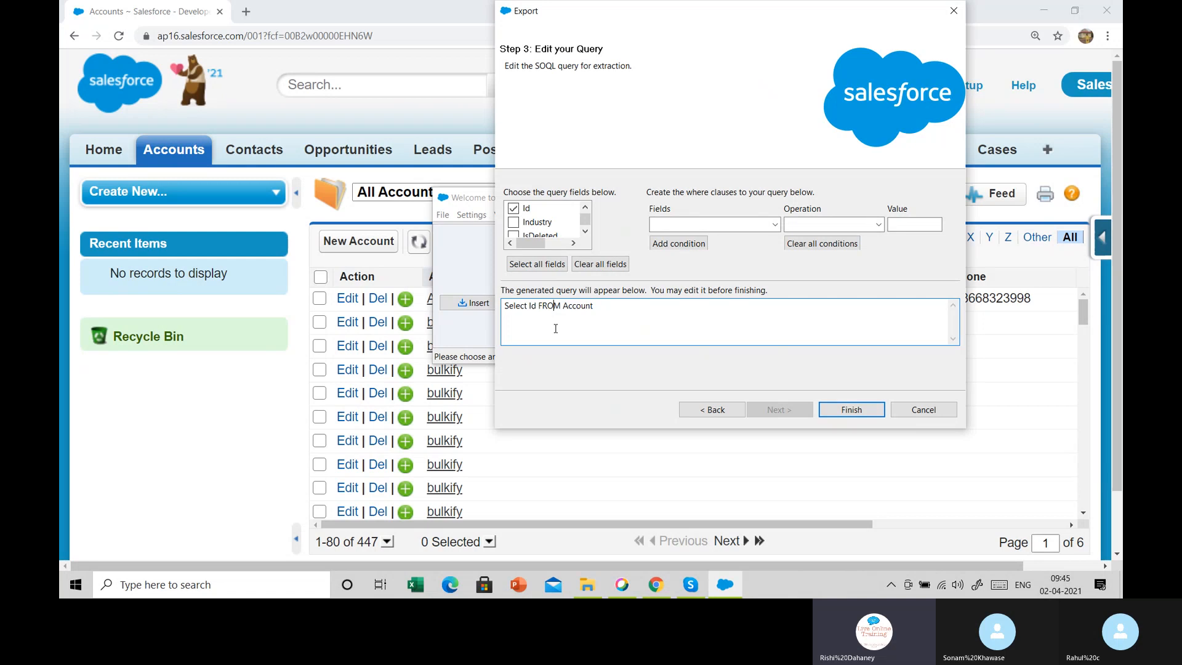
{"action": "left_click", "coordinate": [840, 408]}
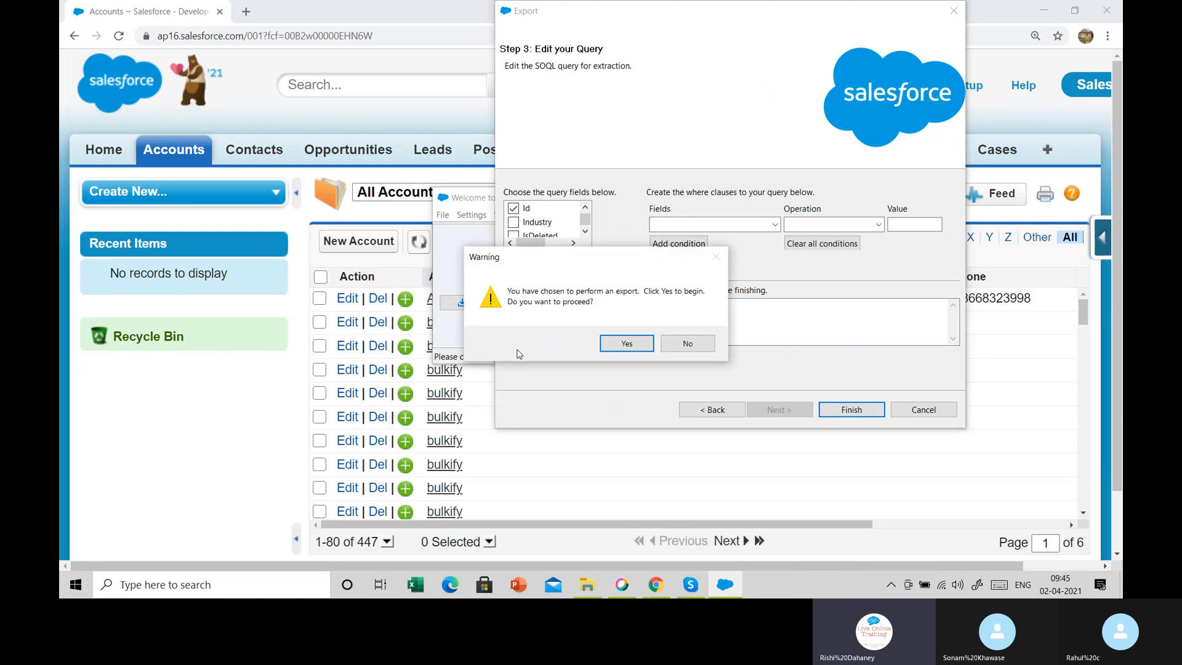
{"action": "left_click", "coordinate": [625, 343]}
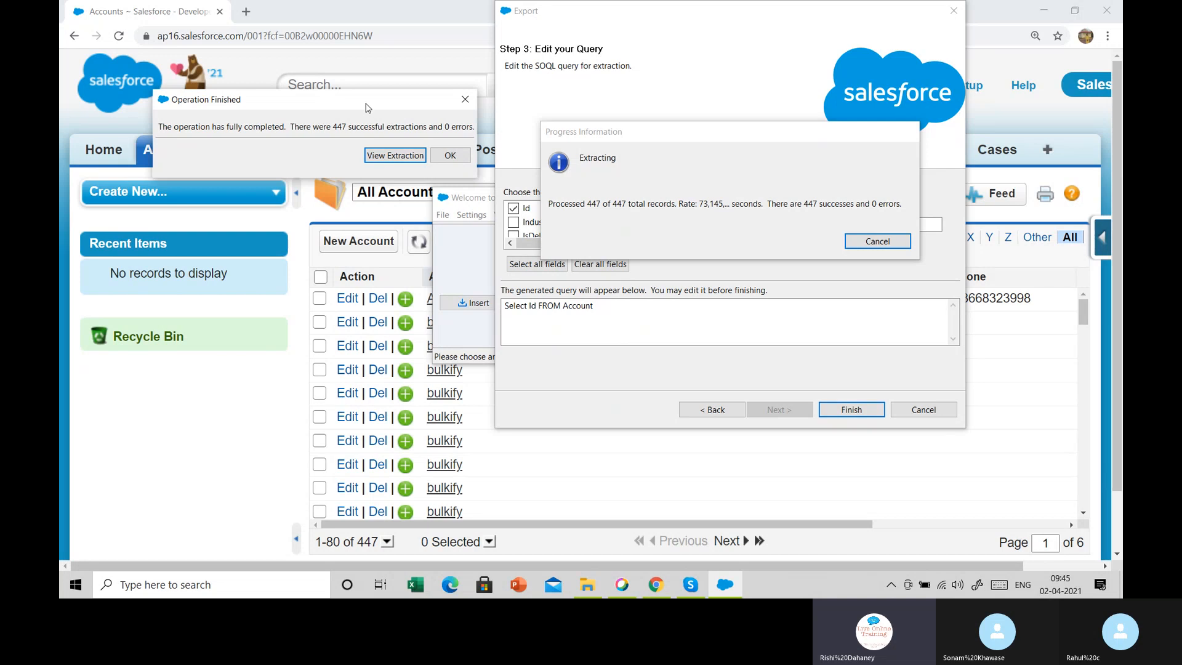
{"action": "left_click", "coordinate": [453, 160]}
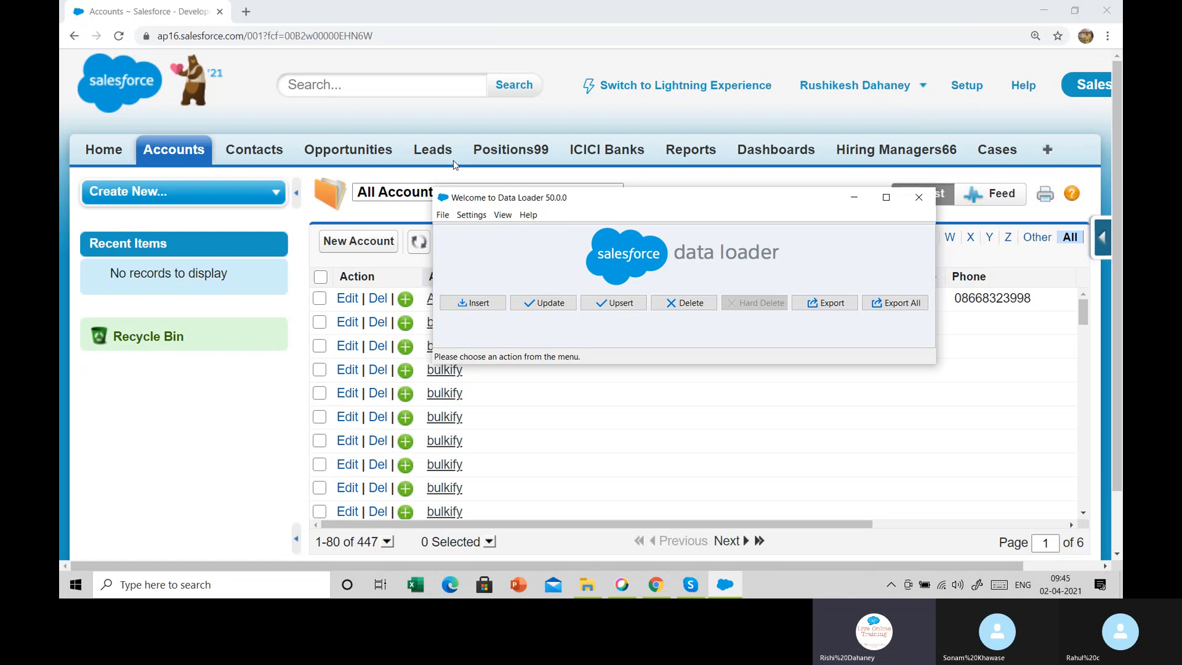
Start a Data Loader delete on the Account object using Export_Delete.csv from the Morning Batch 9.30 folder as source file.
{"action": "left_click", "coordinate": [694, 303]}
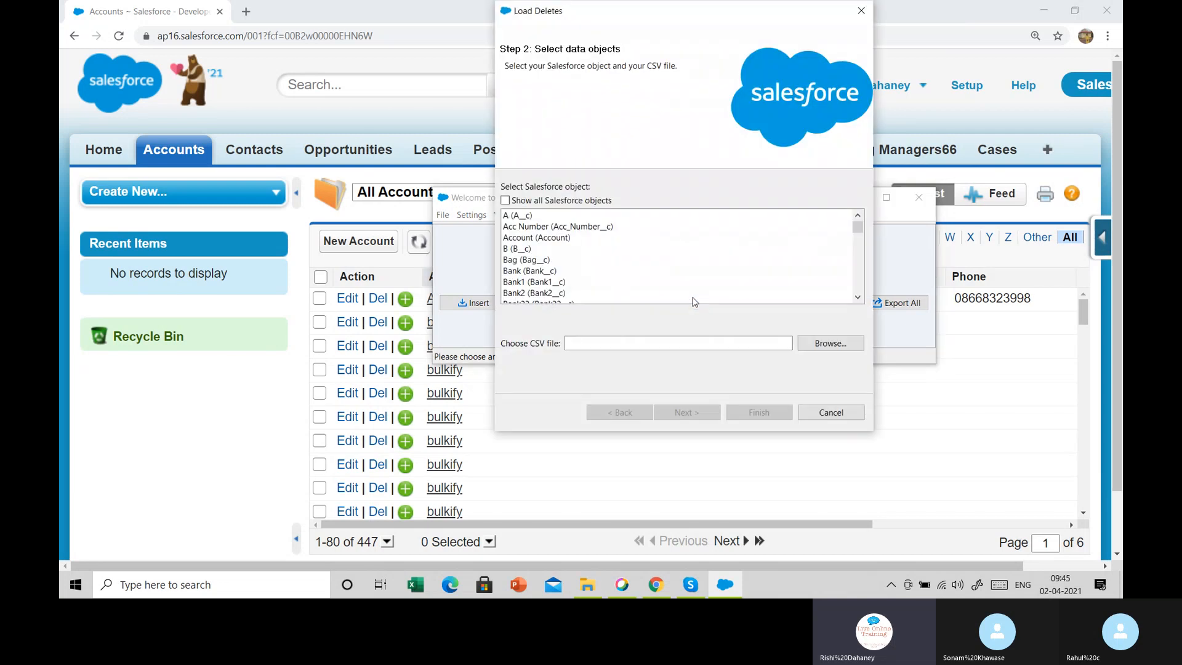
{"action": "left_click", "coordinate": [566, 238]}
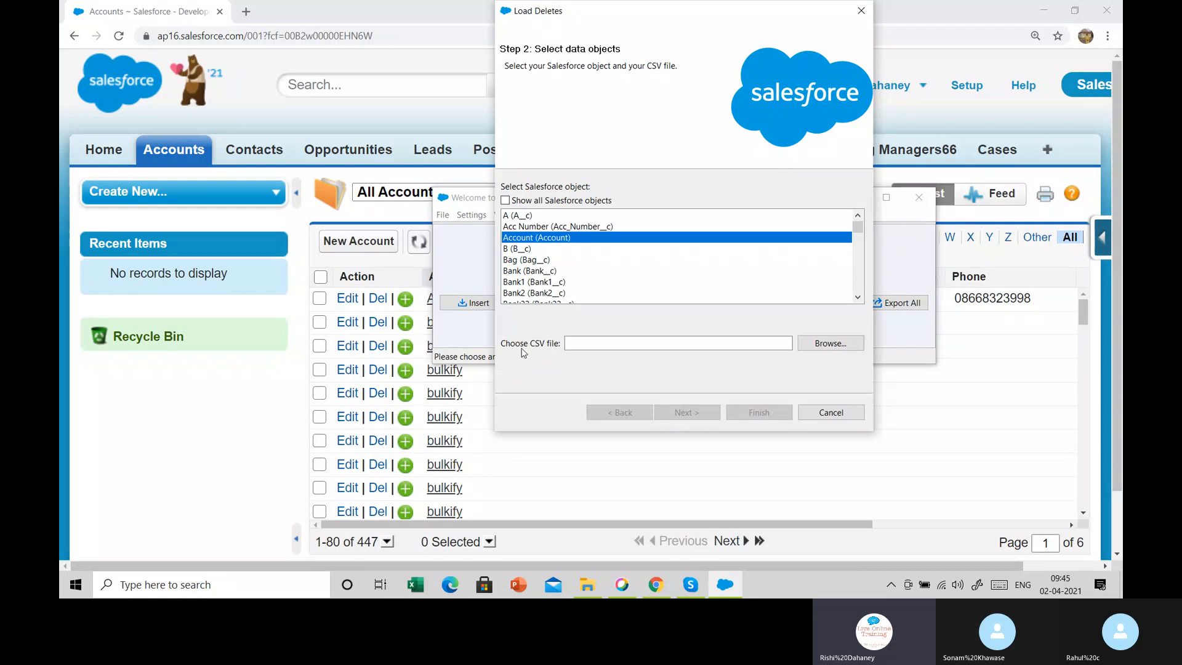
{"action": "left_click", "coordinate": [822, 344]}
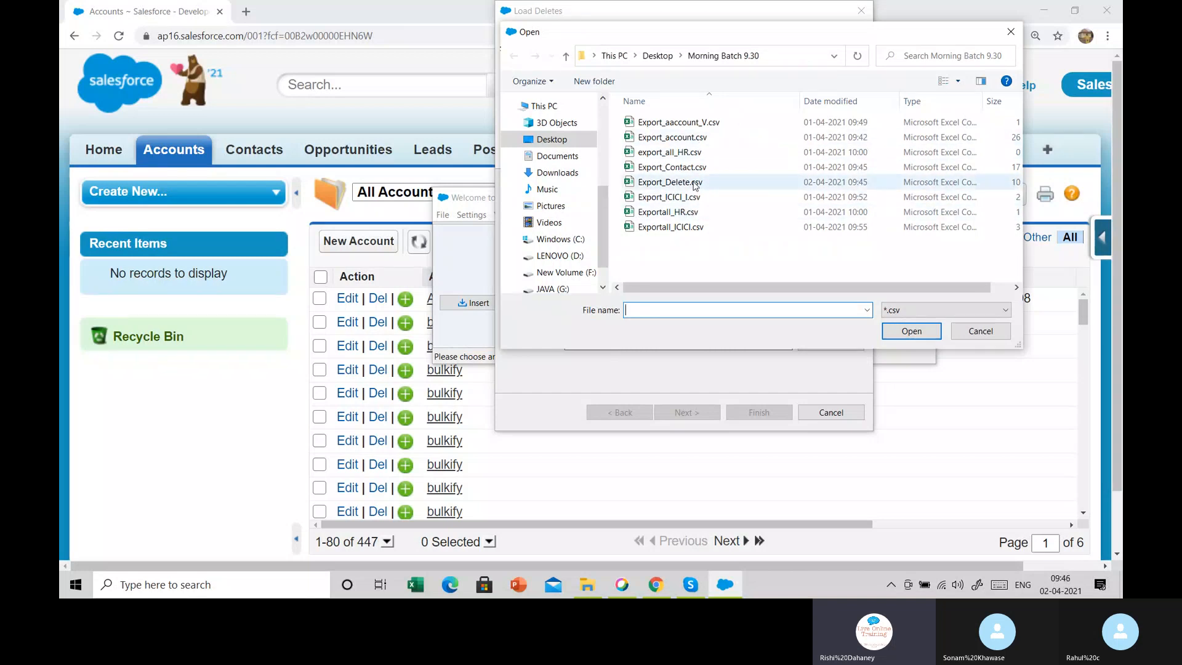
{"action": "left_click", "coordinate": [696, 184]}
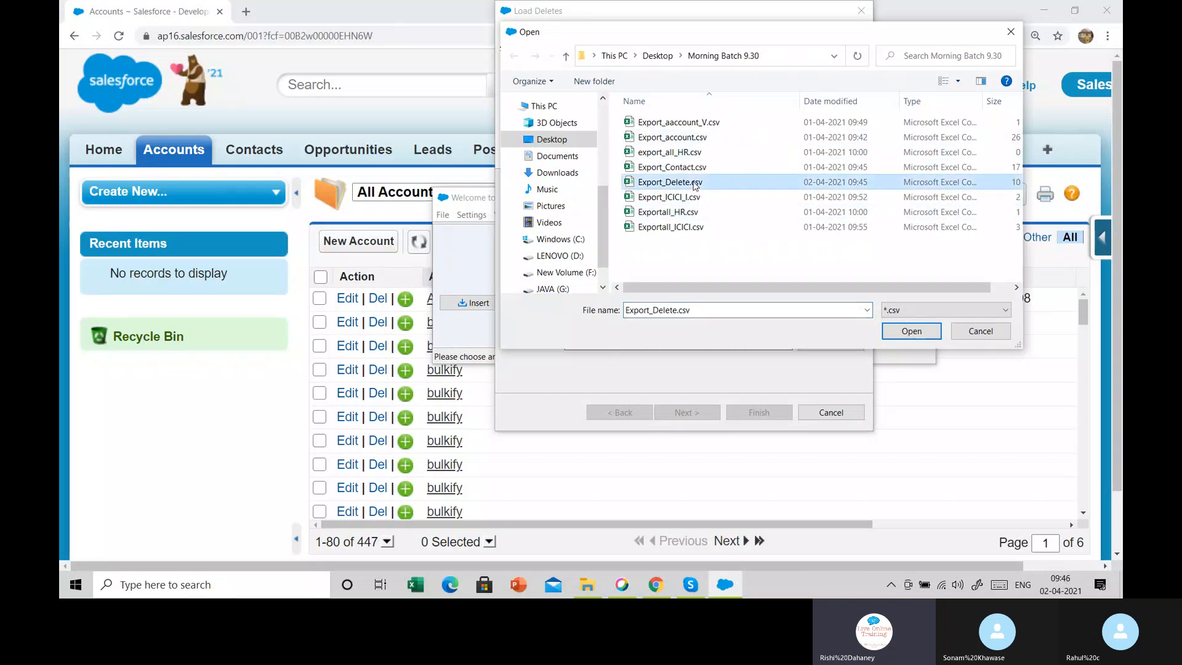
{"action": "left_click", "coordinate": [907, 335]}
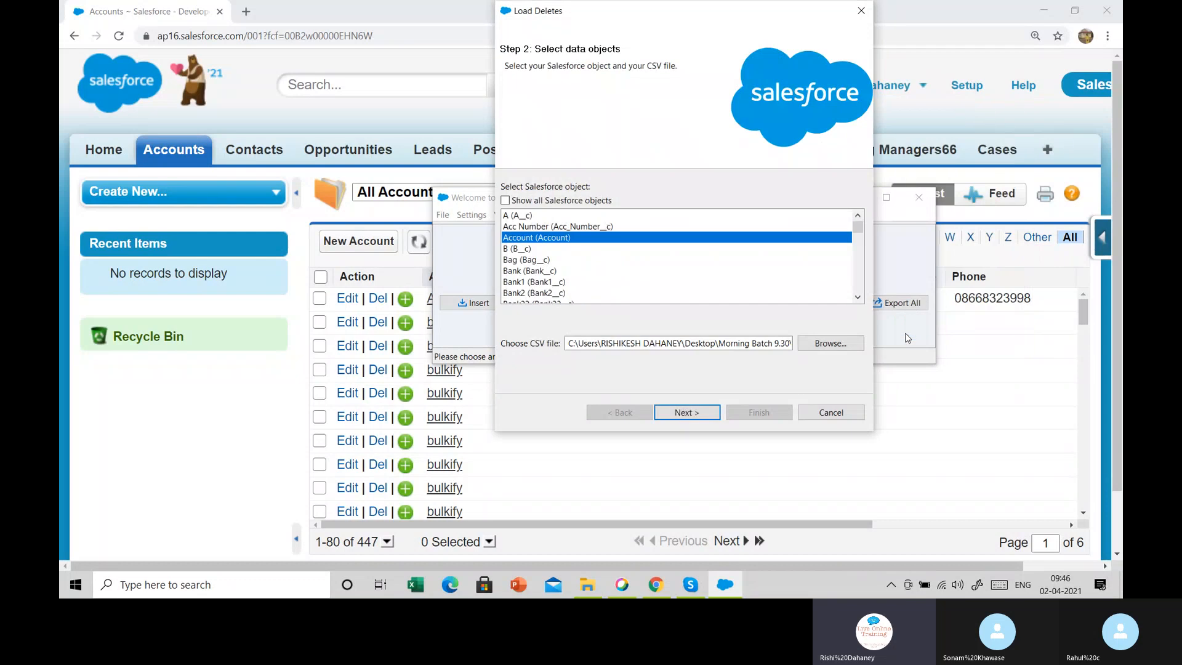
{"action": "left_click", "coordinate": [699, 414]}
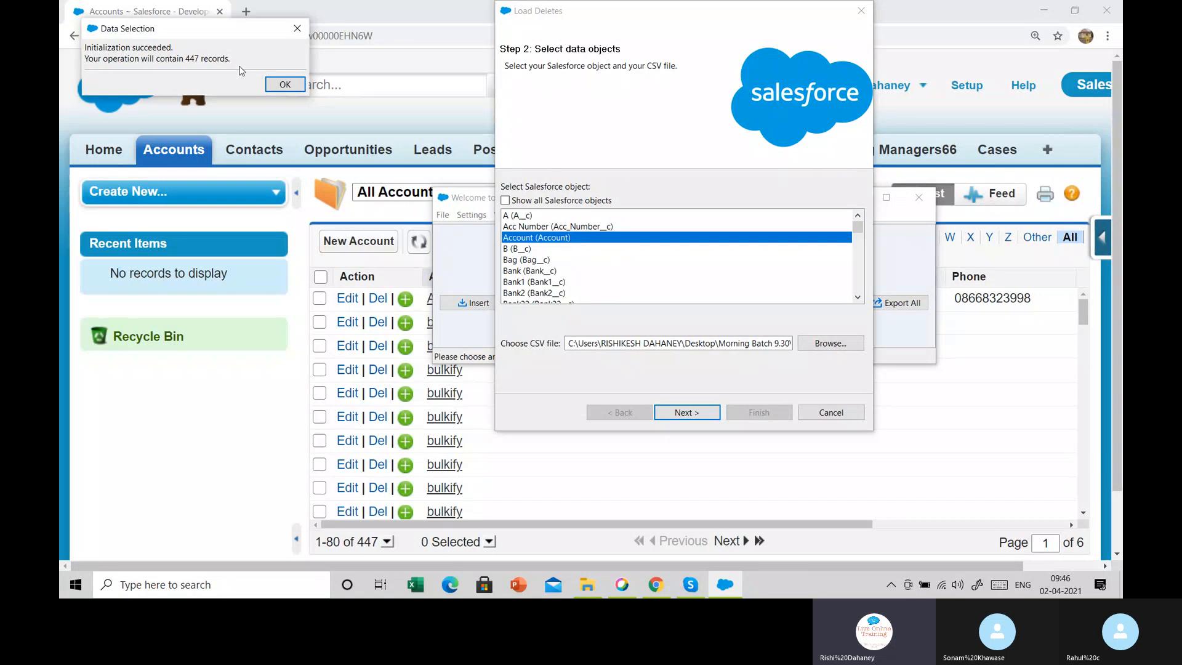
{"action": "left_click", "coordinate": [285, 85]}
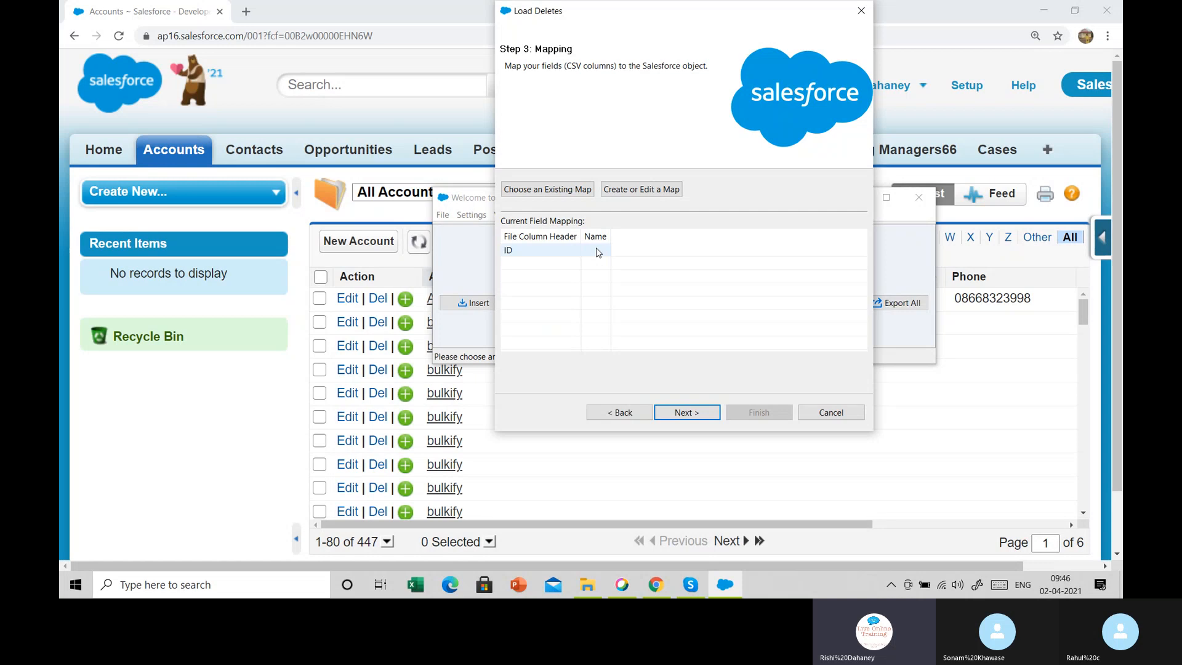
Create a field map that auto-matches the CSV's ID column to the Salesforce Id field, and accept the mapping.
{"action": "left_click", "coordinate": [646, 190]}
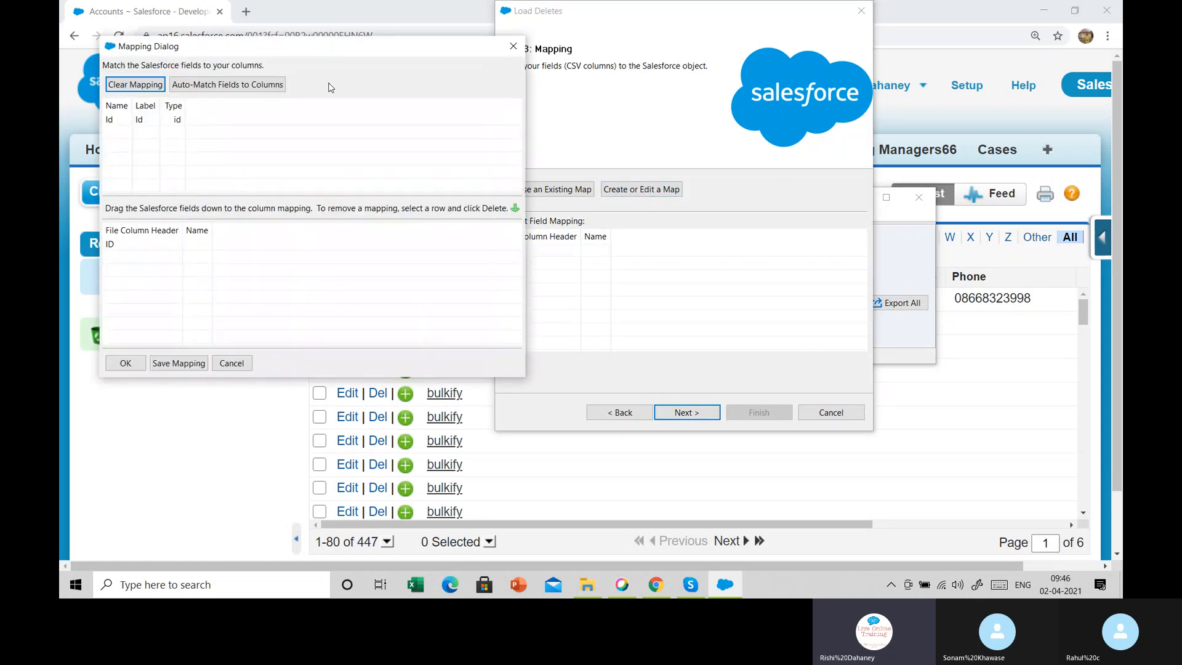
{"action": "left_click", "coordinate": [512, 46]}
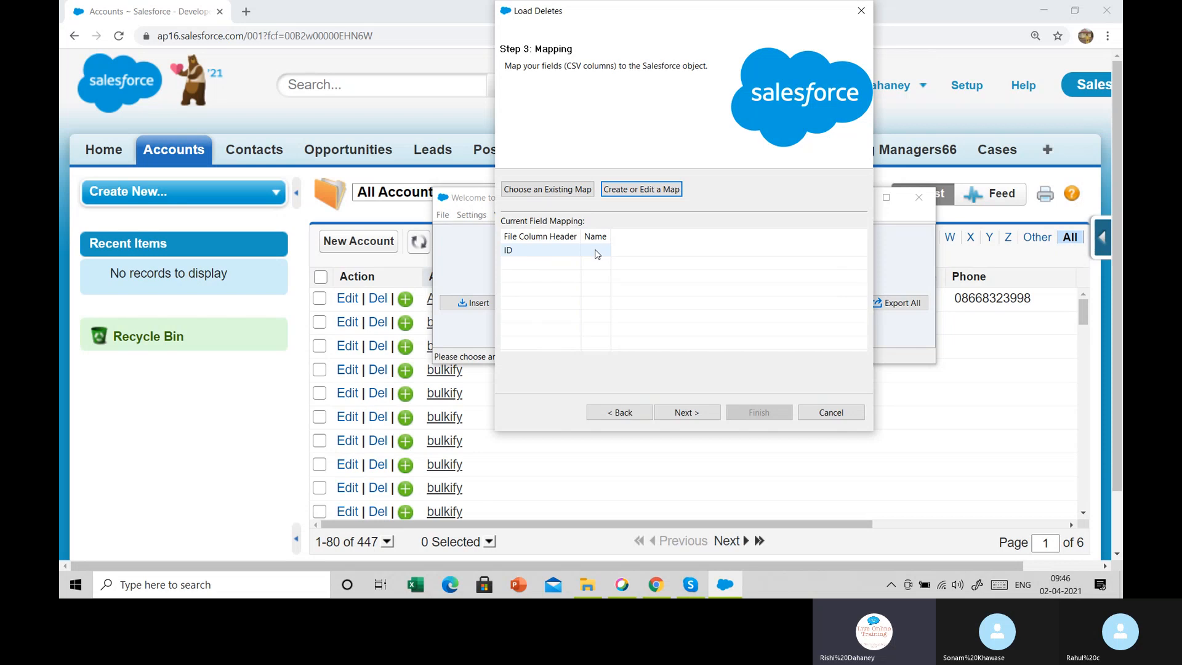
{"action": "left_click", "coordinate": [631, 193]}
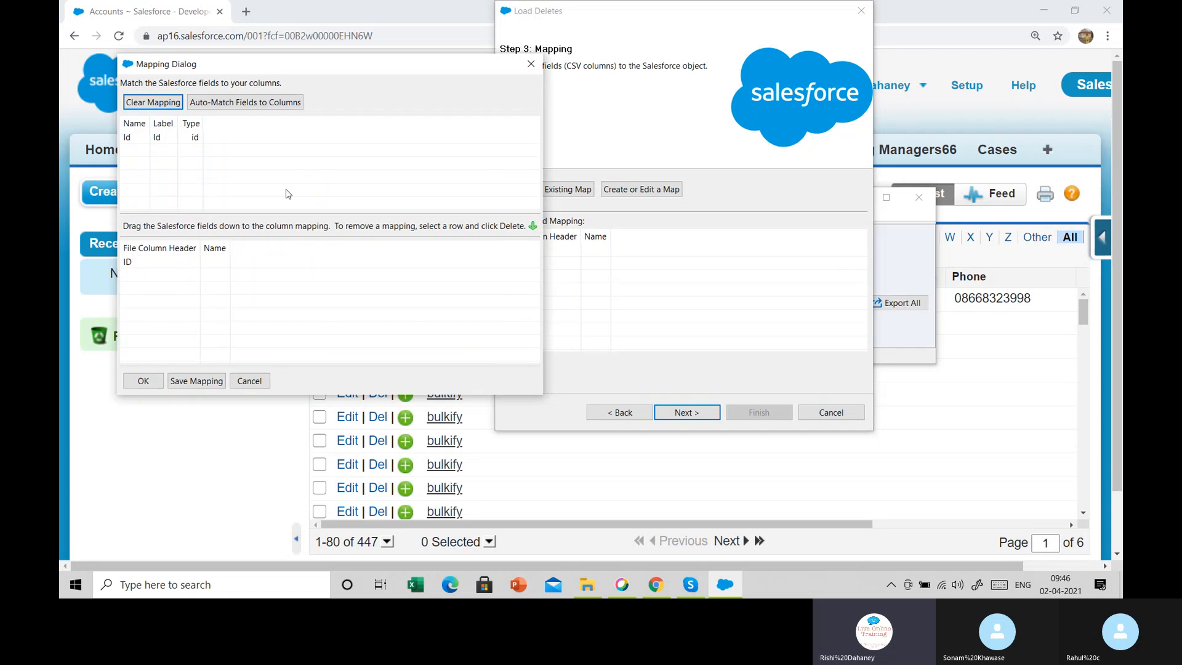
{"action": "left_click_drag", "start_coordinate": [158, 141], "coordinate": [217, 266]}
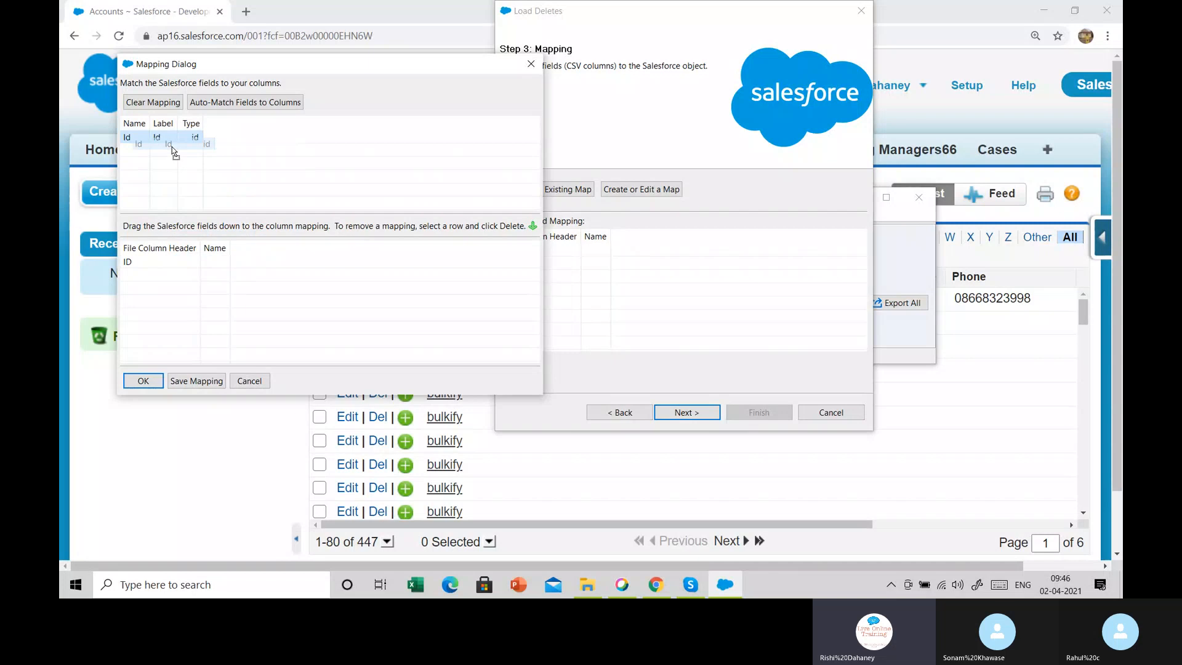
{"action": "left_click", "coordinate": [269, 108]}
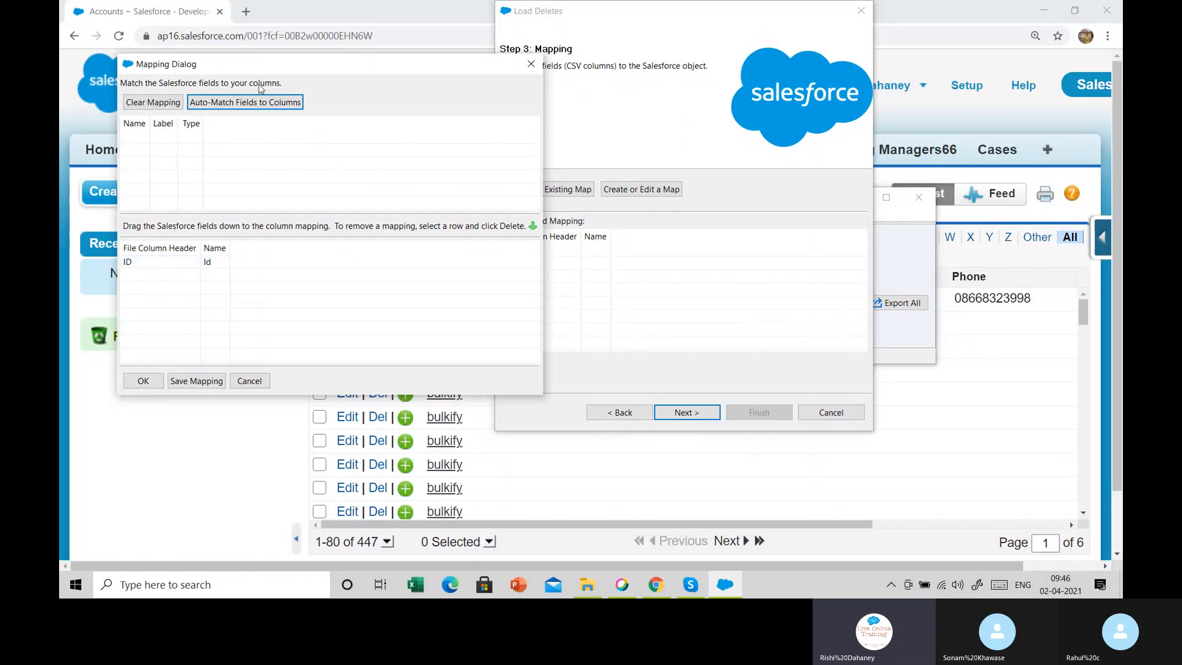
{"action": "left_click", "coordinate": [143, 380]}
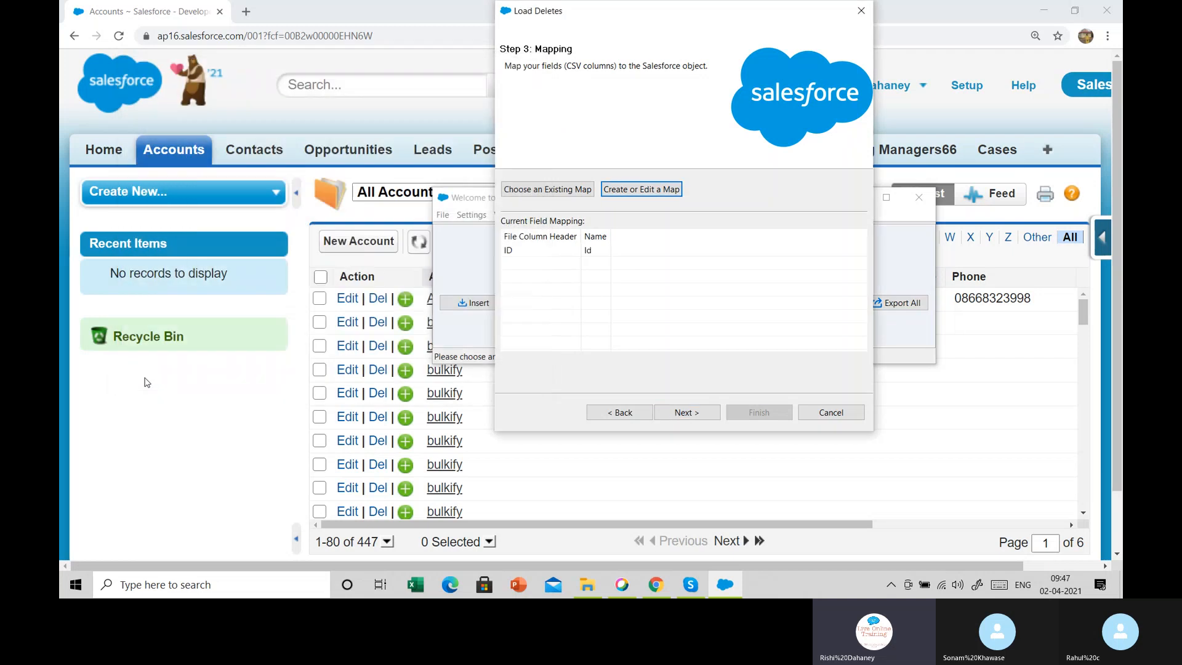
{"action": "left_click", "coordinate": [692, 412]}
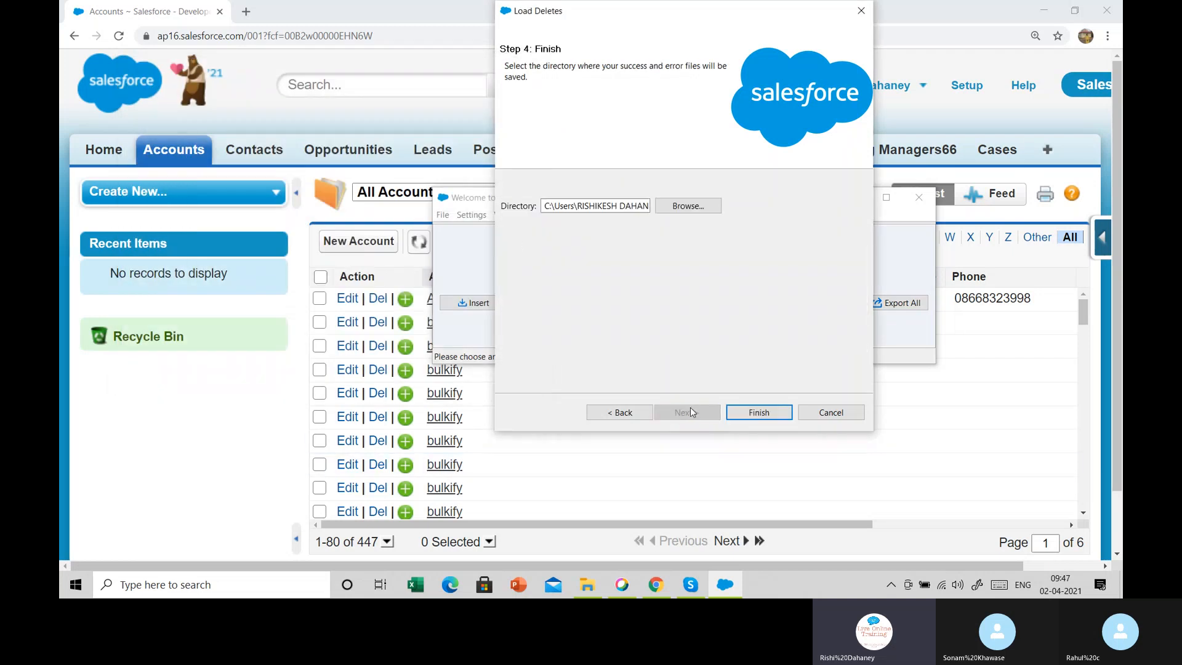
Set Morning Batch 9.30 as the directory for the success and error files and run the Account delete.
{"action": "left_click", "coordinate": [546, 211]}
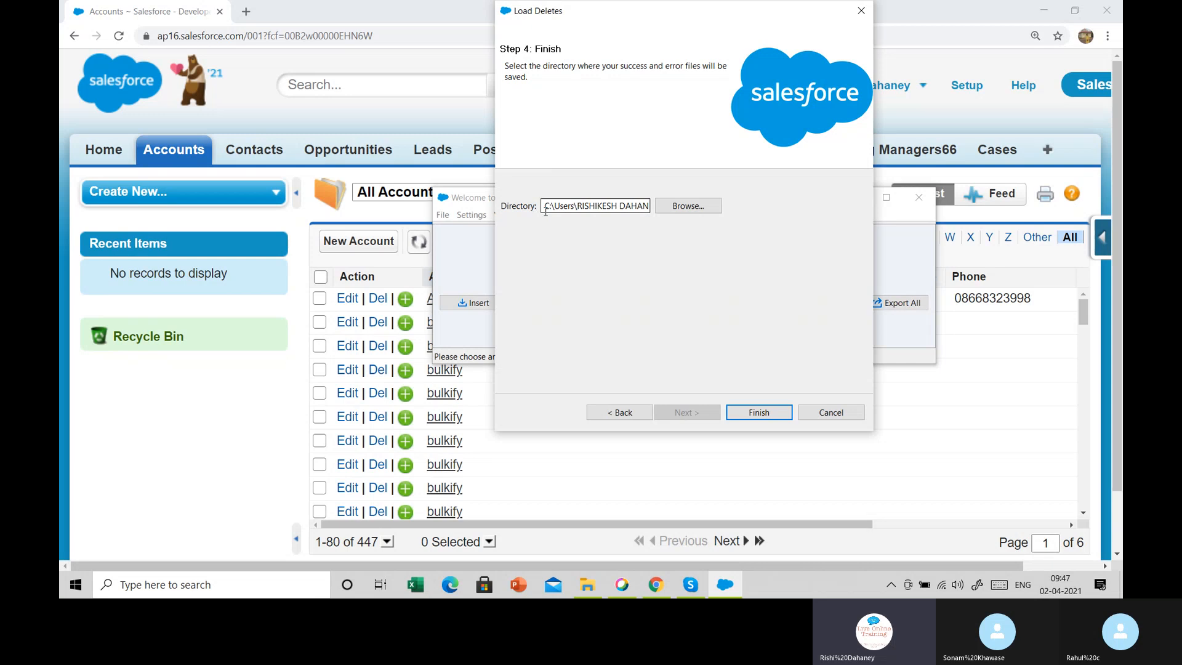
{"action": "left_click", "coordinate": [691, 206]}
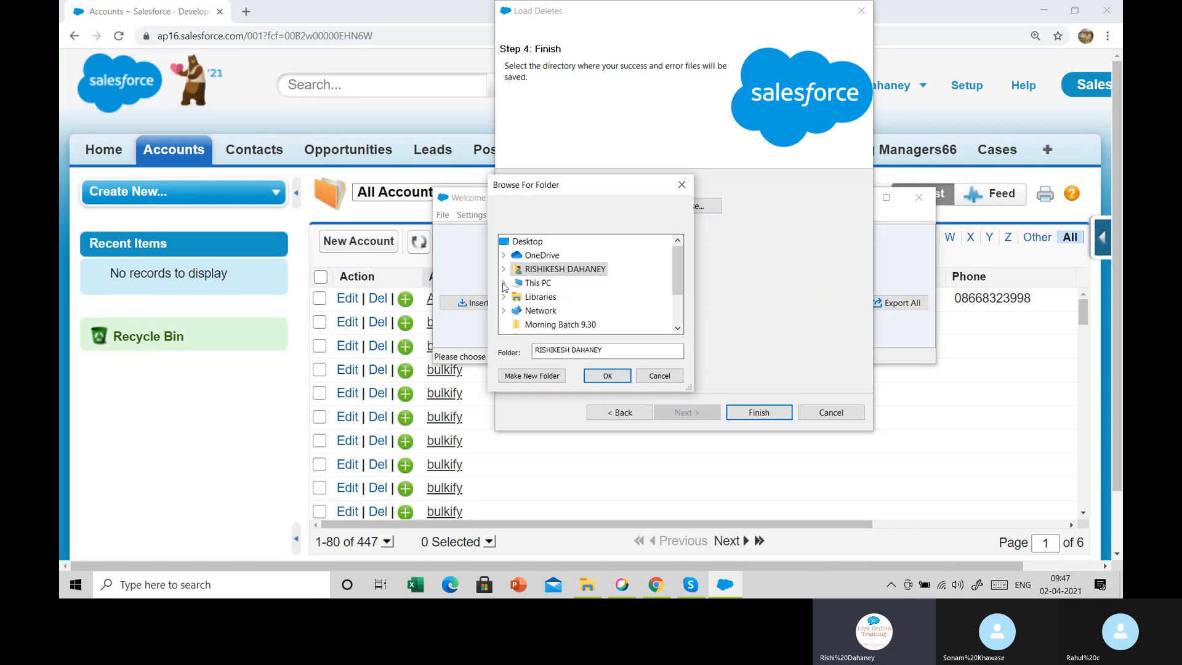
{"action": "scroll", "coordinate": [561, 320], "scroll_direction": "down", "scroll_amount": 2}
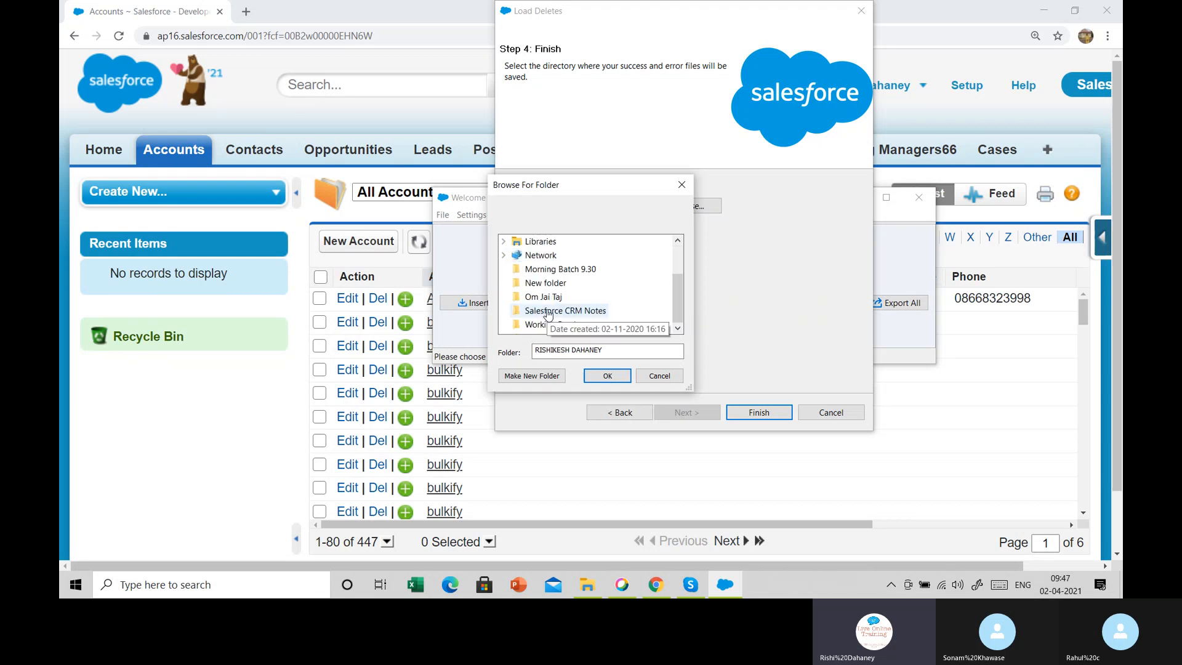
{"action": "left_click", "coordinate": [591, 275]}
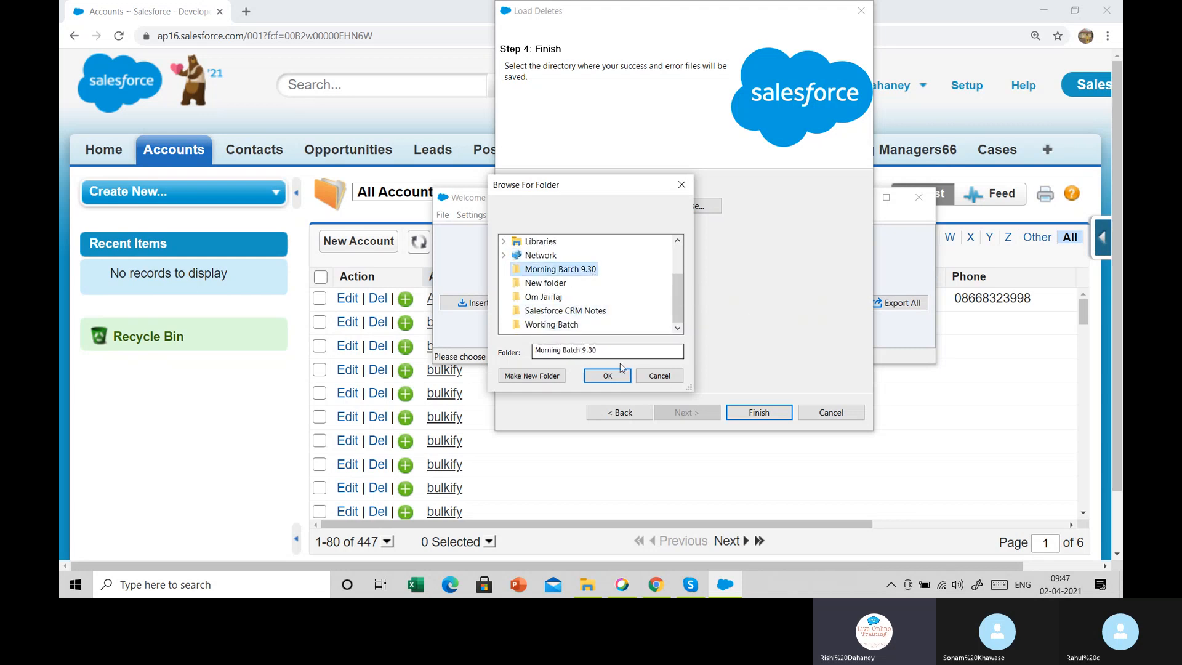
{"action": "left_click", "coordinate": [607, 376]}
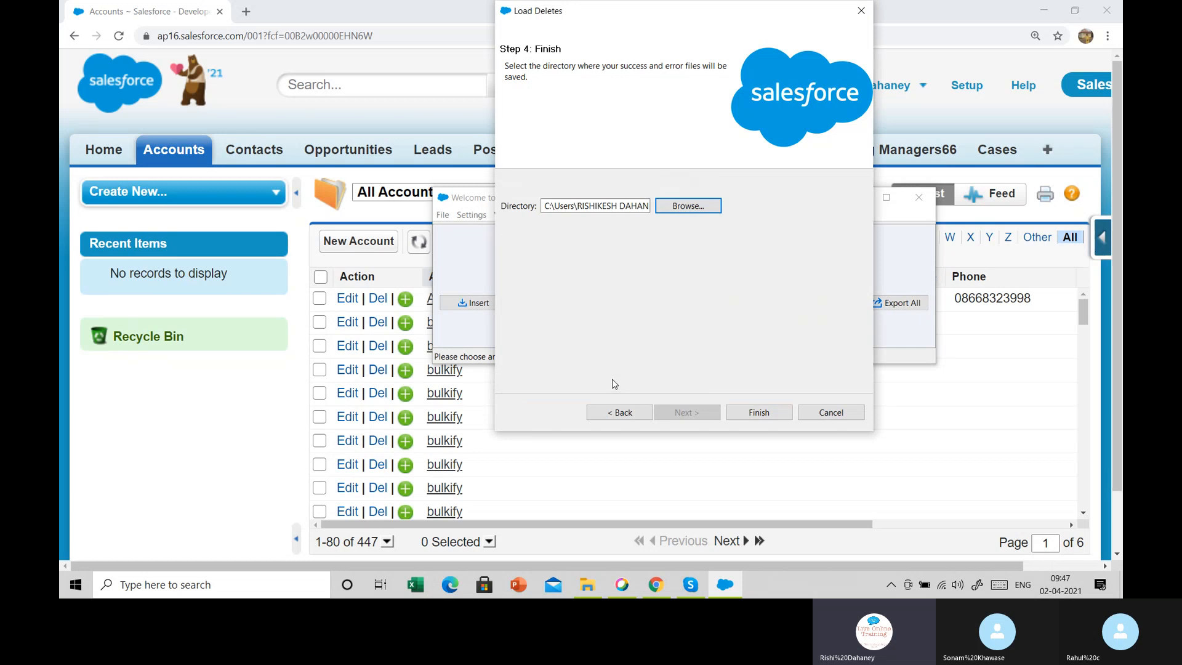
{"action": "left_click", "coordinate": [747, 414]}
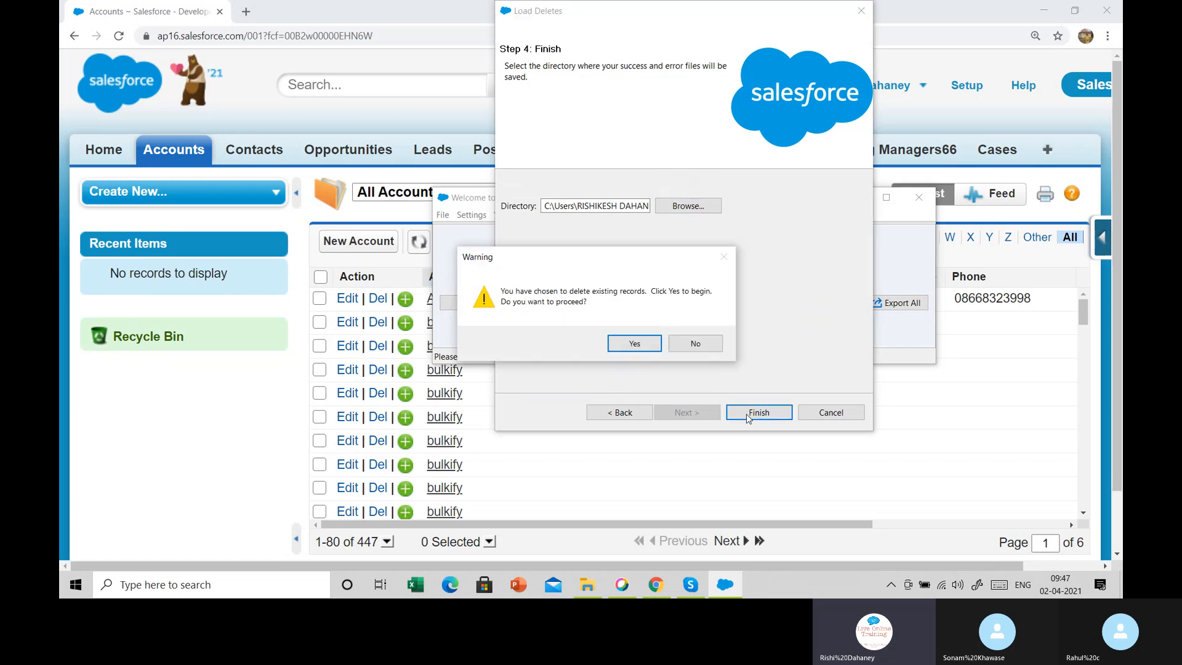
{"action": "left_click", "coordinate": [635, 343]}
{"action": "left_click", "coordinate": [638, 355]}
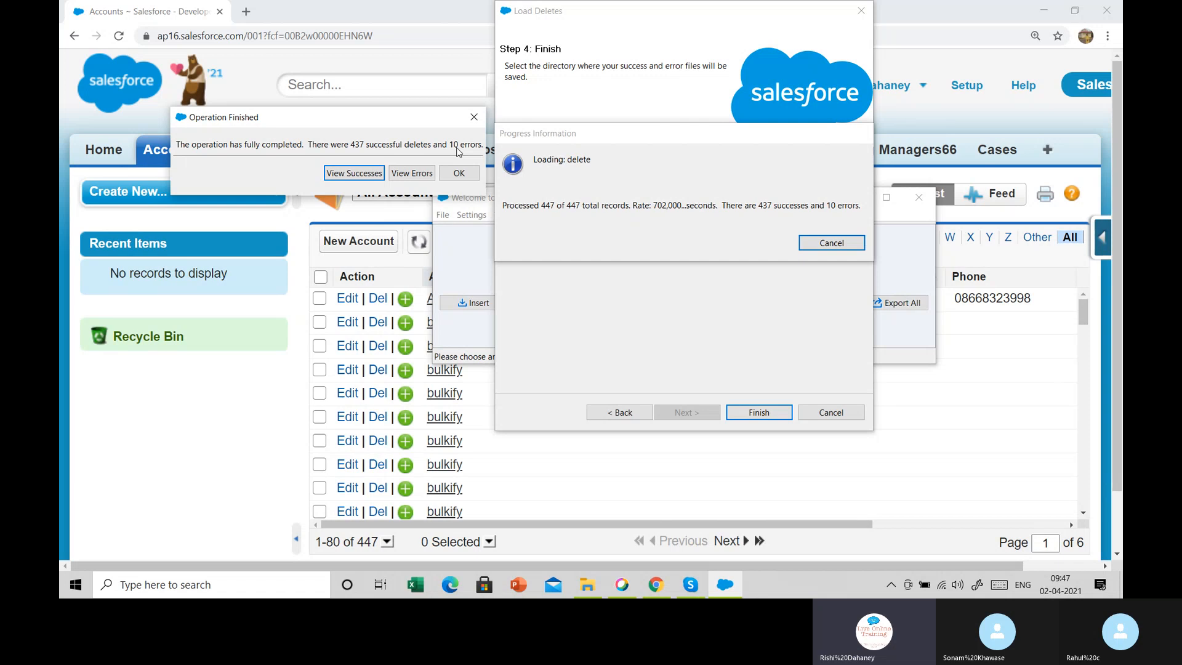
Review the error and success files of the Account delete, and close the finished operation.
{"action": "left_click", "coordinate": [403, 174]}
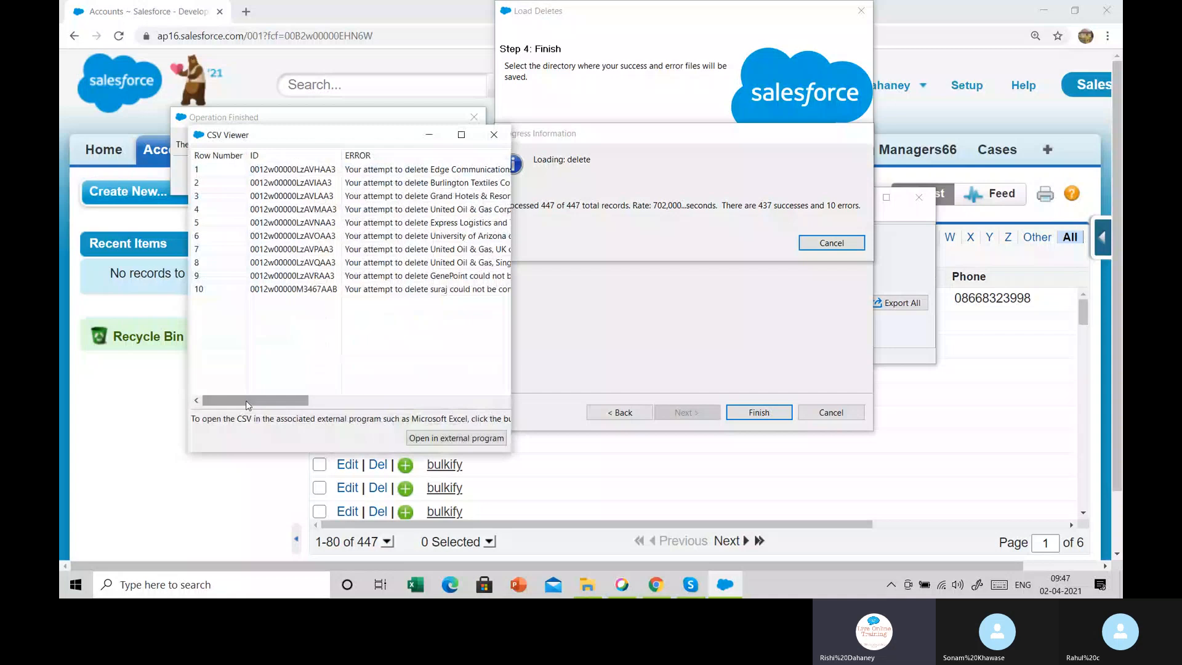
{"action": "left_click_drag", "start_coordinate": [246, 405], "coordinate": [186, 414]}
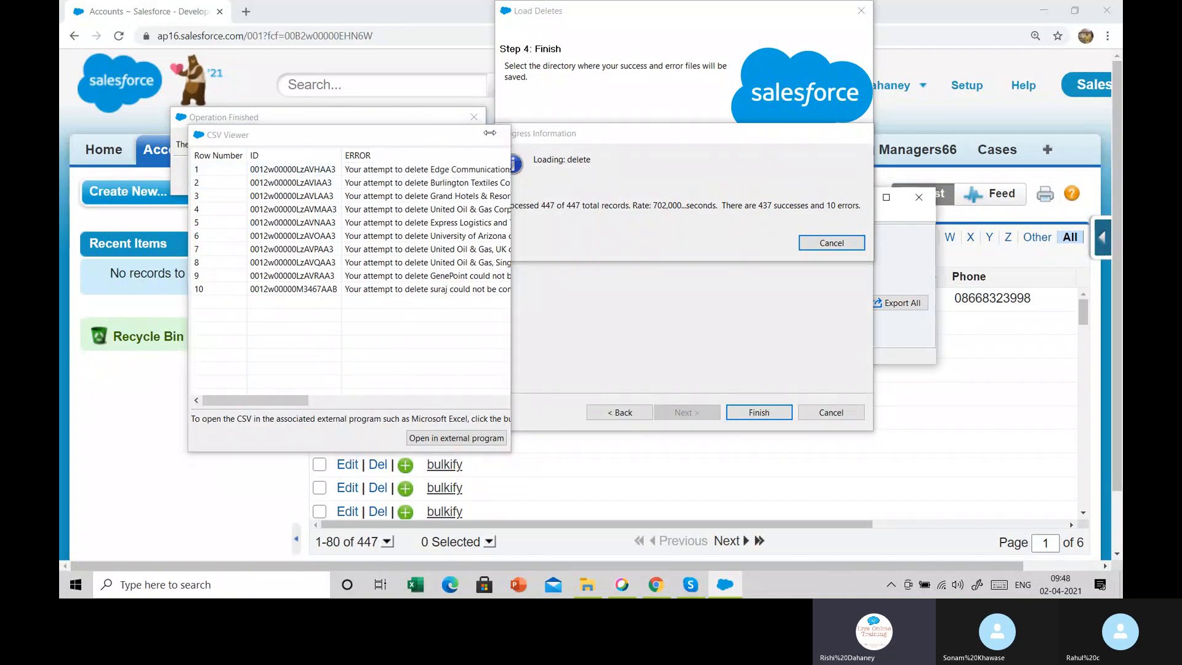
{"action": "left_click", "coordinate": [493, 136]}
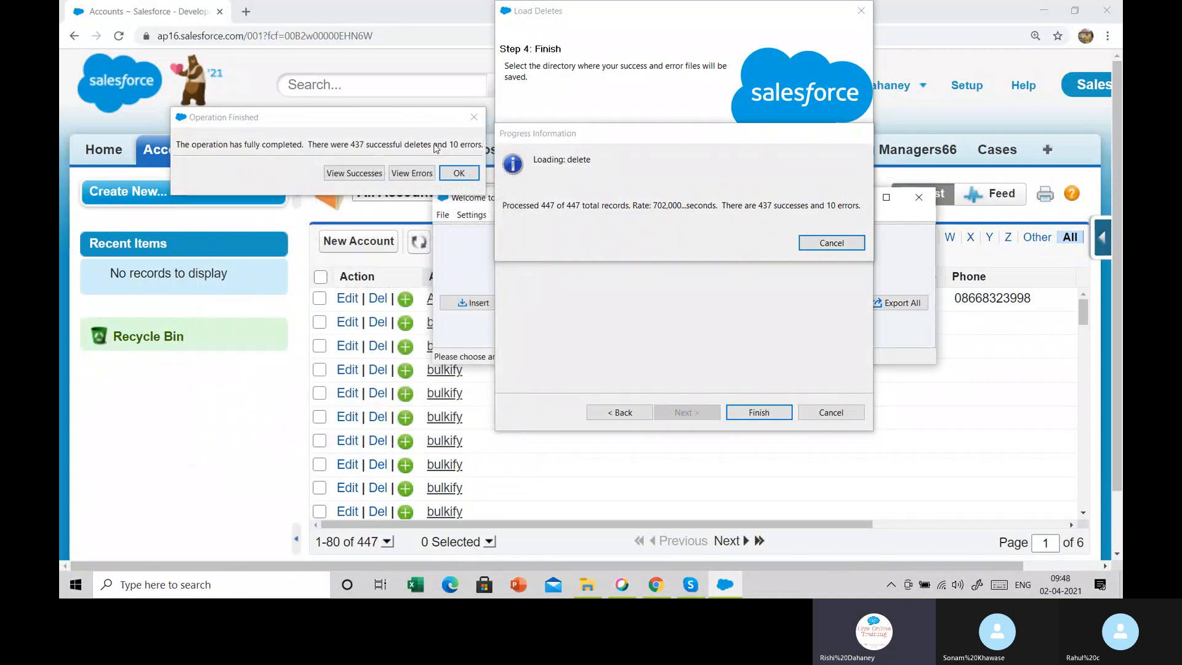
{"action": "left_click", "coordinate": [377, 172]}
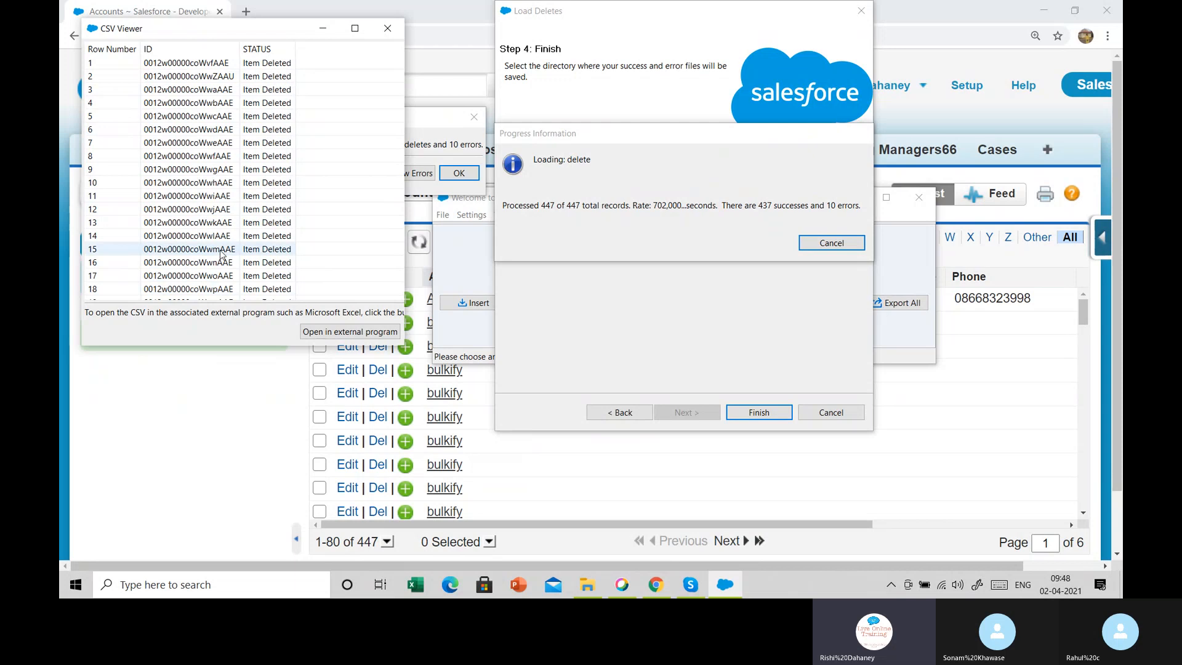
{"action": "left_click", "coordinate": [386, 29]}
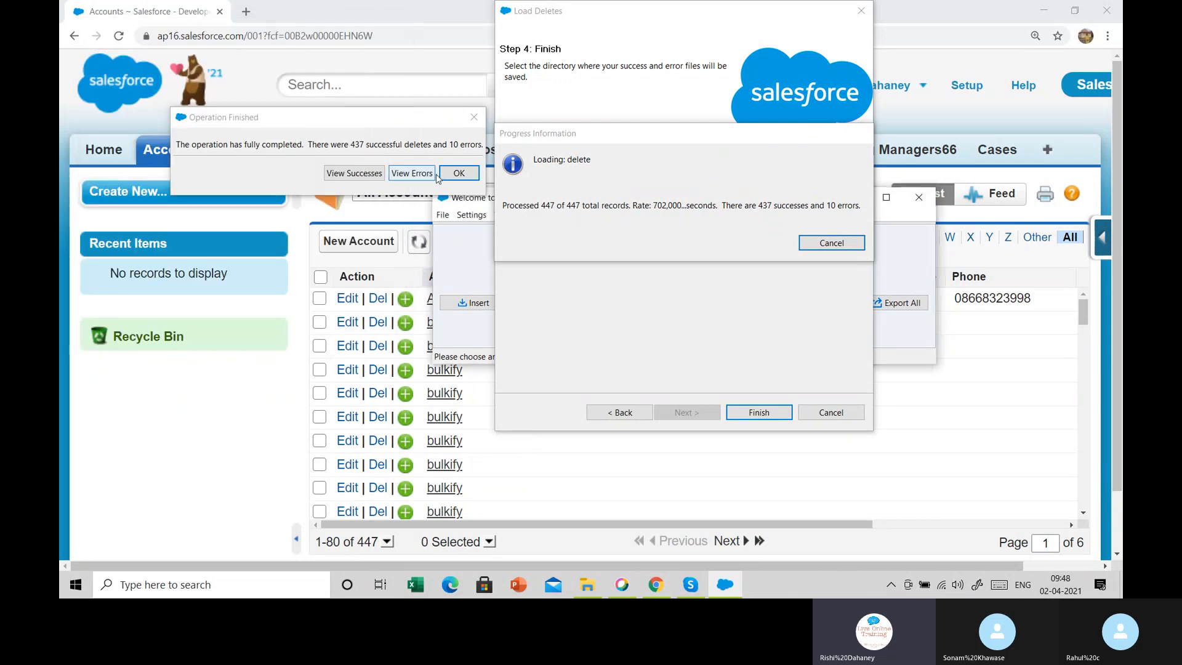
{"action": "left_click", "coordinate": [458, 173]}
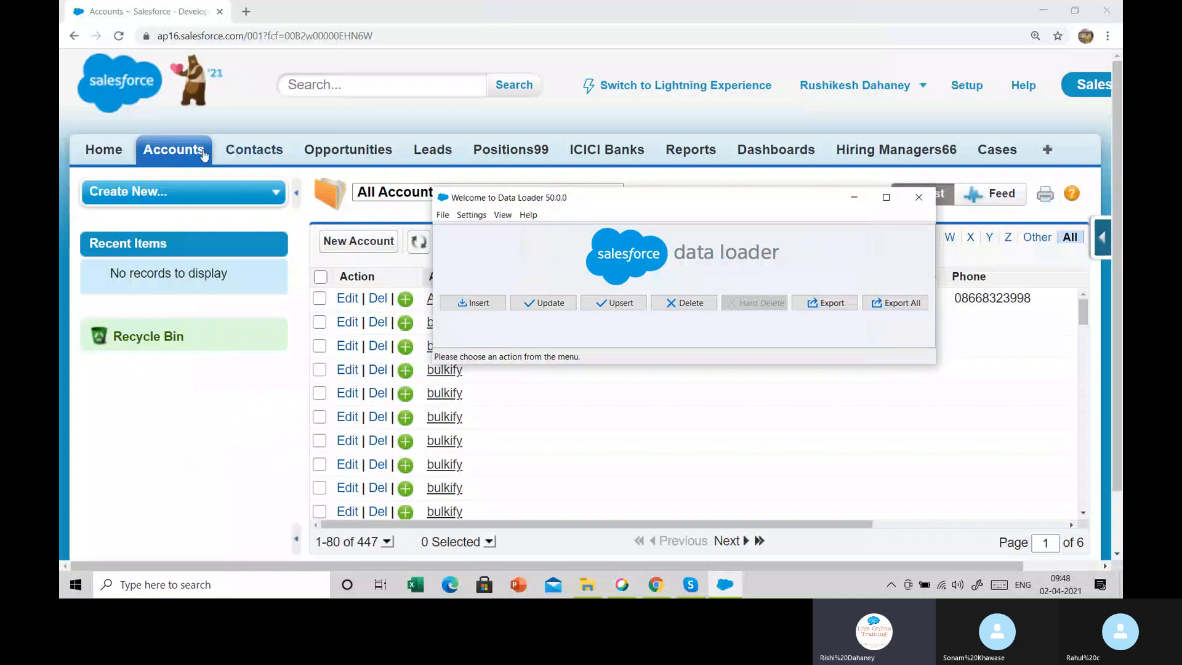
Display the All Accounts list view in Salesforce, followed by the All Contacts list view.
{"action": "left_click", "coordinate": [182, 153]}
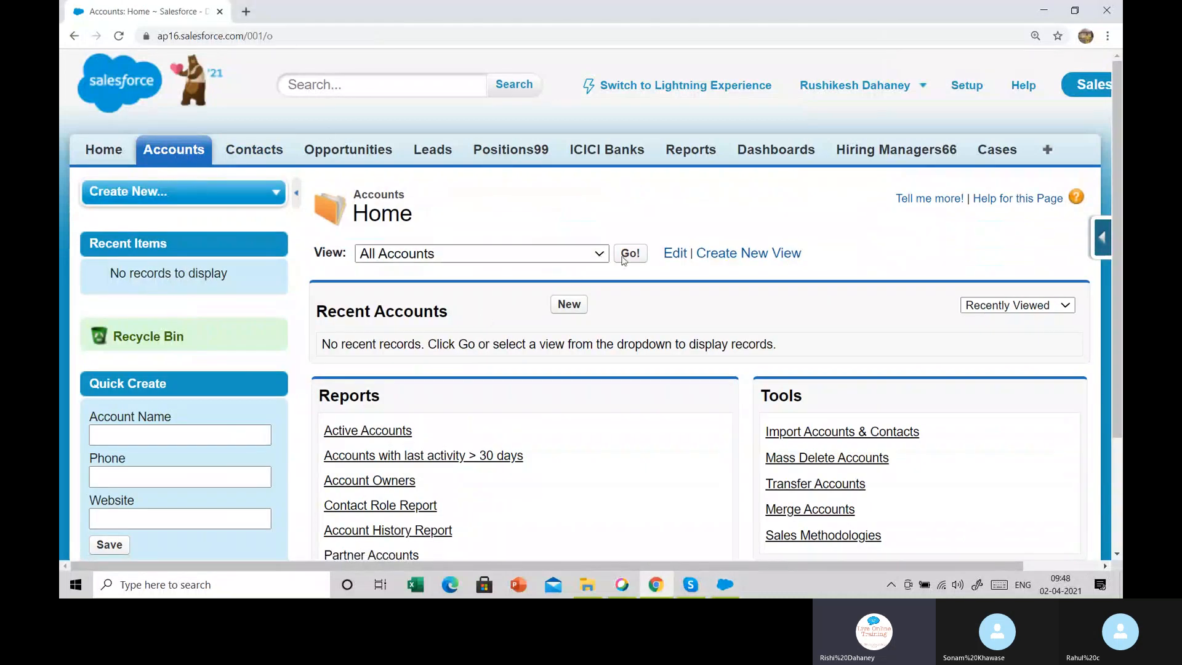
{"action": "left_click", "coordinate": [628, 254]}
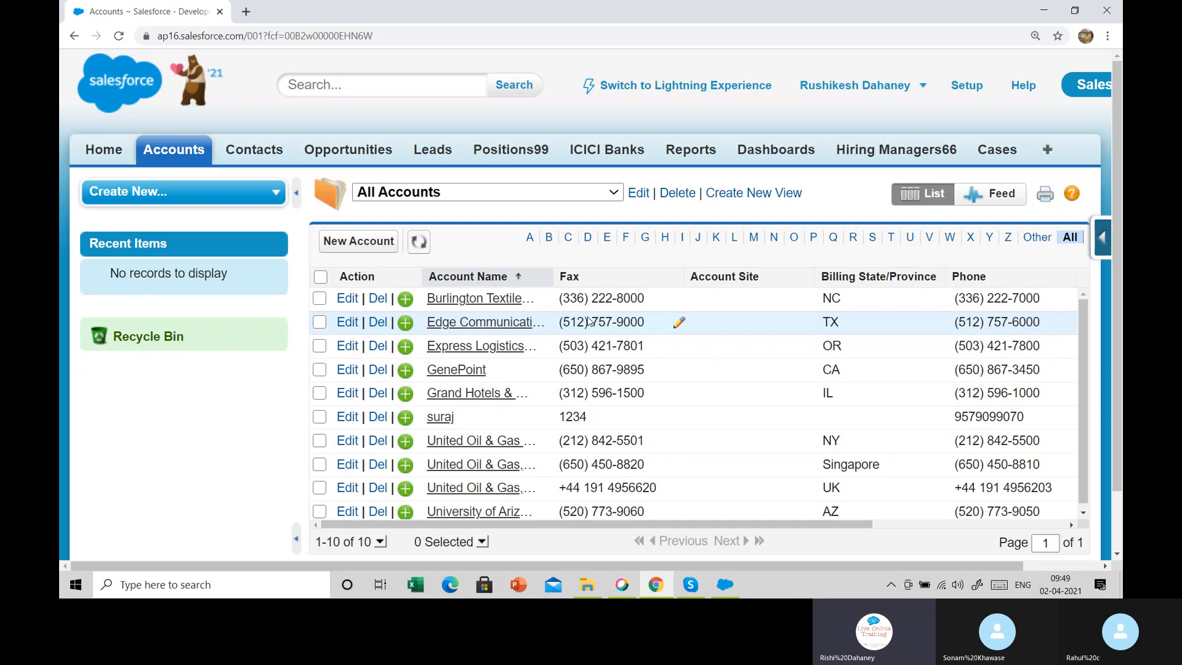
{"action": "left_click", "coordinate": [262, 155]}
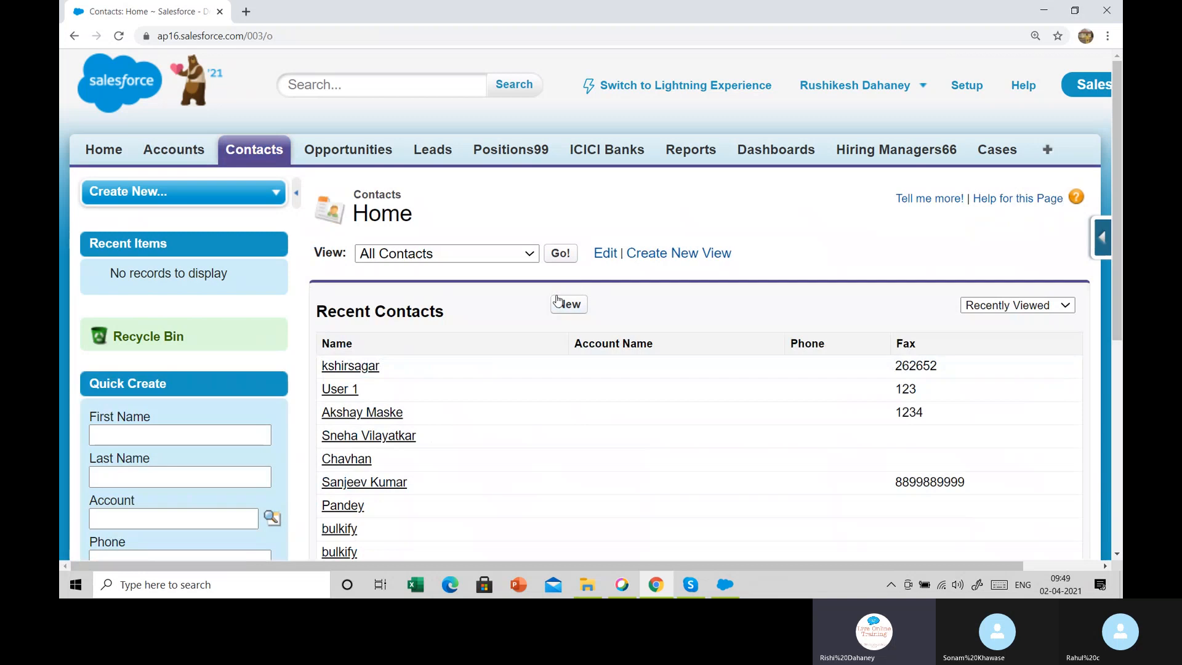
{"action": "left_click", "coordinate": [557, 258]}
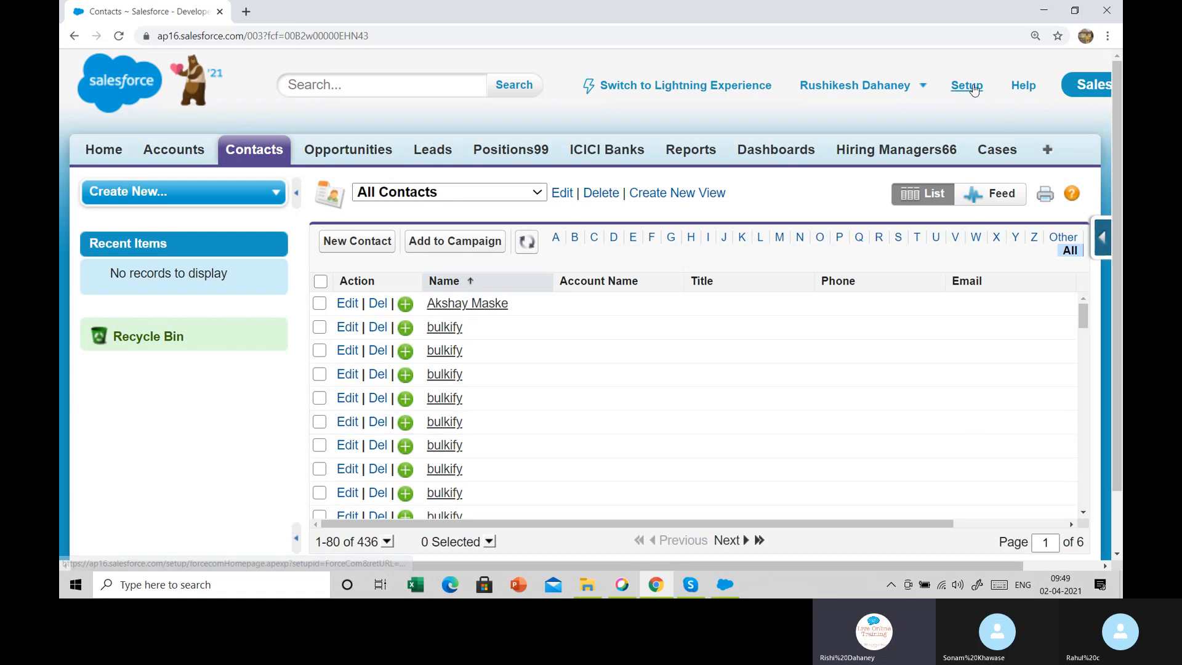
Open the System Overview in Salesforce Setup and examine the custom objects and custom settings usage against its maximum.
{"action": "left_click", "coordinate": [967, 86]}
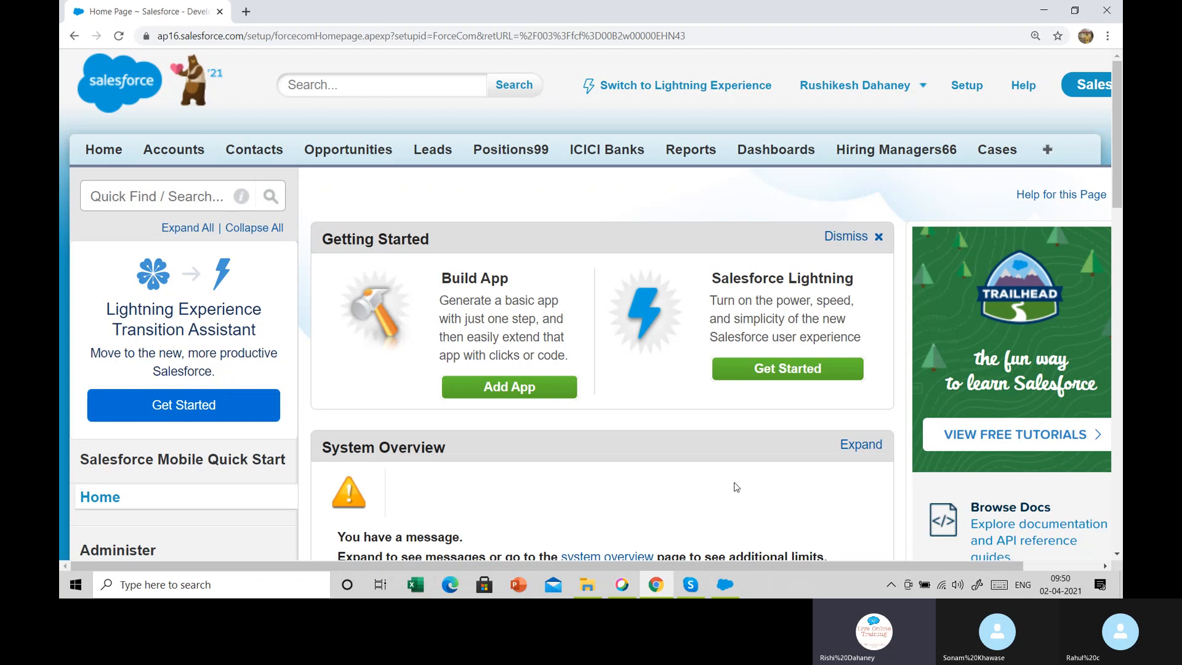
{"action": "scroll", "coordinate": [736, 487], "scroll_direction": "down", "scroll_amount": 8}
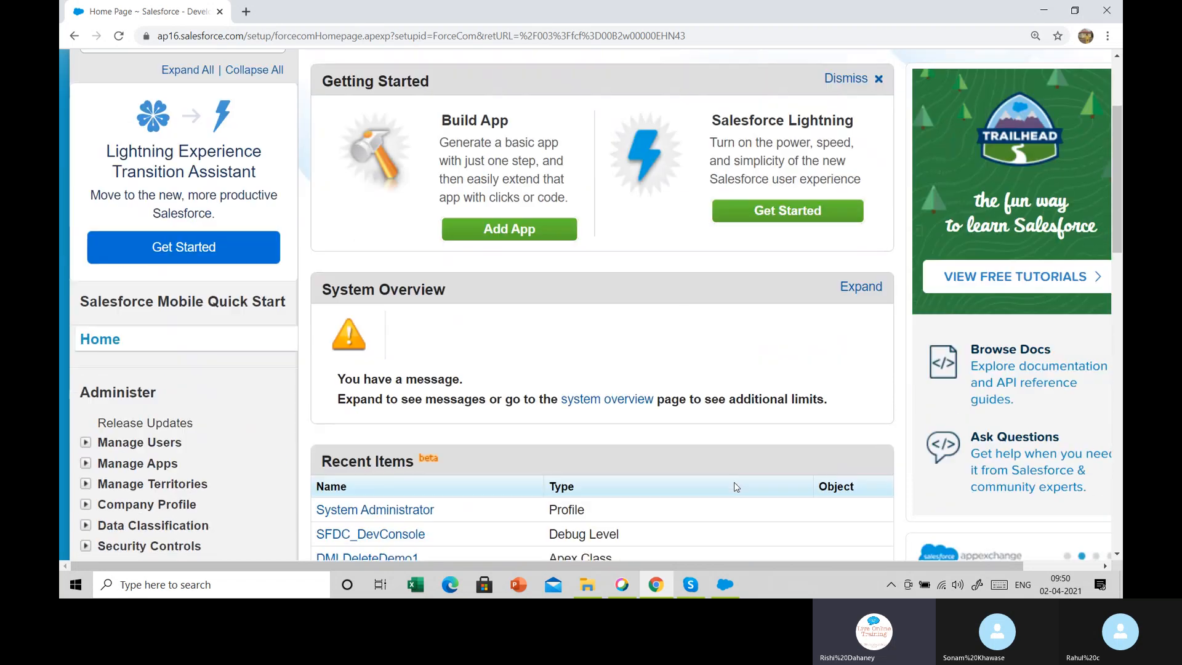
{"action": "scroll", "coordinate": [285, 482], "scroll_direction": "down", "scroll_amount": 5}
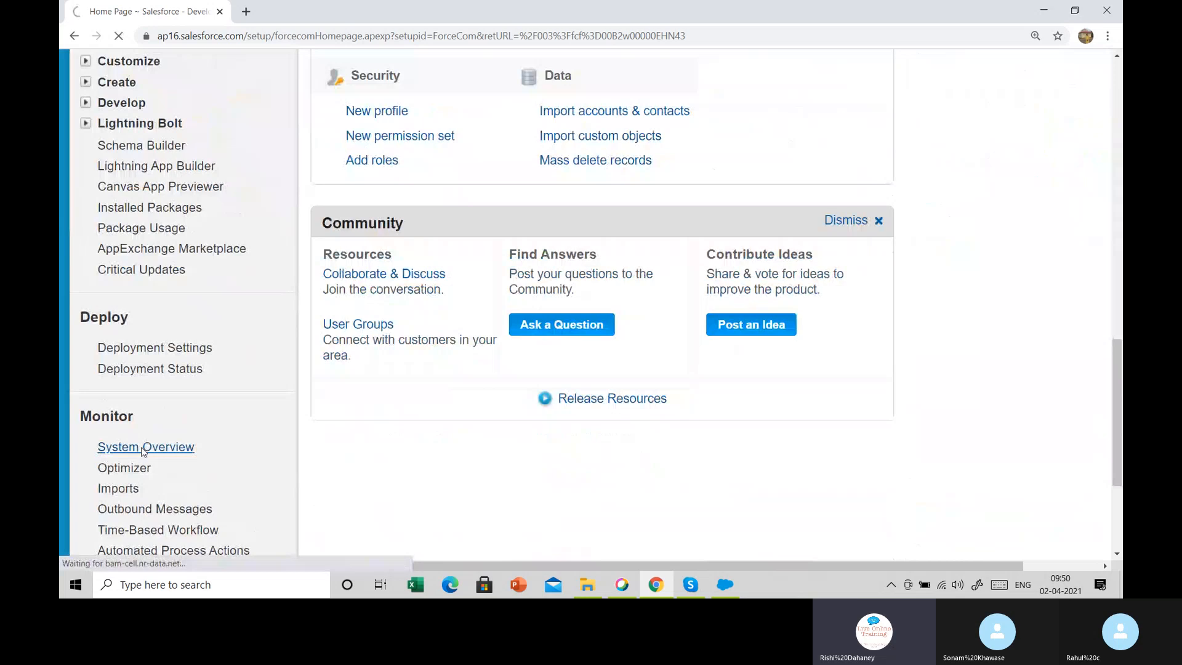
{"action": "left_click", "coordinate": [142, 452]}
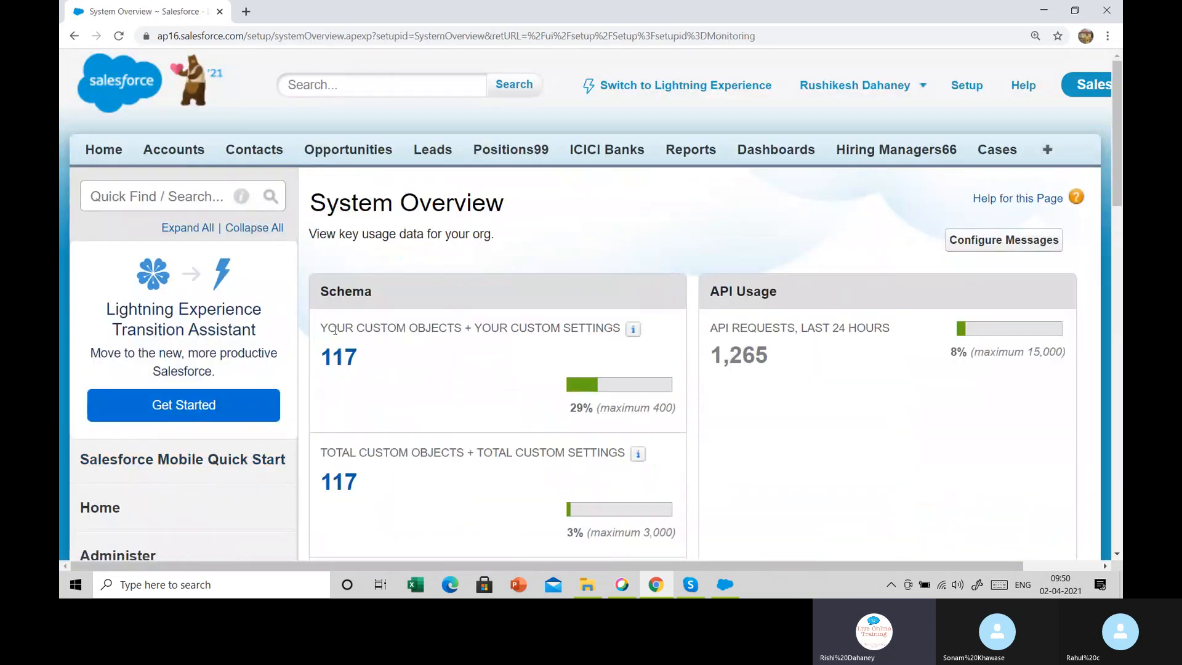
{"action": "left_click_drag", "start_coordinate": [329, 333], "coordinate": [499, 330]}
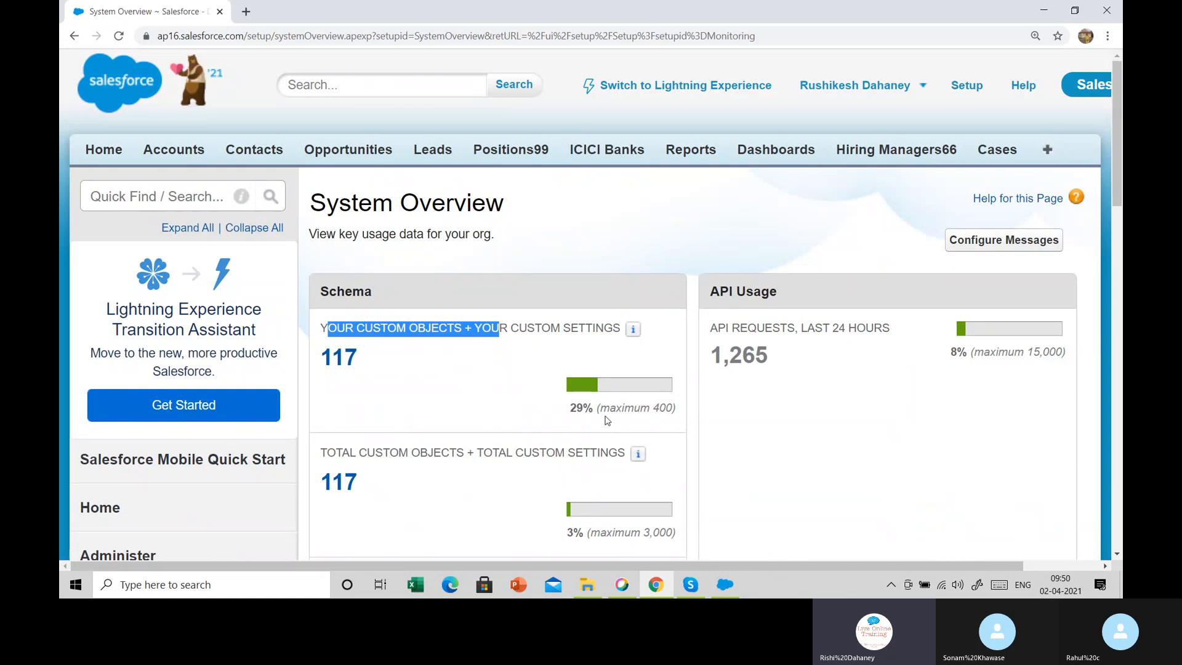
{"action": "left_click_drag", "start_coordinate": [598, 408], "coordinate": [682, 412]}
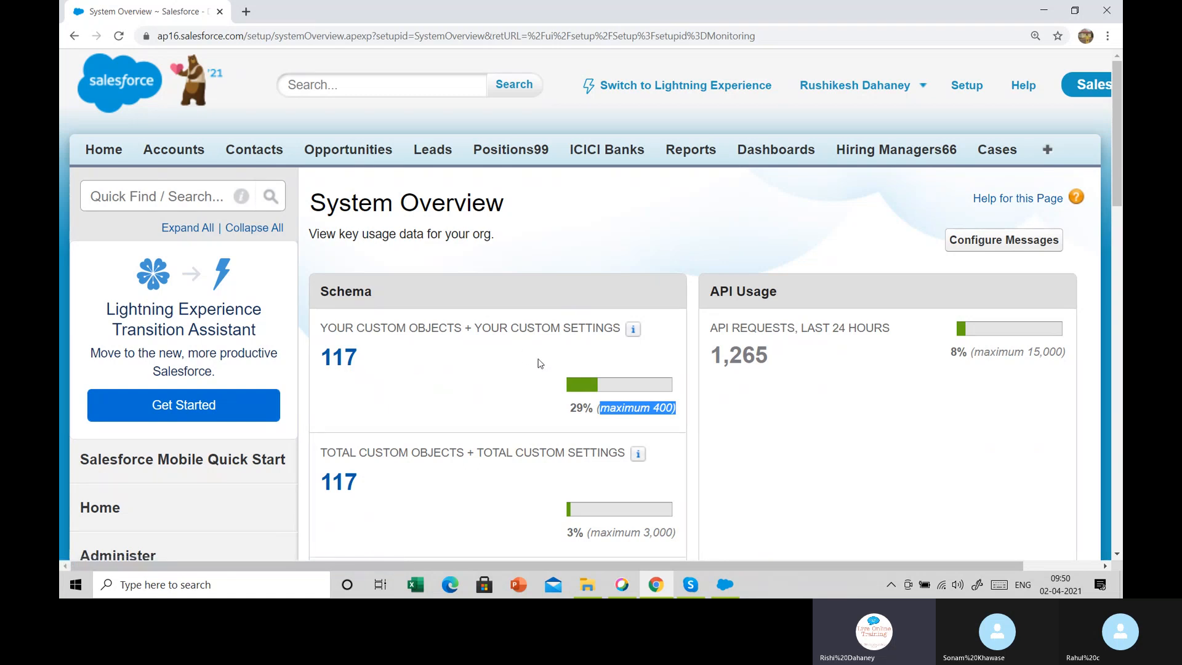
Examine the org's data storage usage and its maximum in the System Overview, and return to the contacts list.
{"action": "scroll", "coordinate": [540, 363], "scroll_direction": "down", "scroll_amount": 1}
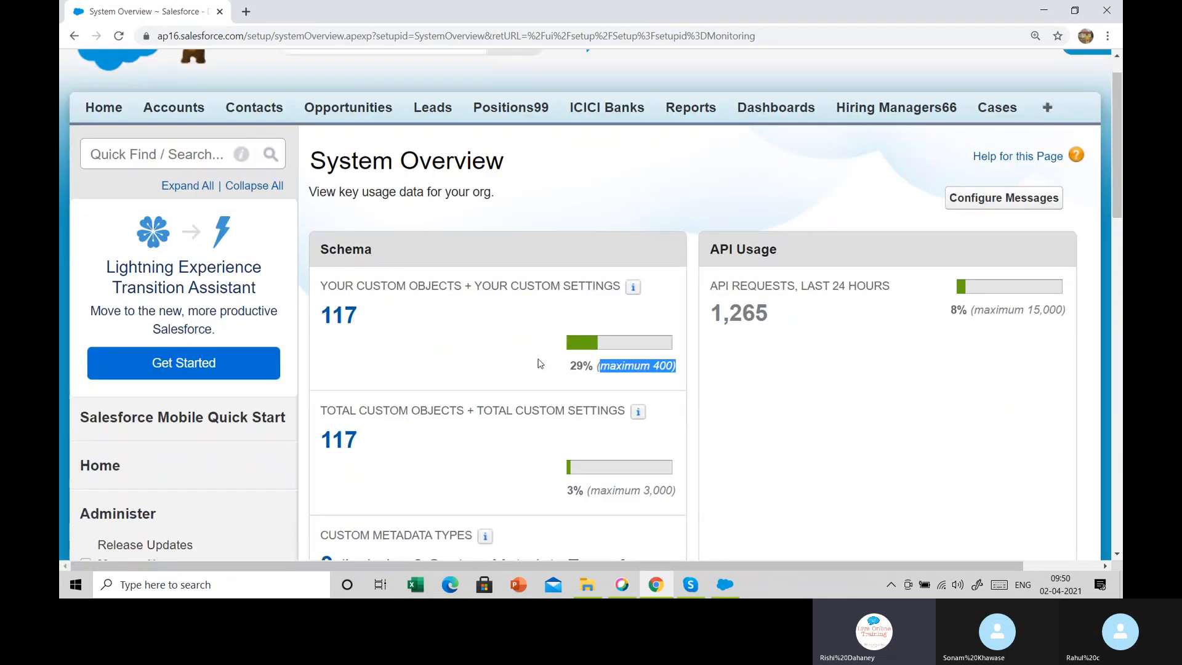
{"action": "scroll", "coordinate": [540, 364], "scroll_direction": "down", "scroll_amount": 7}
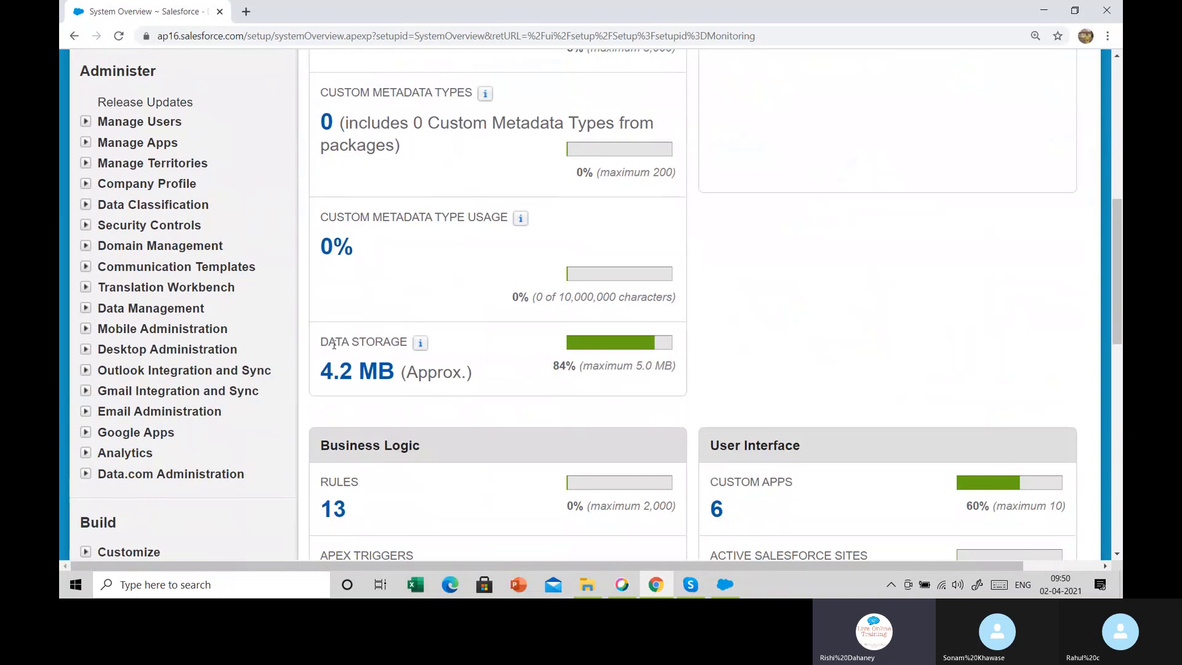
{"action": "left_click_drag", "start_coordinate": [329, 344], "coordinate": [407, 343]}
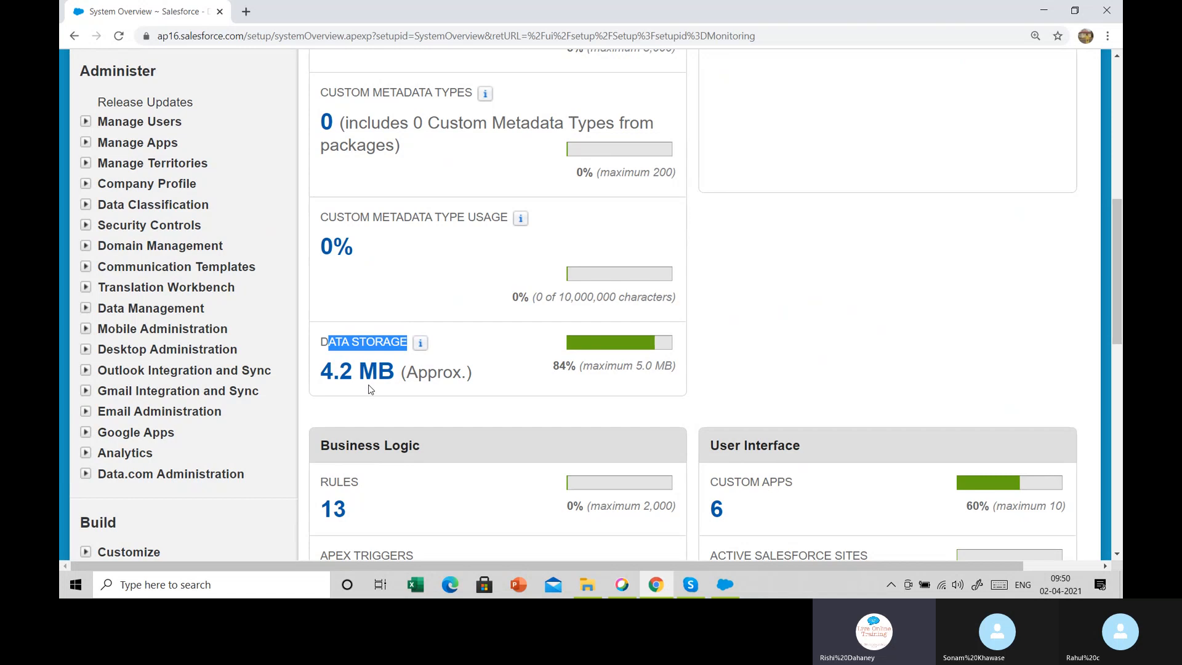
{"action": "left_click_drag", "start_coordinate": [600, 365], "coordinate": [703, 370]}
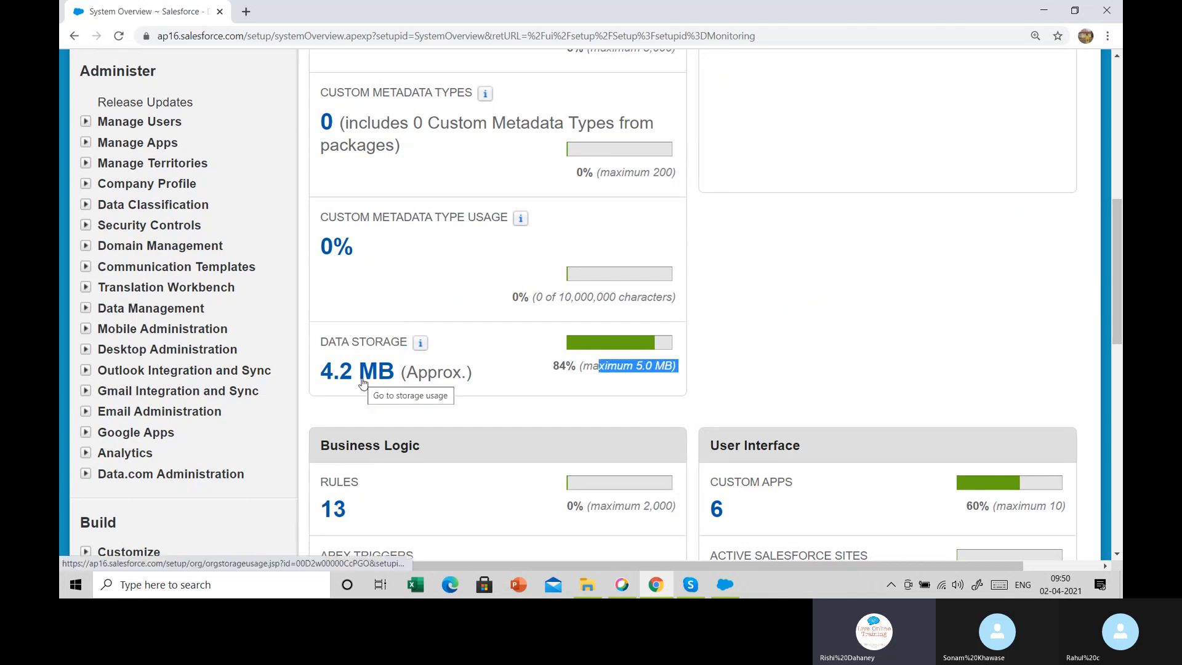
{"action": "scroll", "coordinate": [363, 383], "scroll_direction": "up", "scroll_amount": 6}
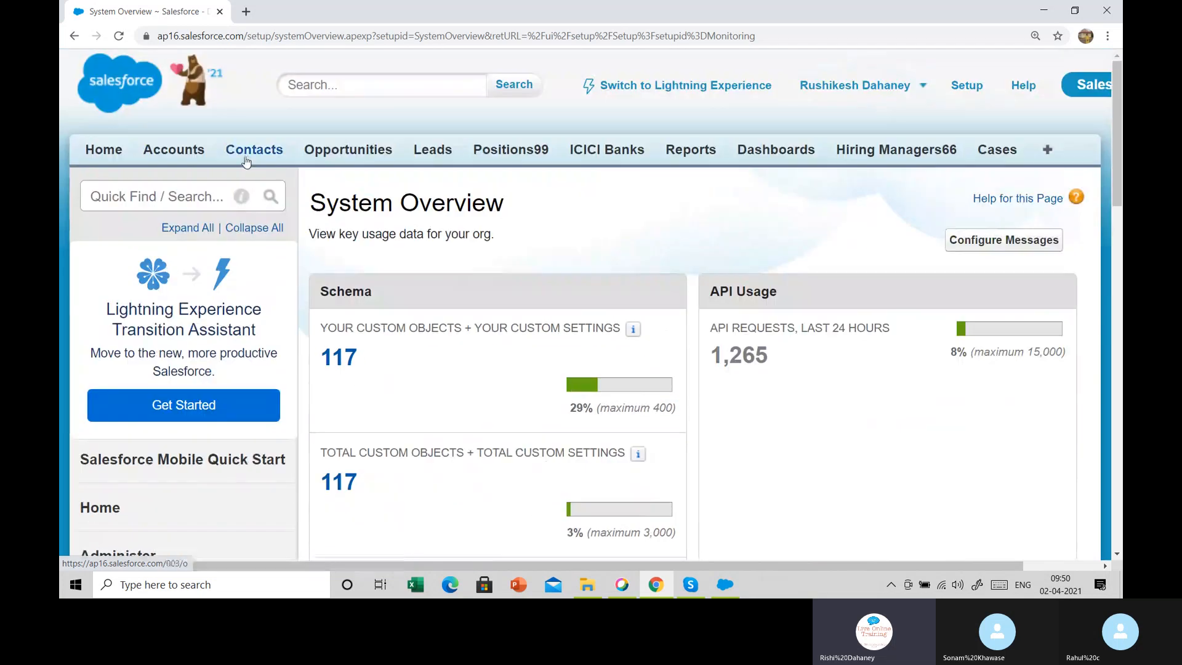
{"action": "left_click", "coordinate": [246, 160]}
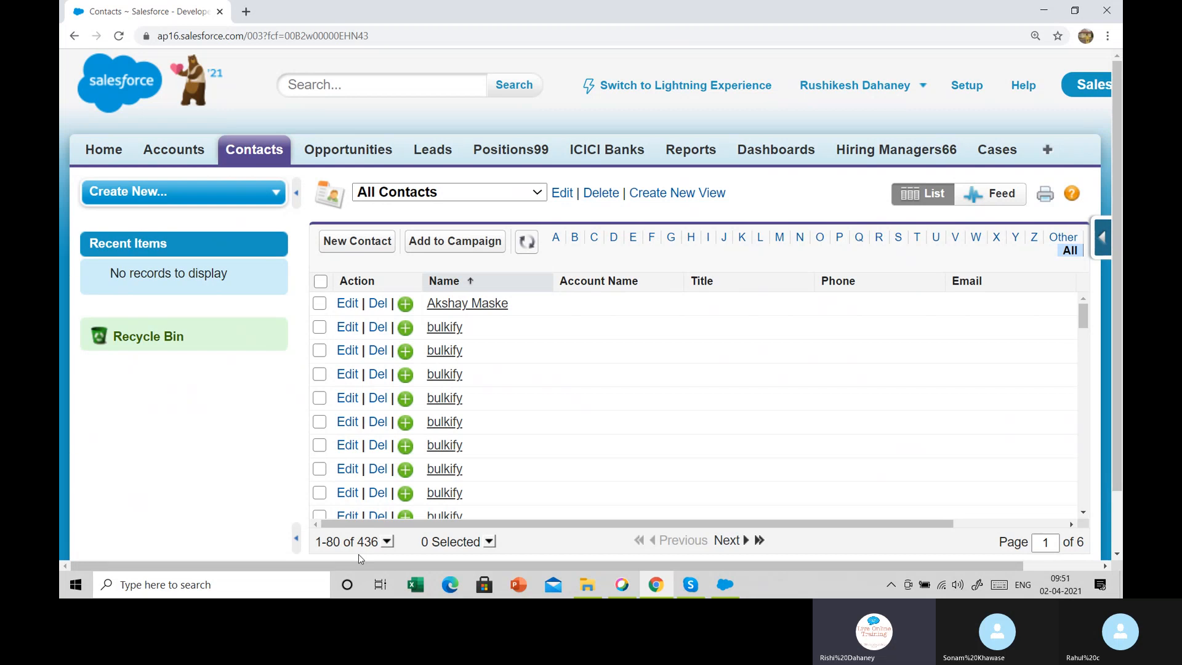
Switch to Data Loader, start an Export and select Contact (Contact) as the Salesforce object.
{"action": "left_click", "coordinate": [725, 585]}
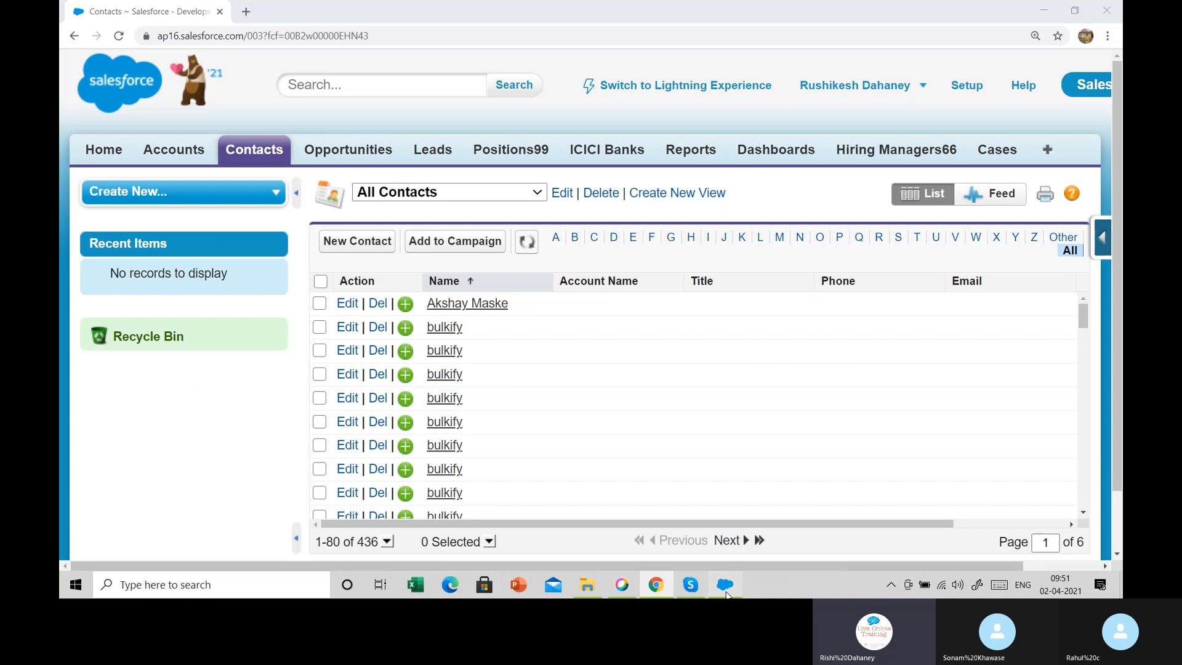
{"action": "left_click", "coordinate": [828, 304]}
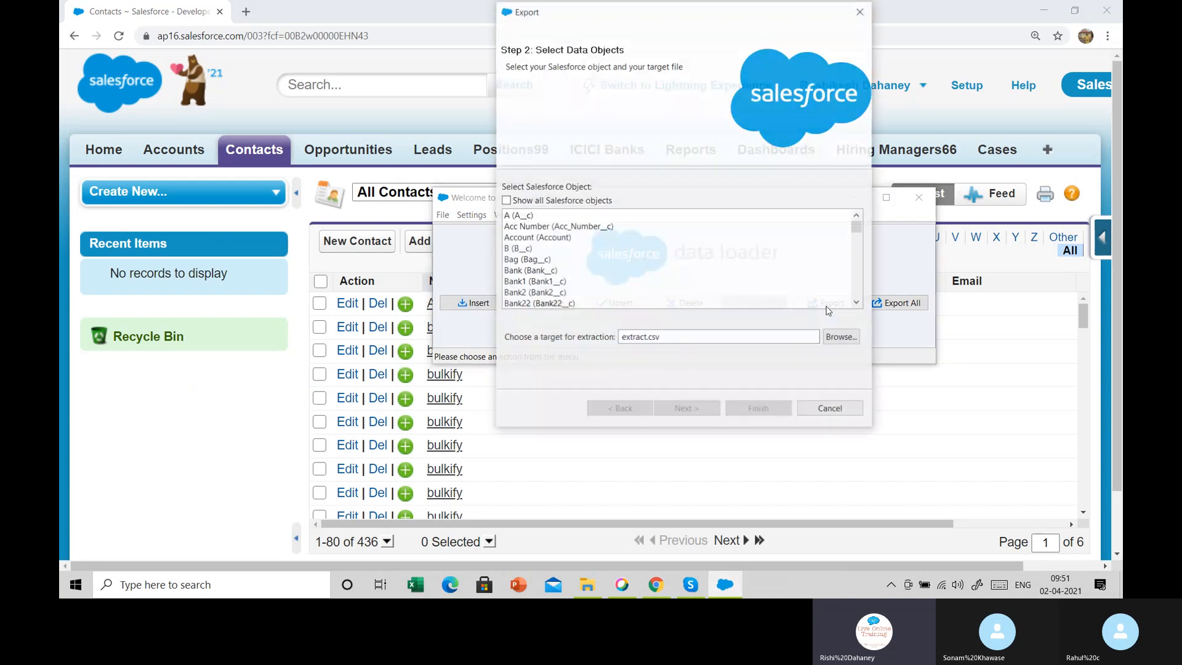
{"action": "scroll", "coordinate": [588, 259], "scroll_direction": "down", "scroll_amount": 6}
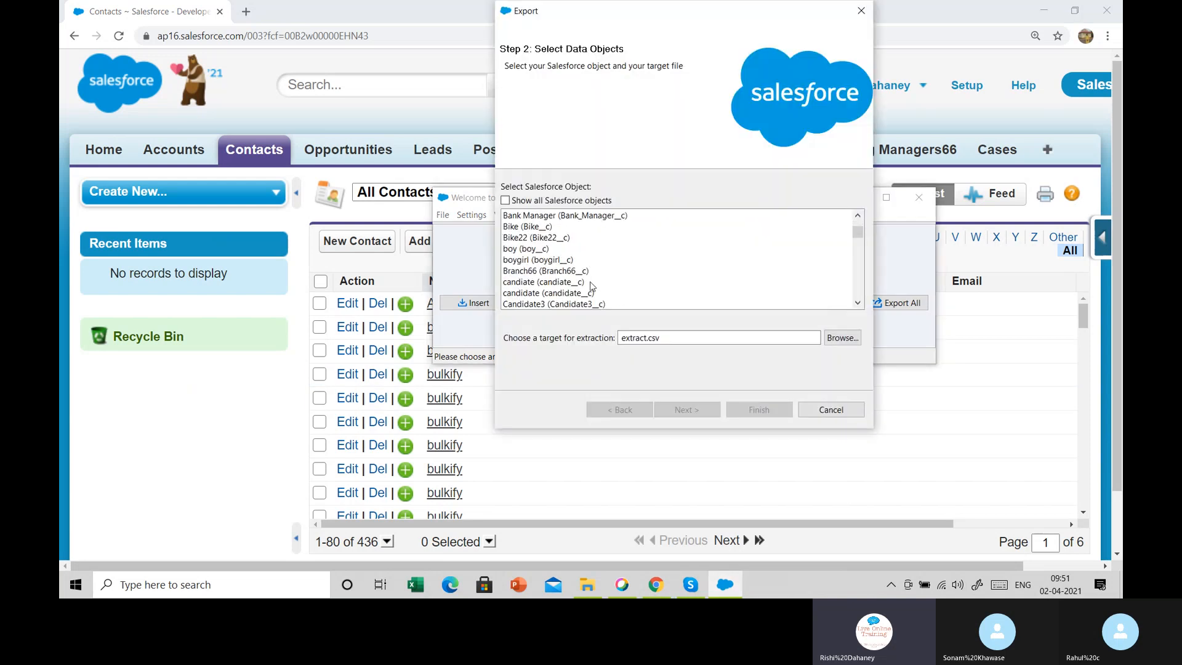
{"action": "scroll", "coordinate": [591, 286], "scroll_direction": "down", "scroll_amount": 5}
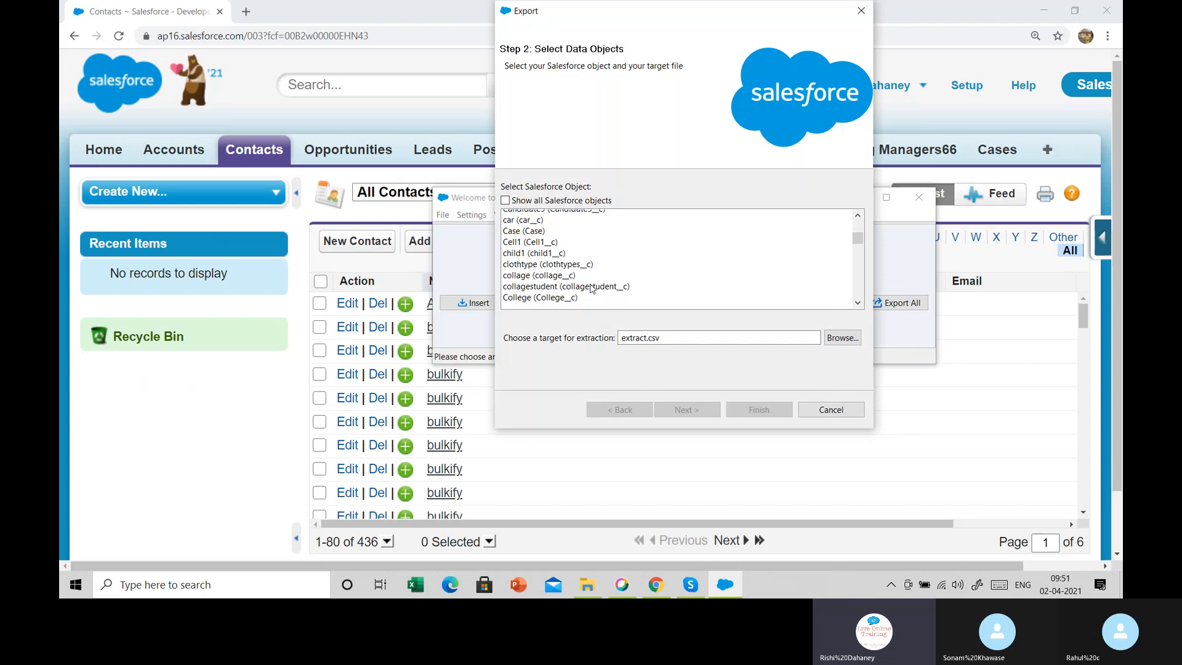
{"action": "scroll", "coordinate": [589, 287], "scroll_direction": "down", "scroll_amount": 1}
{"action": "left_click", "coordinate": [557, 271]}
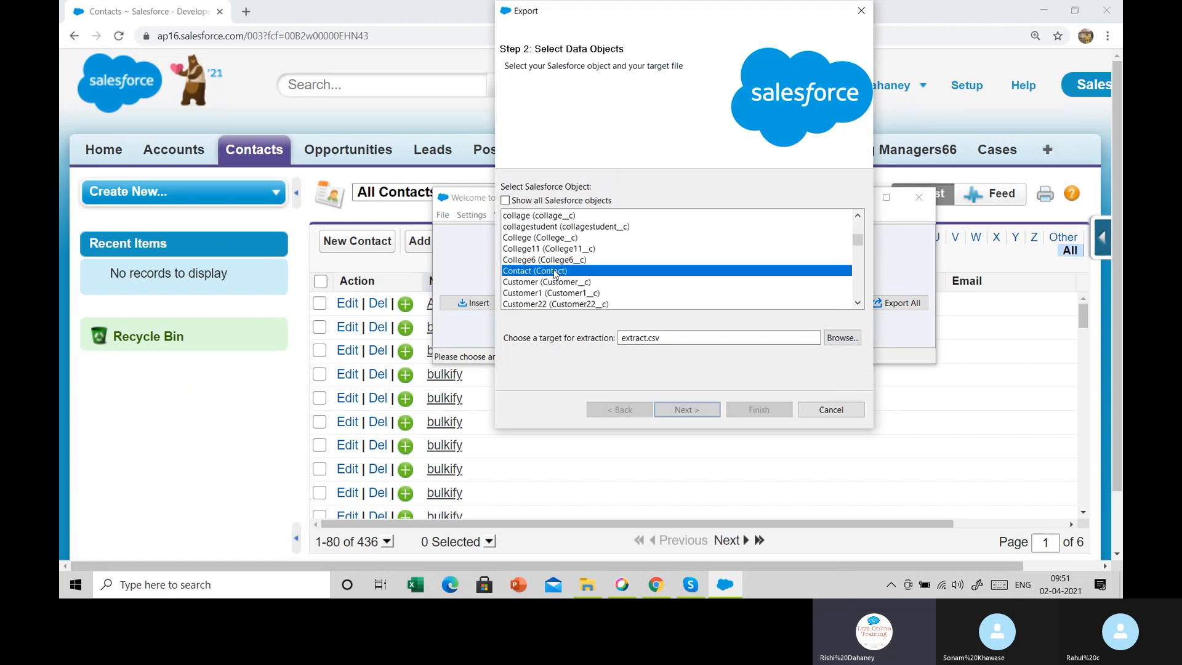
Set export_Delete_contact.csv in the Morning Batch 9.30 folder as the extraction target and continue to the query editor.
{"action": "left_click", "coordinate": [843, 337]}
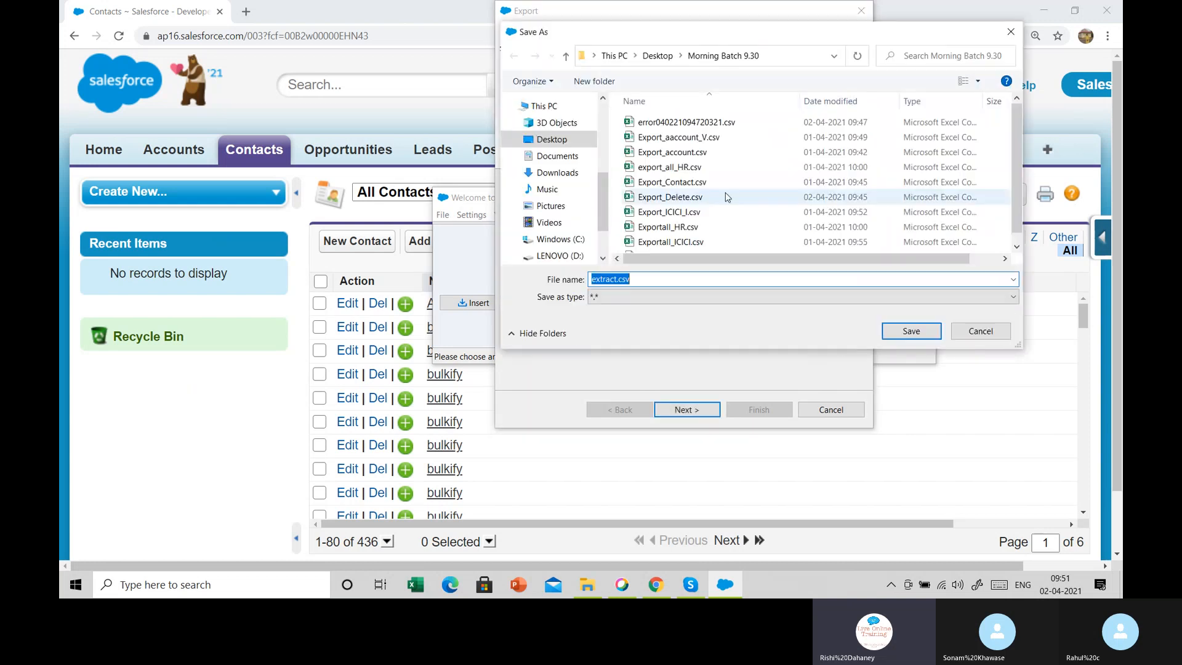
{"action": "type", "text": "ex"}
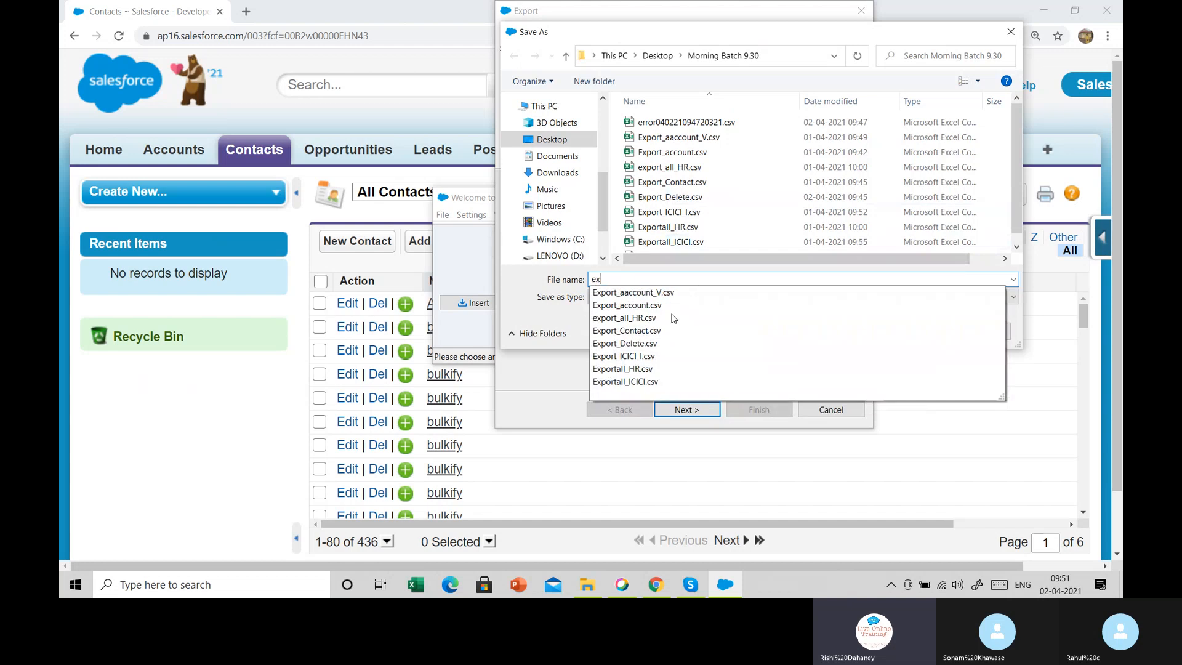
{"action": "type", "text": "port_"}
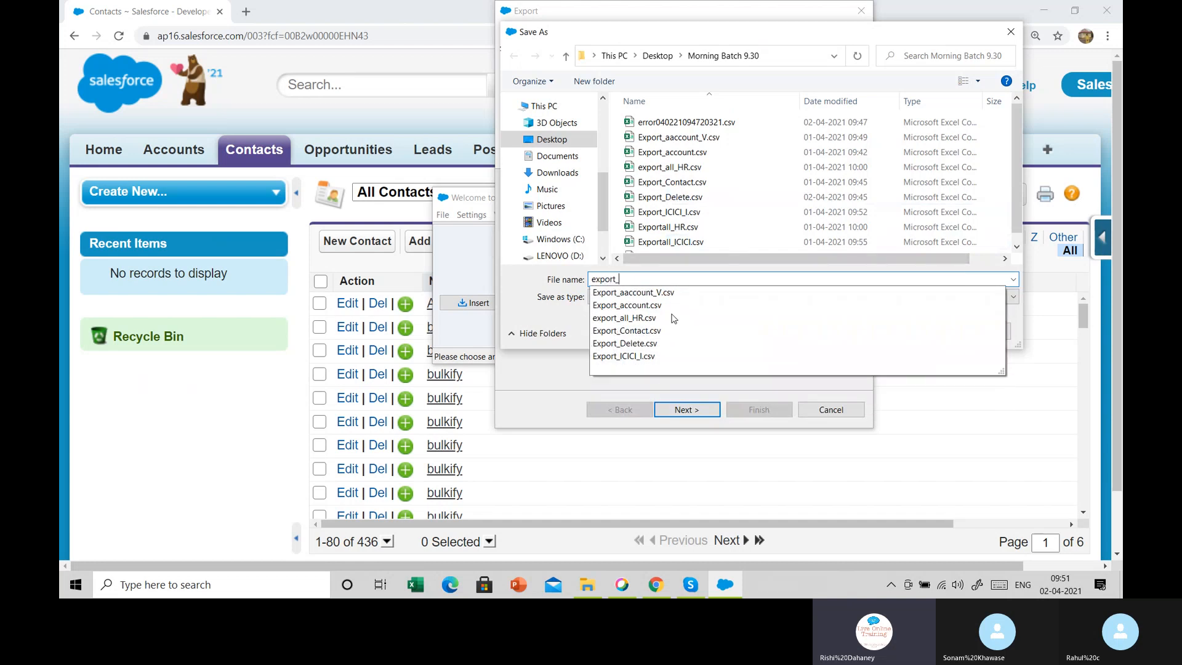
{"action": "type", "text": "Delete_"}
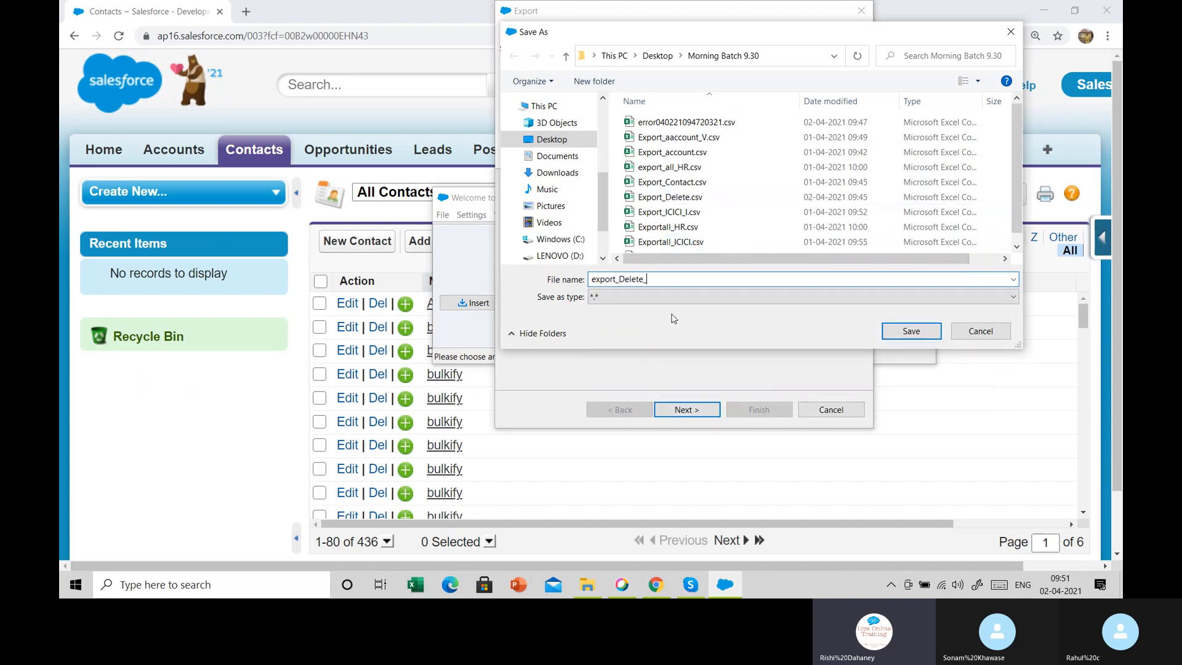
{"action": "type", "text": "contact.csv"}
{"action": "left_click", "coordinate": [912, 339]}
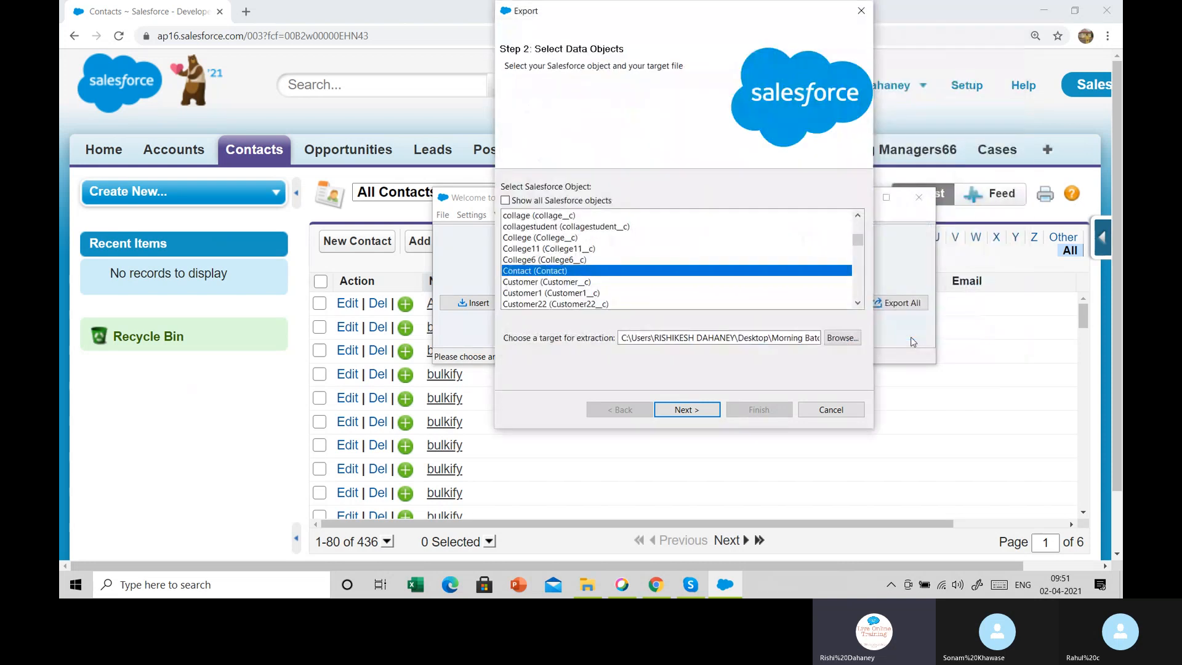
{"action": "left_click", "coordinate": [697, 408]}
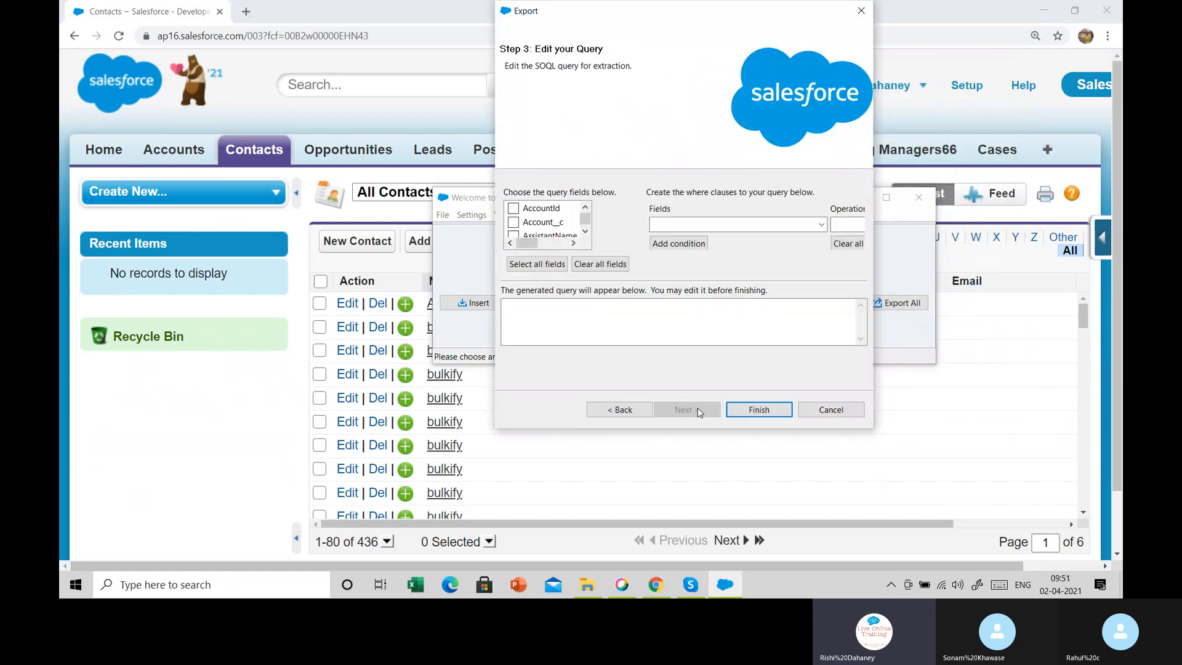
Include the Fax field in the Contact export query.
{"action": "left_click", "coordinate": [585, 232]}
{"action": "left_click", "coordinate": [585, 232]}
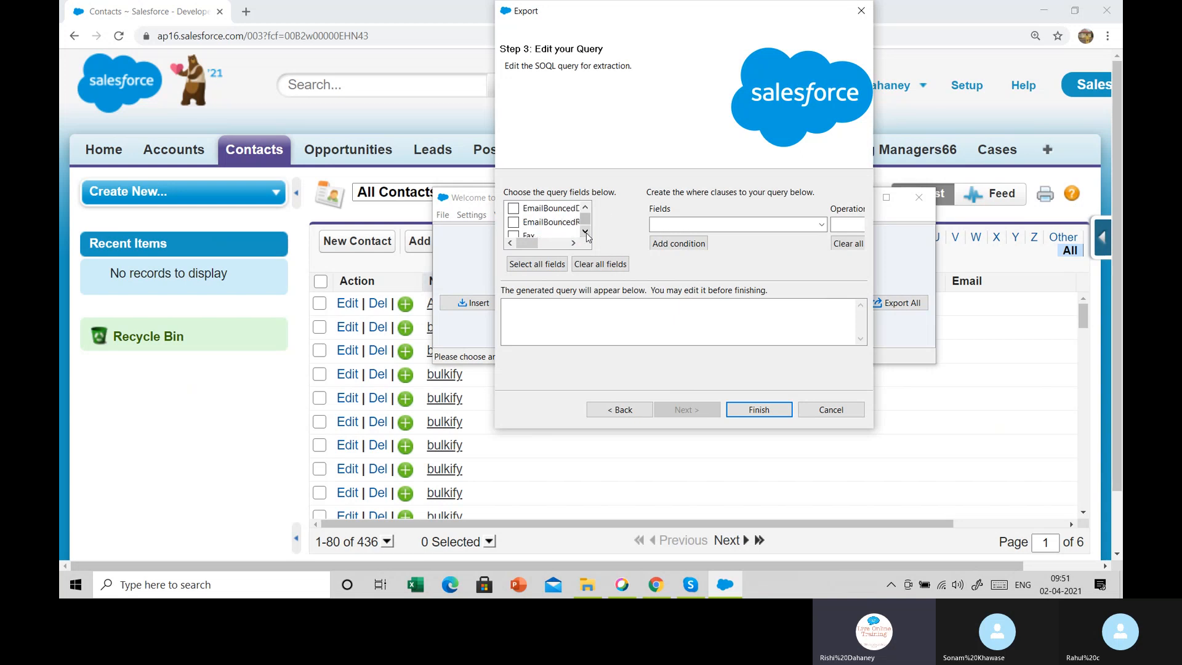
{"action": "left_click", "coordinate": [586, 233]}
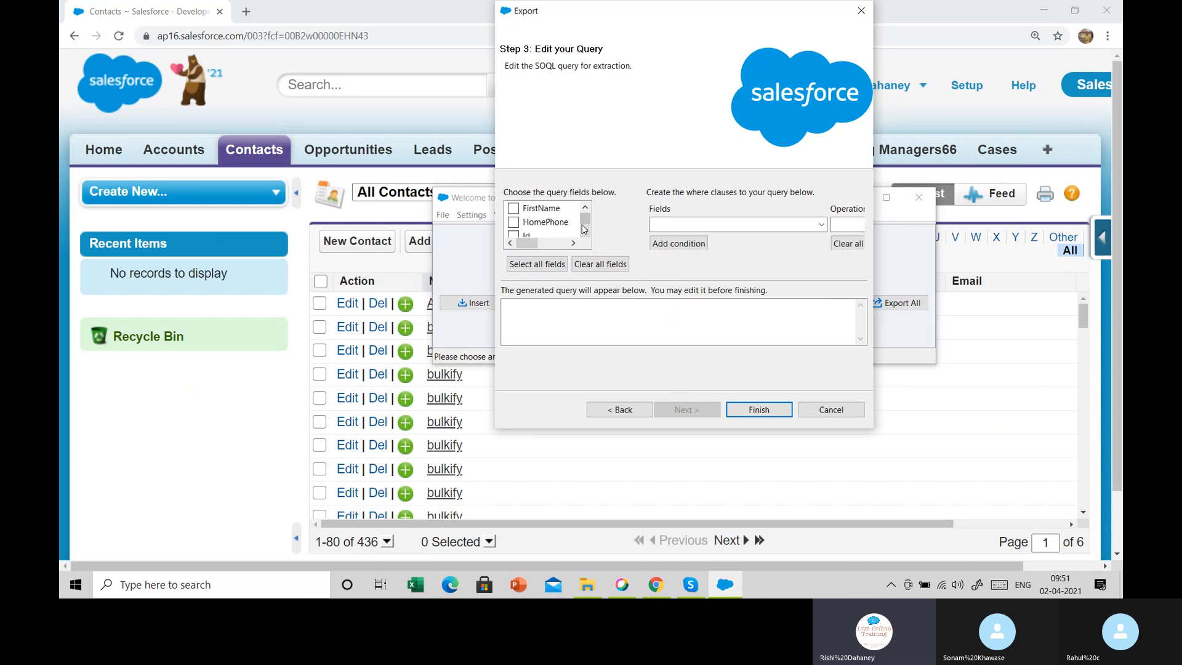
{"action": "left_click", "coordinate": [585, 209]}
{"action": "left_click", "coordinate": [585, 208]}
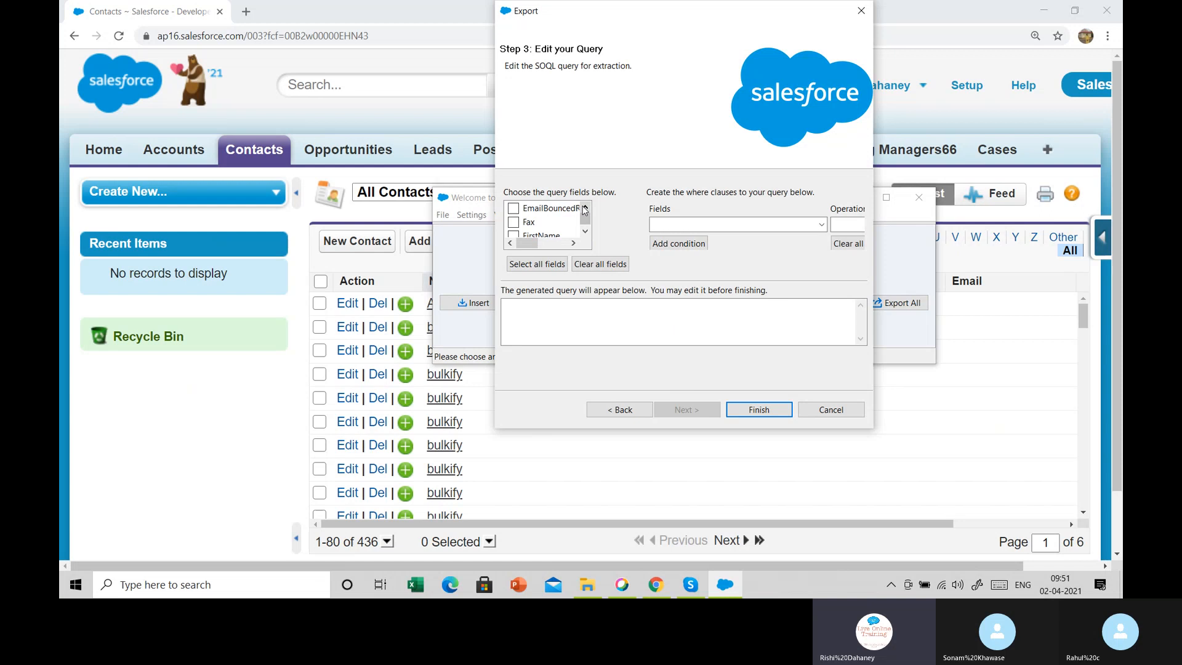
{"action": "left_click", "coordinate": [513, 222]}
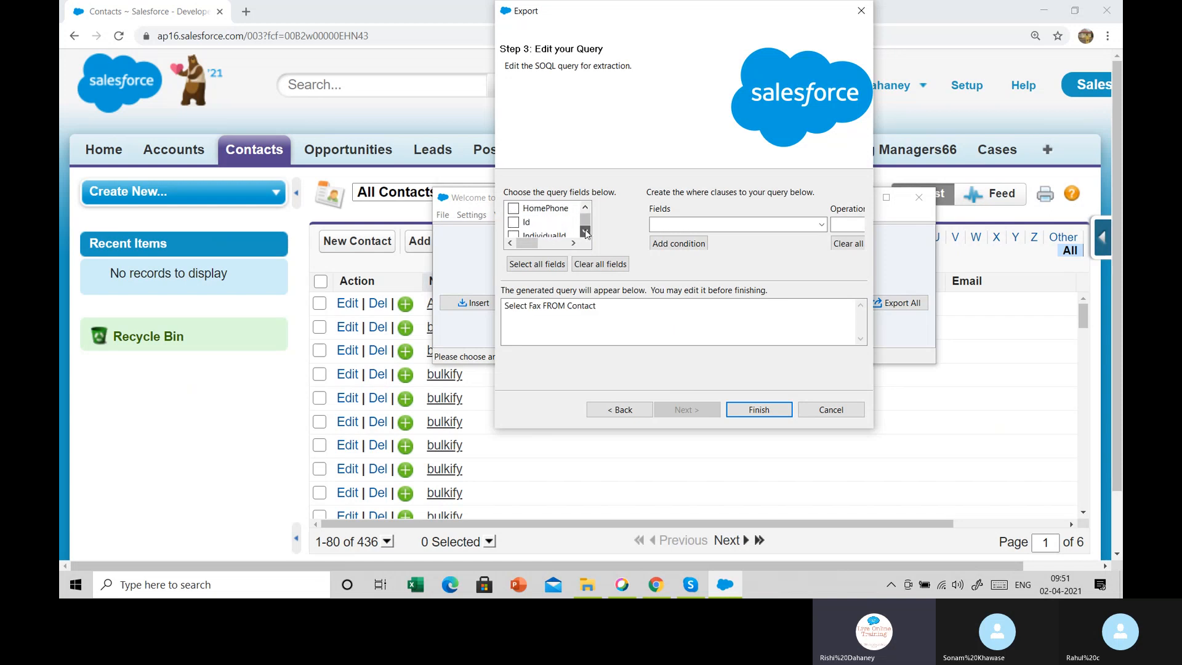
Add the Name field to the Contact export query.
{"action": "left_click", "coordinate": [586, 232]}
{"action": "left_click", "coordinate": [585, 232]}
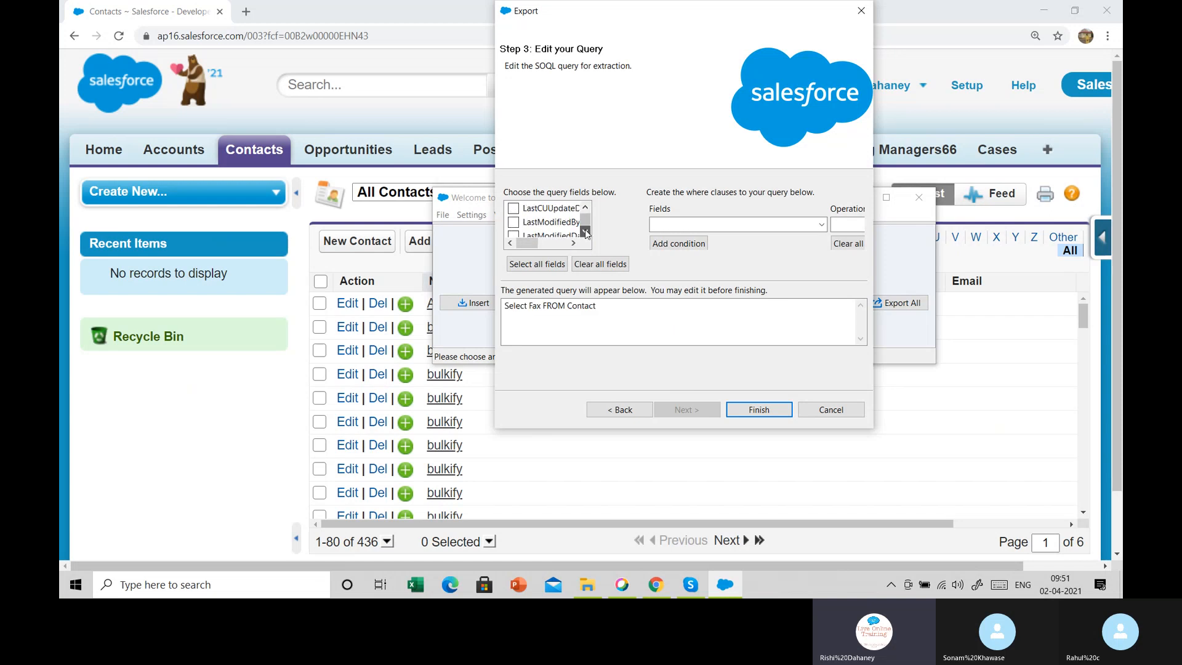
{"action": "left_click", "coordinate": [586, 232]}
{"action": "left_click", "coordinate": [586, 232]}
{"action": "left_click", "coordinate": [585, 232]}
{"action": "left_click", "coordinate": [585, 232]}
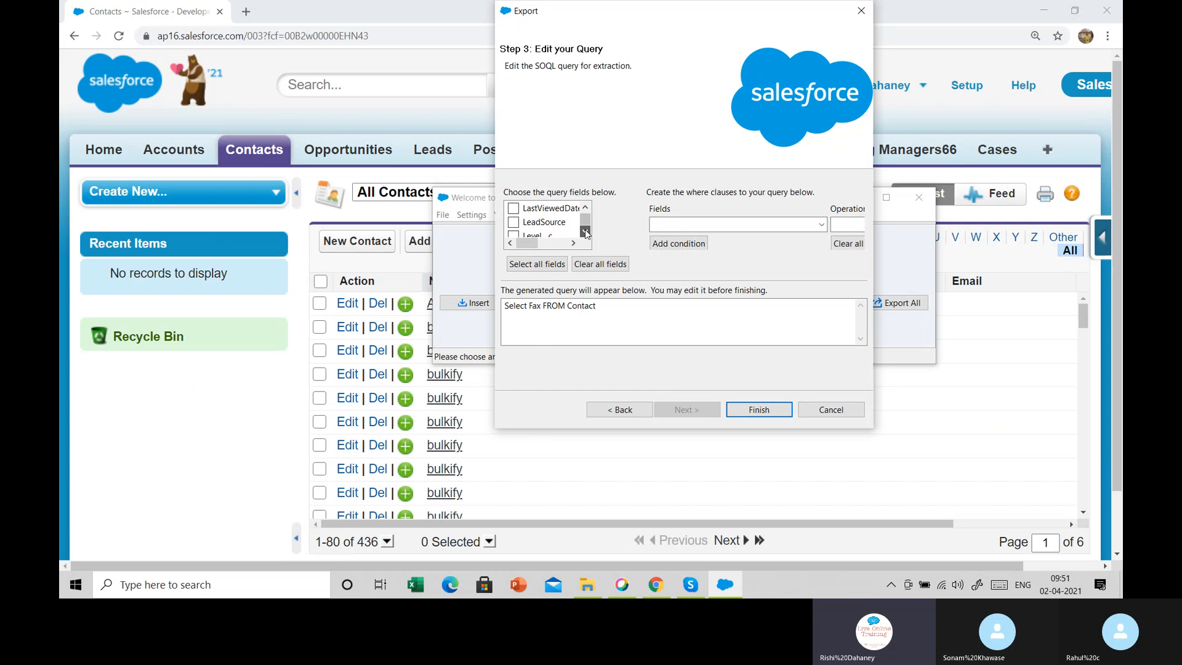
{"action": "left_click", "coordinate": [586, 232]}
{"action": "left_click", "coordinate": [585, 232]}
{"action": "left_click", "coordinate": [585, 232]}
{"action": "left_click", "coordinate": [586, 233]}
{"action": "left_click", "coordinate": [585, 232]}
{"action": "left_click", "coordinate": [586, 232]}
{"action": "left_click", "coordinate": [585, 232]}
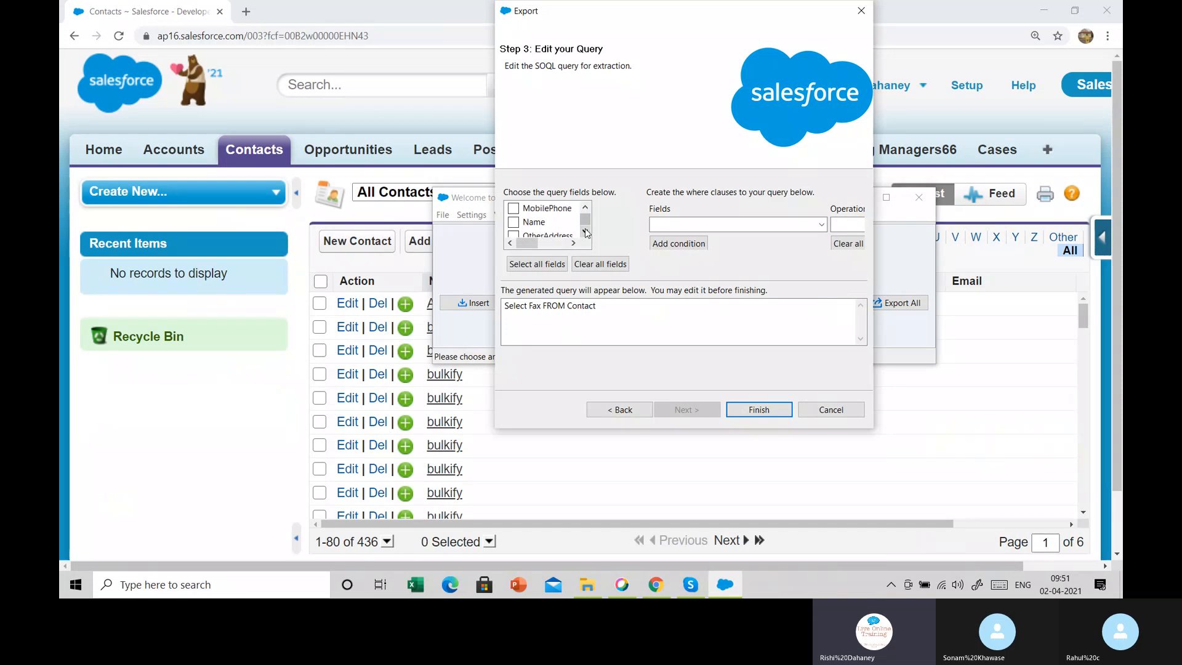
{"action": "left_click", "coordinate": [514, 221]}
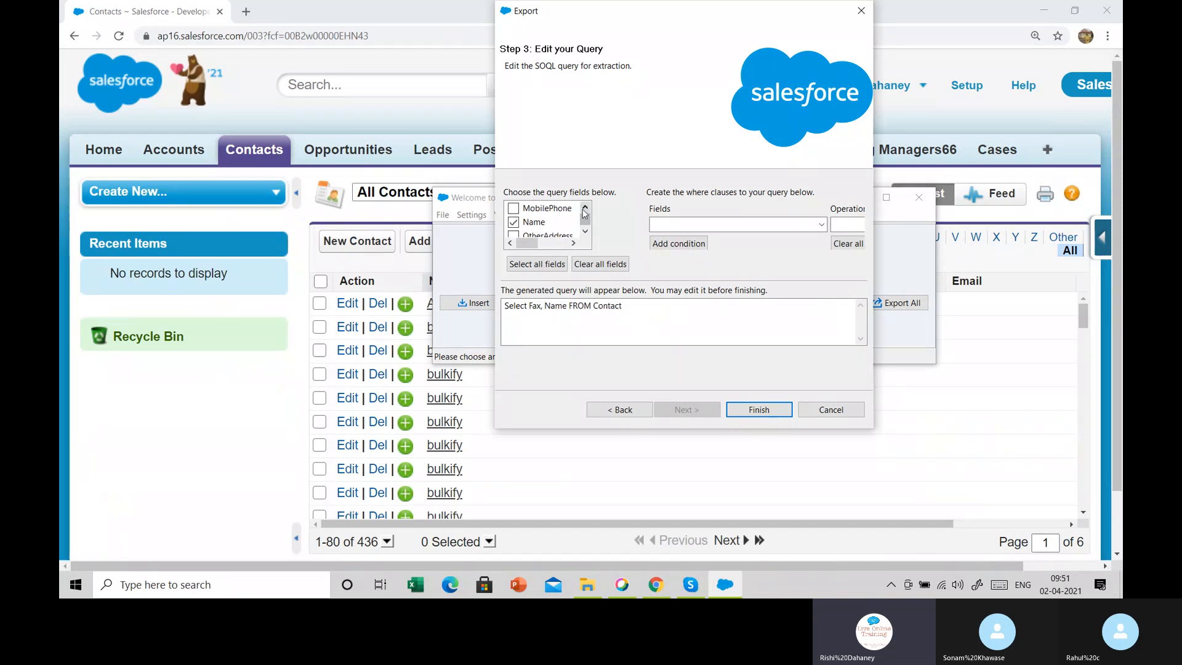
Add the Id field to the Contact export query and check the field list in the generated query.
{"action": "left_click", "coordinate": [586, 208]}
{"action": "left_click", "coordinate": [586, 208]}
{"action": "left_click", "coordinate": [586, 208]}
{"action": "left_click", "coordinate": [586, 210]}
{"action": "left_click", "coordinate": [586, 209]}
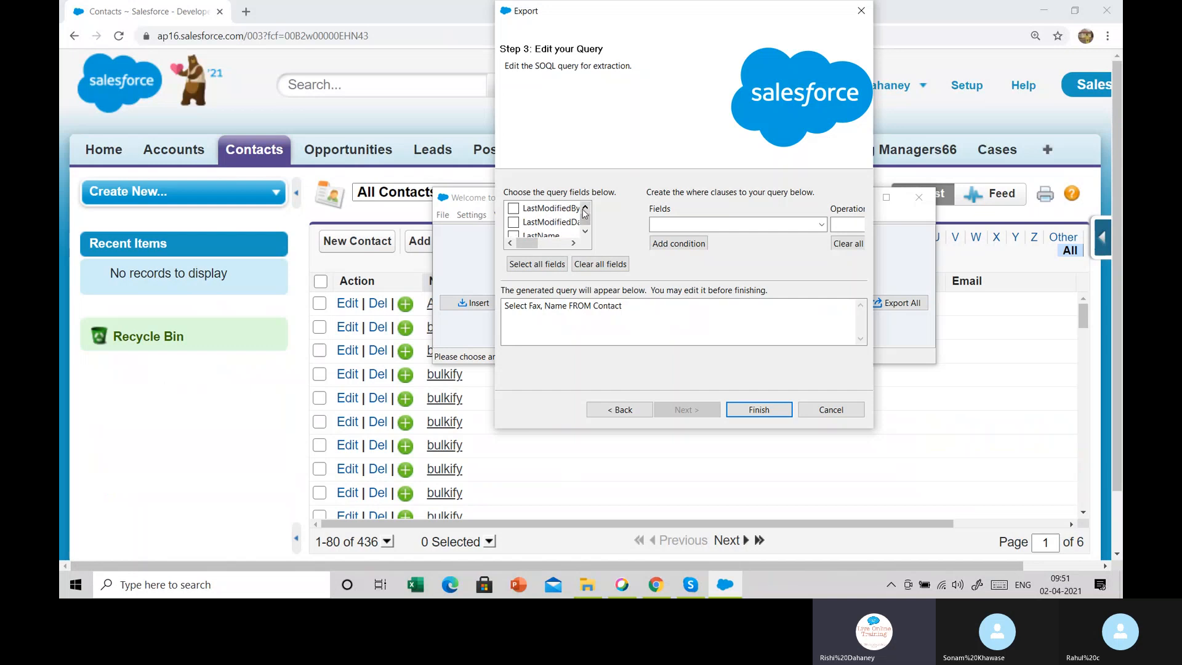
{"action": "left_click", "coordinate": [585, 209]}
{"action": "left_click", "coordinate": [585, 209]}
{"action": "left_click", "coordinate": [585, 209]}
{"action": "left_click", "coordinate": [585, 210]}
{"action": "left_click", "coordinate": [586, 210]}
{"action": "left_click", "coordinate": [586, 209]}
{"action": "left_click", "coordinate": [585, 210]}
{"action": "left_click", "coordinate": [586, 210]}
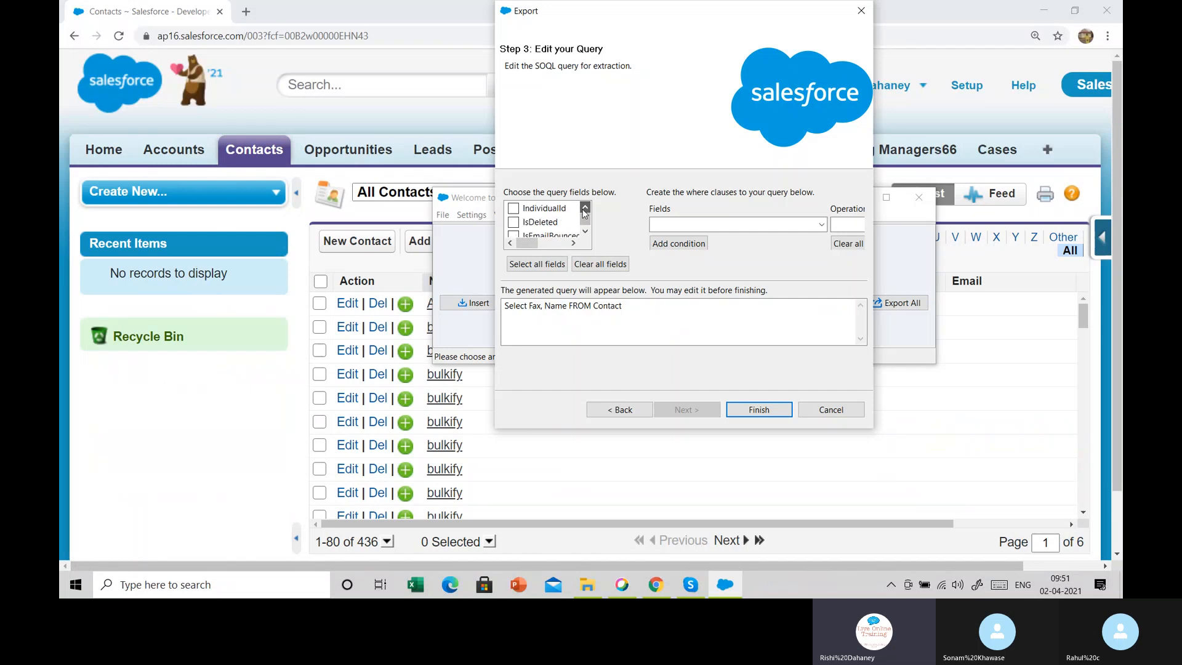
{"action": "left_click", "coordinate": [585, 210]}
{"action": "left_click", "coordinate": [585, 210]}
{"action": "left_click", "coordinate": [585, 210]}
{"action": "left_click", "coordinate": [514, 222]}
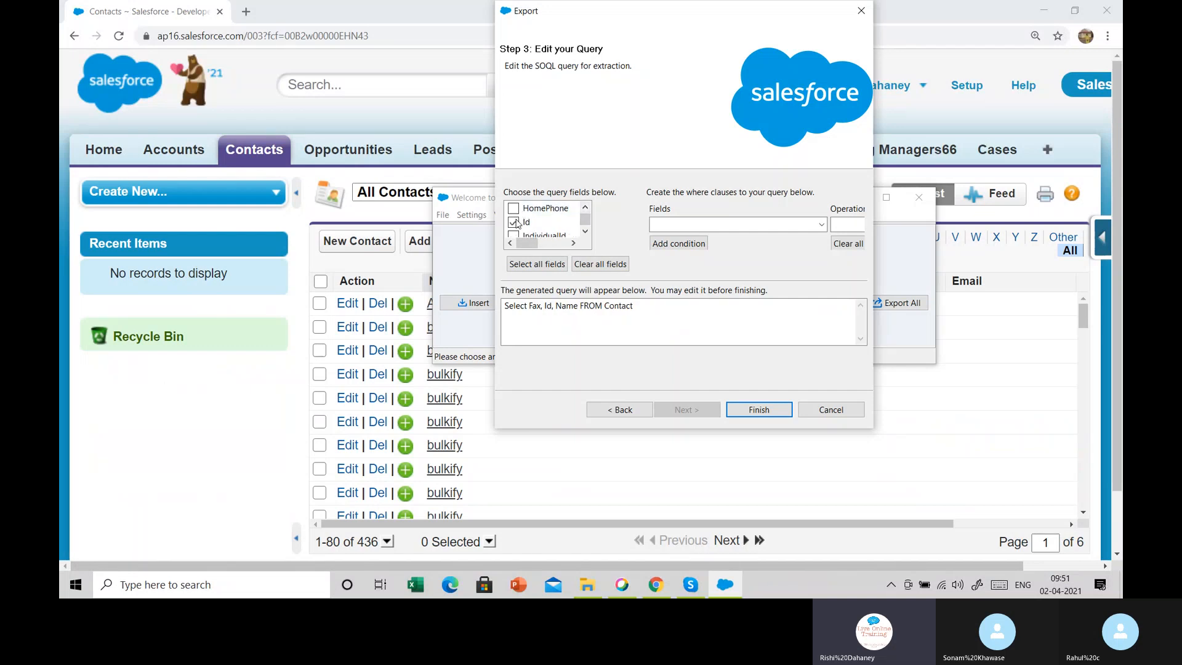
{"action": "left_click_drag", "start_coordinate": [531, 309], "coordinate": [605, 310]}
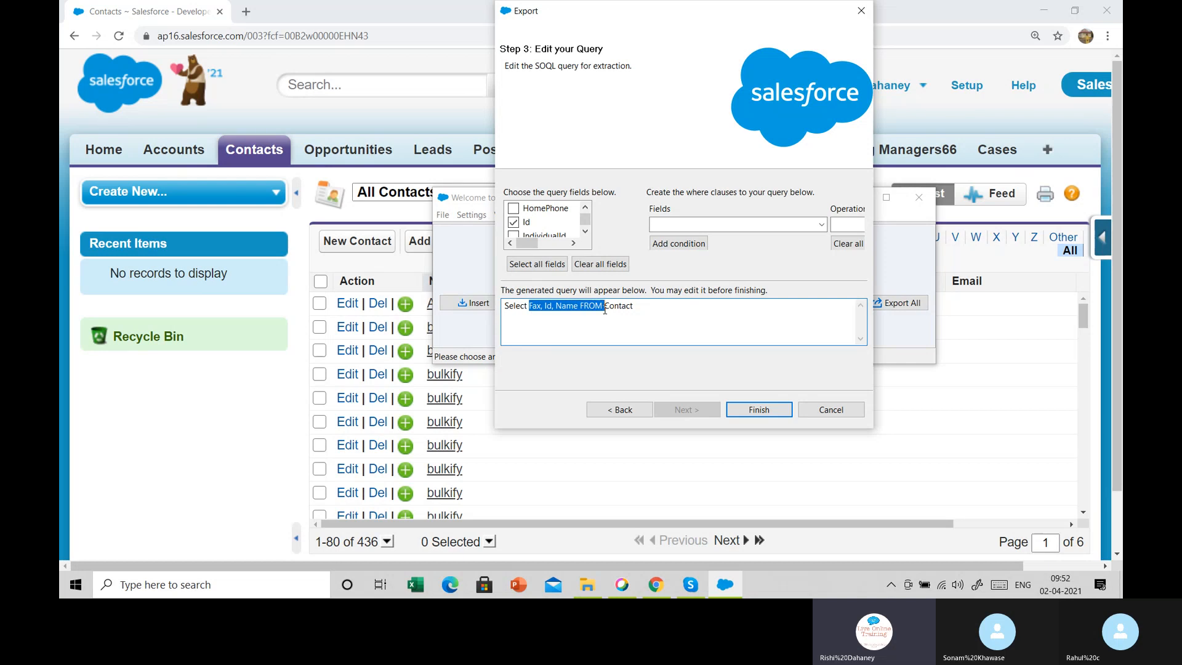
Run the Contact extraction with the Fax, Id and Name query and close the completion message.
{"action": "left_click", "coordinate": [760, 409]}
{"action": "left_click", "coordinate": [614, 347]}
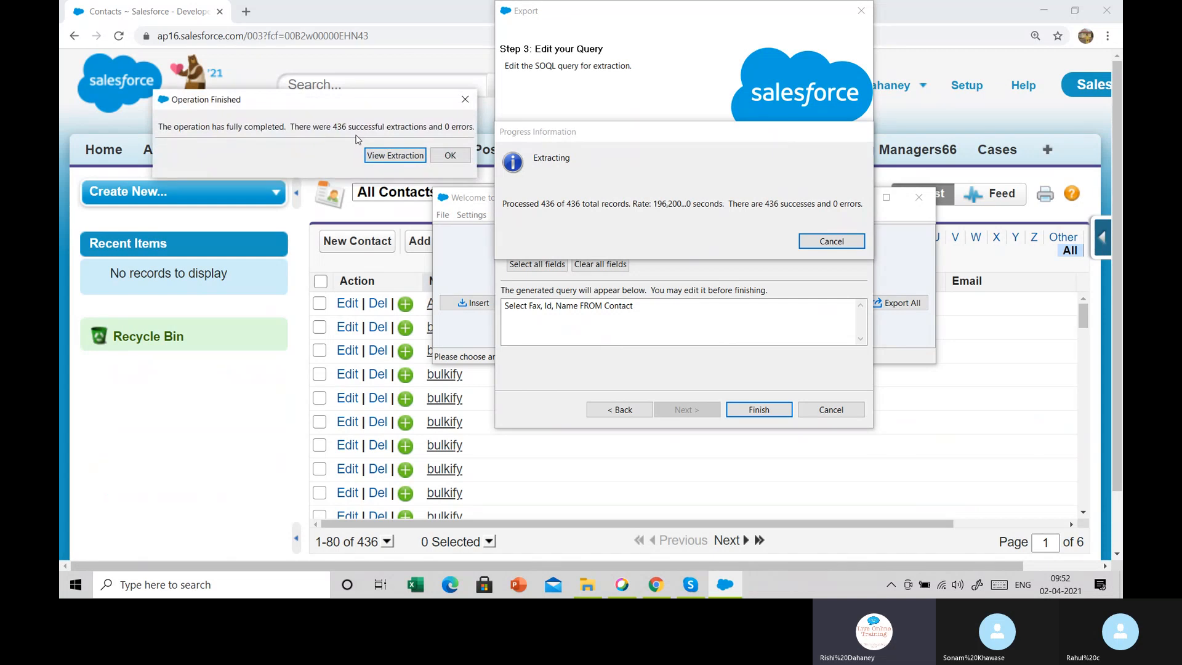
{"action": "left_click", "coordinate": [450, 157]}
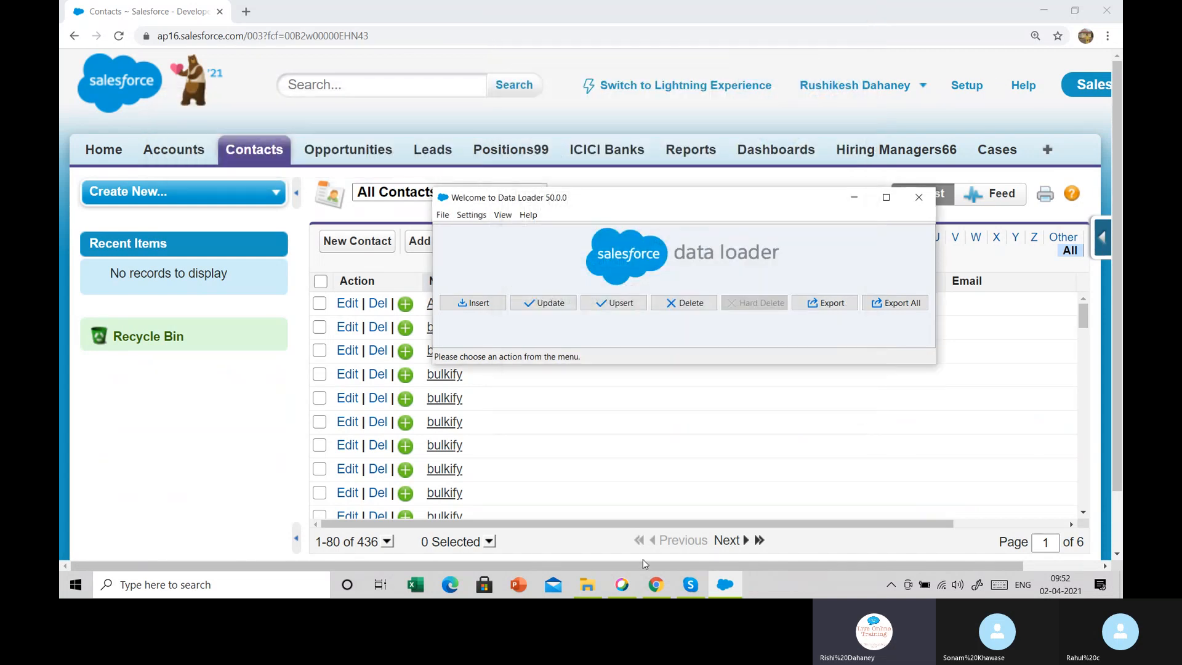
Open export_Delete_contact.csv from the Morning Batch 9.30 folder on the Desktop in Excel.
{"action": "left_click", "coordinate": [595, 585]}
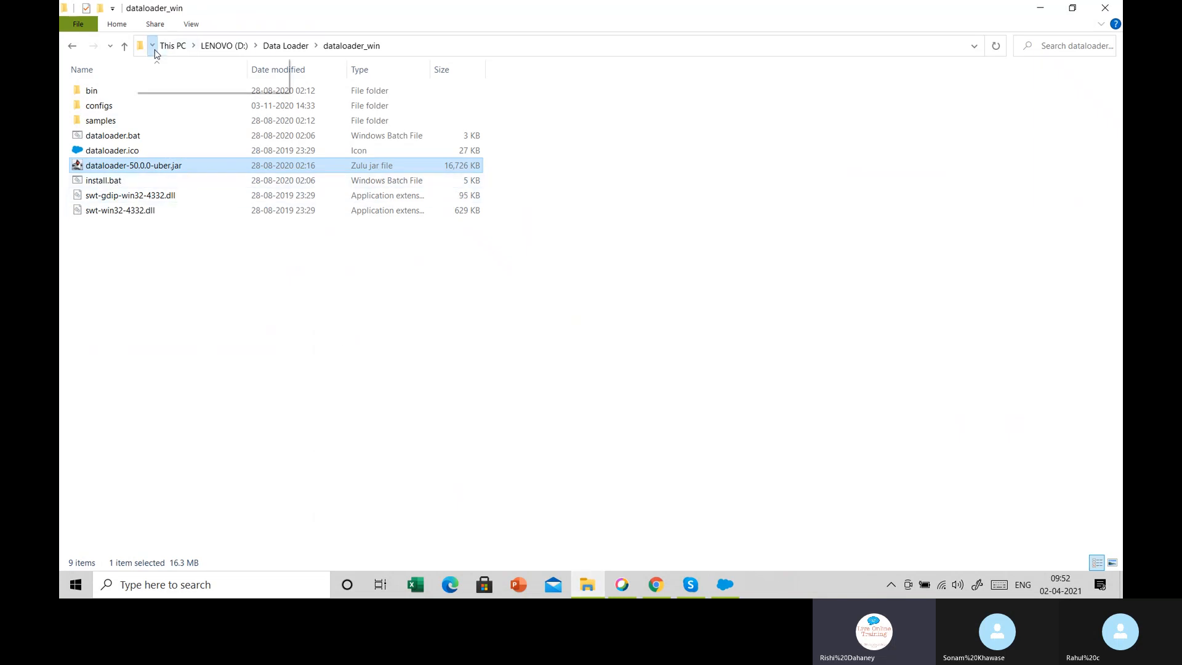
{"action": "left_click", "coordinate": [163, 62]}
{"action": "left_click", "coordinate": [151, 45]}
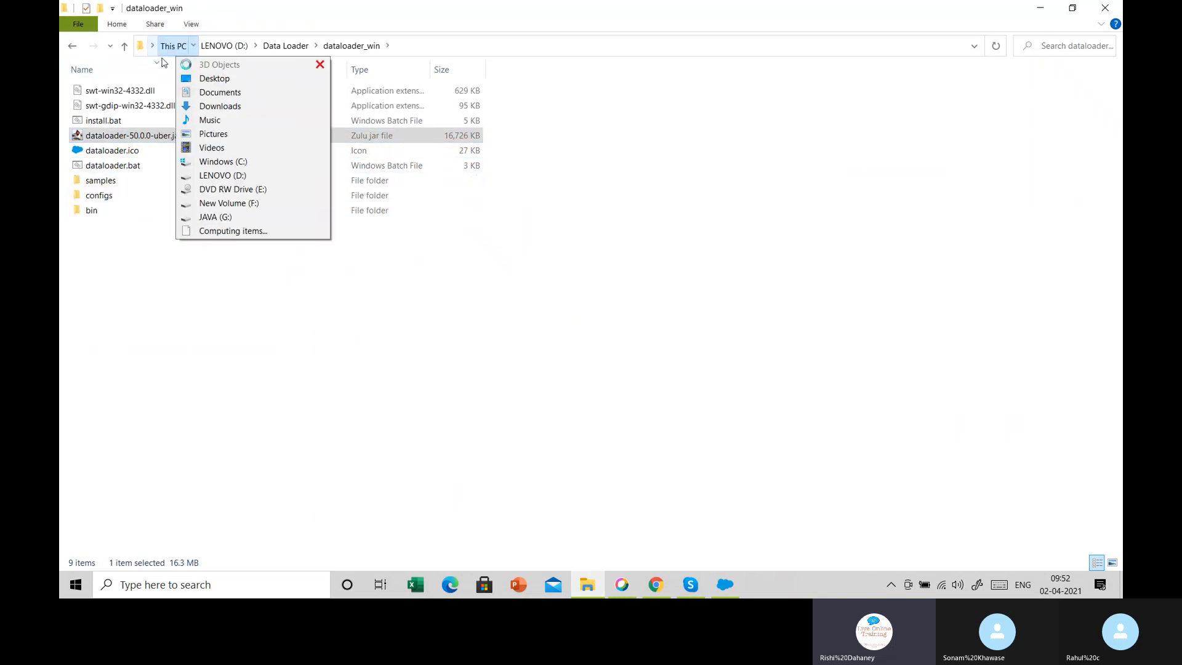
{"action": "left_click", "coordinate": [160, 65]}
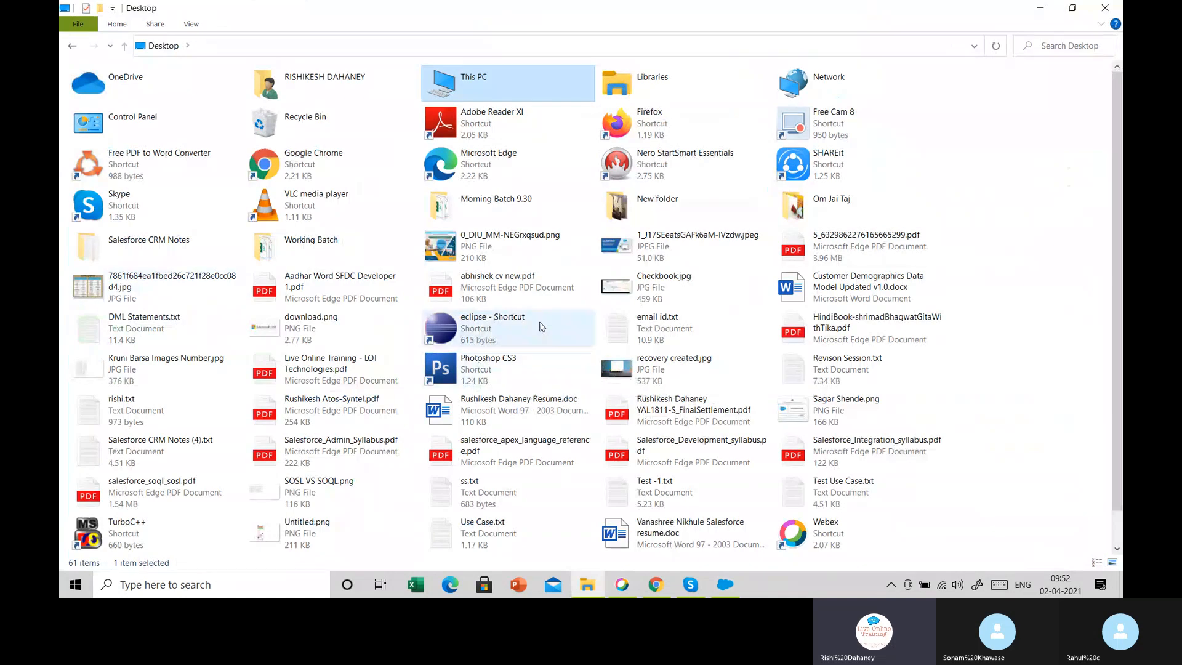
{"action": "double_click", "coordinate": [506, 217]}
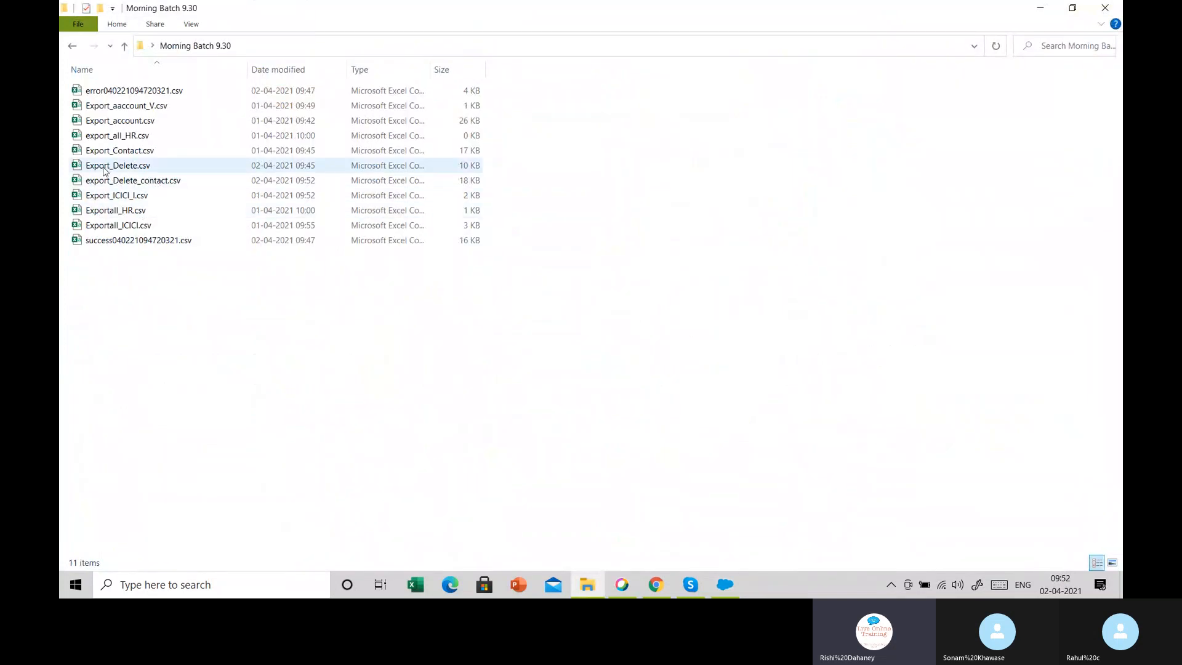
{"action": "left_click", "coordinate": [116, 183]}
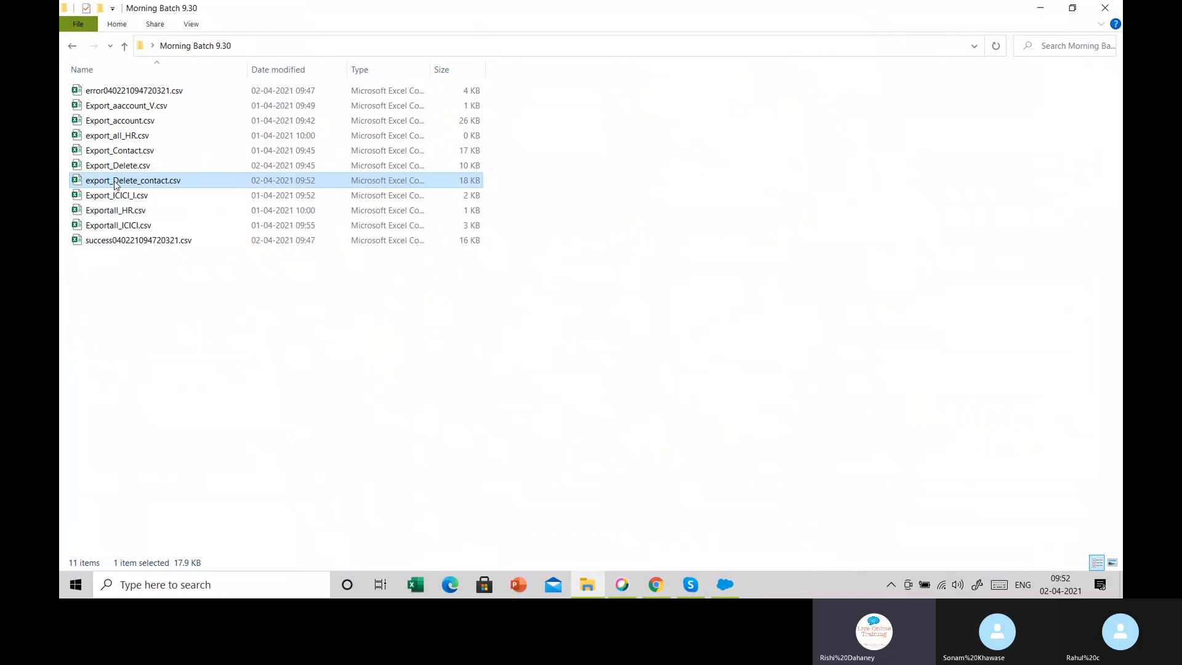
{"action": "double_click", "coordinate": [115, 183]}
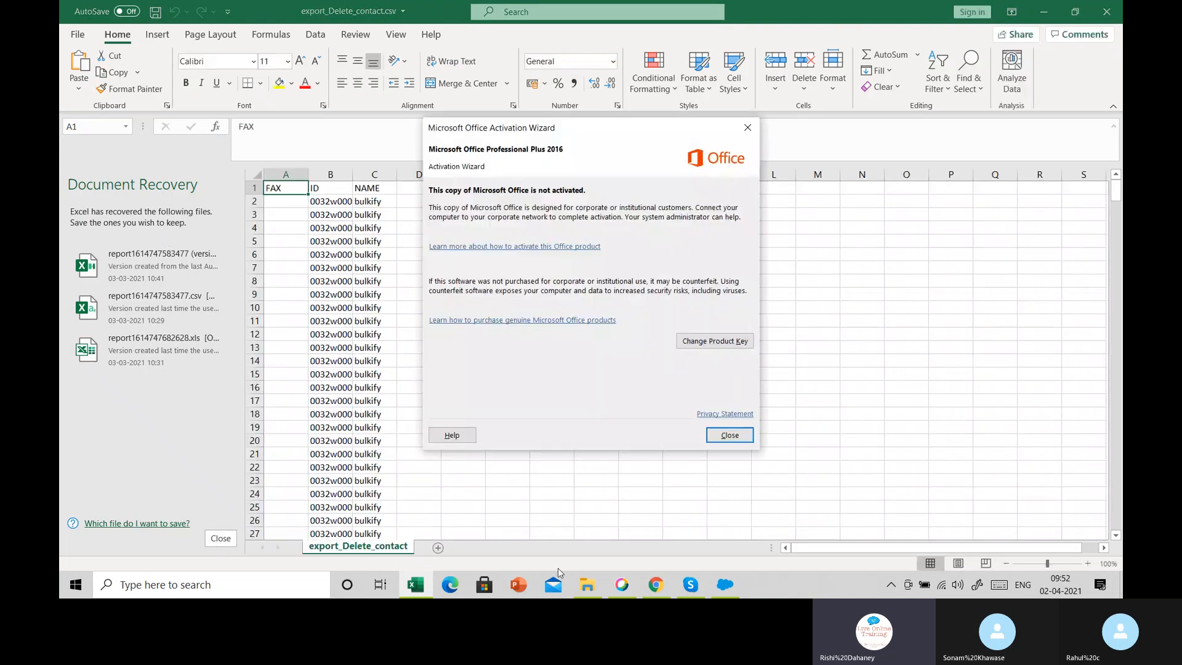
Dismiss the Office activation wizard and close Document Recovery, choosing to view the recovered files later.
{"action": "left_click", "coordinate": [728, 436]}
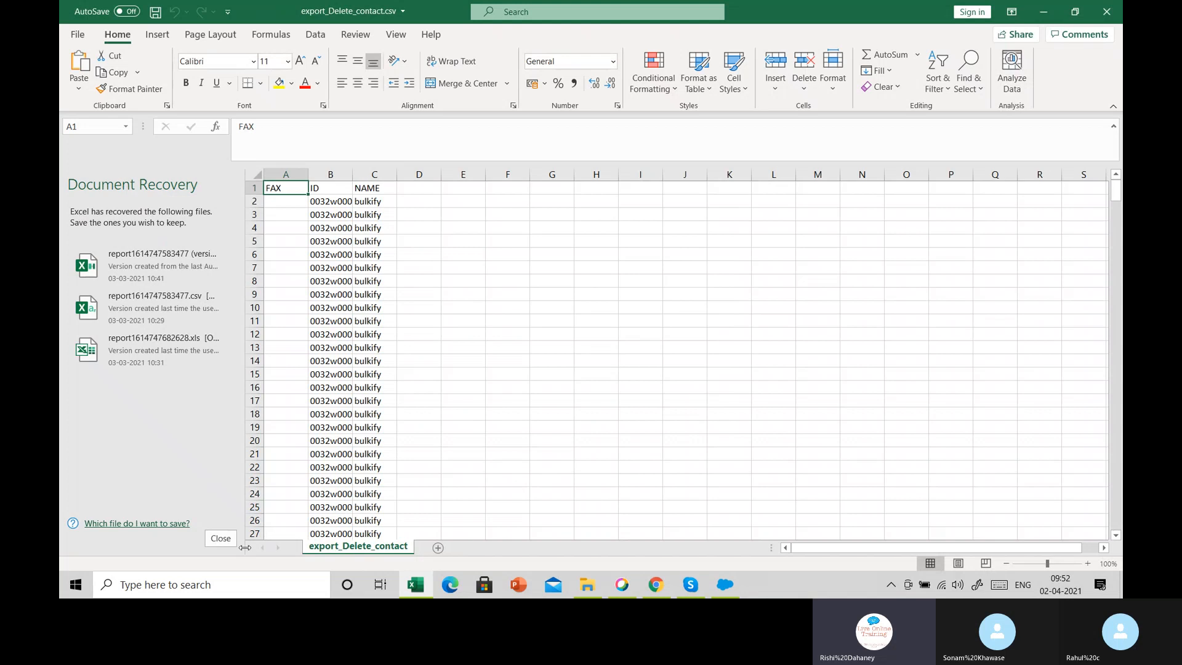
{"action": "left_click", "coordinate": [225, 540]}
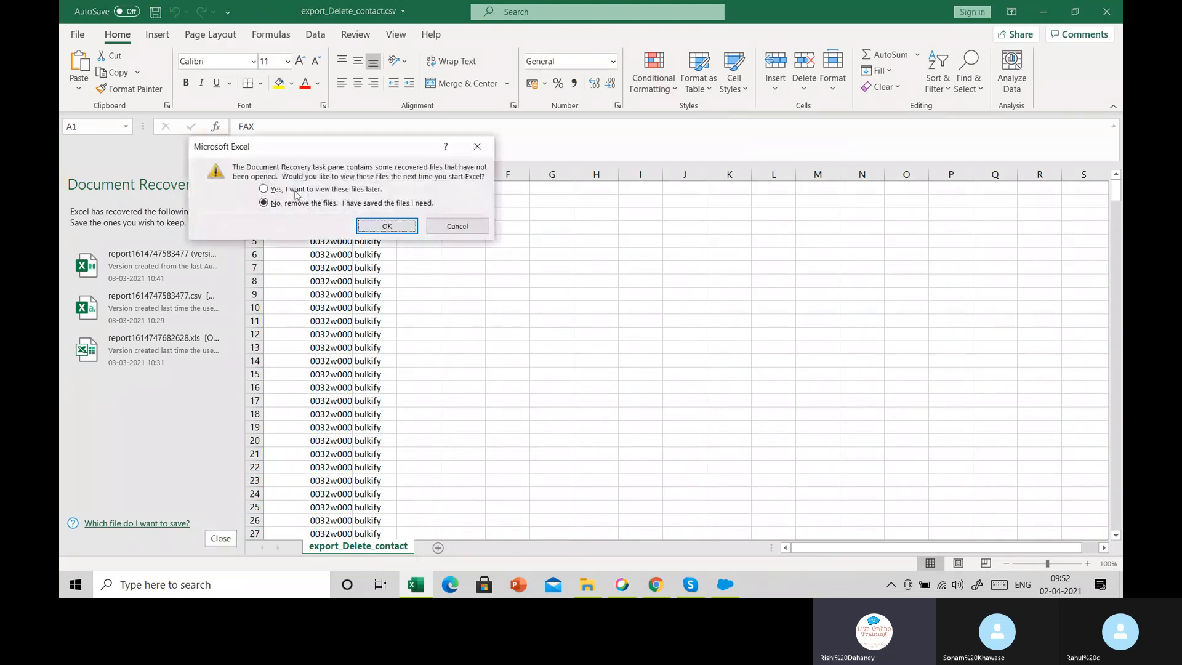
{"action": "left_click", "coordinate": [295, 192]}
{"action": "left_click", "coordinate": [388, 227]}
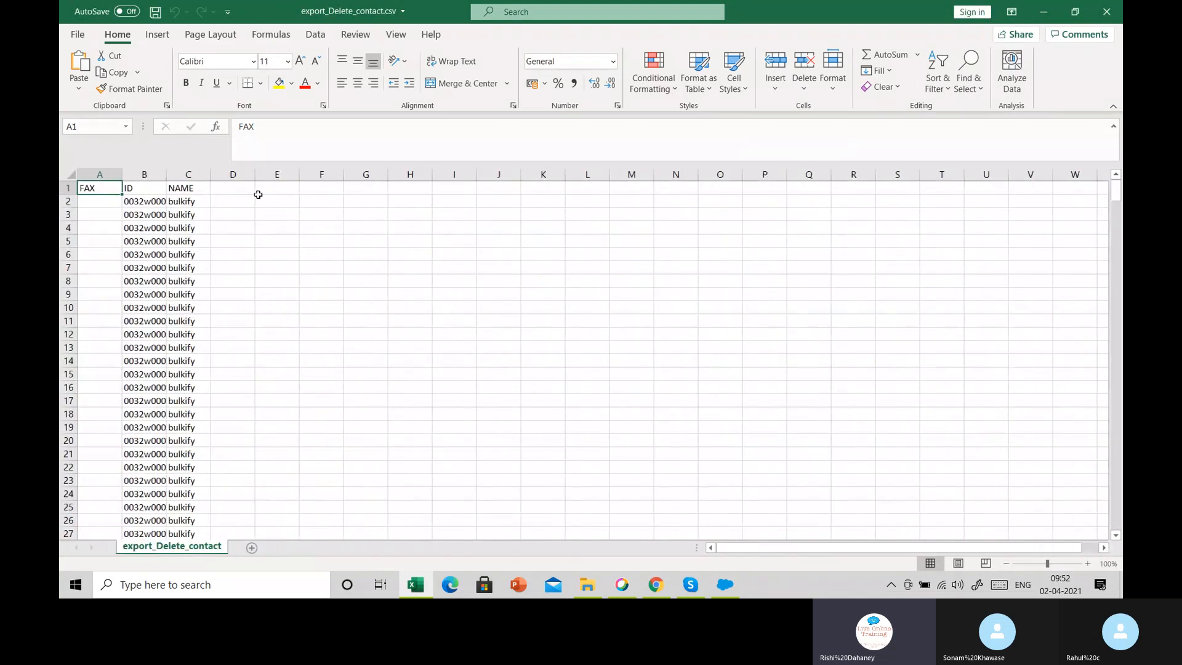
Delete the NAME and FAX columns so only the ID column remains, and save the CSV file.
{"action": "left_click_drag", "start_coordinate": [210, 175], "coordinate": [354, 175]}
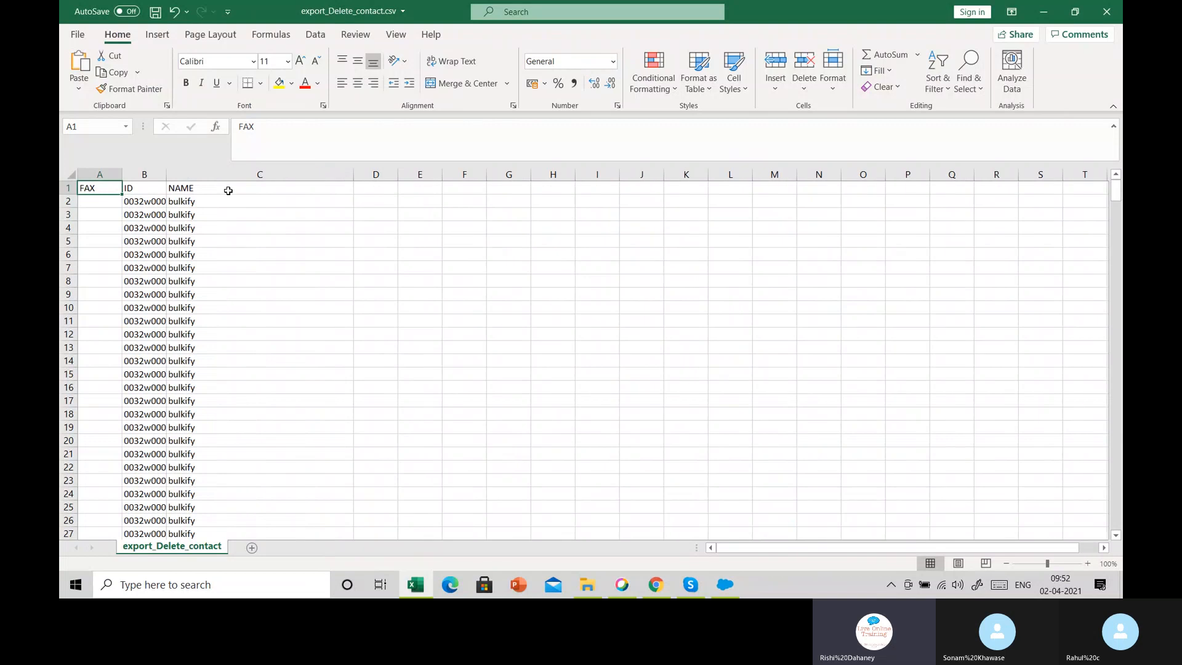
{"action": "left_click", "coordinate": [225, 174]}
{"action": "right_click", "coordinate": [225, 175]}
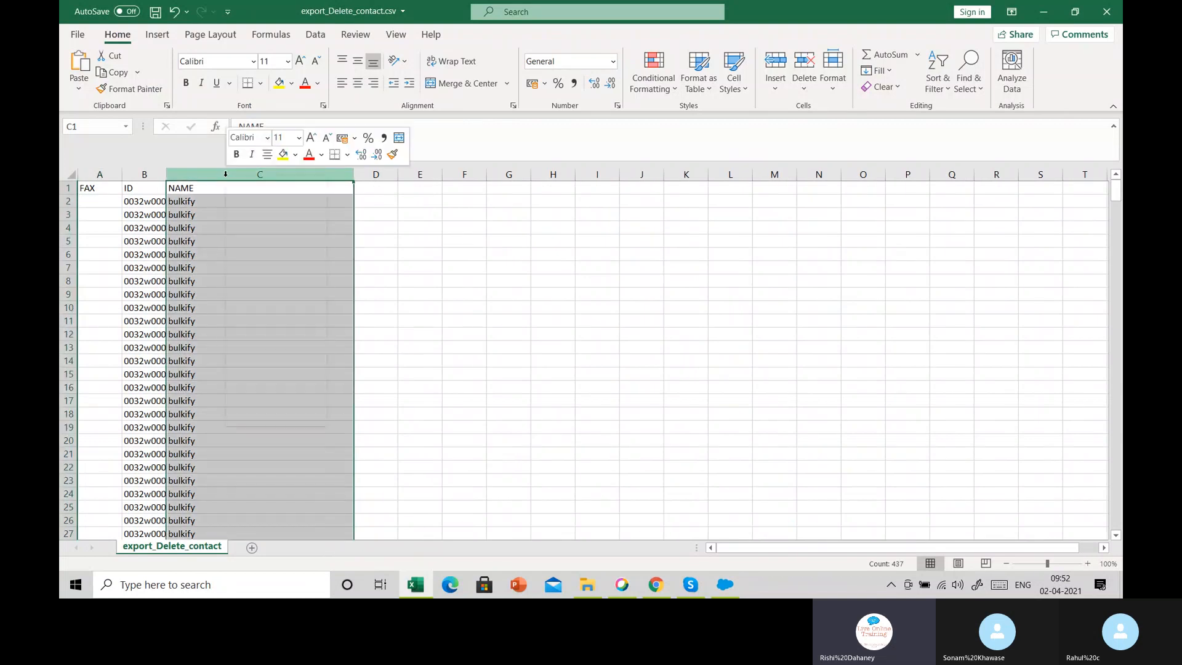
{"action": "left_click", "coordinate": [281, 320]}
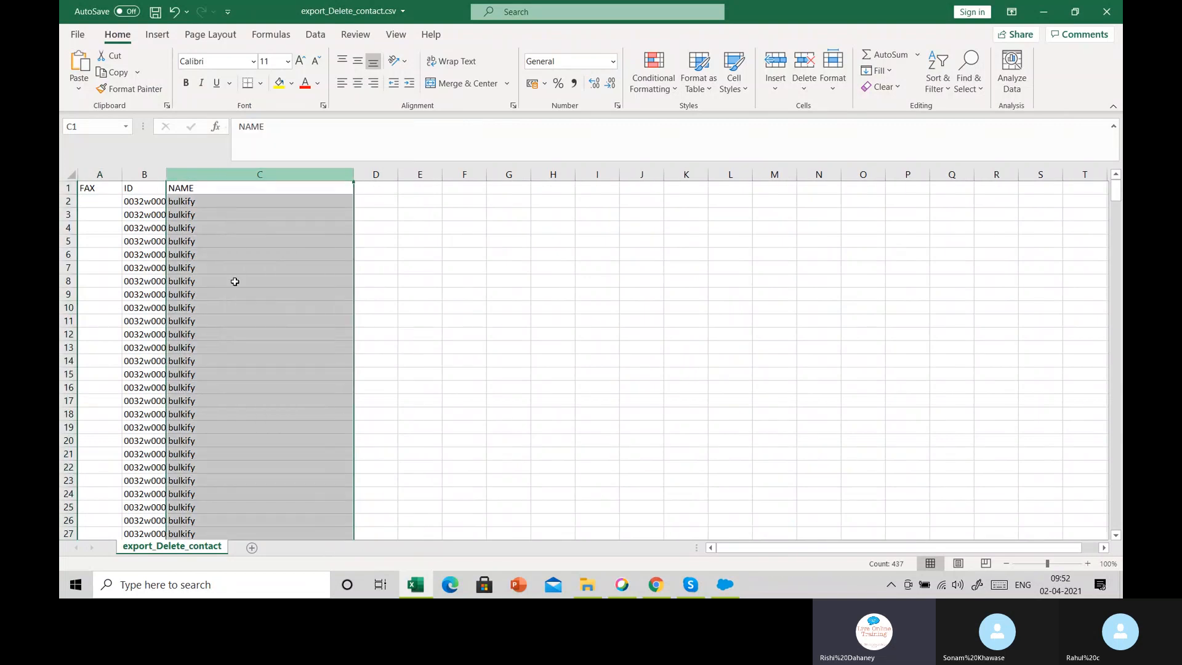
{"action": "left_click", "coordinate": [100, 174]}
{"action": "right_click", "coordinate": [101, 174]}
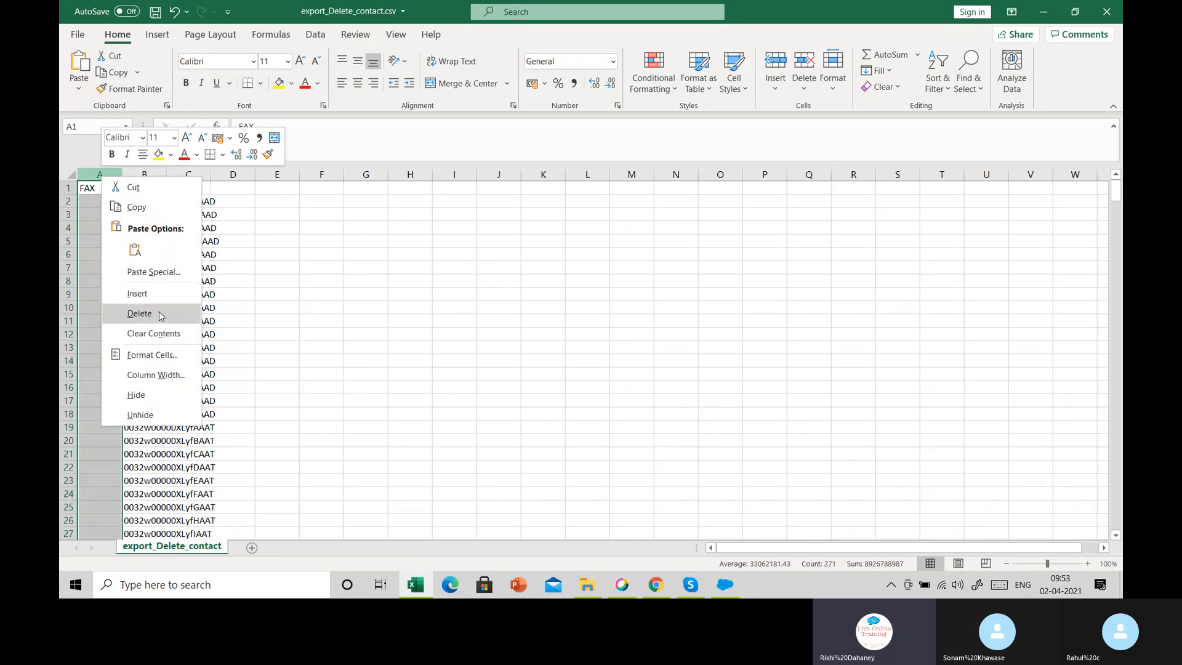
{"action": "left_click", "coordinate": [139, 314]}
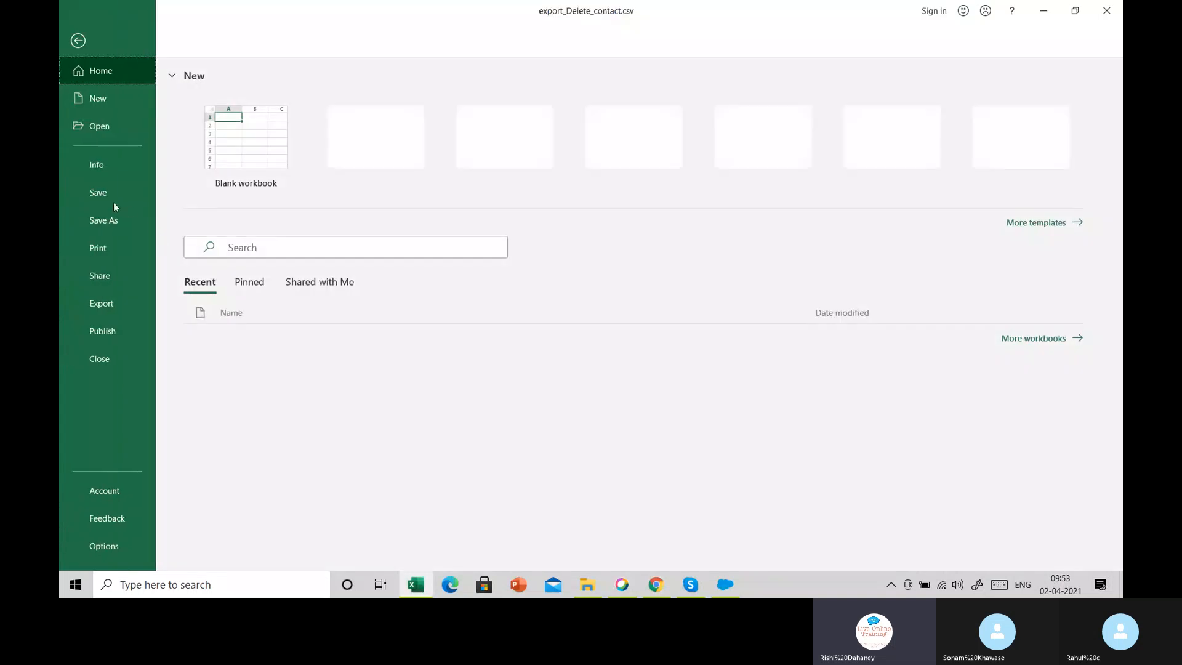
{"action": "left_click", "coordinate": [104, 193]}
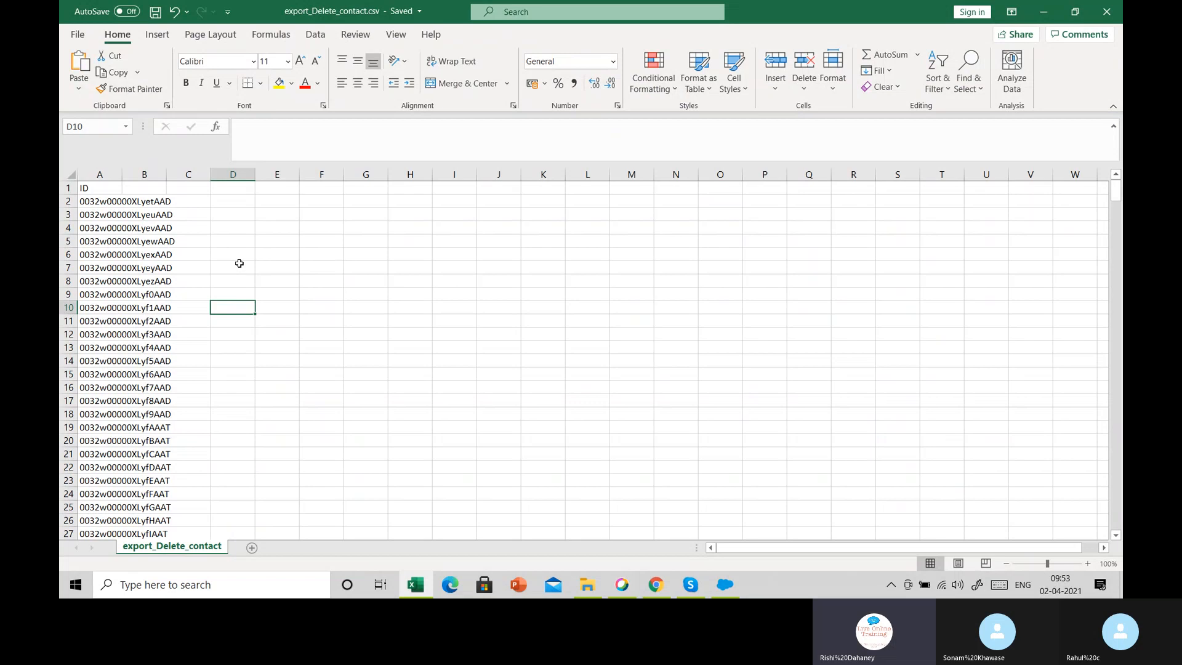
Switch to Data Loader and start a Delete operation on the Contact (Contact) object.
{"action": "left_click", "coordinate": [725, 582]}
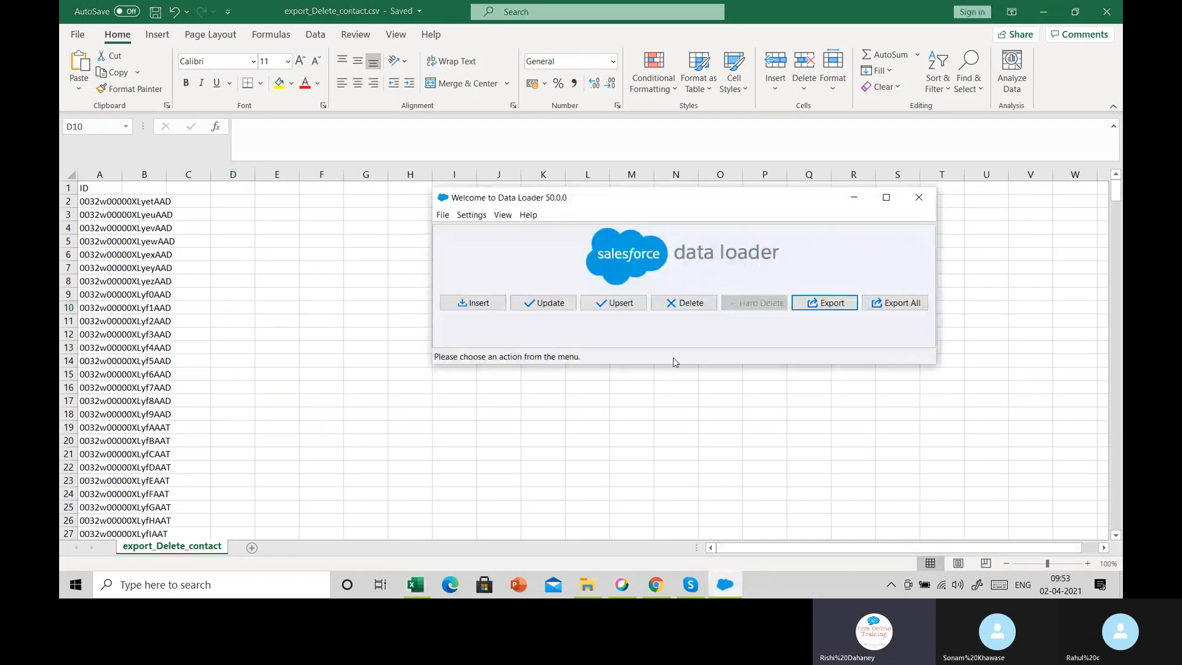
{"action": "left_click", "coordinate": [694, 303]}
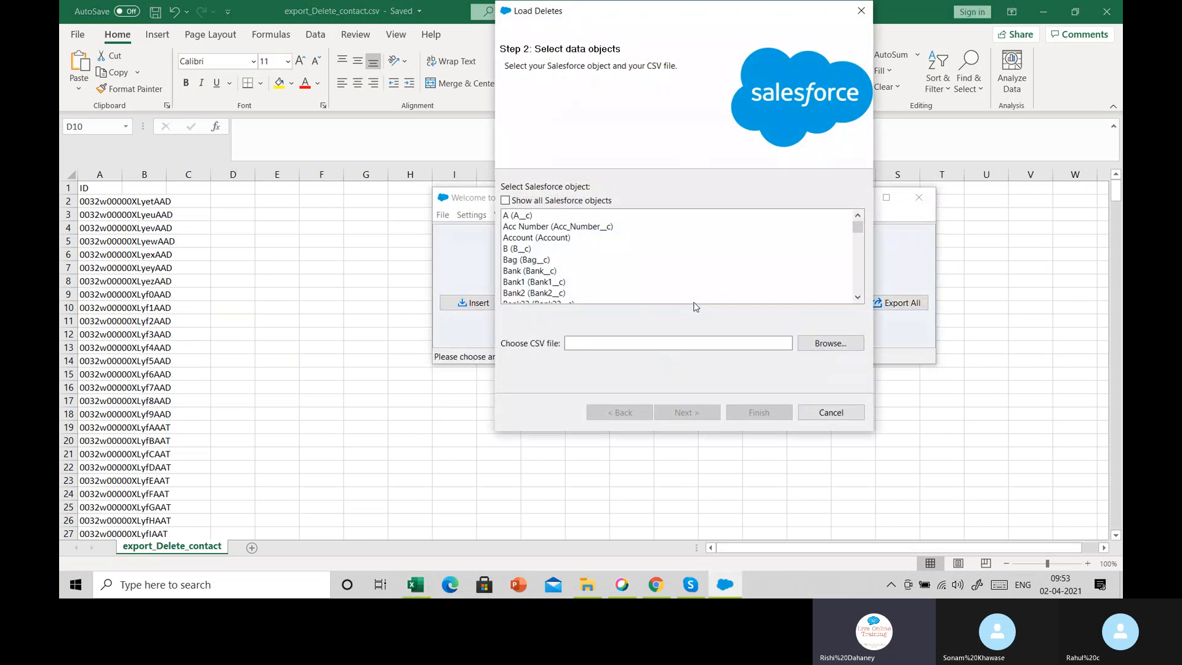
{"action": "scroll", "coordinate": [594, 283], "scroll_direction": "down", "scroll_amount": 8}
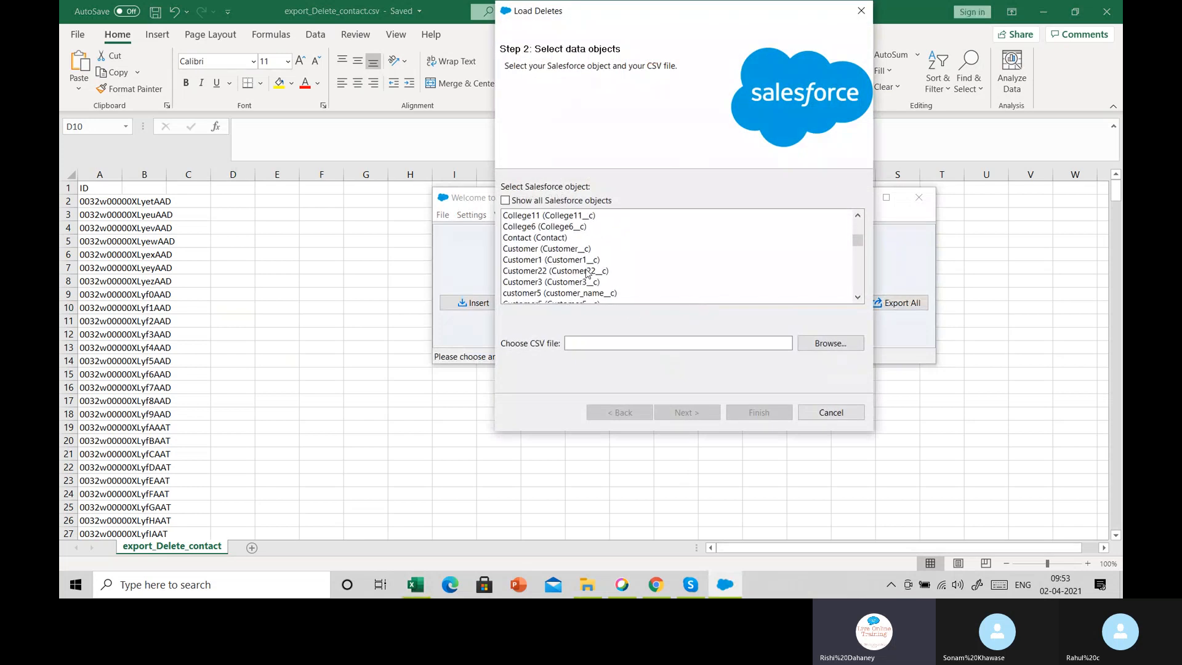
{"action": "left_click", "coordinate": [546, 238]}
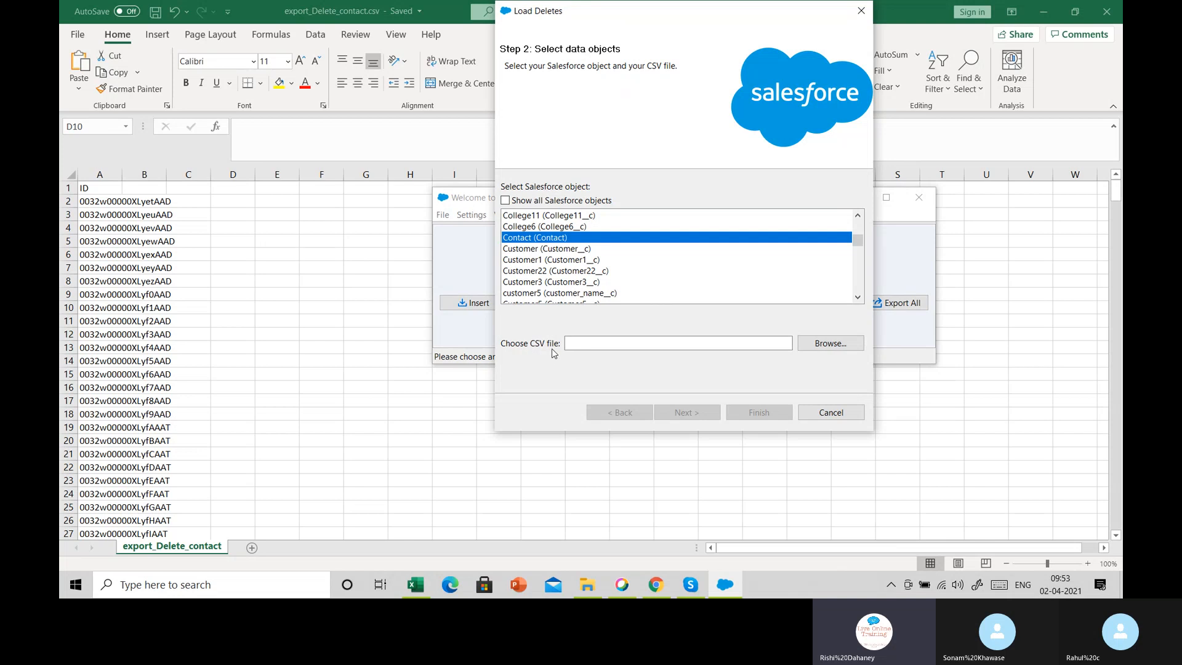
Choose export_Delete_contact.csv from the Morning Batch 9.30 folder as the delete file and continue to field mapping.
{"action": "left_click", "coordinate": [847, 344]}
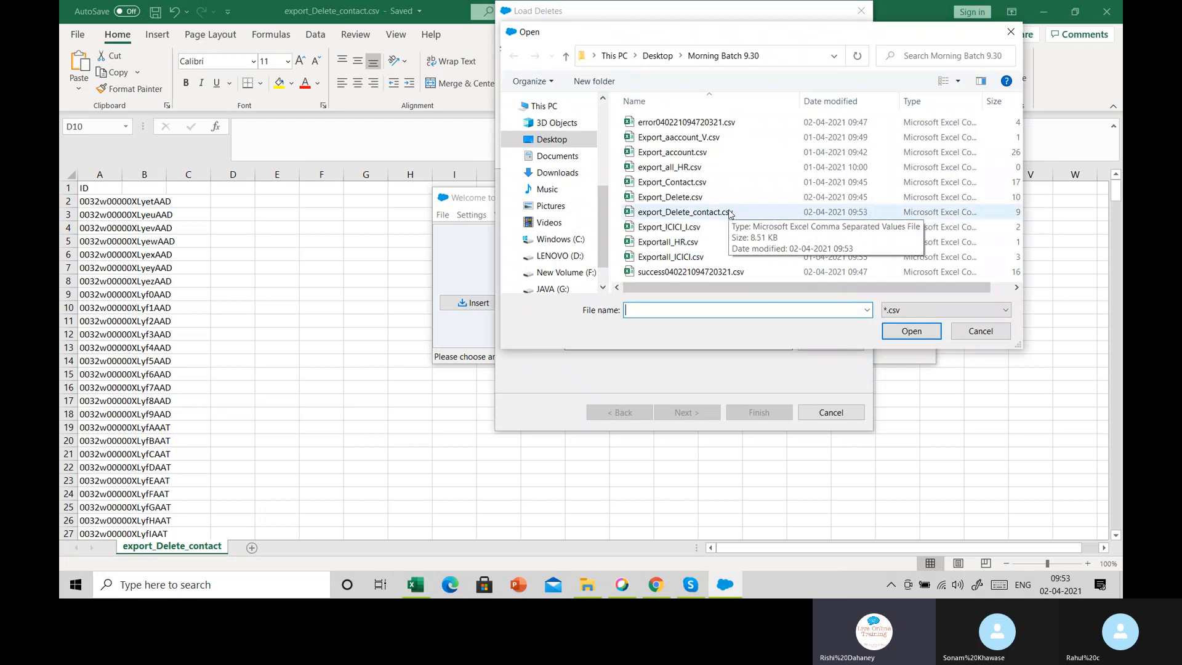
{"action": "left_click", "coordinate": [729, 212]}
{"action": "left_click", "coordinate": [912, 331]}
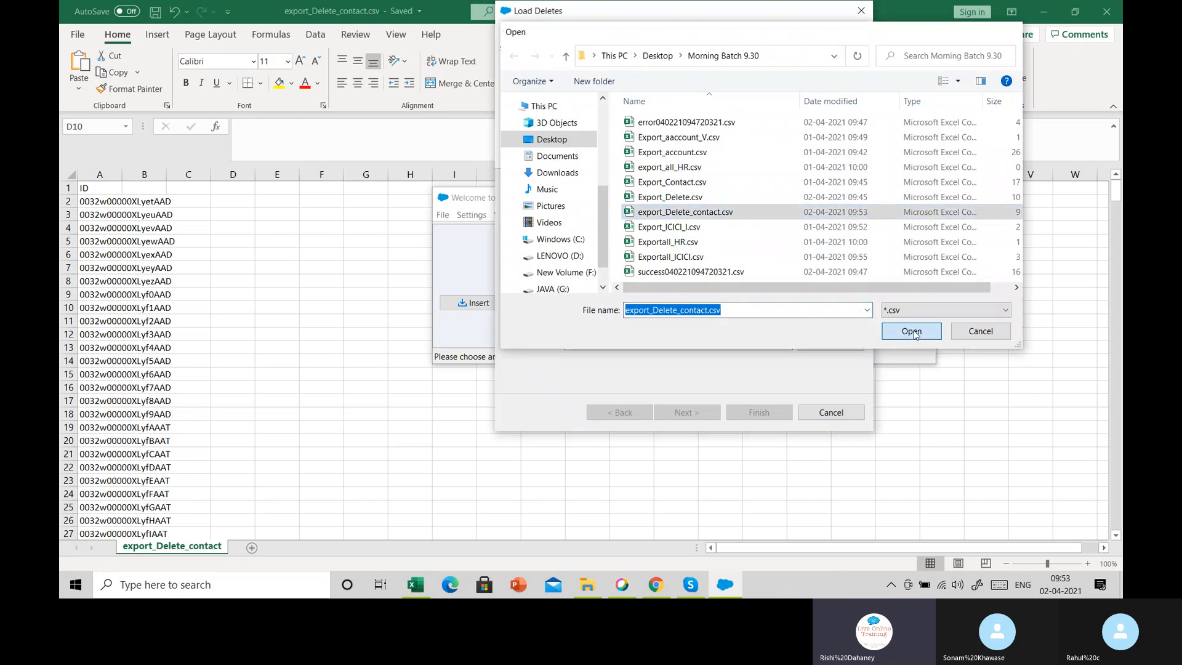
{"action": "left_click", "coordinate": [687, 413]}
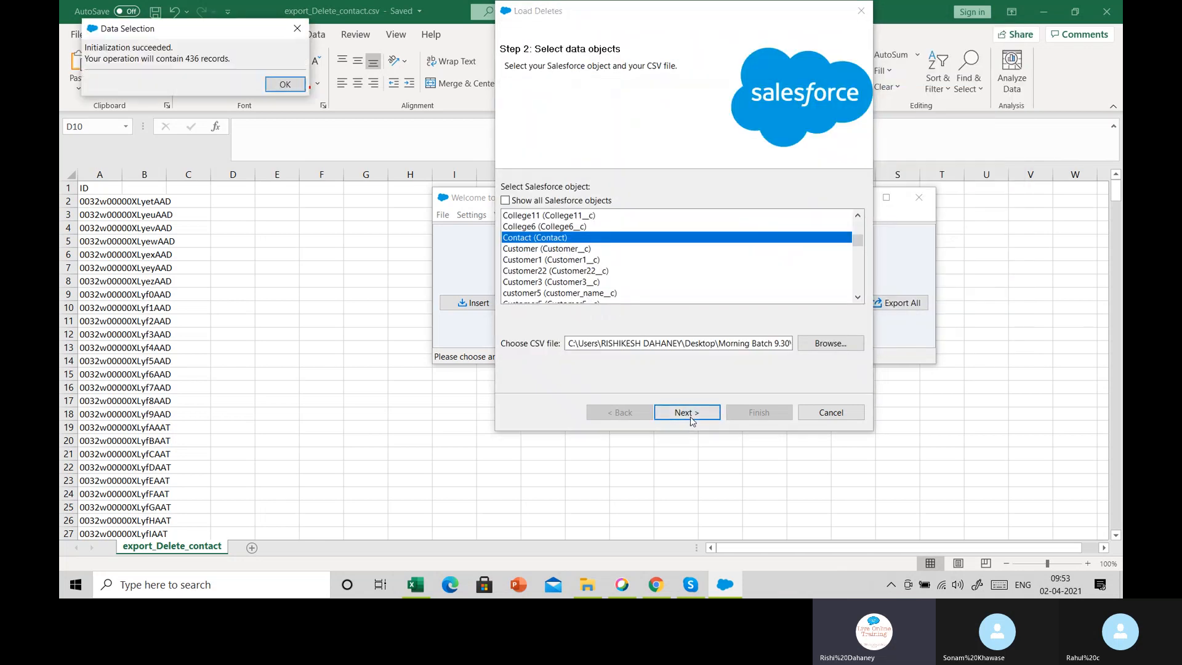
{"action": "left_click", "coordinate": [284, 82]}
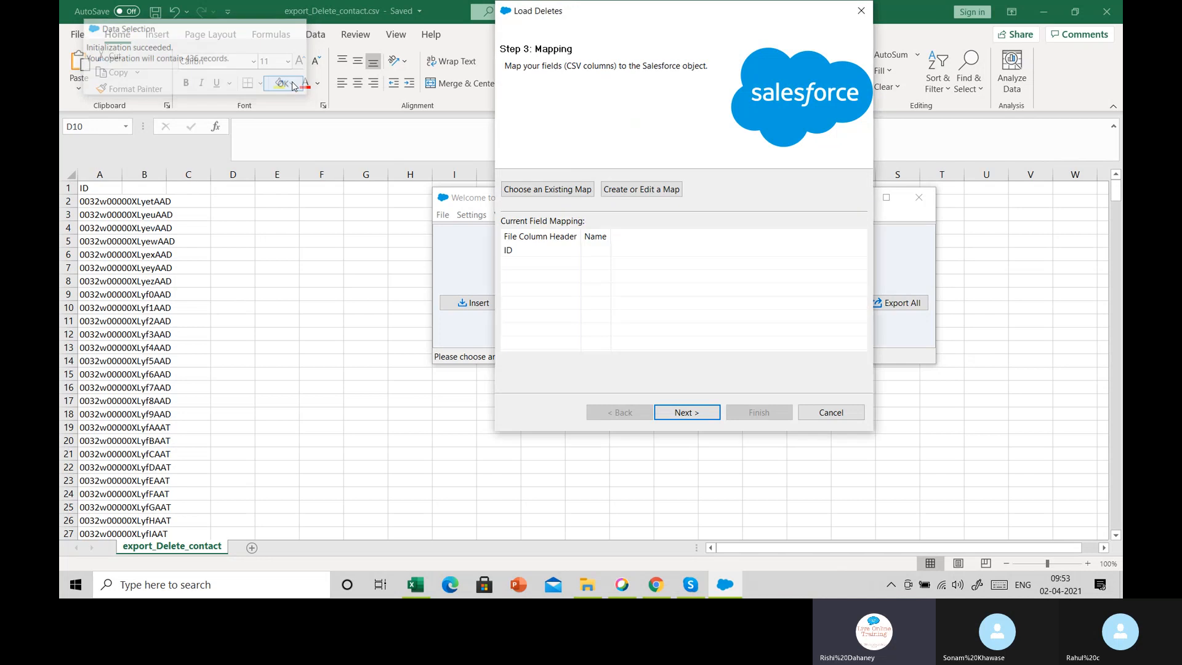
Create a field map that matches the Salesforce Id field to the CSV's ID column.
{"action": "left_click", "coordinate": [640, 189]}
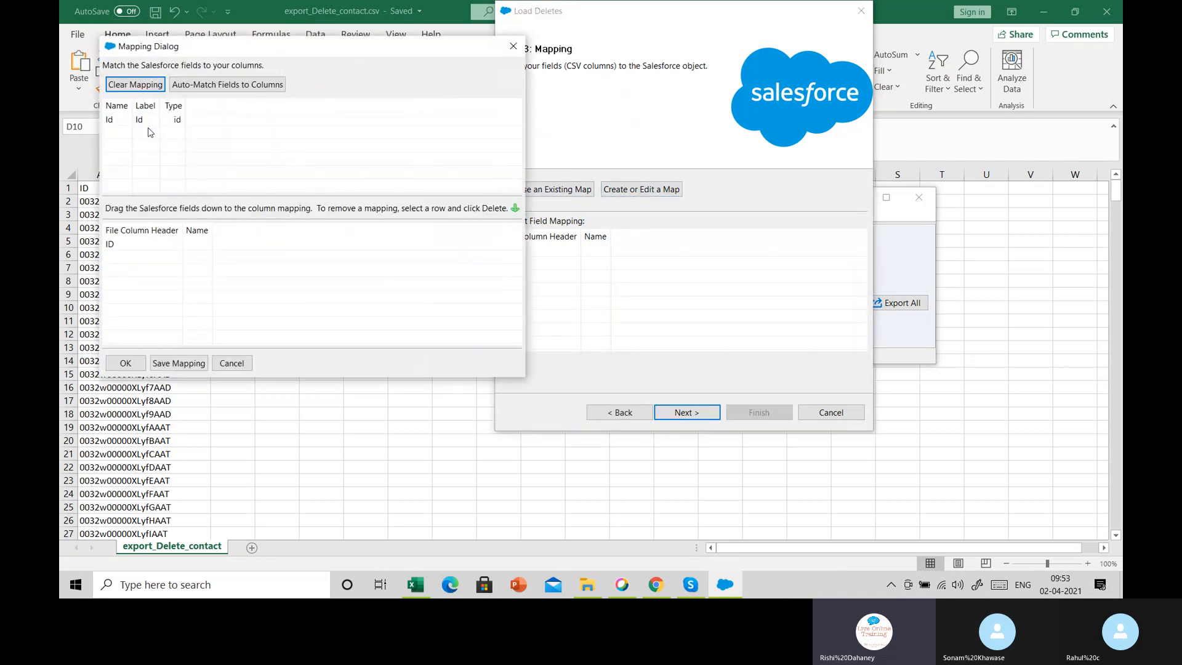
{"action": "left_click_drag", "start_coordinate": [139, 120], "coordinate": [205, 253]}
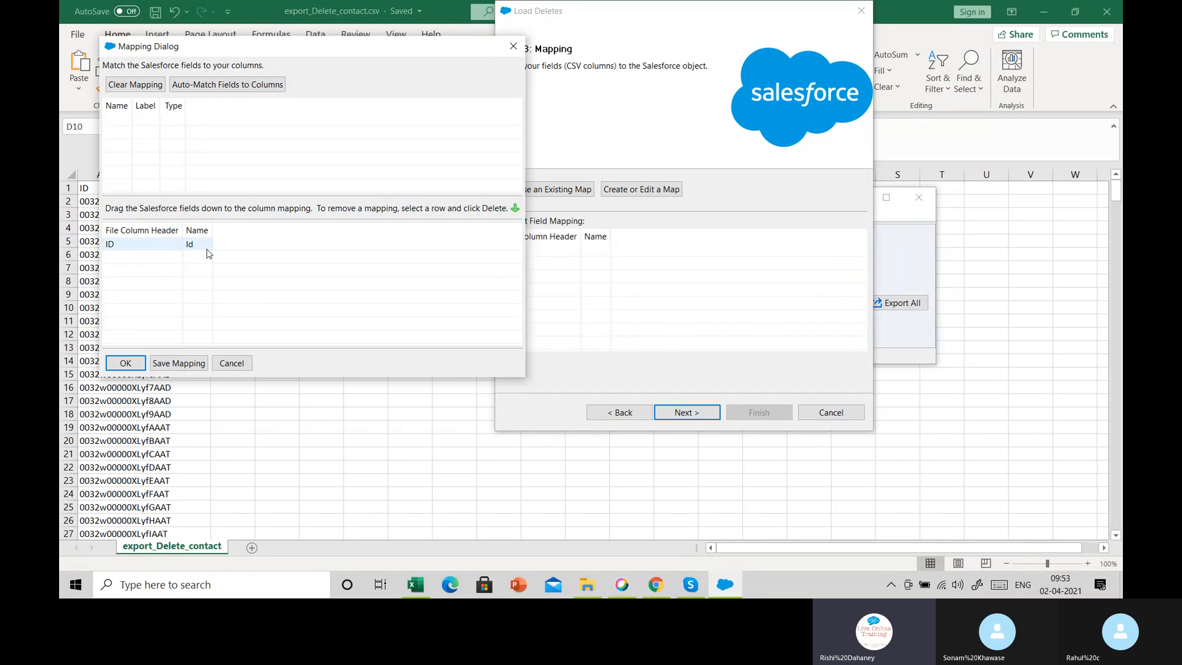
{"action": "left_click", "coordinate": [126, 363]}
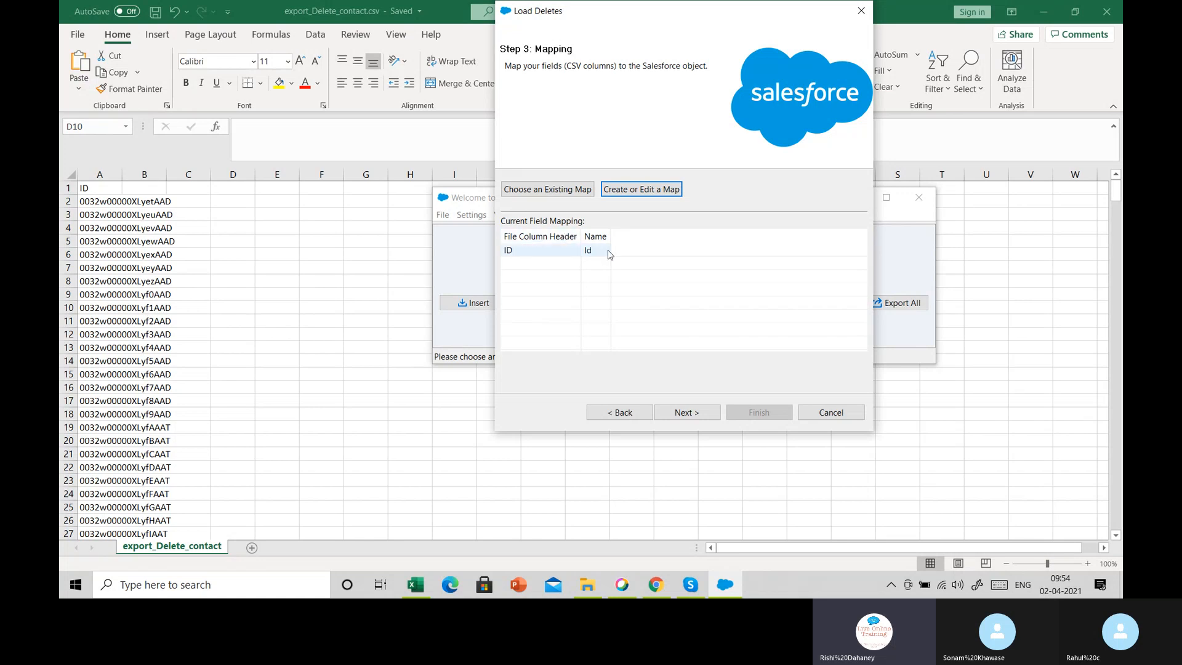
Continue from the mapping and set the Morning Batch 9.30 folder as the directory for success and error files.
{"action": "left_click", "coordinate": [687, 412]}
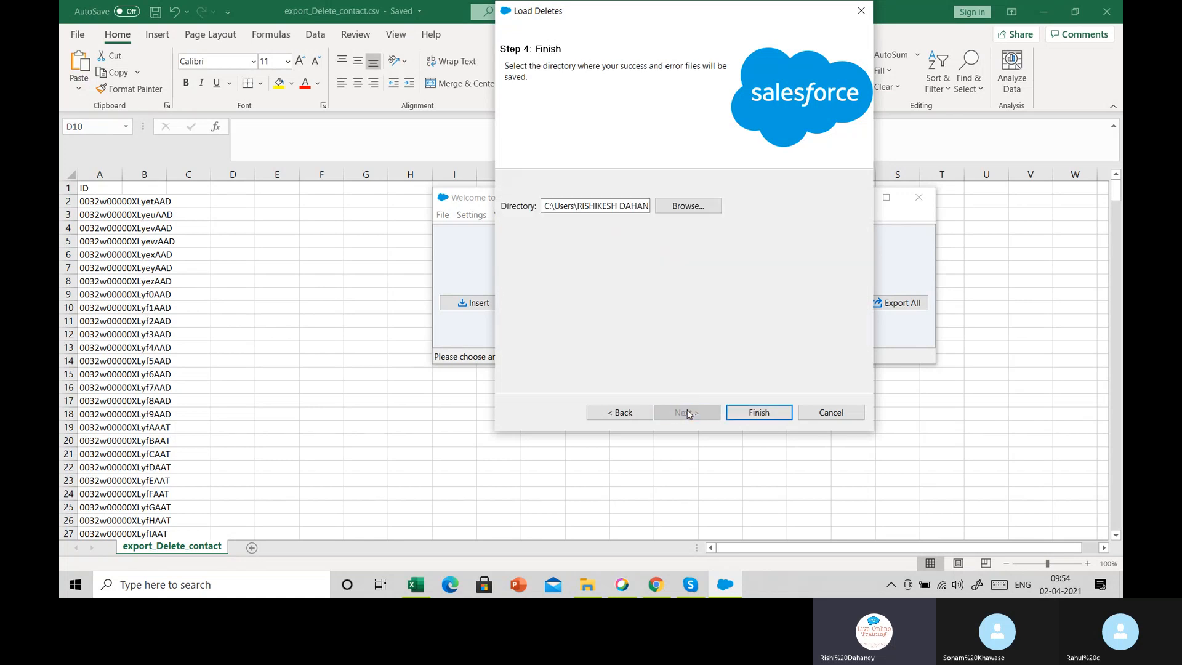
{"action": "left_click", "coordinate": [682, 211]}
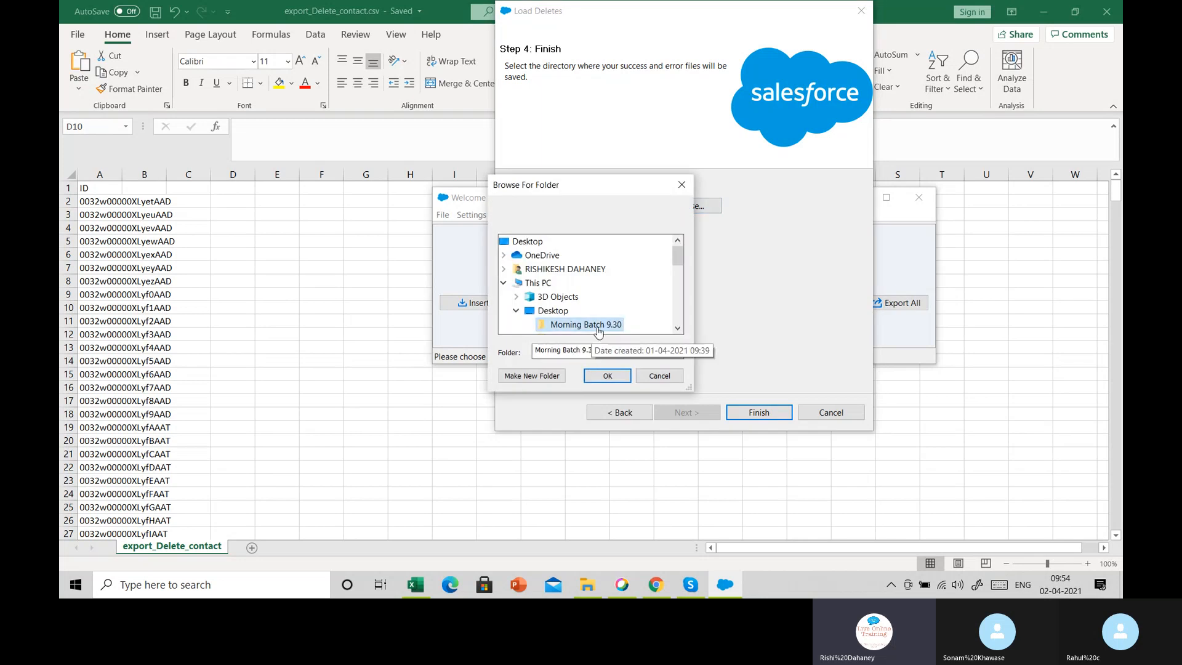
{"action": "left_click", "coordinate": [607, 376]}
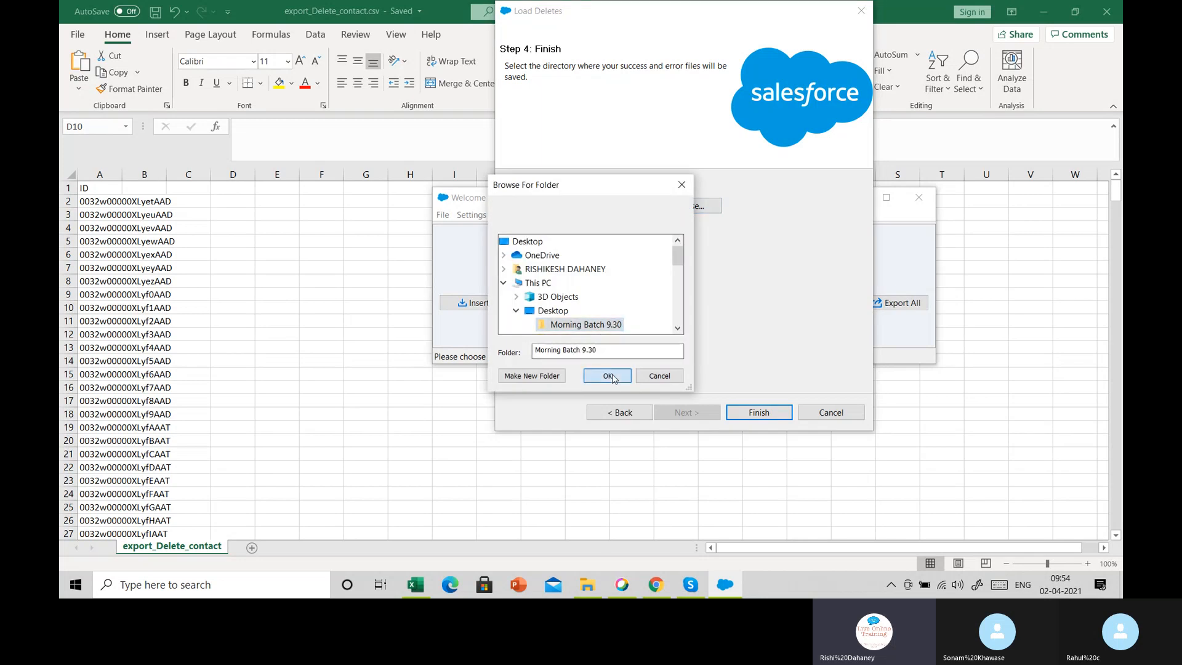
Run the Contact deletion, accepting the delete and Recycle Bin warnings, and view the successfully deleted records.
{"action": "left_click", "coordinate": [738, 412]}
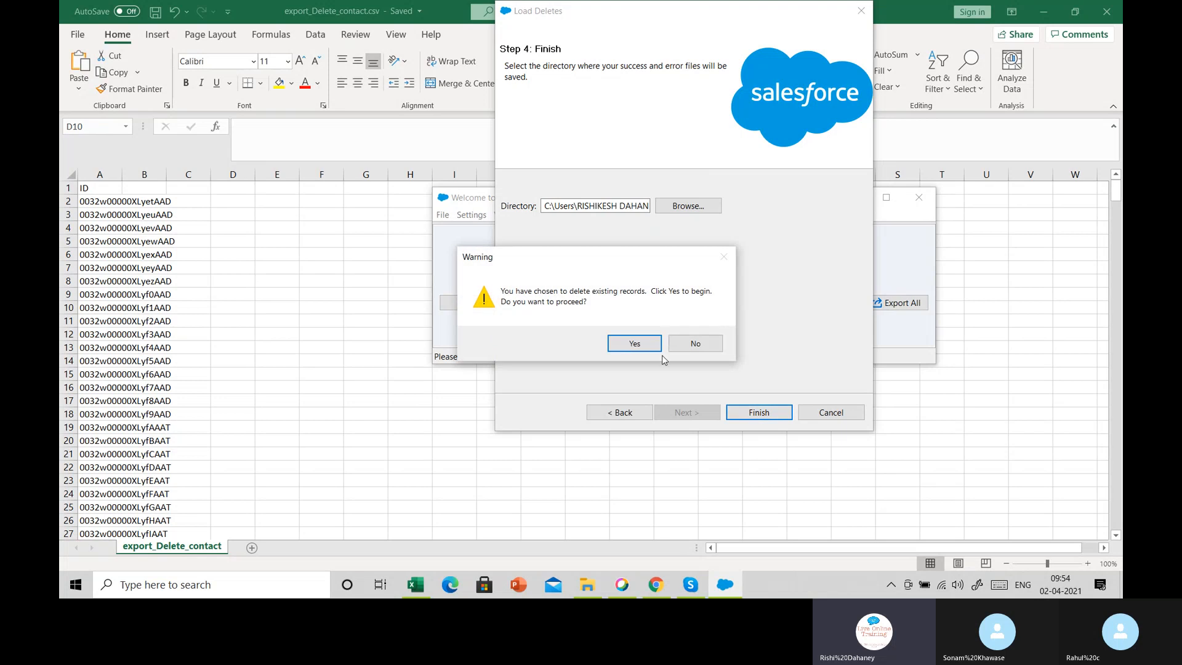
{"action": "left_click", "coordinate": [636, 345]}
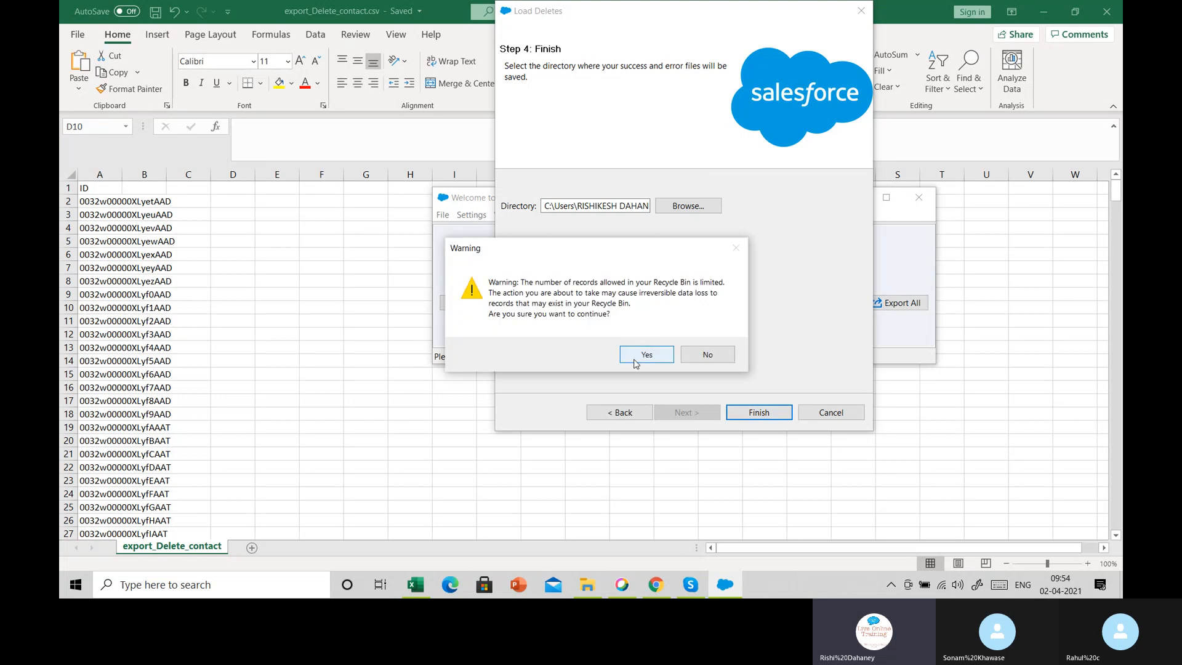
{"action": "left_click", "coordinate": [636, 357]}
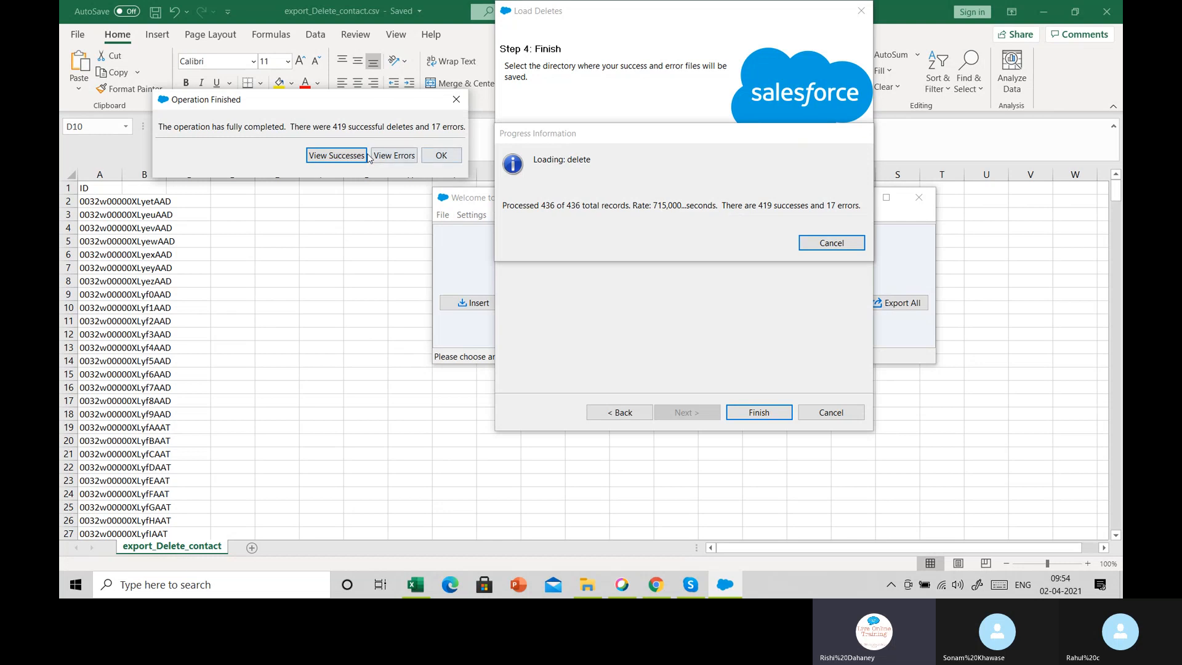
{"action": "left_click", "coordinate": [340, 157]}
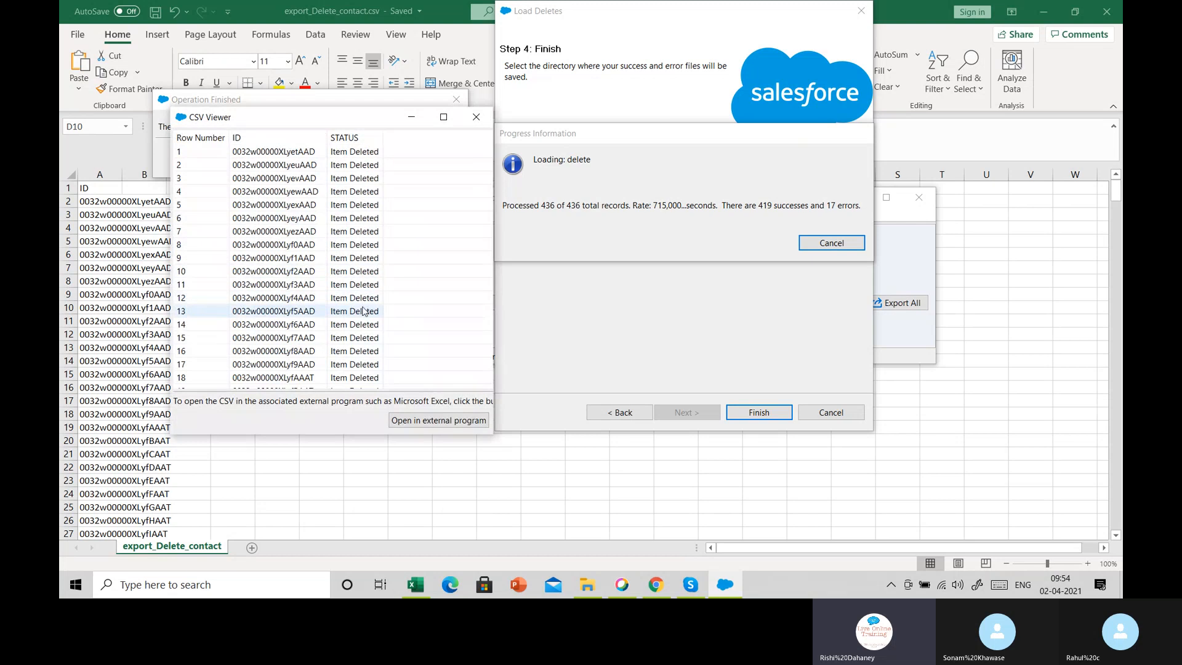
Close the deletion results, switch to Salesforce in Chrome, and reload the All Contacts list to review the remaining contacts.
{"action": "left_click", "coordinate": [475, 117]}
{"action": "left_click", "coordinate": [441, 157]}
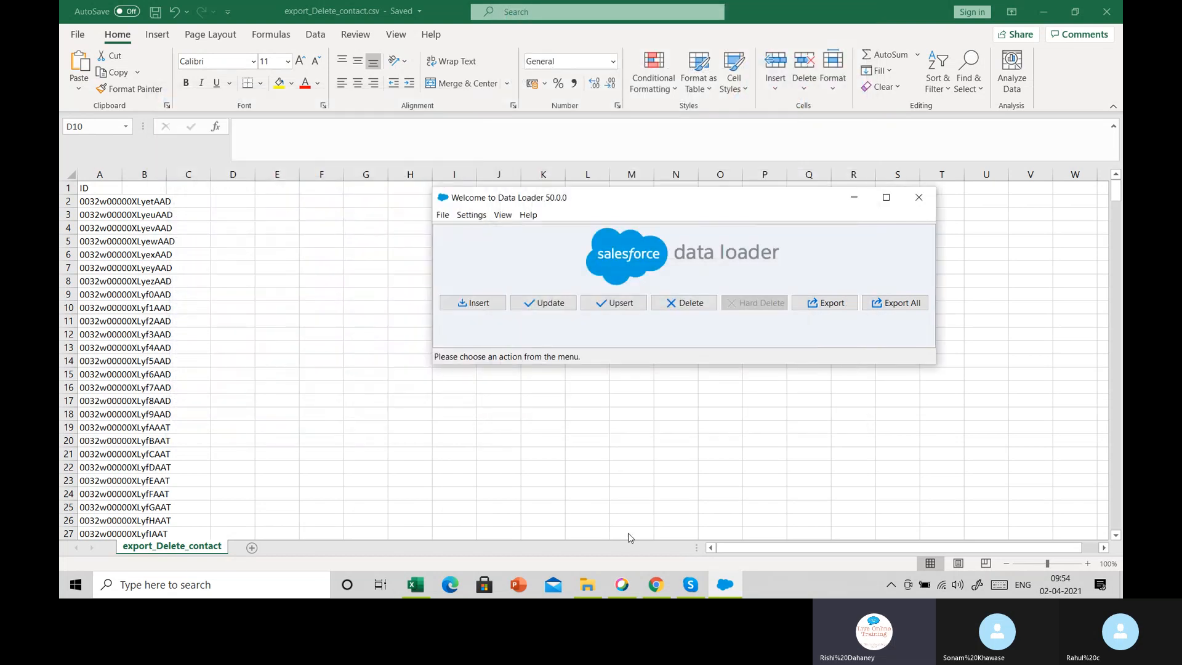
{"action": "left_click", "coordinate": [647, 588]}
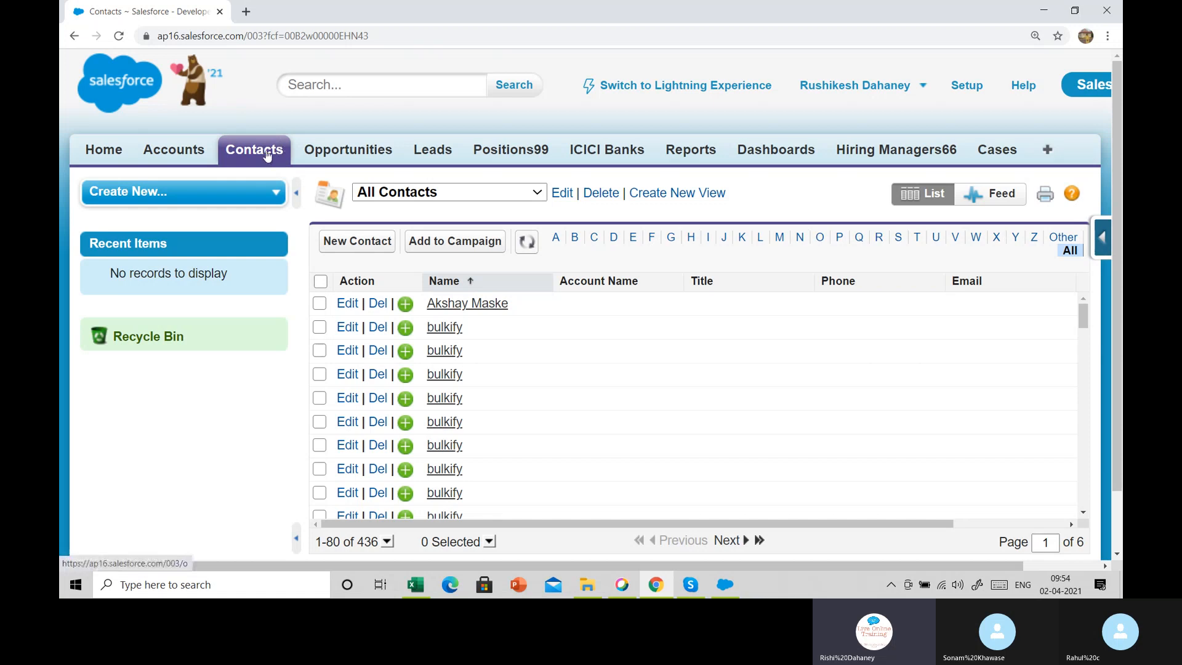
{"action": "left_click", "coordinate": [268, 154]}
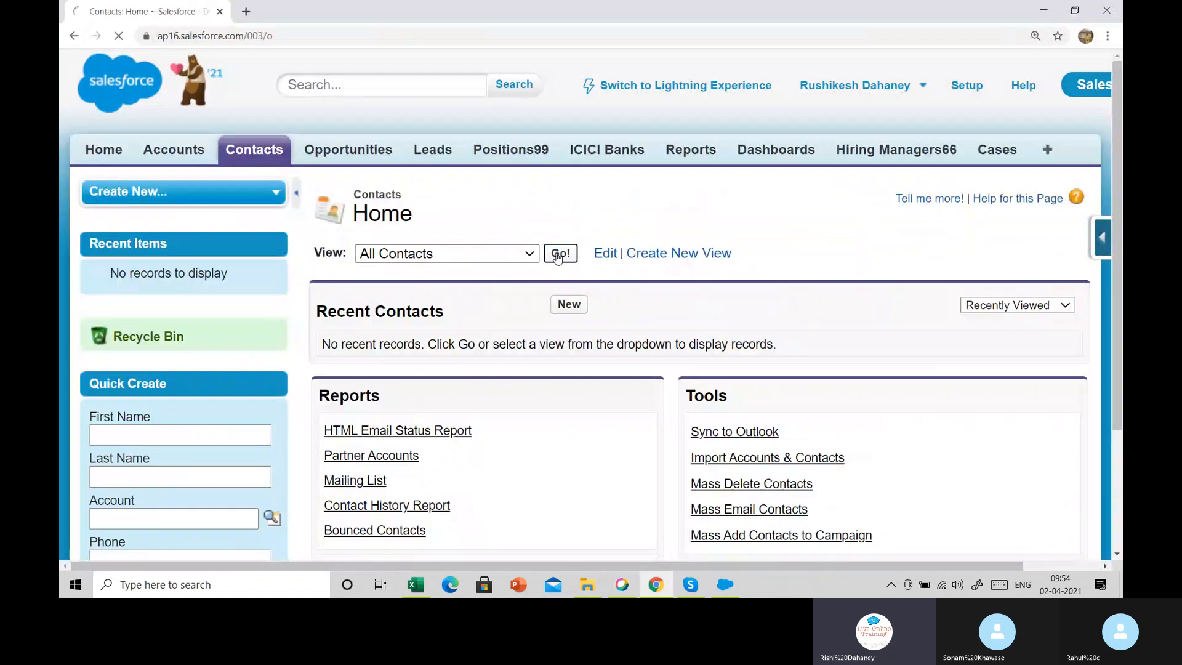
{"action": "left_click", "coordinate": [559, 254]}
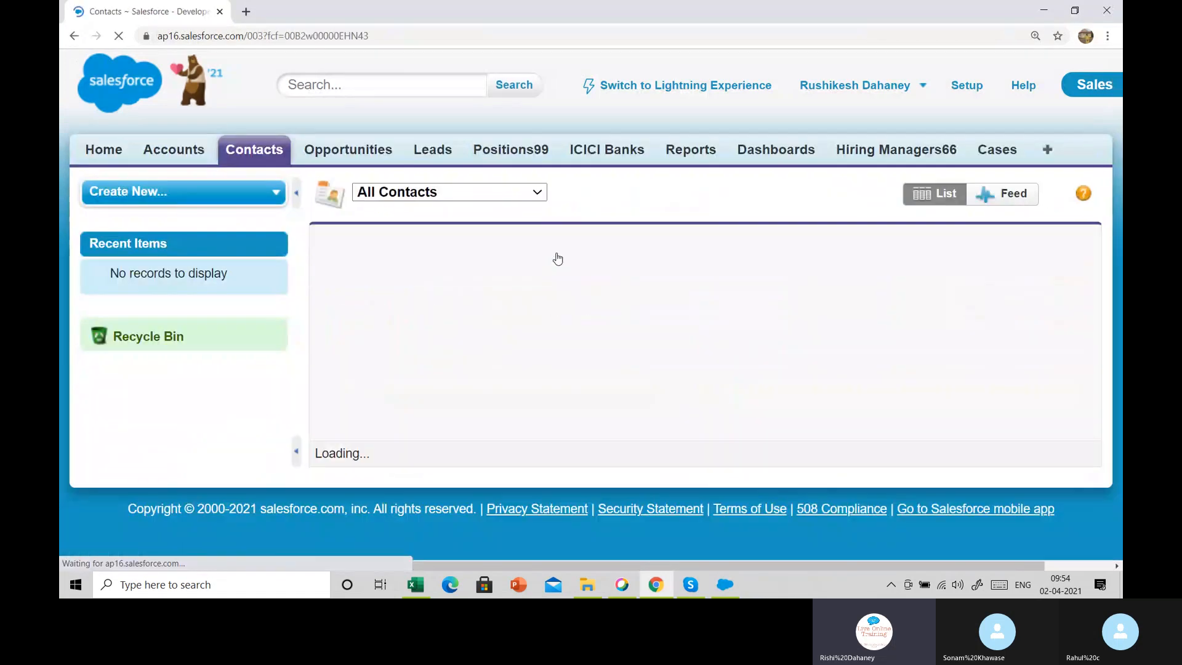
{"action": "scroll", "coordinate": [541, 318], "scroll_direction": "down", "scroll_amount": 3}
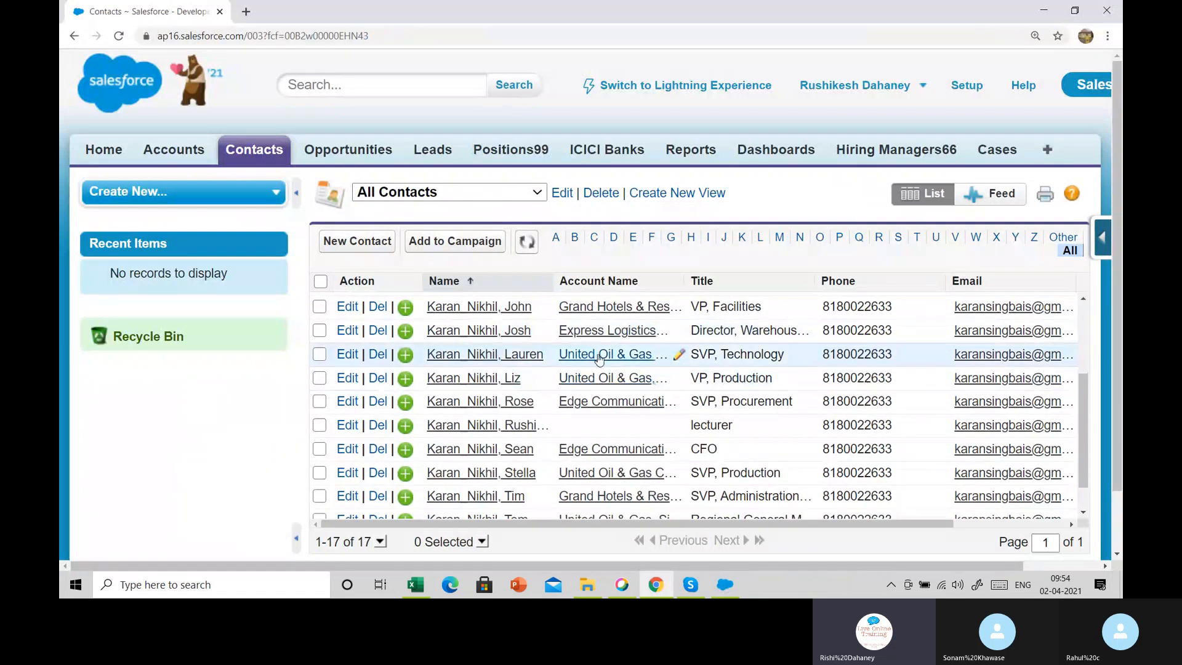
{"action": "scroll", "coordinate": [606, 428], "scroll_direction": "down", "scroll_amount": 5}
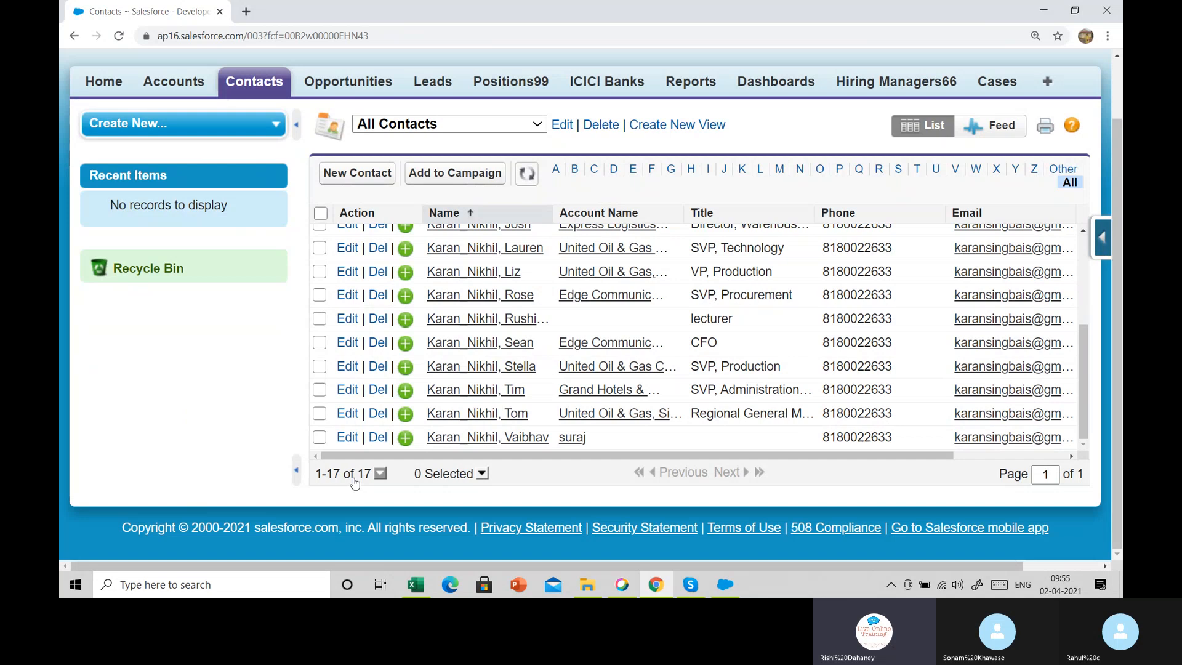
{"action": "scroll", "coordinate": [363, 480], "scroll_direction": "up", "scroll_amount": 1}
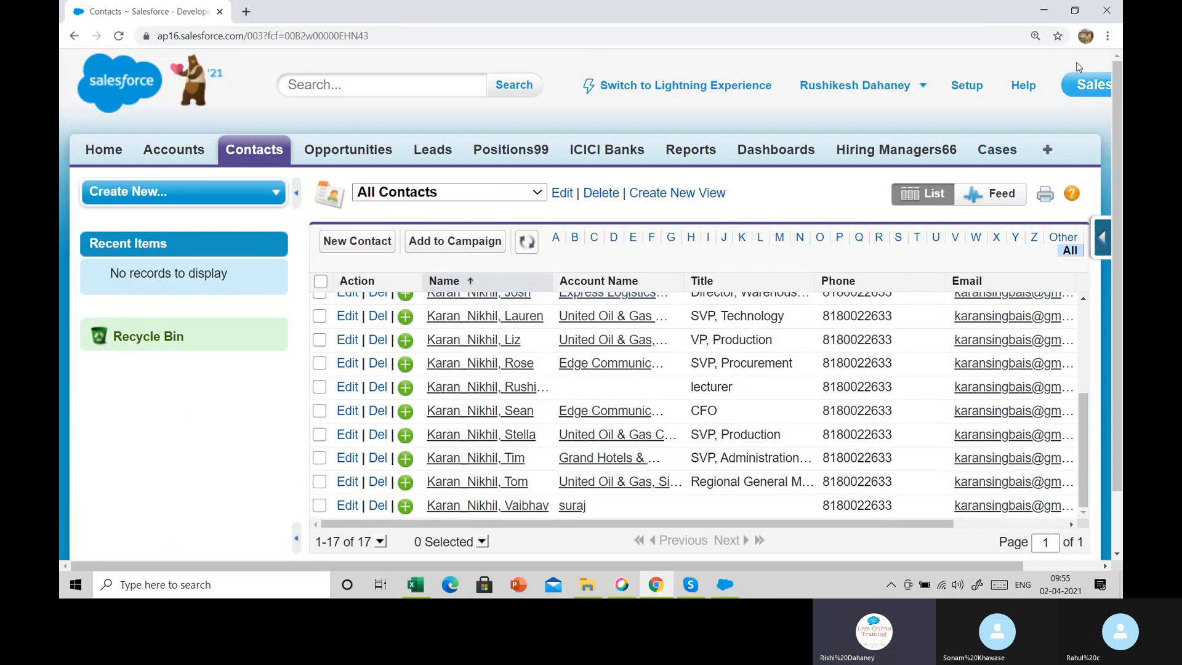
Open the System Overview in Setup and examine the org's data storage usage.
{"action": "left_click", "coordinate": [967, 85]}
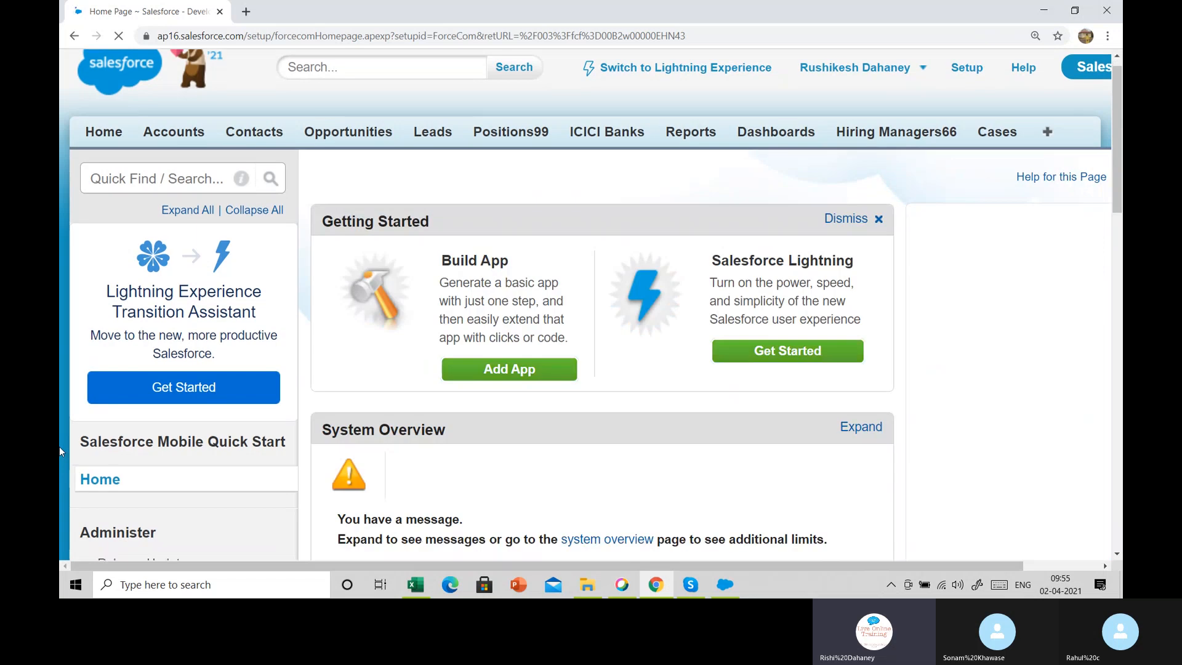
{"action": "scroll", "coordinate": [68, 437], "scroll_direction": "down", "scroll_amount": 10}
{"action": "scroll", "coordinate": [78, 424], "scroll_direction": "down", "scroll_amount": 5}
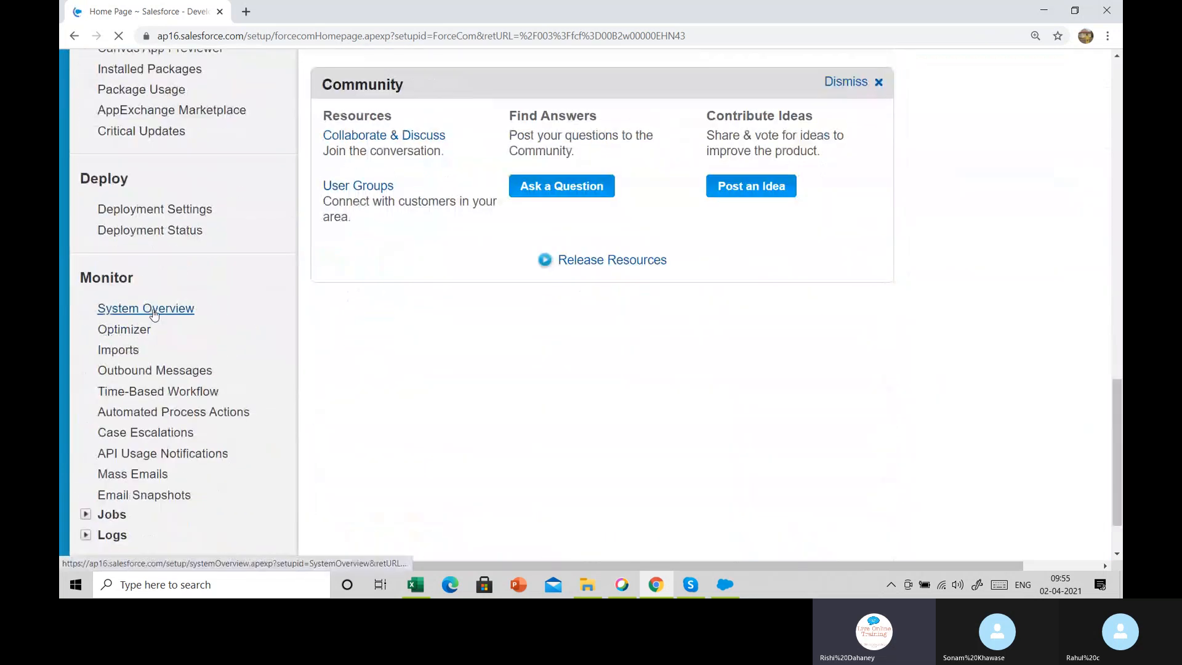
{"action": "left_click", "coordinate": [154, 310]}
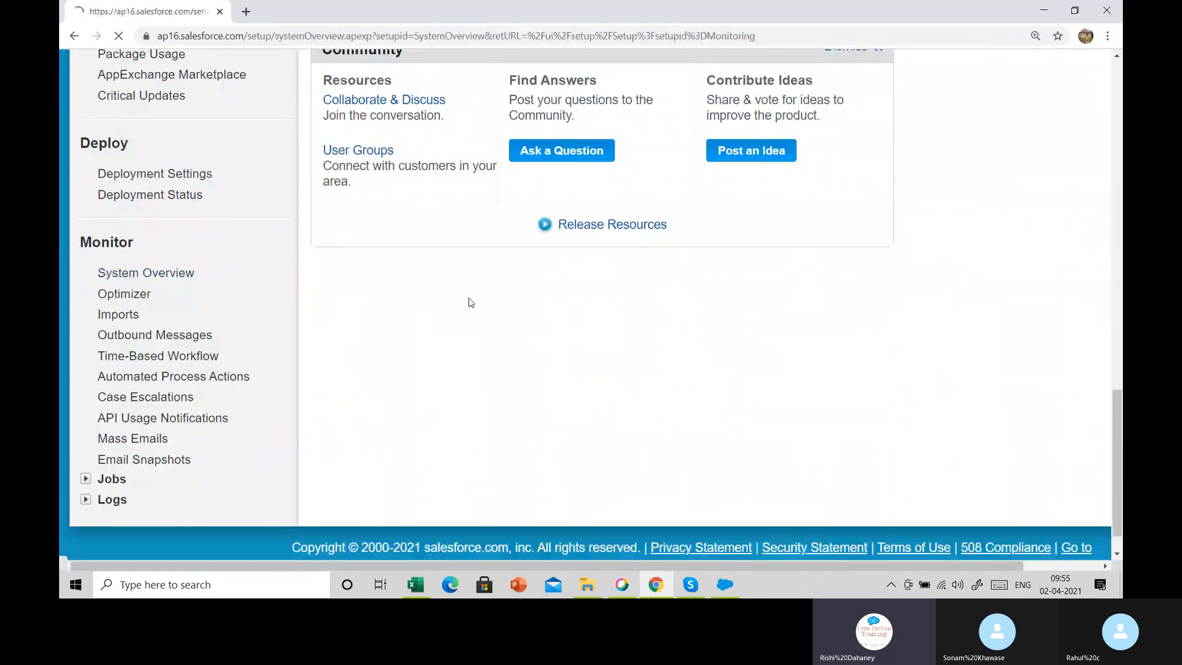
{"action": "scroll", "coordinate": [496, 362], "scroll_direction": "down", "scroll_amount": 8}
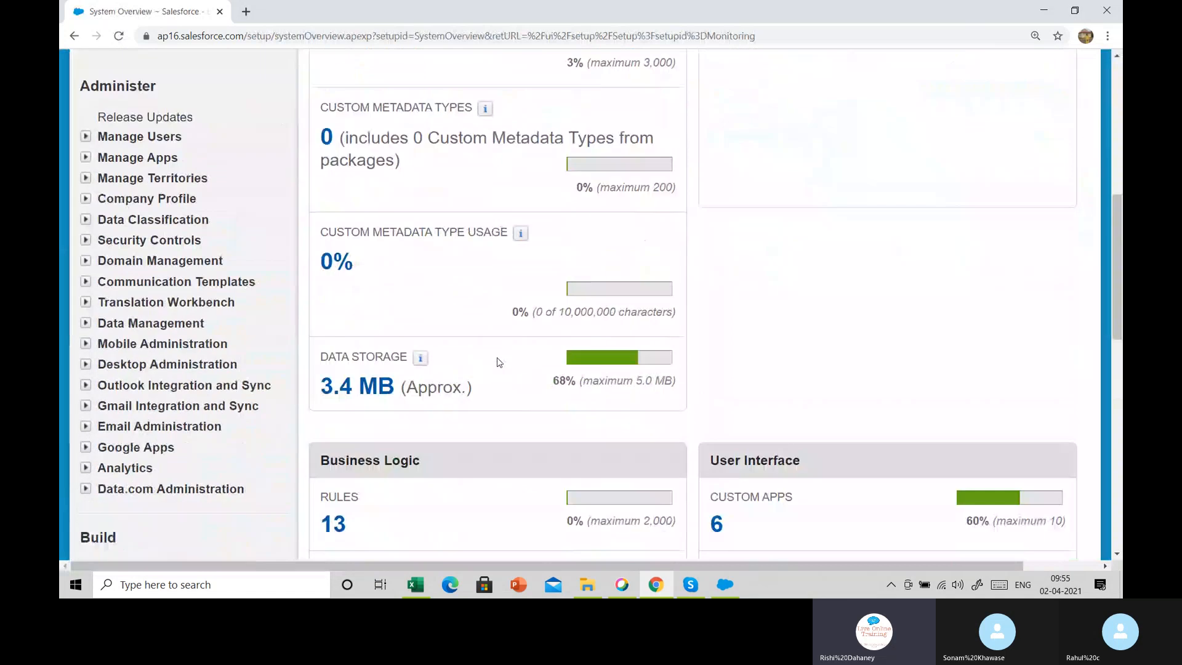
{"action": "left_click_drag", "start_coordinate": [317, 342], "coordinate": [412, 345]}
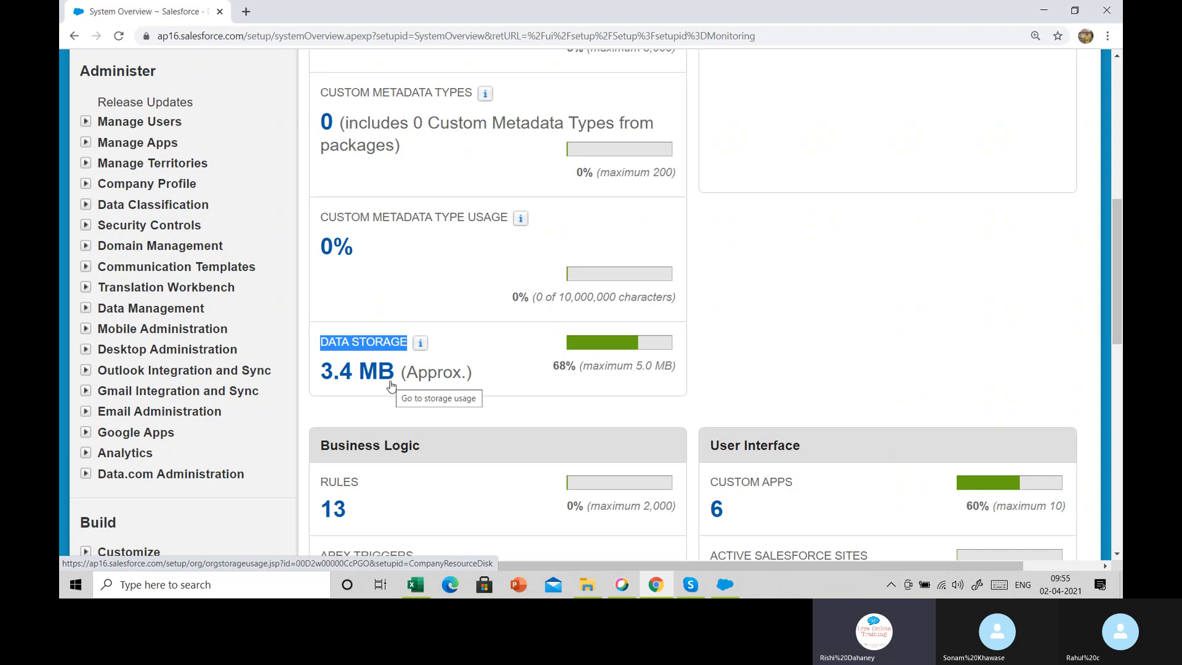
{"action": "scroll", "coordinate": [391, 387], "scroll_direction": "up", "scroll_amount": 8}
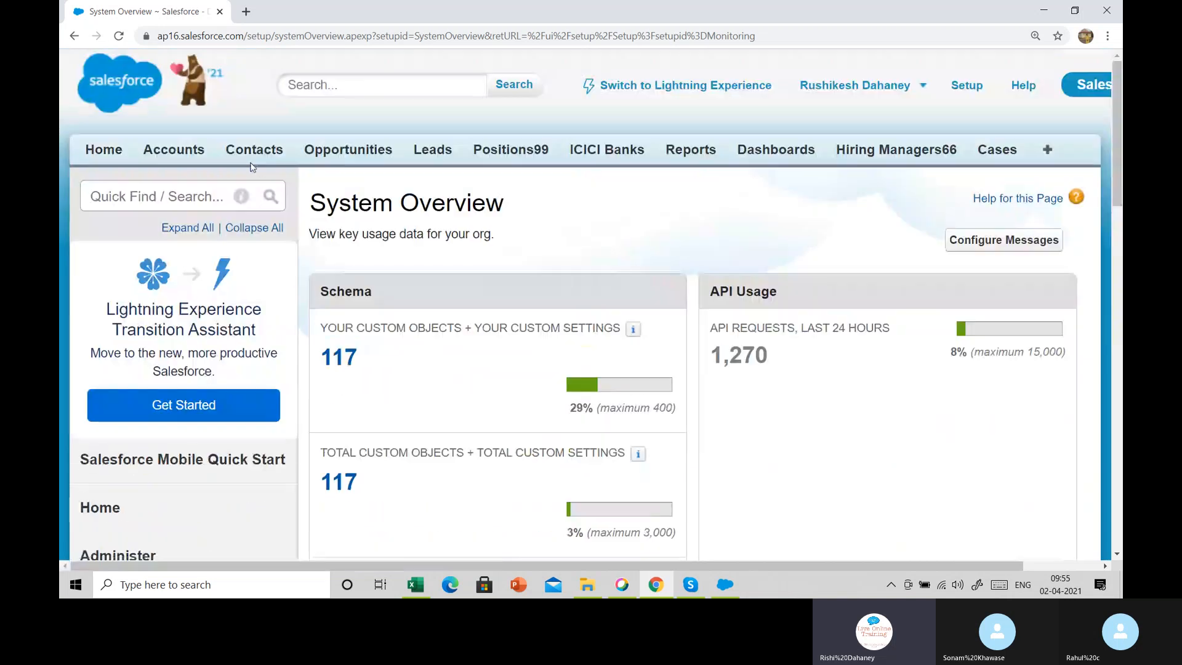
Look through the Contacts, Hiring Managers66, Positions99 and ICICI Banks home pages for recent records.
{"action": "left_click", "coordinate": [256, 154]}
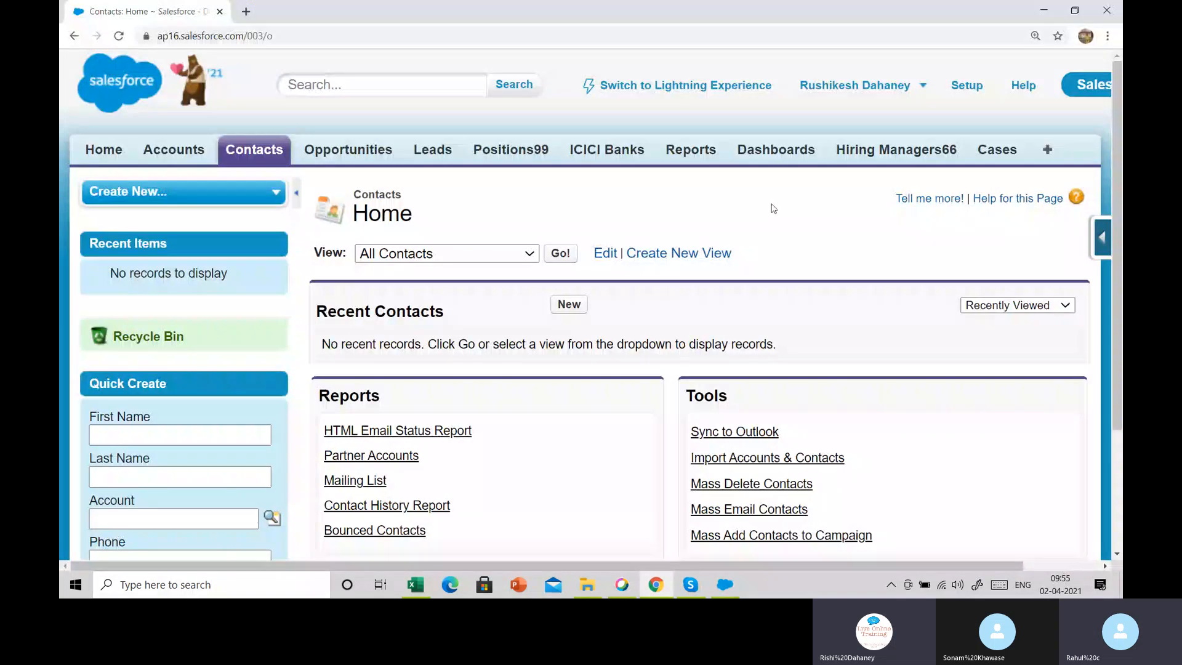
{"action": "left_click", "coordinate": [868, 154]}
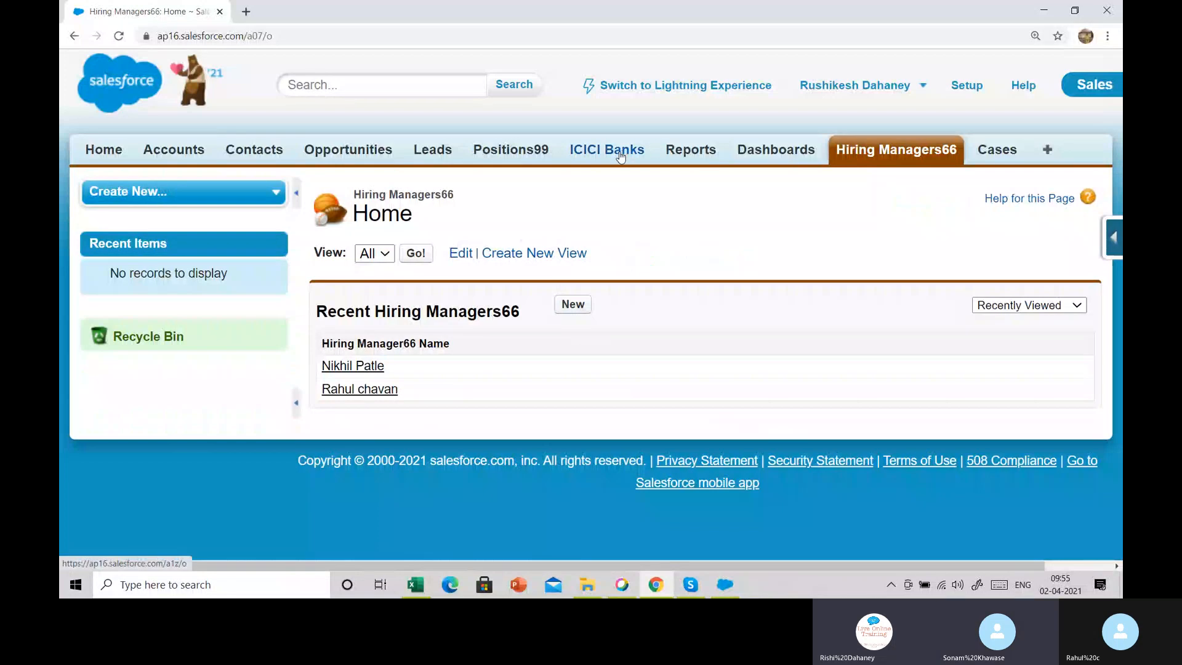
{"action": "left_click", "coordinate": [503, 156]}
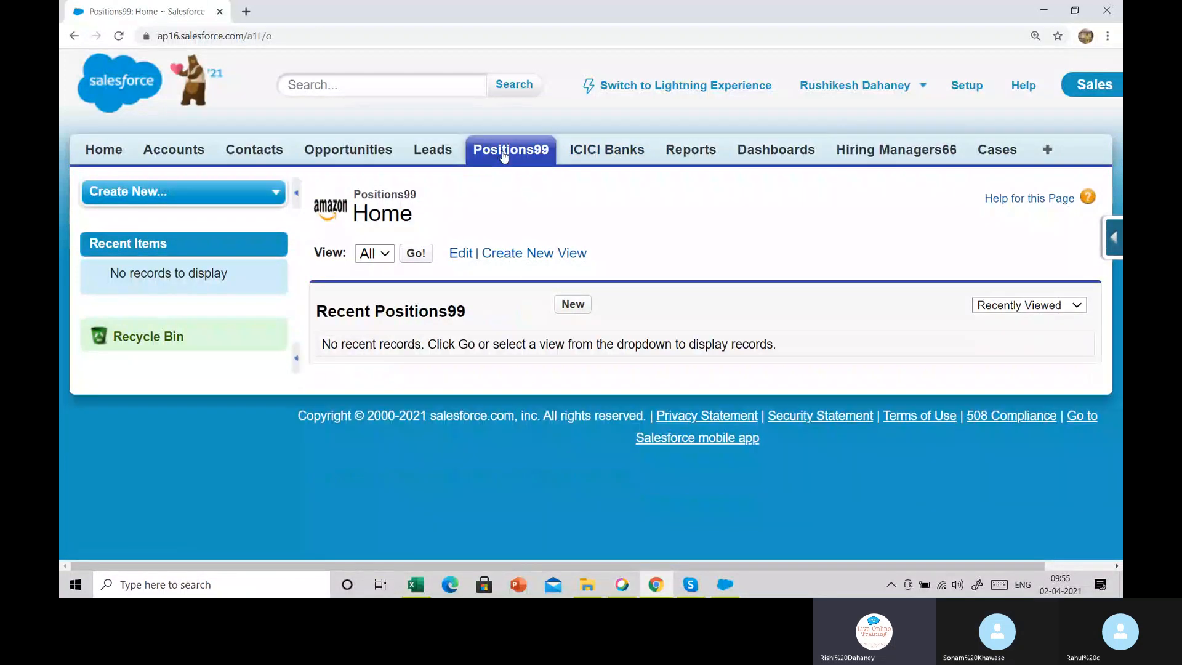
{"action": "left_click", "coordinate": [634, 152]}
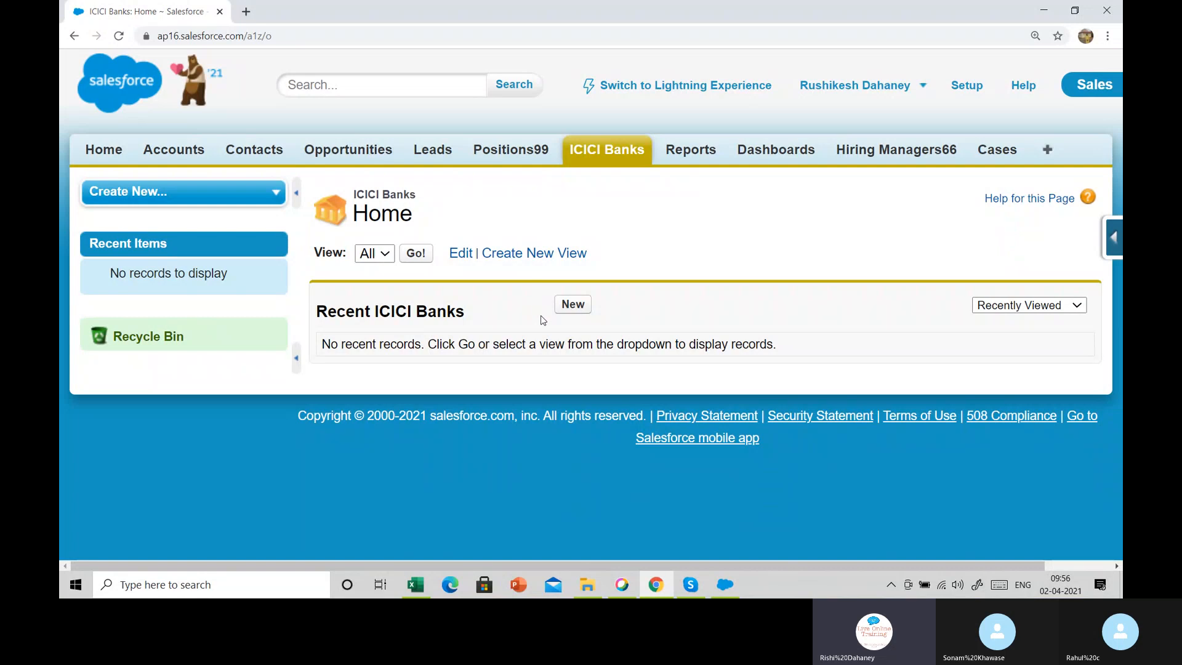
{"action": "left_click", "coordinate": [724, 584]}
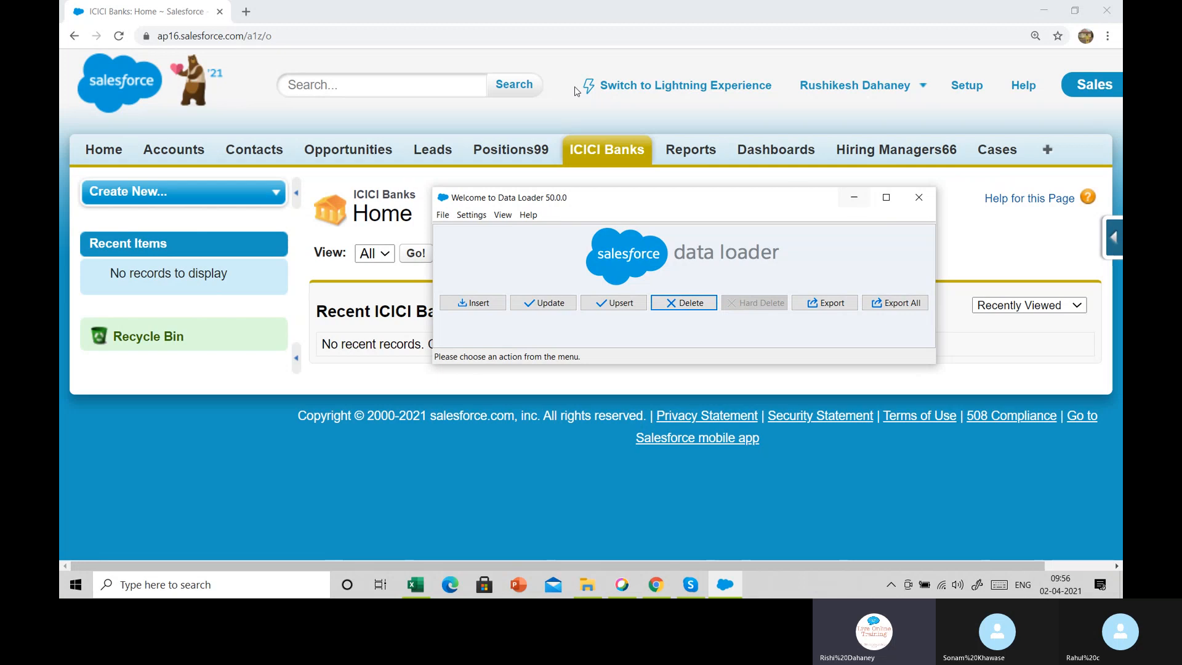
{"action": "left_click", "coordinate": [182, 157]}
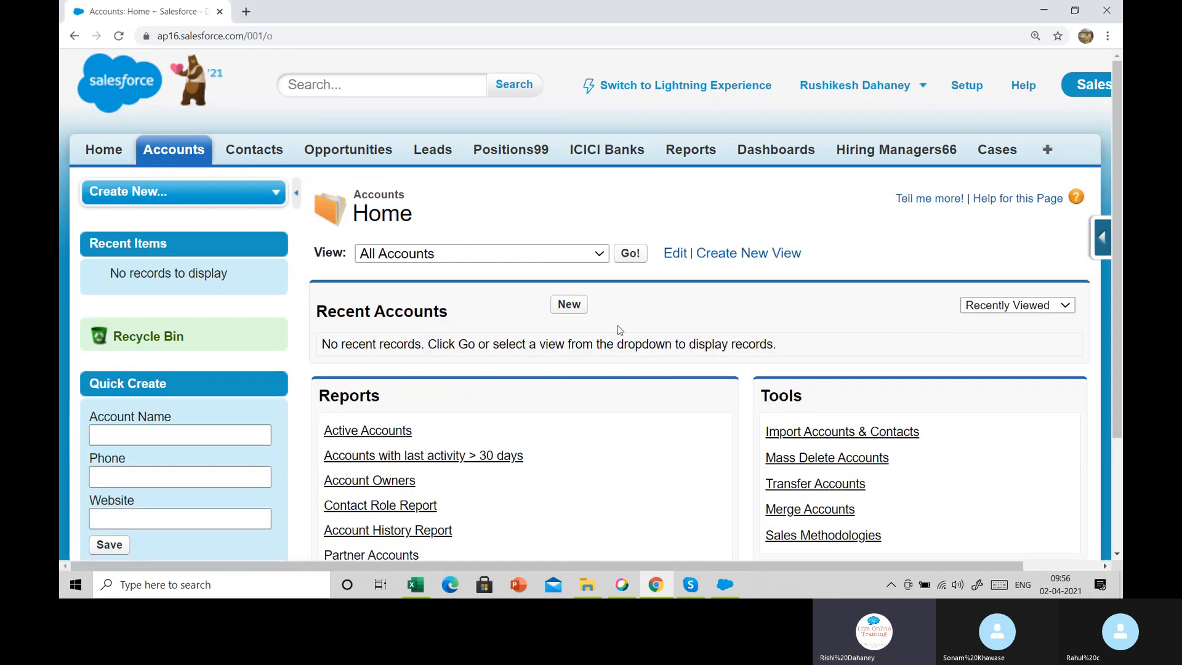
{"action": "left_click", "coordinate": [569, 304]}
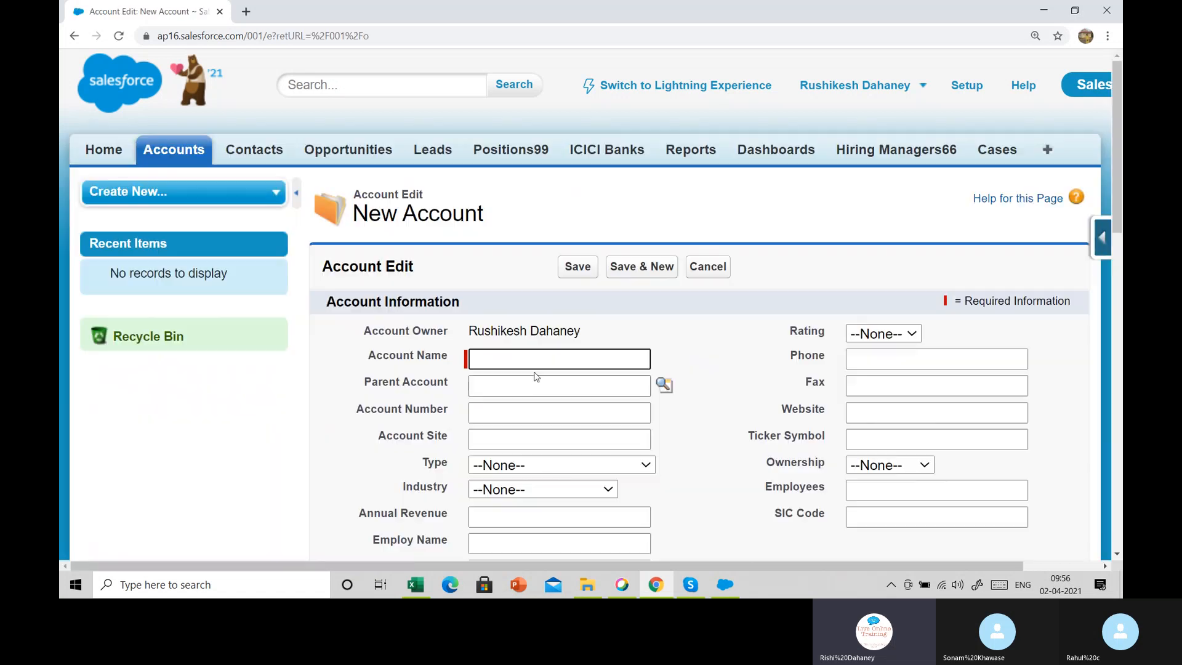
{"action": "left_click", "coordinate": [533, 360]}
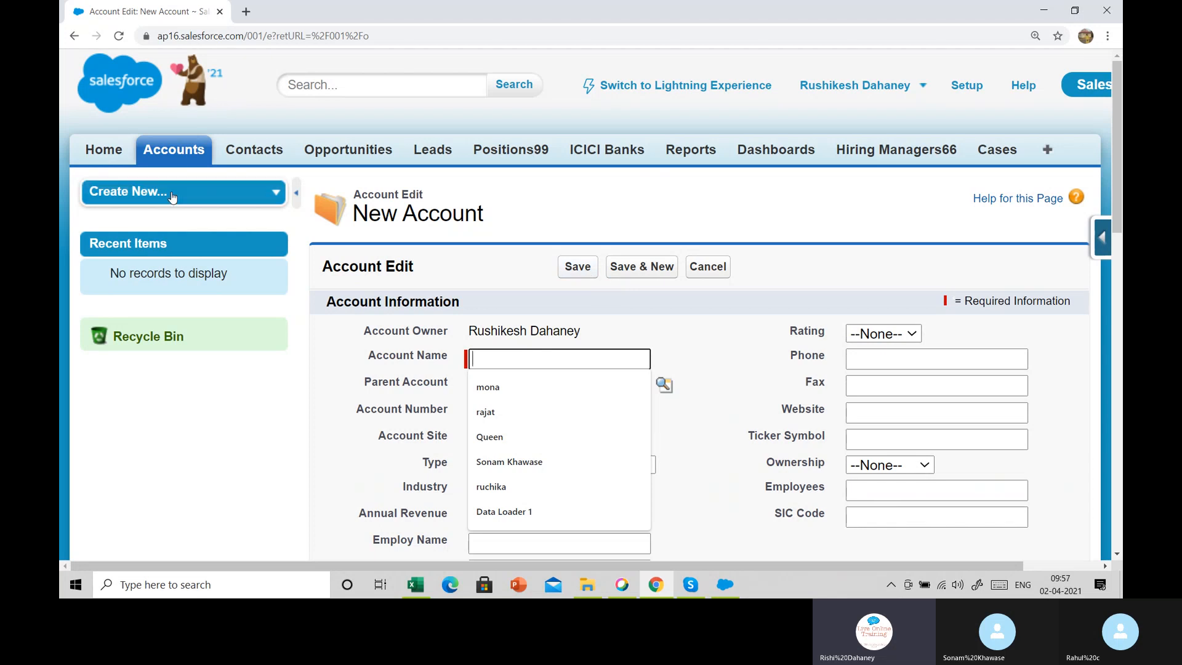
Open the All Accounts list and filter it to account names beginning with O.
{"action": "left_click", "coordinate": [174, 158]}
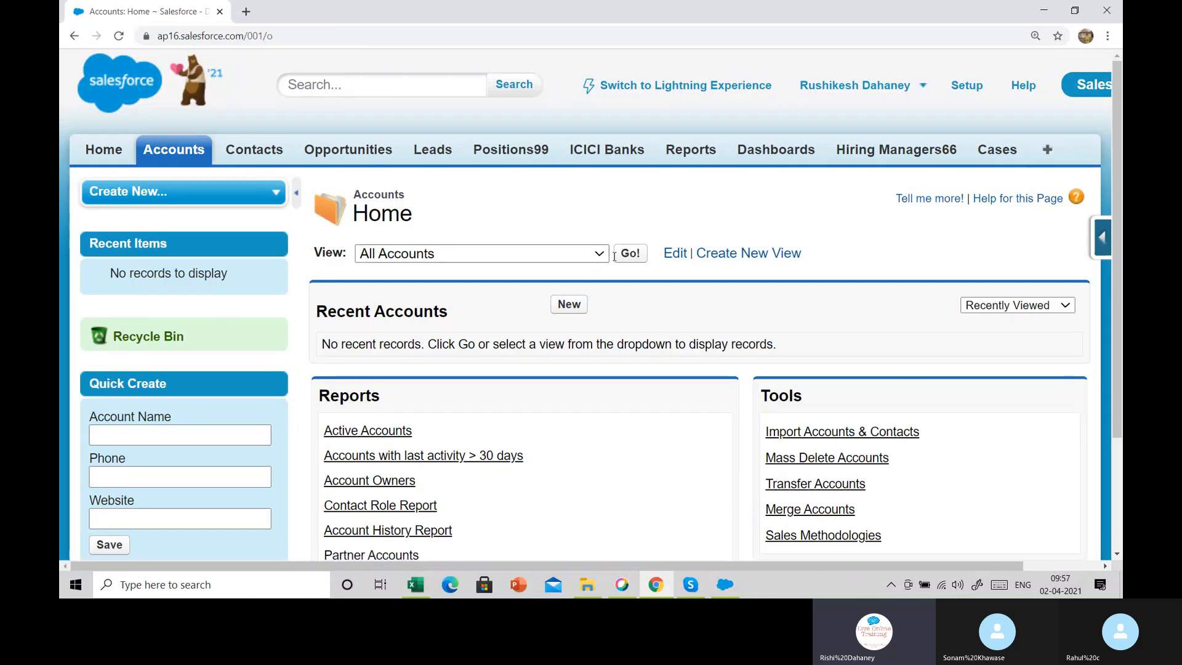
{"action": "left_click", "coordinate": [627, 254]}
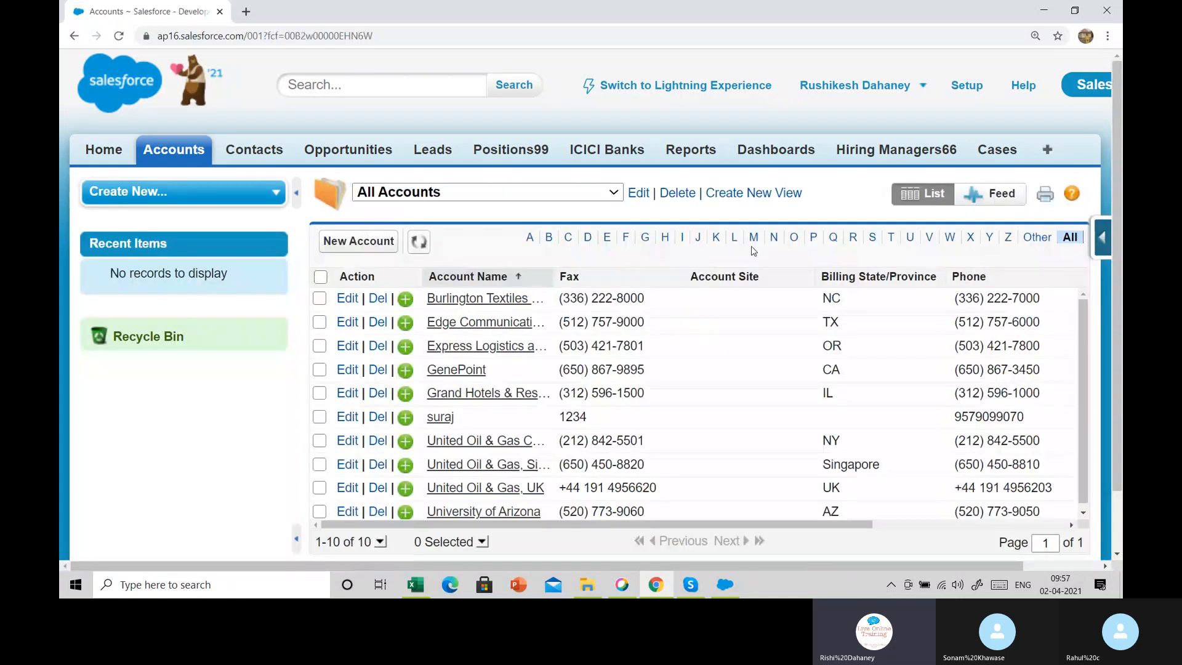
{"action": "left_click", "coordinate": [794, 240]}
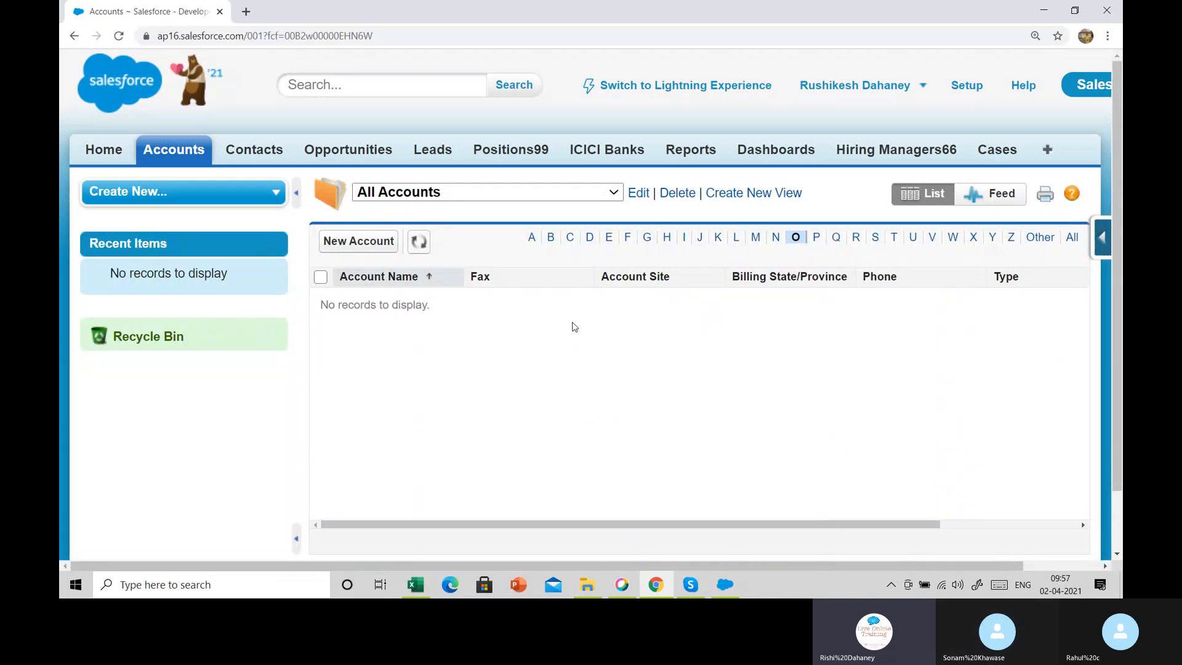
Start a new account and set its Account Name to Orange City Nagapur.
{"action": "left_click", "coordinate": [368, 246]}
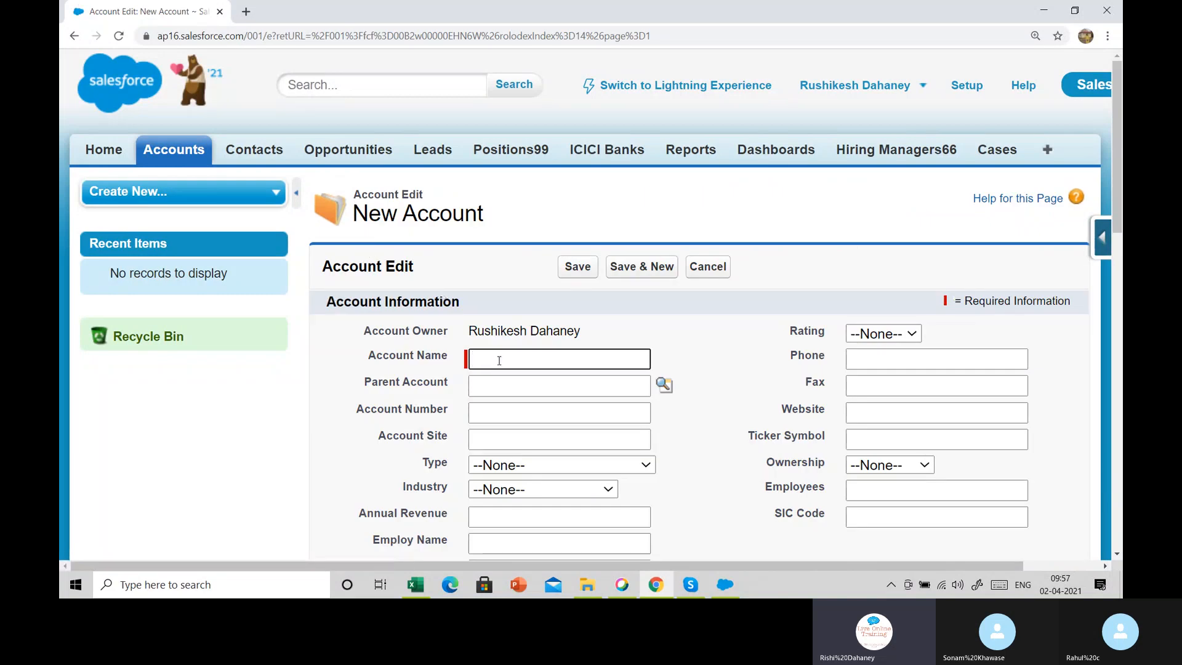
{"action": "type", "text": "Oran"}
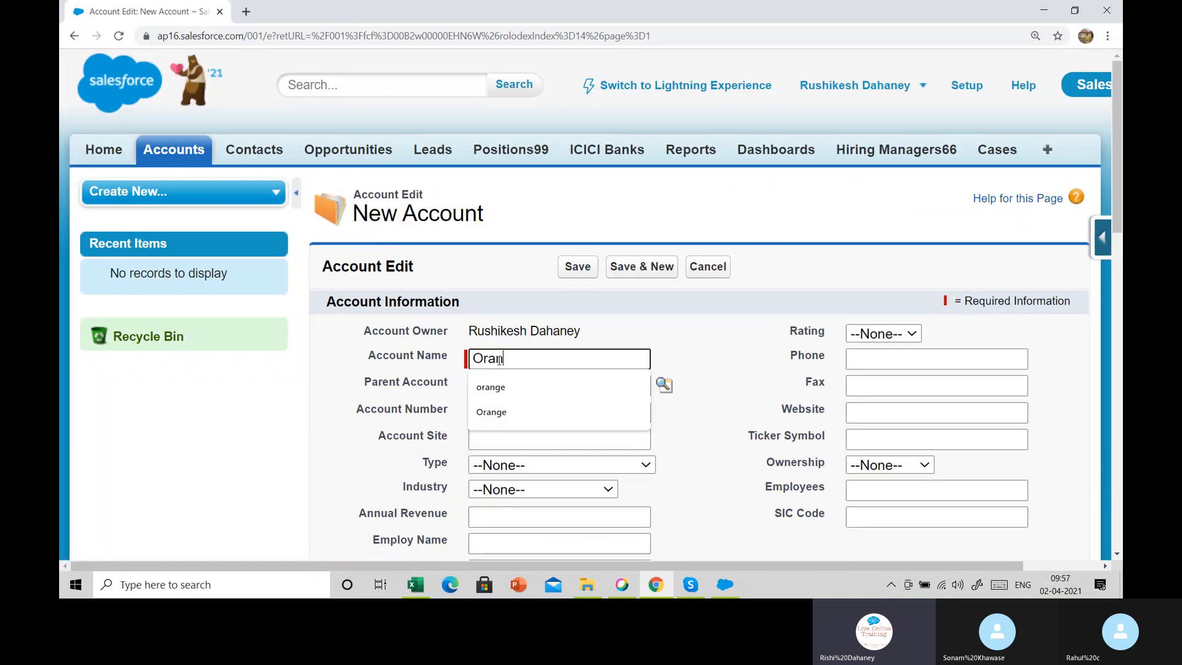
{"action": "type", "text": "ge Ci"}
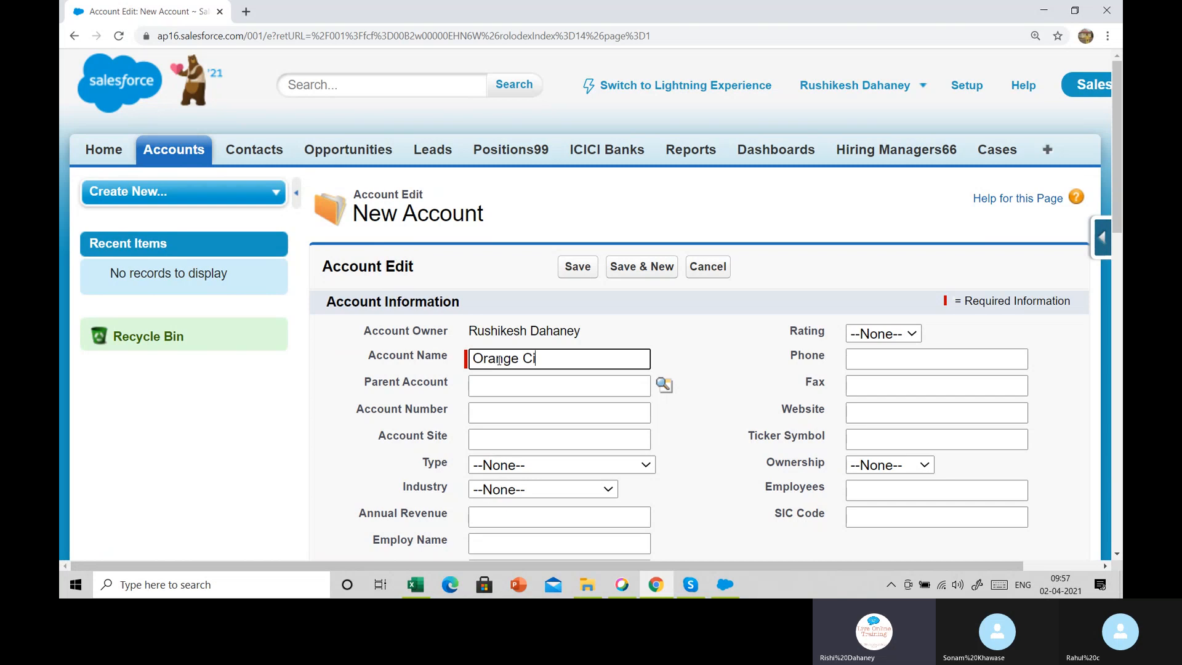
{"action": "type", "text": "ty Nagat"}
{"action": "type", "text": "pur"}
{"action": "key", "text": "Tab"}
Fill in the required Email Id with the saved e-mail suggestion and save the new account.
{"action": "scroll", "coordinate": [651, 358], "scroll_direction": "down", "scroll_amount": 5}
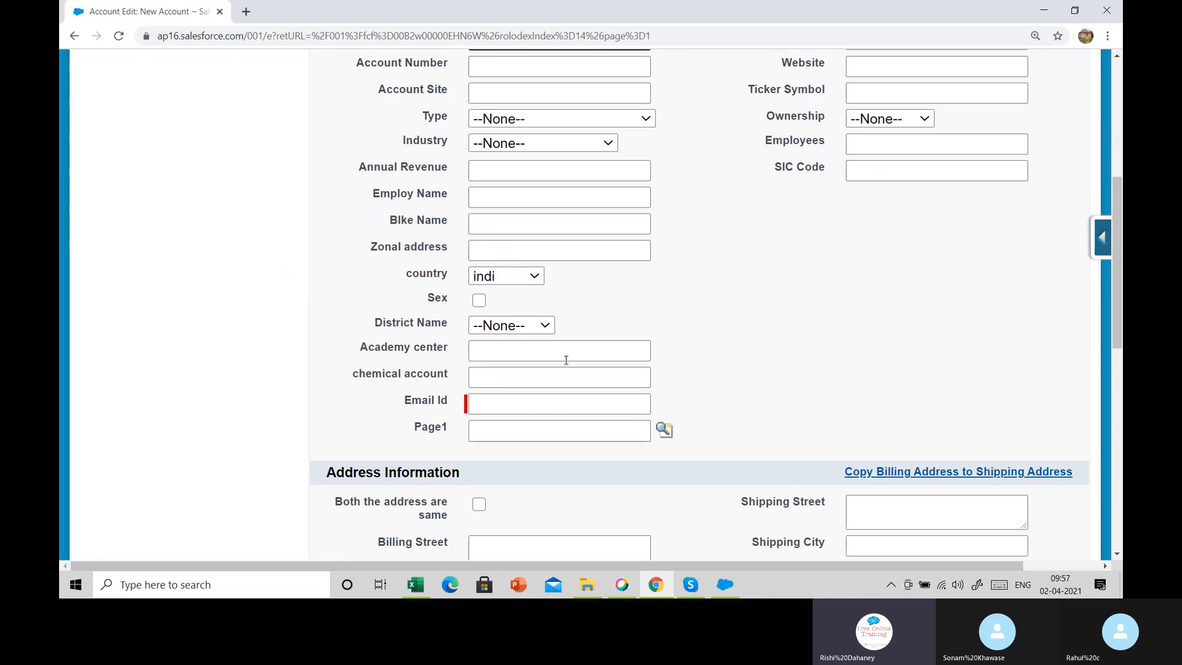
{"action": "left_click", "coordinate": [544, 405]}
{"action": "left_click", "coordinate": [539, 438]}
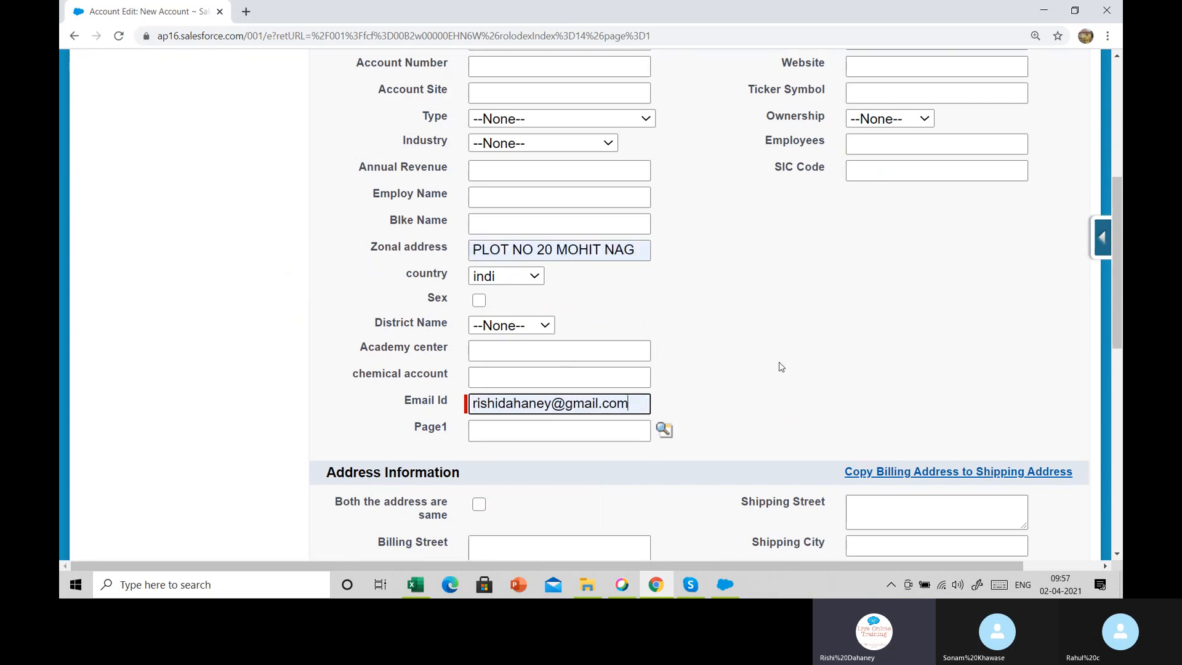
{"action": "scroll", "coordinate": [779, 366], "scroll_direction": "up", "scroll_amount": 5}
{"action": "left_click", "coordinate": [593, 274]}
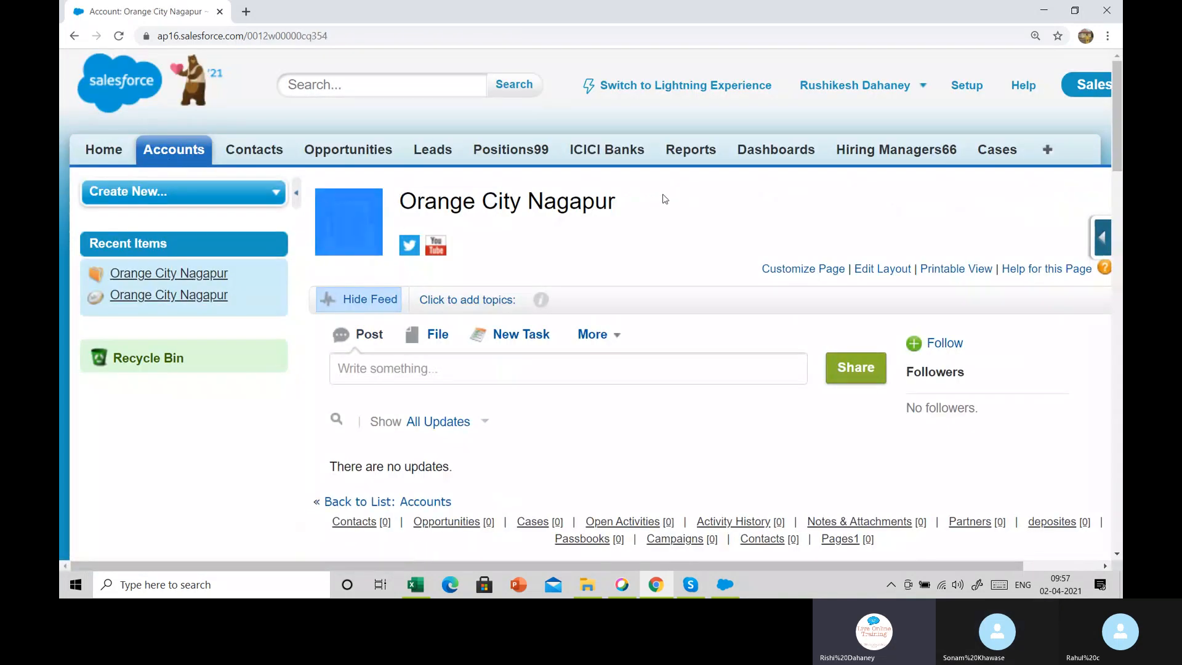
Check the new Orange City Nagapur account in the All Accounts list, filtered to names beginning with O.
{"action": "triple_click", "coordinate": [615, 197]}
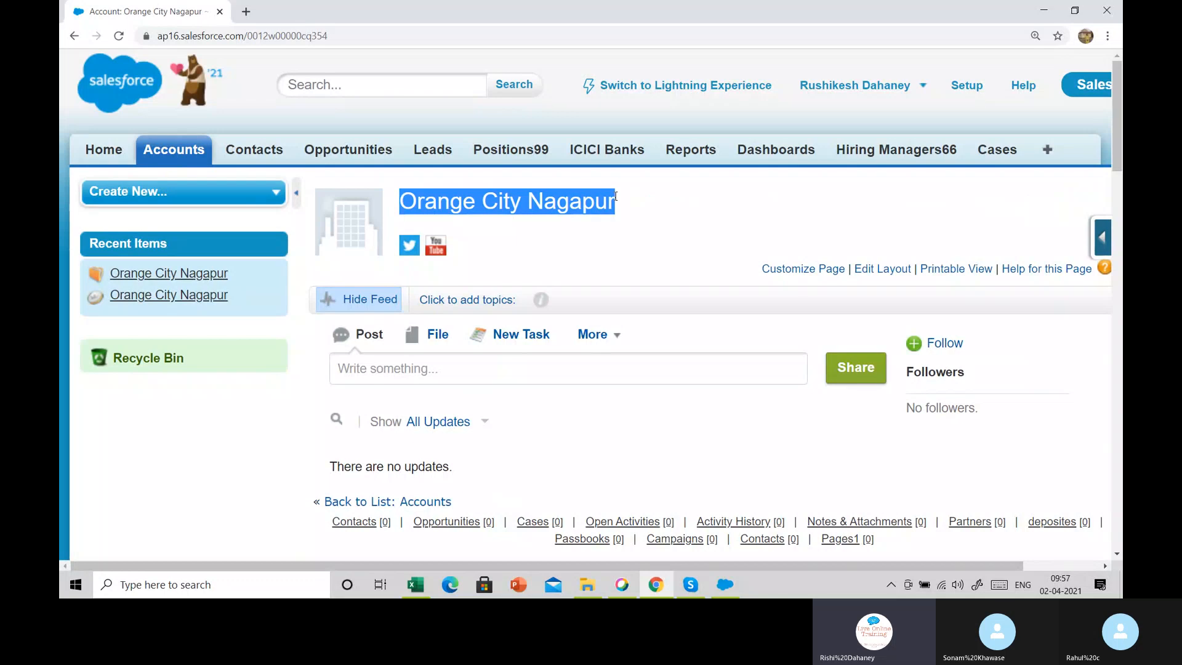
{"action": "left_click", "coordinate": [163, 157]}
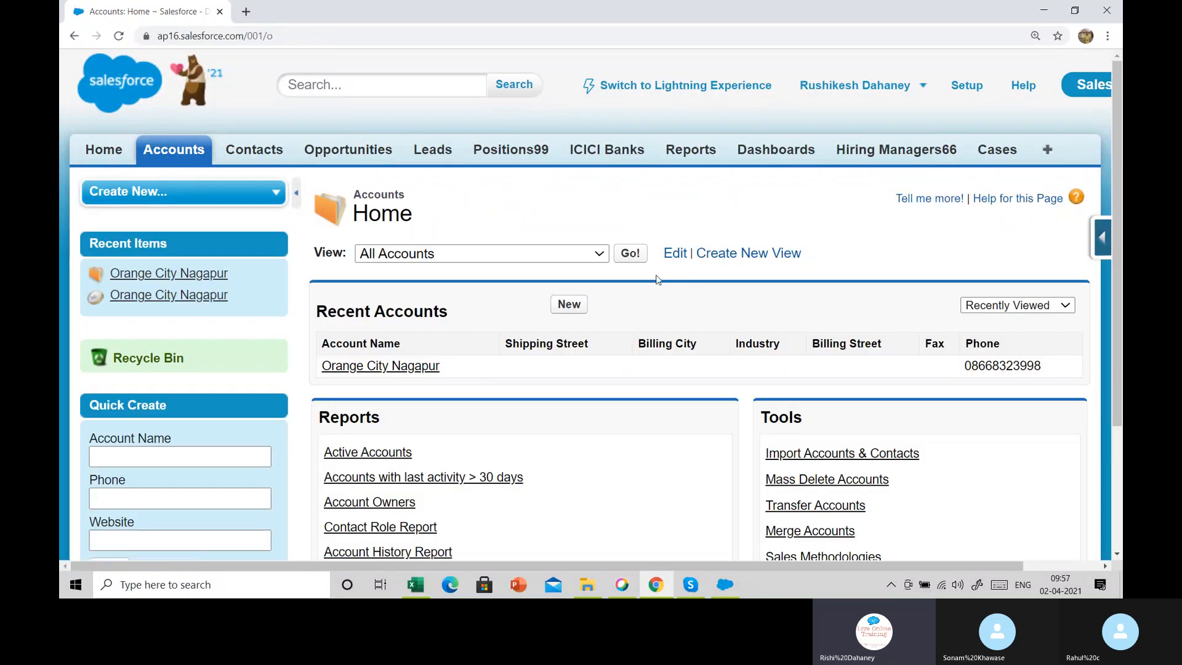
{"action": "left_click", "coordinate": [630, 253]}
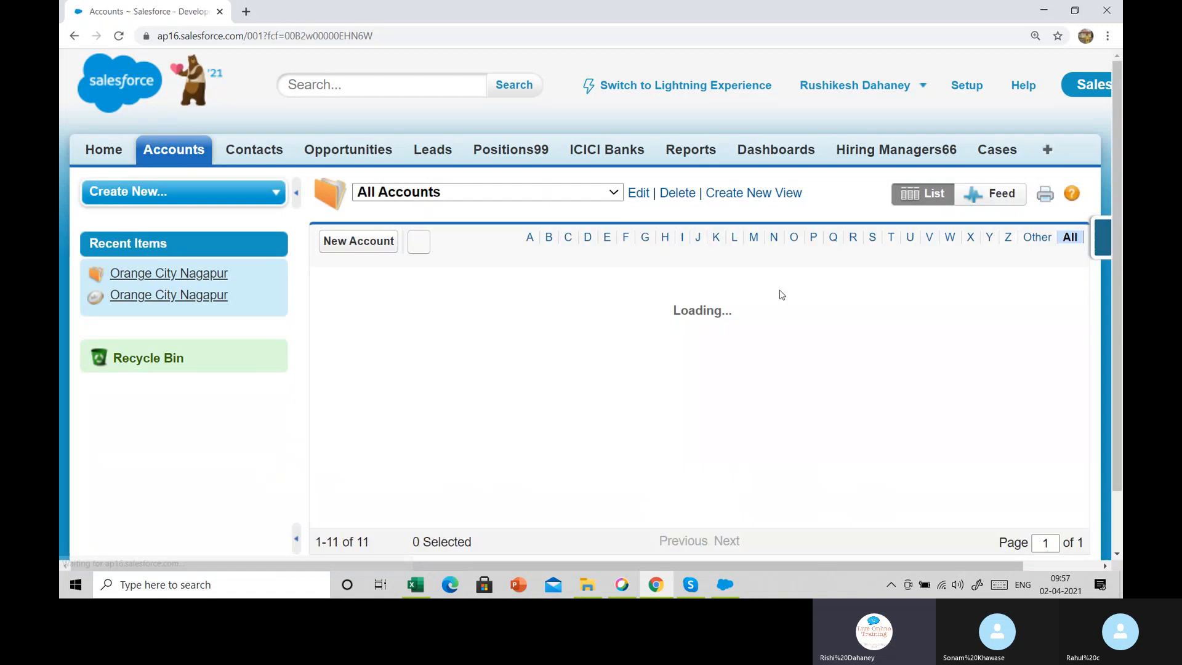
{"action": "left_click", "coordinate": [794, 237]}
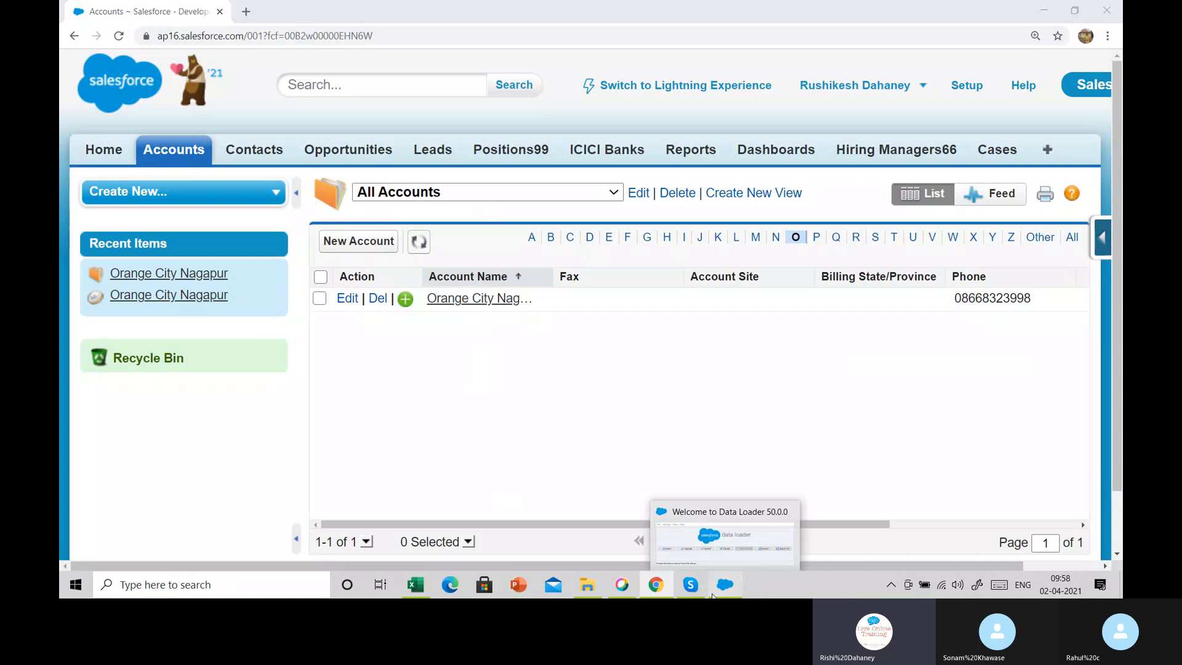
In Data Loader, start an export of the Account object with export_insert.csv in the Morning Batch 9.30 folder as target.
{"action": "left_click_drag", "start_coordinate": [745, 196], "coordinate": [810, 353]}
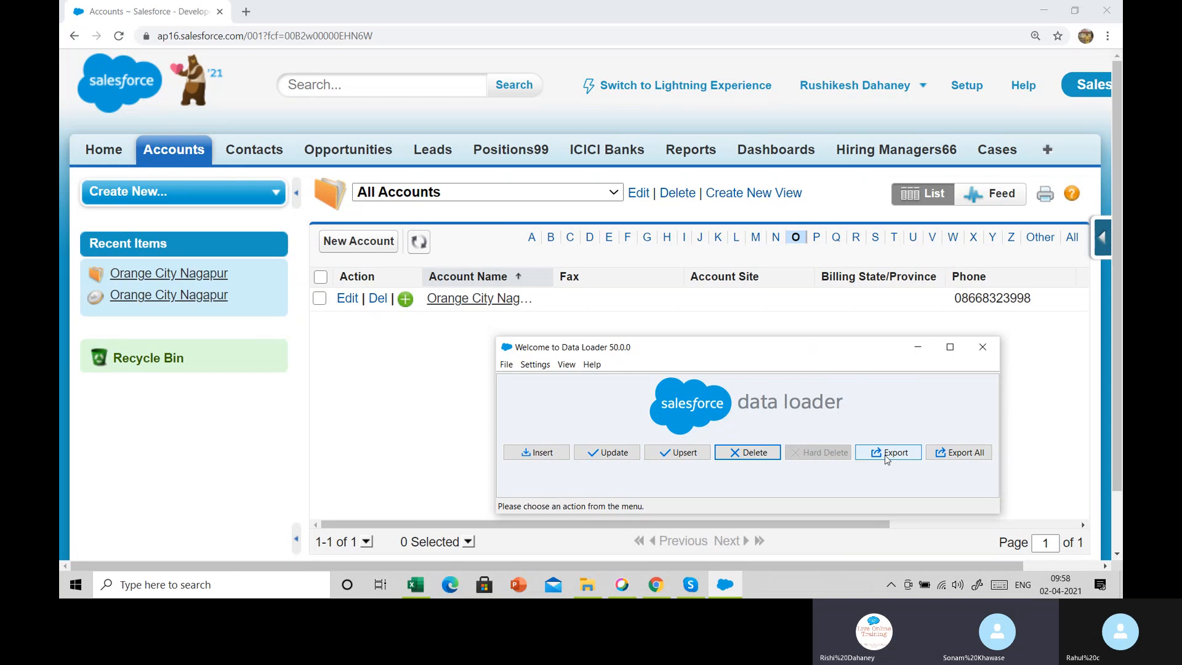
{"action": "left_click", "coordinate": [886, 452]}
{"action": "left_click", "coordinate": [607, 375]}
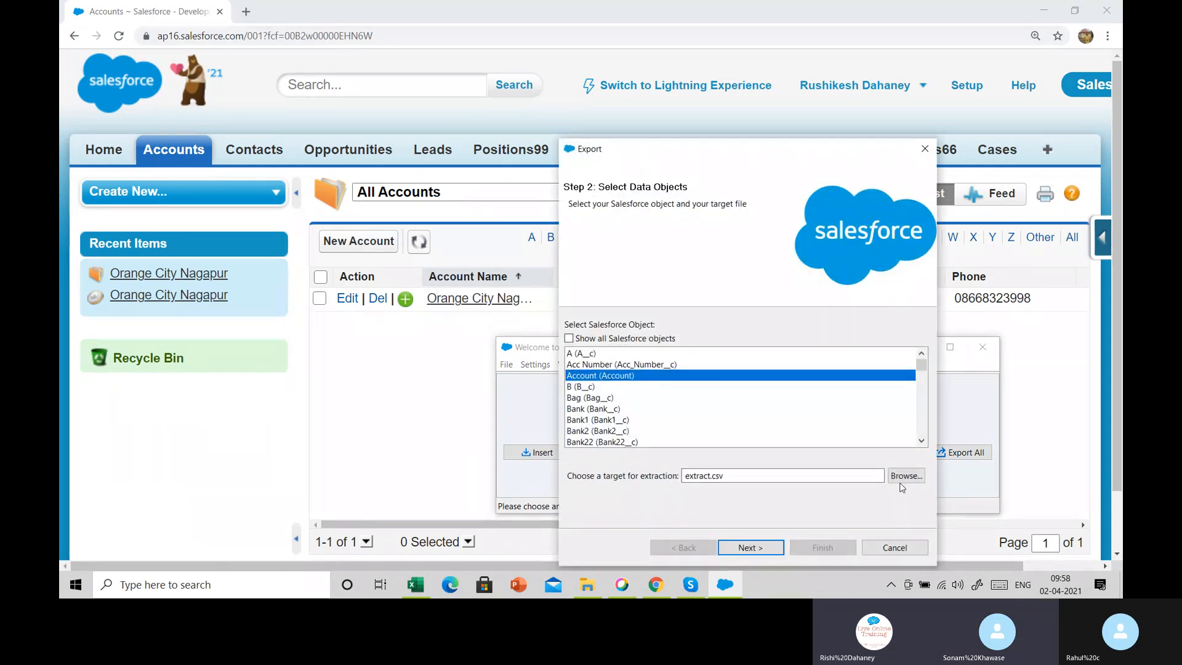
{"action": "left_click", "coordinate": [905, 477]}
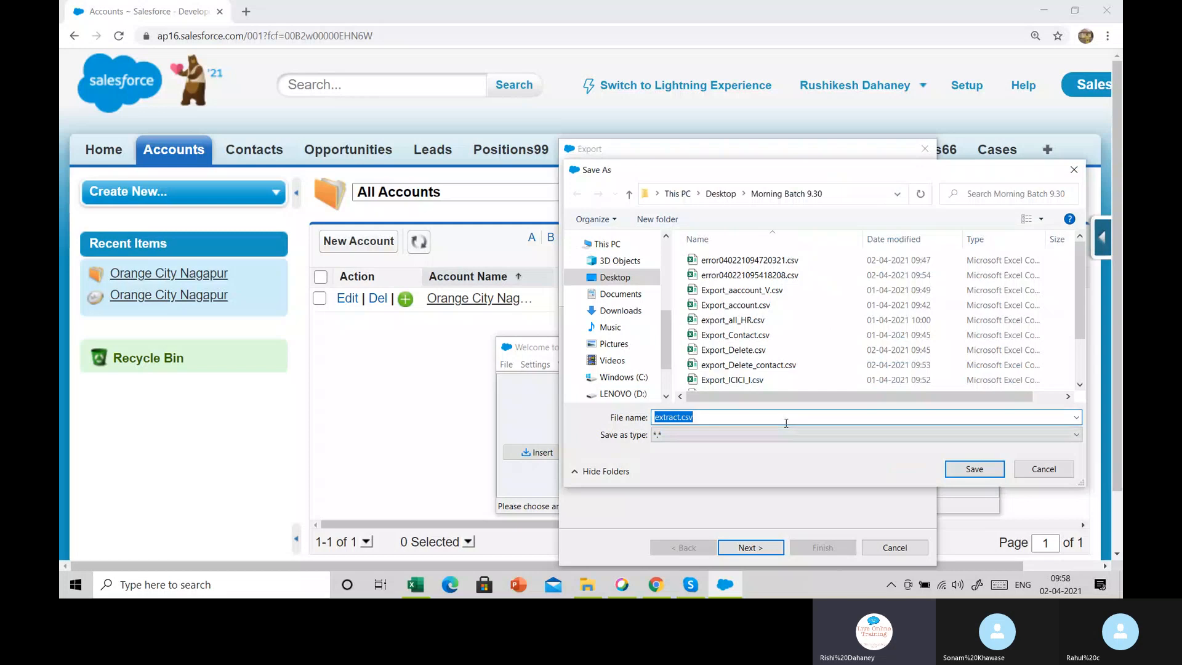
{"action": "type", "text": "export"}
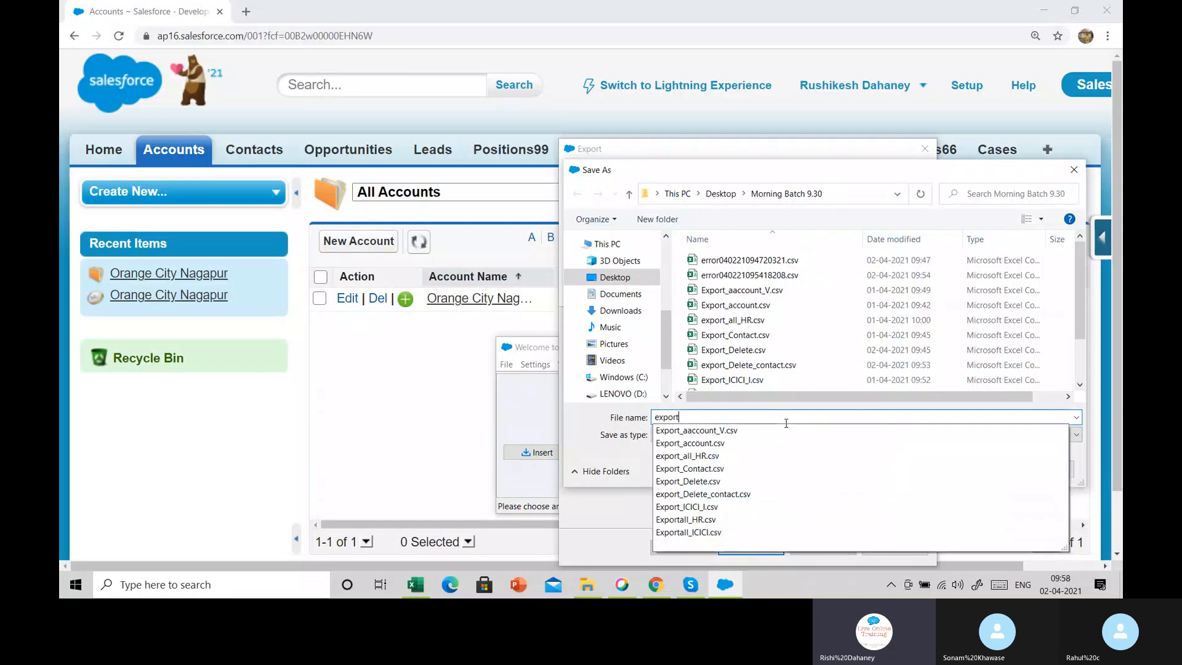
{"action": "type", "text": "_insert"}
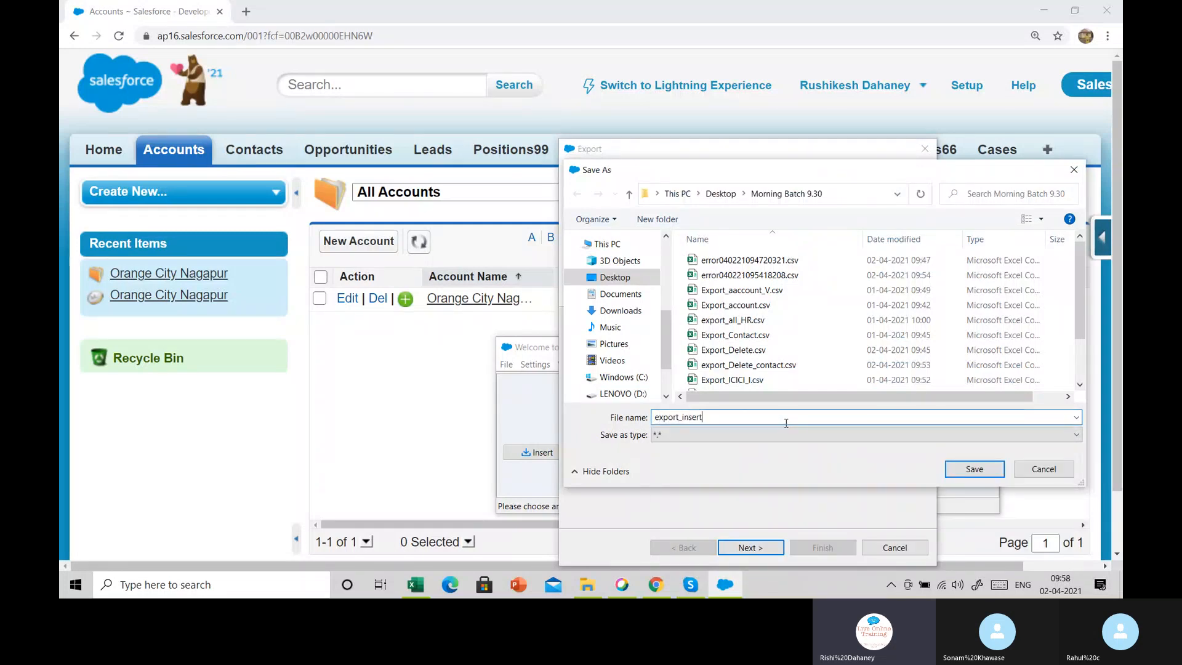
{"action": "type", "text": ".csv"}
{"action": "left_click", "coordinate": [971, 470]}
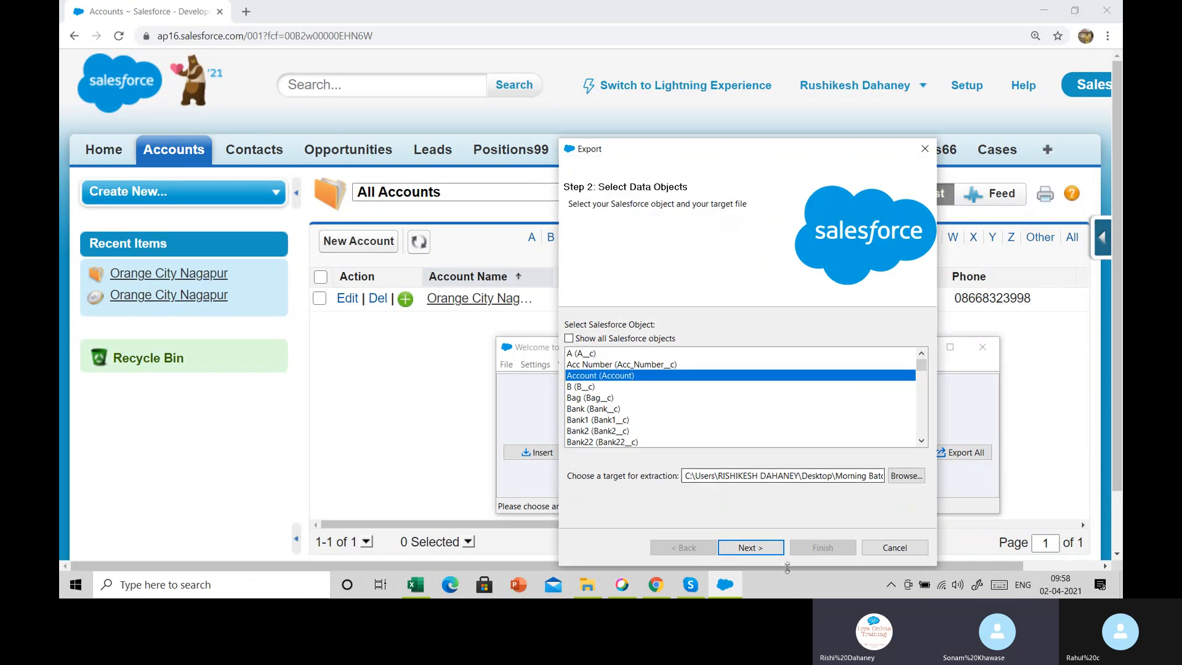
{"action": "left_click", "coordinate": [750, 548]}
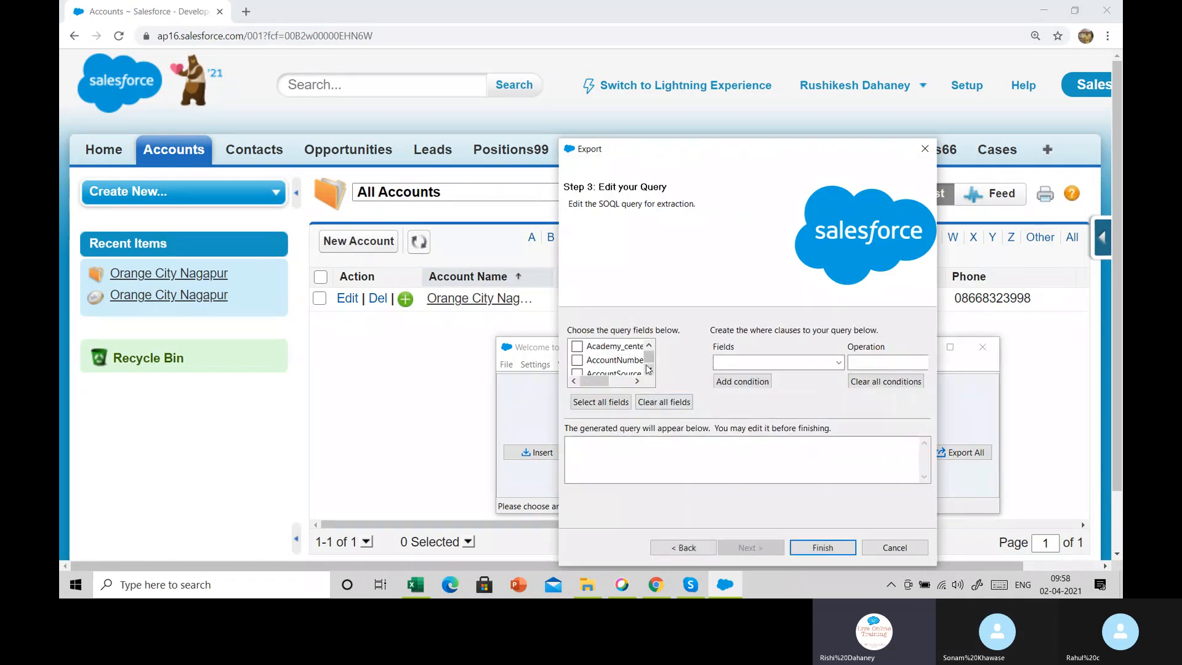
Include the Email_Id__c field in the Account export query.
{"action": "left_click", "coordinate": [650, 370]}
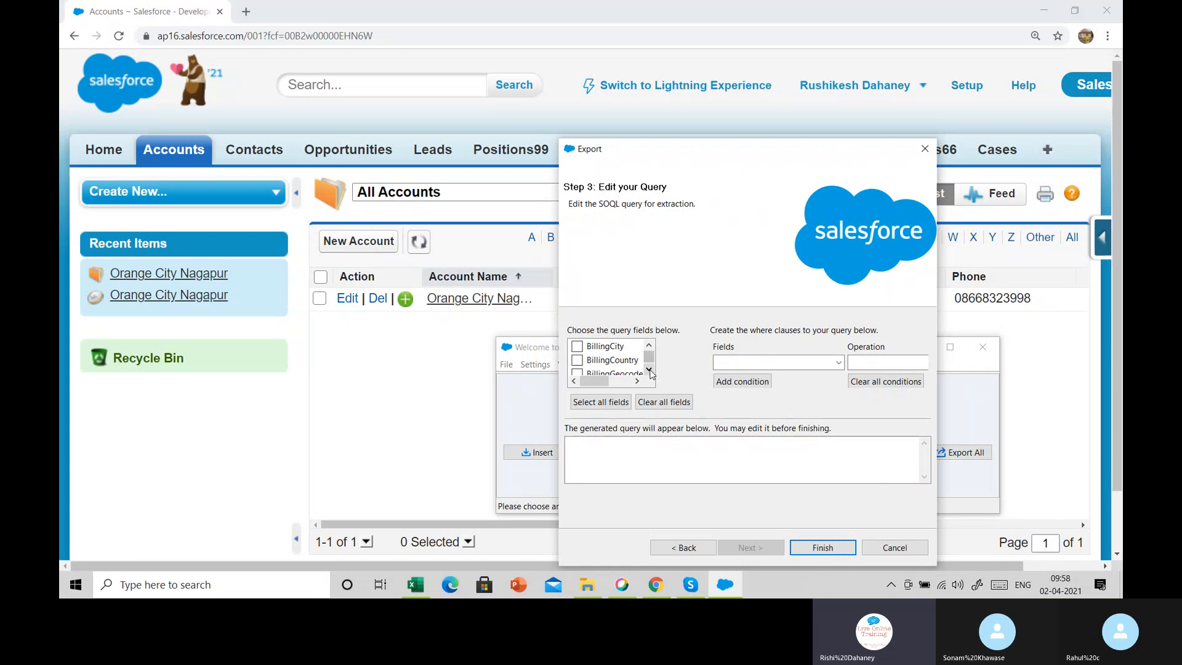
{"action": "left_click", "coordinate": [649, 370]}
{"action": "left_click", "coordinate": [650, 371]}
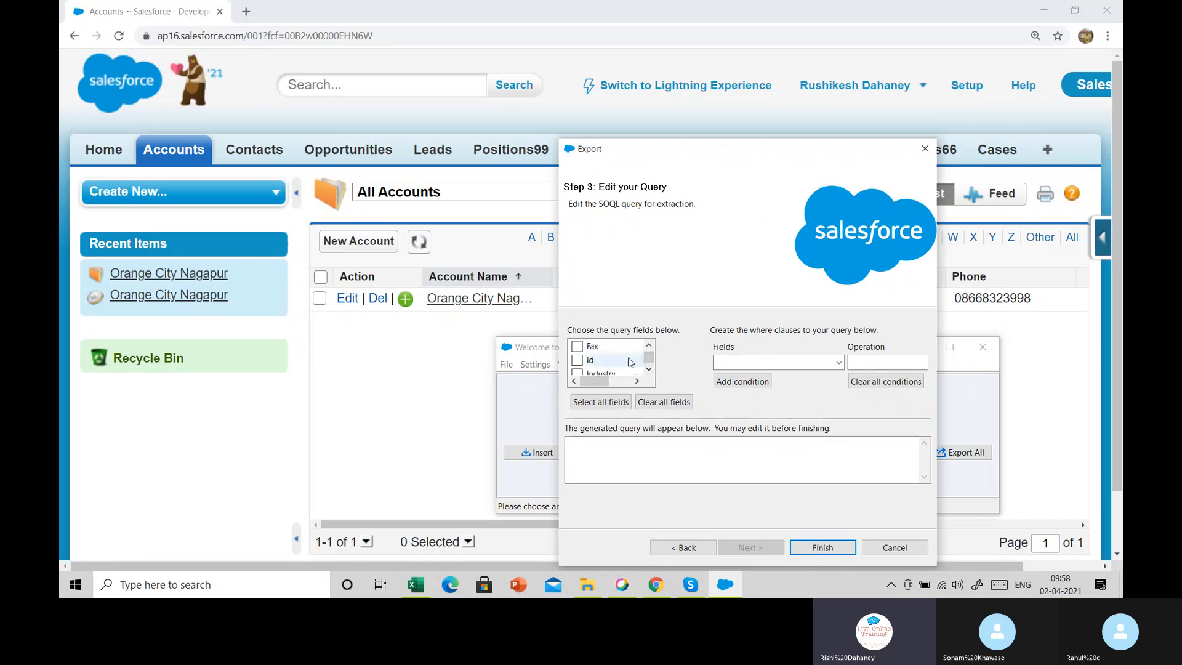
{"action": "scroll", "coordinate": [594, 366], "scroll_direction": "up", "scroll_amount": 2}
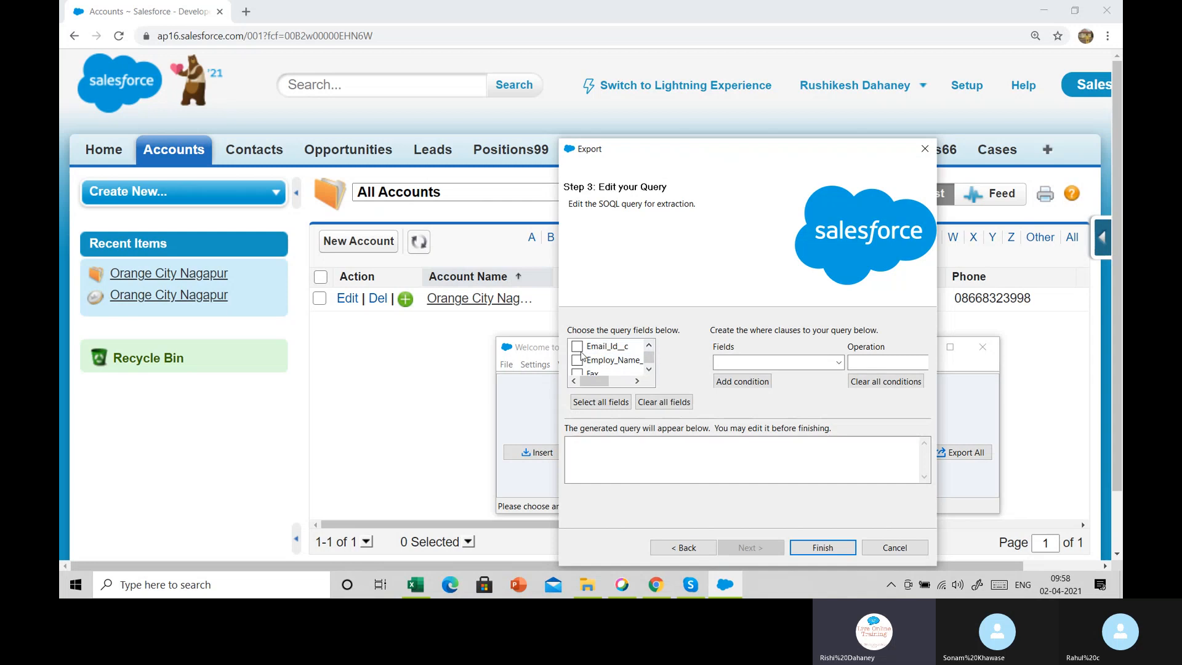
{"action": "left_click", "coordinate": [577, 346]}
Add the account's Name field to the export query.
{"action": "left_click", "coordinate": [649, 370]}
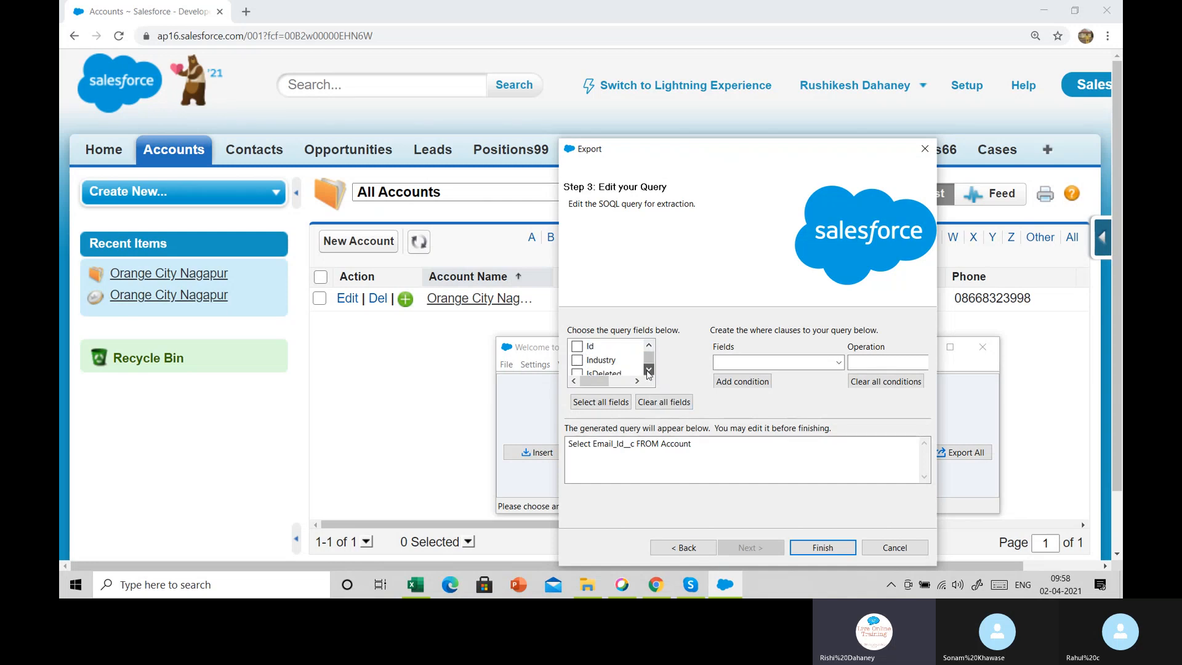
{"action": "left_click", "coordinate": [649, 370]}
{"action": "left_click", "coordinate": [649, 371]}
{"action": "left_click", "coordinate": [649, 370]}
{"action": "left_click", "coordinate": [649, 370]}
{"action": "left_click", "coordinate": [649, 370]}
{"action": "left_click", "coordinate": [649, 370]}
{"action": "left_click", "coordinate": [649, 370]}
{"action": "left_click", "coordinate": [649, 370]}
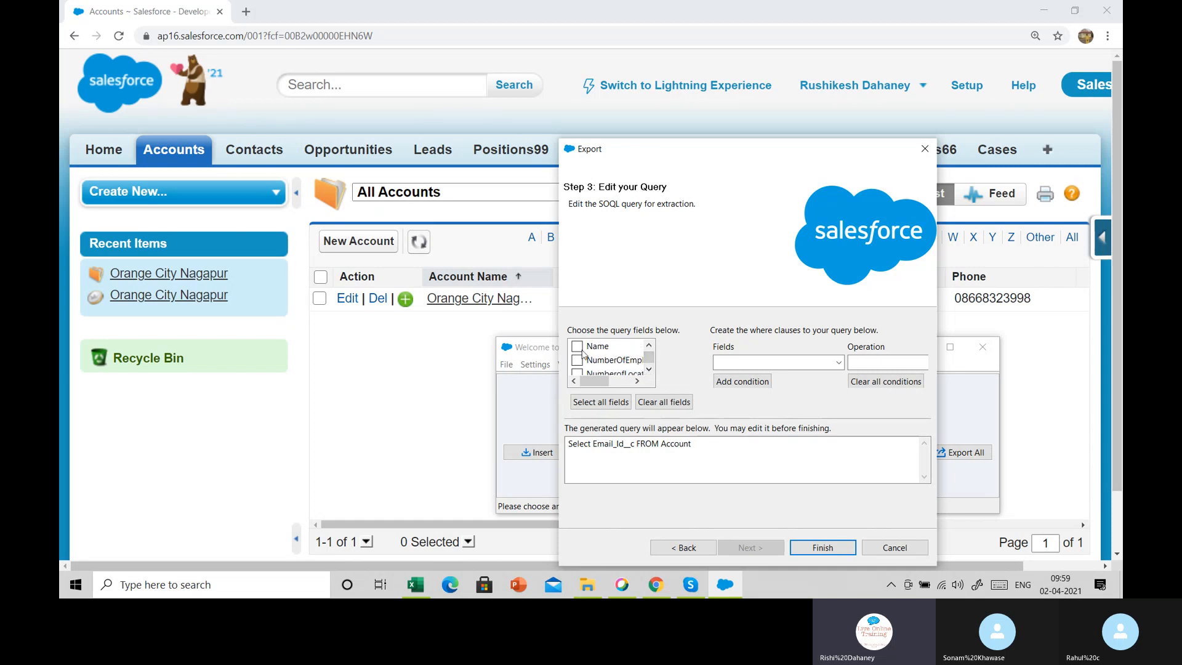
{"action": "left_click", "coordinate": [577, 346]}
Add the Phone field to the export query and review the generated SOQL statement.
{"action": "left_click", "coordinate": [649, 370]}
{"action": "left_click", "coordinate": [649, 371]}
{"action": "left_click", "coordinate": [649, 370]}
{"action": "left_click", "coordinate": [649, 370]}
{"action": "left_click", "coordinate": [649, 370]}
{"action": "left_click", "coordinate": [649, 370]}
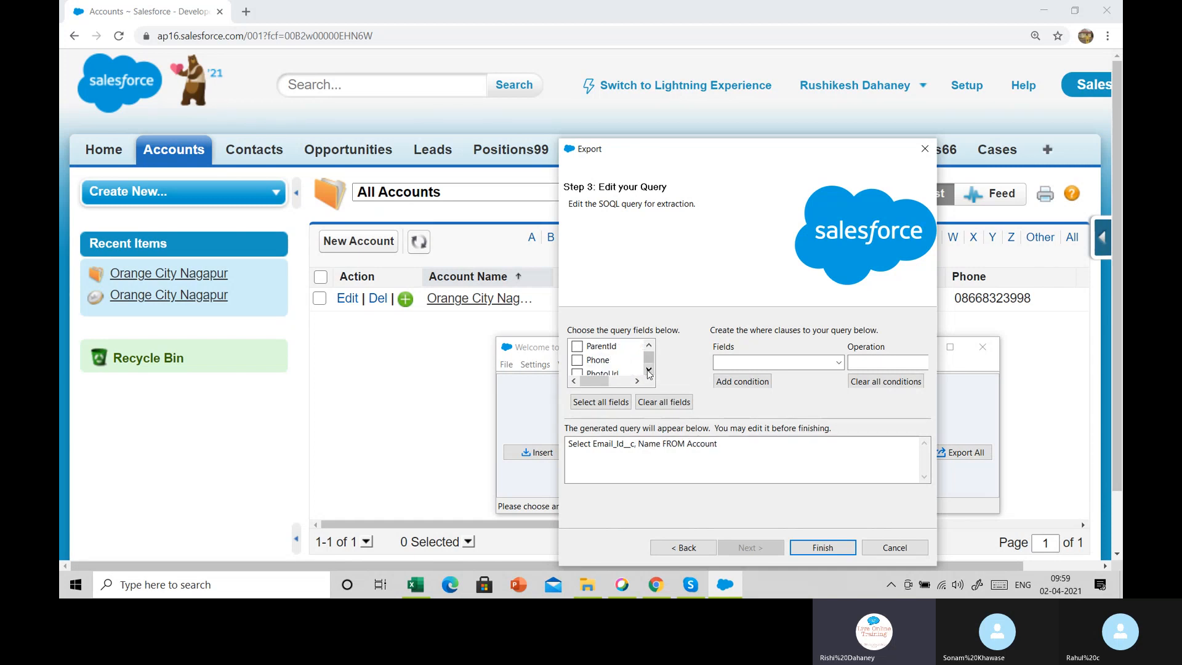
{"action": "left_click", "coordinate": [649, 370]}
{"action": "left_click", "coordinate": [578, 347]}
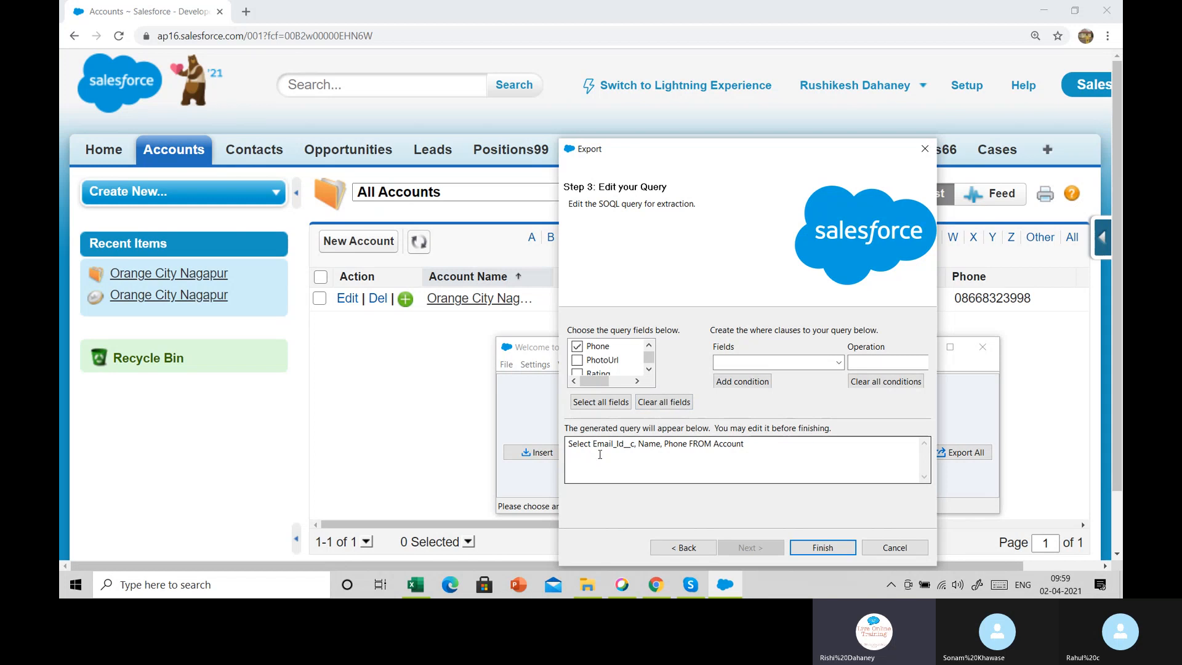
{"action": "left_click_drag", "start_coordinate": [588, 444], "coordinate": [745, 445]}
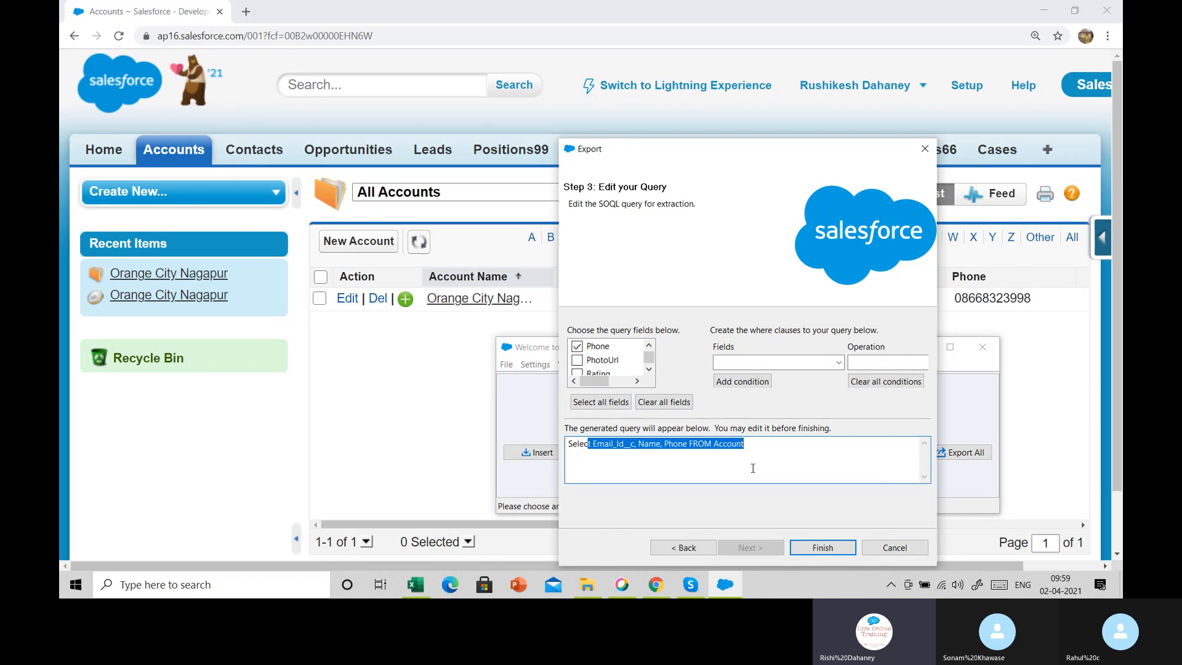
{"action": "left_click", "coordinate": [769, 463]}
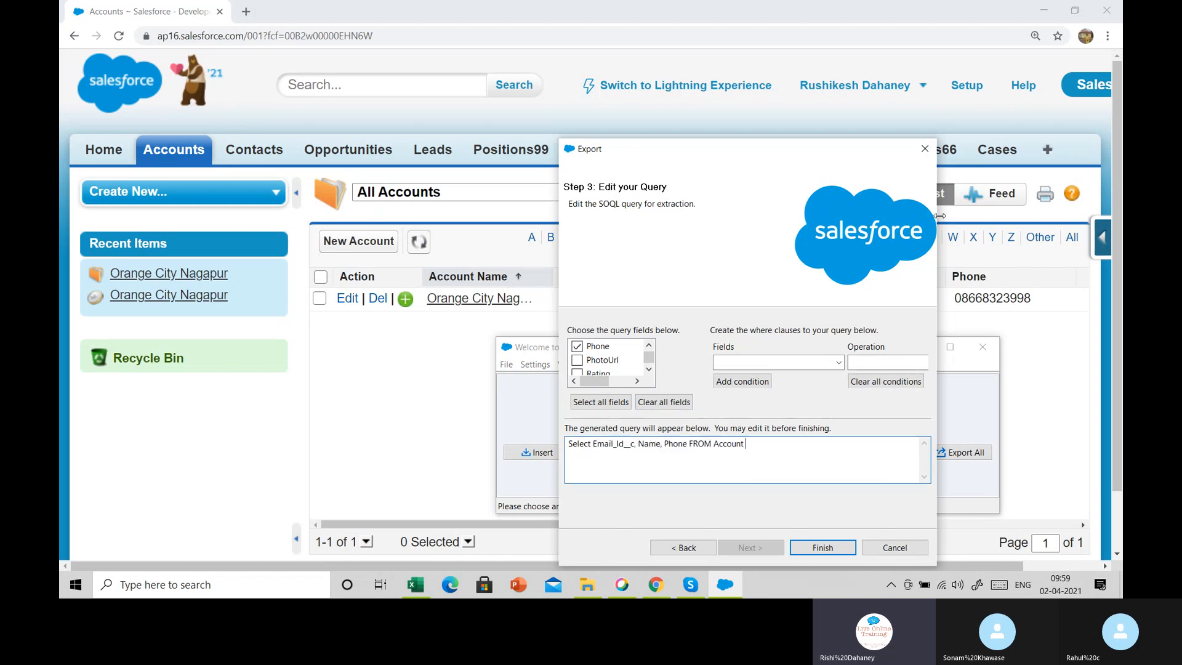
Widen the export dialog and add a where condition for Name starts with o.
{"action": "left_click_drag", "start_coordinate": [935, 217], "coordinate": [1043, 216]}
{"action": "left_click_drag", "start_coordinate": [869, 153], "coordinate": [792, 105]}
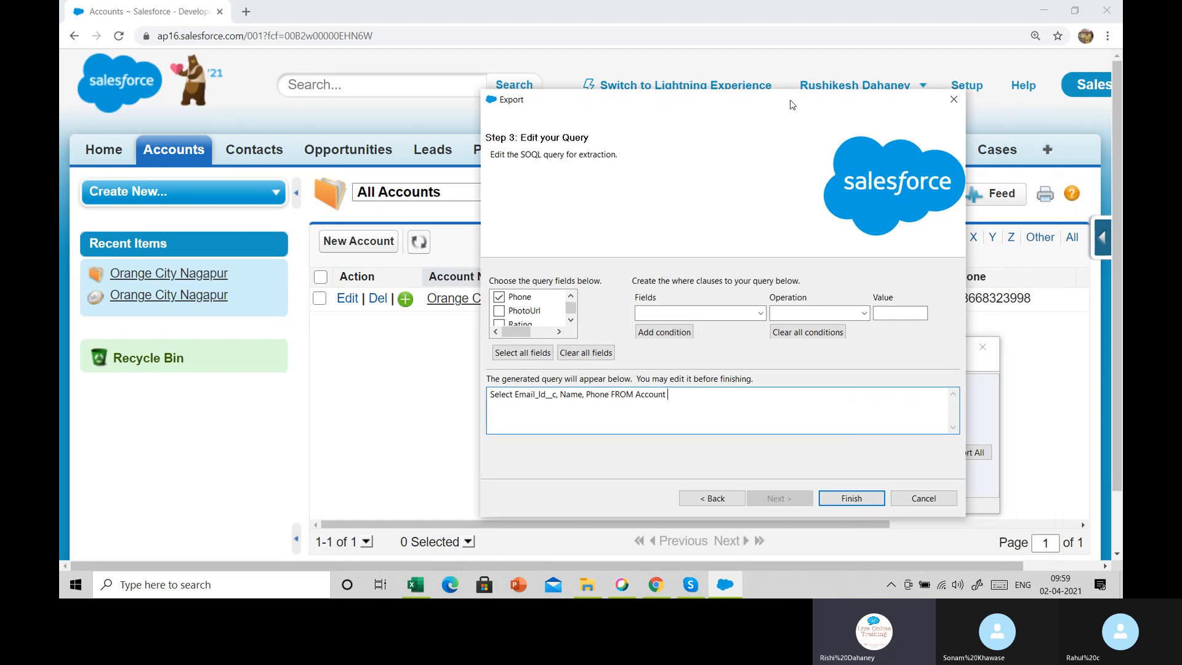
{"action": "left_click", "coordinate": [760, 315]}
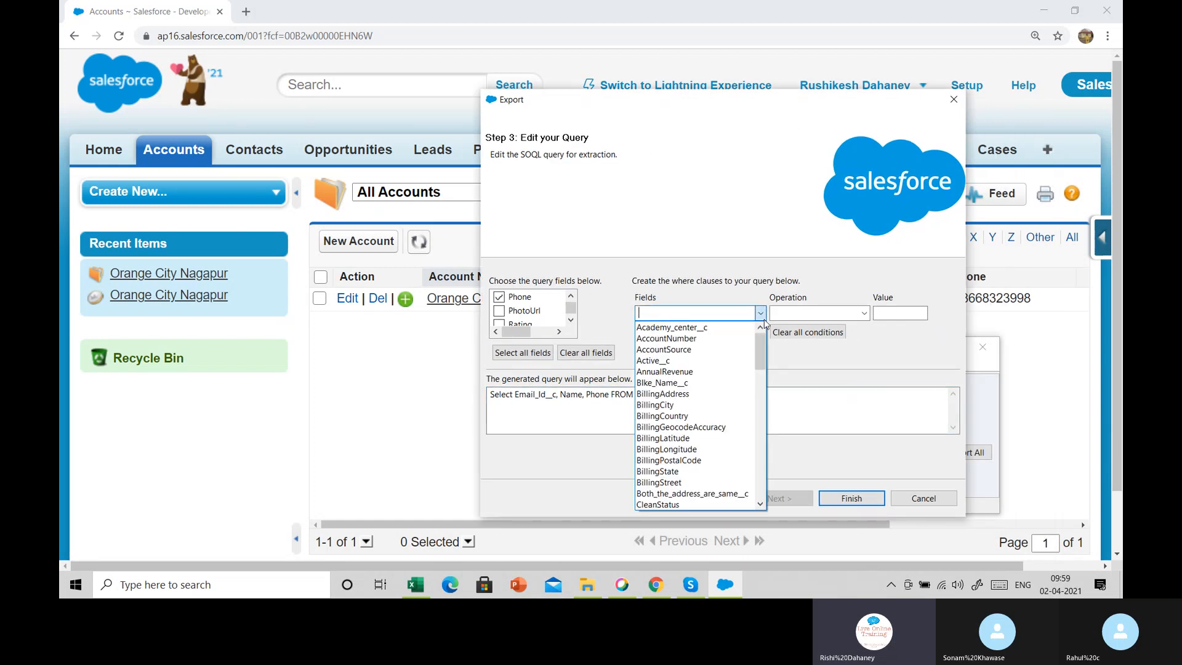
{"action": "type", "text": "na"}
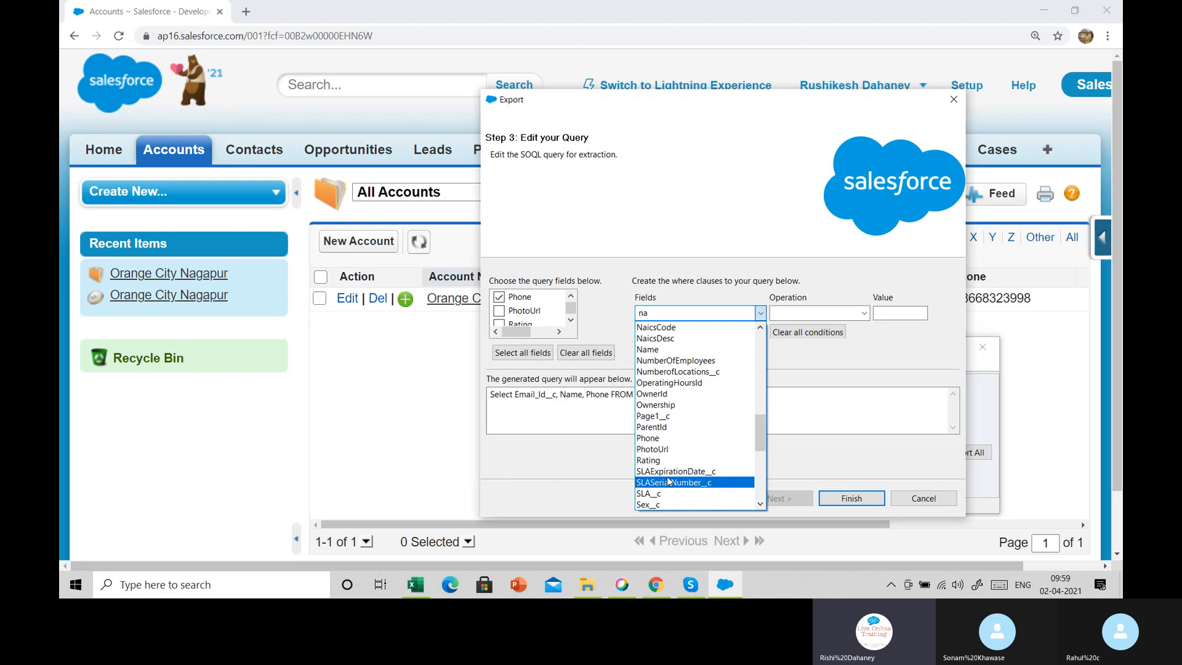
{"action": "left_click", "coordinate": [649, 351]}
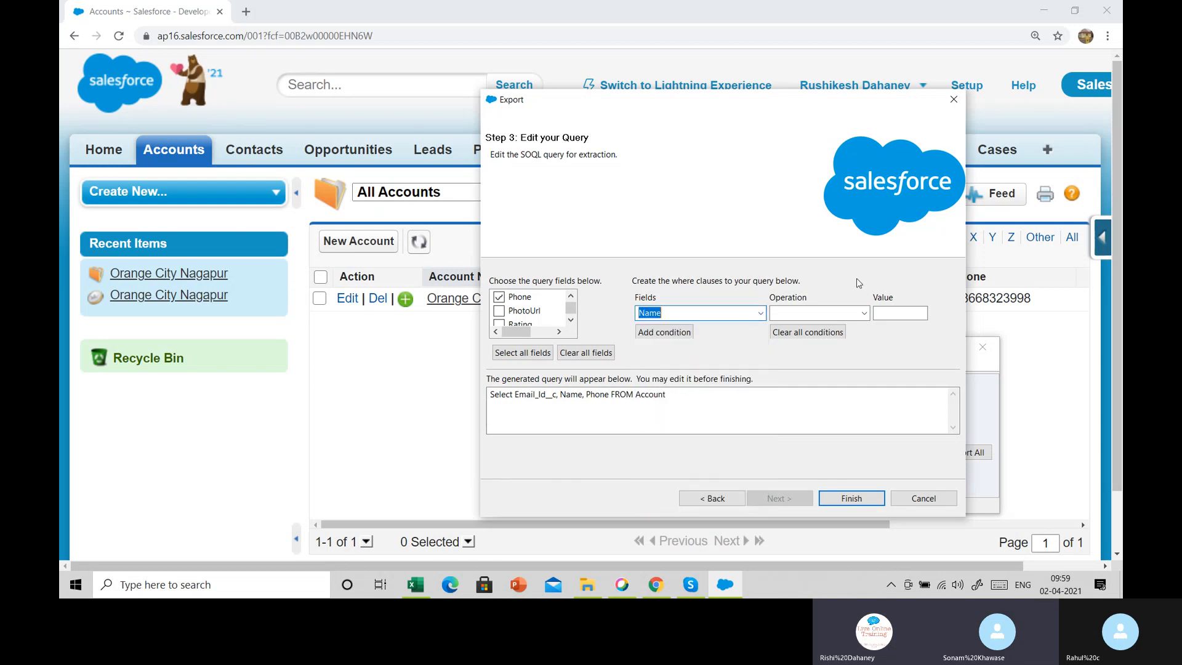
{"action": "left_click", "coordinate": [864, 313]}
{"action": "left_click", "coordinate": [824, 364]}
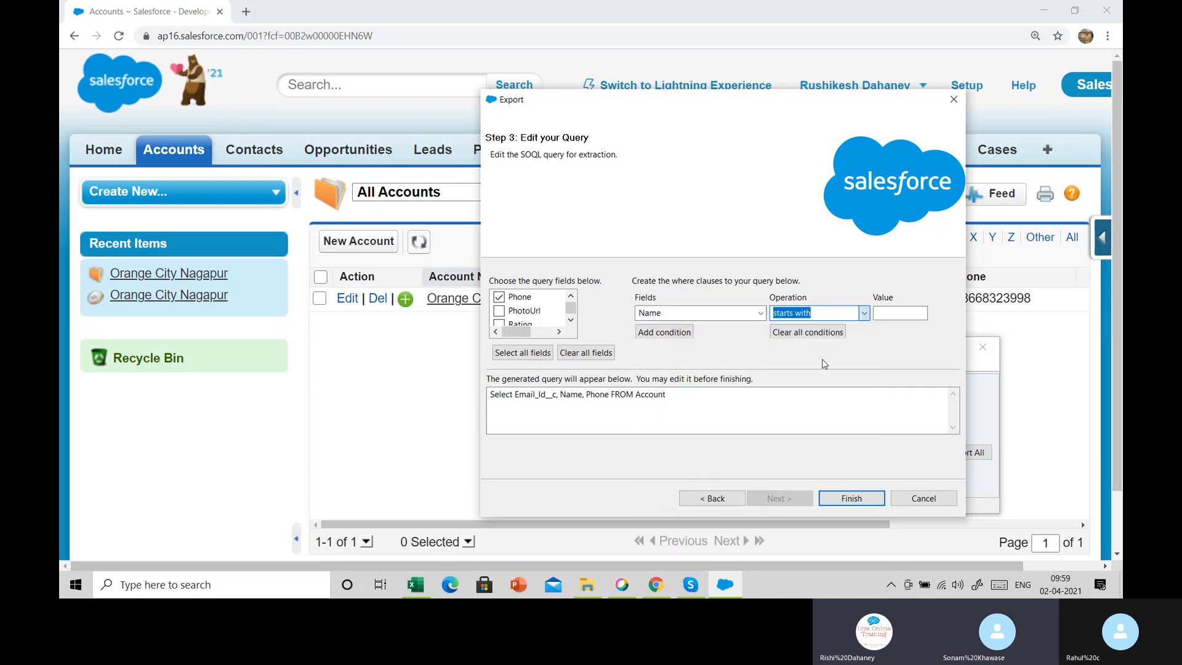
{"action": "left_click", "coordinate": [892, 315]}
{"action": "type", "text": "o"}
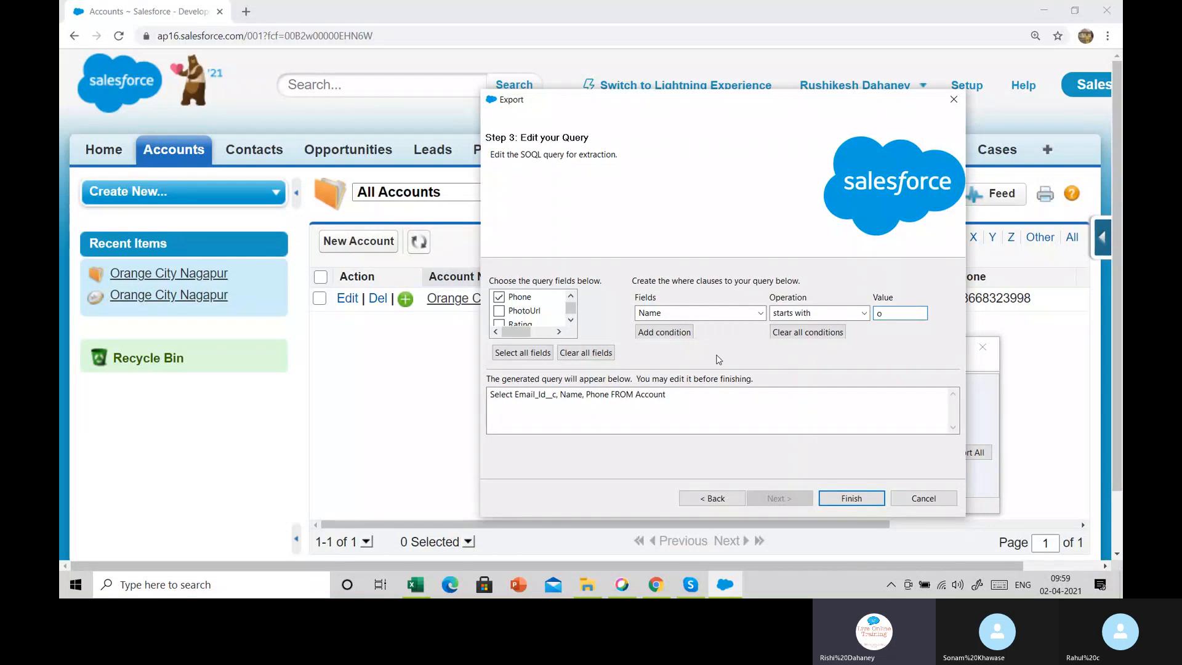
{"action": "left_click", "coordinate": [678, 335]}
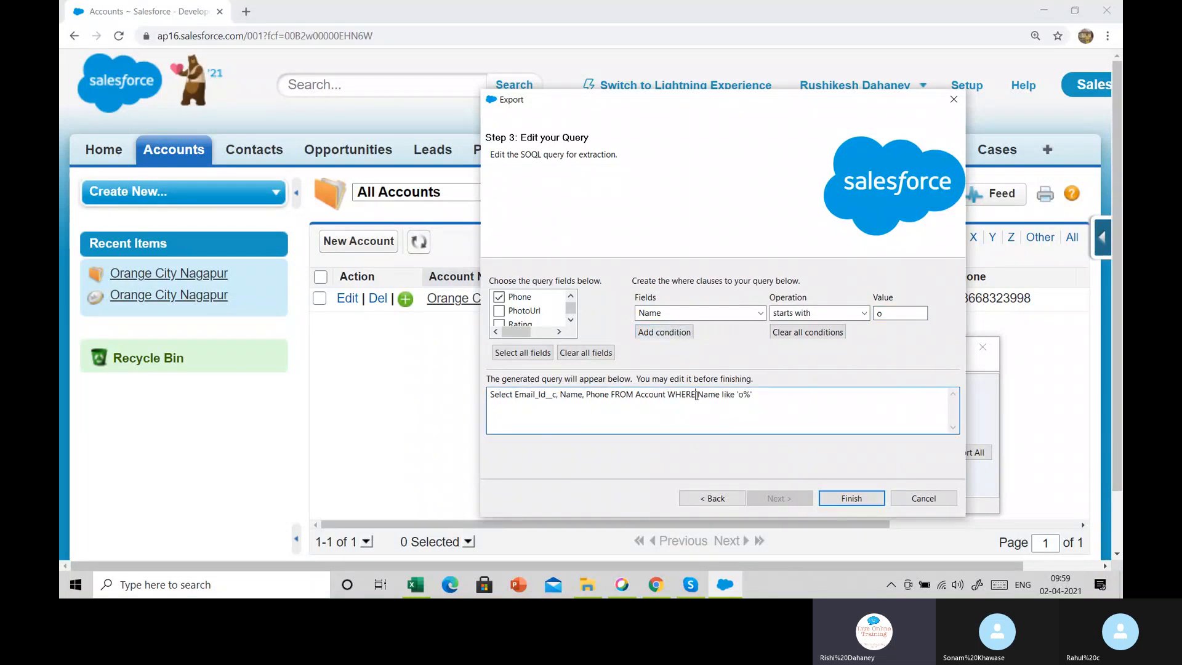
Review the query's name condition, run the export and dismiss its completion message.
{"action": "left_click_drag", "start_coordinate": [697, 396], "coordinate": [767, 402]}
{"action": "left_click", "coordinate": [767, 403]}
{"action": "left_click", "coordinate": [851, 498]}
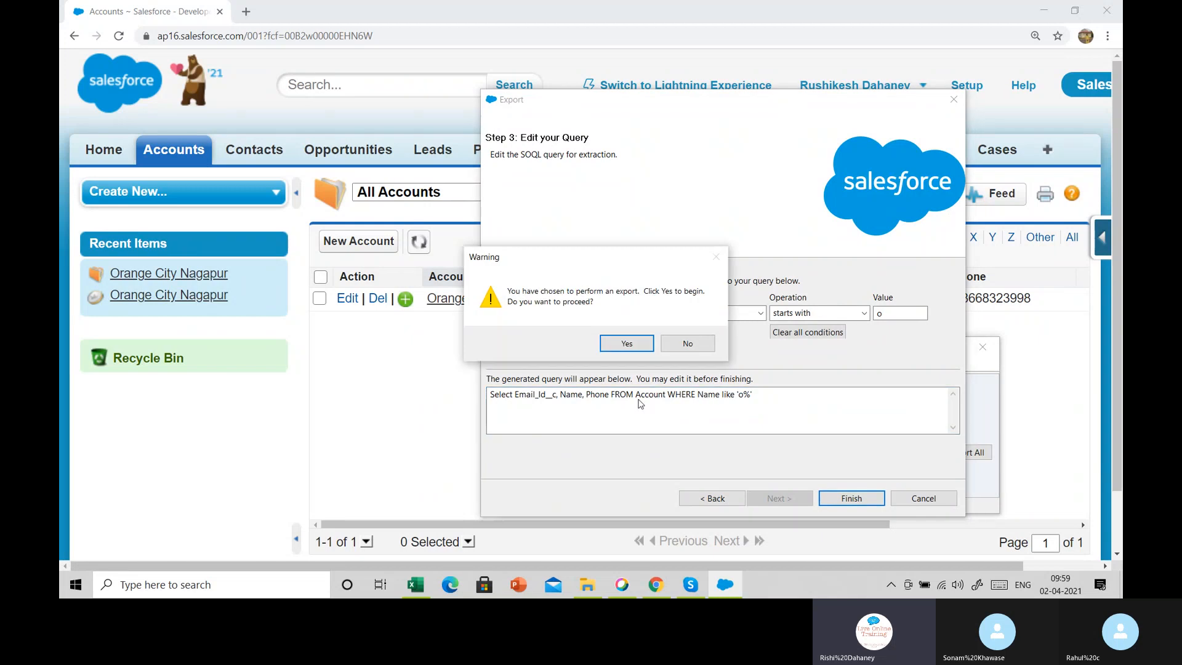
{"action": "left_click", "coordinate": [620, 356]}
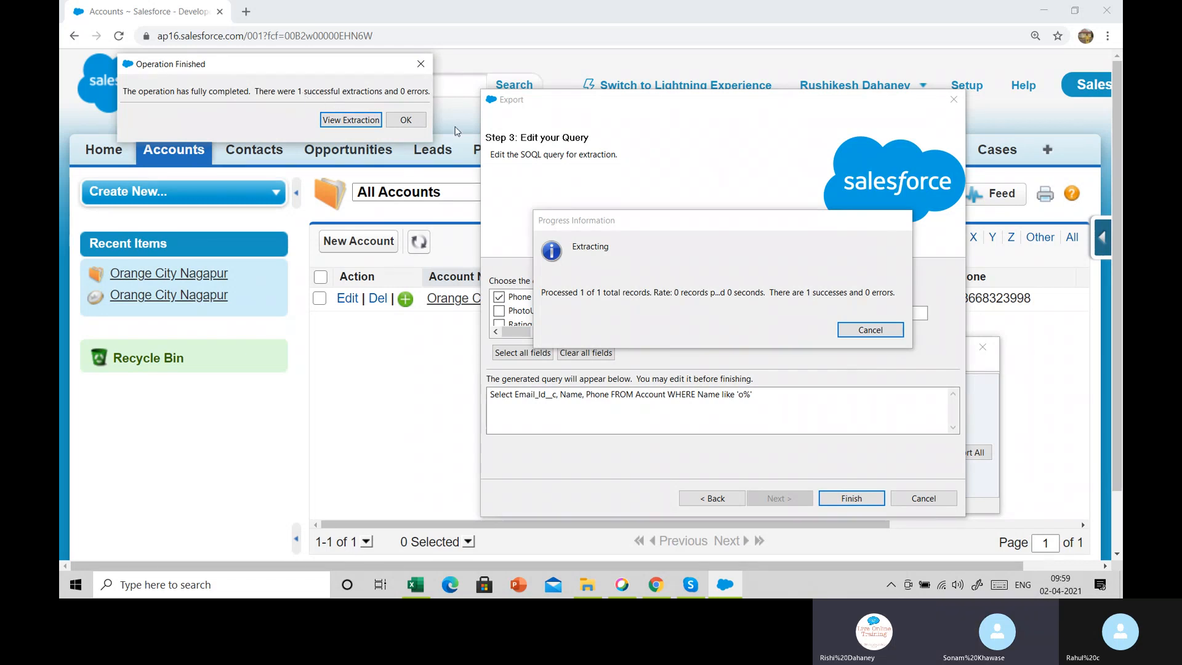
{"action": "left_click", "coordinate": [406, 120]}
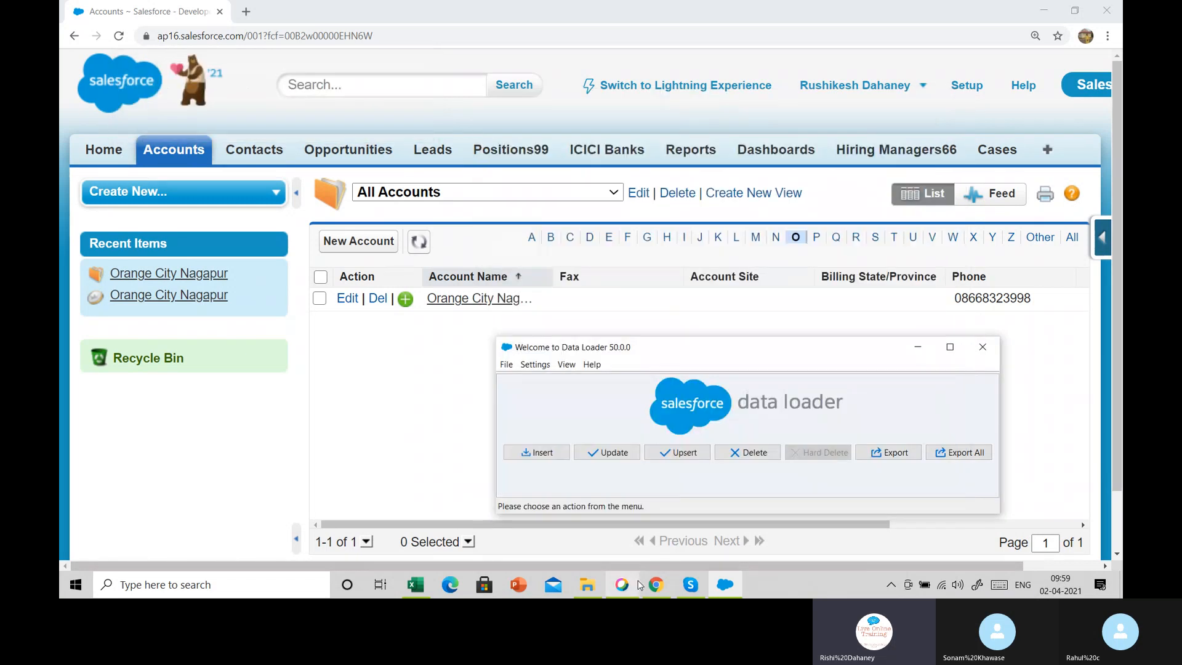
Open export_insert.csv from the Morning Batch 9.30 desktop folder in Excel and widen its columns to fit the data.
{"action": "left_click", "coordinate": [587, 584]}
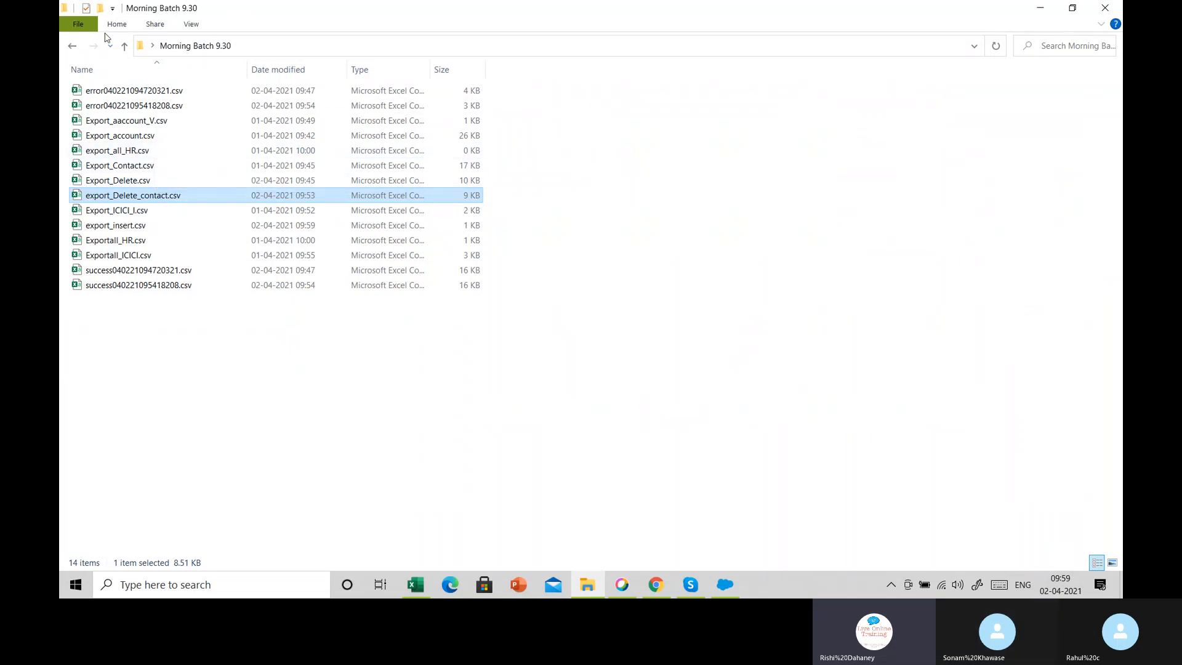
{"action": "left_click", "coordinate": [124, 46]}
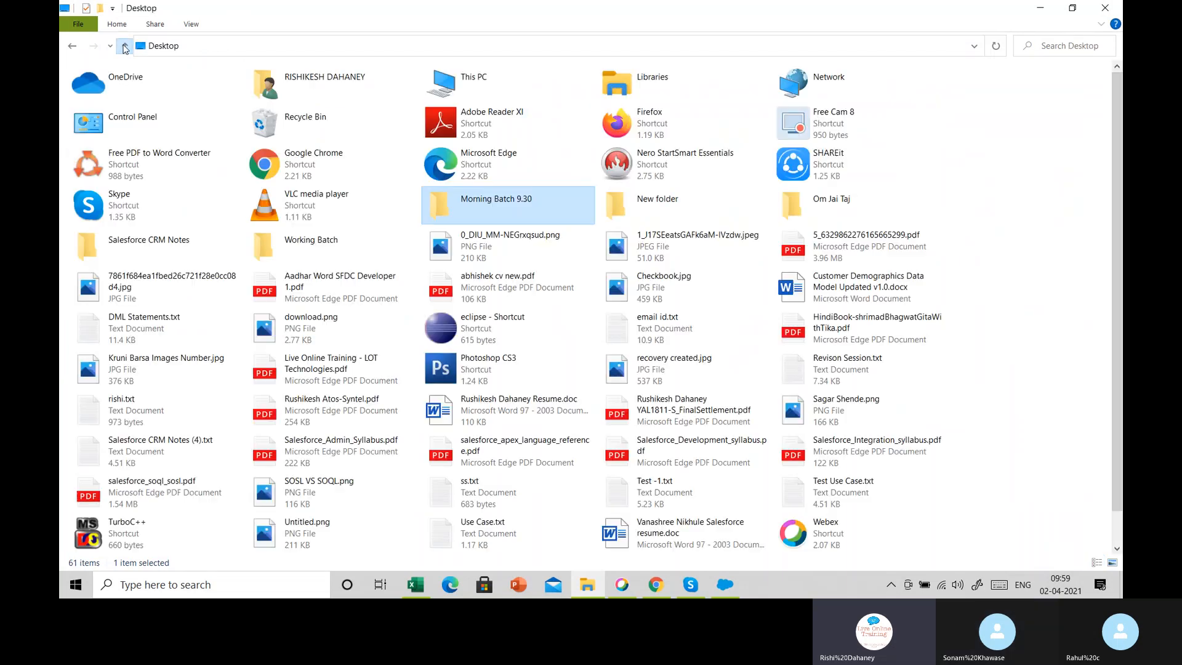
{"action": "double_click", "coordinate": [458, 208]}
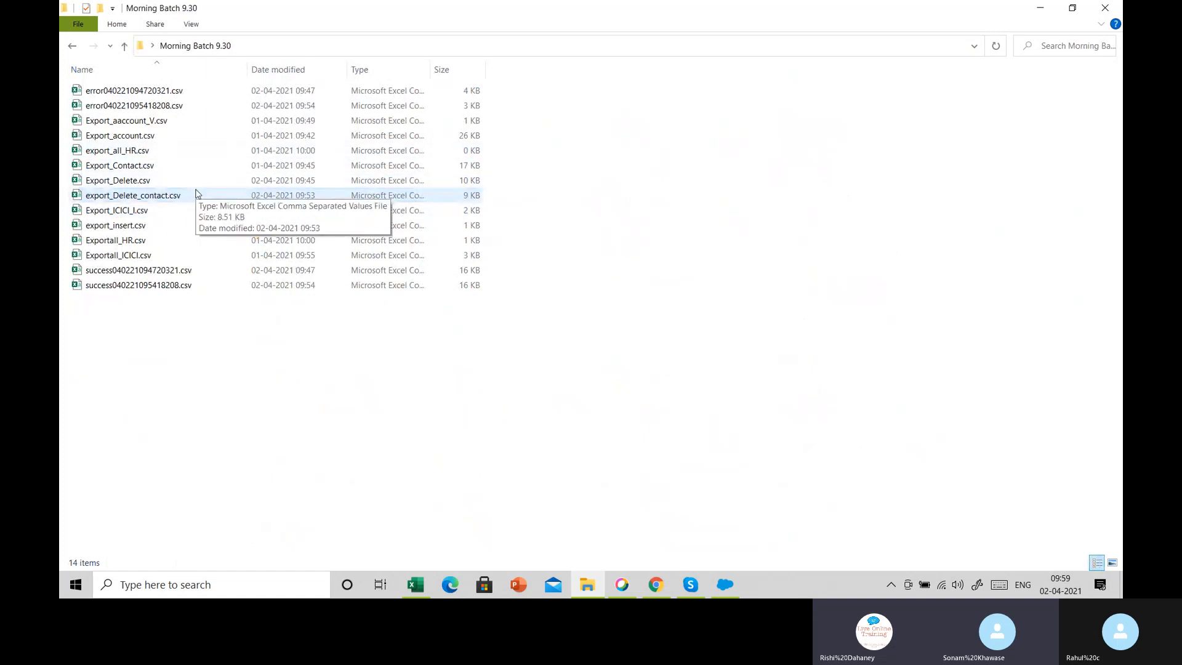
{"action": "double_click", "coordinate": [174, 226]}
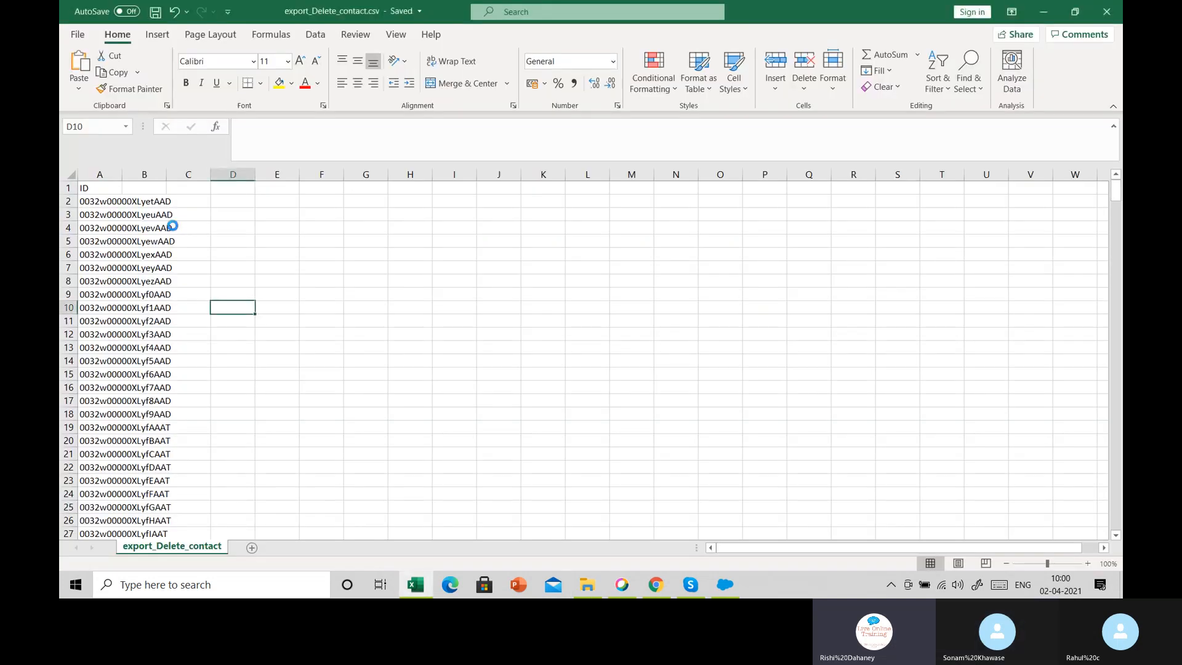
{"action": "left_click_drag", "start_coordinate": [121, 176], "coordinate": [449, 178]}
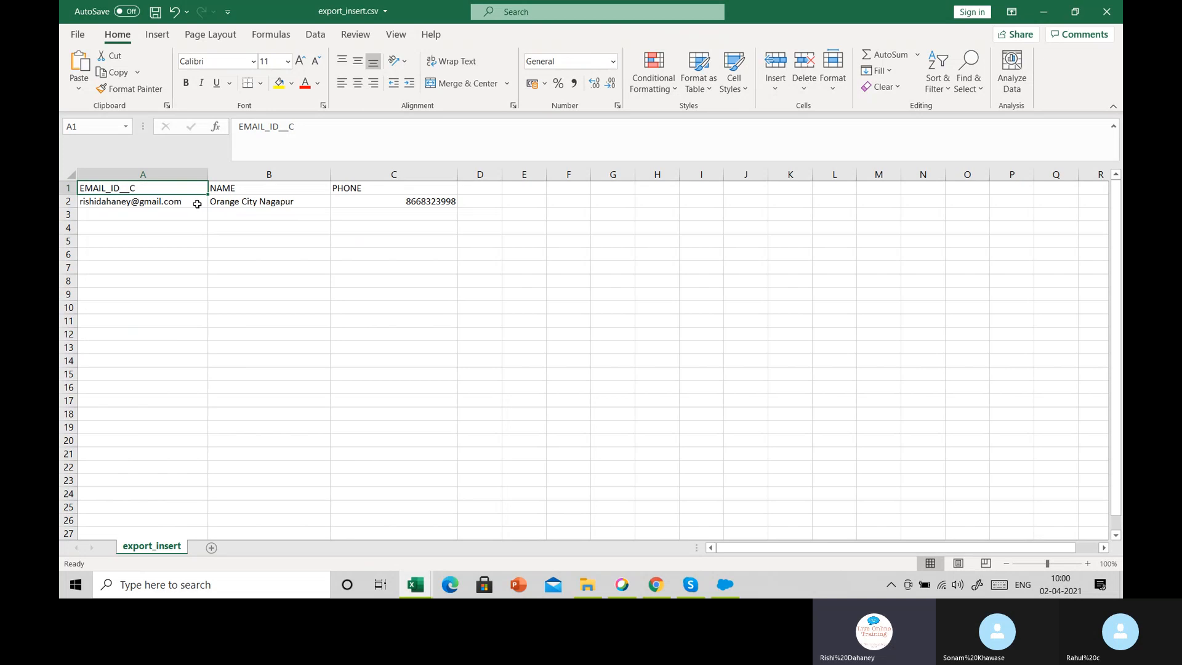
Fill the exported record in row 2 down to row 400 across the EMAIL_ID__C, NAME and PHONE columns, and check the filled rows.
{"action": "left_click_drag", "start_coordinate": [196, 203], "coordinate": [380, 198]}
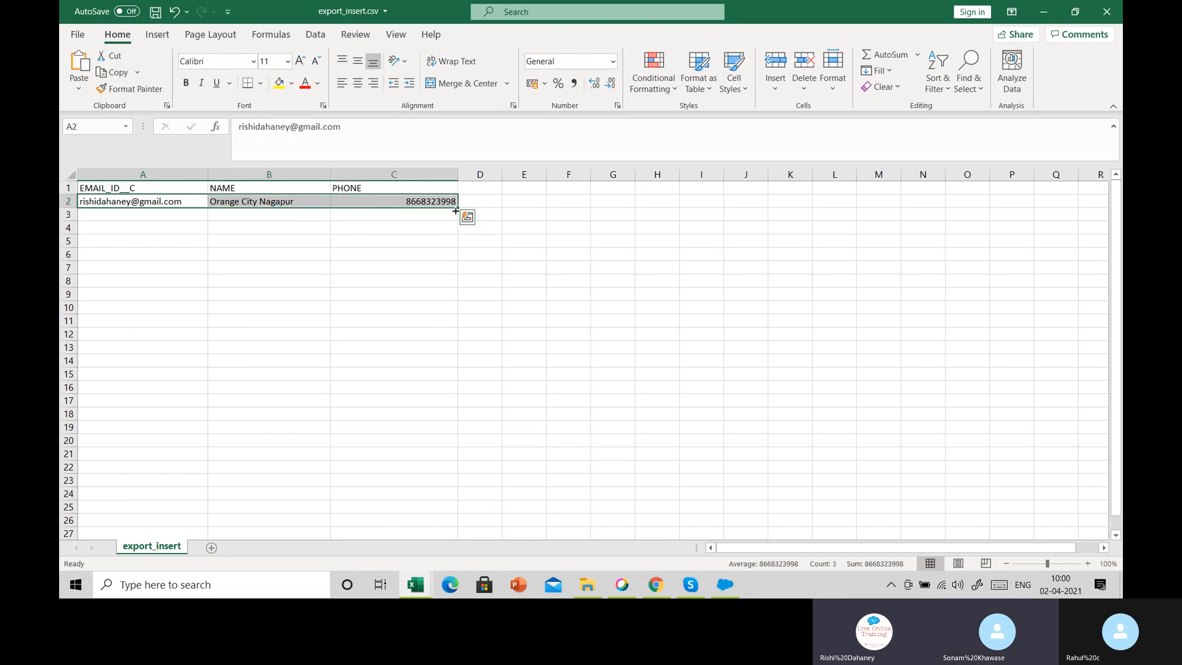
{"action": "mouse_move", "coordinate": [456, 211]}
{"action": "left_mouse_down"}
{"action": "mouse_move", "coordinate": [456, 523]}
{"action": "mouse_move", "coordinate": [430, 596]}
{"action": "mouse_move", "coordinate": [423, 467]}
{"action": "mouse_move", "coordinate": [408, 452]}
{"action": "mouse_move", "coordinate": [409, 533]}
{"action": "mouse_move", "coordinate": [382, 460]}
{"action": "mouse_move", "coordinate": [353, 548]}
{"action": "mouse_move", "coordinate": [322, 490]}
{"action": "mouse_move", "coordinate": [316, 537]}
{"action": "mouse_move", "coordinate": [320, 462]}
{"action": "left_mouse_up"}
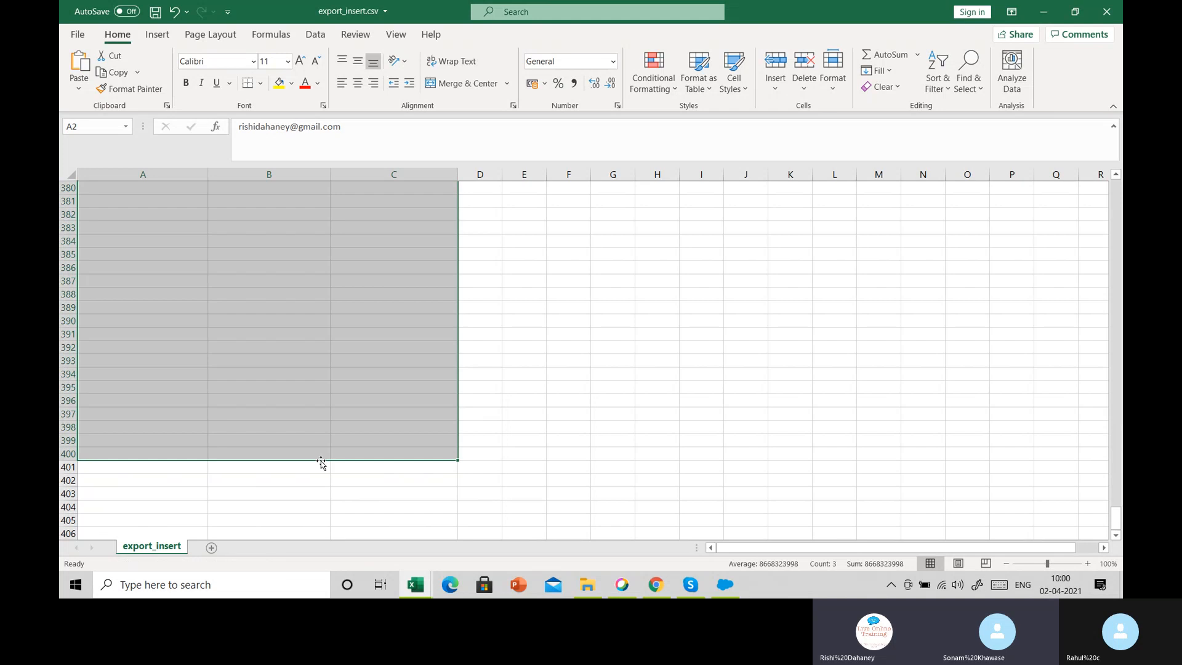
{"action": "left_click", "coordinate": [528, 420]}
{"action": "scroll", "coordinate": [528, 421], "scroll_direction": "up", "scroll_amount": 19}
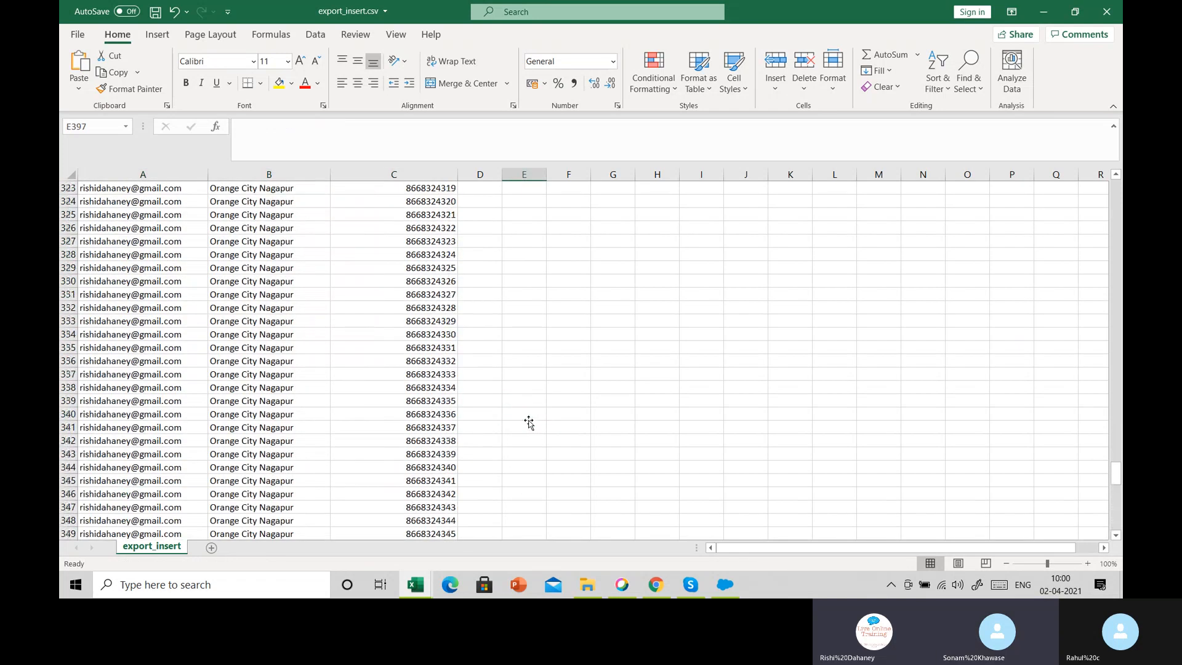
{"action": "scroll", "coordinate": [528, 421], "scroll_direction": "up", "scroll_amount": 6}
{"action": "scroll", "coordinate": [529, 419], "scroll_direction": "up", "scroll_amount": 11}
Start saving the filled rows in export_insert.csv.
{"action": "left_click", "coordinate": [74, 33]}
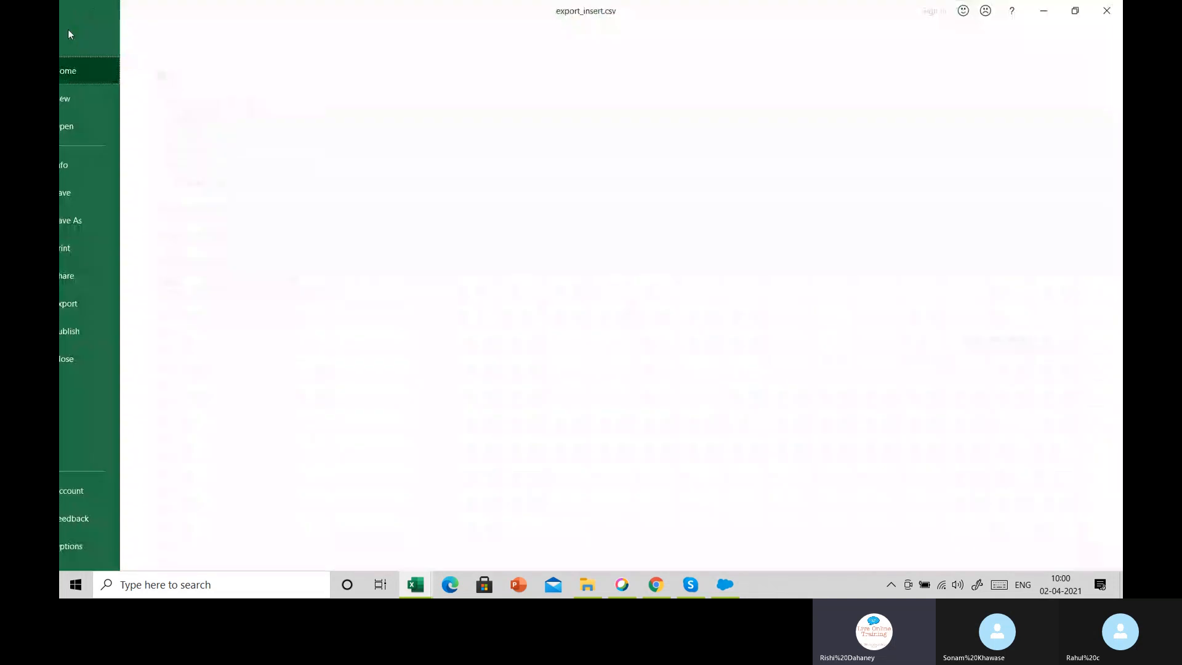
Save the CSV, switch to Data Loader and set up an insert into the Account object from export_insert.csv.
{"action": "left_click", "coordinate": [101, 191]}
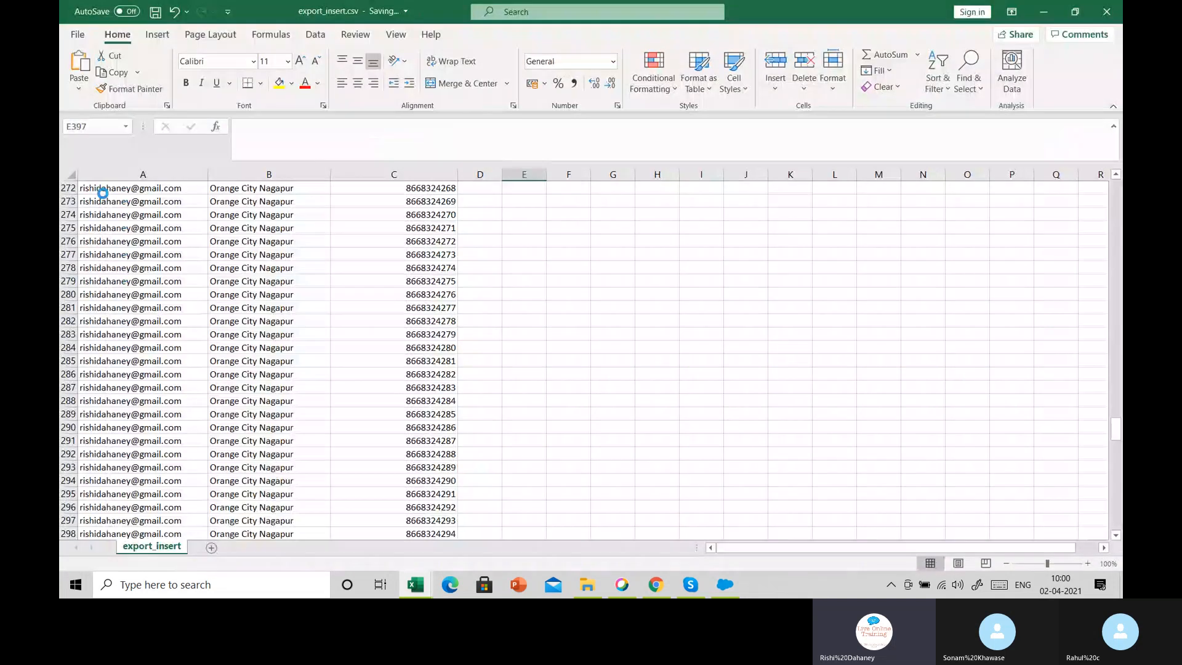
{"action": "left_click", "coordinate": [725, 584]}
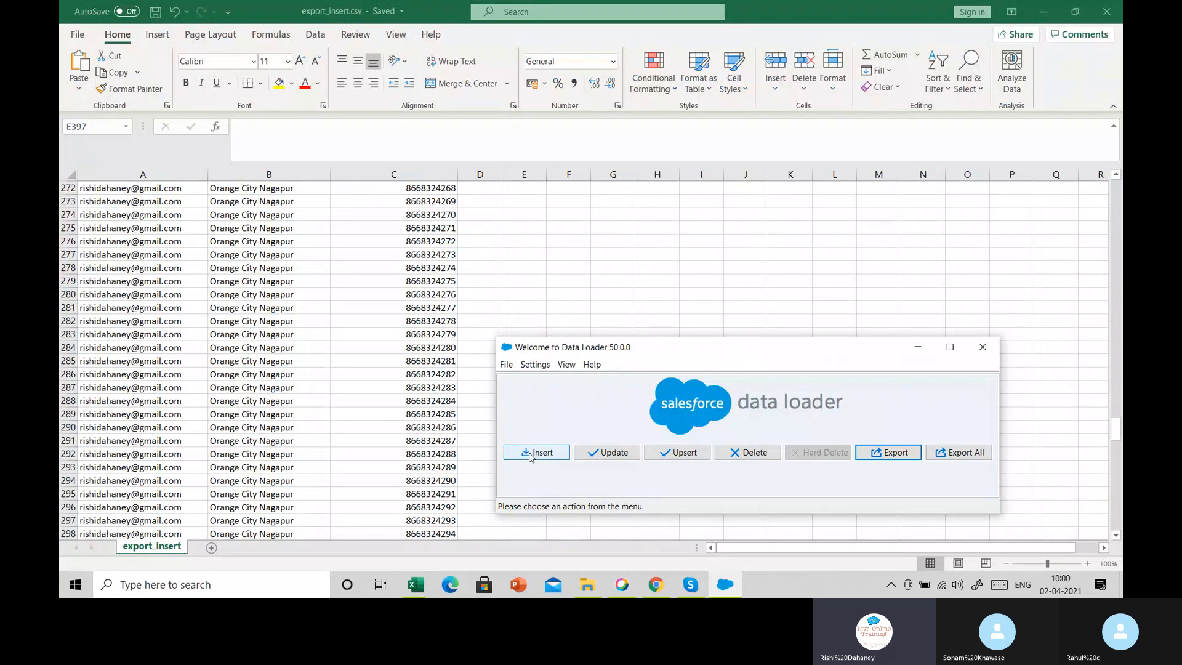
{"action": "left_click", "coordinate": [530, 454]}
{"action": "left_click", "coordinate": [626, 374]}
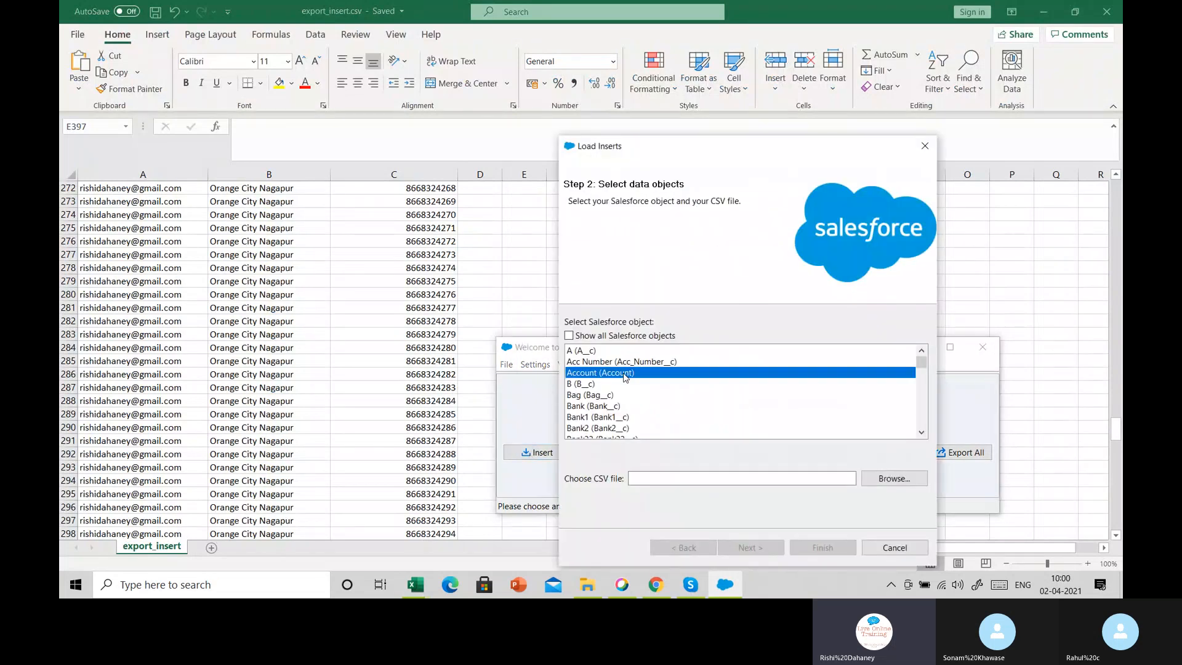
{"action": "left_click", "coordinate": [893, 479]}
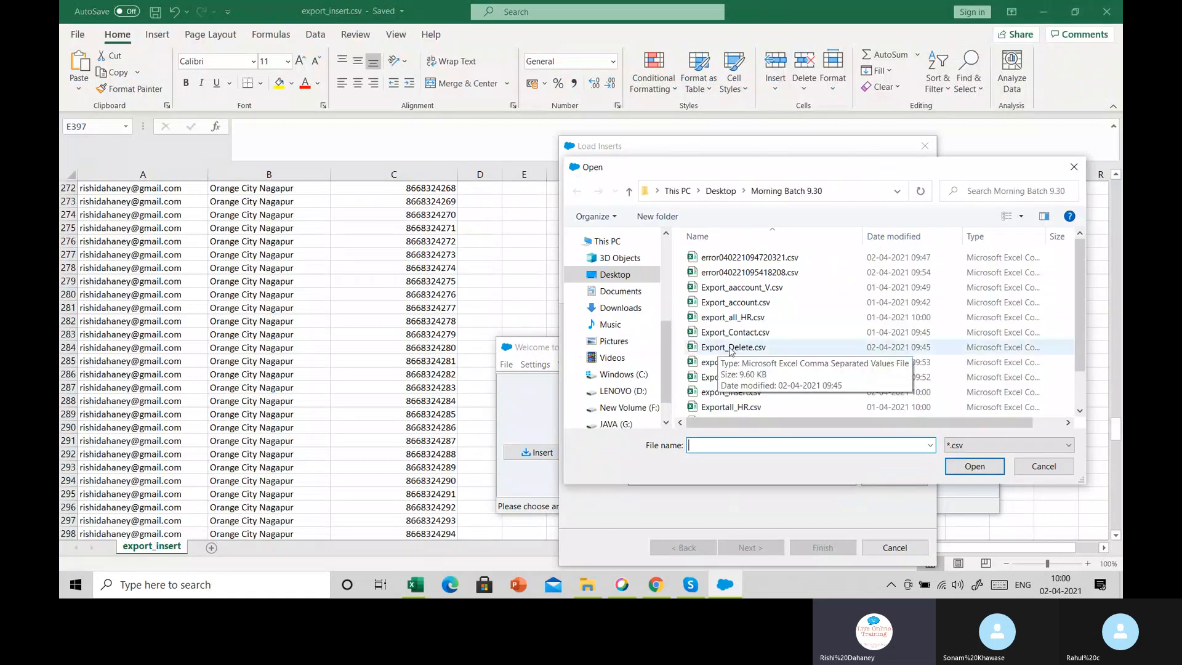
{"action": "left_click", "coordinate": [809, 399]}
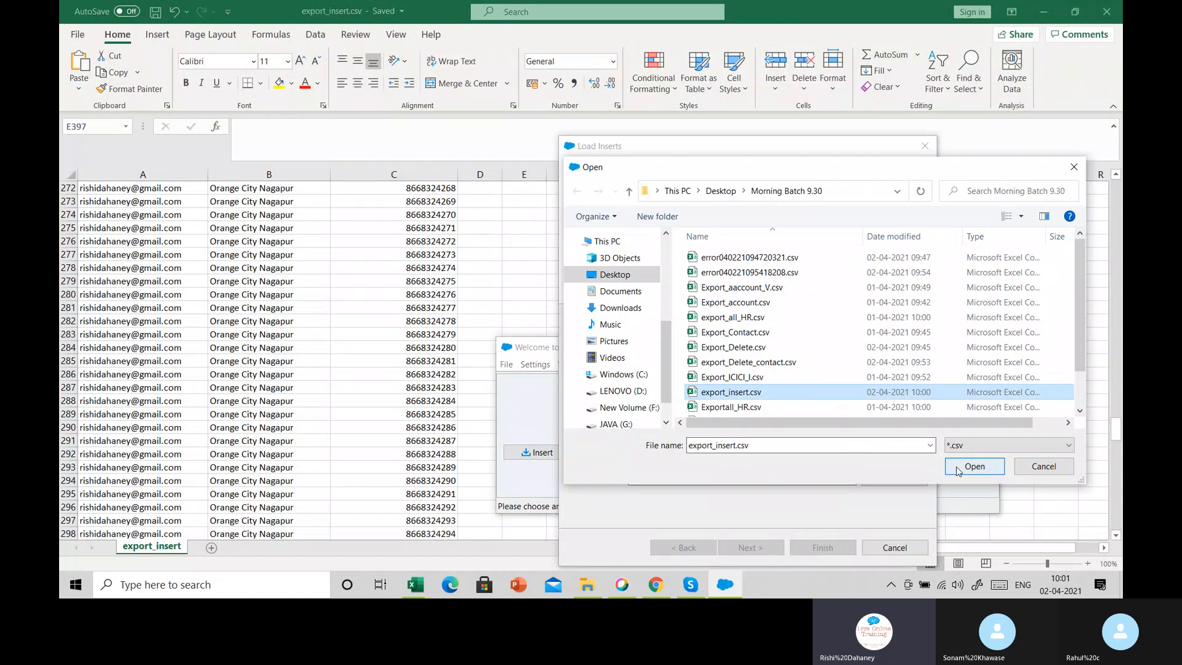
{"action": "left_click", "coordinate": [974, 466]}
{"action": "left_click", "coordinate": [750, 548]}
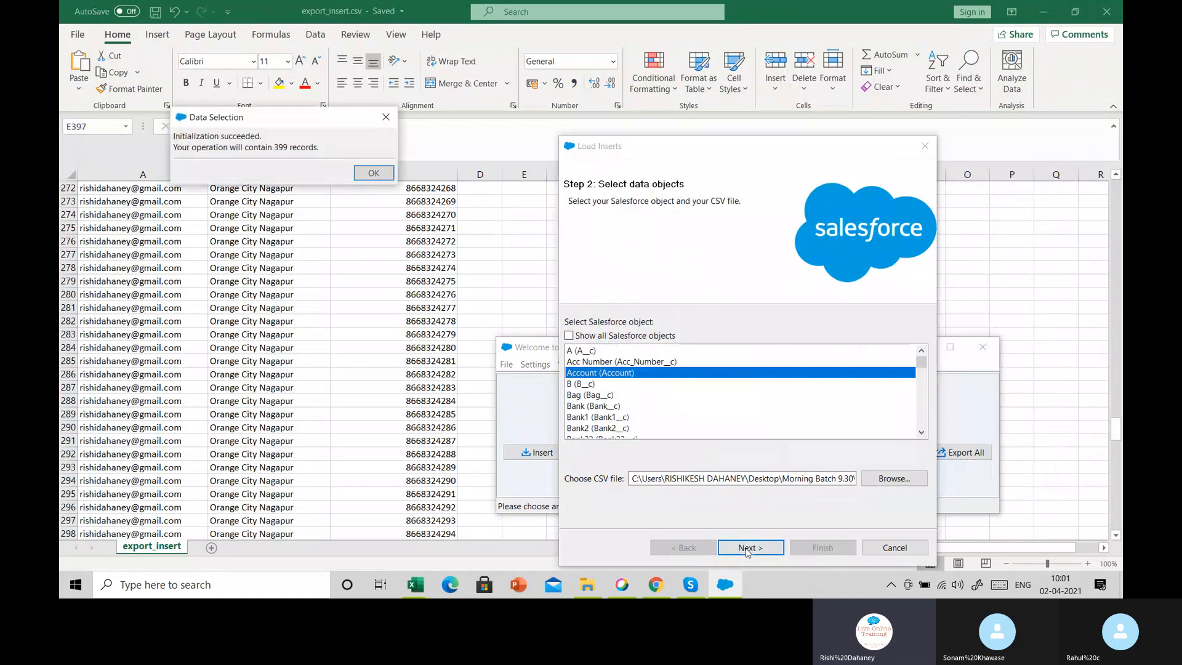
{"action": "left_click", "coordinate": [364, 171]}
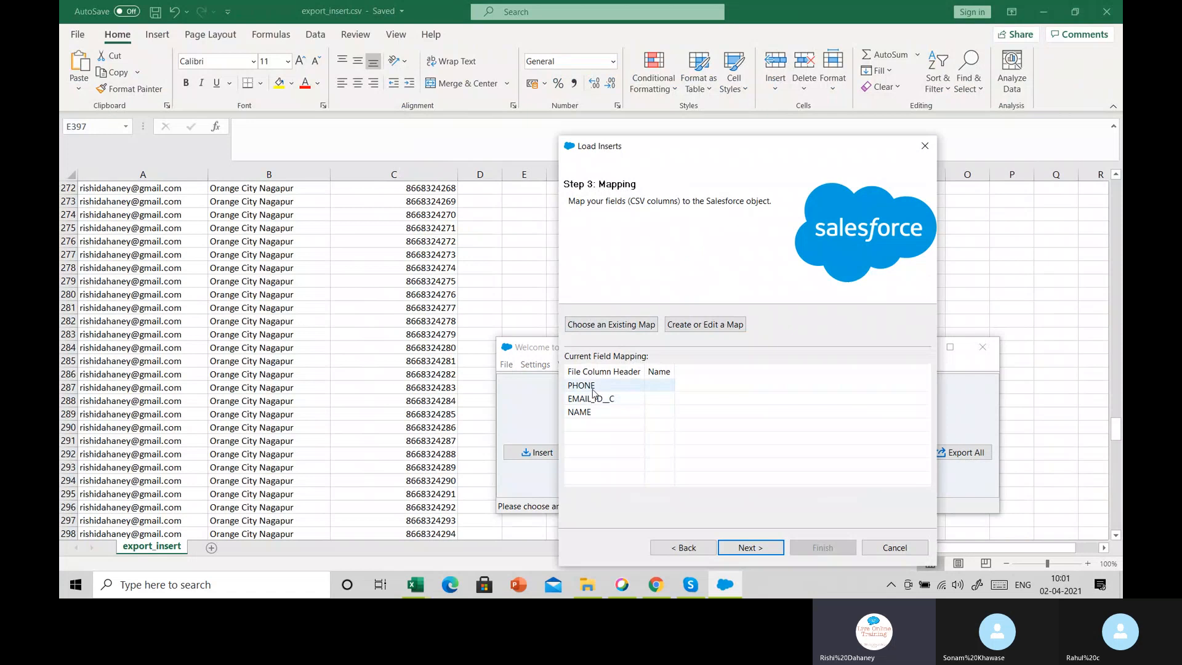
Auto-match the CSV columns EMAIL_ID__C, NAME and PHONE to the Account fields and accept the mapping.
{"action": "scroll", "coordinate": [165, 240], "scroll_direction": "up", "scroll_amount": 20}
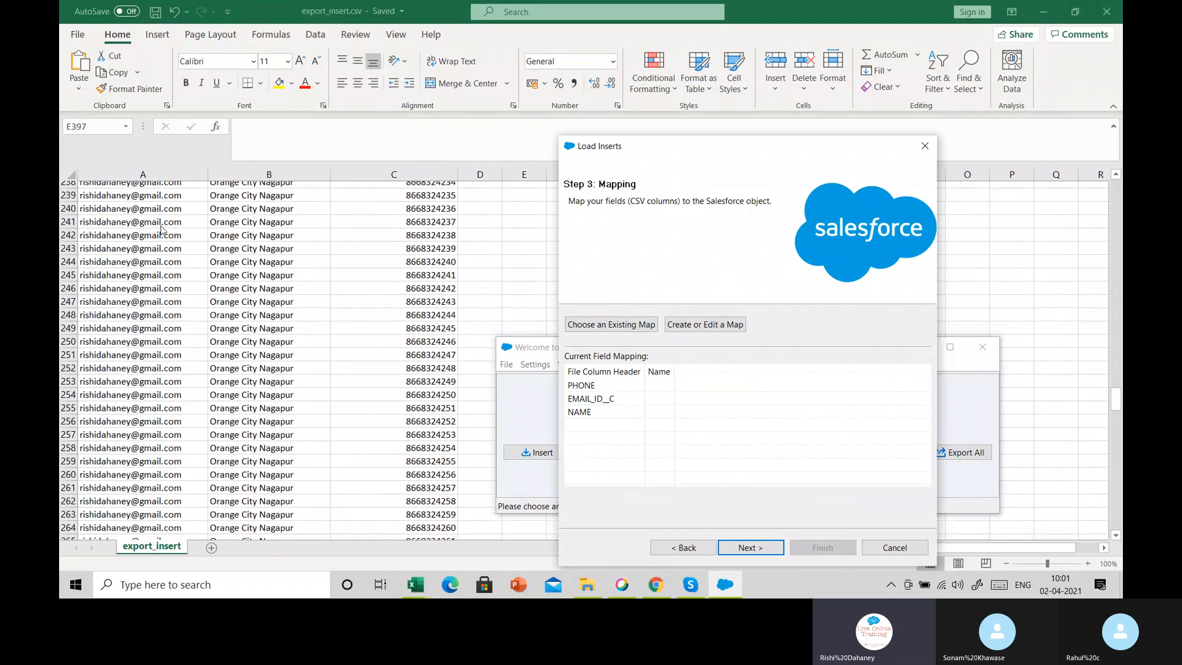
{"action": "scroll", "coordinate": [161, 230], "scroll_direction": "up", "scroll_amount": 20}
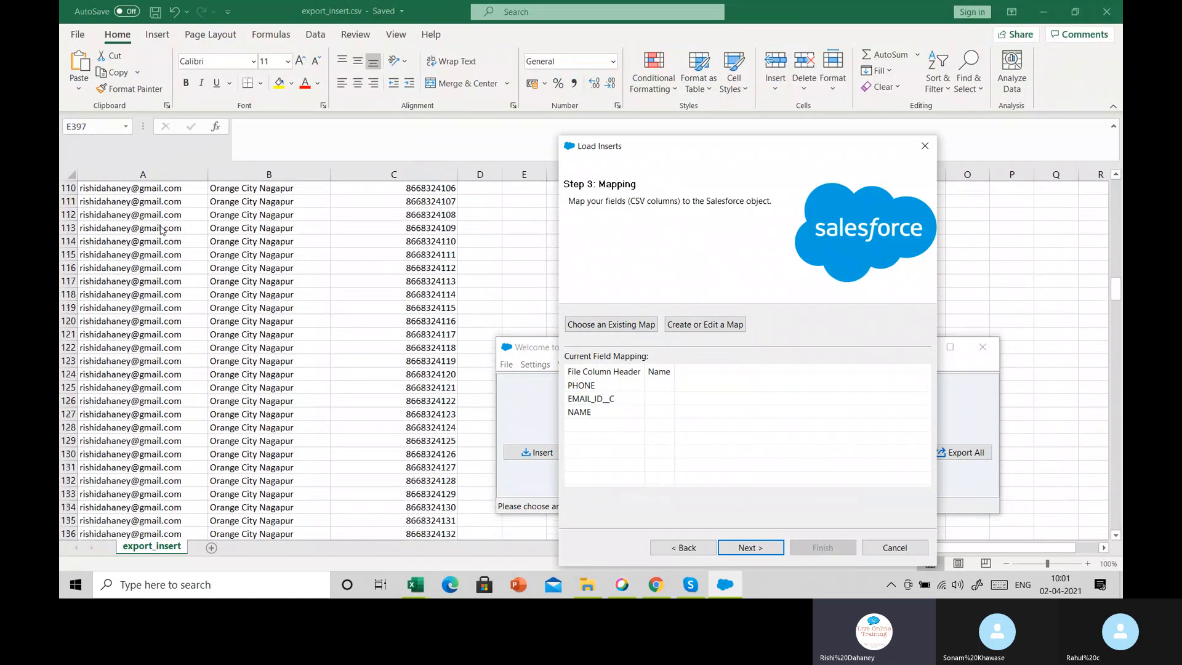
{"action": "scroll", "coordinate": [161, 230], "scroll_direction": "up", "scroll_amount": 18}
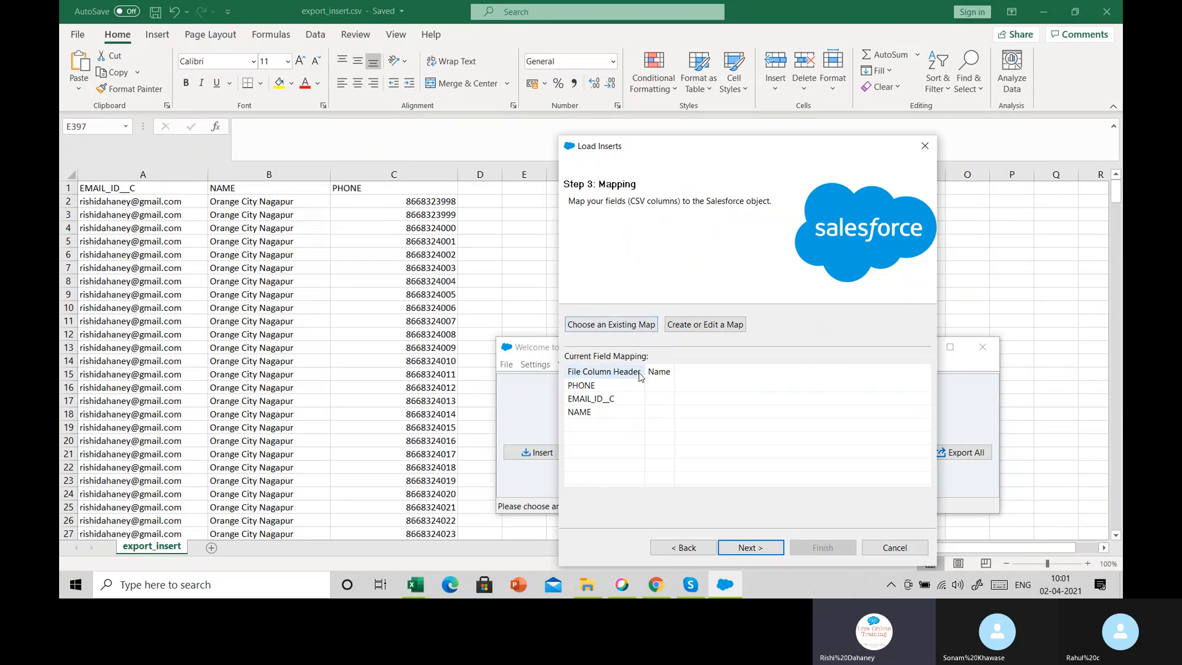
{"action": "left_click", "coordinate": [690, 327]}
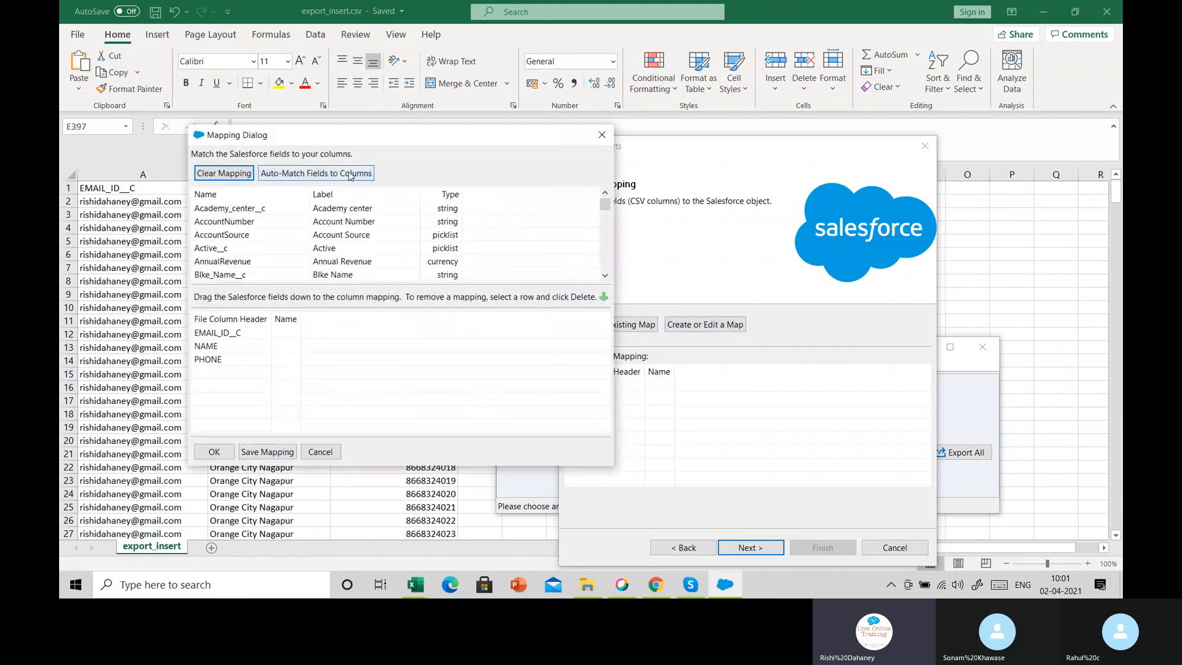
{"action": "left_click", "coordinate": [350, 174]}
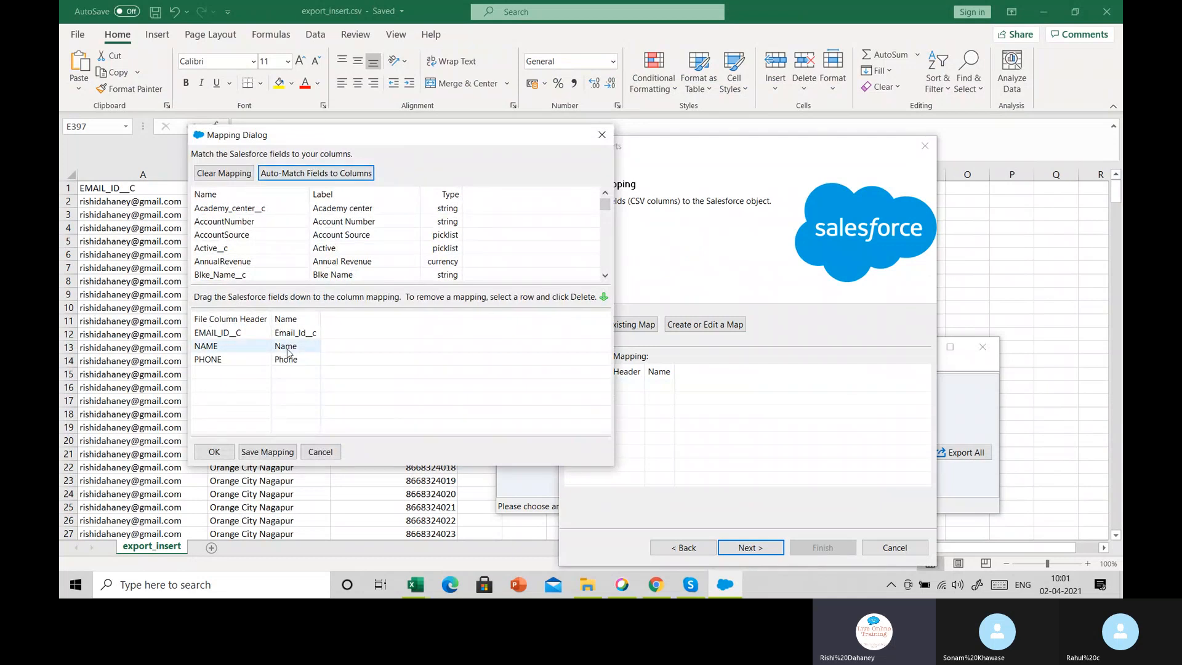
{"action": "left_click", "coordinate": [209, 454]}
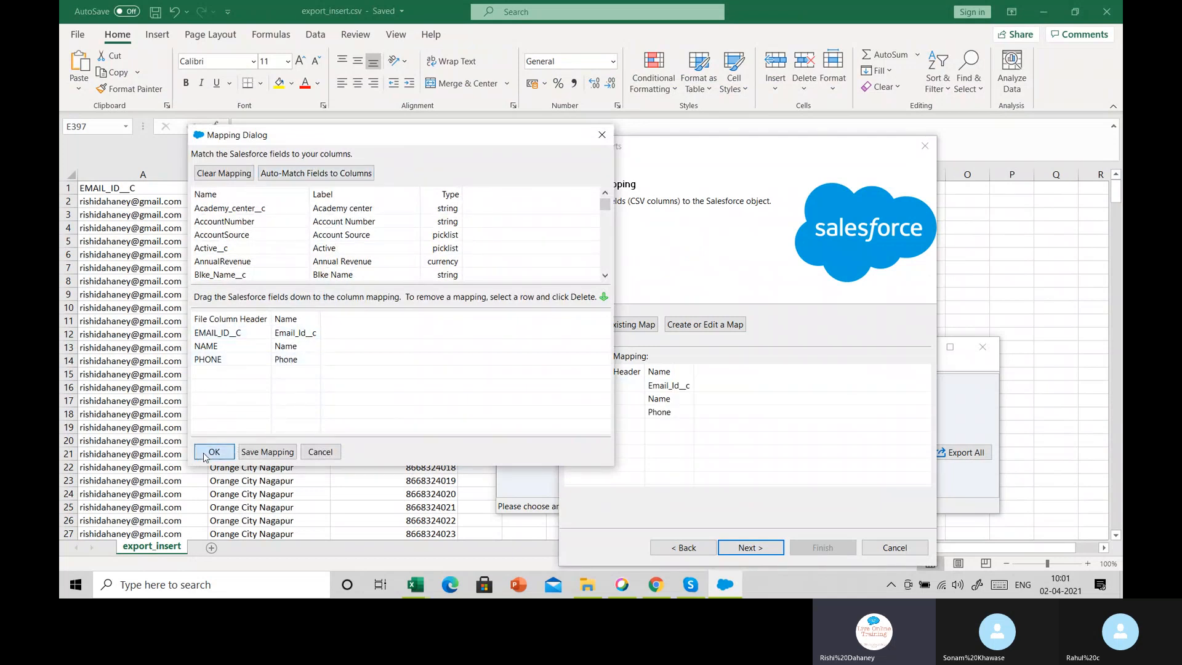
{"action": "left_click", "coordinate": [758, 548]}
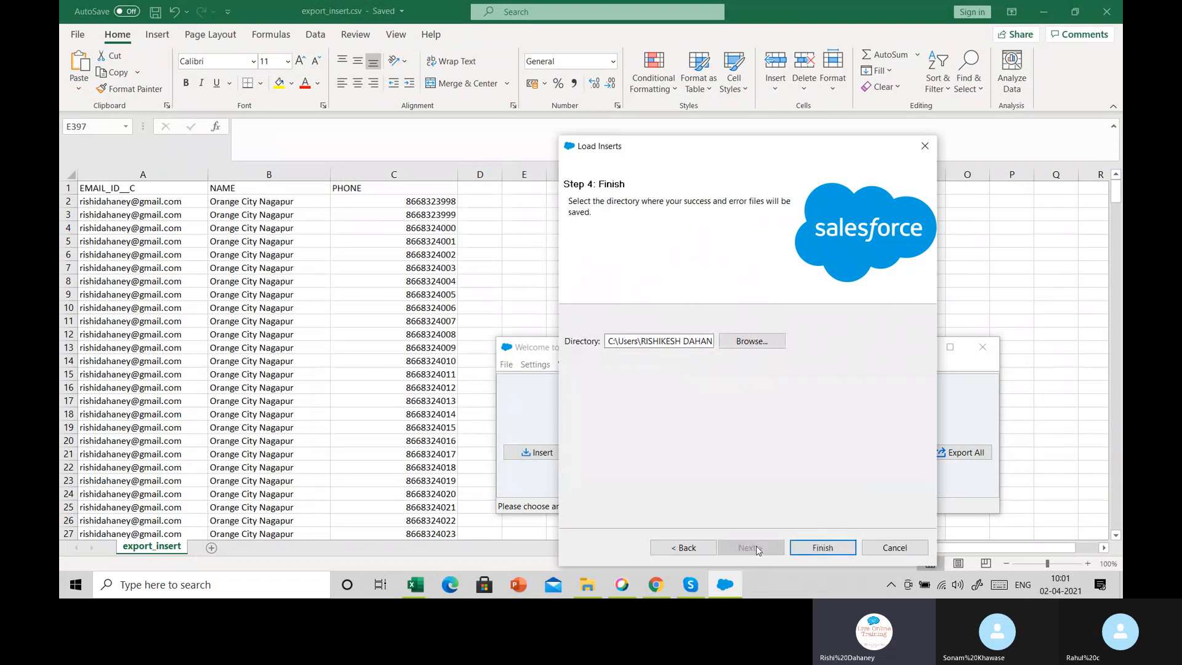
Choose the Morning Batch 9.30 folder for the success and error files and run the insert of new records.
{"action": "left_click", "coordinate": [746, 342]}
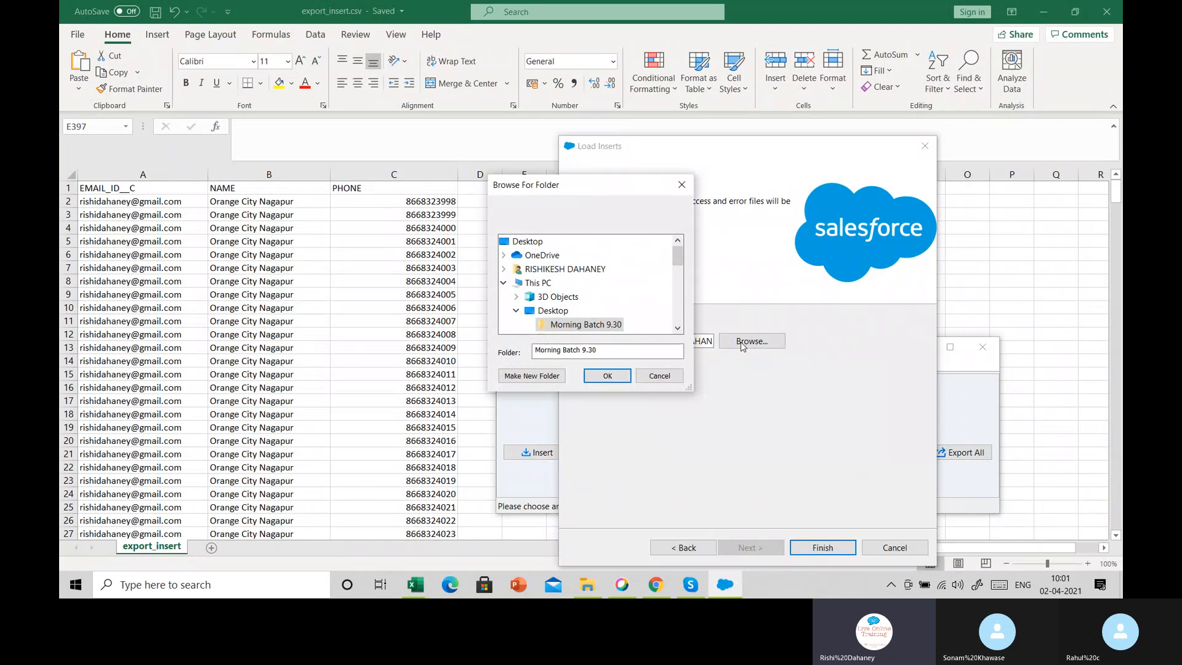
{"action": "left_click", "coordinate": [616, 378]}
{"action": "left_click", "coordinate": [822, 548]}
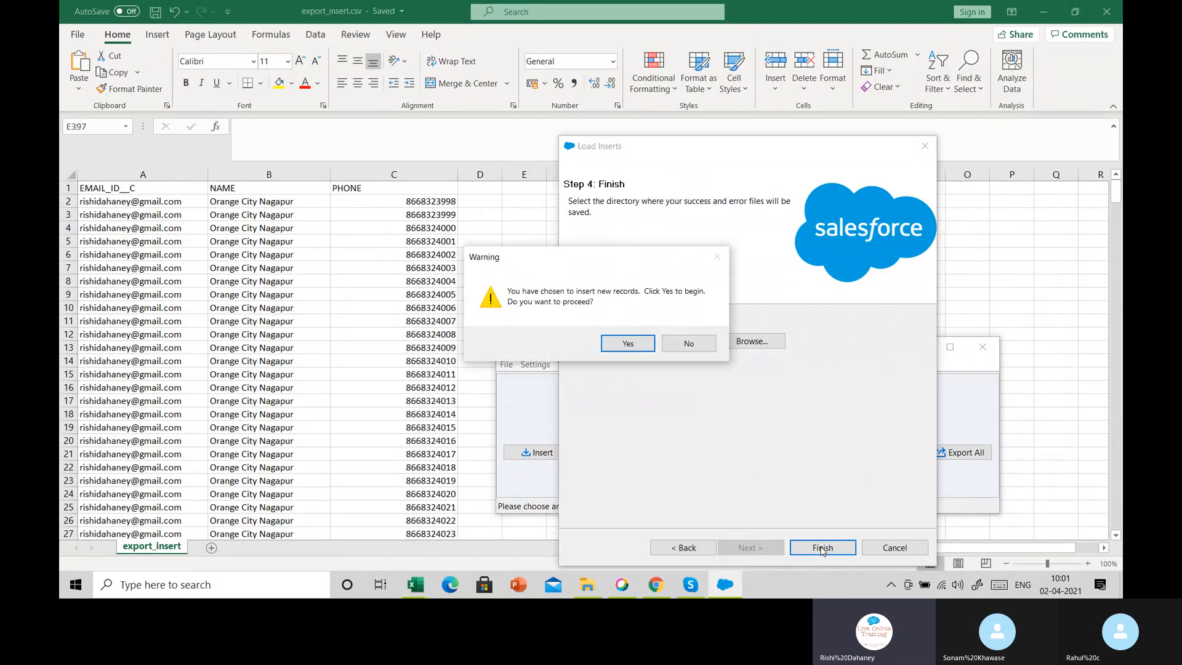
{"action": "left_click", "coordinate": [628, 345]}
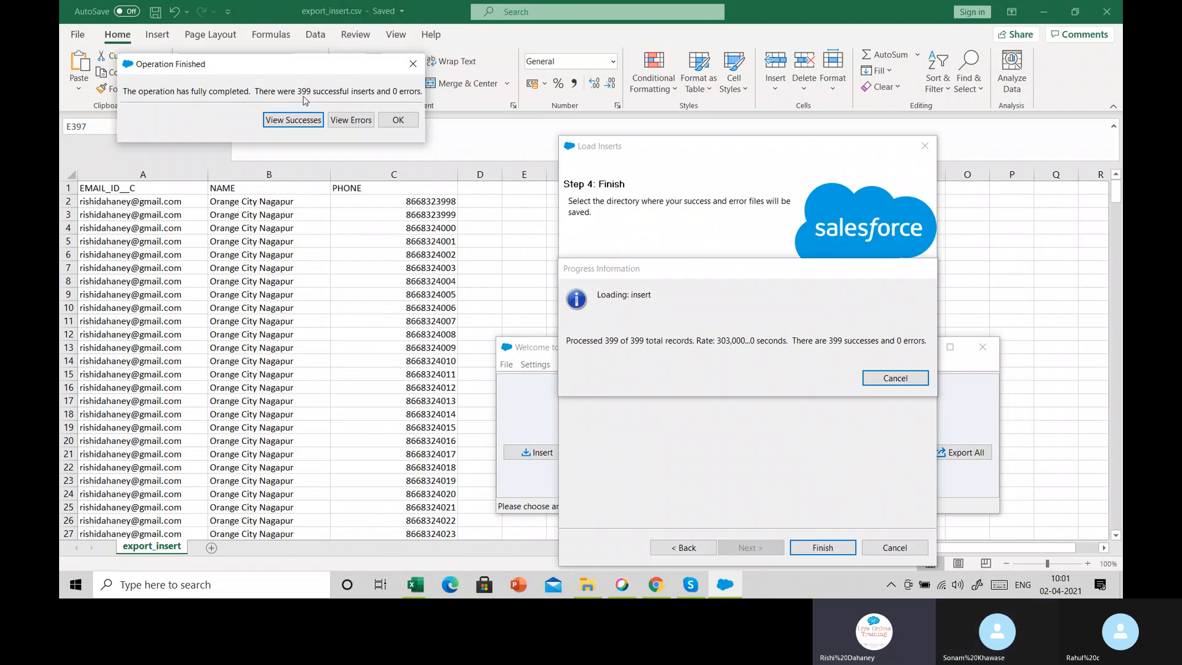
Review the successfully inserted records including their STATUS column, and close the results and the finished operation.
{"action": "left_click", "coordinate": [304, 121]}
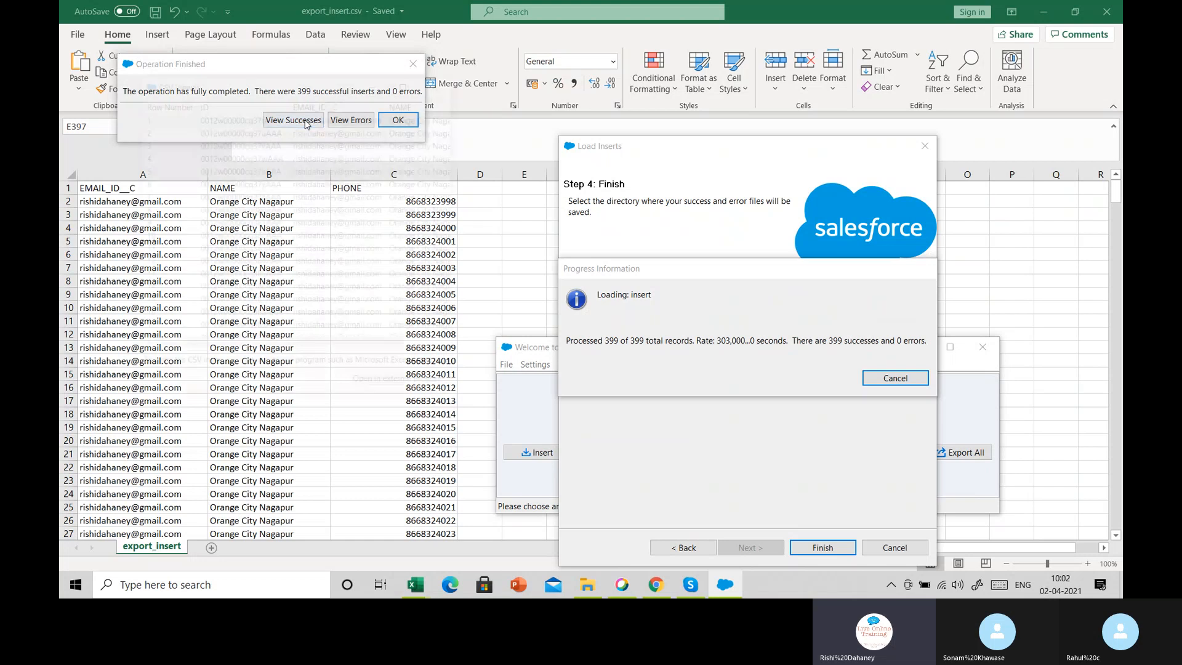
{"action": "left_click_drag", "start_coordinate": [338, 348], "coordinate": [408, 347]}
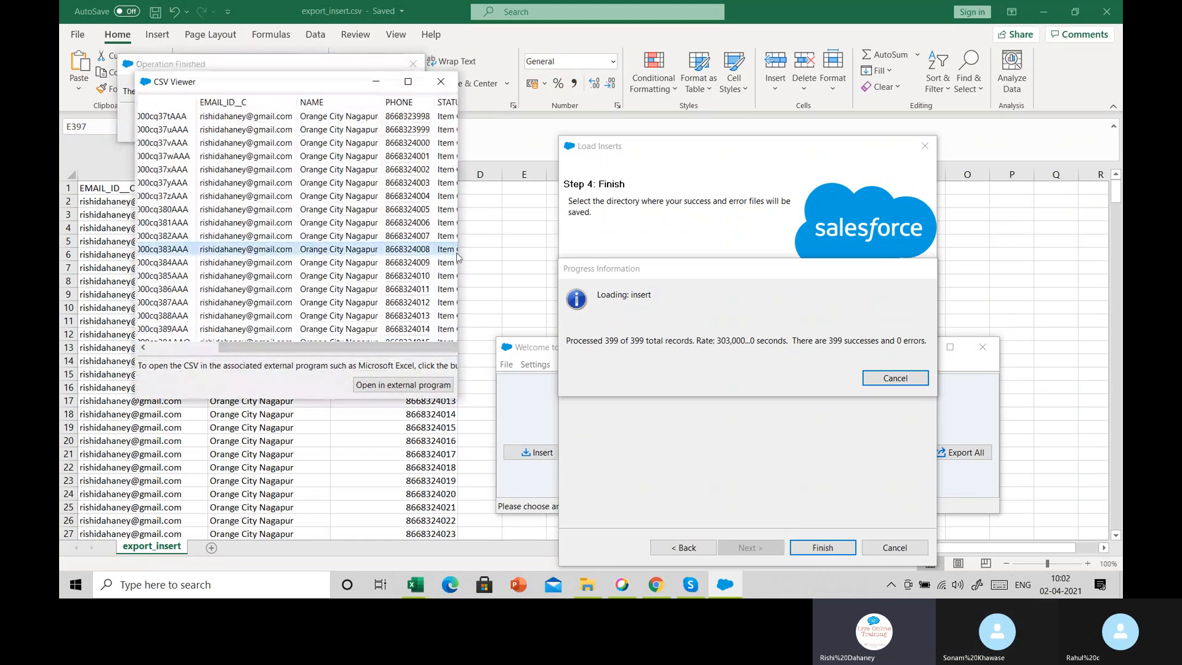
{"action": "left_click_drag", "start_coordinate": [462, 254], "coordinate": [551, 254]}
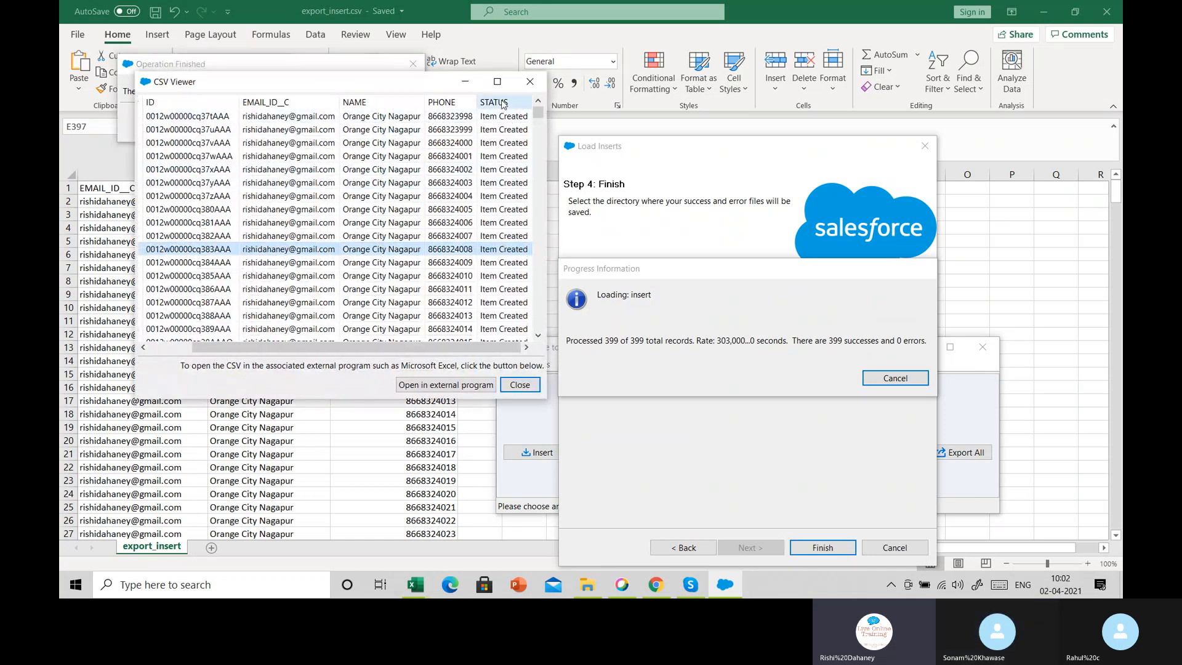
{"action": "left_click", "coordinate": [529, 81]}
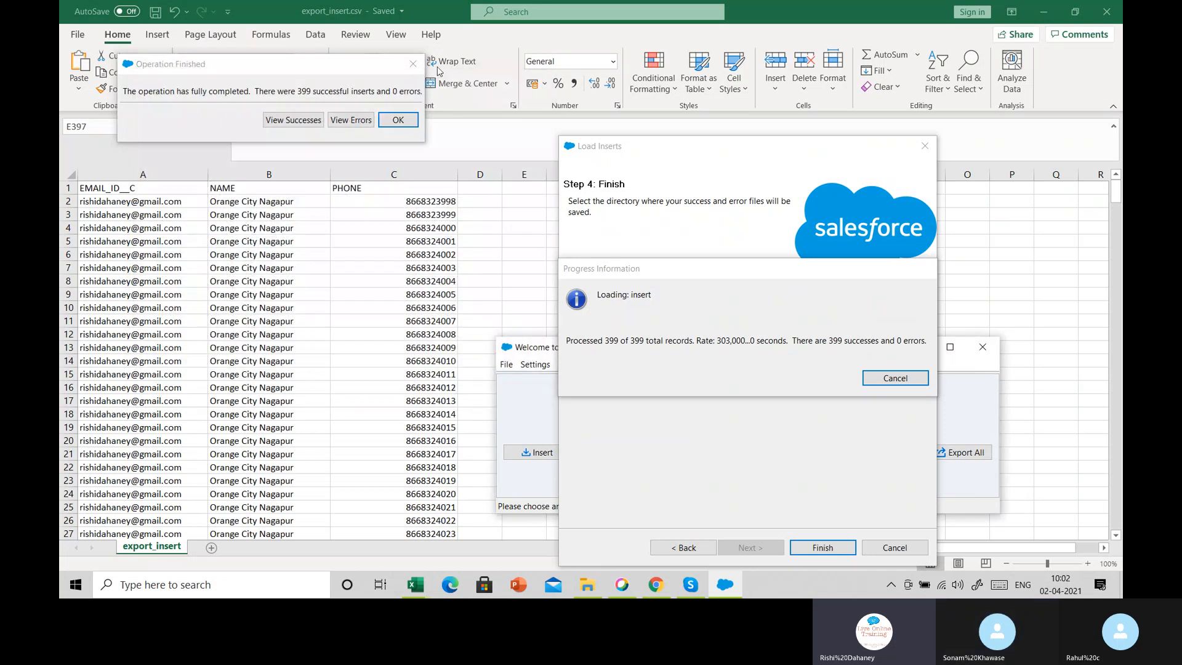
{"action": "left_click", "coordinate": [397, 119]}
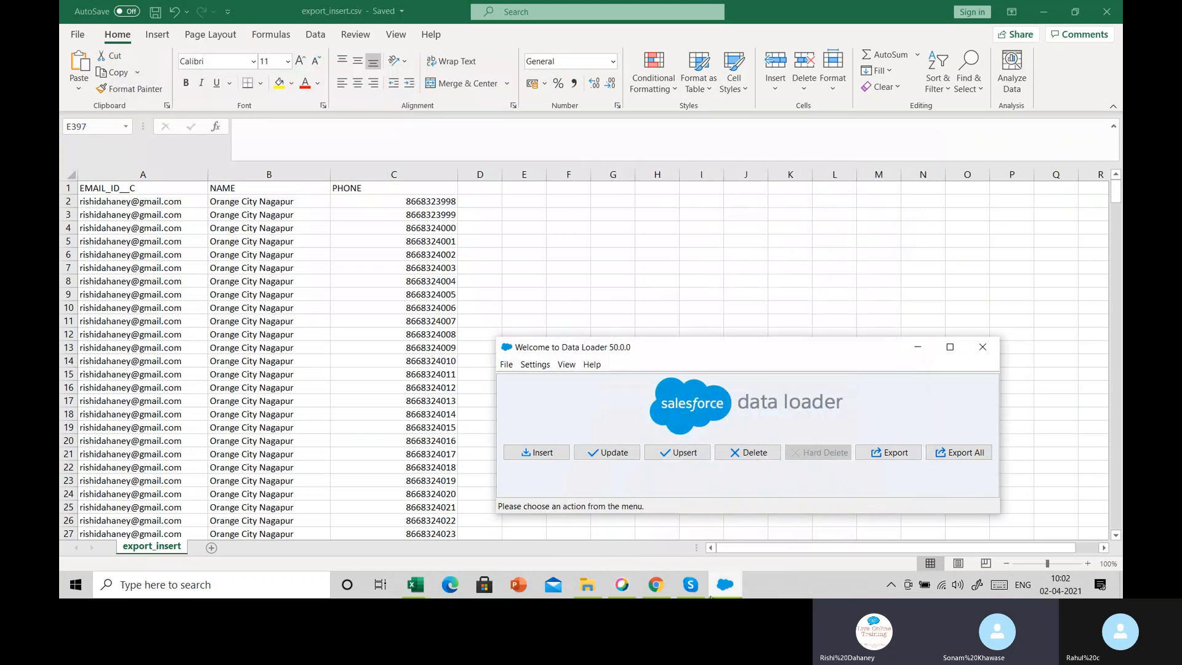
Switch to Salesforce in Chrome and examine the All Accounts view for accounts starting with O.
{"action": "left_click", "coordinate": [655, 586]}
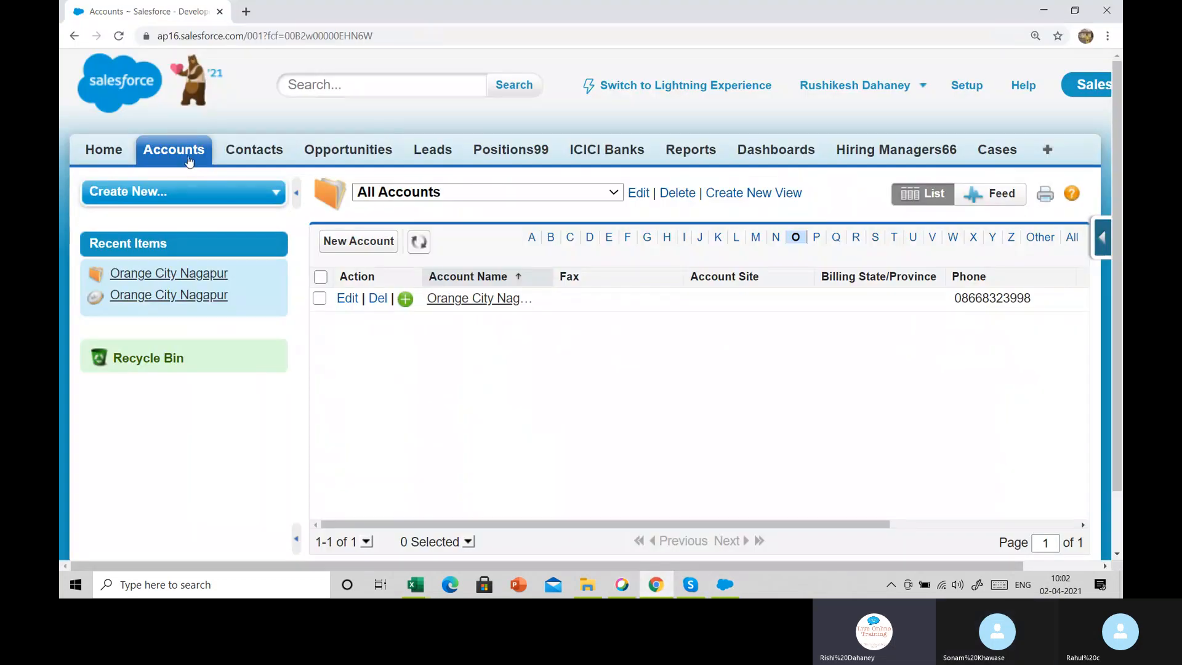
{"action": "left_click", "coordinate": [189, 156]}
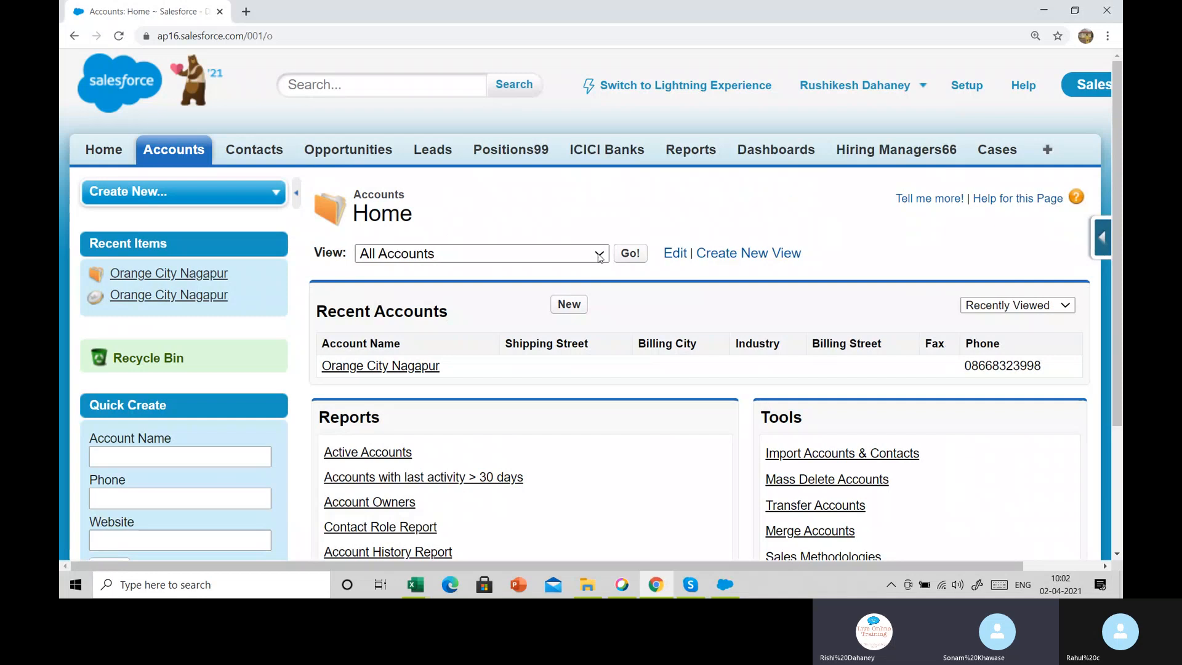
{"action": "left_click", "coordinate": [629, 255]}
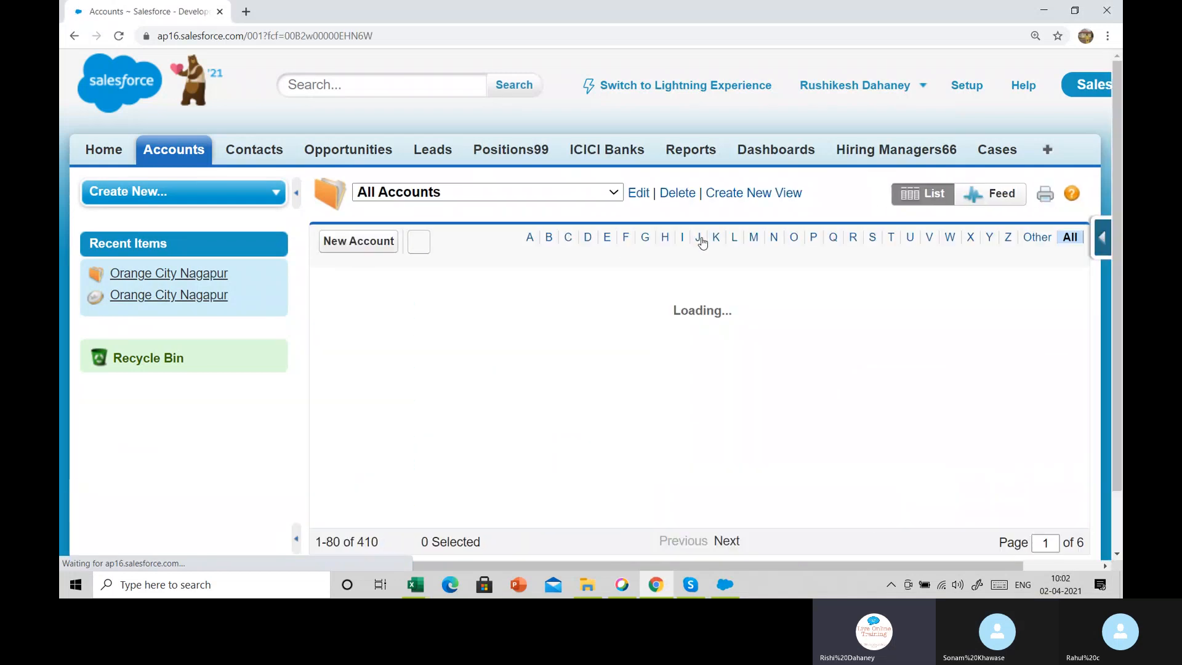
{"action": "left_click", "coordinate": [794, 237]}
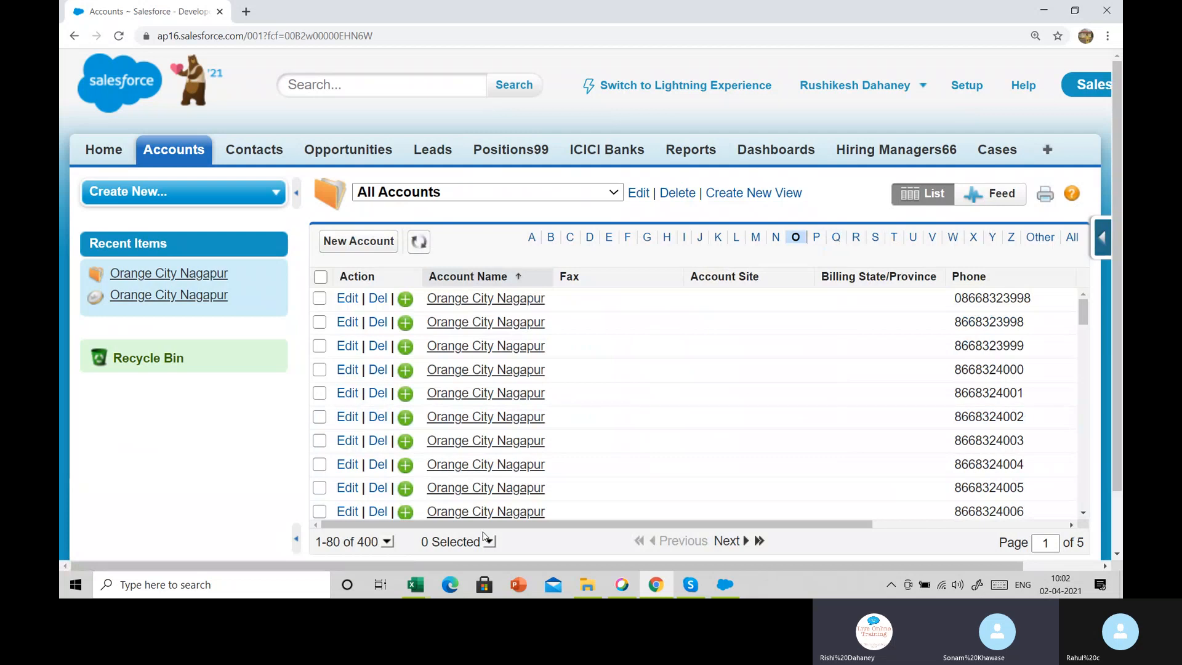
{"action": "scroll", "coordinate": [550, 379], "scroll_direction": "down", "scroll_amount": 20}
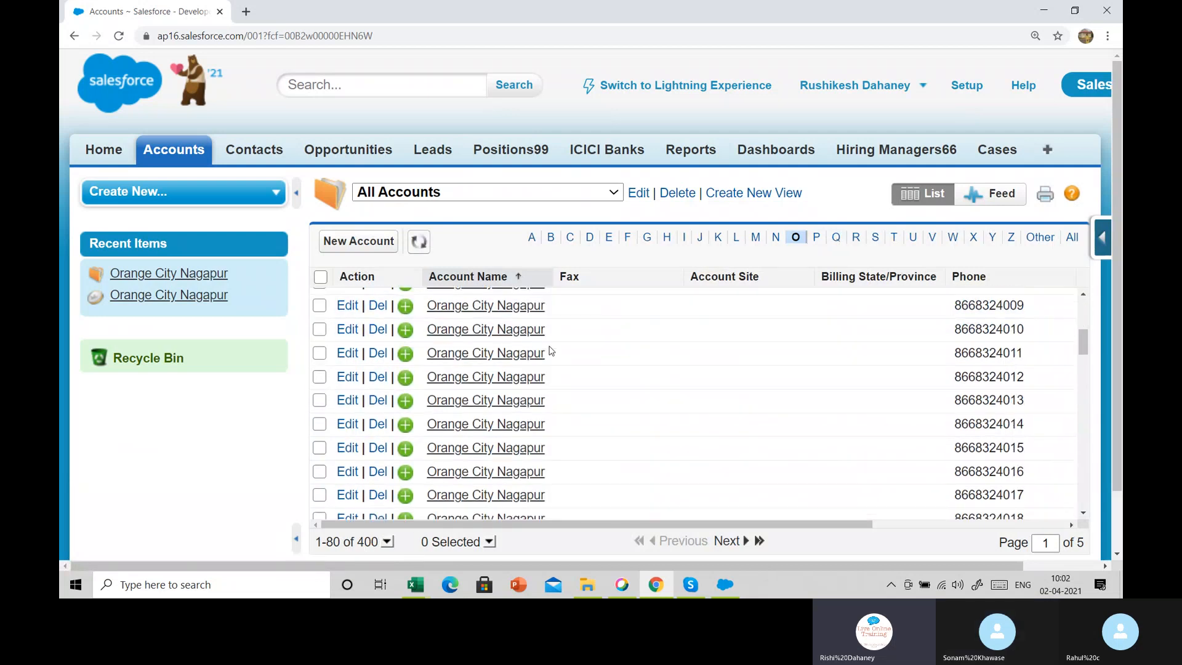
{"action": "scroll", "coordinate": [550, 371], "scroll_direction": "down", "scroll_amount": 5}
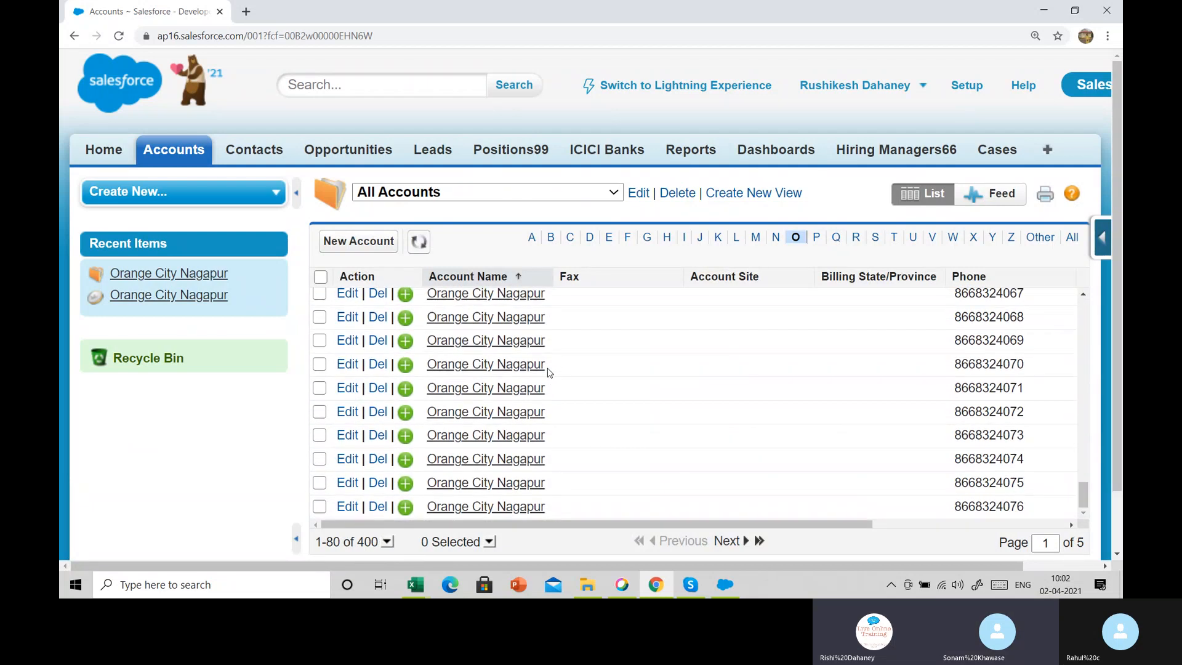
{"action": "scroll", "coordinate": [550, 373], "scroll_direction": "down", "scroll_amount": 1}
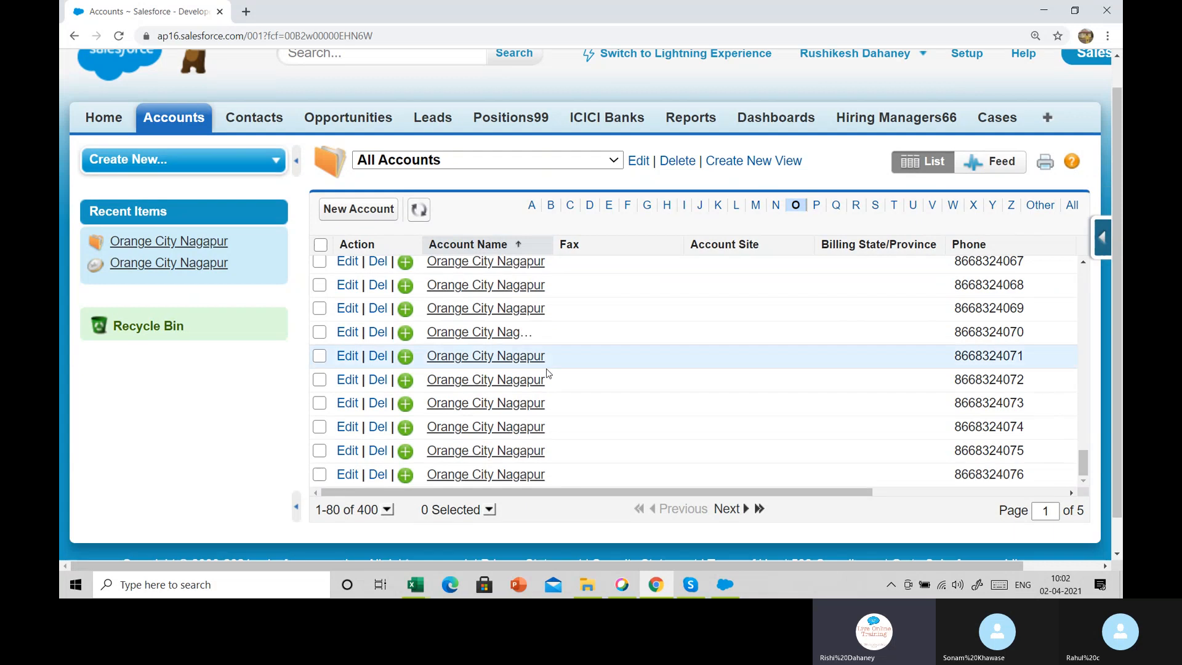
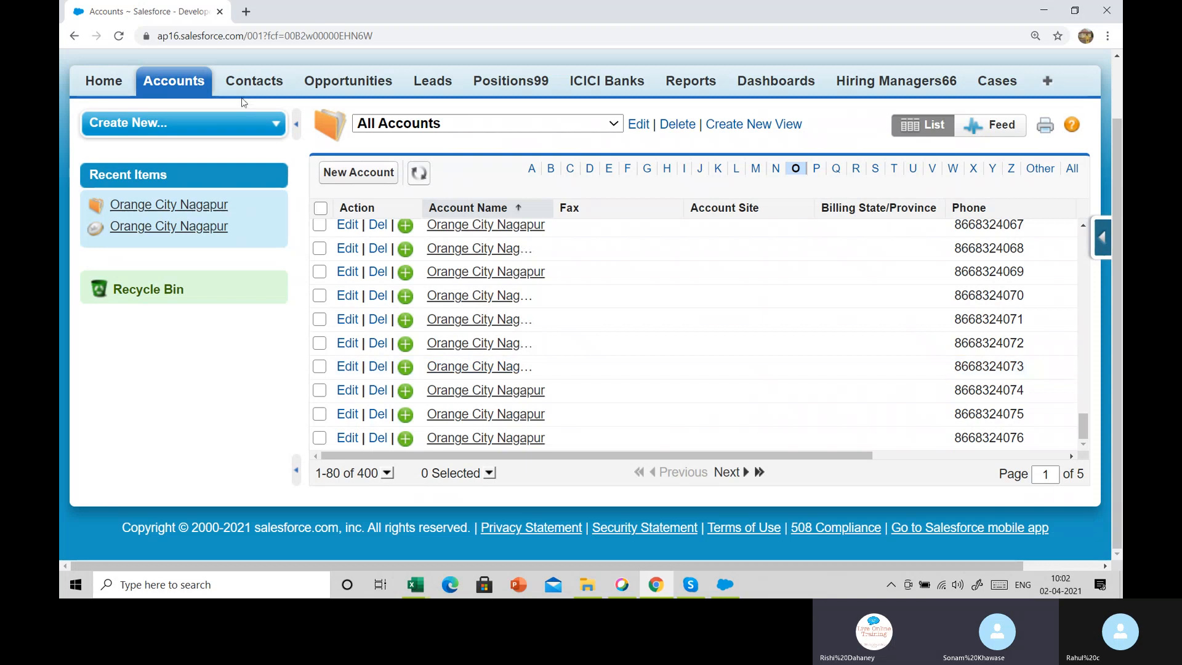
Open the All Contacts view and filter it to contacts starting with Z.
{"action": "left_click", "coordinate": [261, 88]}
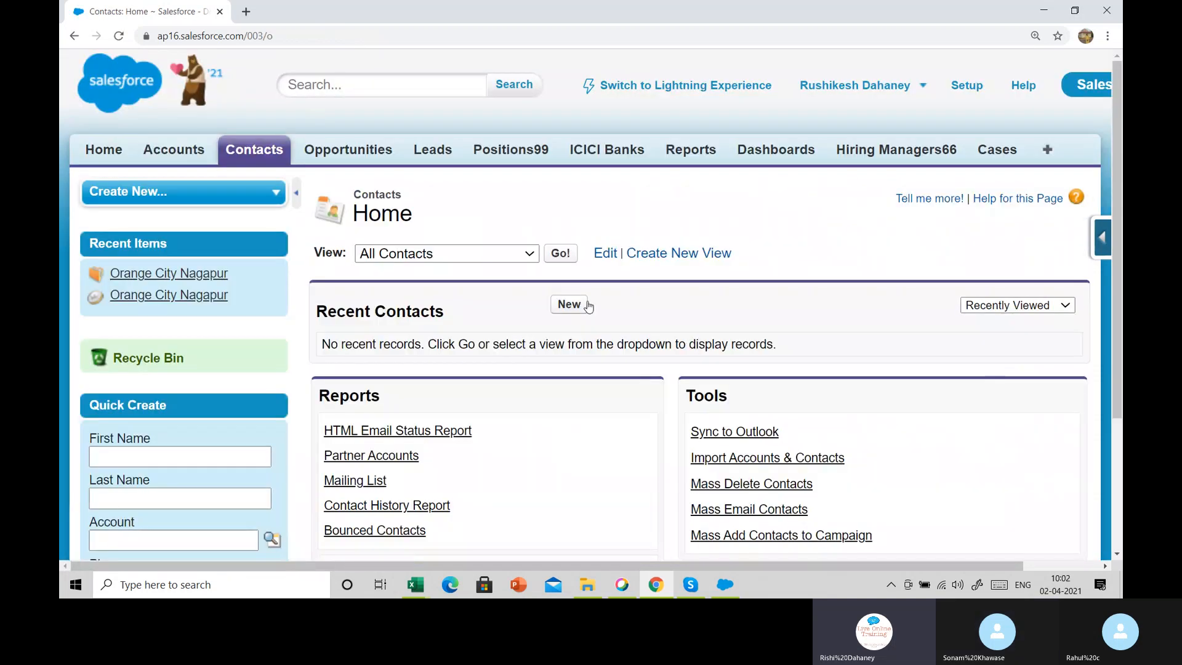
{"action": "left_click", "coordinate": [557, 255]}
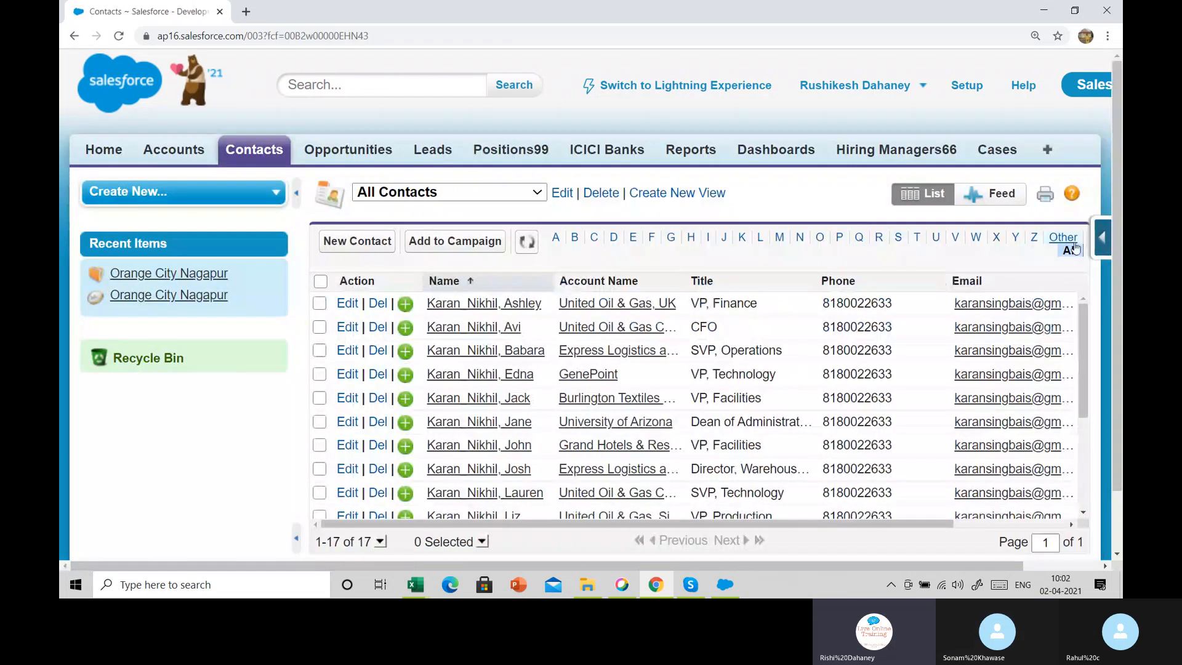
{"action": "left_click", "coordinate": [1033, 239]}
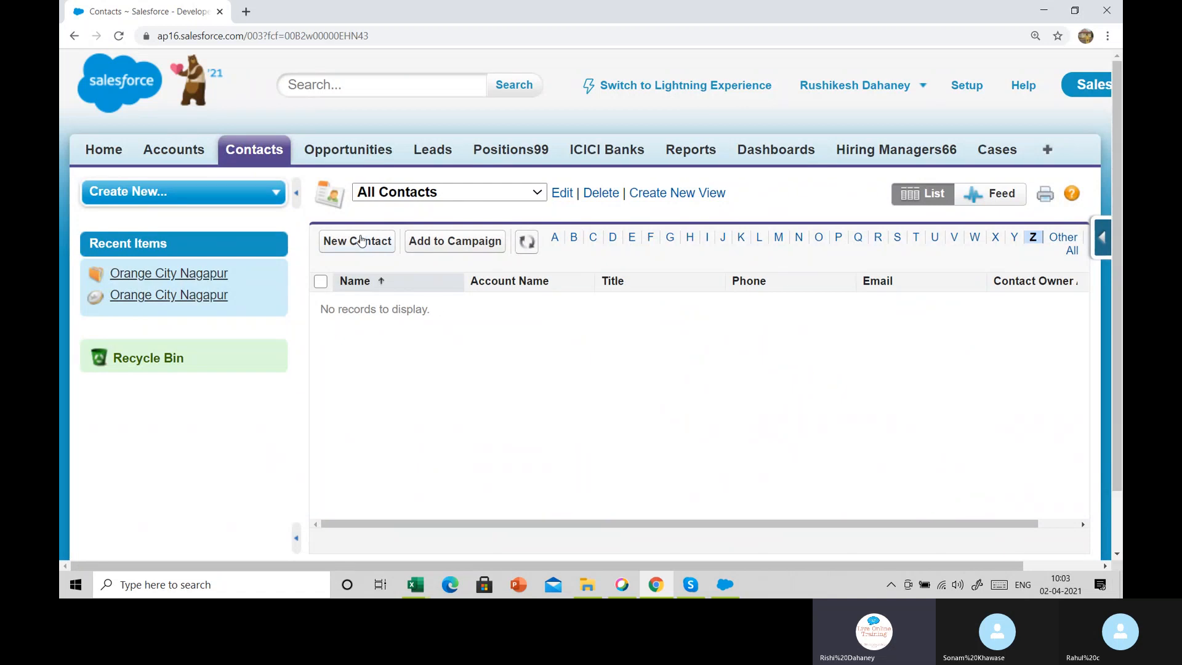
Start a new contact and enter the contact's first name and a last name starting with Z.
{"action": "left_click", "coordinate": [363, 243]}
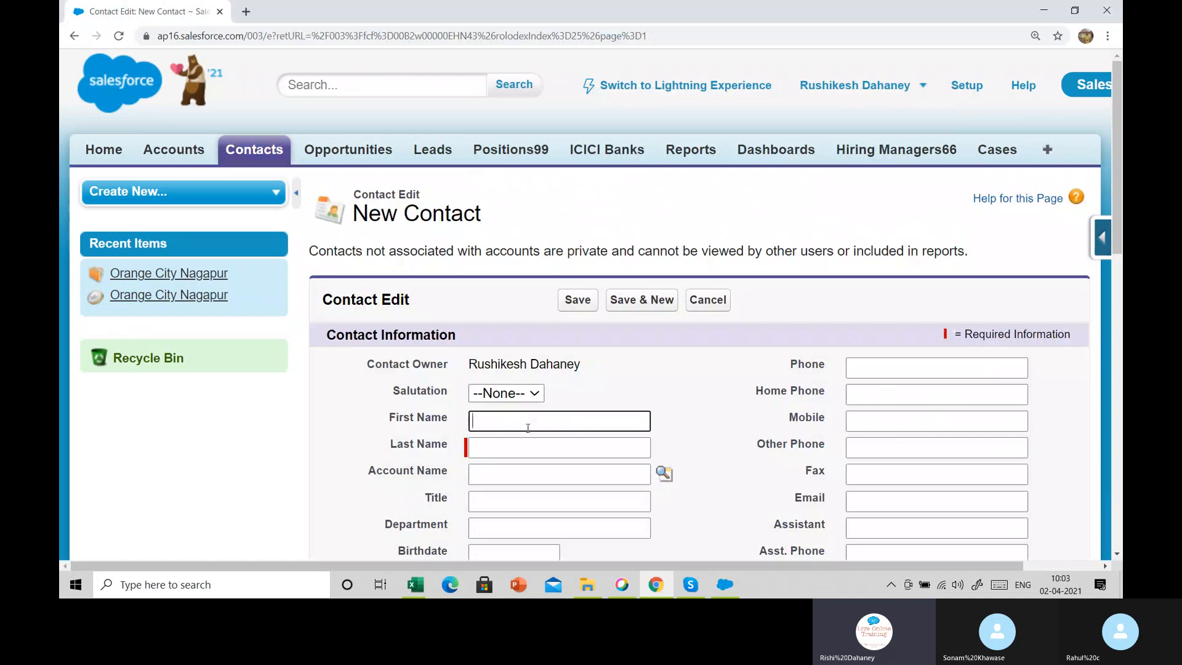
{"action": "left_click", "coordinate": [525, 449]}
{"action": "type", "text": "Z"}
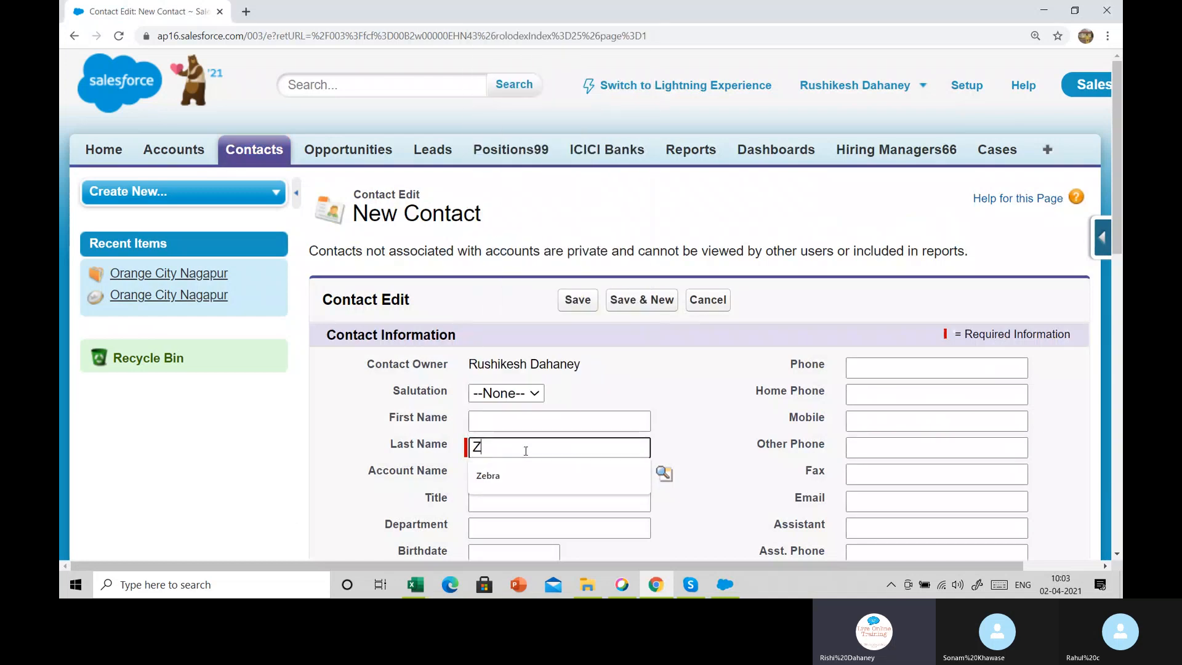
{"action": "type", "text": "ebra"}
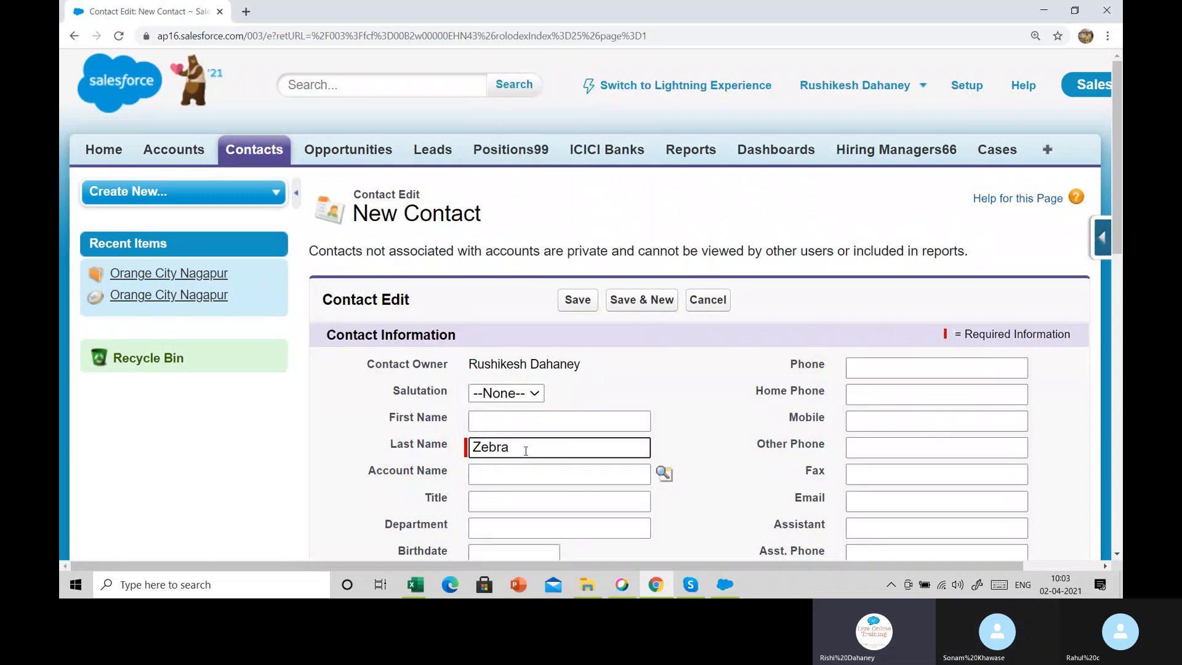
{"action": "left_click", "coordinate": [517, 417]}
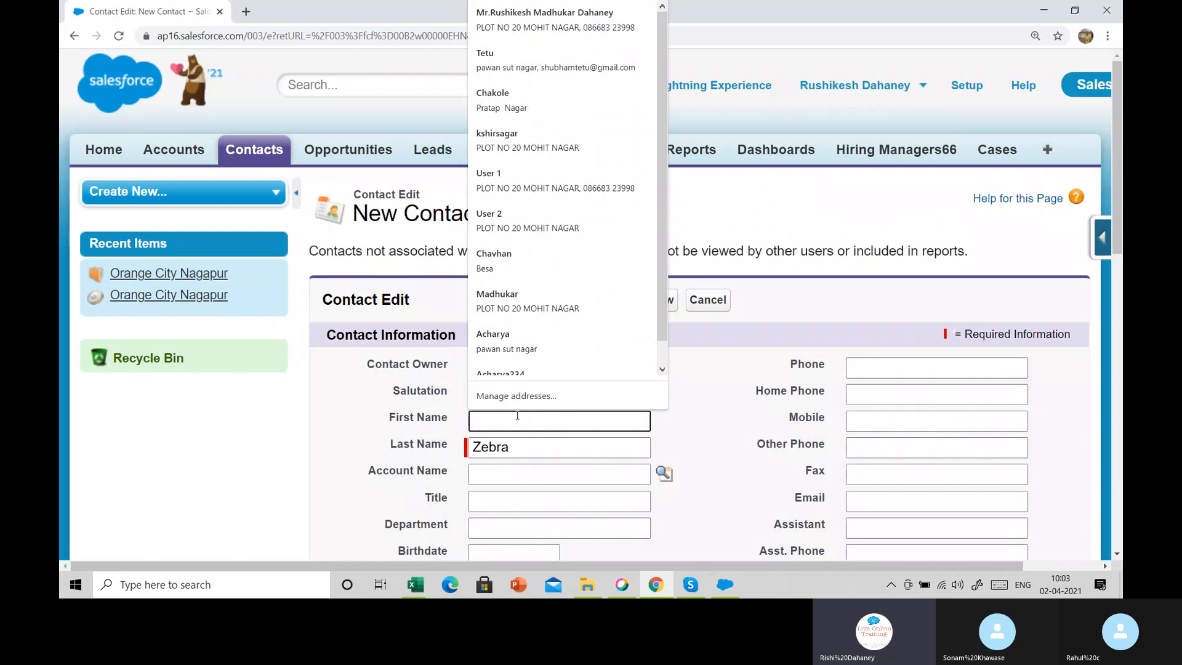
{"action": "type", "text": "User"}
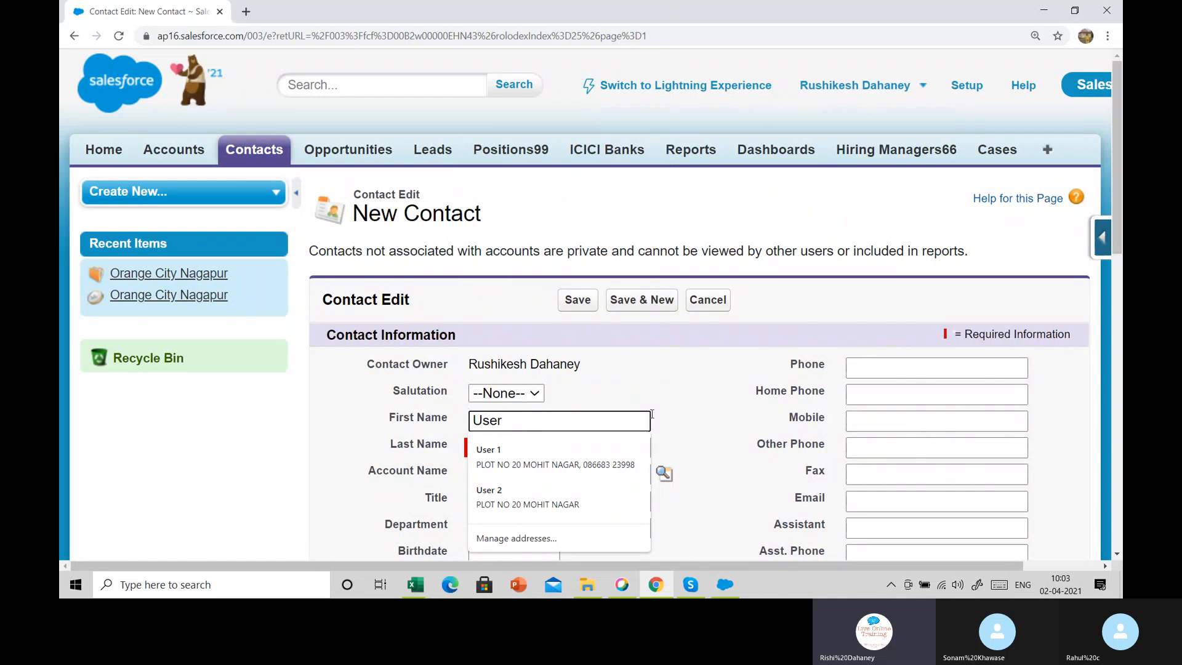
{"action": "left_click", "coordinate": [691, 391]}
Set the required mail server field to gmail.com and save the new contact.
{"action": "scroll", "coordinate": [690, 397], "scroll_direction": "down", "scroll_amount": 5}
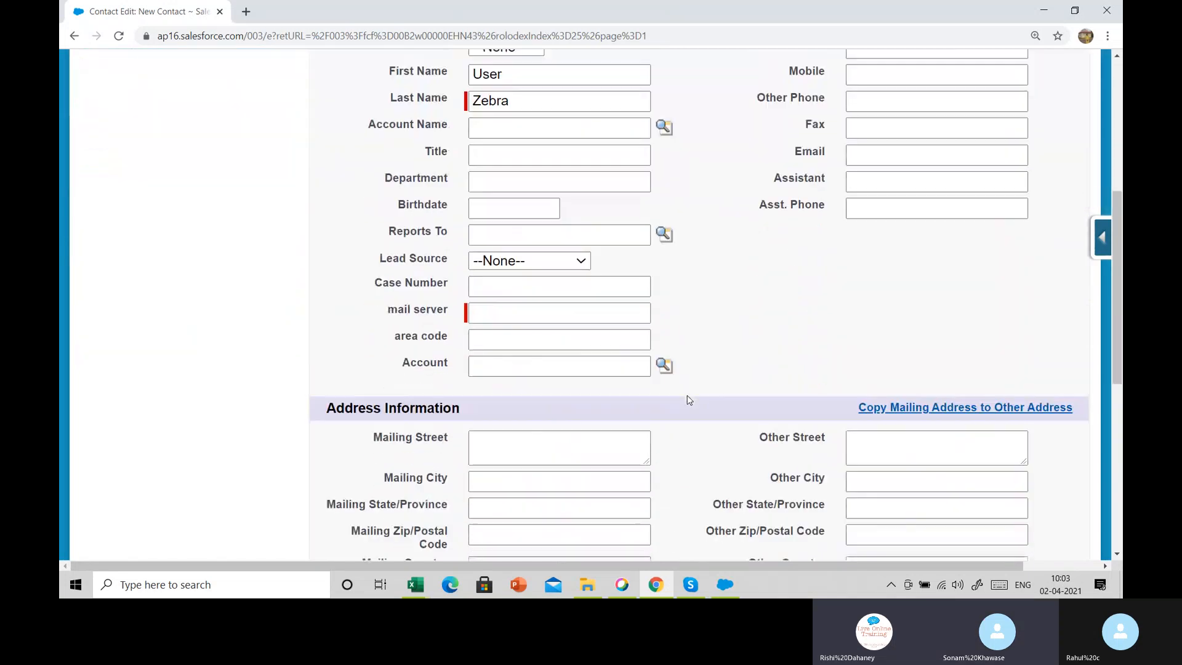
{"action": "left_click", "coordinate": [528, 314]}
{"action": "left_click", "coordinate": [528, 342]}
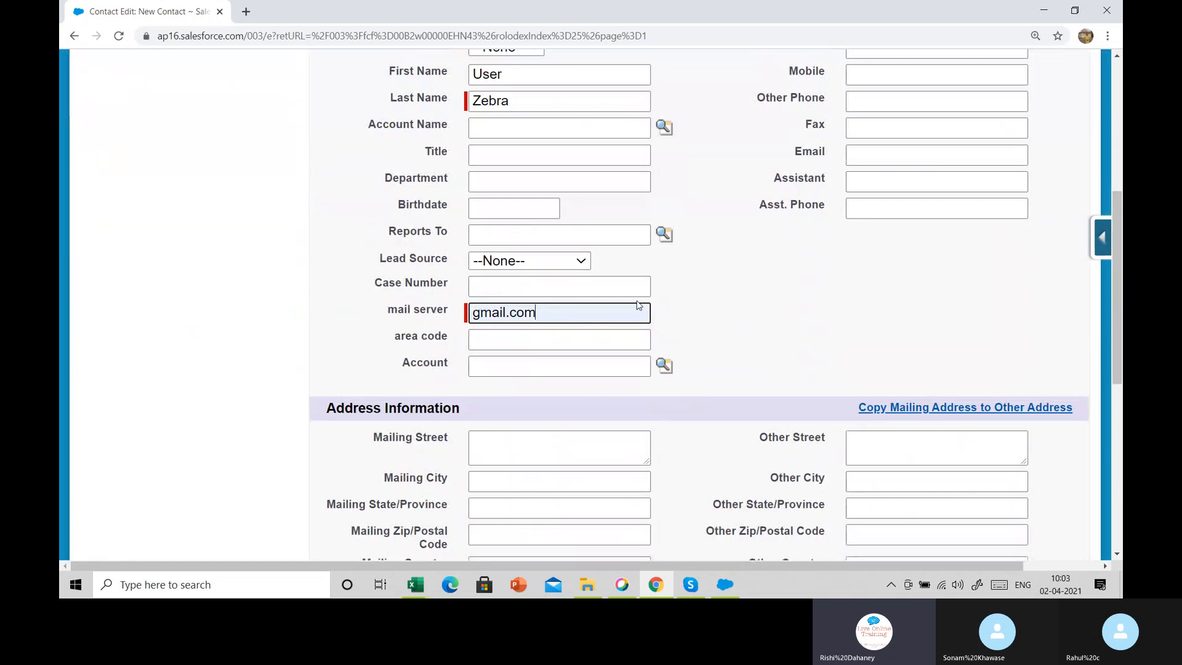
{"action": "scroll", "coordinate": [842, 318], "scroll_direction": "up", "scroll_amount": 3}
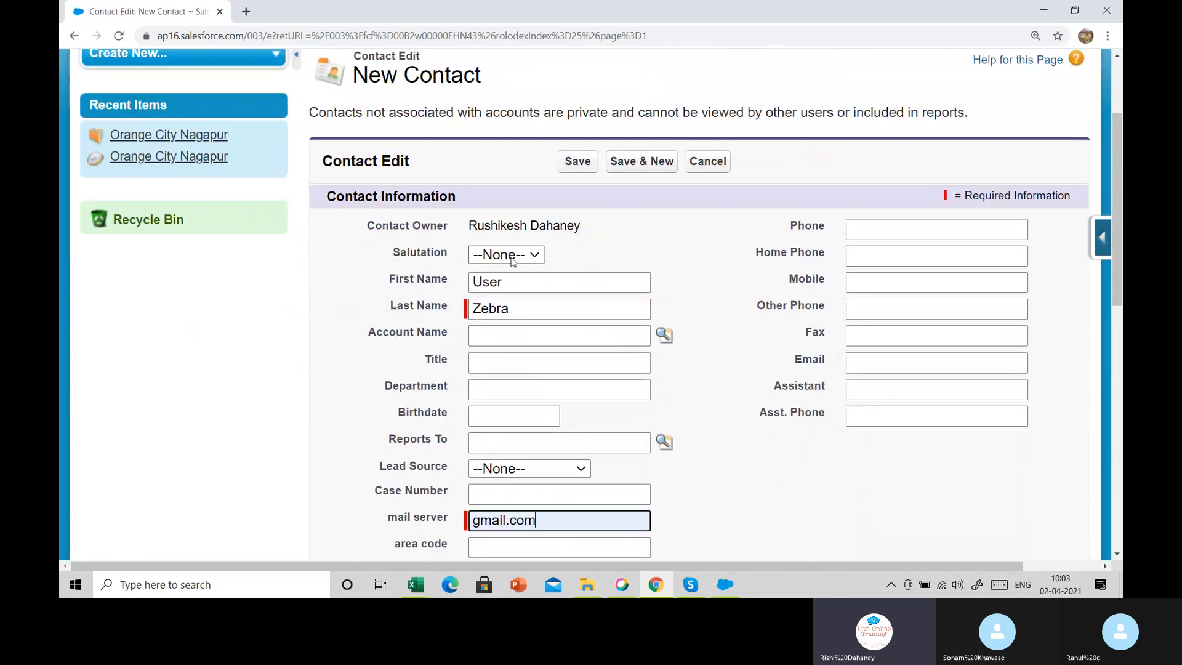
{"action": "scroll", "coordinate": [511, 262], "scroll_direction": "down", "scroll_amount": 1}
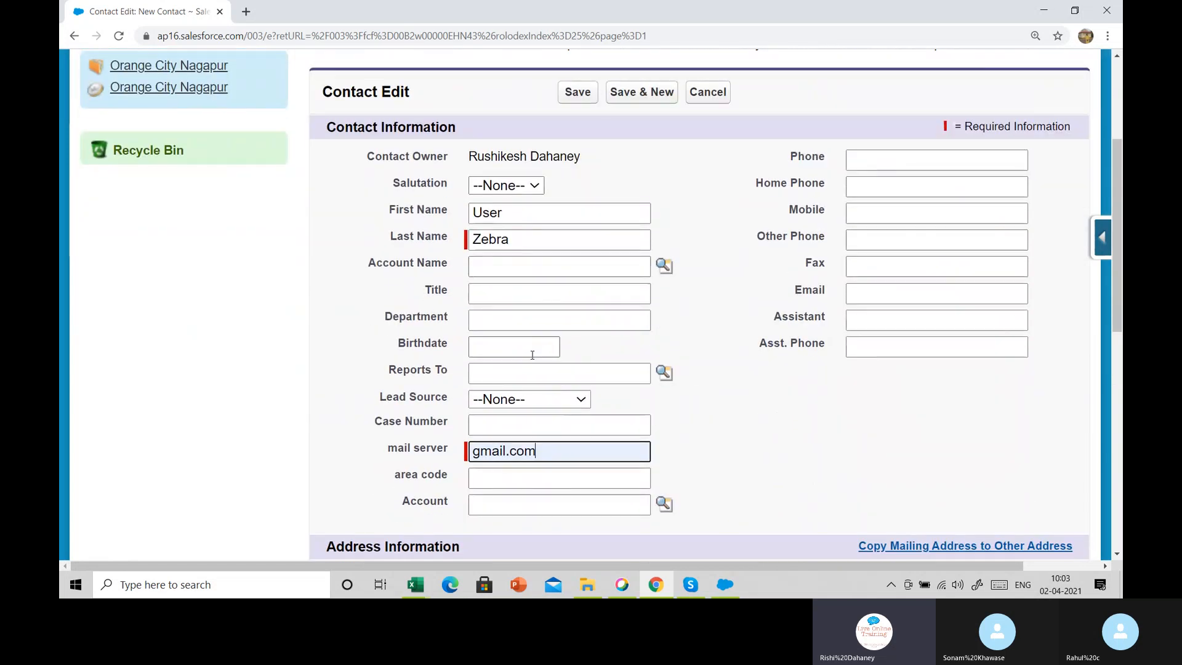
{"action": "scroll", "coordinate": [534, 363], "scroll_direction": "down", "scroll_amount": 2}
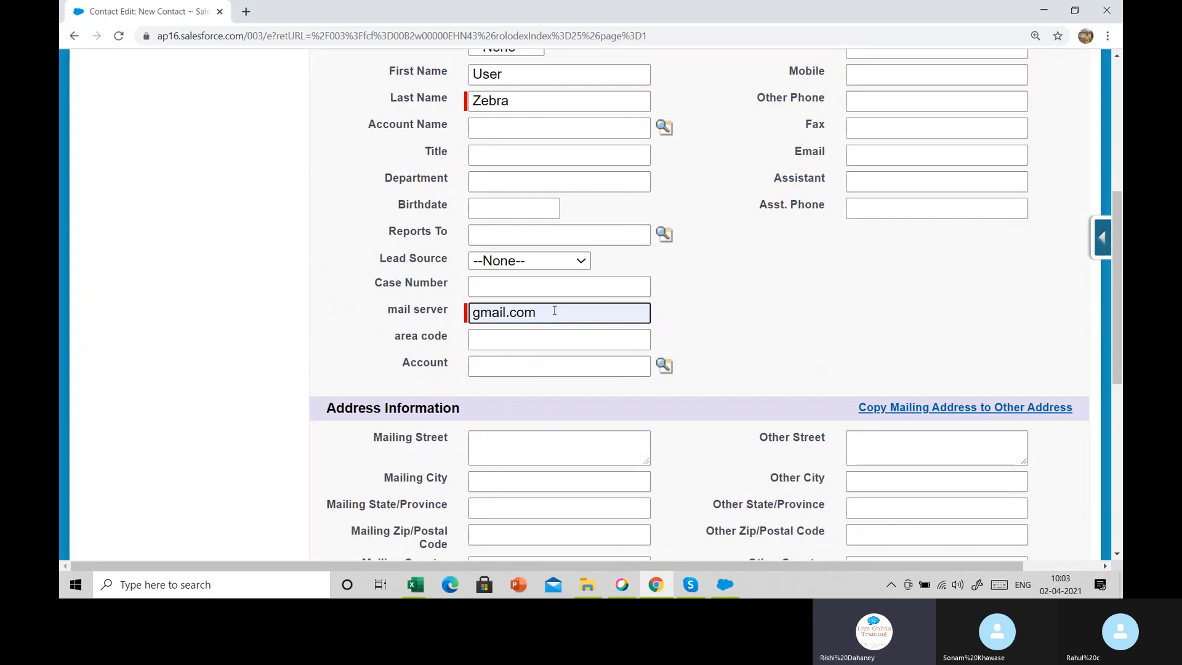
{"action": "scroll", "coordinate": [536, 314], "scroll_direction": "up", "scroll_amount": 2}
{"action": "left_click", "coordinate": [575, 94]}
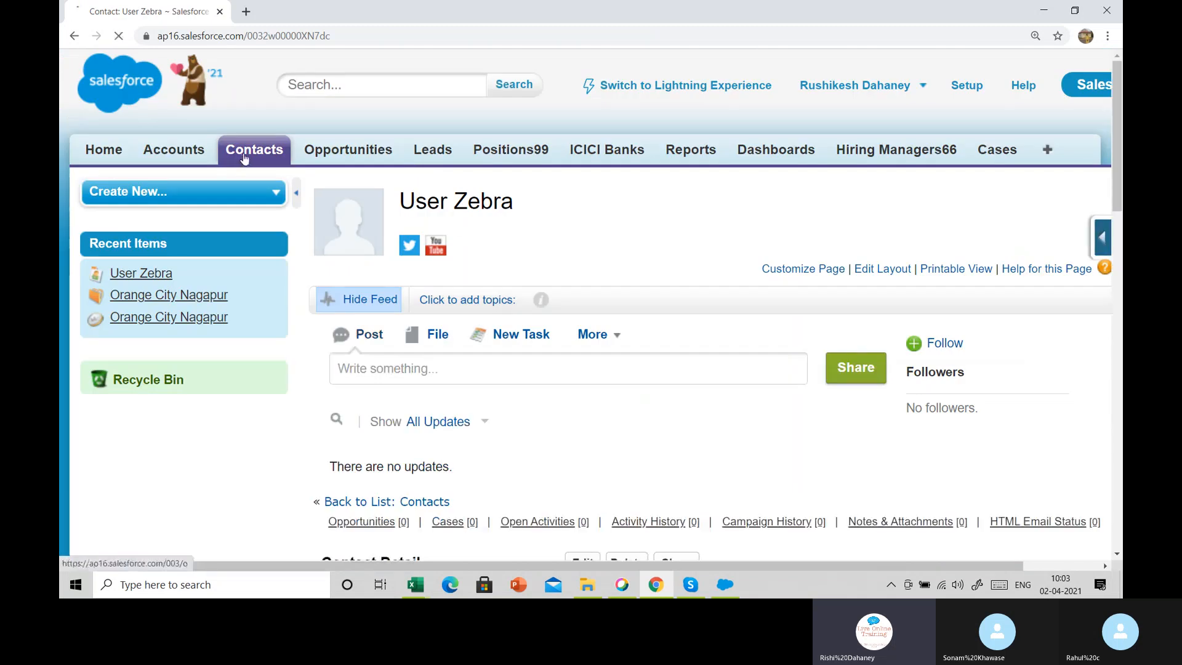
Return to the All Contacts view and filter it to contacts starting with Z to check the new record.
{"action": "left_click", "coordinate": [244, 158]}
{"action": "left_click", "coordinate": [559, 253]}
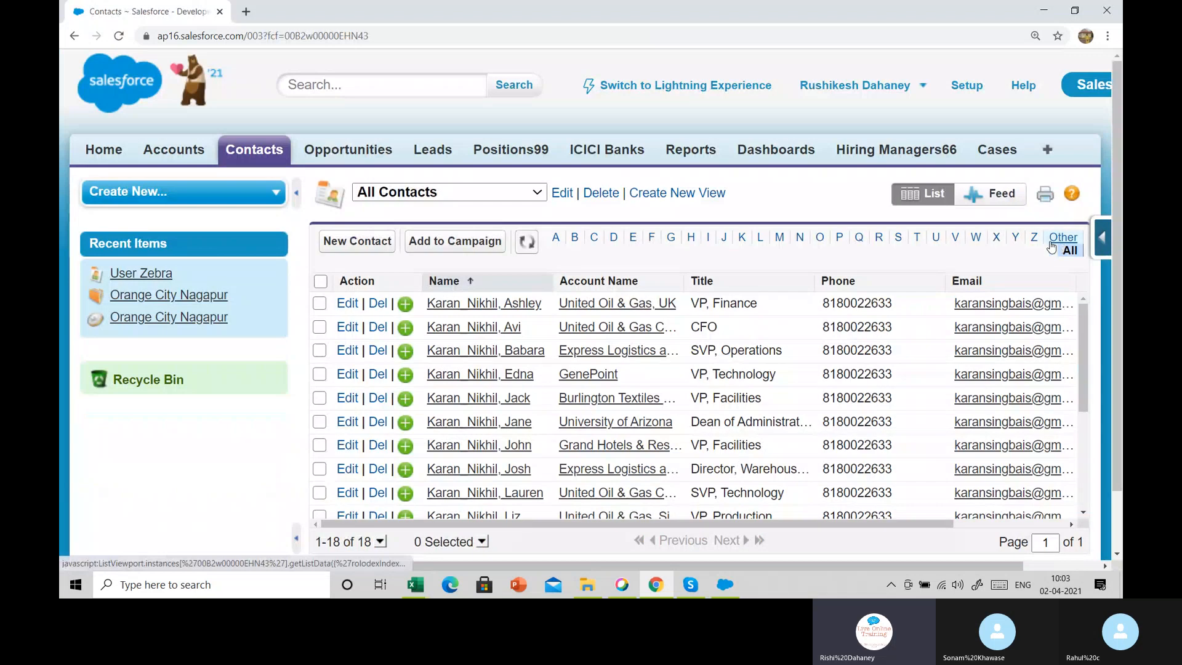
{"action": "left_click", "coordinate": [1035, 239]}
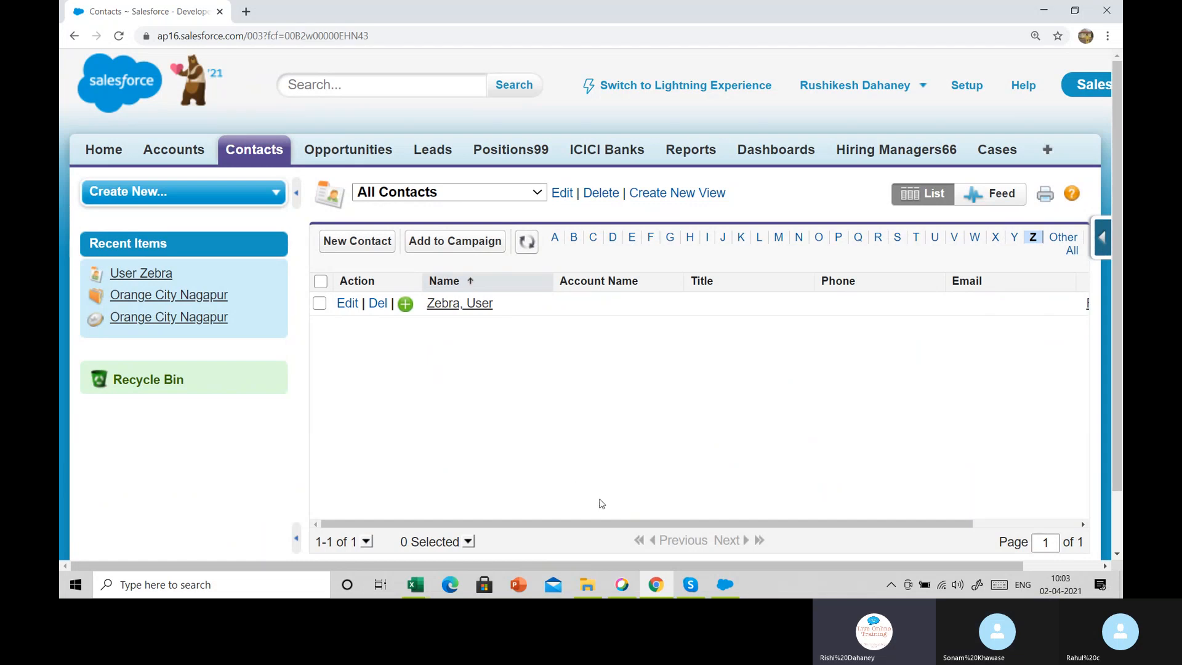
Switch to Data Loader and start an export of the Contact object.
{"action": "left_click", "coordinate": [730, 589]}
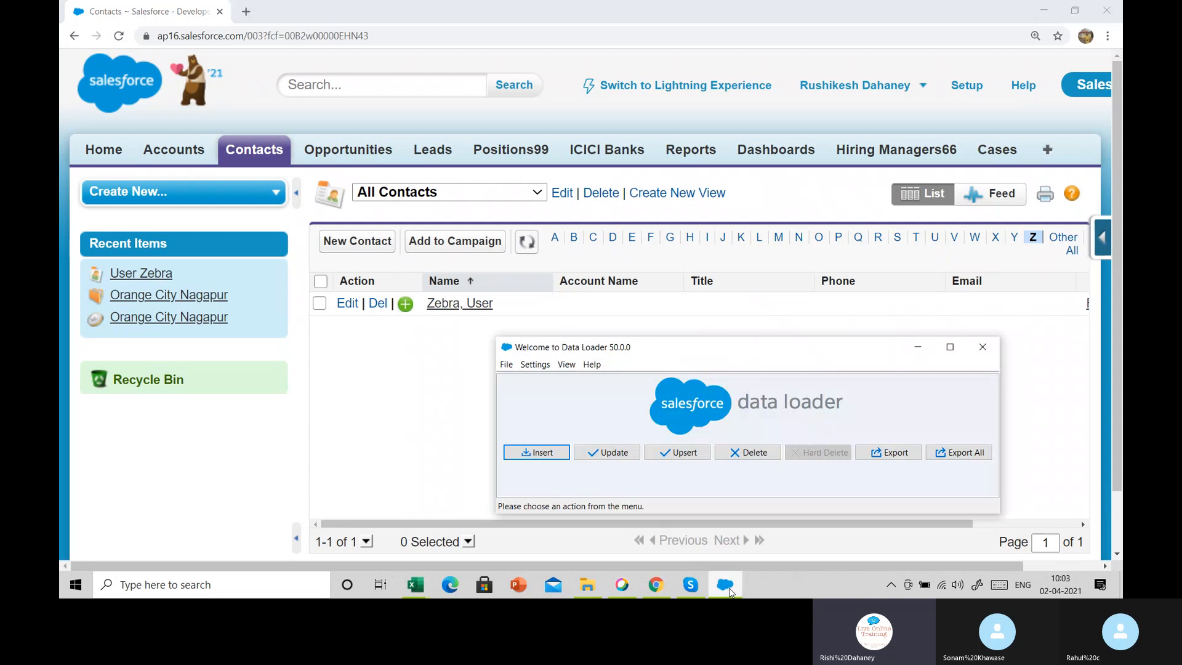
{"action": "left_click", "coordinate": [893, 455]}
{"action": "scroll", "coordinate": [627, 400], "scroll_direction": "down", "scroll_amount": 3}
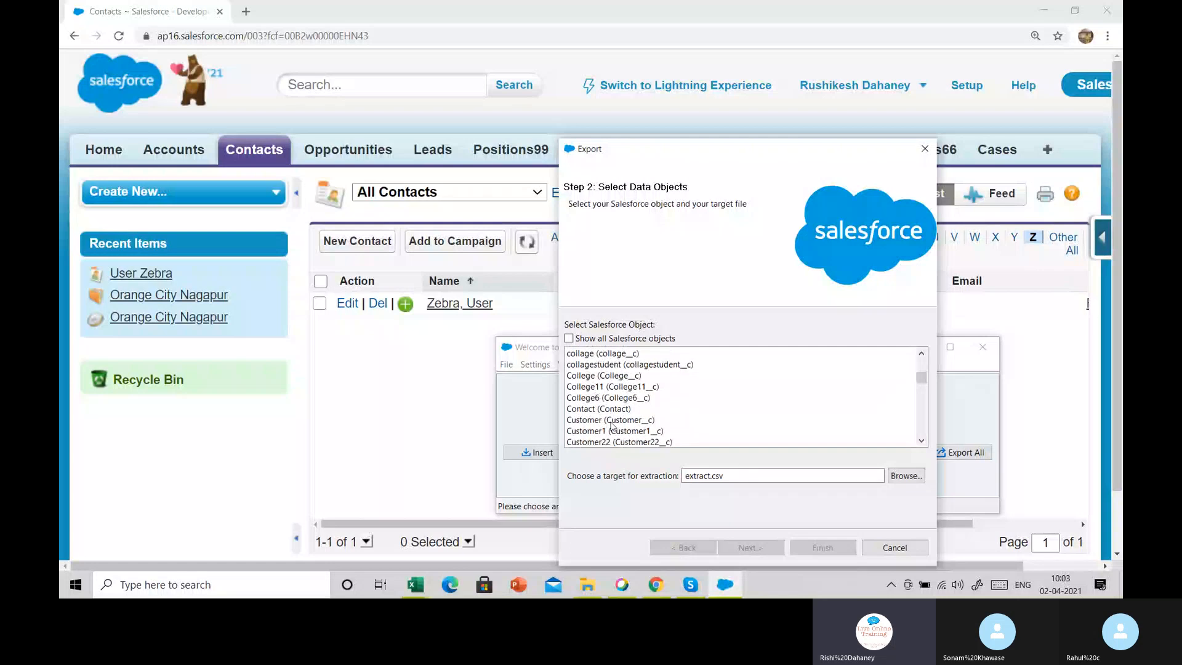
{"action": "left_click", "coordinate": [598, 409]}
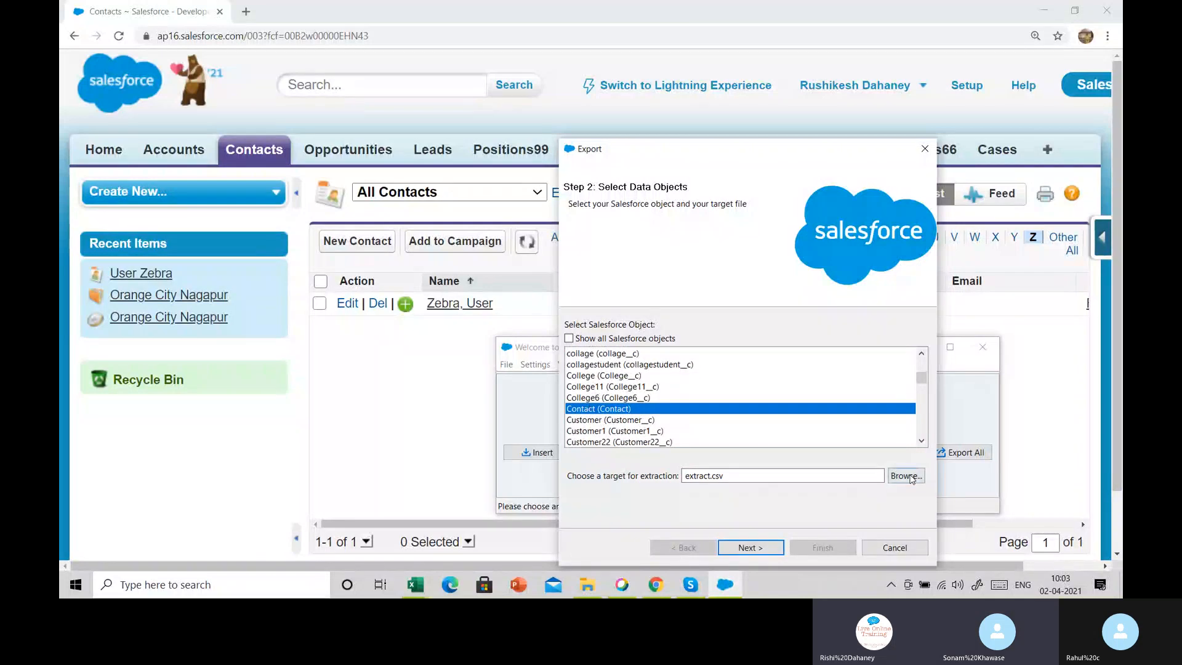
Set the extraction target to export_contact_insert1.csv in the Morning Batch 9.30 folder and proceed to the query editor.
{"action": "left_click", "coordinate": [906, 475]}
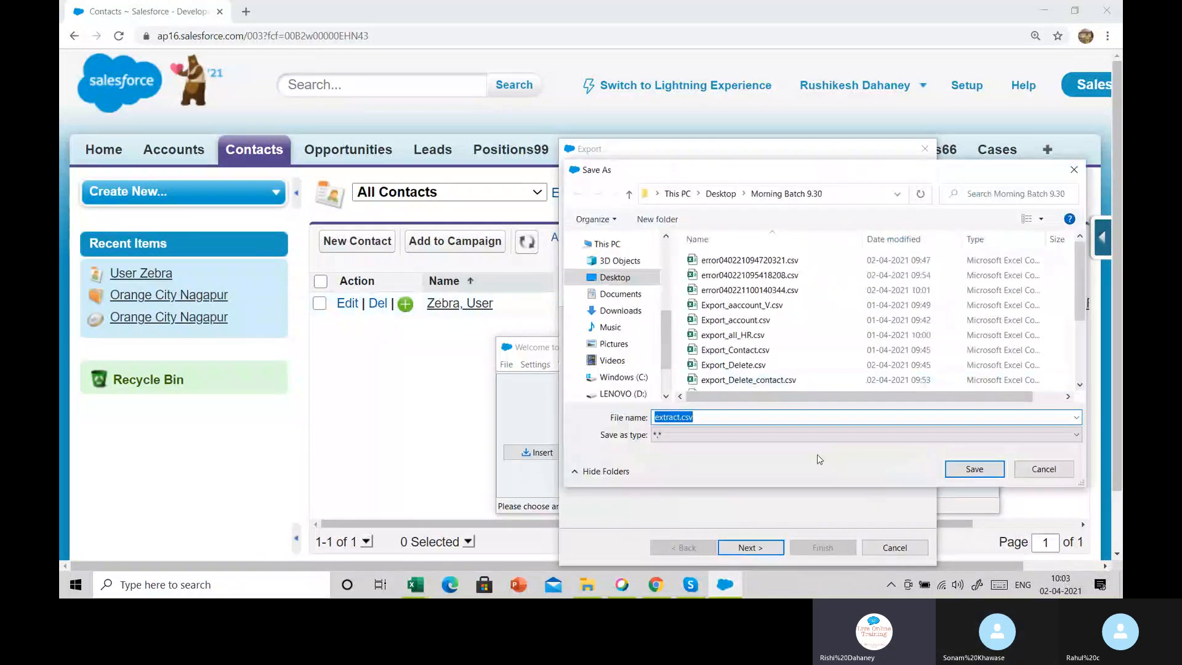
{"action": "type", "text": "expo"}
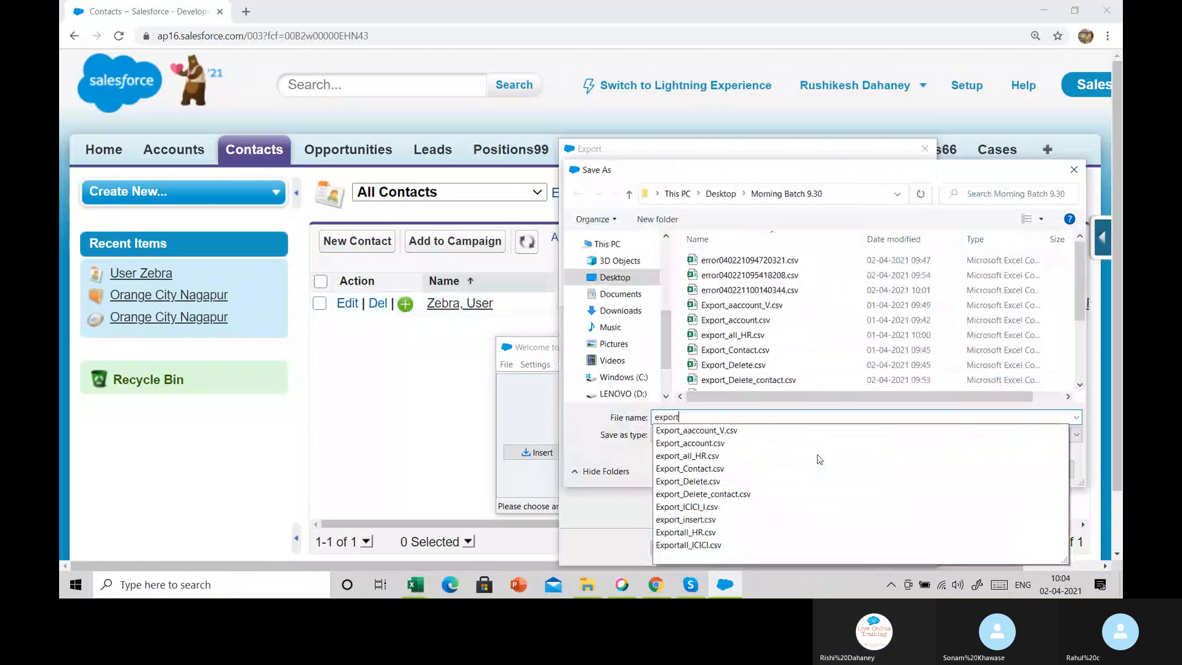
{"action": "type", "text": "rt_c"}
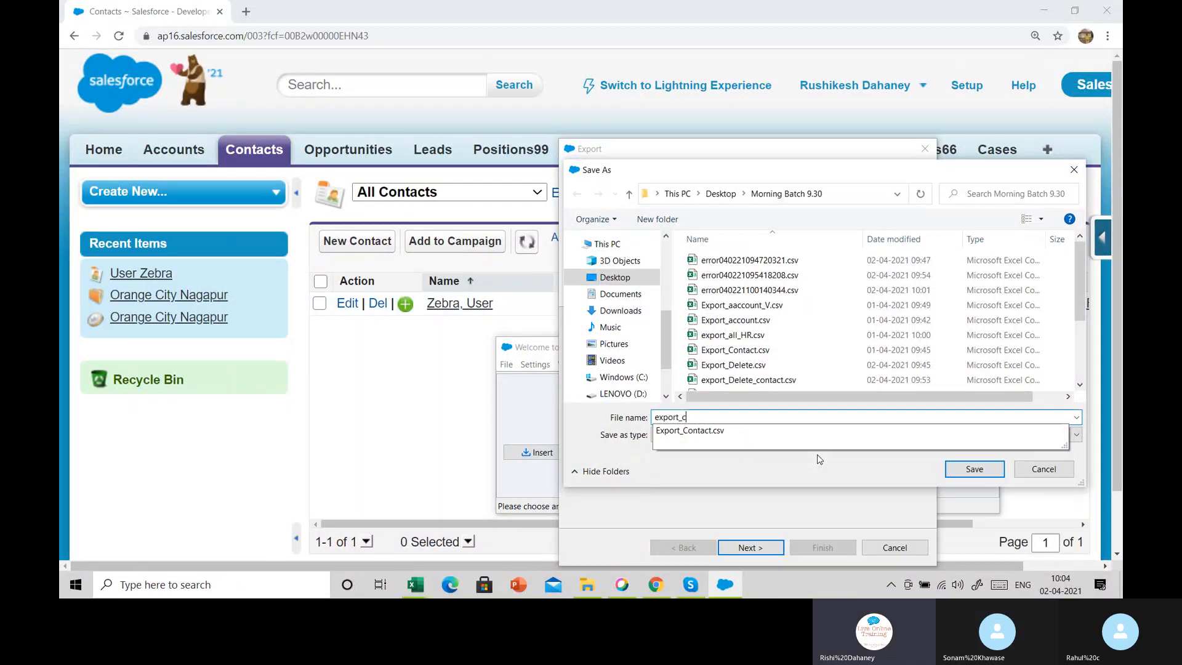
{"action": "type", "text": "ontact_"}
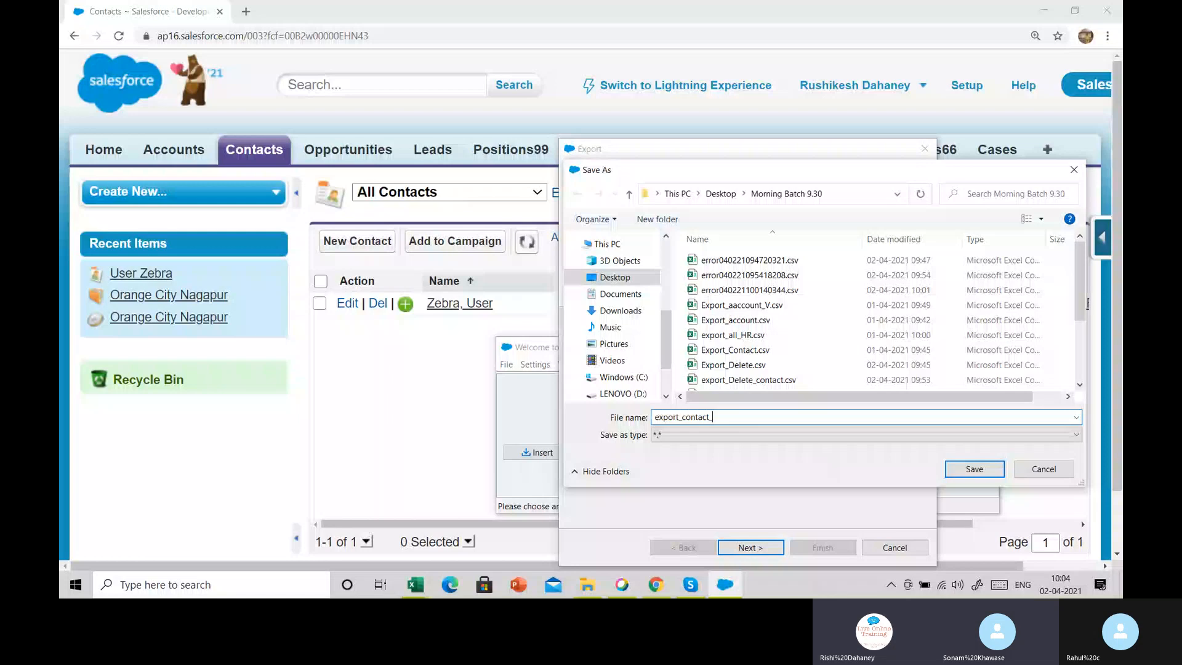
{"action": "type", "text": "insert1.csv"}
{"action": "left_click", "coordinate": [961, 471]}
{"action": "left_click", "coordinate": [751, 547]}
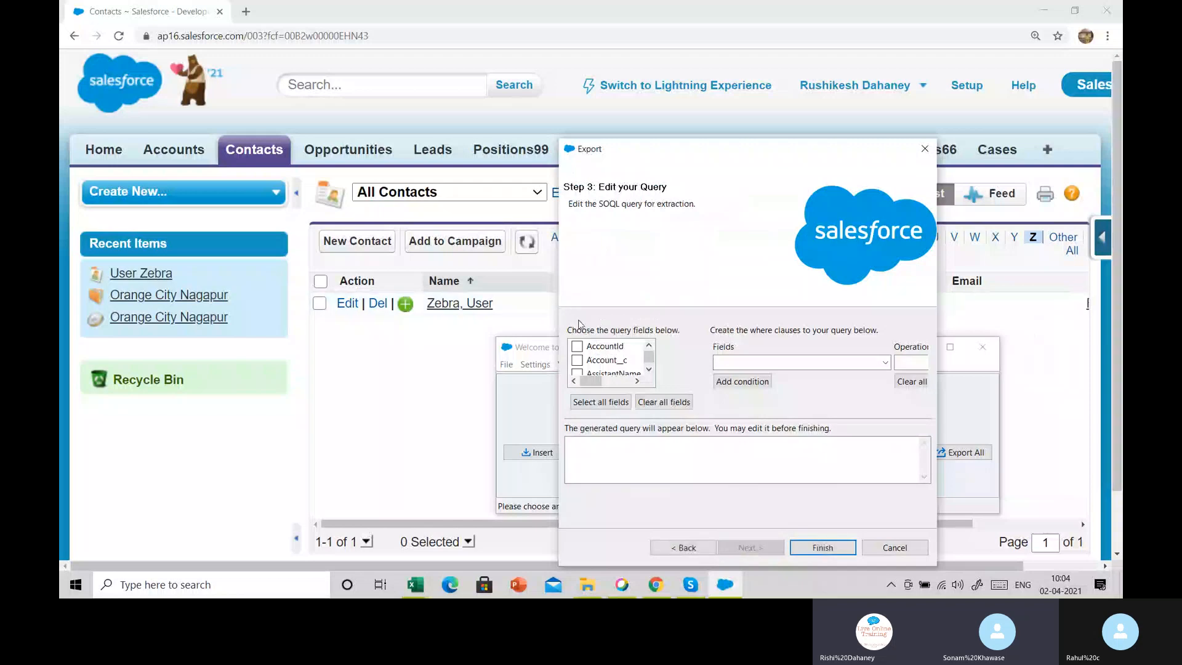
Add the FirstName field to the Contact export query.
{"action": "left_click", "coordinate": [649, 370]}
{"action": "left_click", "coordinate": [650, 370]}
{"action": "left_click", "coordinate": [650, 370]}
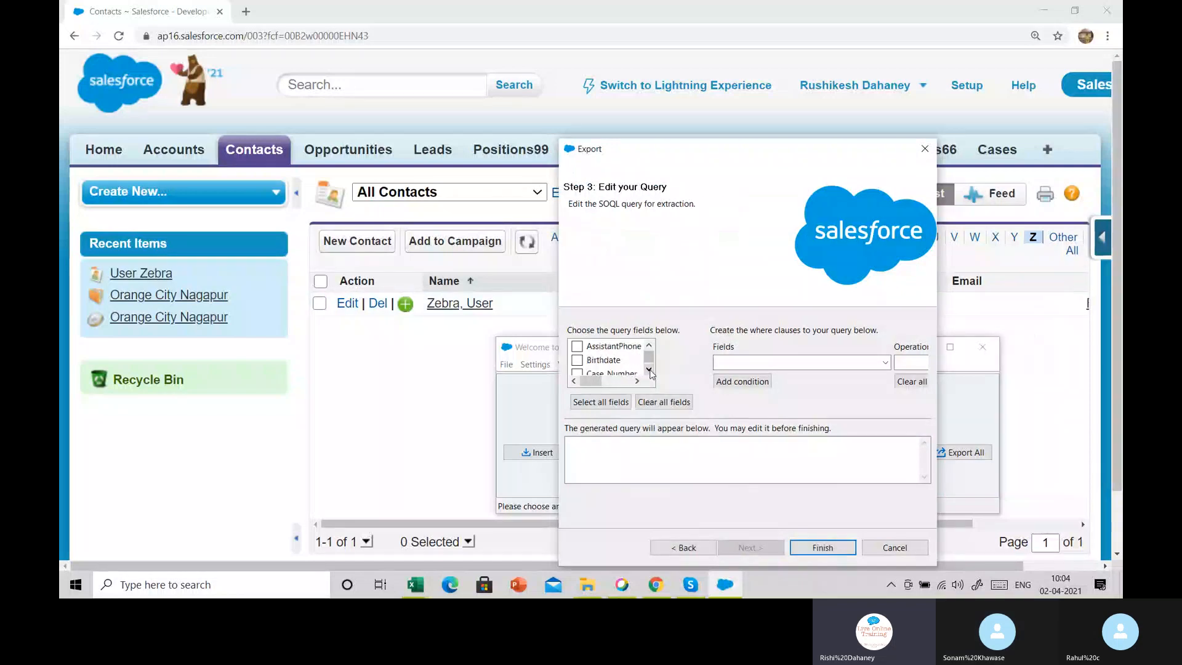
{"action": "left_click", "coordinate": [649, 370]}
{"action": "left_click", "coordinate": [650, 370]}
{"action": "left_click", "coordinate": [649, 370]}
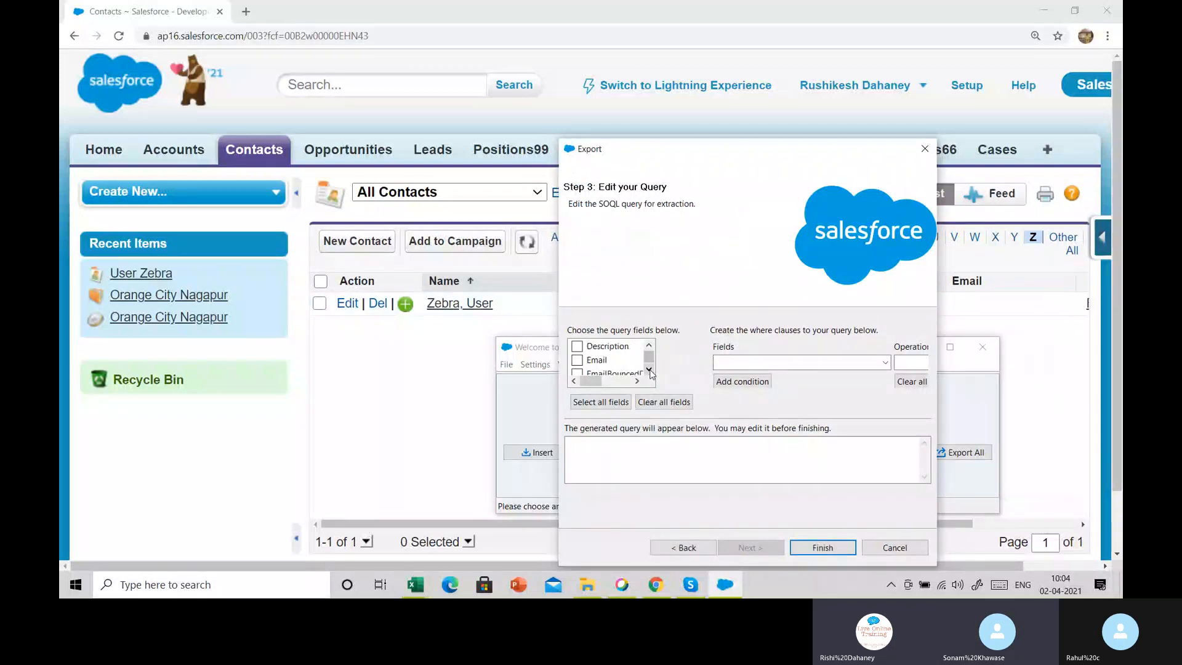
{"action": "left_click", "coordinate": [649, 370]}
{"action": "left_click", "coordinate": [650, 370]}
{"action": "left_click", "coordinate": [649, 370]}
{"action": "left_click", "coordinate": [649, 370]}
{"action": "left_click", "coordinate": [650, 370]}
{"action": "left_click", "coordinate": [579, 346]}
Include the LastName field in the Contact export query.
{"action": "left_click", "coordinate": [650, 370]}
{"action": "left_click", "coordinate": [649, 370]}
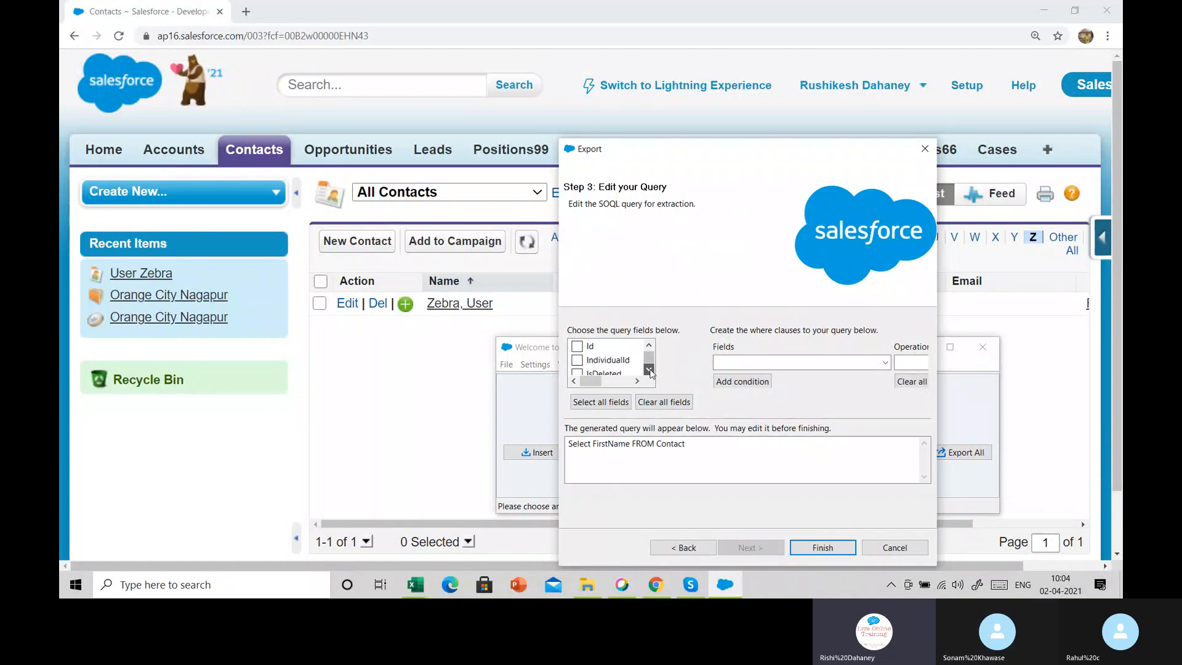
{"action": "left_click", "coordinate": [649, 370]}
{"action": "left_click", "coordinate": [650, 370]}
{"action": "left_click", "coordinate": [650, 370]}
{"action": "left_click", "coordinate": [649, 370]}
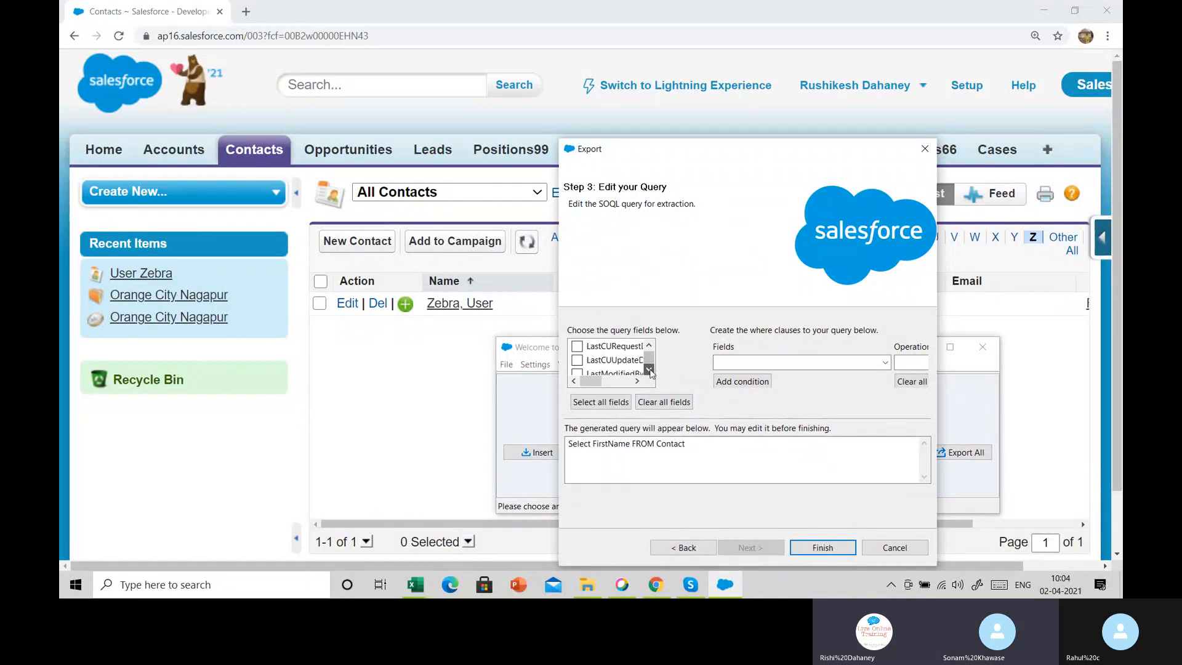
{"action": "left_click", "coordinate": [650, 370]}
{"action": "left_click", "coordinate": [649, 370]}
{"action": "left_click", "coordinate": [650, 370]}
{"action": "left_click", "coordinate": [650, 370]}
{"action": "left_click", "coordinate": [650, 370]}
{"action": "left_click", "coordinate": [650, 370]}
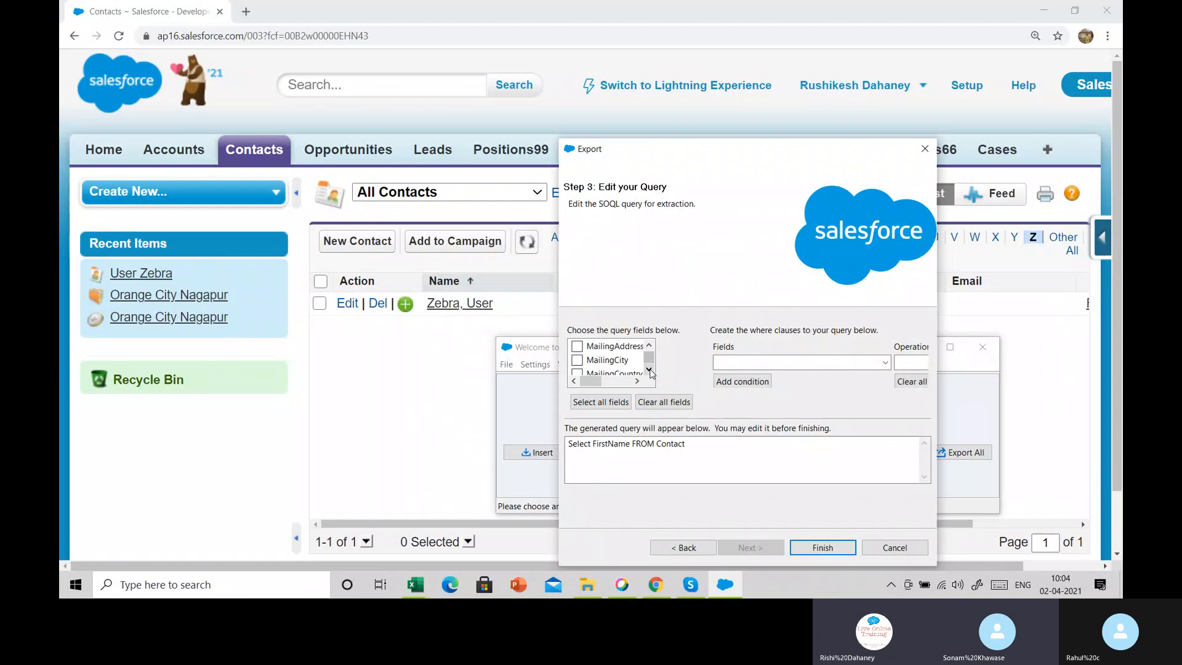
{"action": "left_click", "coordinate": [649, 346]}
{"action": "left_click", "coordinate": [650, 346]}
{"action": "left_click", "coordinate": [649, 346]}
{"action": "left_click", "coordinate": [649, 346]}
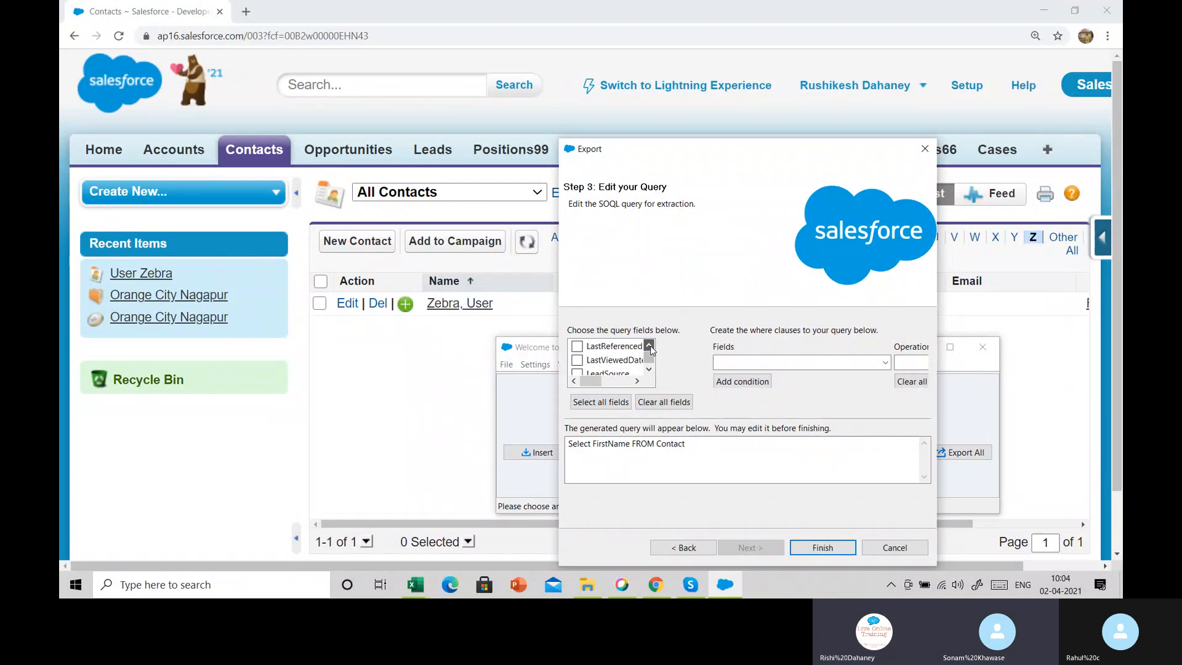
{"action": "left_click", "coordinate": [650, 347]}
{"action": "left_click", "coordinate": [577, 346]}
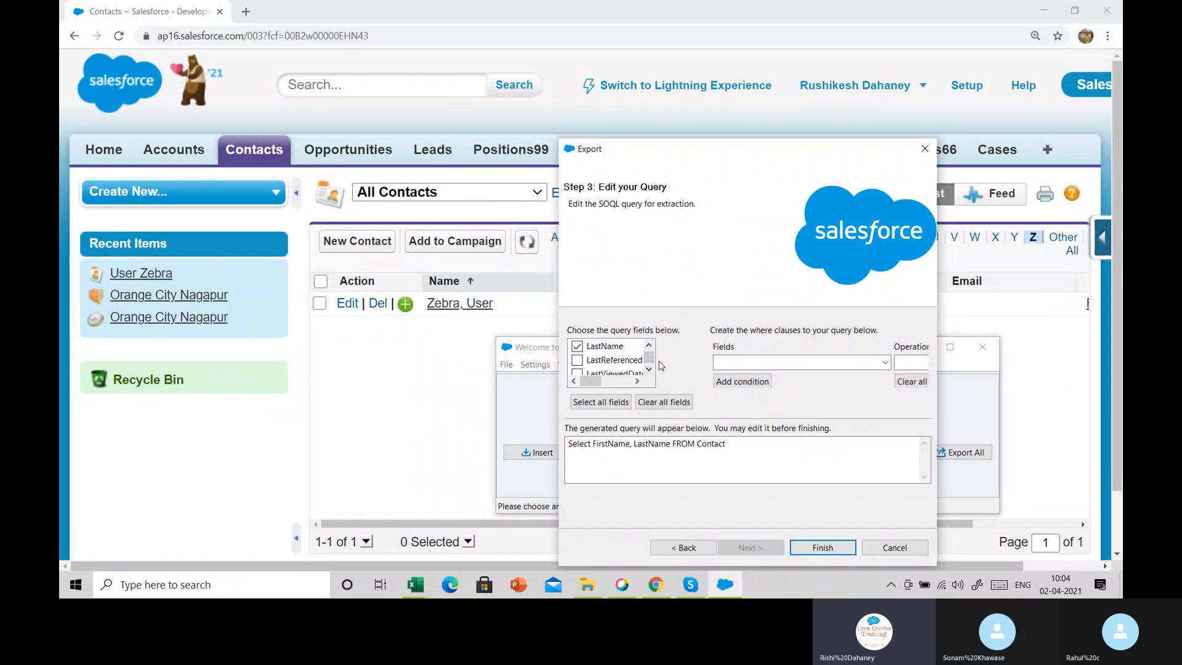
Find the custom mail server field and add mail_server__c to the Contact export query.
{"action": "scroll", "coordinate": [650, 372], "scroll_direction": "down", "scroll_amount": 4}
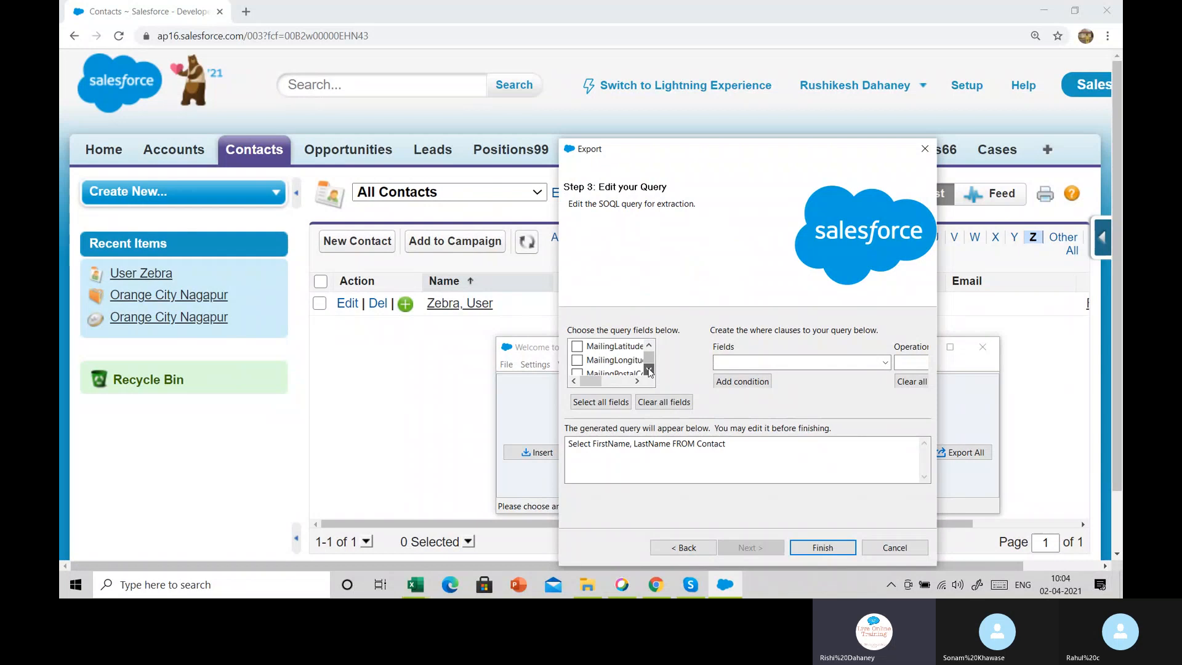
{"action": "left_click", "coordinate": [650, 371]}
{"action": "left_click", "coordinate": [650, 371]}
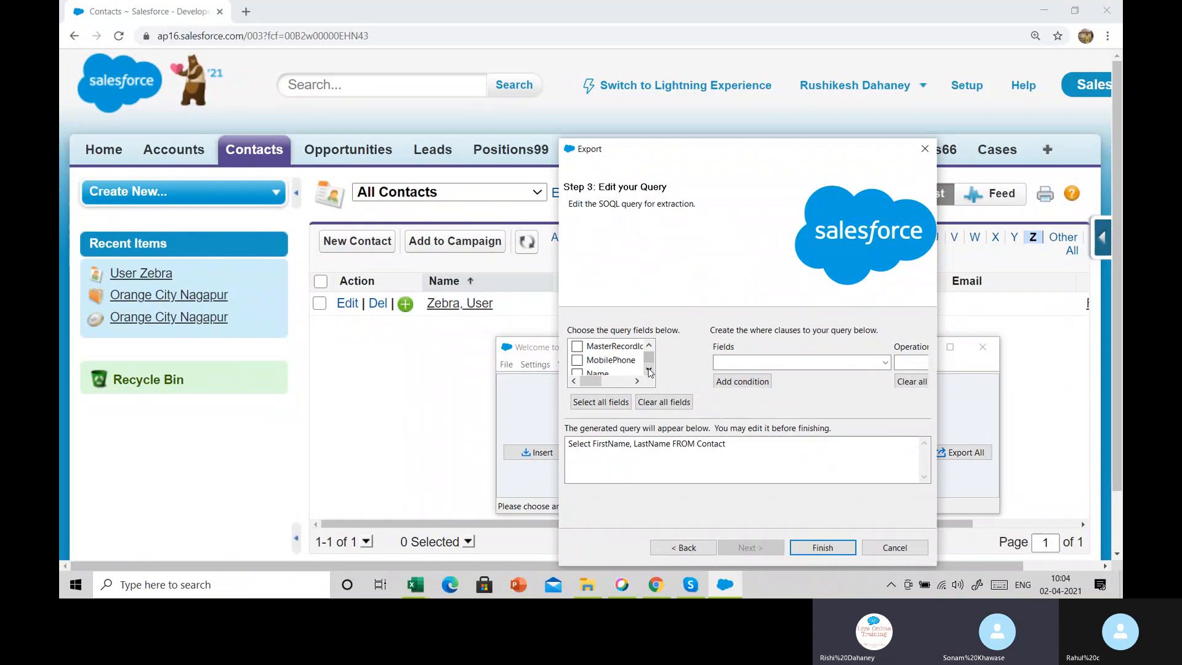
{"action": "left_click", "coordinate": [649, 371]}
{"action": "left_click", "coordinate": [648, 347]}
{"action": "left_click", "coordinate": [649, 347]}
{"action": "left_click", "coordinate": [648, 347]}
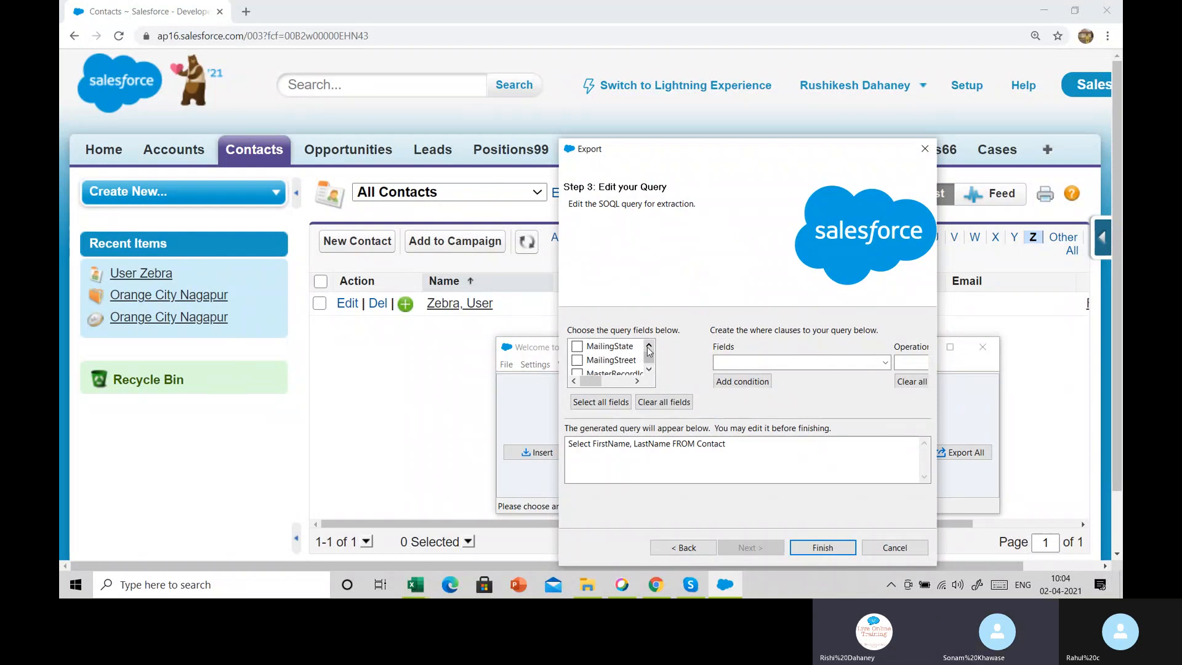
{"action": "left_click", "coordinate": [648, 347]}
{"action": "left_click", "coordinate": [648, 347]}
{"action": "left_click", "coordinate": [648, 348]}
{"action": "left_click", "coordinate": [648, 348]}
{"action": "left_click", "coordinate": [648, 349]}
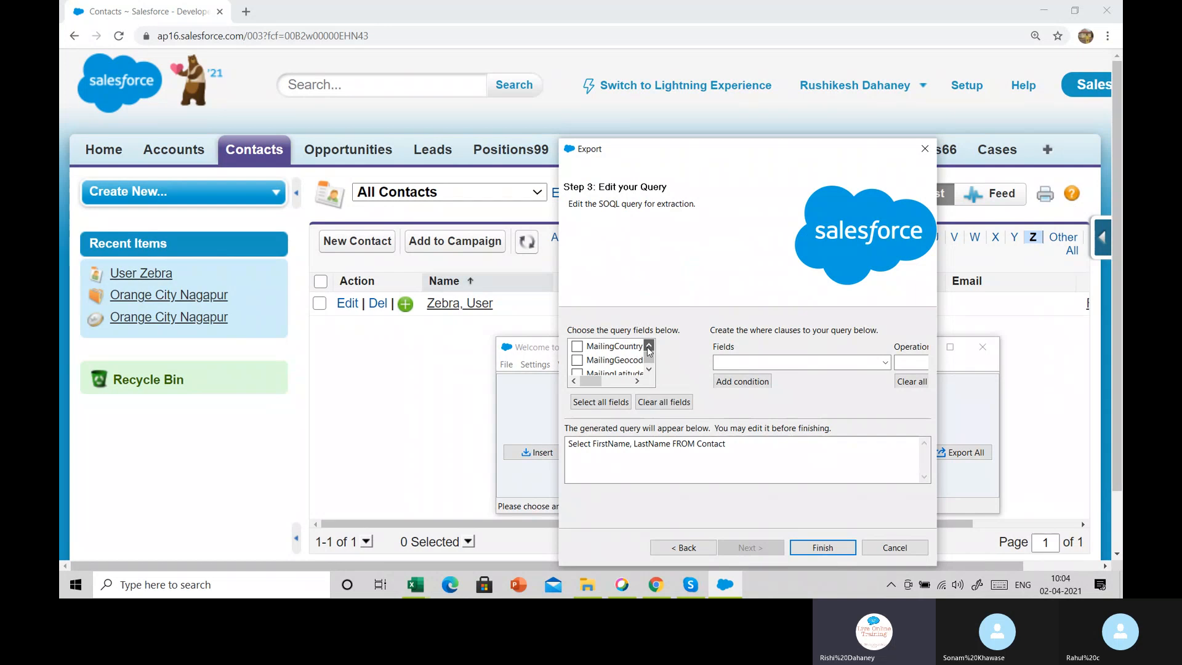
{"action": "left_click", "coordinate": [648, 348]}
{"action": "left_click", "coordinate": [649, 348]}
{"action": "left_click", "coordinate": [648, 348]}
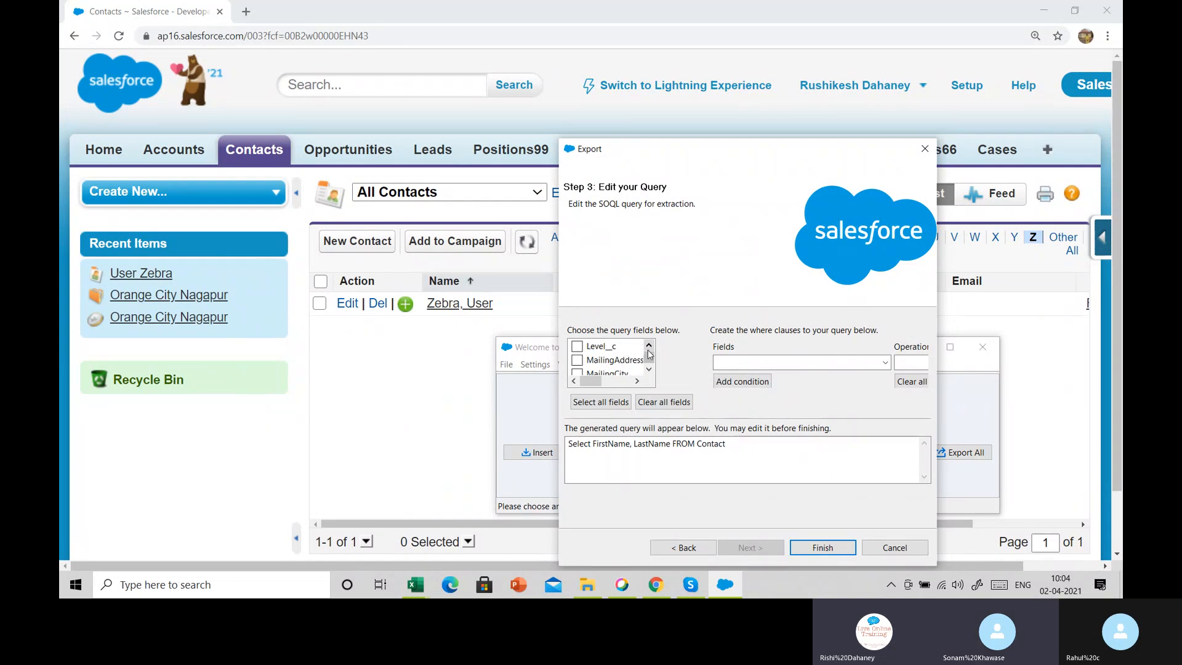
{"action": "left_click", "coordinate": [648, 371]}
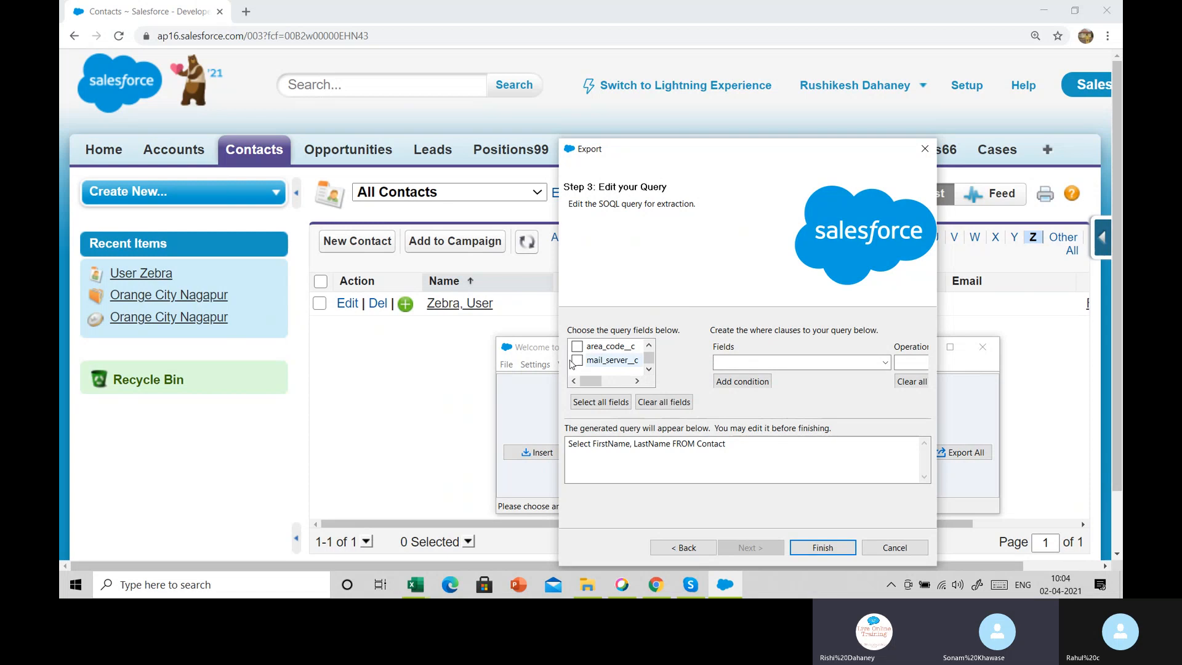
{"action": "left_click", "coordinate": [577, 361]}
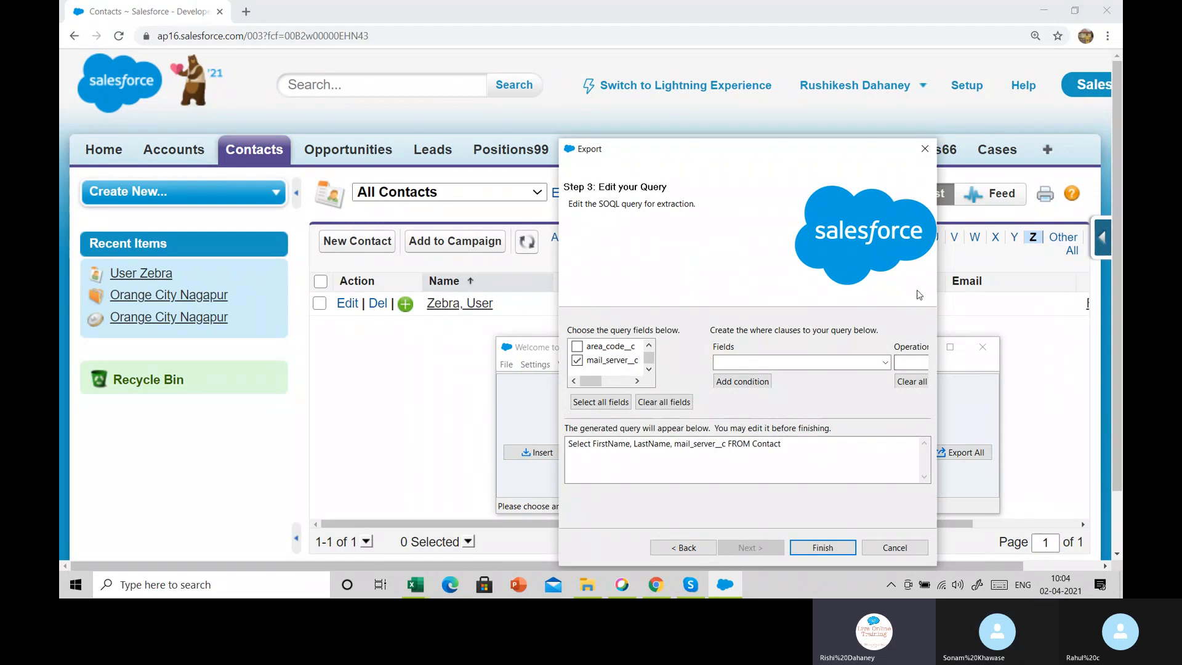
Widen the export query window and choose LastName as the field for the where clause.
{"action": "left_click_drag", "start_coordinate": [936, 400], "coordinate": [1065, 401]}
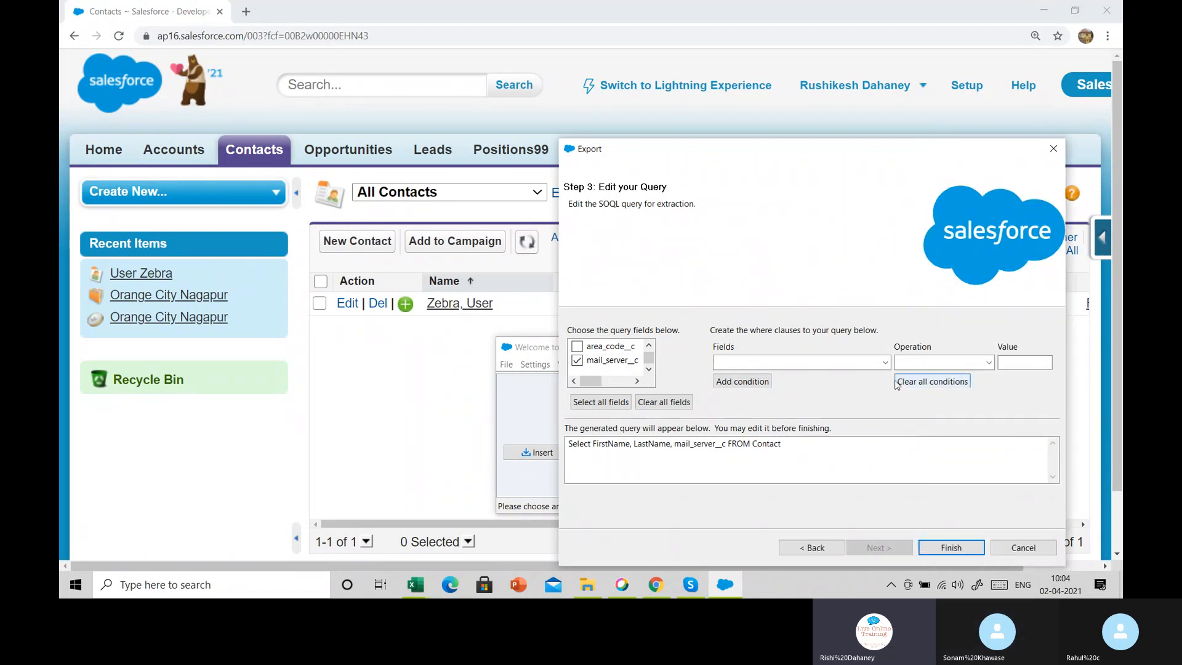
{"action": "left_click", "coordinate": [885, 363]}
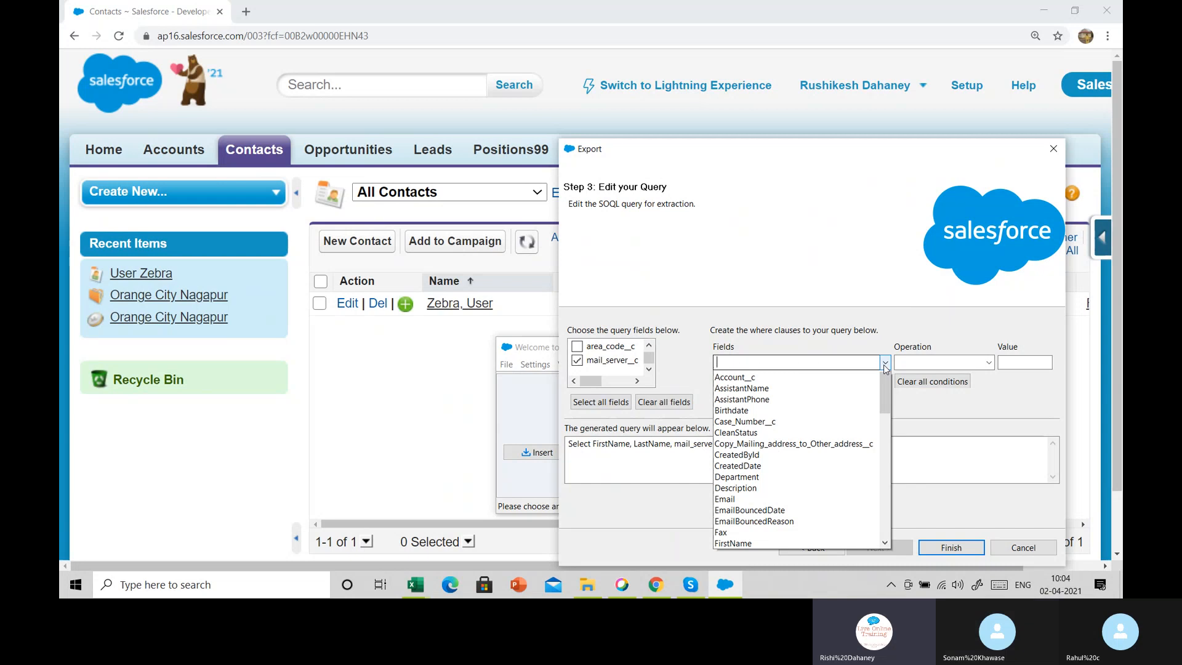
{"action": "type", "text": "na"}
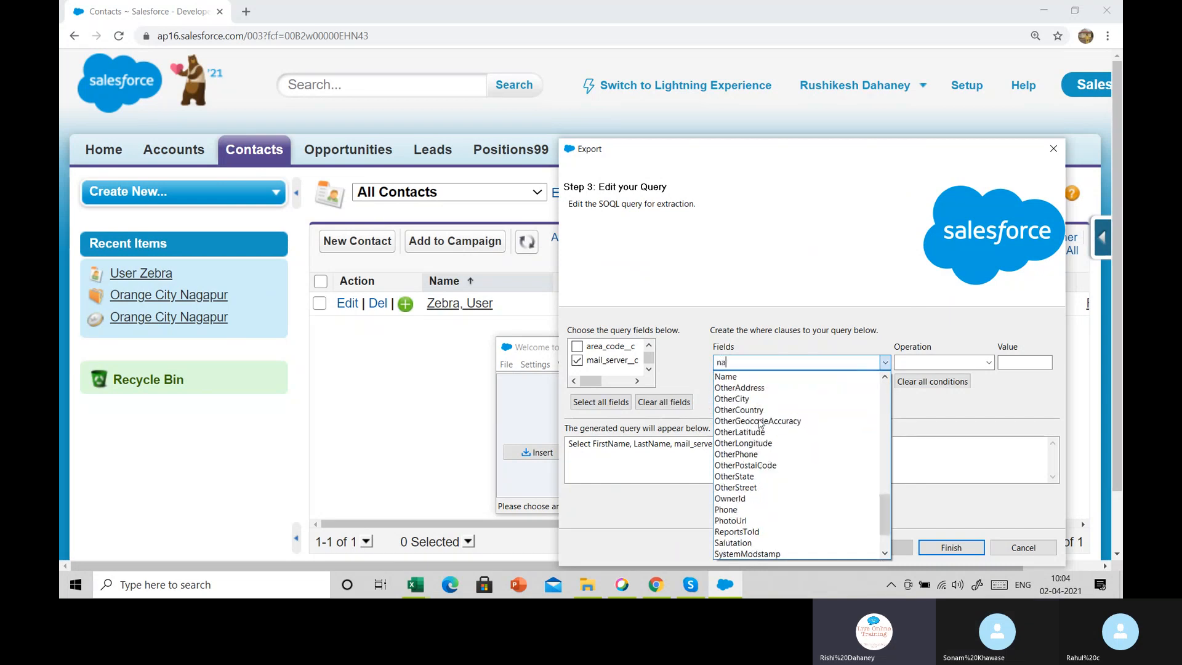
{"action": "type", "text": "m"}
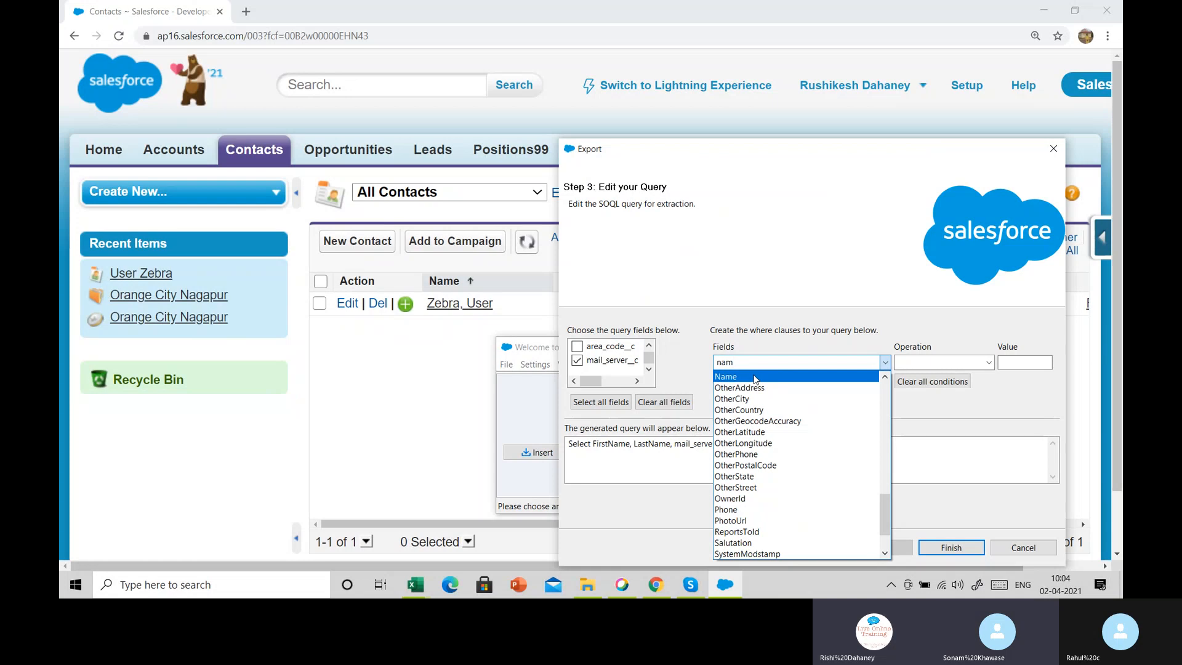
{"action": "key", "text": "BackSpace"}
{"action": "key", "text": "BackSpace"}
{"action": "key", "text": "BackSpace"}
{"action": "type", "text": "las"}
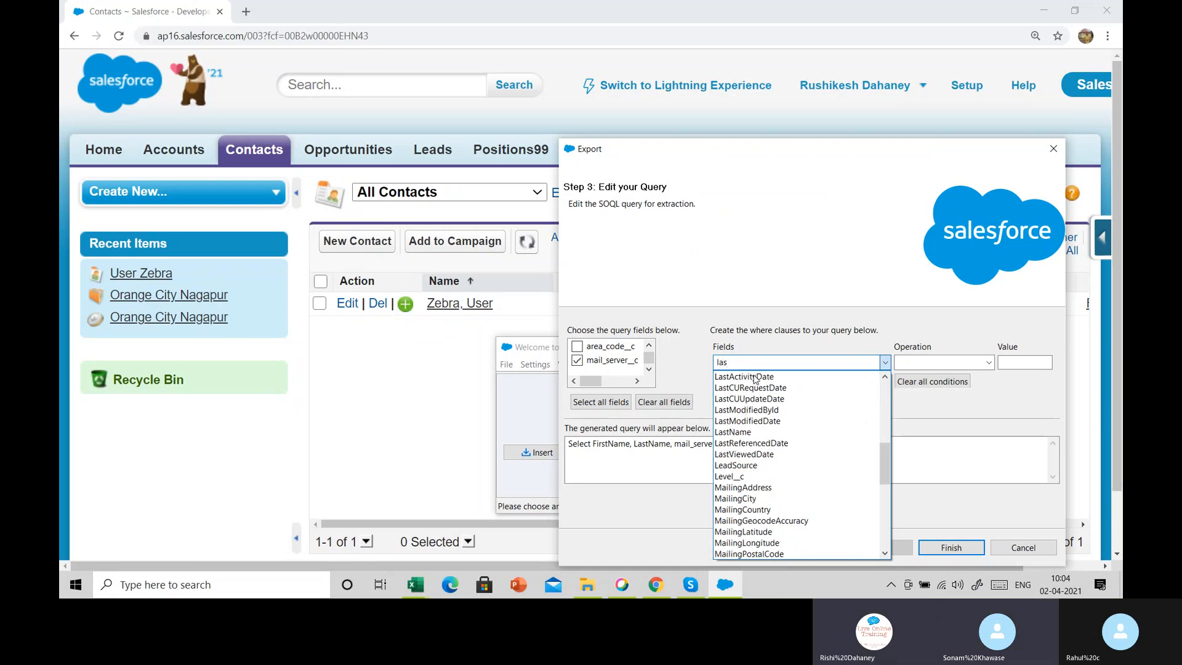
{"action": "left_click", "coordinate": [750, 433]}
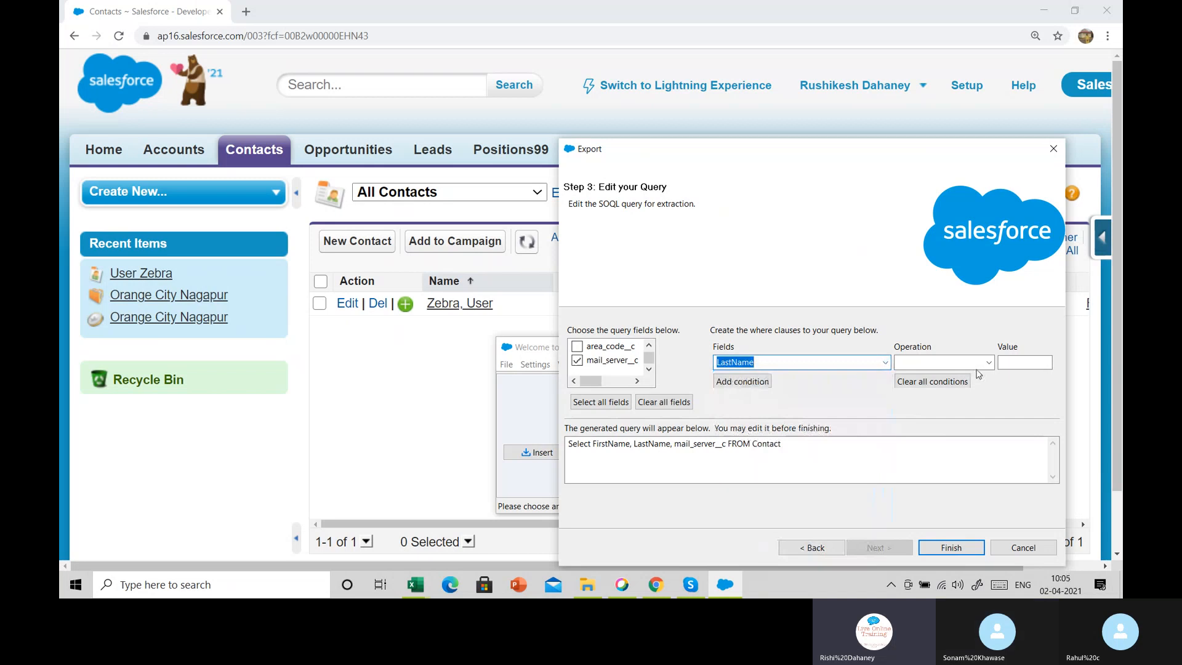
Add the query condition that LastName starts with z.
{"action": "left_click", "coordinate": [988, 362]}
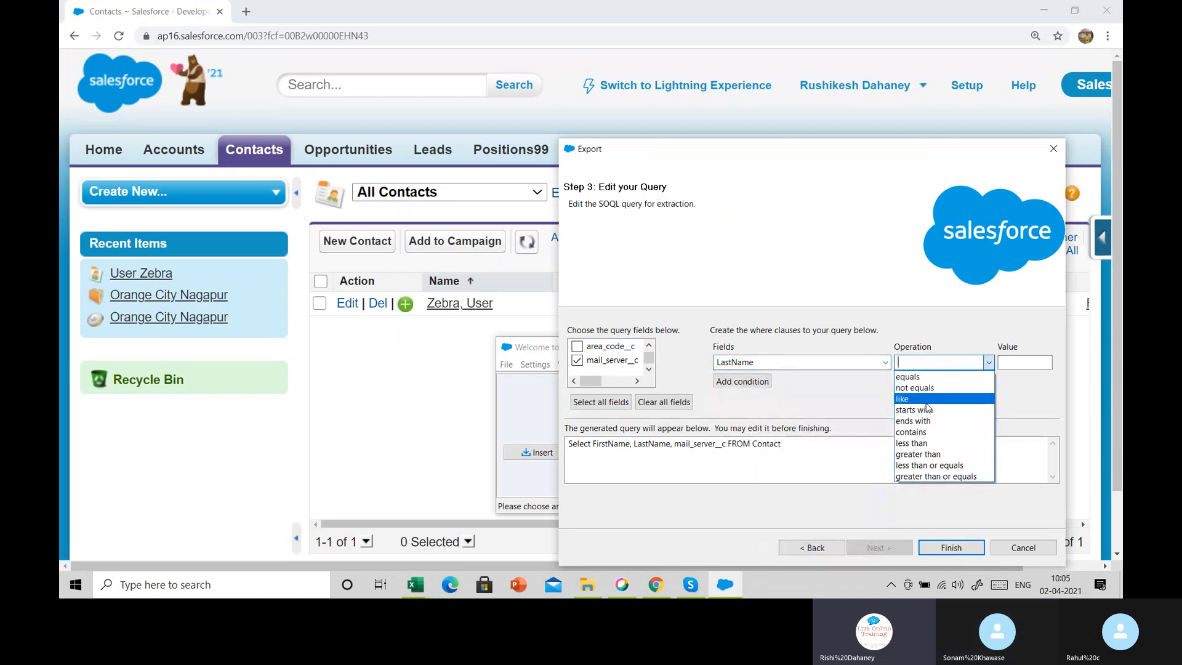
{"action": "left_click", "coordinate": [916, 410]}
{"action": "left_click", "coordinate": [1028, 363]}
{"action": "type", "text": "z"}
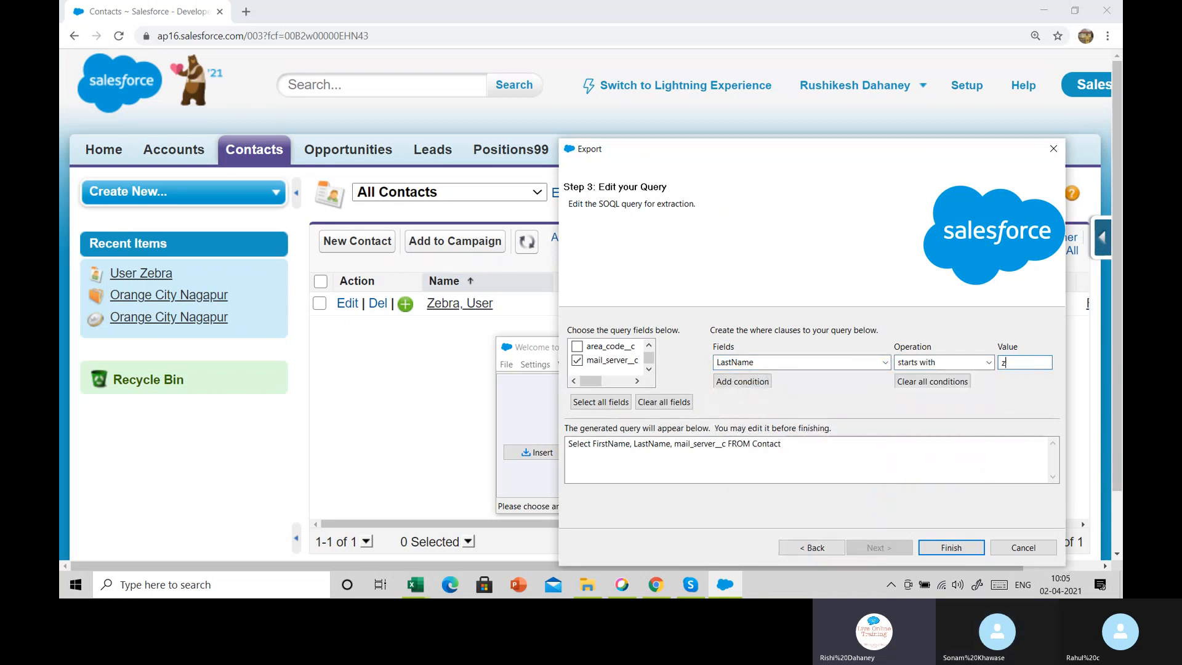
{"action": "left_click", "coordinate": [731, 384]}
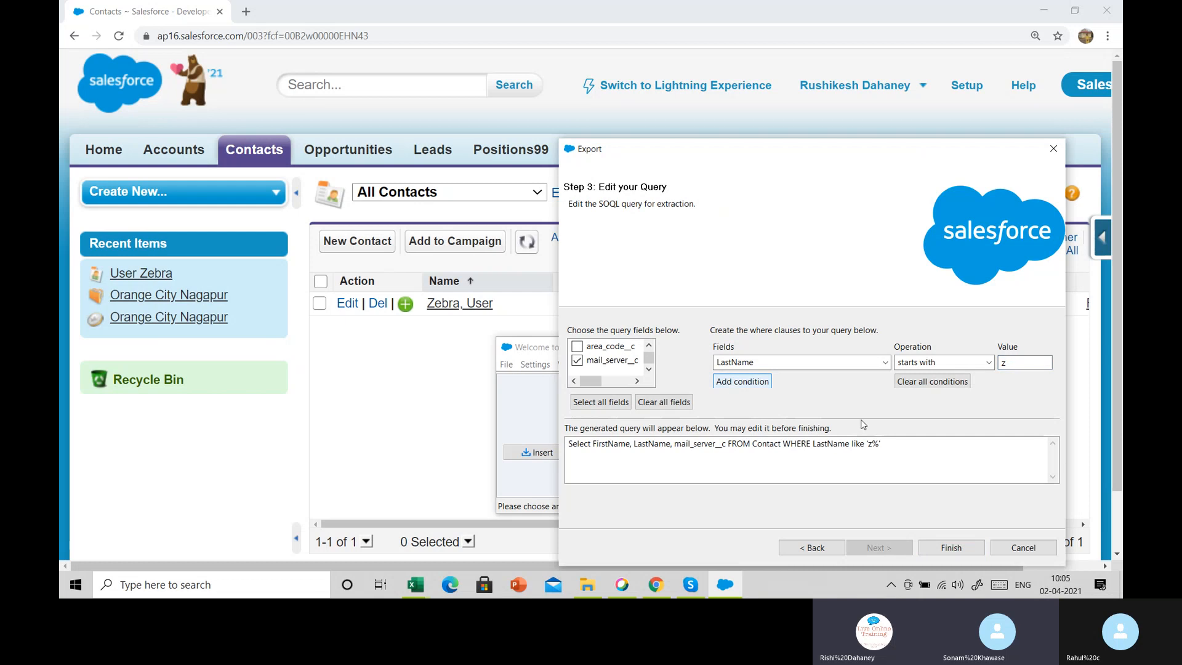
Run the Contact export, view the extracted records, and close the extraction results.
{"action": "left_click", "coordinate": [935, 550]}
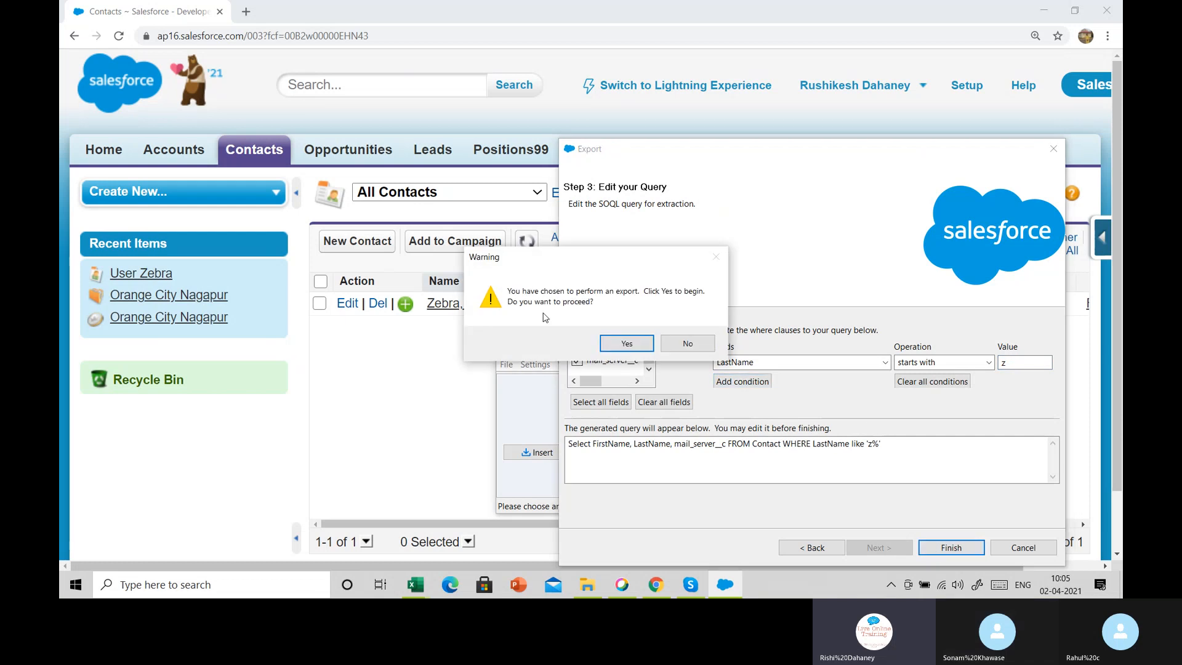
{"action": "left_click", "coordinate": [626, 343]}
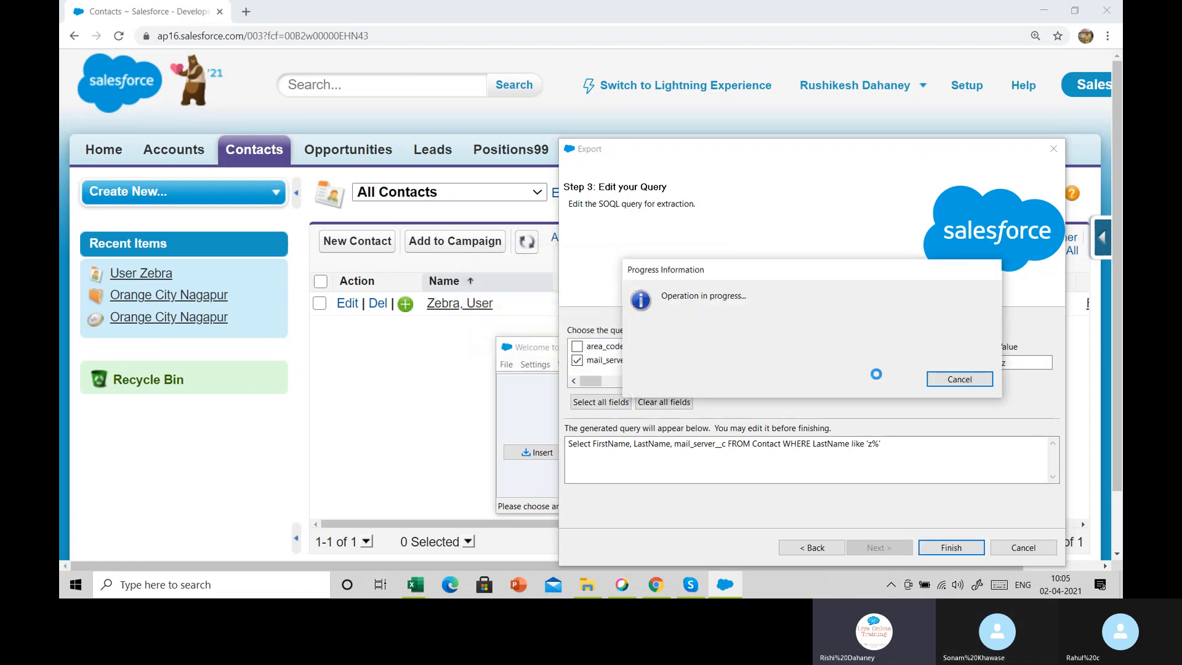
{"action": "left_click", "coordinate": [314, 83]}
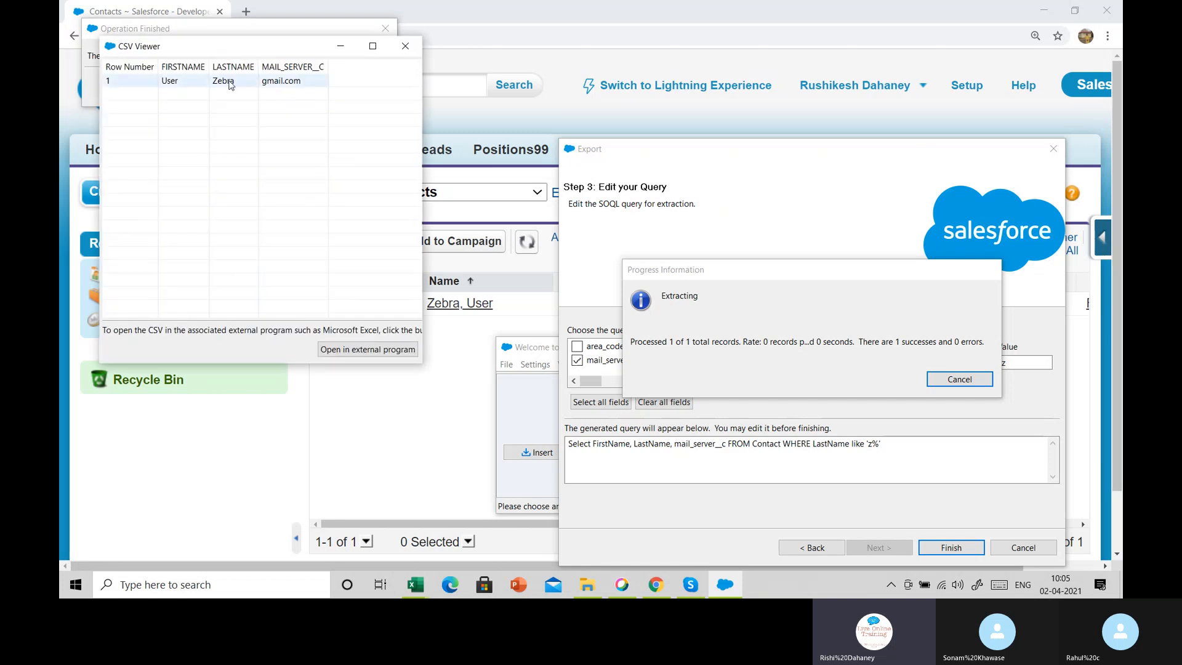
{"action": "left_click", "coordinate": [405, 46]}
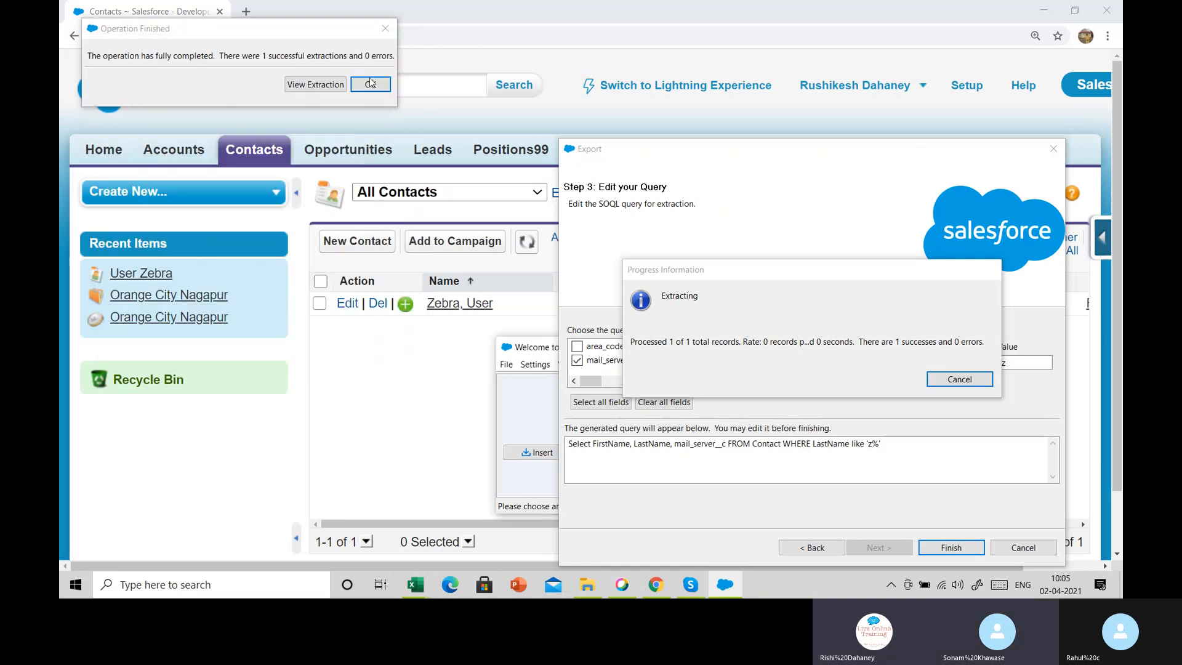
{"action": "left_click", "coordinate": [371, 83]}
Open export_contact_insert1.csv from the Morning Batch 9.30 folder in Excel and widen its data columns.
{"action": "left_click", "coordinate": [593, 592]}
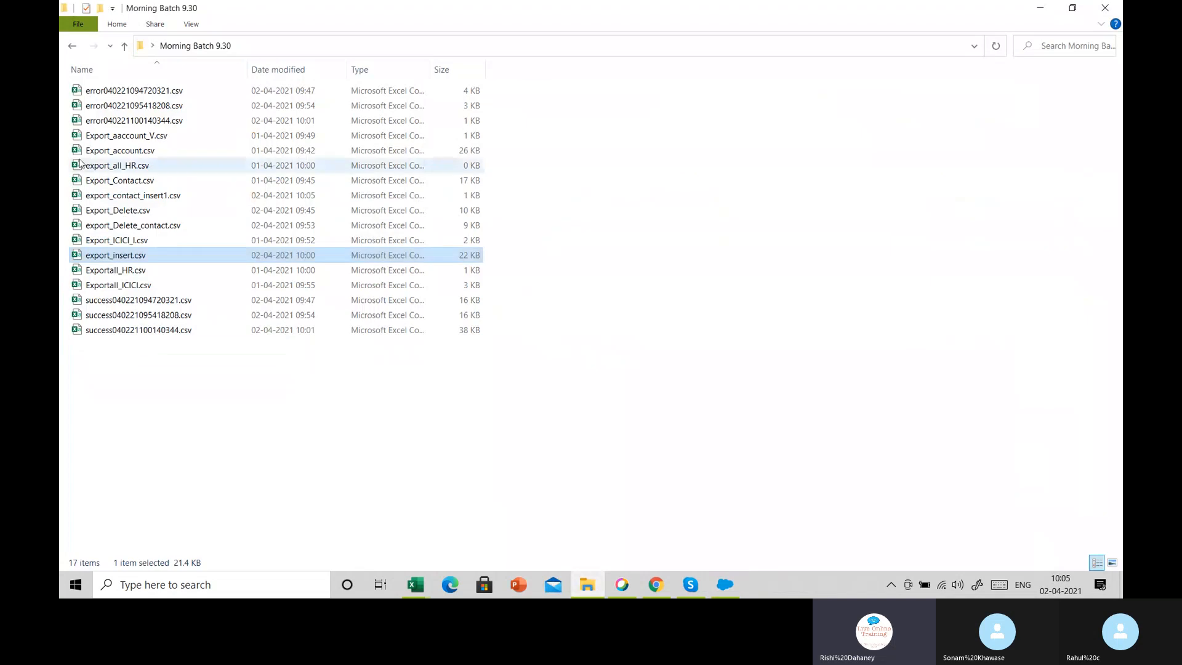
{"action": "left_click", "coordinate": [191, 197]}
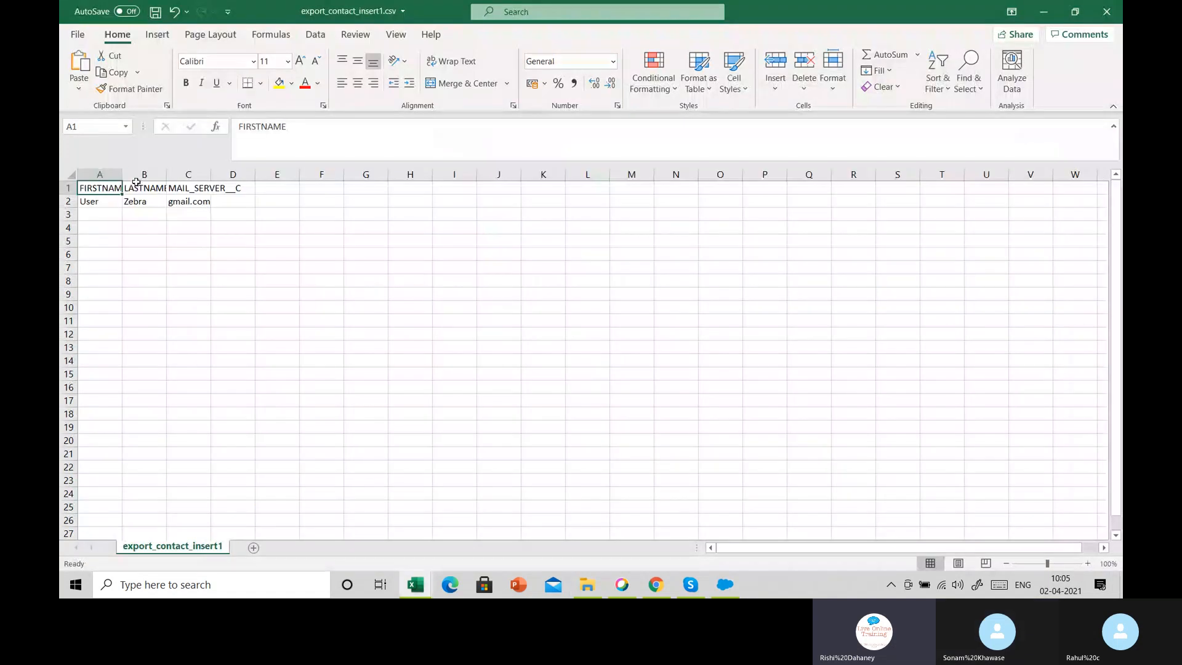
{"action": "left_click_drag", "start_coordinate": [122, 177], "coordinate": [348, 177]}
Enter a second contact's last name in B3 and fill the first name and gmail.com mail server down from row 2.
{"action": "left_click", "coordinate": [190, 214]}
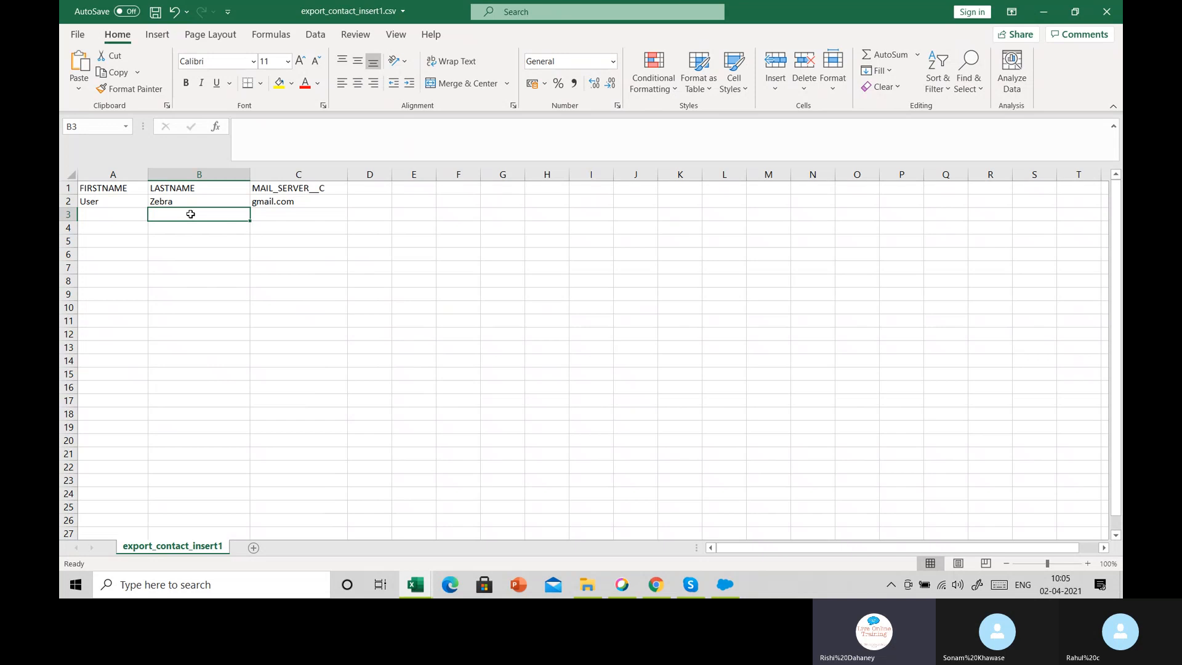
{"action": "type", "text": "Zest"}
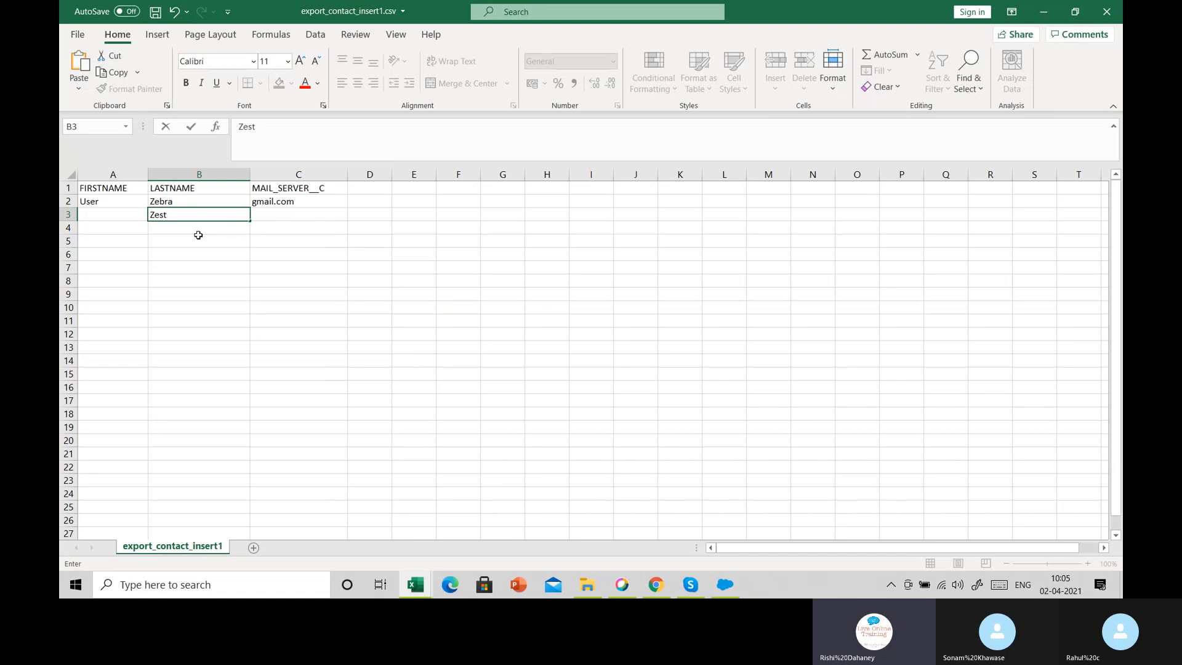
{"action": "left_click", "coordinate": [123, 215]}
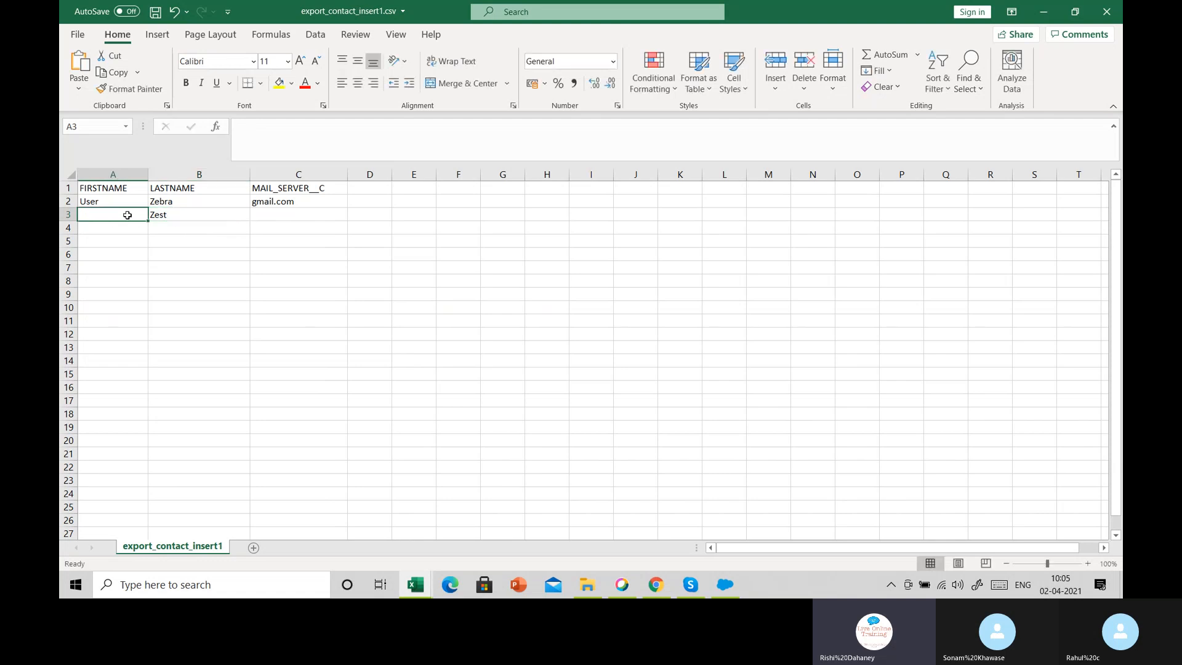
{"action": "left_click", "coordinate": [132, 204]}
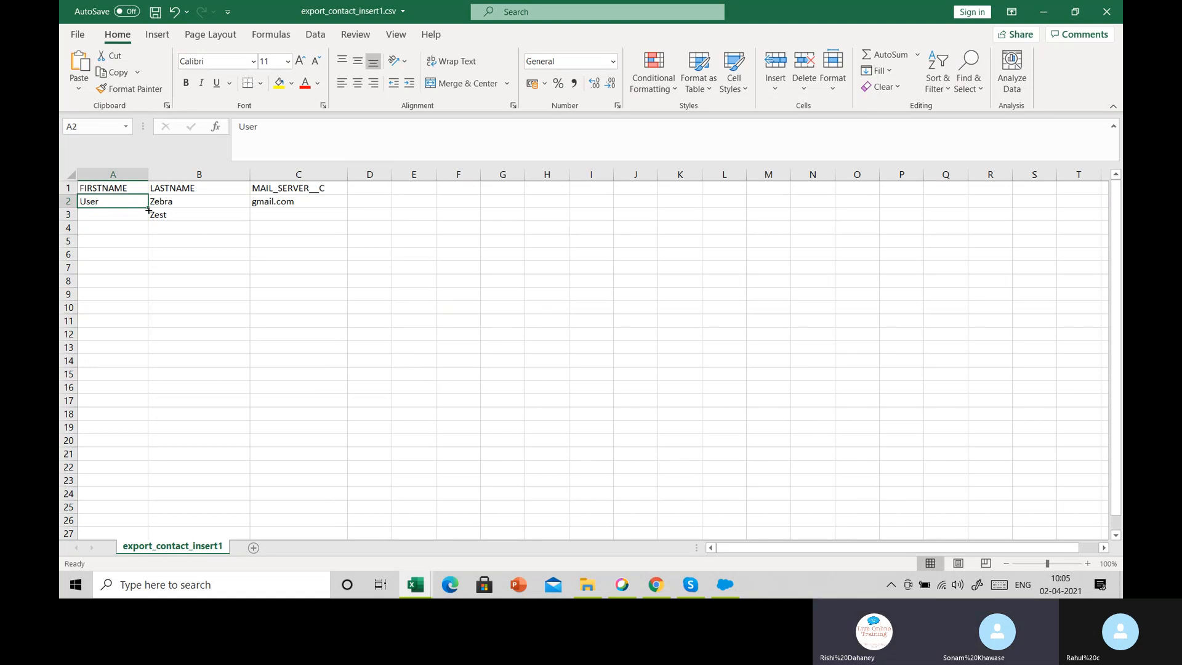
{"action": "double_click", "coordinate": [148, 211]}
{"action": "left_click", "coordinate": [332, 203]}
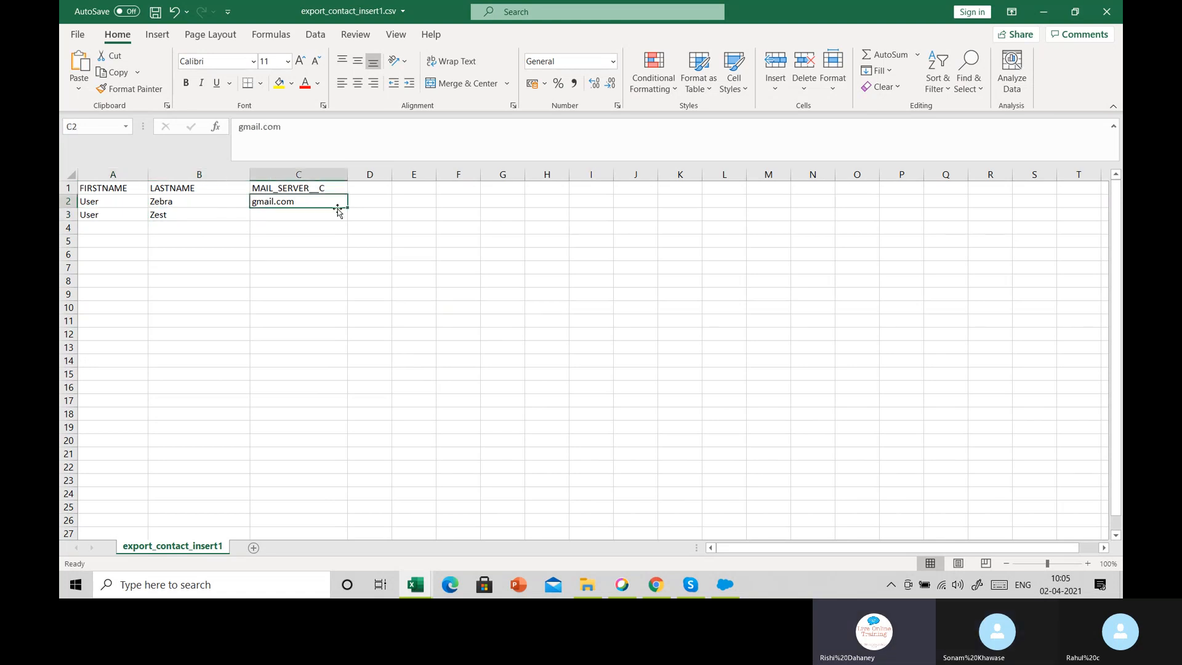
{"action": "left_click_drag", "start_coordinate": [348, 209], "coordinate": [345, 222]}
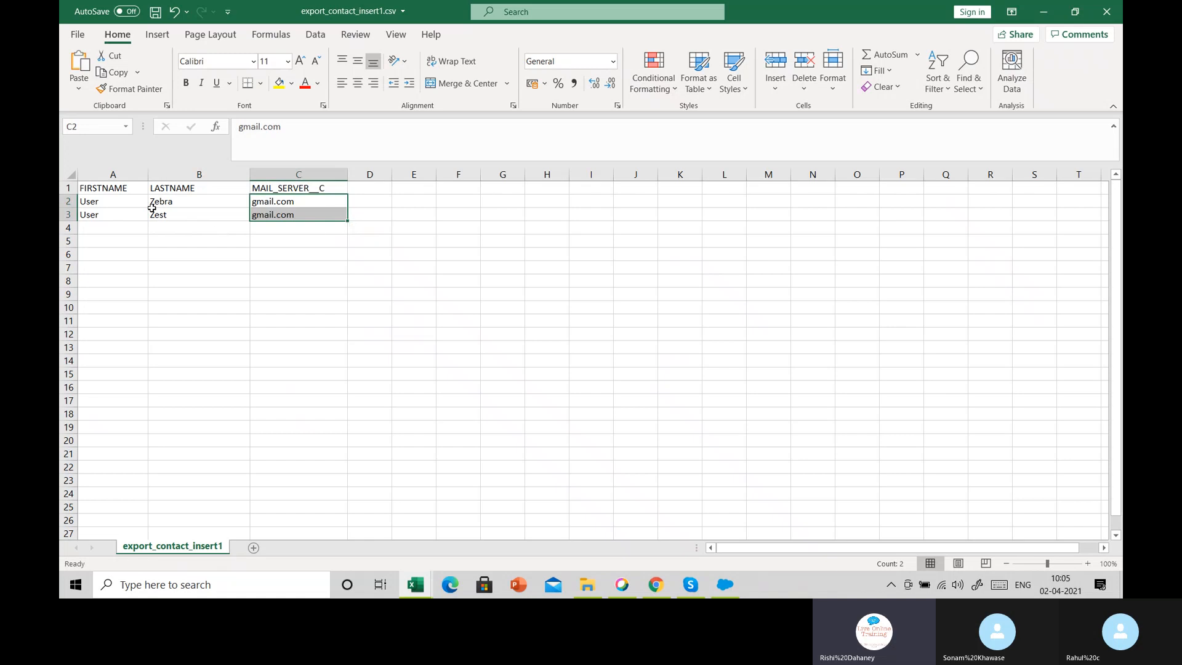
Fill the row 3 contact values down through row 350 and save the CSV file.
{"action": "left_click", "coordinate": [161, 218]}
{"action": "left_click_drag", "start_coordinate": [100, 209], "coordinate": [206, 498]}
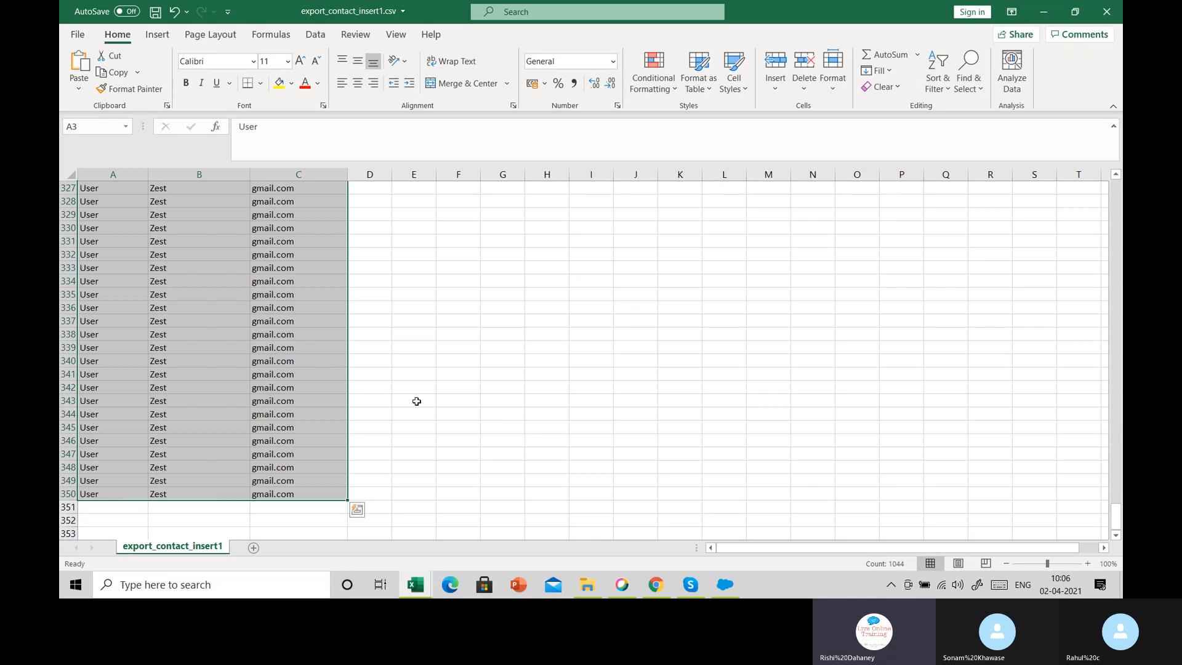
{"action": "left_click", "coordinate": [429, 350]}
{"action": "scroll", "coordinate": [429, 350], "scroll_direction": "up", "scroll_amount": 11}
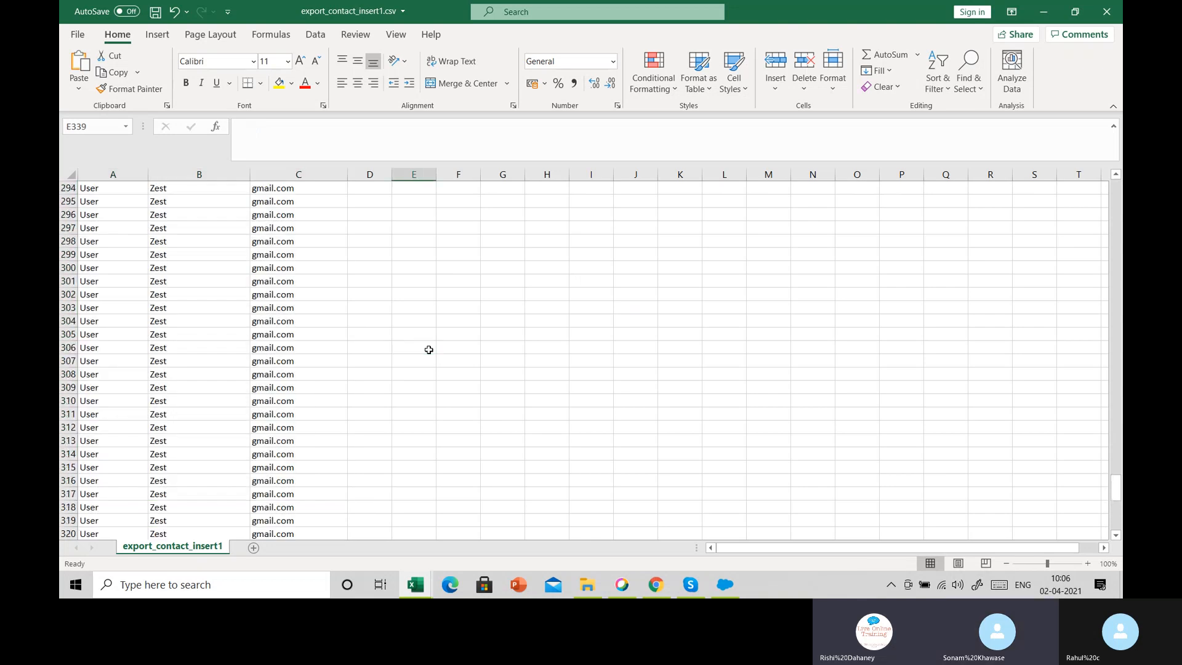
{"action": "scroll", "coordinate": [429, 350], "scroll_direction": "up", "scroll_amount": 10}
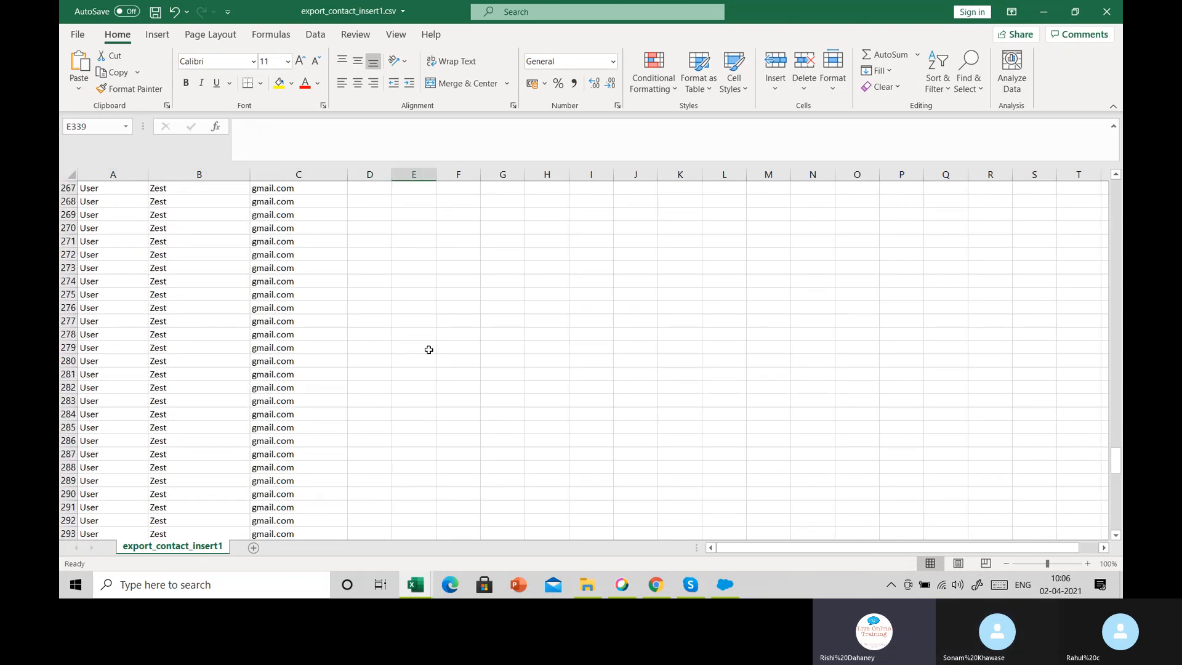
{"action": "scroll", "coordinate": [430, 349], "scroll_direction": "up", "scroll_amount": 11}
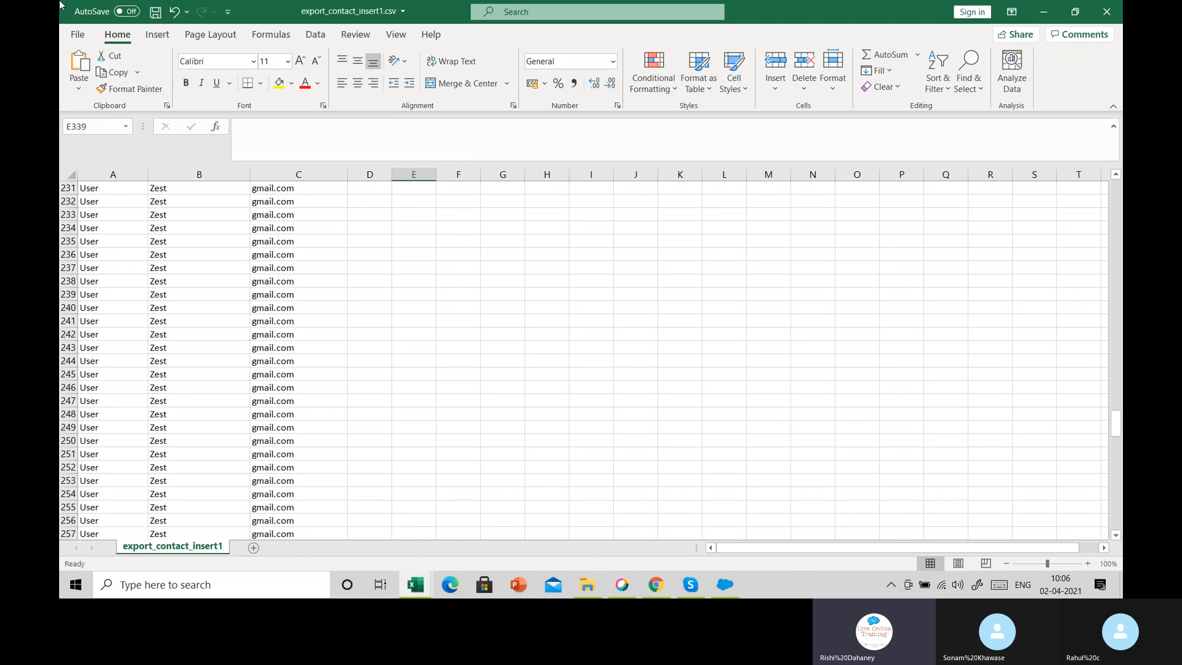
{"action": "left_click", "coordinate": [73, 35]}
{"action": "left_click", "coordinate": [105, 195]}
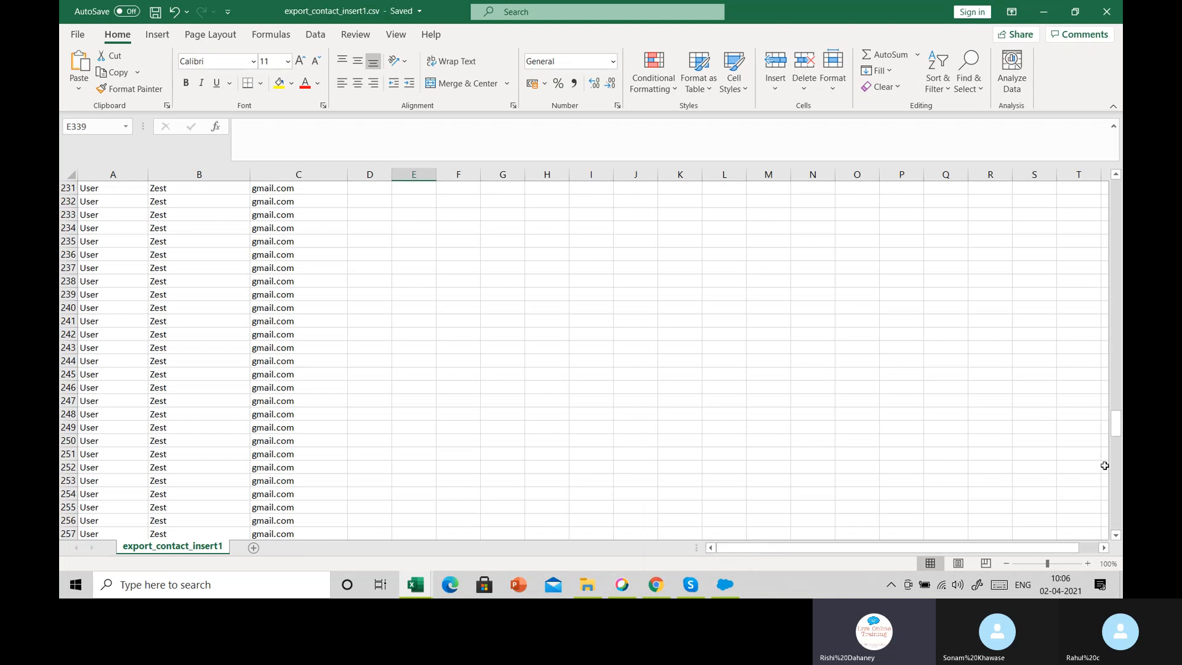
Change the LASTNAME column header in B1 to Last and save the CSV file.
{"action": "left_click_drag", "start_coordinate": [1116, 425], "coordinate": [1119, 275]}
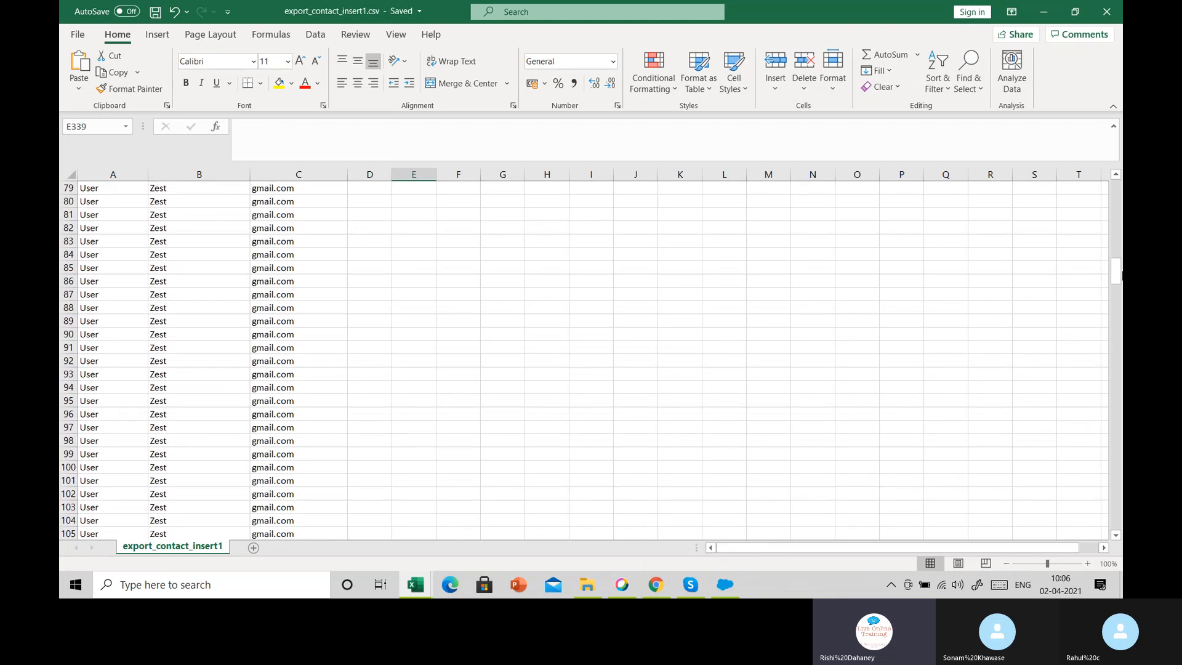
{"action": "left_click_drag", "start_coordinate": [1118, 227], "coordinate": [1117, 195]}
{"action": "scroll", "coordinate": [104, 228], "scroll_direction": "up", "scroll_amount": 1}
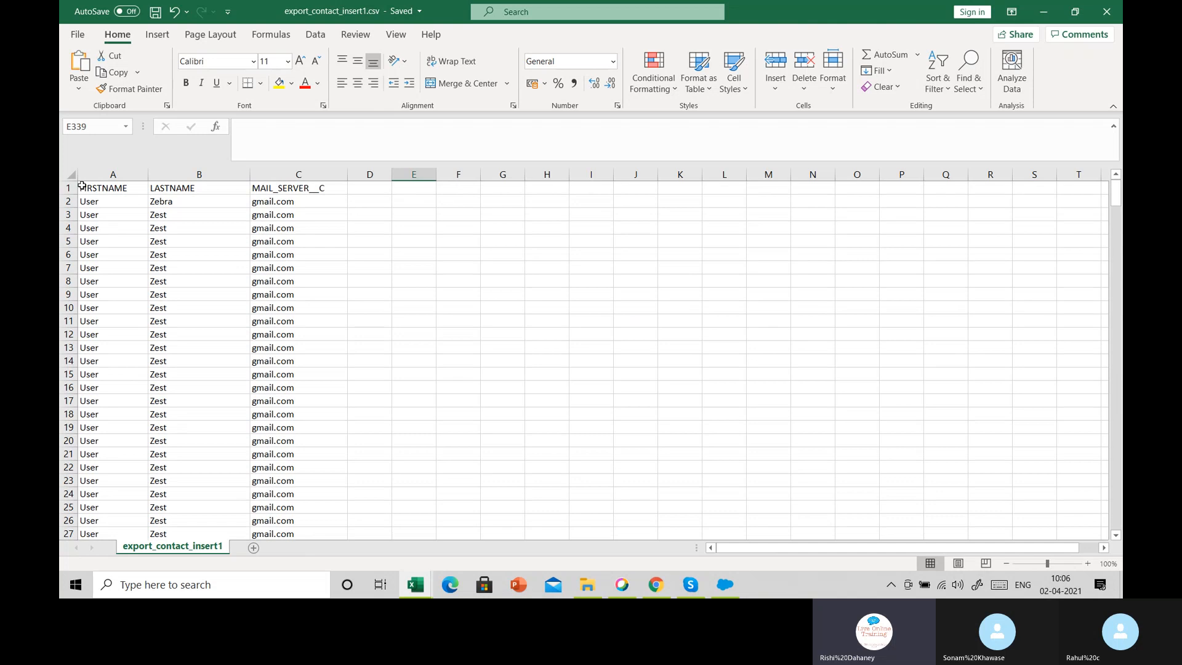
{"action": "left_click", "coordinate": [202, 189]}
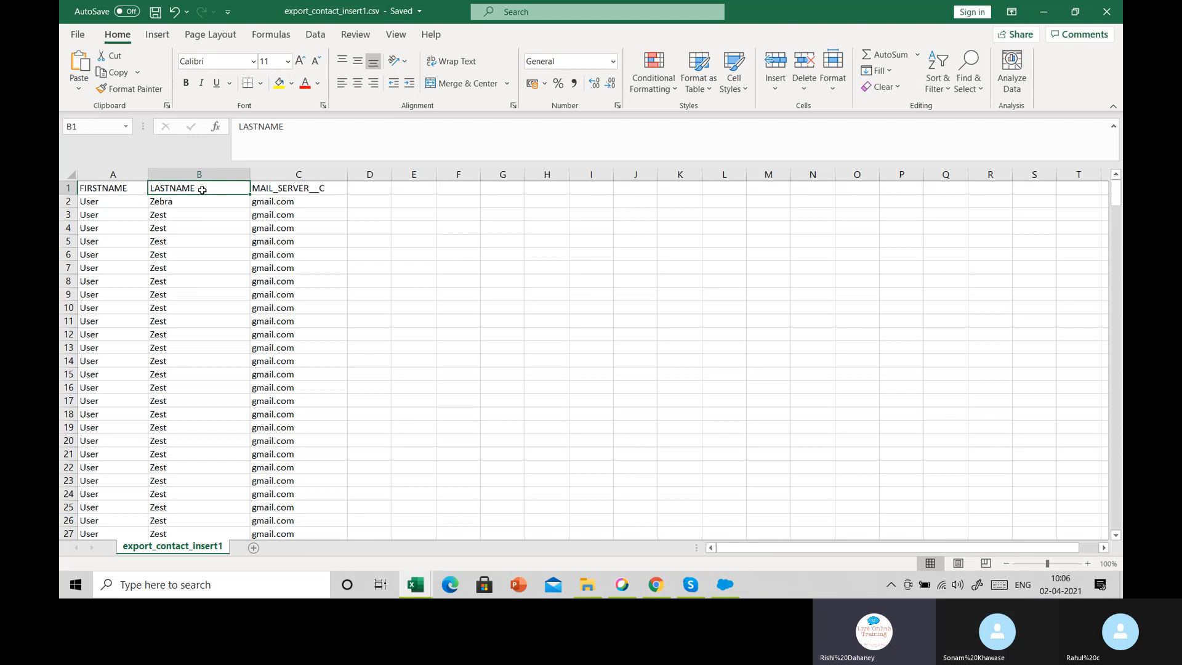
{"action": "type", "text": "Last"}
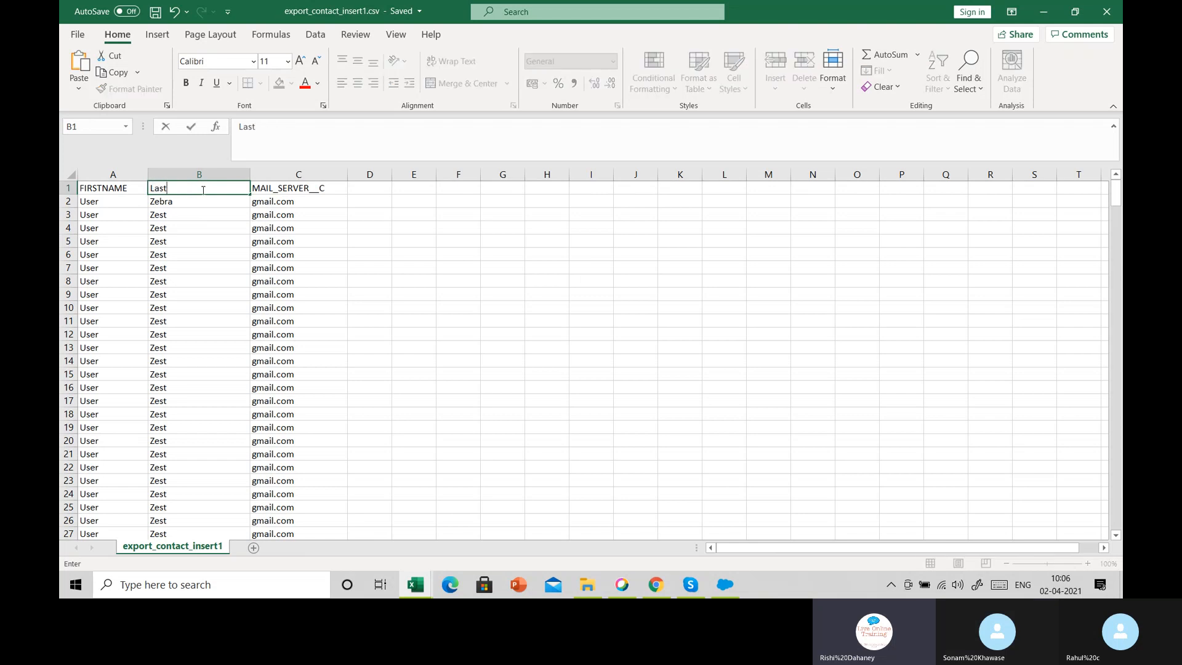
{"action": "left_click", "coordinate": [383, 254]}
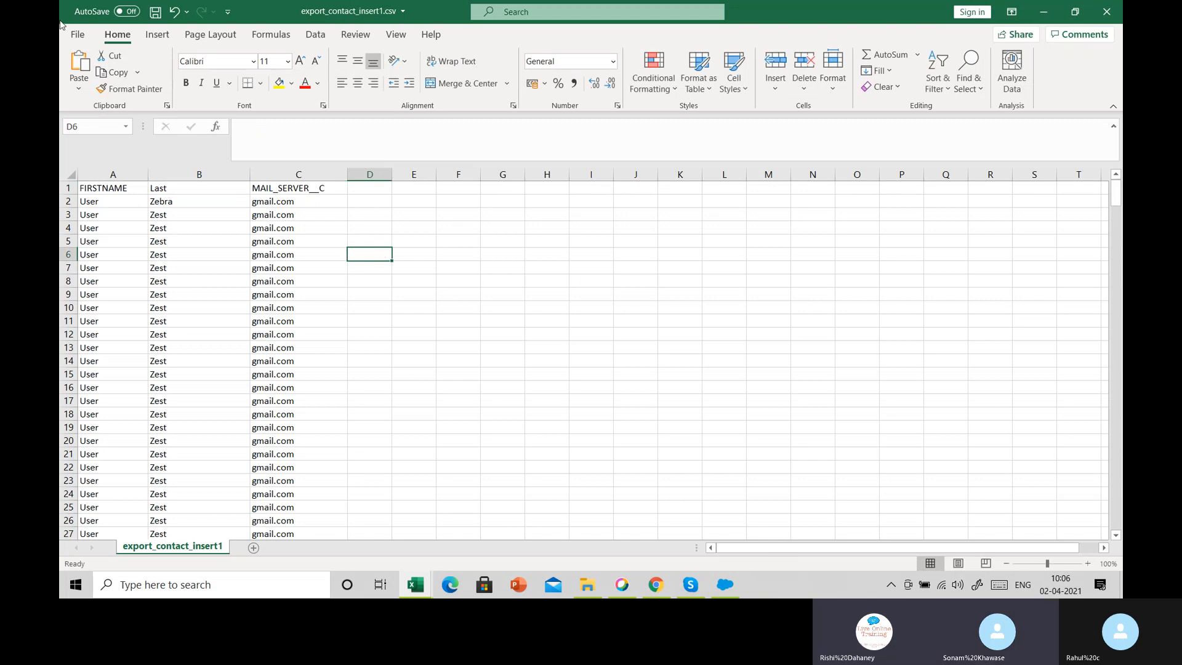
{"action": "left_click", "coordinate": [78, 34]}
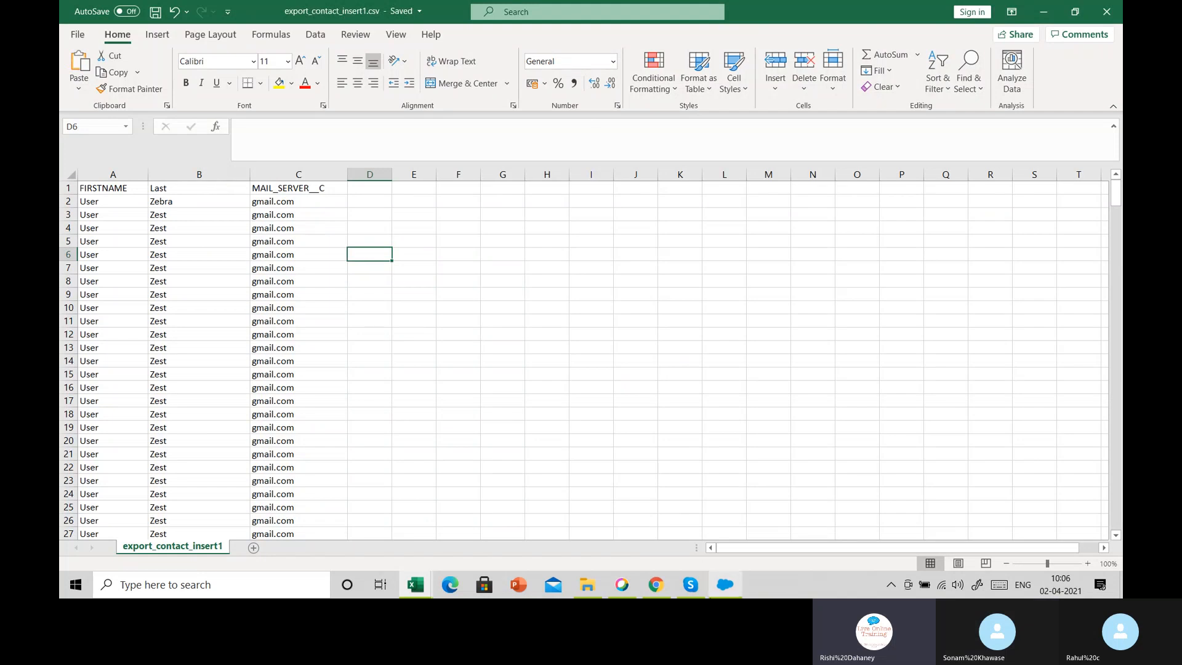
Bring up the Salesforce contacts list with the Data Loader window in front of it.
{"action": "left_click", "coordinate": [723, 590]}
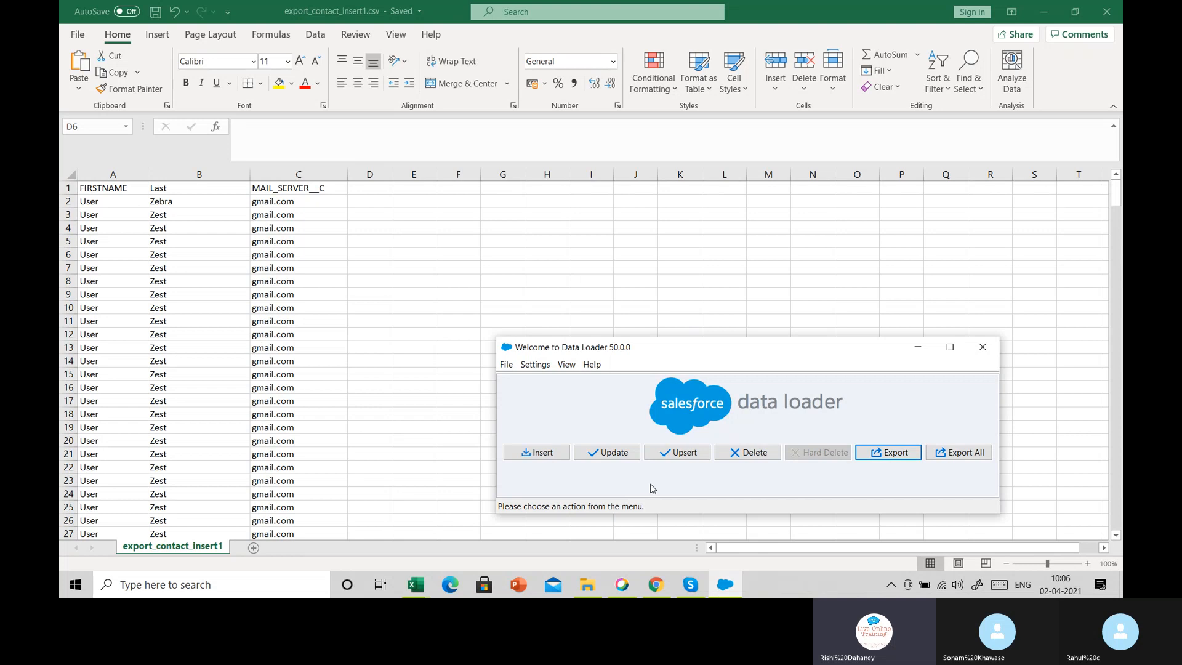
{"action": "left_click", "coordinate": [655, 588]}
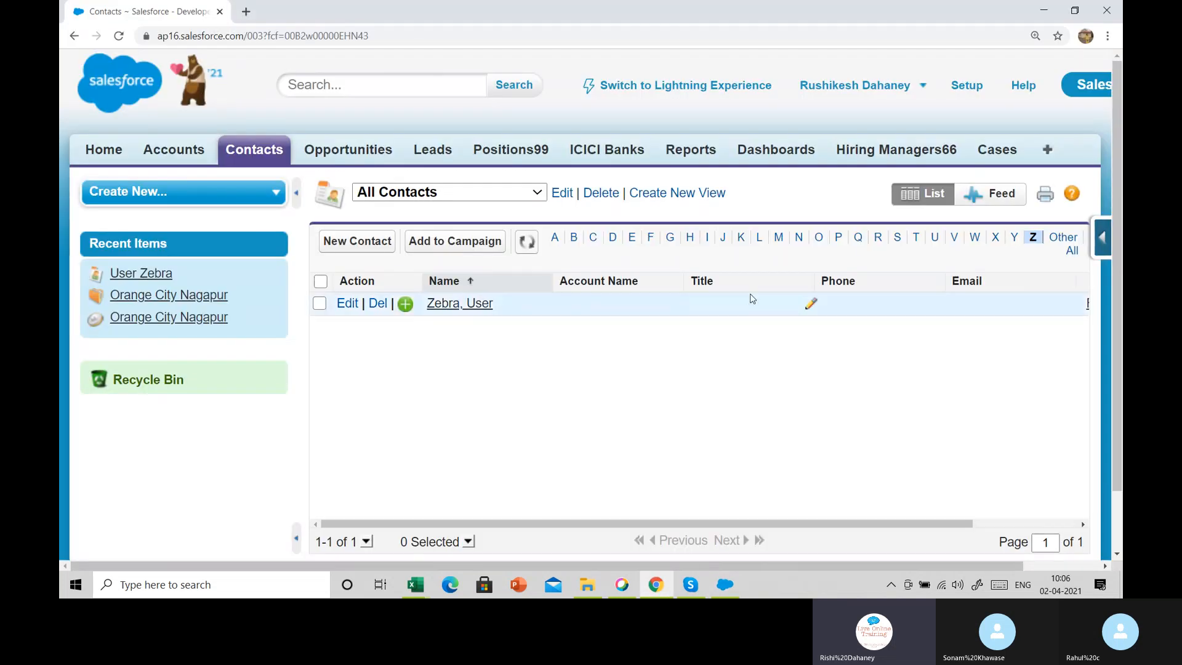
{"action": "left_click", "coordinate": [729, 589]}
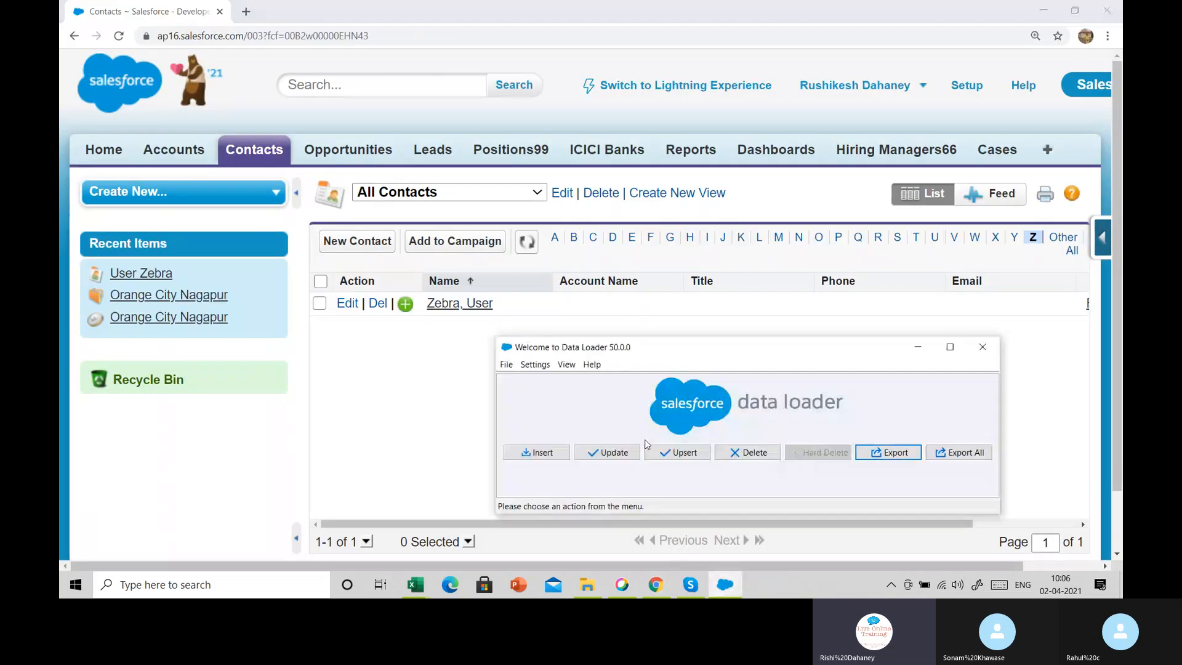
Start an Insert operation in Data Loader and select Contact (Contact) as the Salesforce object.
{"action": "left_click_drag", "start_coordinate": [714, 349], "coordinate": [616, 160]}
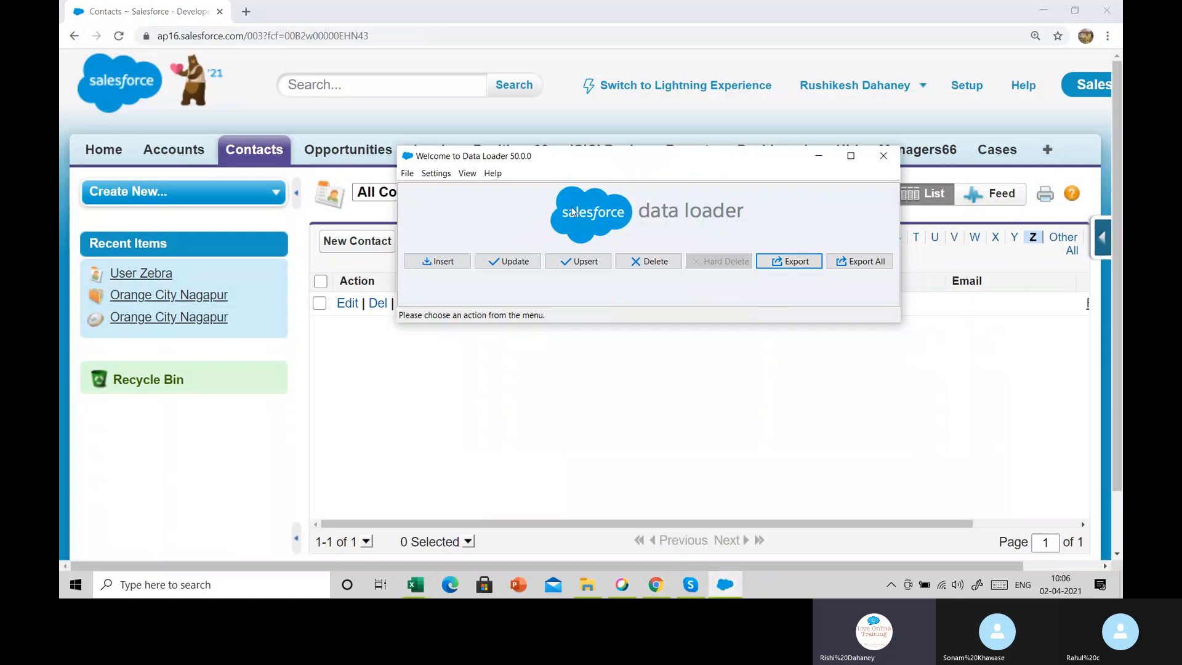
{"action": "left_click", "coordinate": [441, 261]}
{"action": "scroll", "coordinate": [502, 268], "scroll_direction": "down", "scroll_amount": 10}
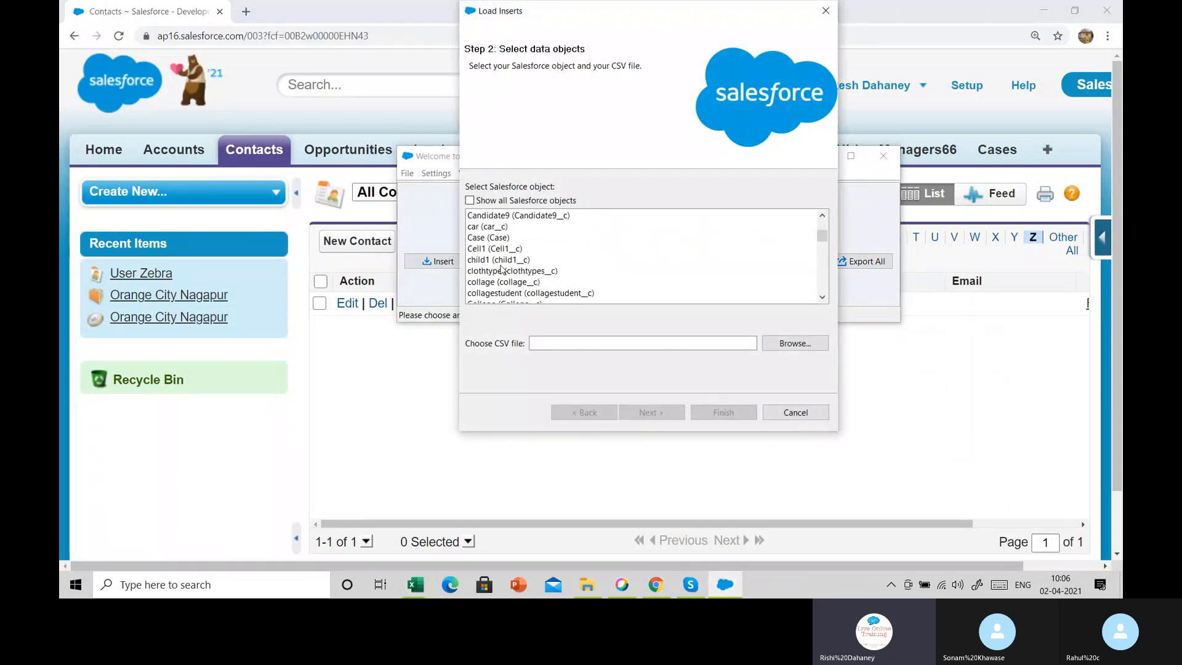
{"action": "scroll", "coordinate": [501, 269], "scroll_direction": "down", "scroll_amount": 2}
{"action": "scroll", "coordinate": [513, 277], "scroll_direction": "down", "scroll_amount": 1}
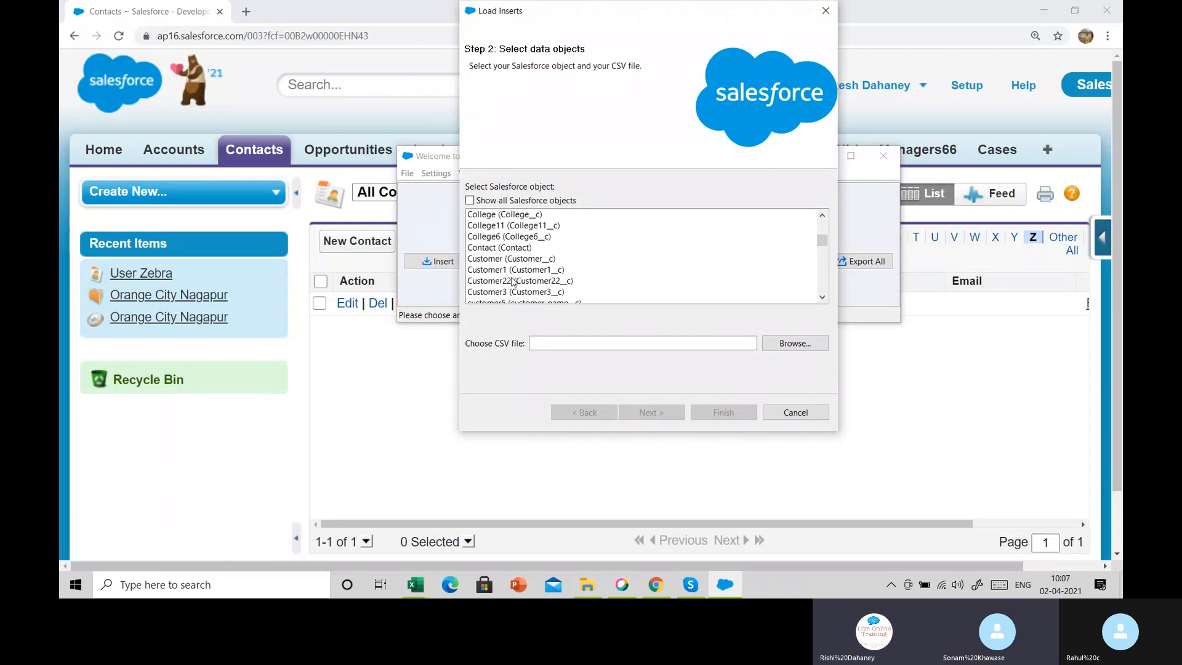
{"action": "left_click", "coordinate": [499, 238]}
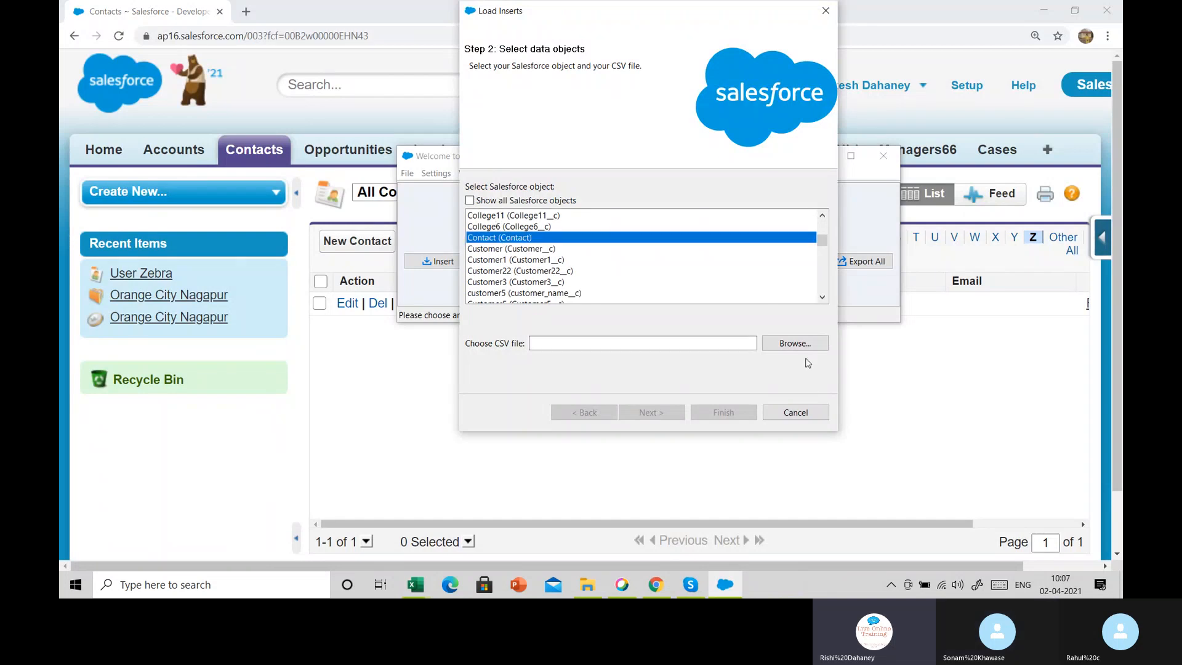
Choose export_contact_insert1.csv from the Morning Batch 9.30 folder as the insert source and proceed to the mapping stage.
{"action": "left_click", "coordinate": [796, 345]}
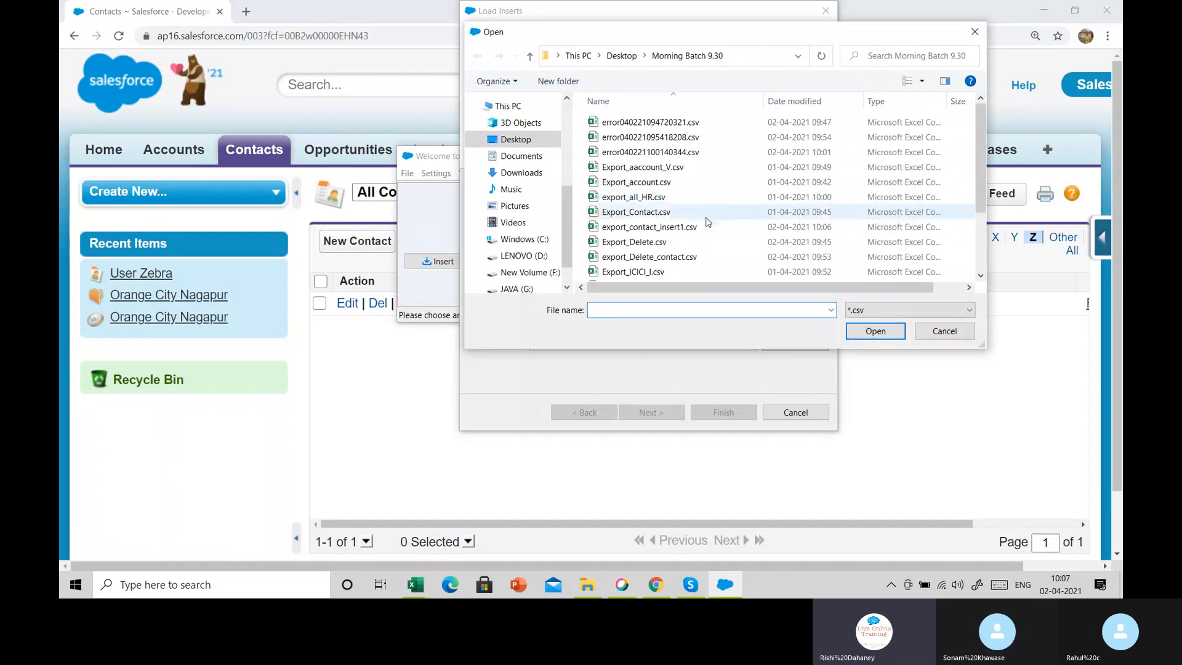
{"action": "left_click", "coordinate": [649, 227]}
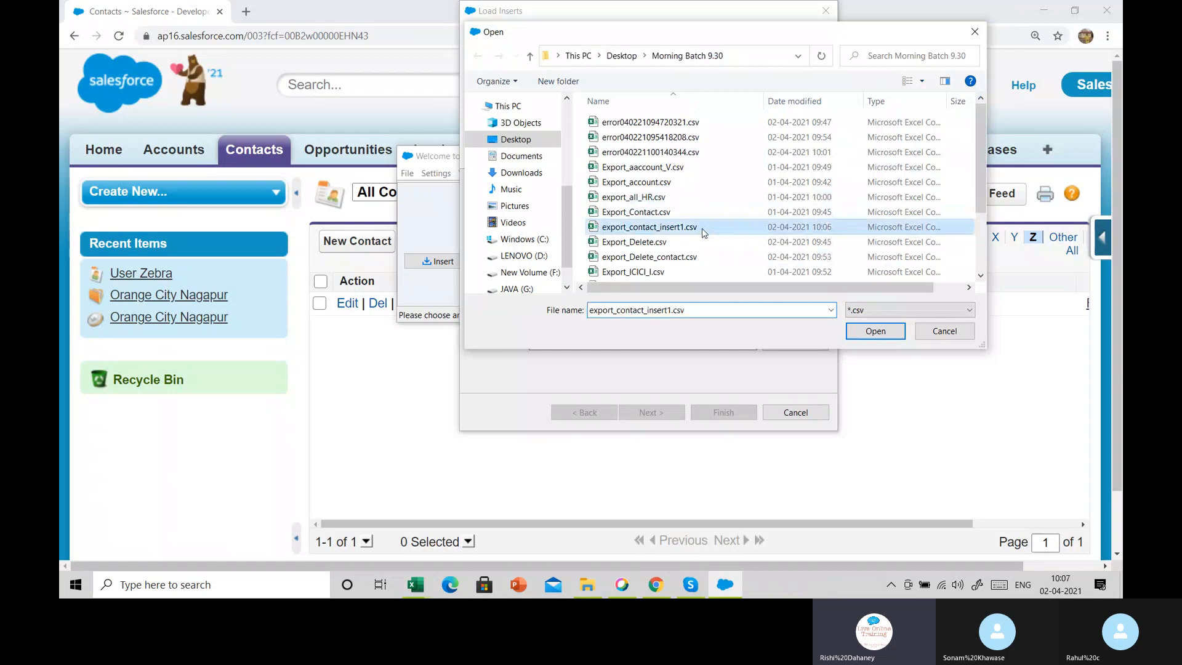
{"action": "left_click", "coordinate": [875, 331]}
{"action": "left_click", "coordinate": [671, 413]}
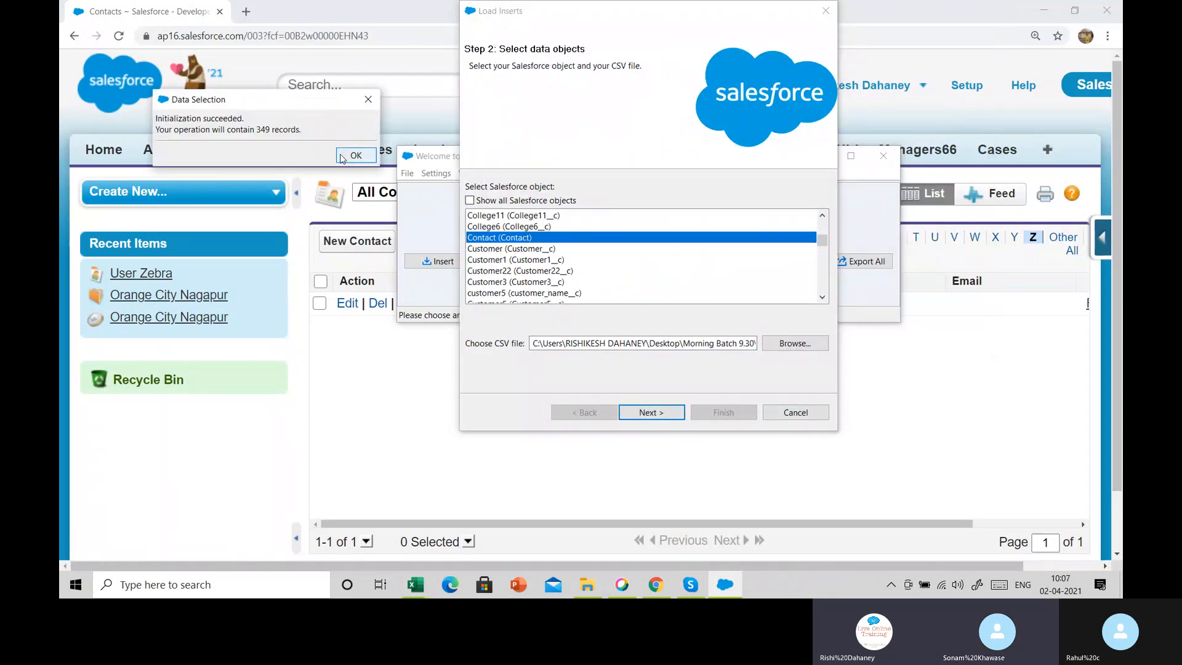
{"action": "left_click", "coordinate": [356, 155]}
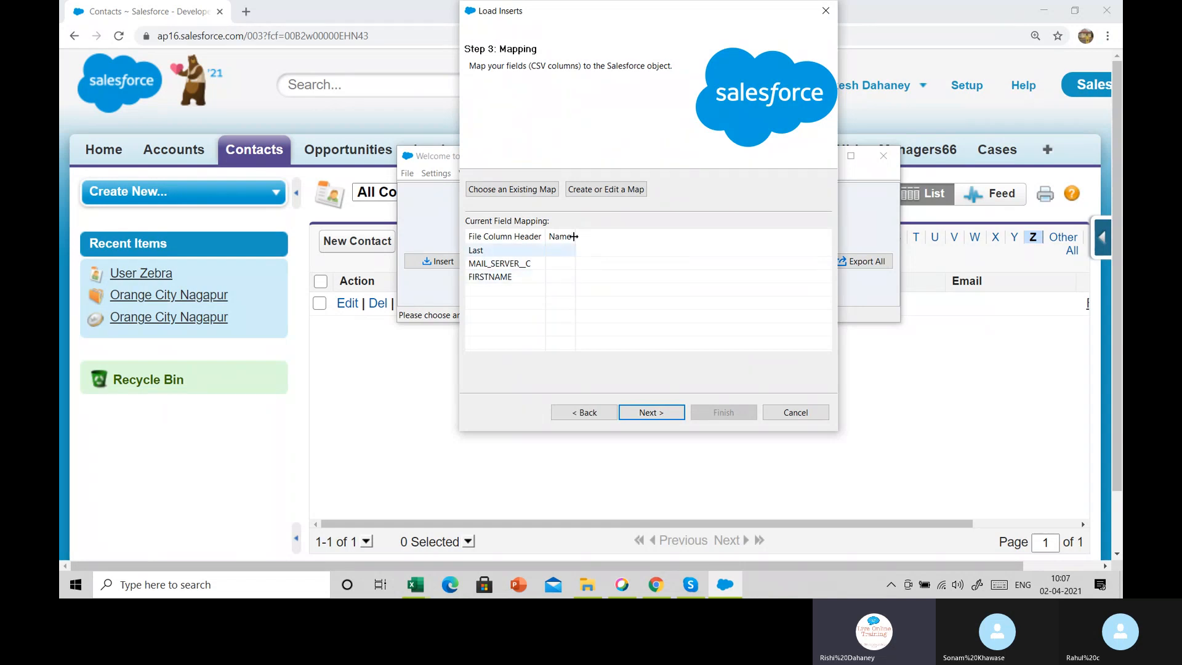
Create a field map by auto-matching the fields to the columns and mapping LastName to the Last column manually.
{"action": "left_click", "coordinate": [593, 190]}
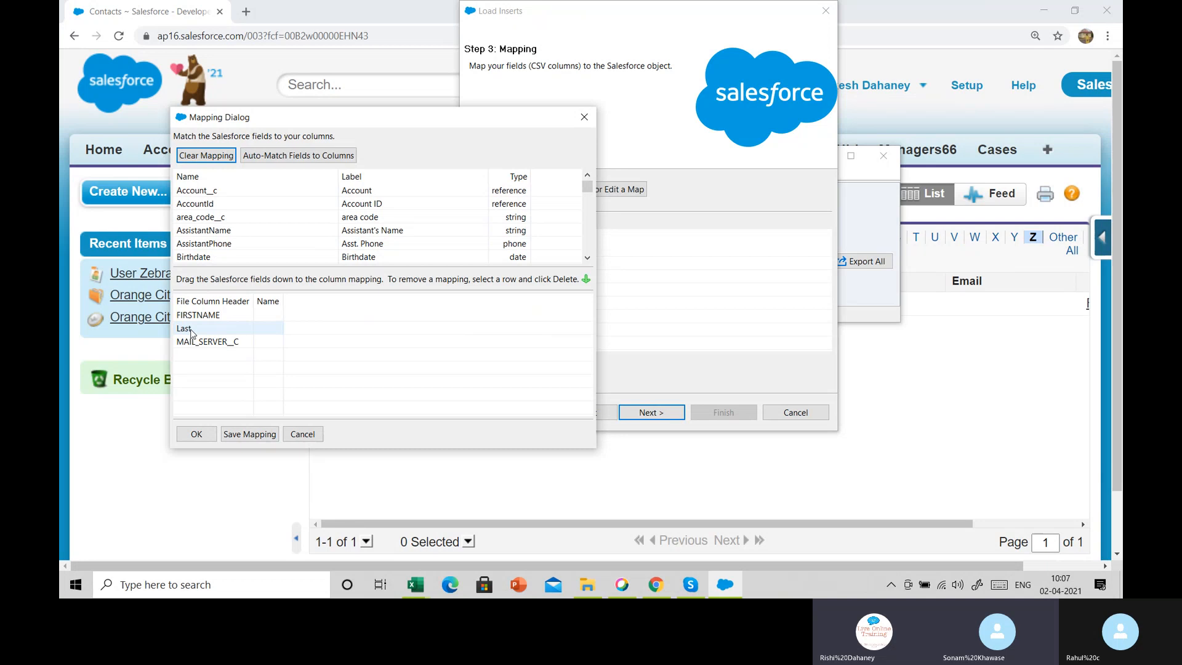
{"action": "left_click", "coordinate": [271, 156]}
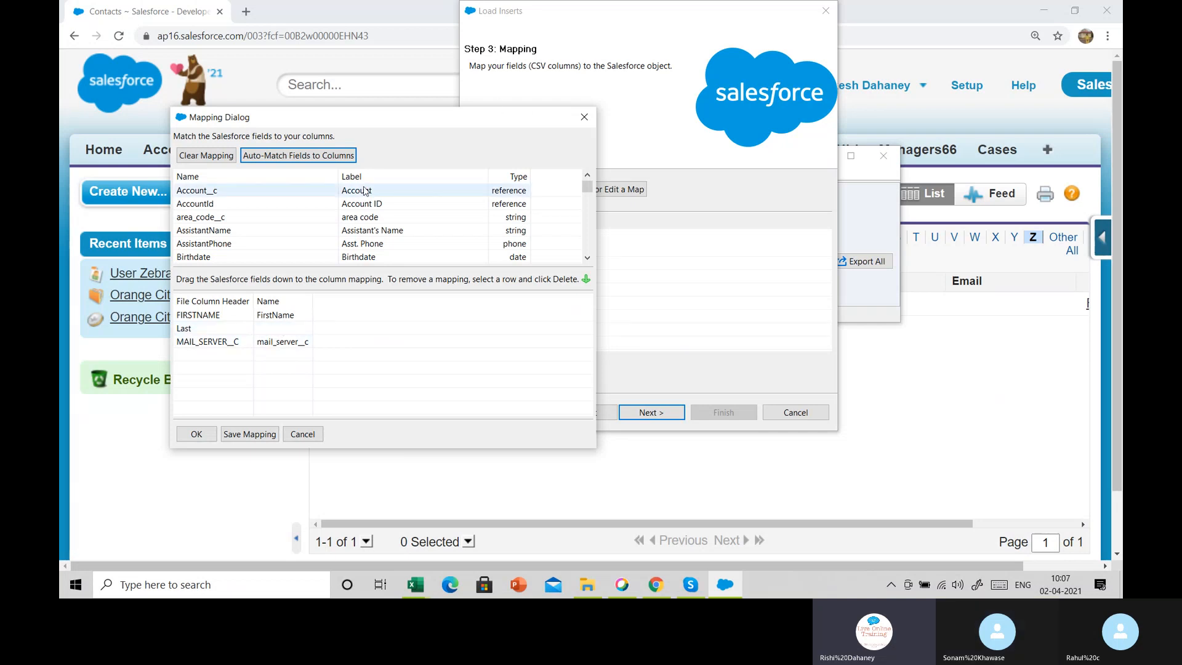
{"action": "scroll", "coordinate": [333, 205], "scroll_direction": "down", "scroll_amount": 1}
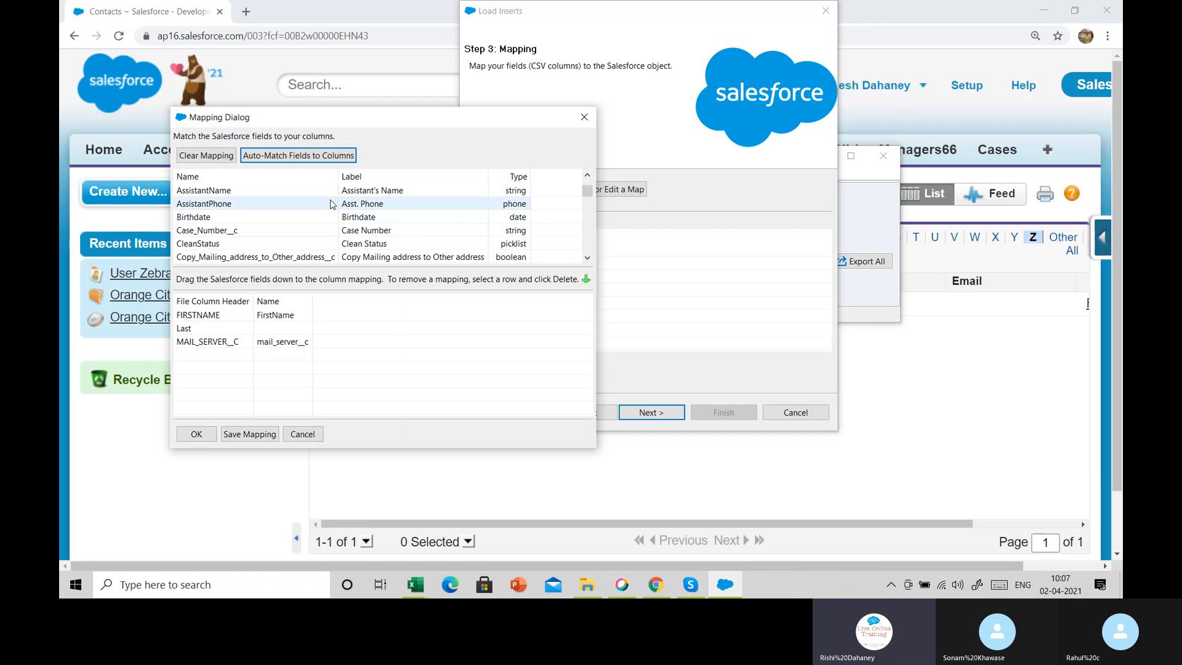
{"action": "scroll", "coordinate": [332, 205], "scroll_direction": "down", "scroll_amount": 1}
{"action": "scroll", "coordinate": [330, 204], "scroll_direction": "down", "scroll_amount": 1}
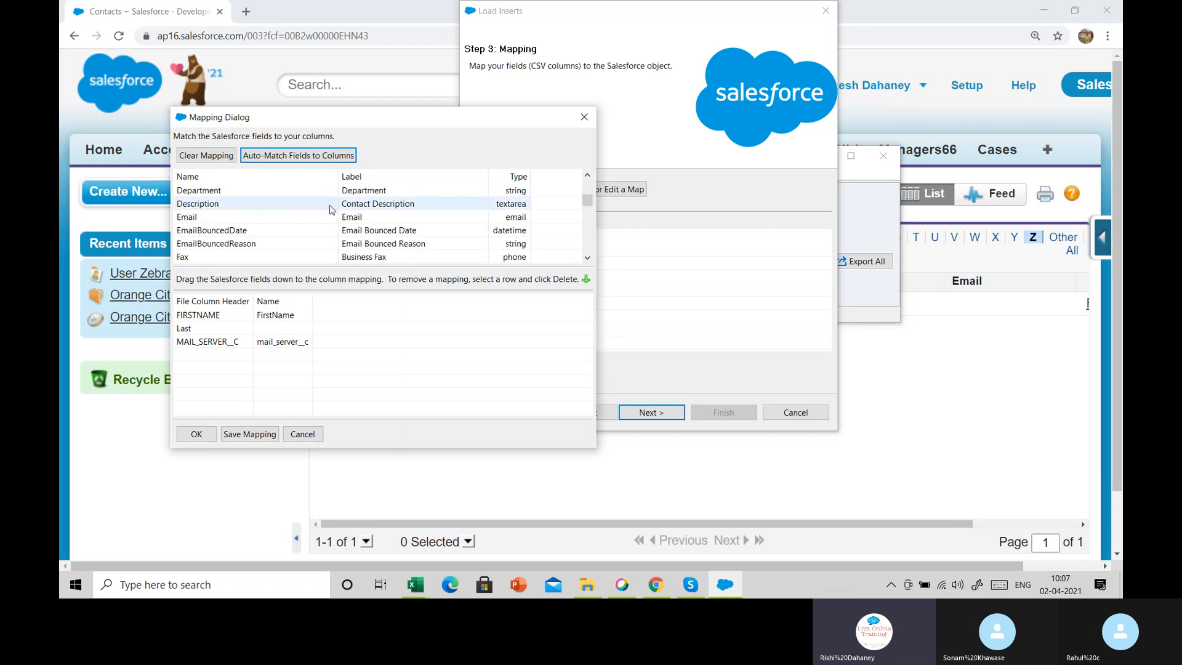
{"action": "scroll", "coordinate": [331, 209], "scroll_direction": "down", "scroll_amount": 2}
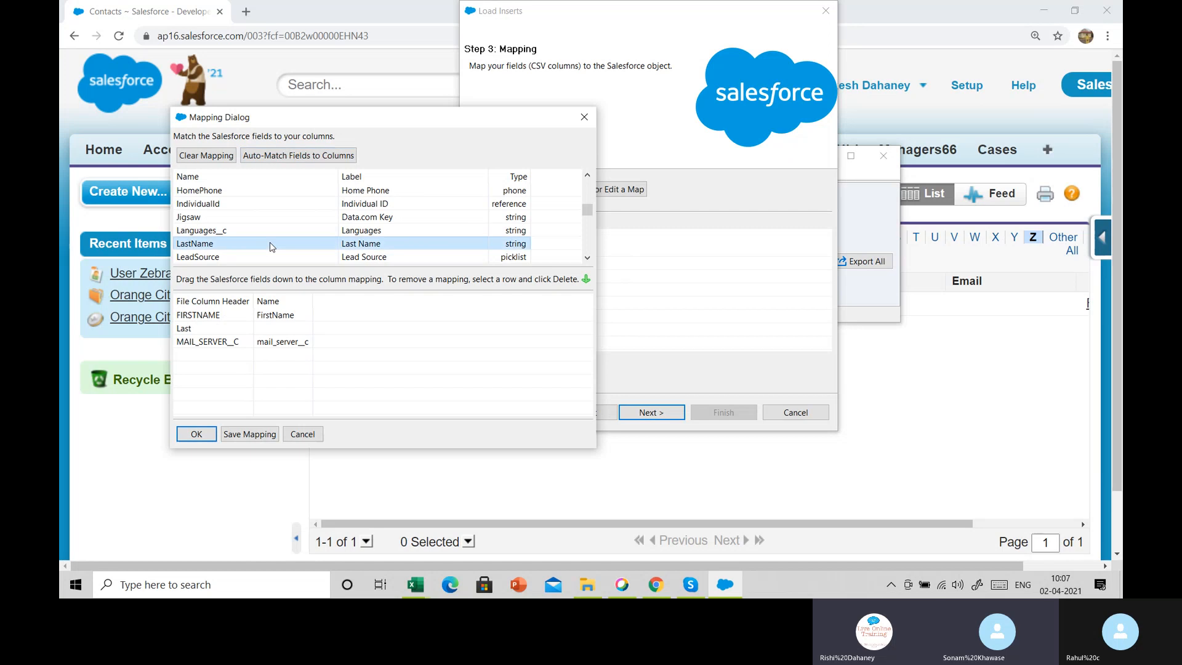
{"action": "left_click_drag", "start_coordinate": [270, 244], "coordinate": [340, 332]}
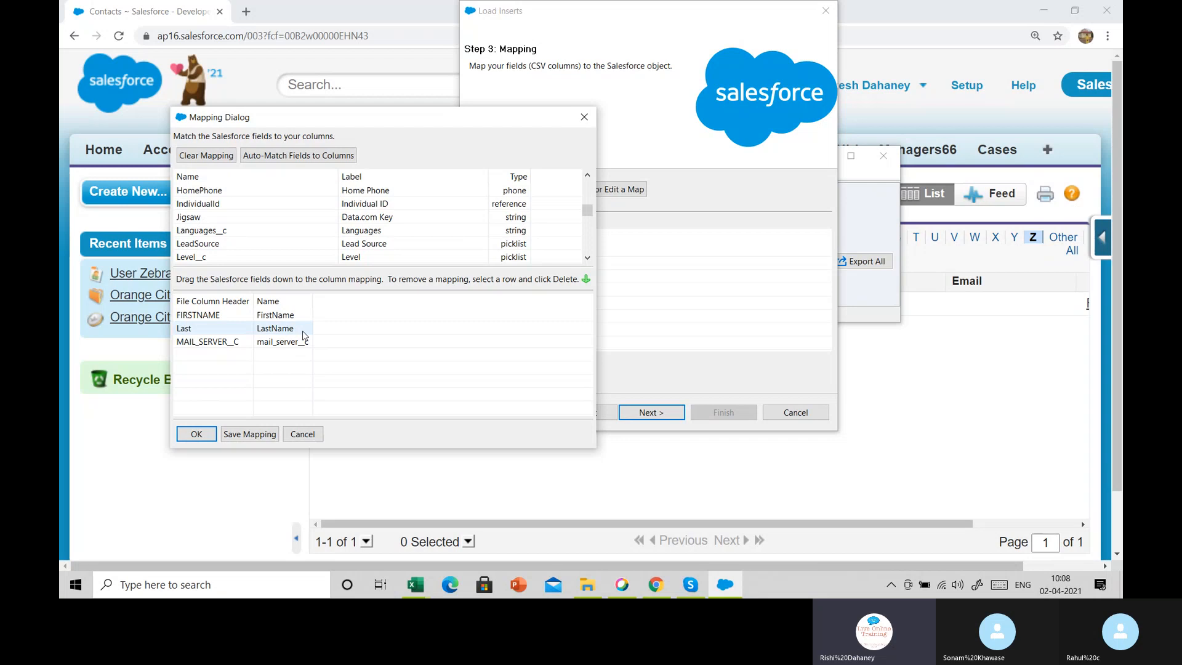
{"action": "left_click", "coordinate": [198, 434]}
Set Morning Batch 9.30 as the folder for success and error files and run the contact insert to completion.
{"action": "left_click", "coordinate": [653, 413]}
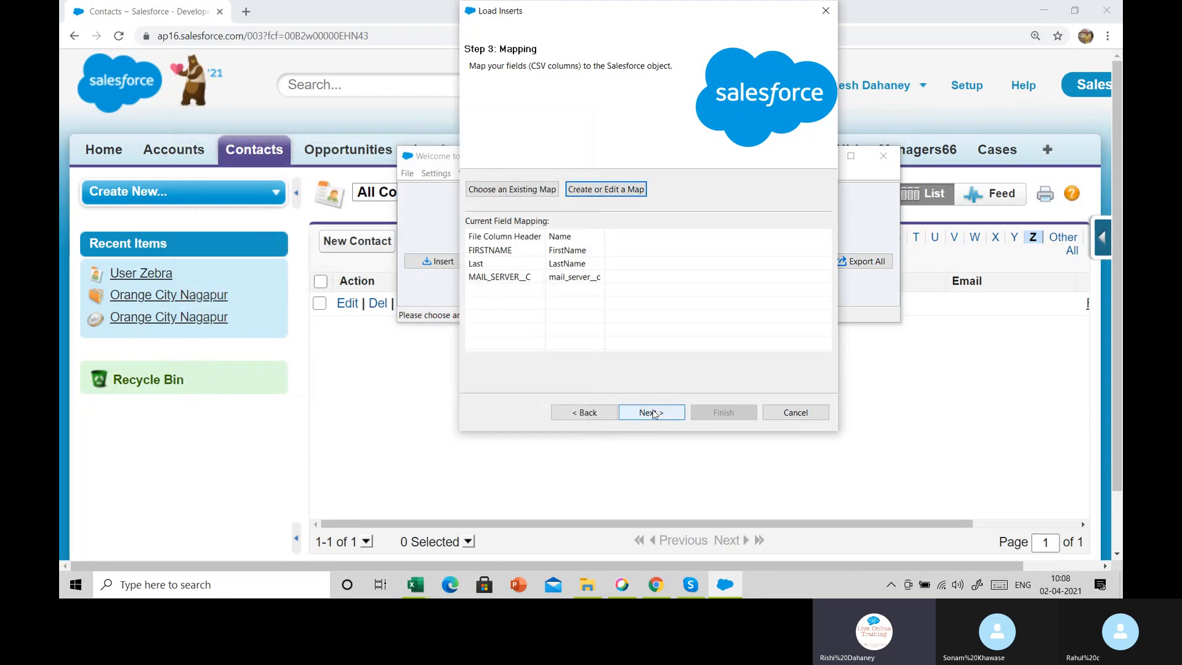
{"action": "left_click", "coordinate": [641, 214]}
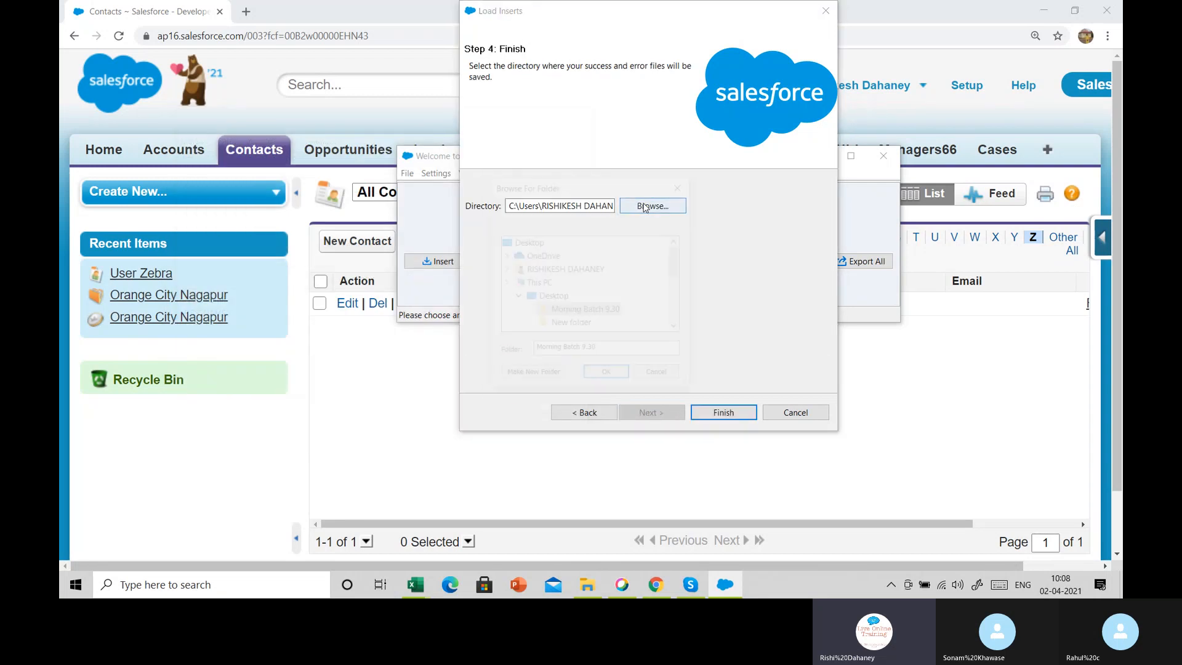
{"action": "left_click", "coordinate": [607, 375]}
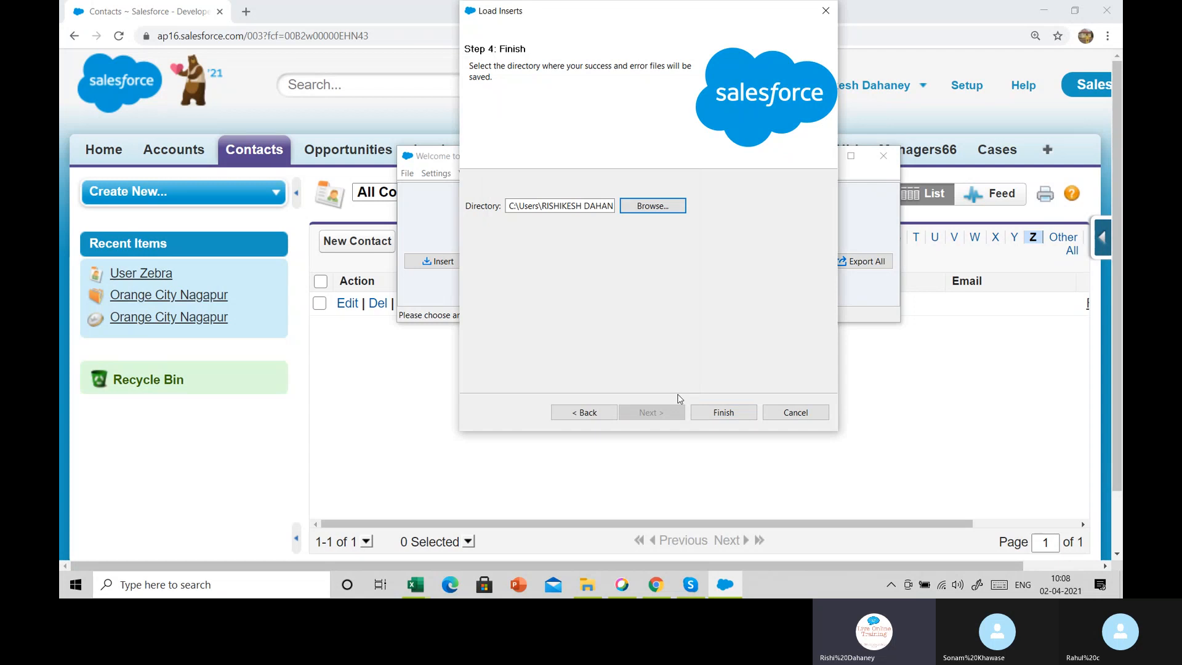
{"action": "left_click", "coordinate": [717, 412]}
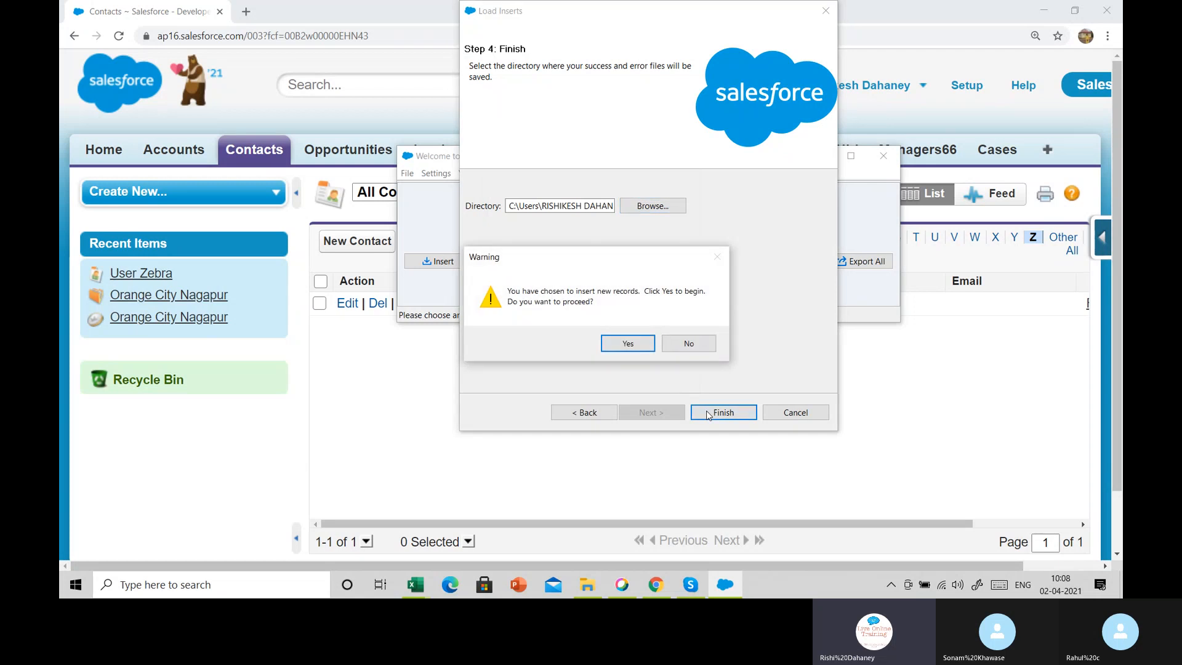
{"action": "left_click", "coordinate": [628, 343]}
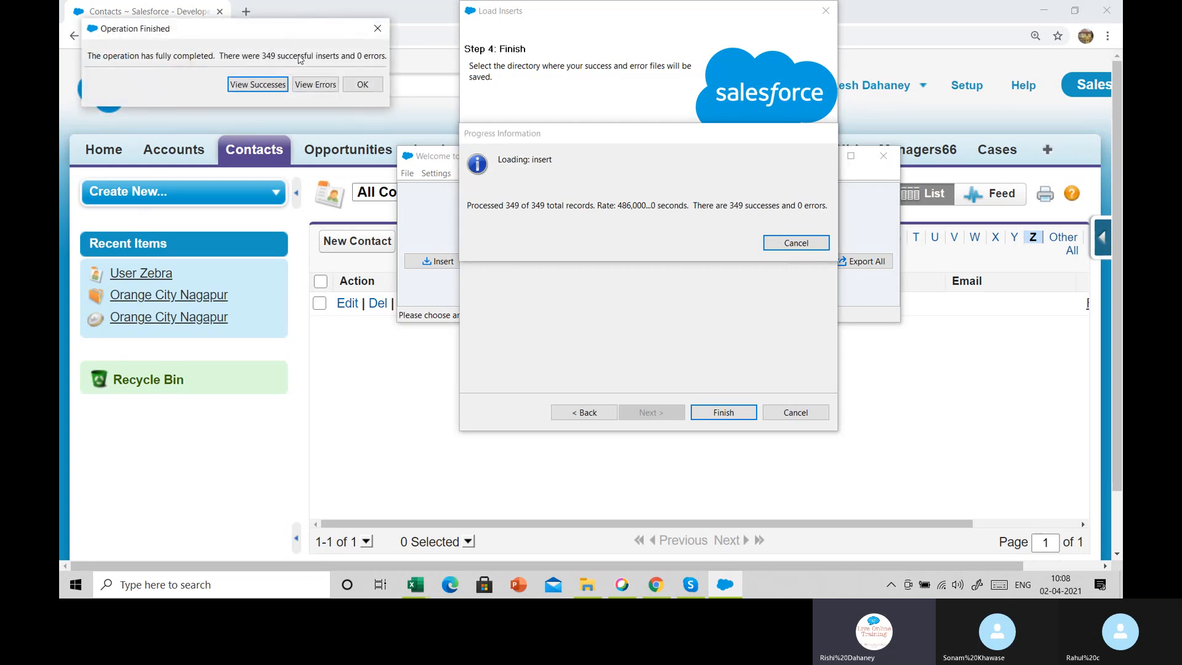
{"action": "left_click", "coordinate": [363, 85]}
Reload the All Contacts view in Salesforce, filter it to names starting with Z, and look through the inserted contacts.
{"action": "left_click", "coordinate": [471, 395]}
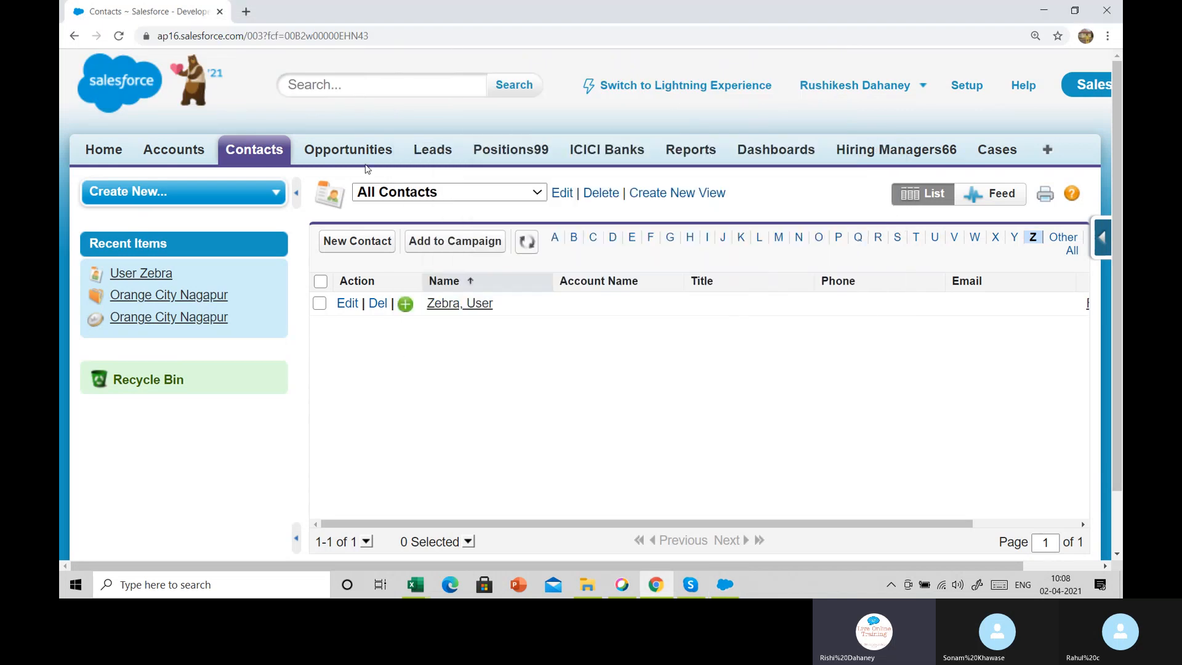
{"action": "left_click", "coordinate": [268, 156]}
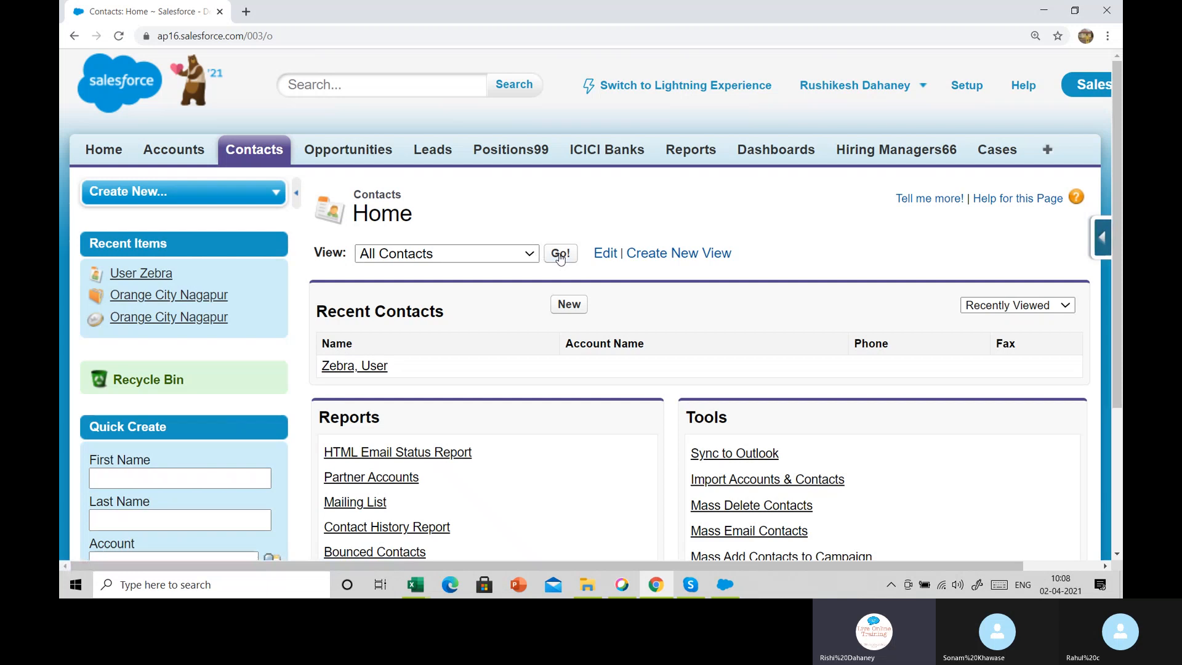
{"action": "left_click", "coordinate": [560, 255]}
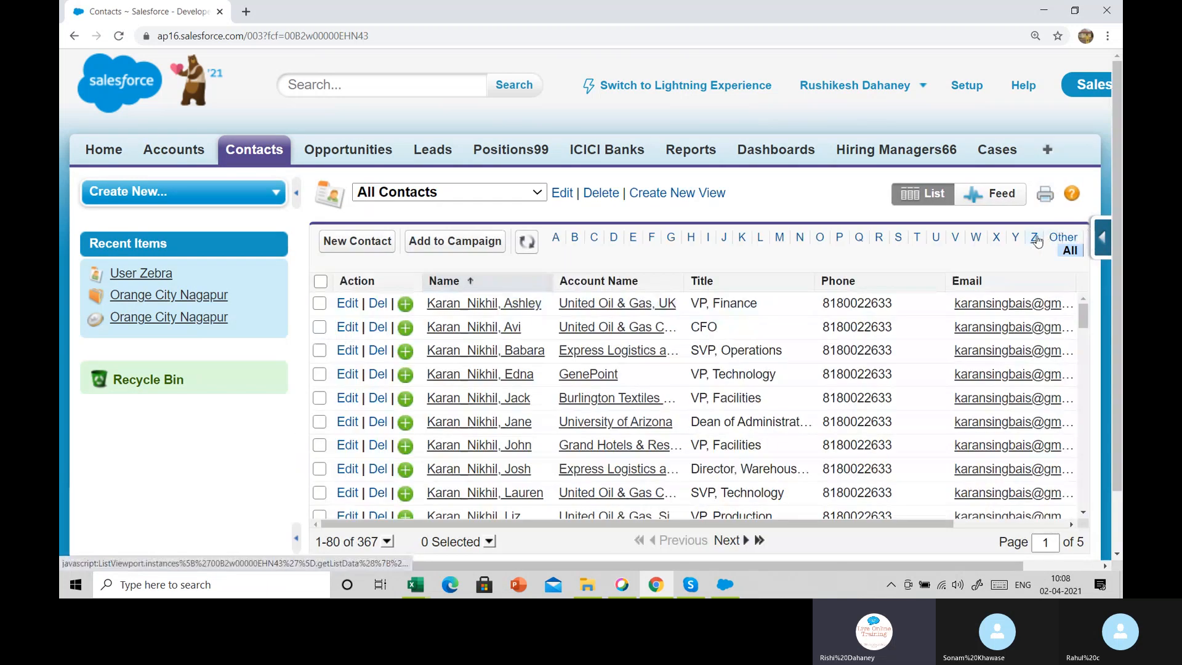
{"action": "left_click", "coordinate": [1036, 239]}
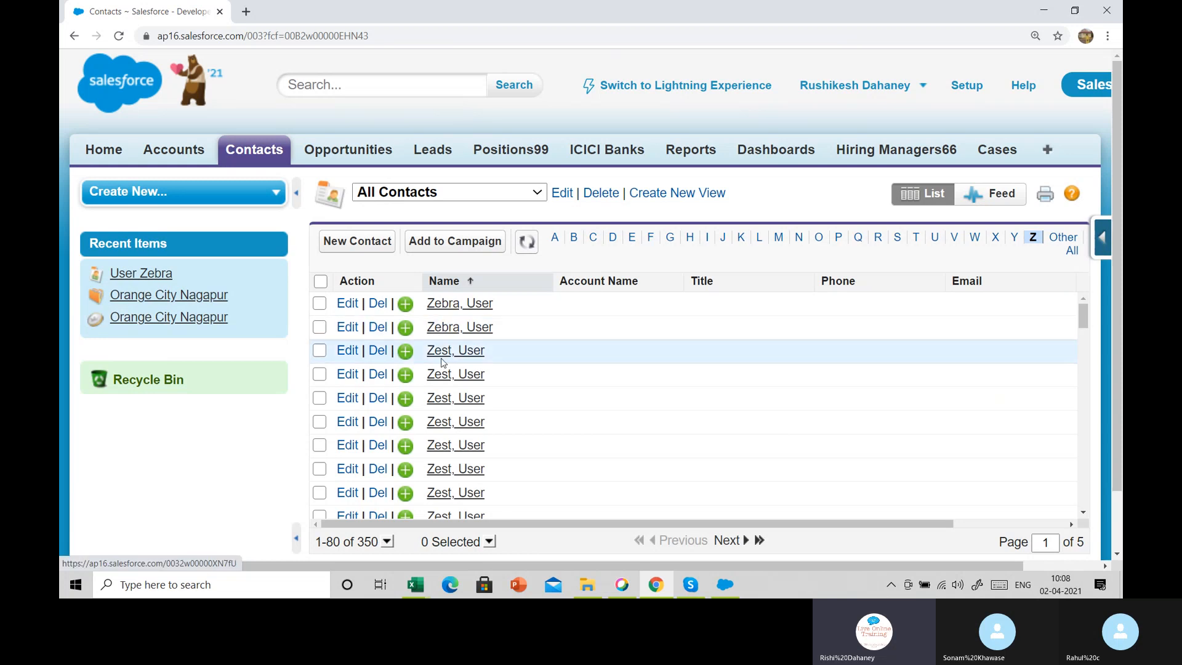
{"action": "scroll", "coordinate": [434, 425], "scroll_direction": "down", "scroll_amount": 5}
{"action": "scroll", "coordinate": [434, 434], "scroll_direction": "down", "scroll_amount": 7}
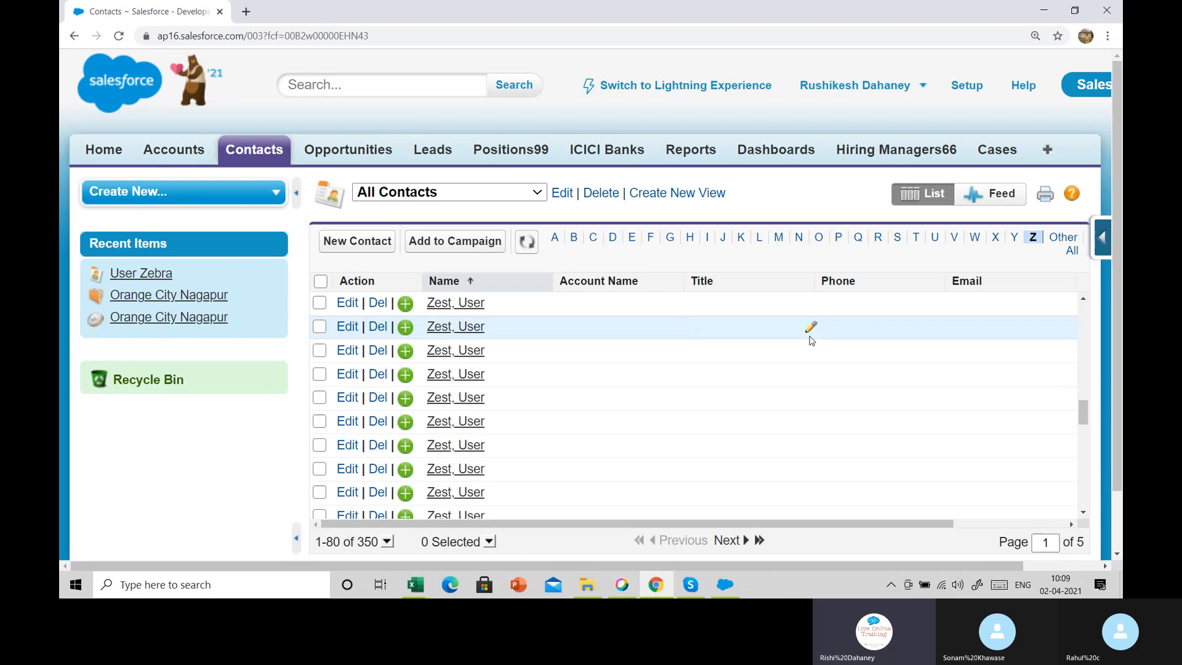
Check the Morning Batch 9.30 folder and its parent Desktop location in File Explorer, and close the window.
{"action": "left_click", "coordinate": [586, 590]}
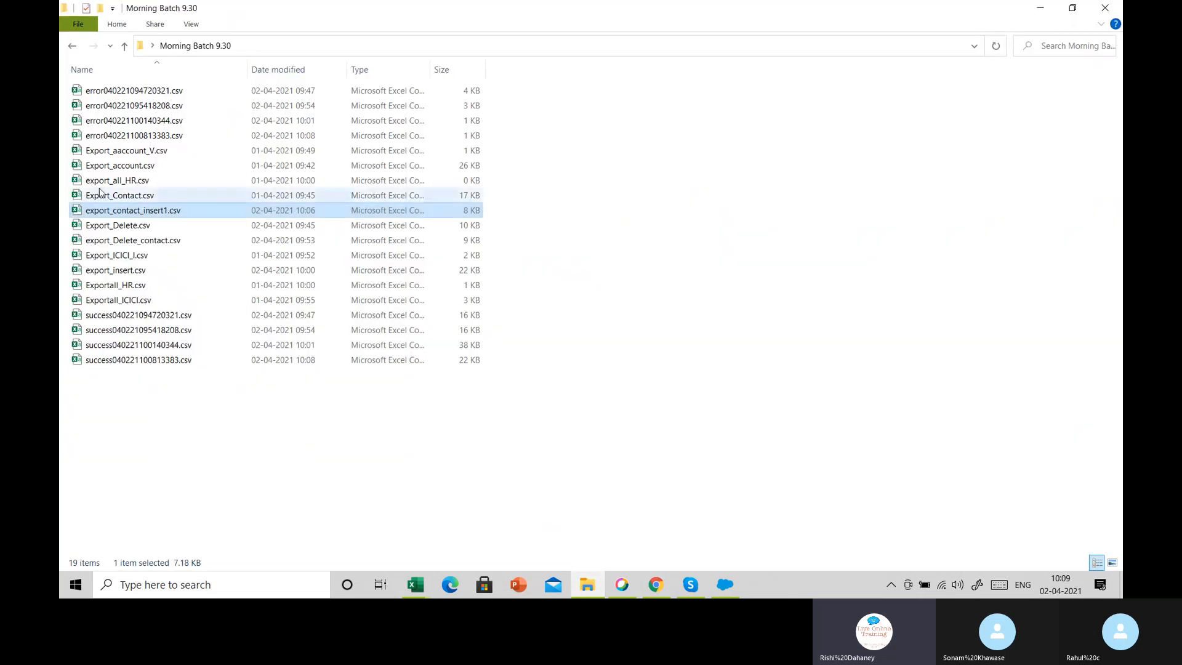
{"action": "left_click", "coordinate": [125, 46]}
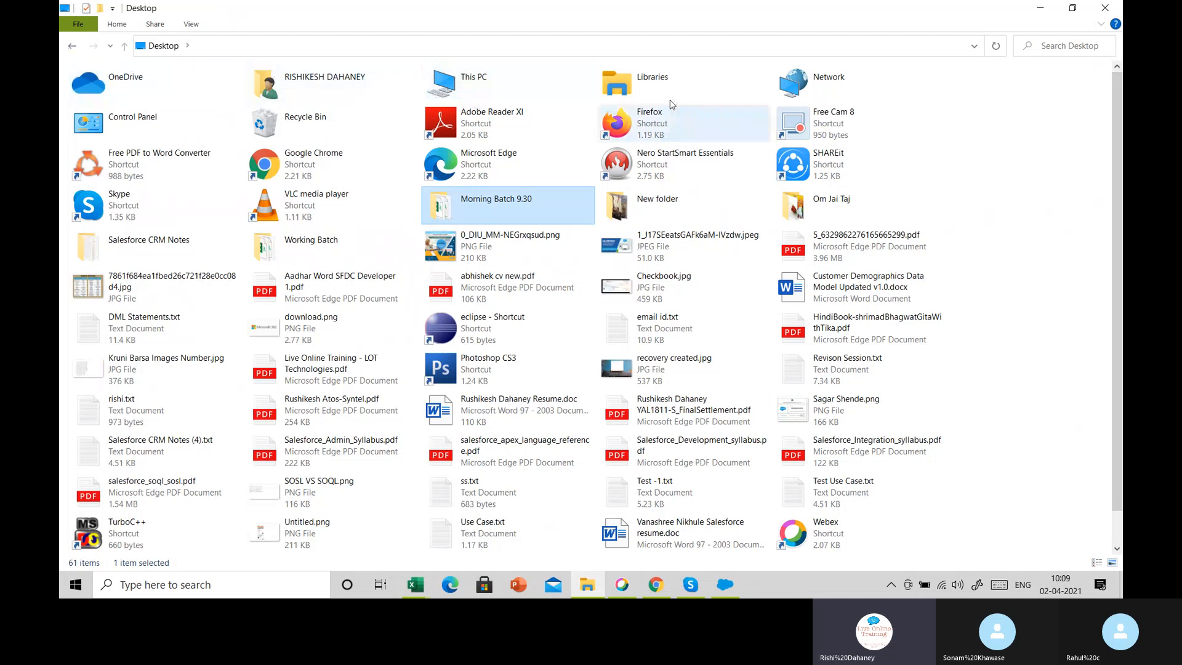
{"action": "left_click", "coordinate": [72, 43]}
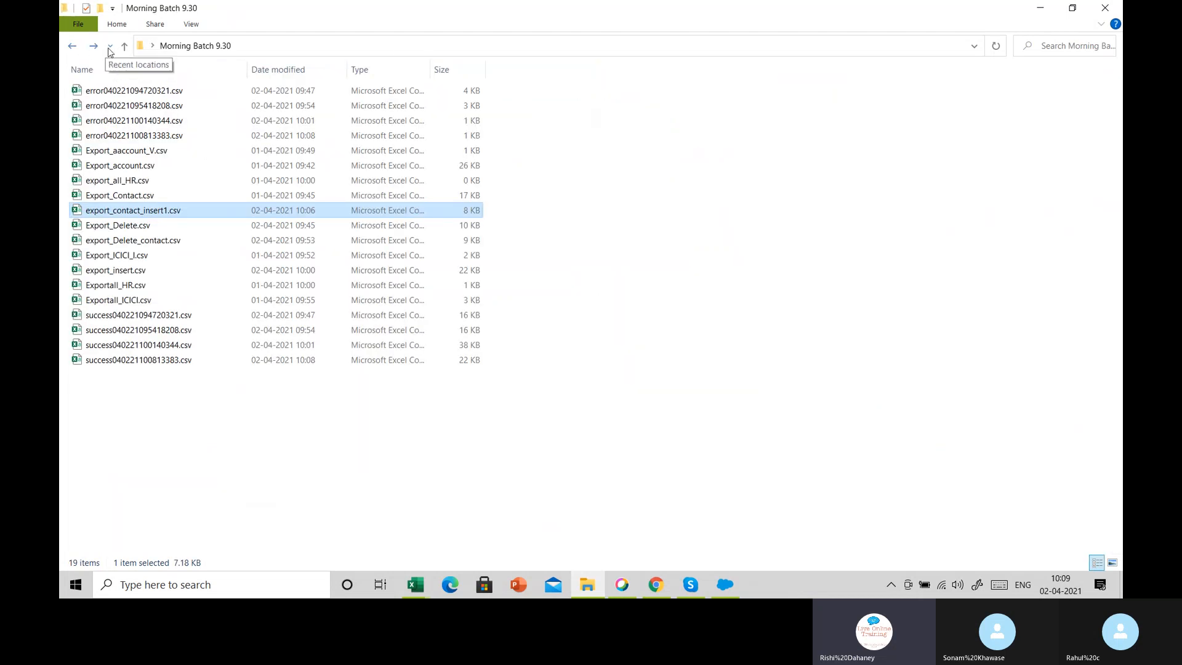
{"action": "left_click", "coordinate": [152, 46]}
{"action": "left_click", "coordinate": [154, 47]}
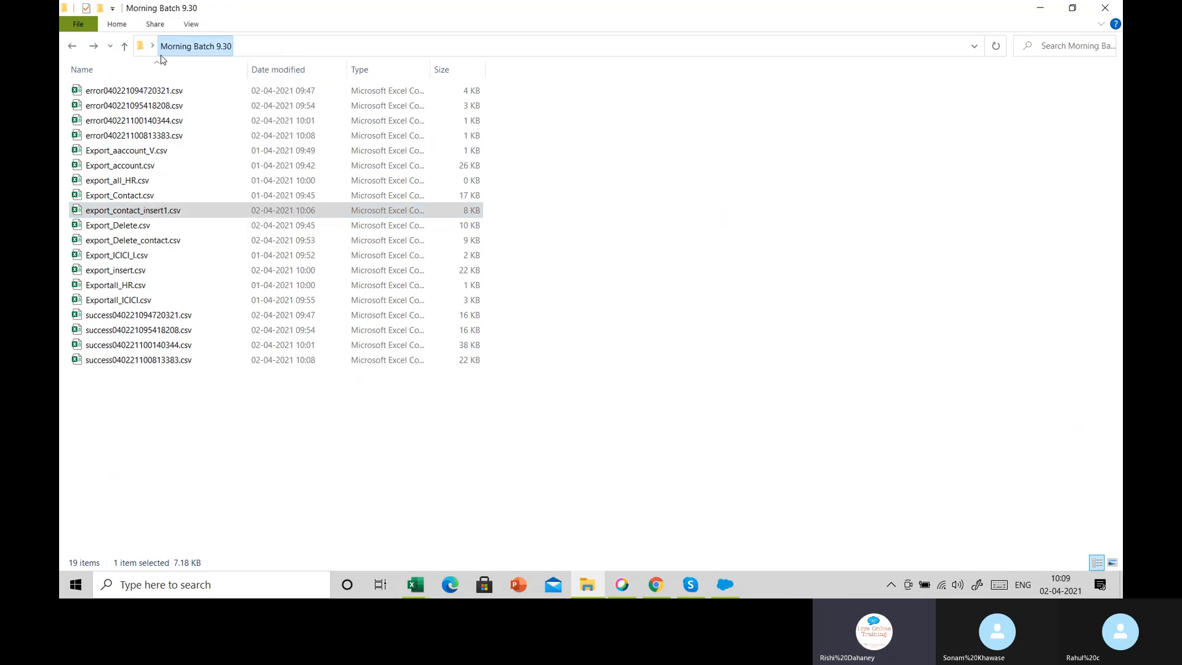
{"action": "left_click", "coordinate": [154, 48]}
{"action": "left_click", "coordinate": [173, 65]}
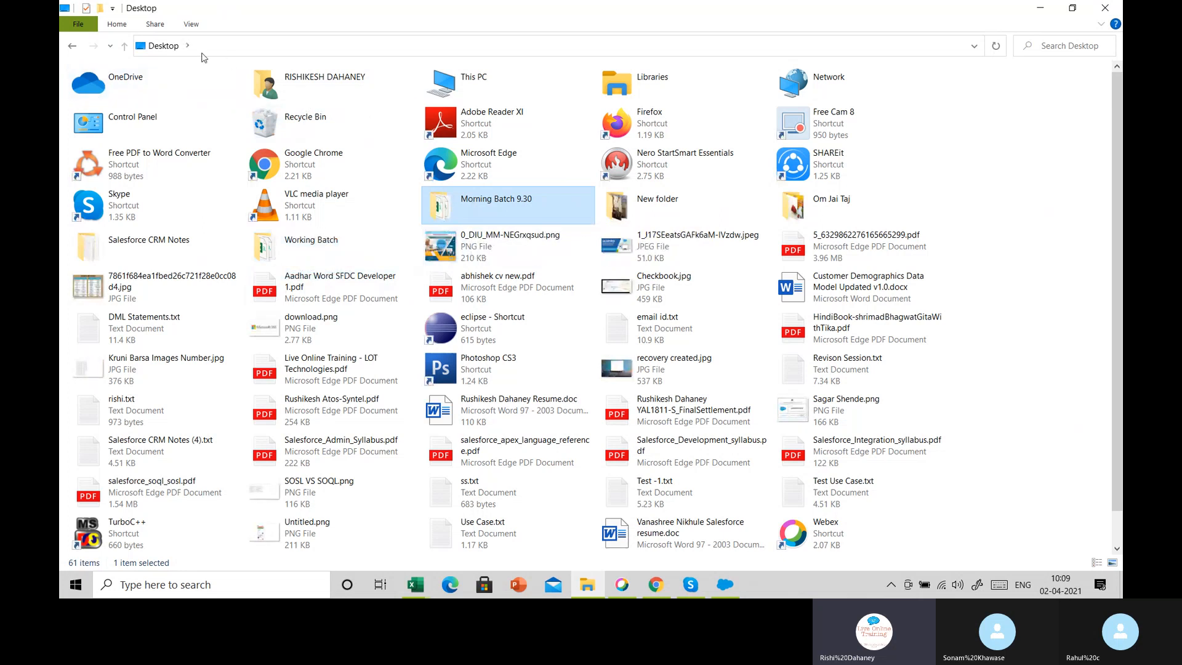
{"action": "left_click", "coordinate": [142, 47]}
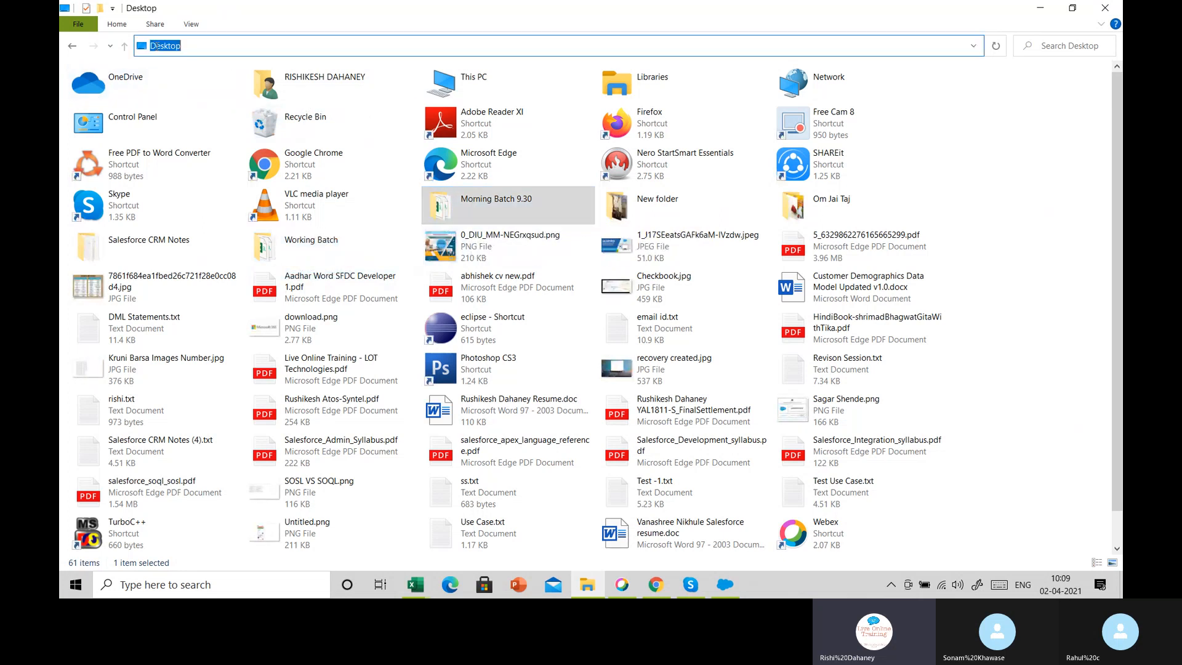
{"action": "left_click", "coordinate": [110, 47]}
{"action": "left_click", "coordinate": [1105, 7]}
{"action": "left_click", "coordinate": [1105, 7]}
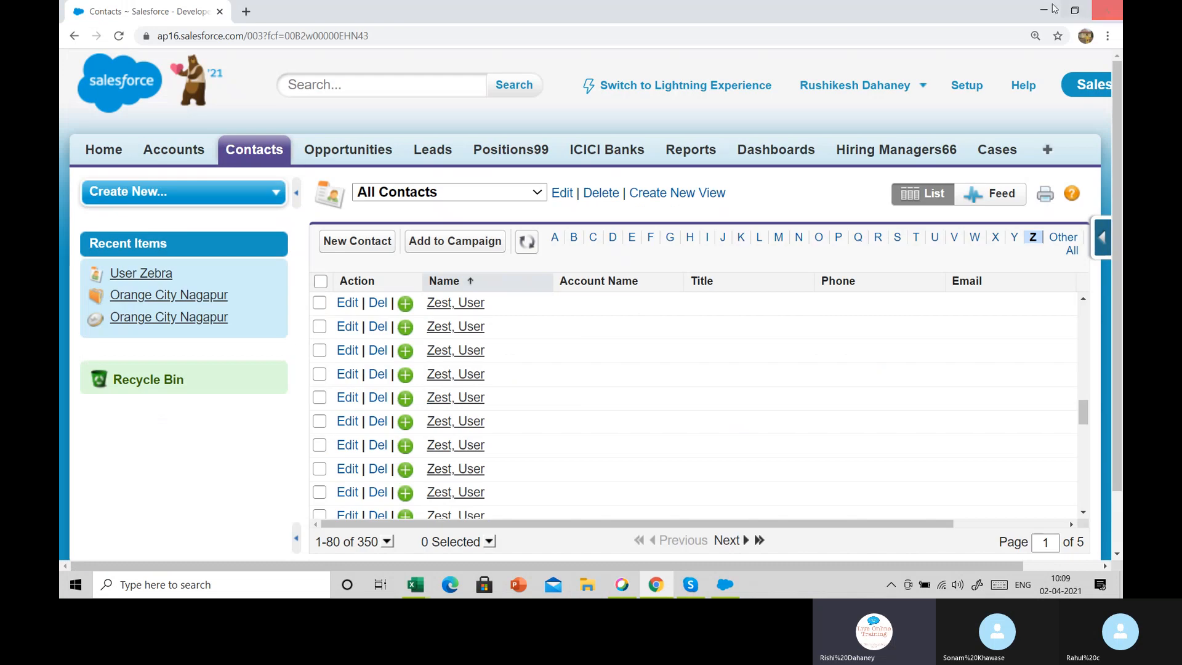
Minimize the browser, Data Loader, Excel and Skype windows to show the Windows desktop.
{"action": "left_click", "coordinate": [1042, 9]}
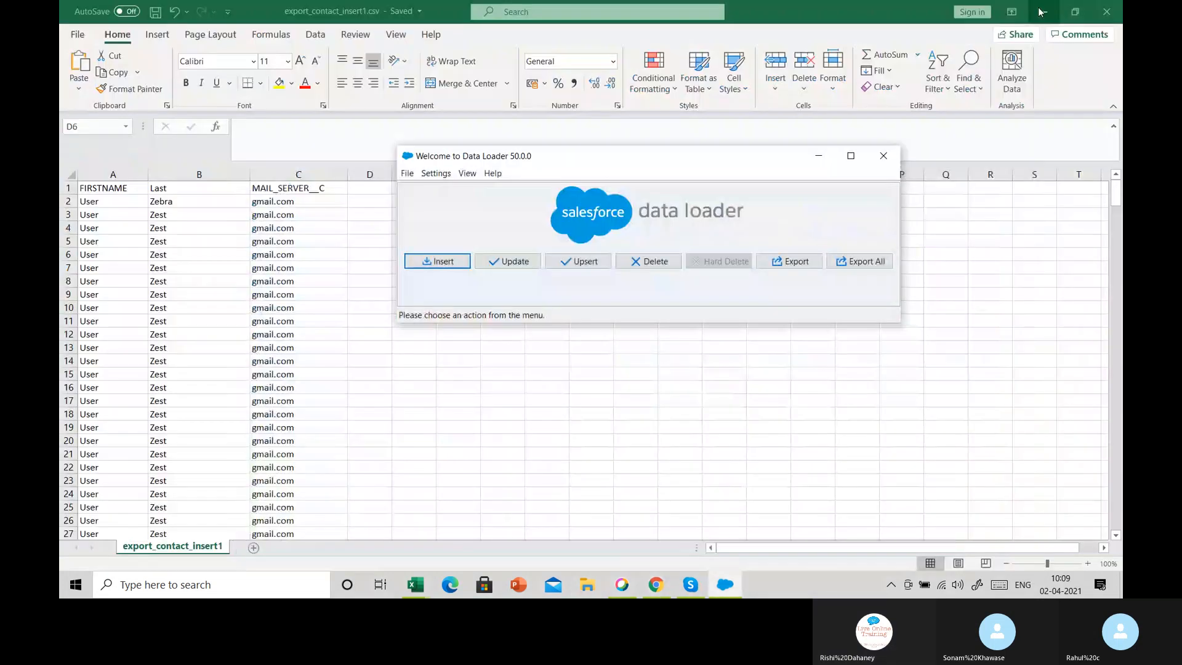
{"action": "left_click", "coordinate": [1041, 11]}
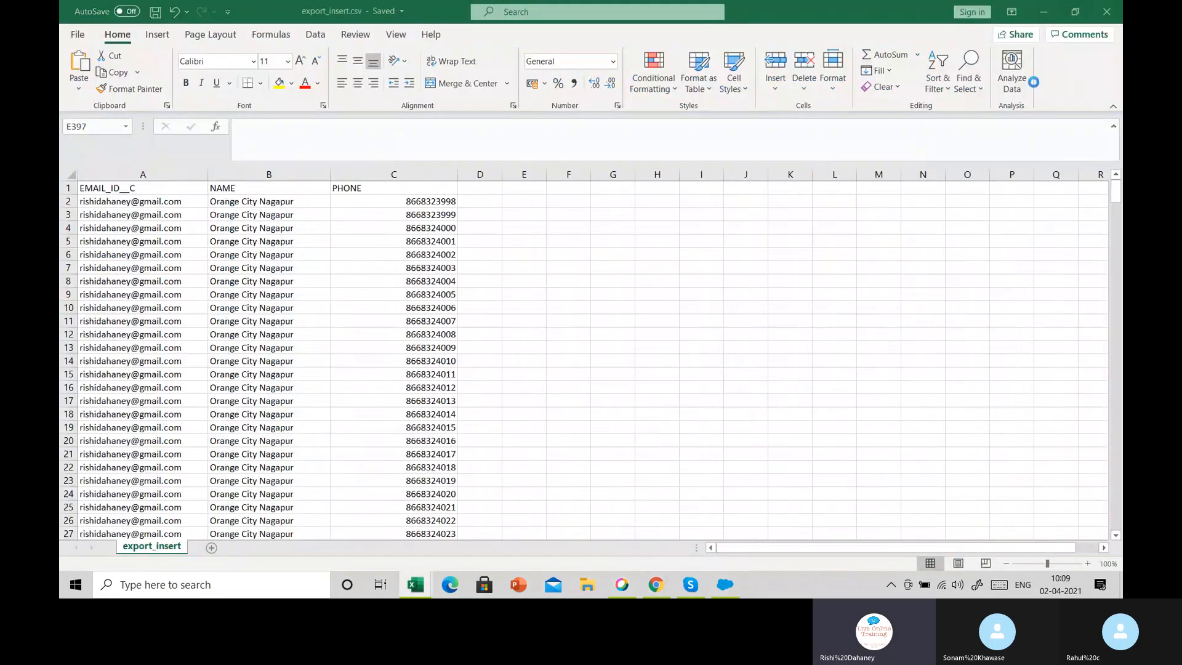
{"action": "left_click", "coordinate": [1044, 11]}
{"action": "left_click", "coordinate": [1044, 11]}
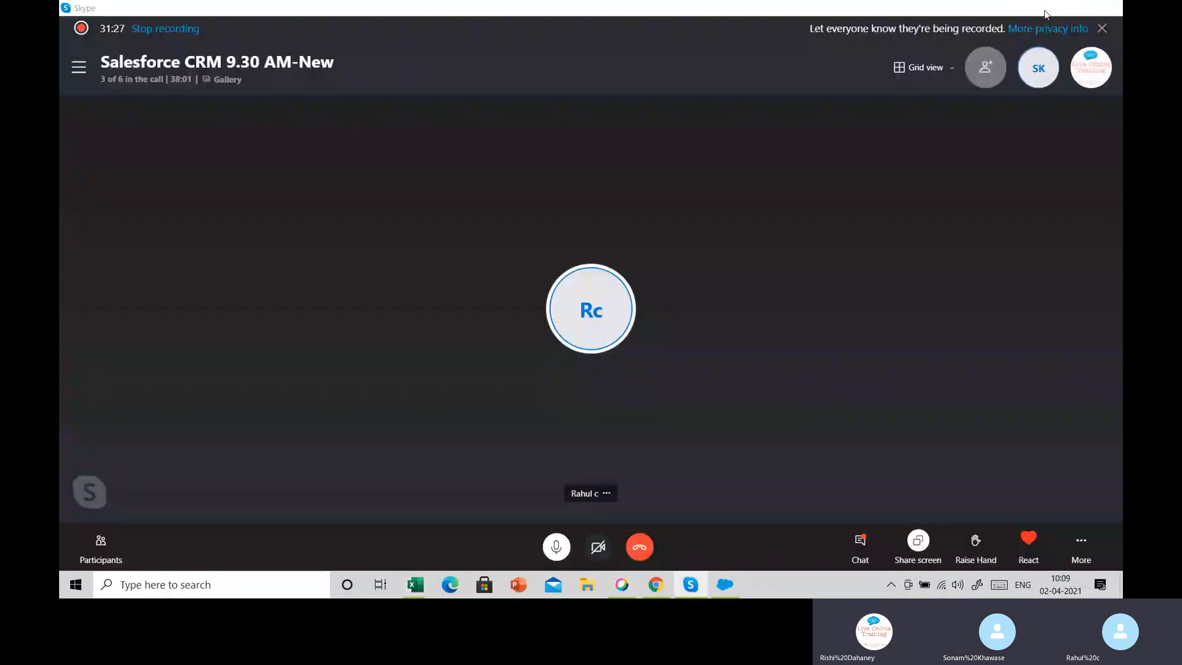
{"action": "left_click", "coordinate": [1044, 11]}
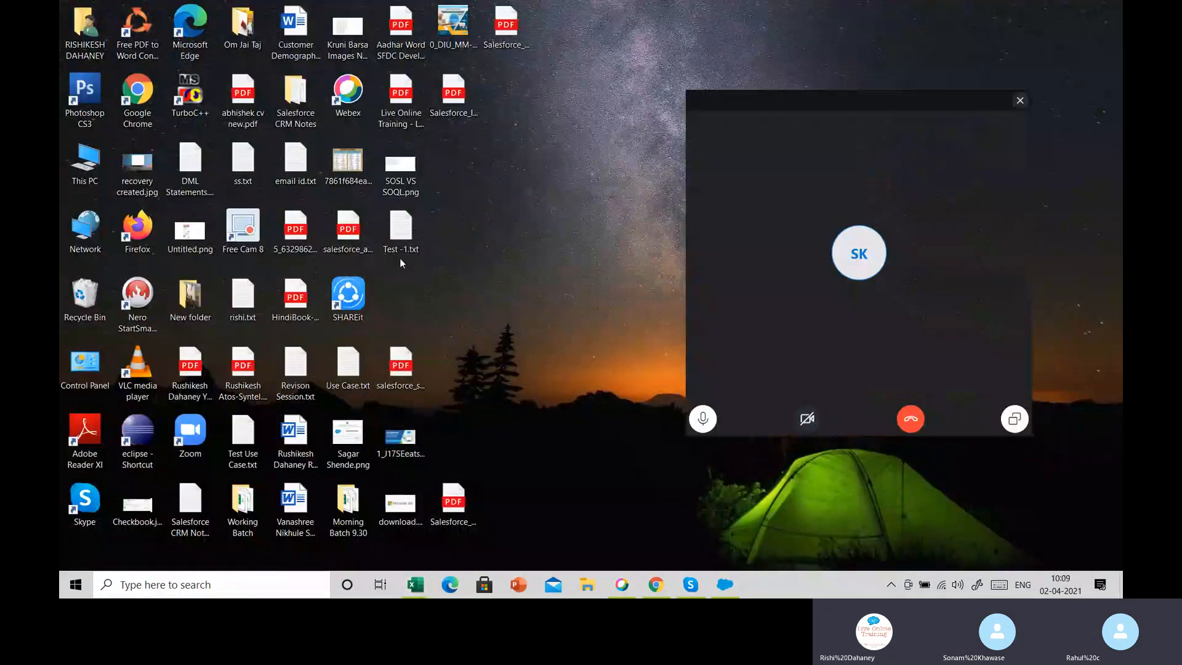
Open the Downloads folder from This PC in File Explorer.
{"action": "double_click", "coordinate": [91, 171]}
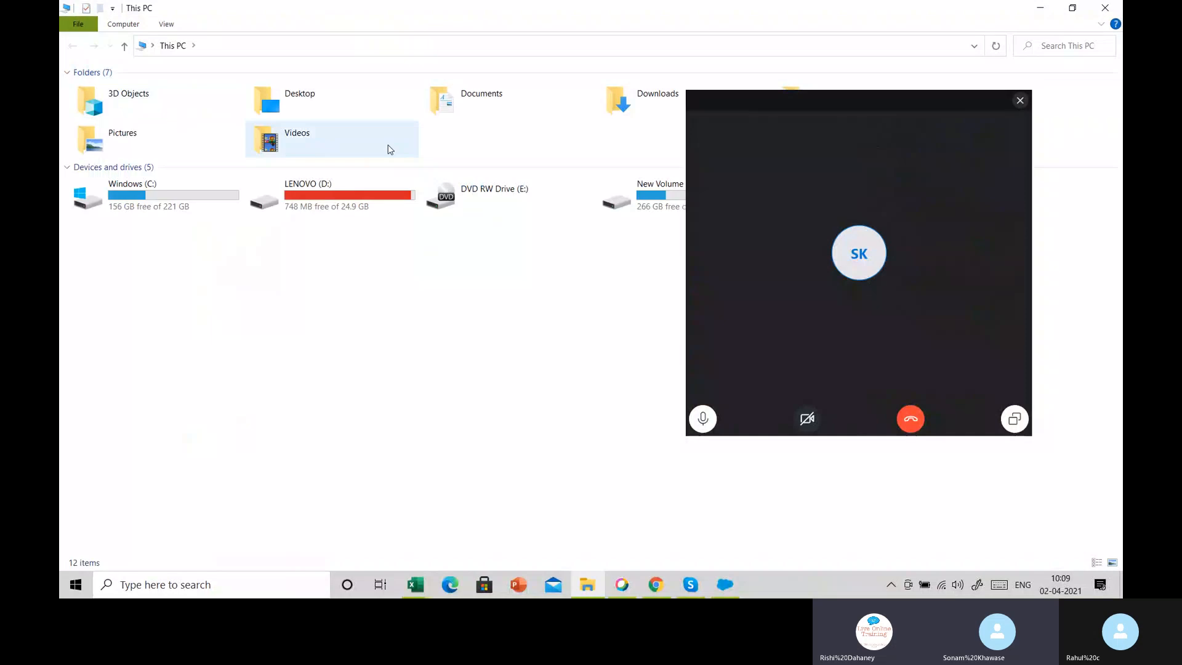
{"action": "double_click", "coordinate": [647, 98]}
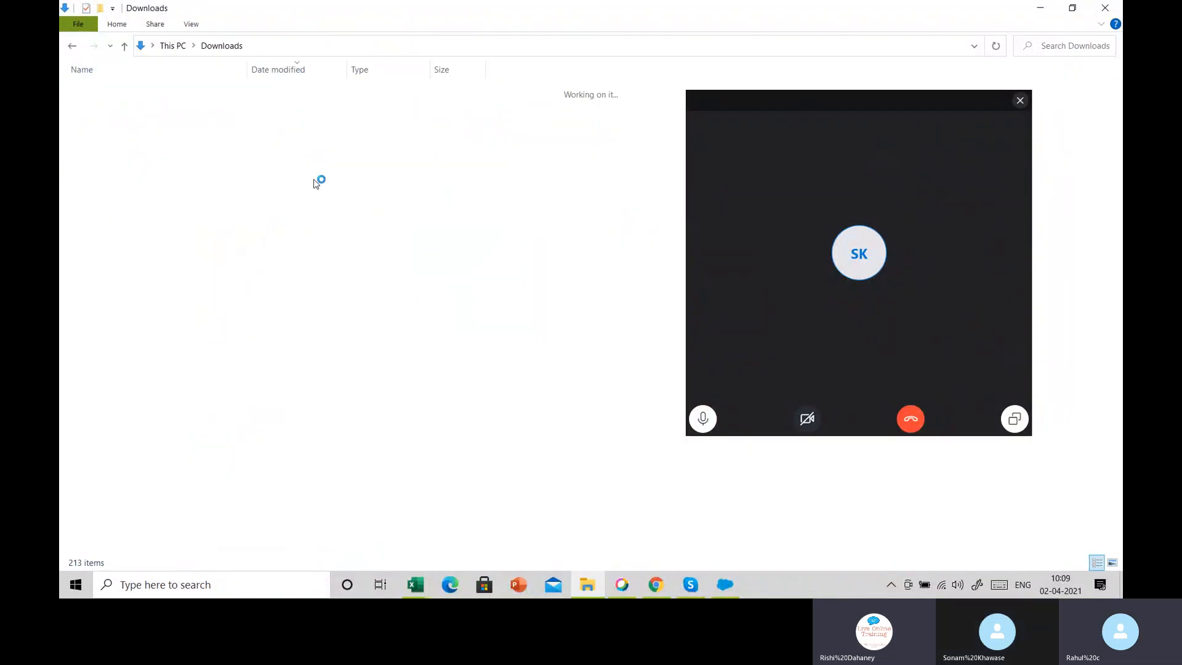
{"action": "key", "text": "s"}
{"action": "key", "text": "s"}
{"action": "key", "text": "s"}
{"action": "key", "text": "s"}
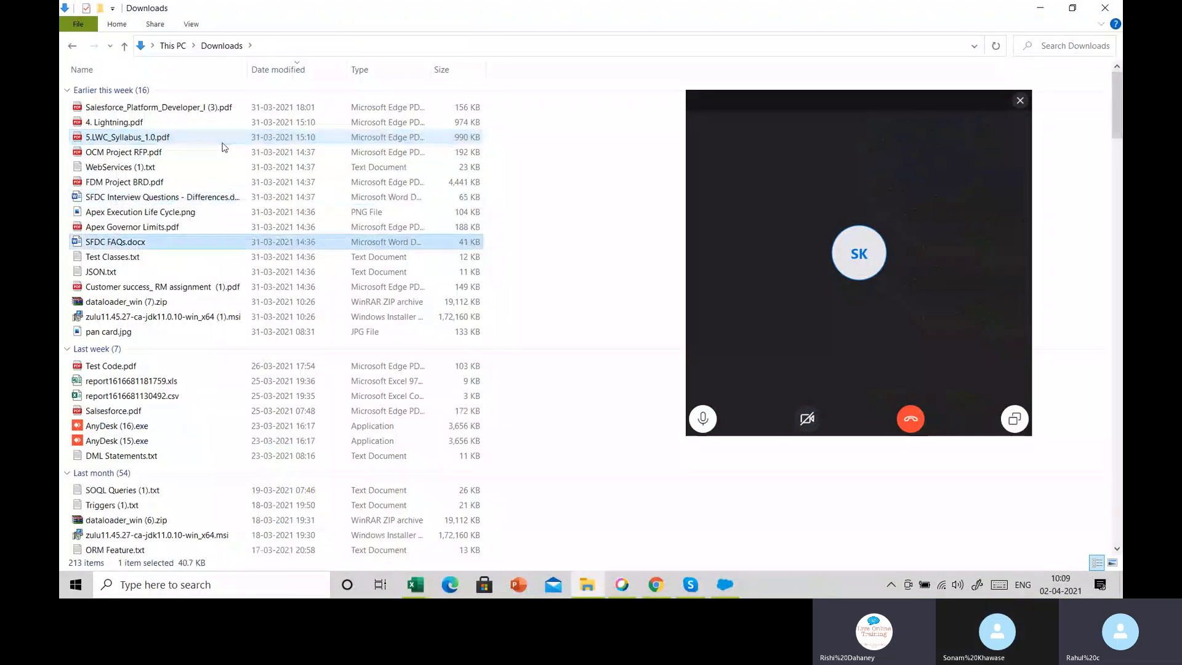
{"action": "key", "text": "s"}
{"action": "key", "text": "s"}
{"action": "key", "text": "s"}
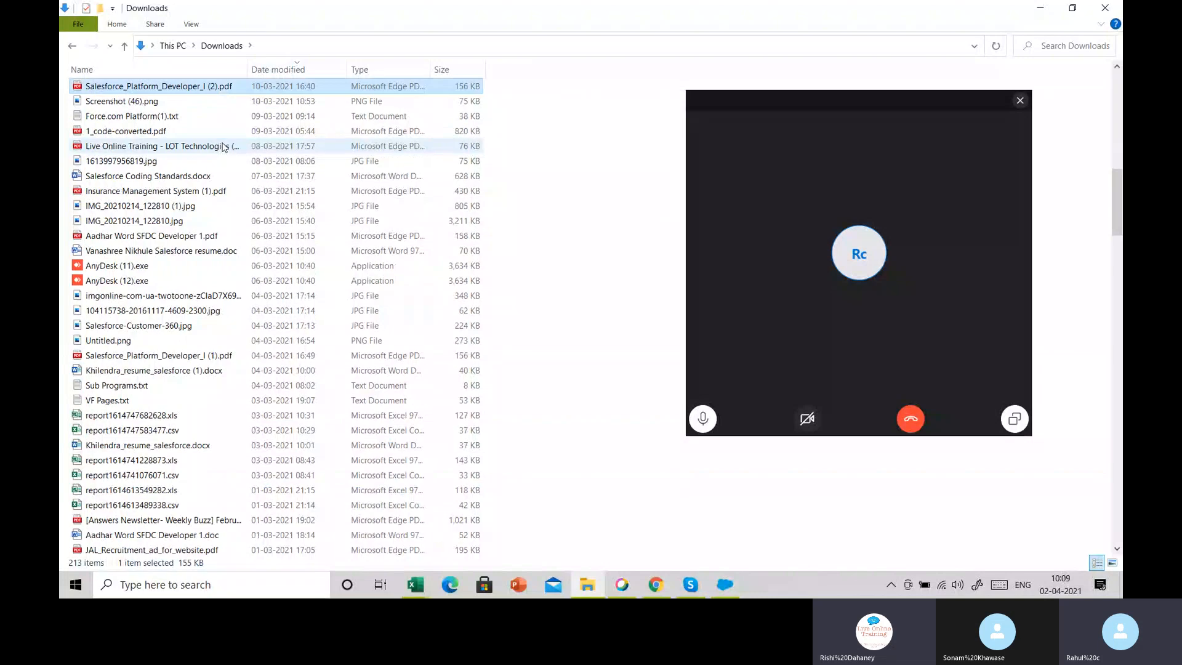
{"action": "key", "text": "s"}
{"action": "key", "text": "s"}
{"action": "key", "text": "s"}
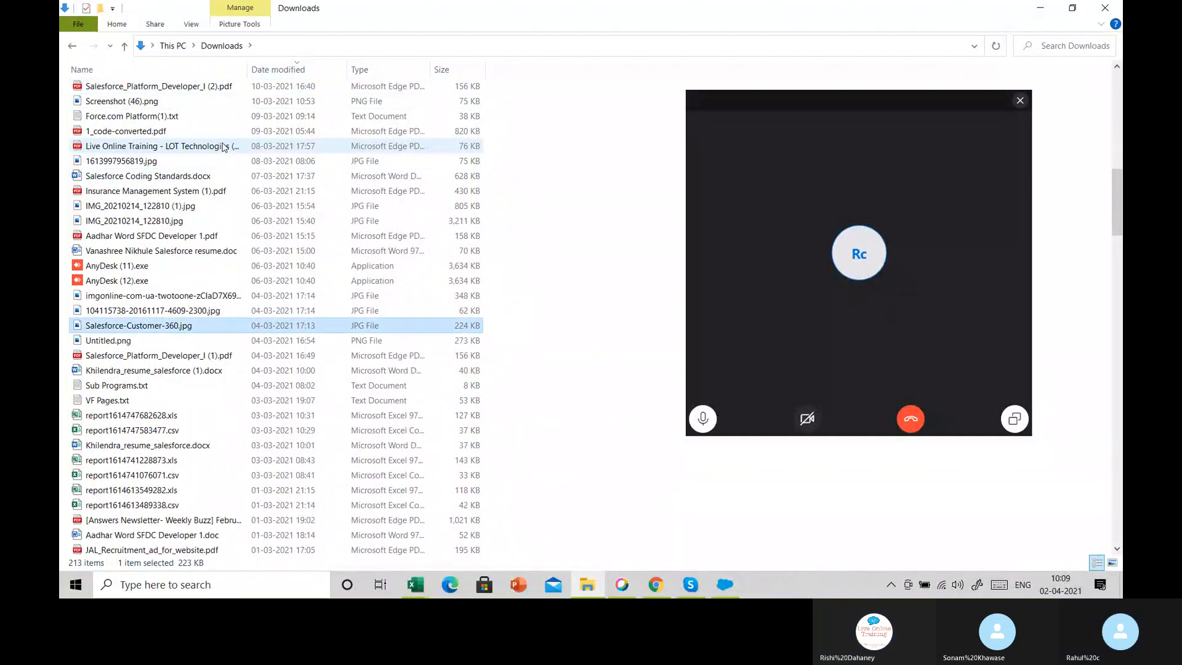
{"action": "key", "text": "s"}
{"action": "key", "text": "s"}
{"action": "key", "text": "s"}
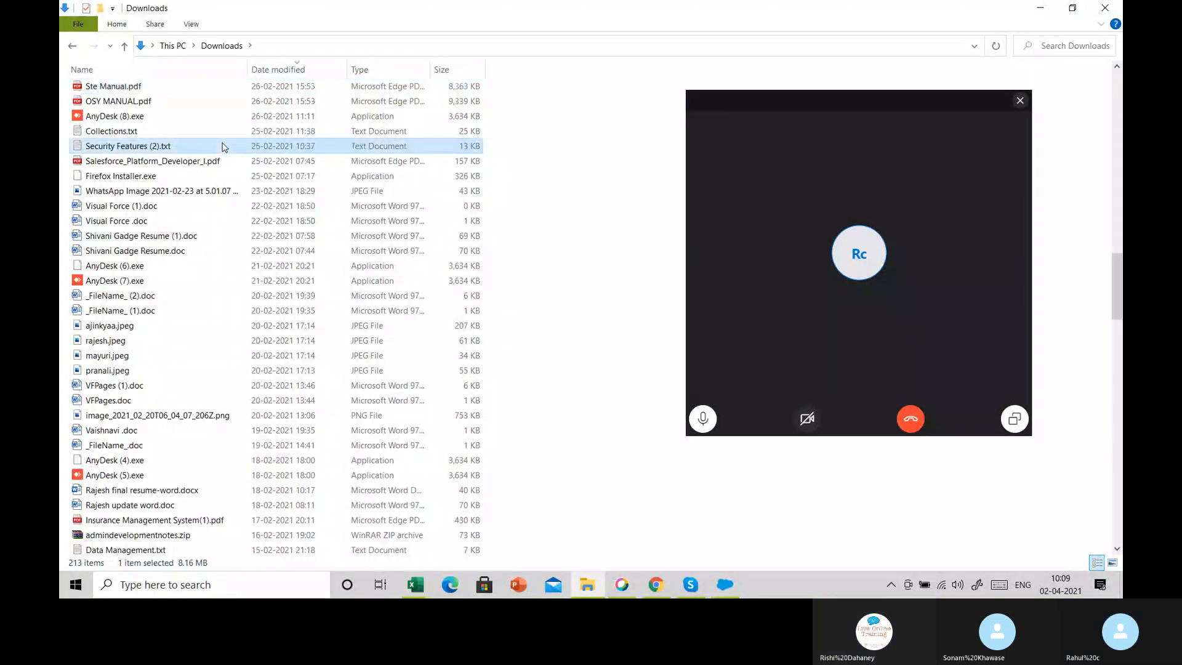
{"action": "key", "text": "s"}
{"action": "double_click", "coordinate": [217, 144]}
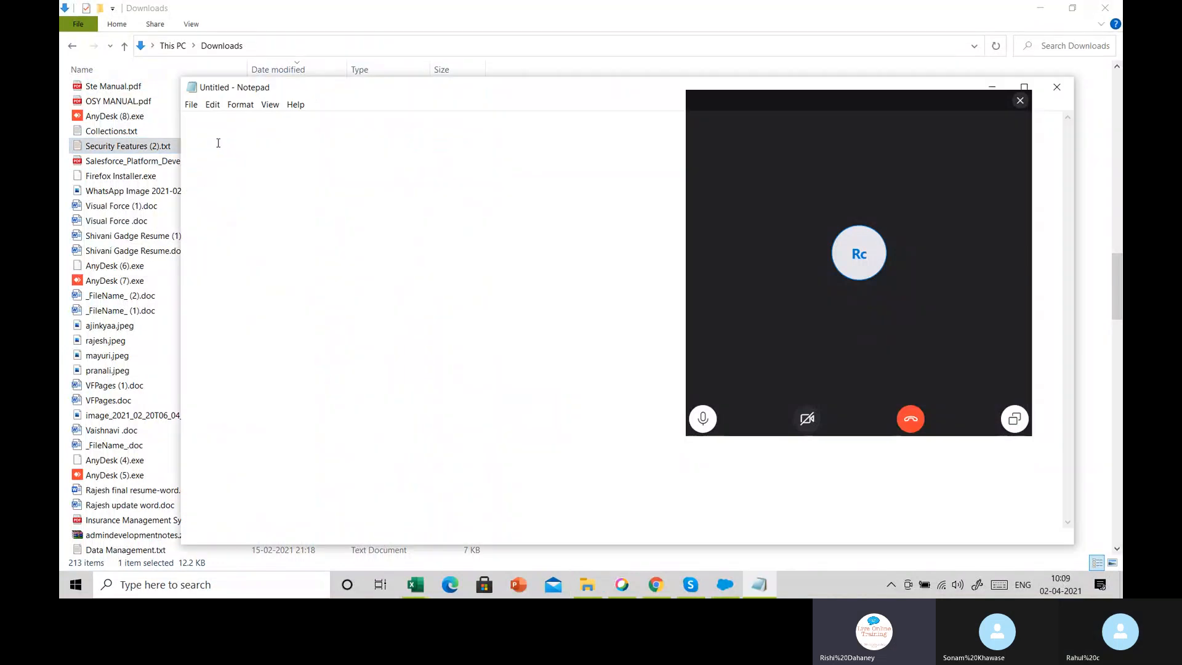
{"action": "left_click", "coordinate": [1057, 87]}
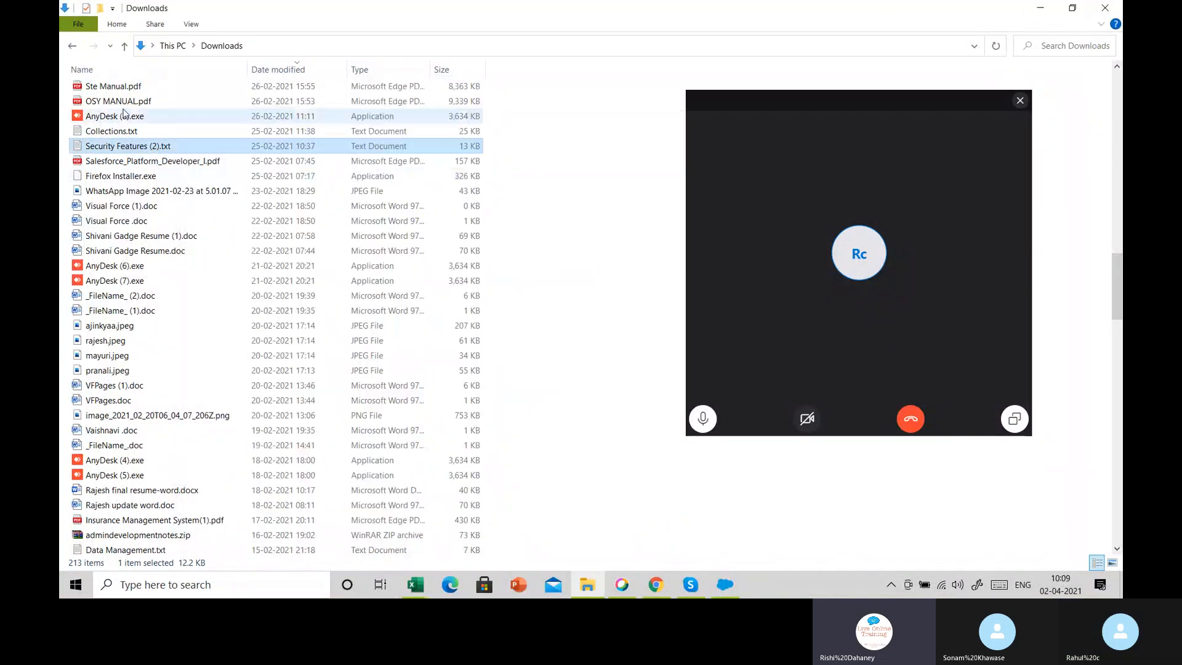
Find and open Data Management.txt in the Downloads folder, dismiss the floating call window and maximize the notes.
{"action": "left_click", "coordinate": [221, 46]}
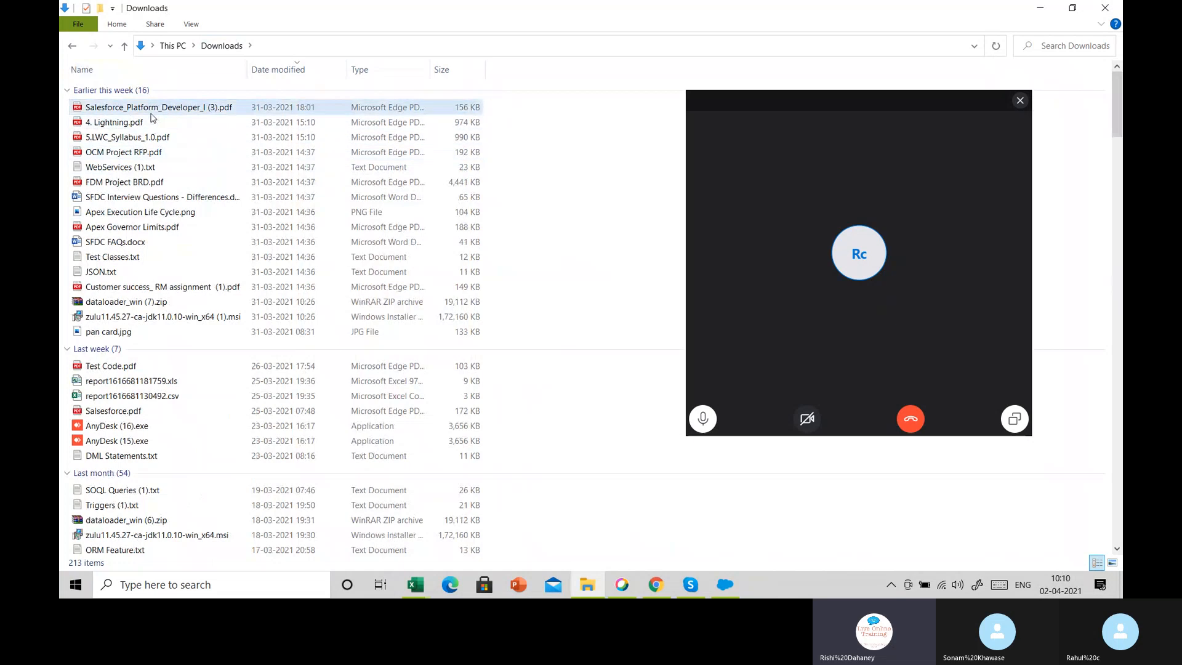
{"action": "left_click", "coordinate": [163, 187]}
{"action": "key", "text": "d"}
{"action": "key", "text": "d"}
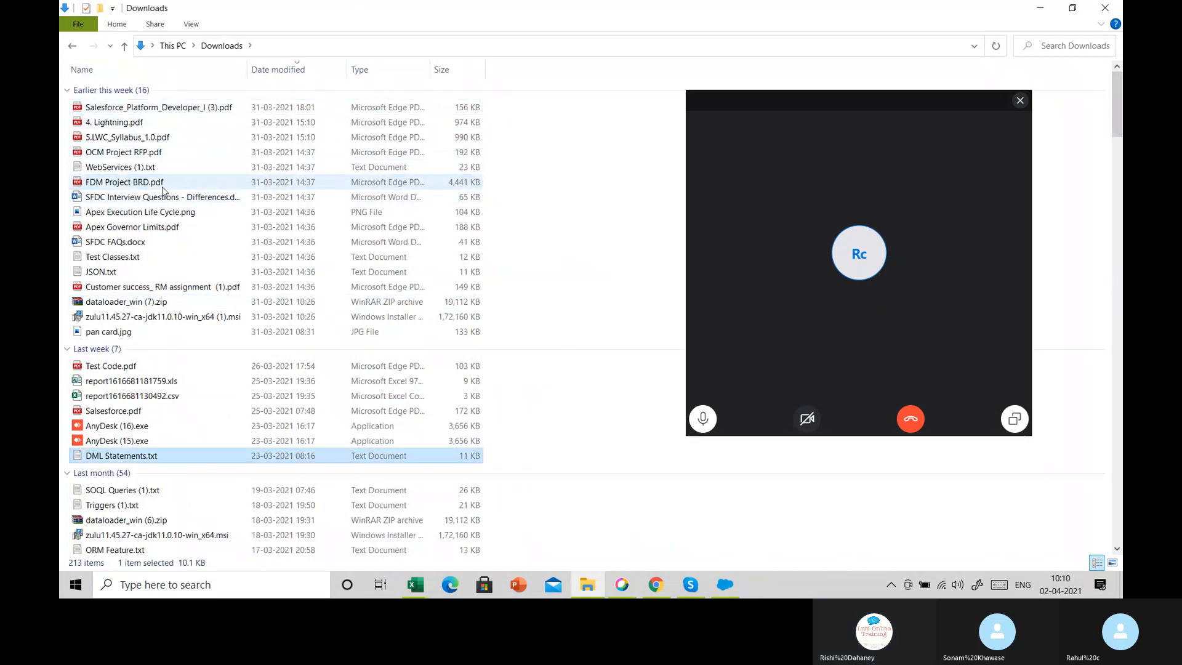
{"action": "key", "text": "d"}
{"action": "key", "text": "d"}
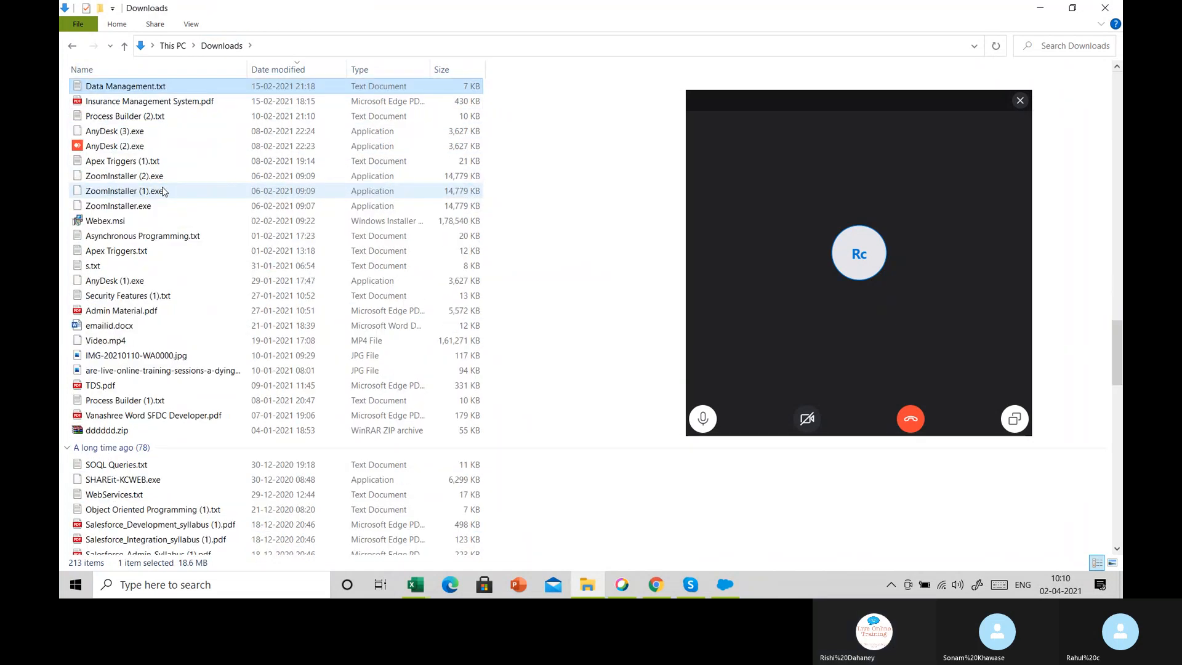
{"action": "double_click", "coordinate": [169, 91]}
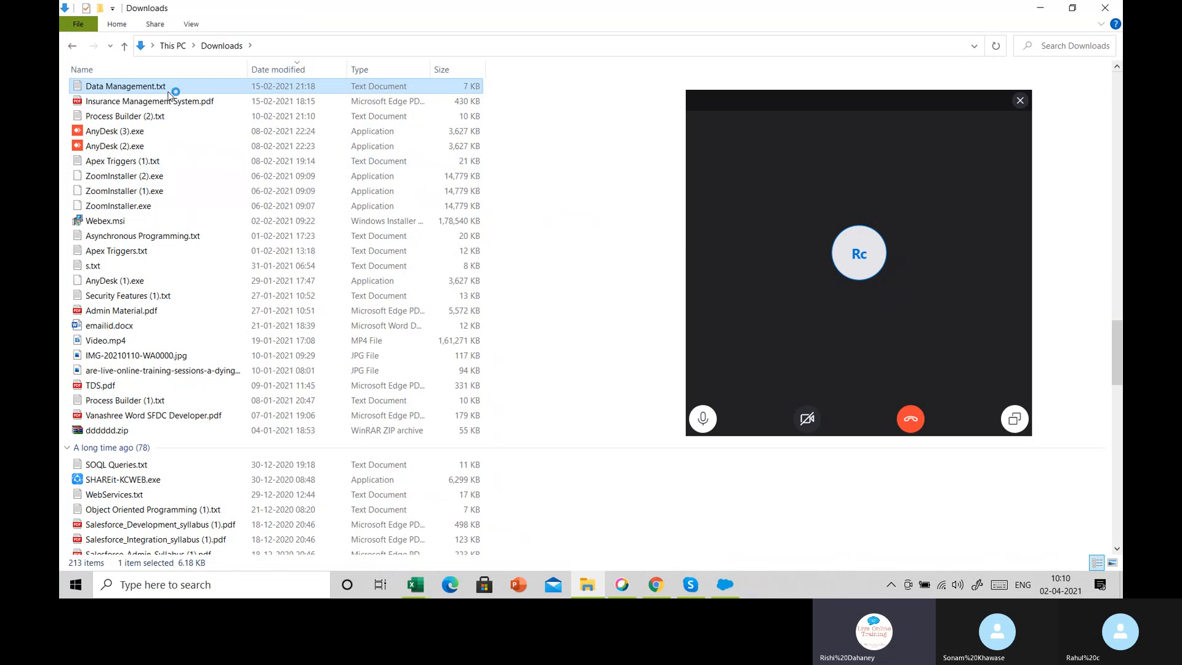
{"action": "left_click", "coordinate": [1019, 101]}
{"action": "left_click", "coordinate": [1024, 87]}
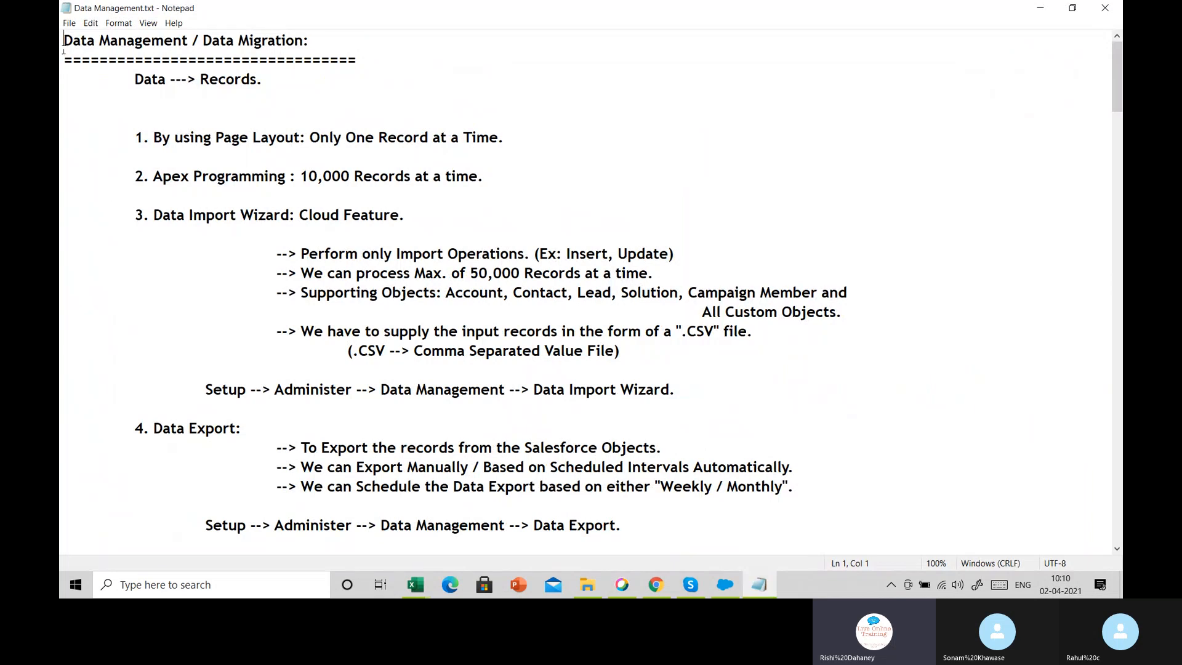
Highlight the Data Management / Data Migration title, the Page Layout, Apex Programming and Data Import Wizard headings, and the wizard's 50,000-record limit.
{"action": "left_click_drag", "start_coordinate": [63, 44], "coordinate": [349, 45]}
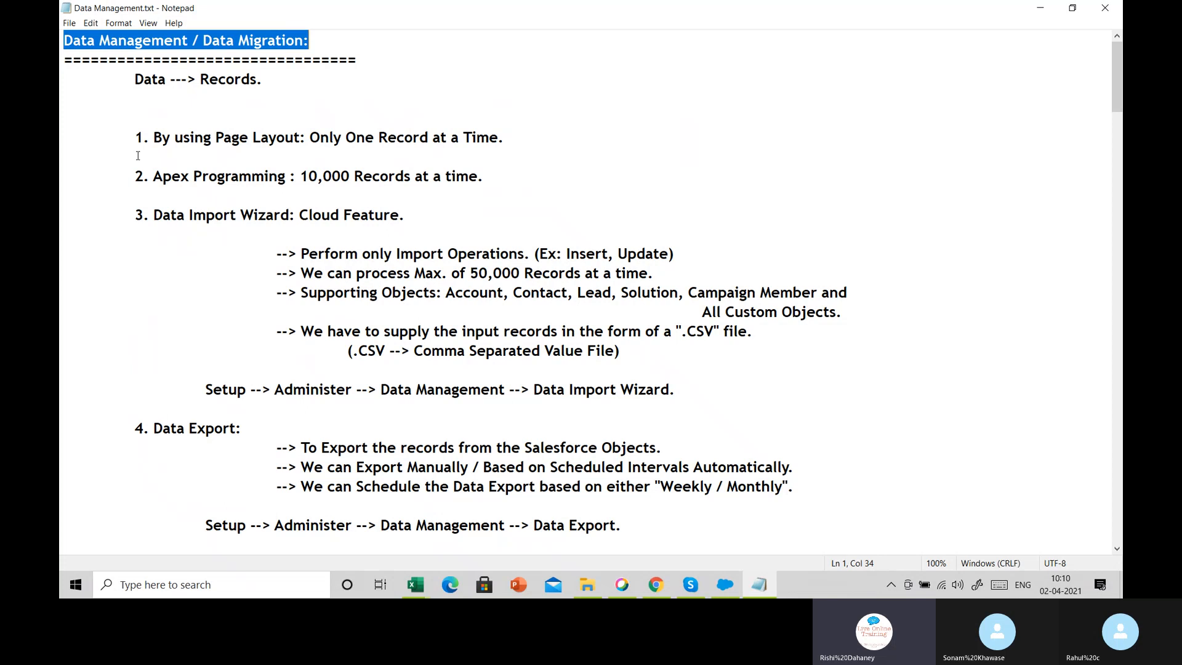
{"action": "left_click_drag", "start_coordinate": [134, 137], "coordinate": [513, 128]}
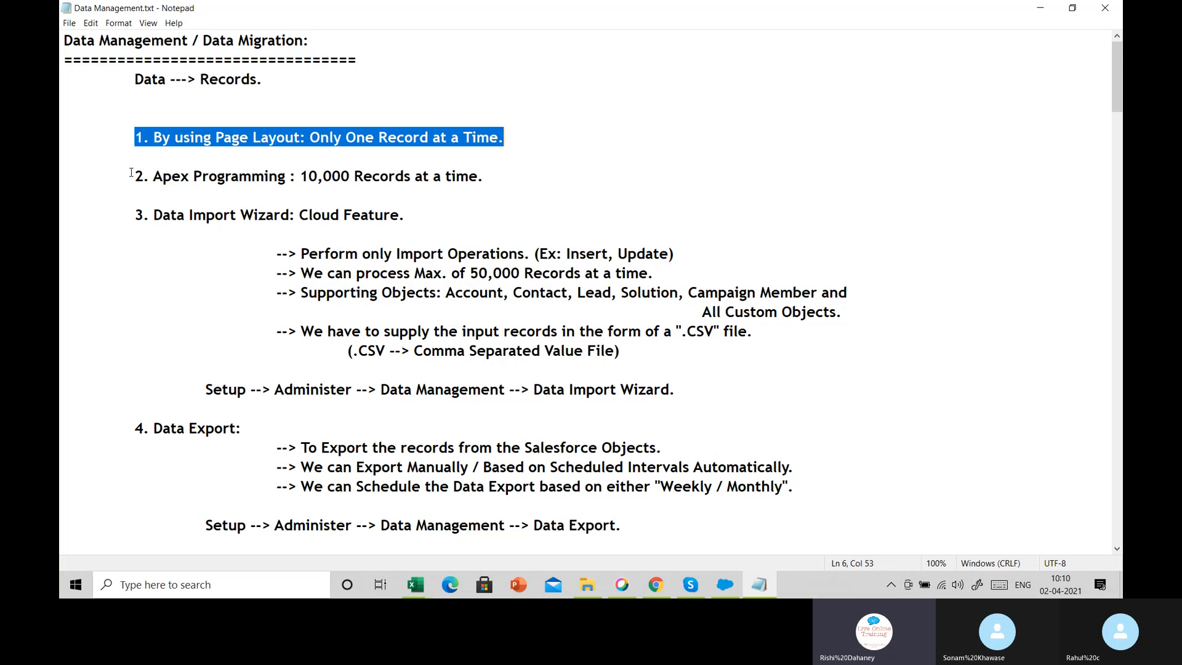
{"action": "left_click_drag", "start_coordinate": [131, 173], "coordinate": [495, 171]}
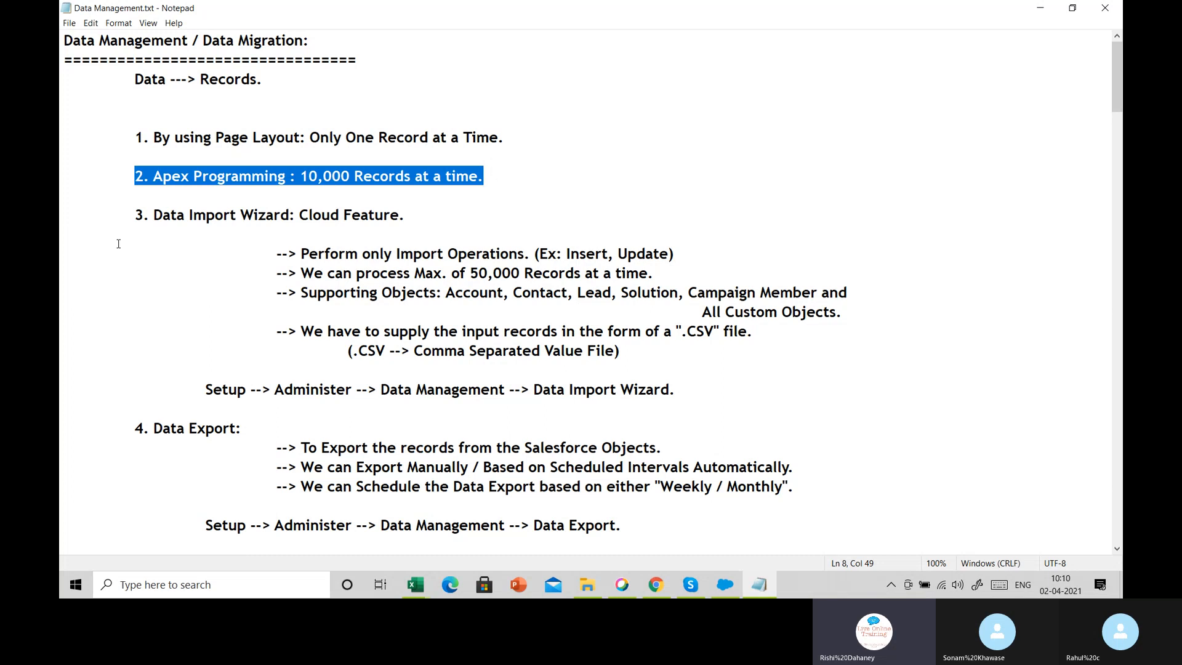
{"action": "left_click_drag", "start_coordinate": [134, 214], "coordinate": [414, 218]}
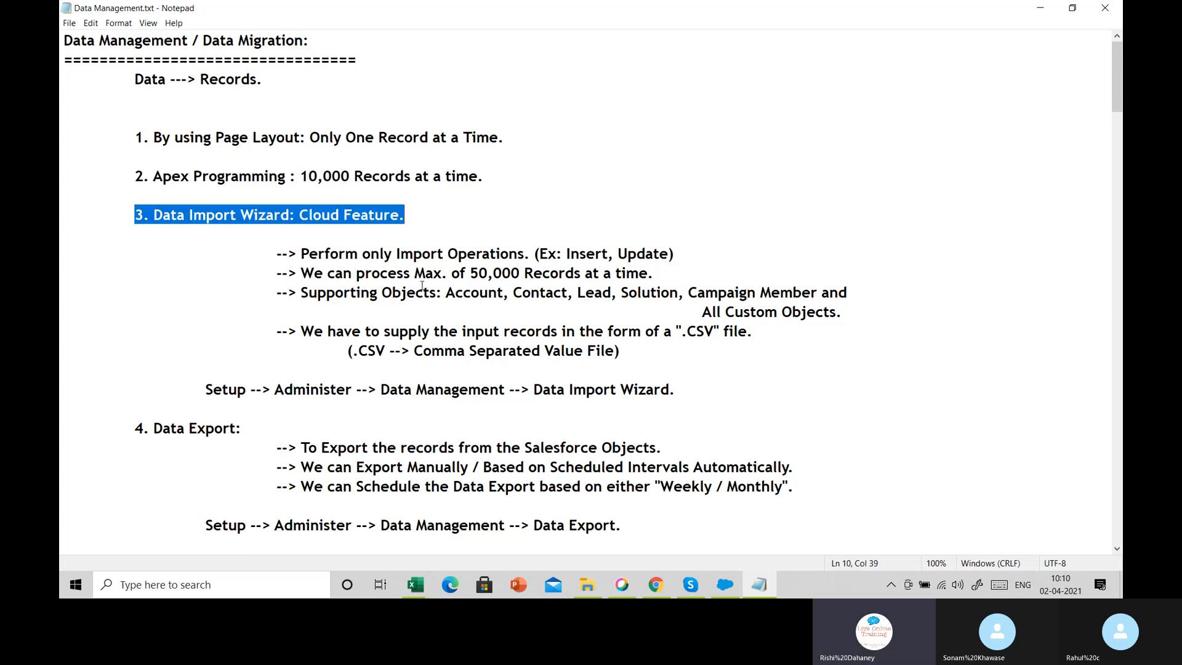
{"action": "left_click_drag", "start_coordinate": [390, 278], "coordinate": [654, 271]}
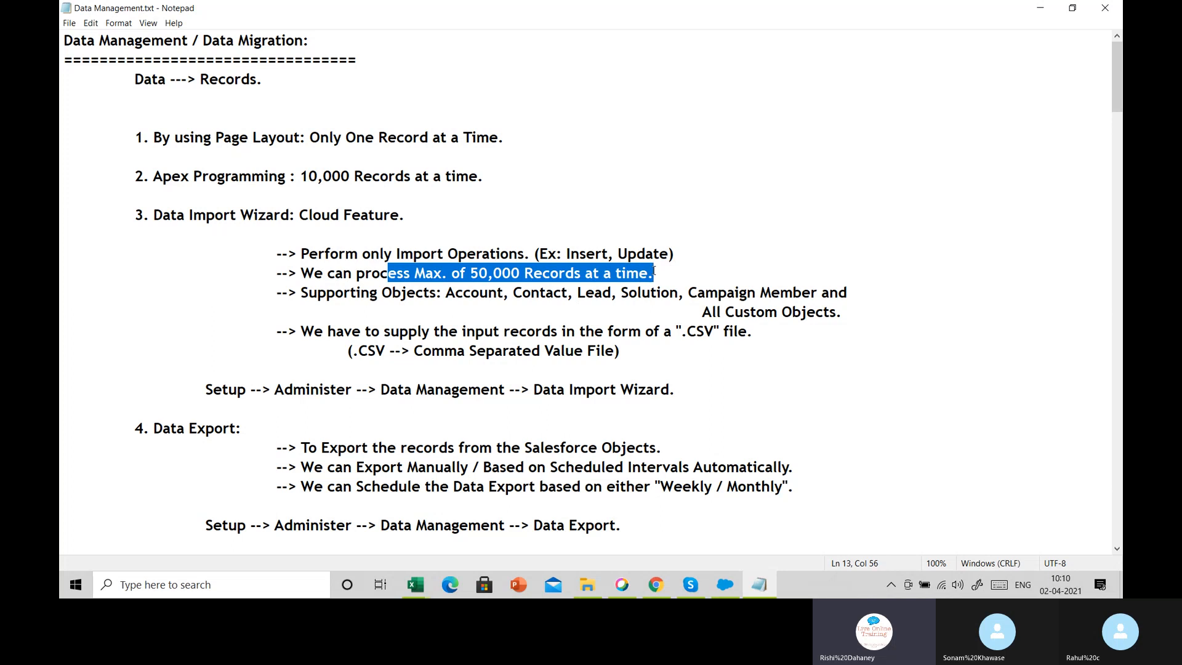
Highlight the Data Export notes and revisit the Data Import Wizard heading and its record limit for comparison.
{"action": "scroll", "coordinate": [636, 272], "scroll_direction": "down", "scroll_amount": 2}
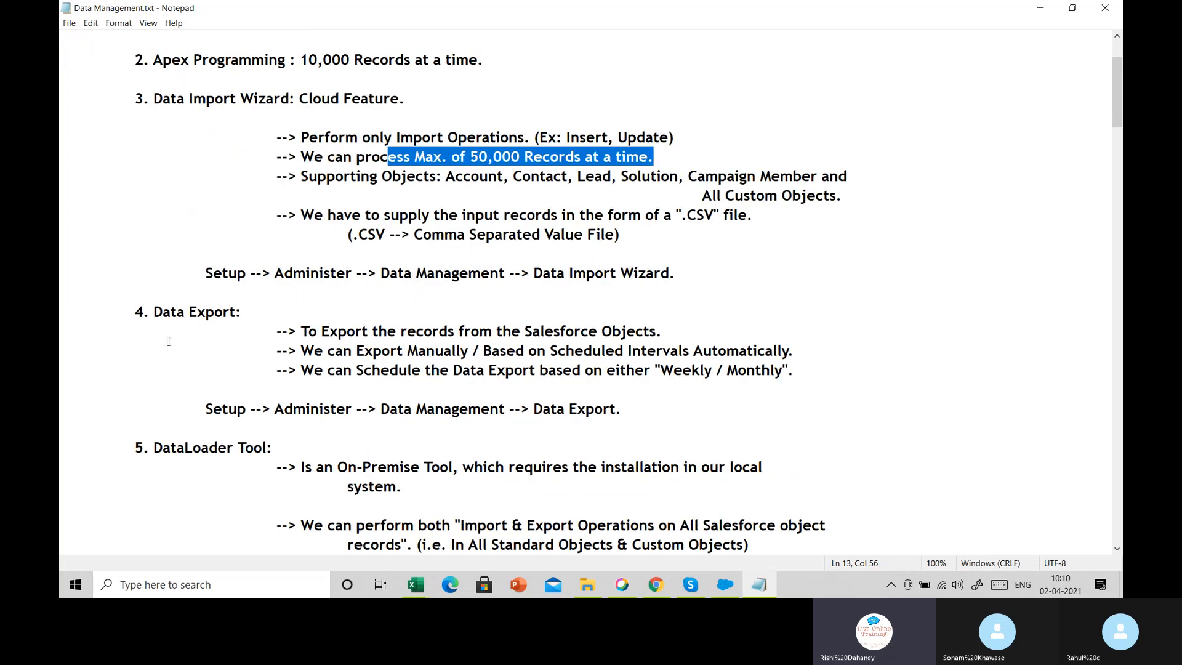
{"action": "left_click_drag", "start_coordinate": [154, 319], "coordinate": [626, 370]}
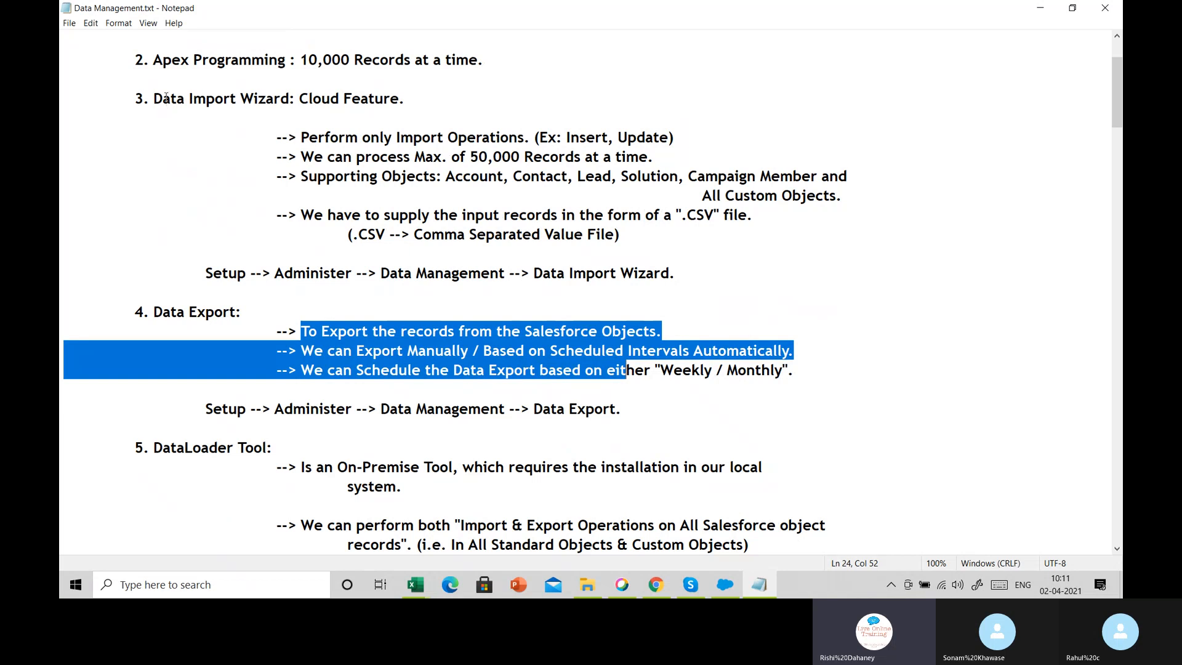
{"action": "left_click_drag", "start_coordinate": [171, 98], "coordinate": [317, 95]}
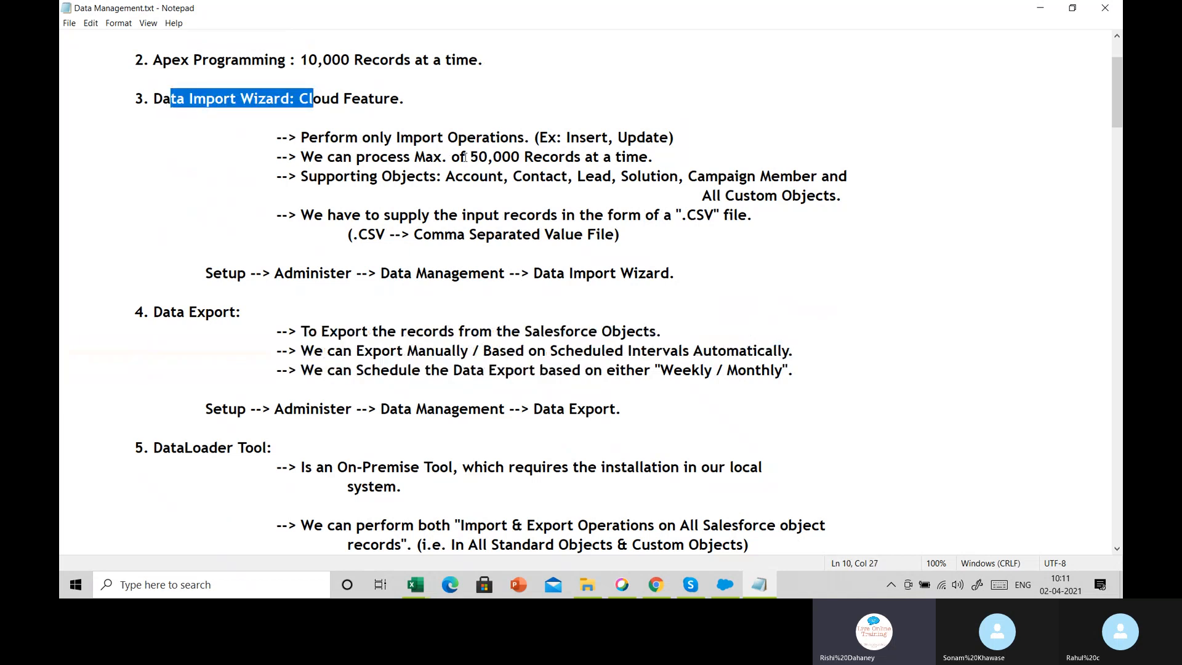
{"action": "left_click_drag", "start_coordinate": [460, 157], "coordinate": [539, 158]}
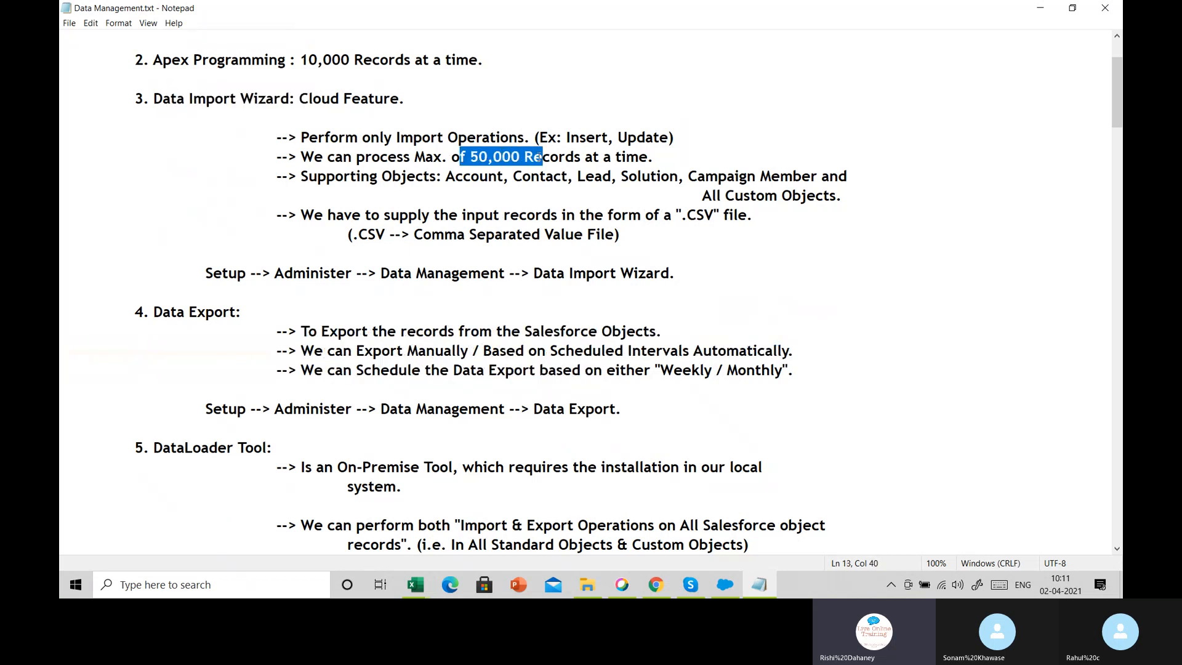
{"action": "left_click_drag", "start_coordinate": [169, 99], "coordinate": [311, 115]}
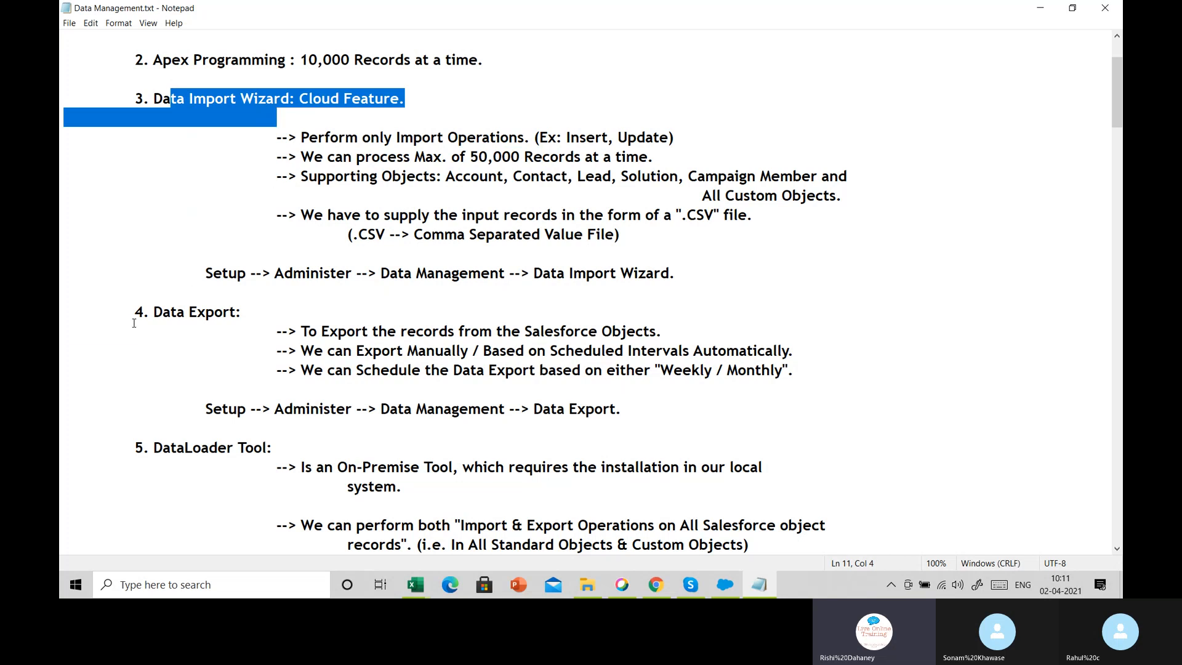
{"action": "left_click_drag", "start_coordinate": [134, 323], "coordinate": [271, 318]}
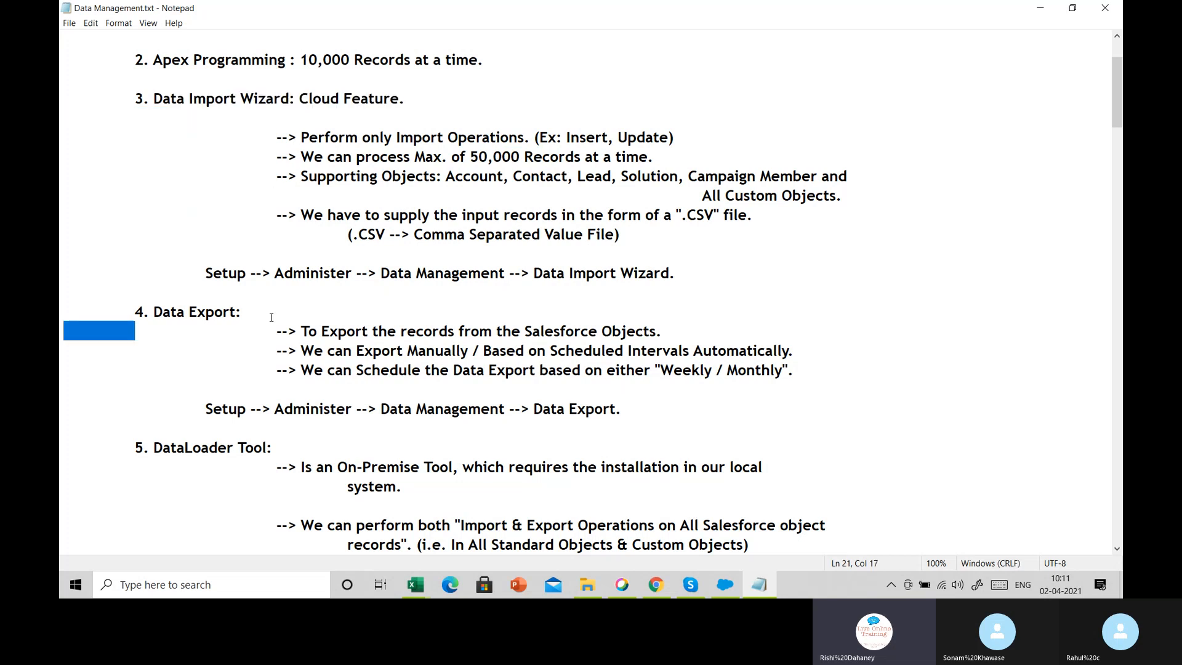
Highlight the DataLoader Tool notes on its local installation and its limit of 5 Million records at a time.
{"action": "scroll", "coordinate": [271, 317], "scroll_direction": "down", "scroll_amount": 3}
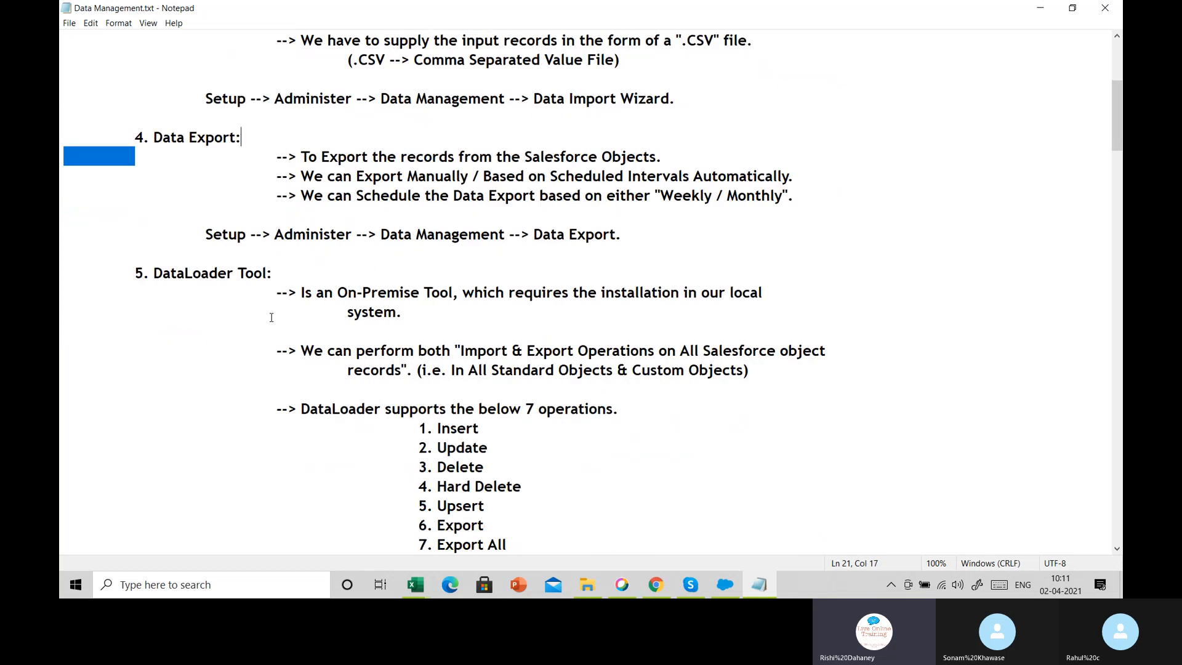
{"action": "scroll", "coordinate": [271, 317], "scroll_direction": "down", "scroll_amount": 3}
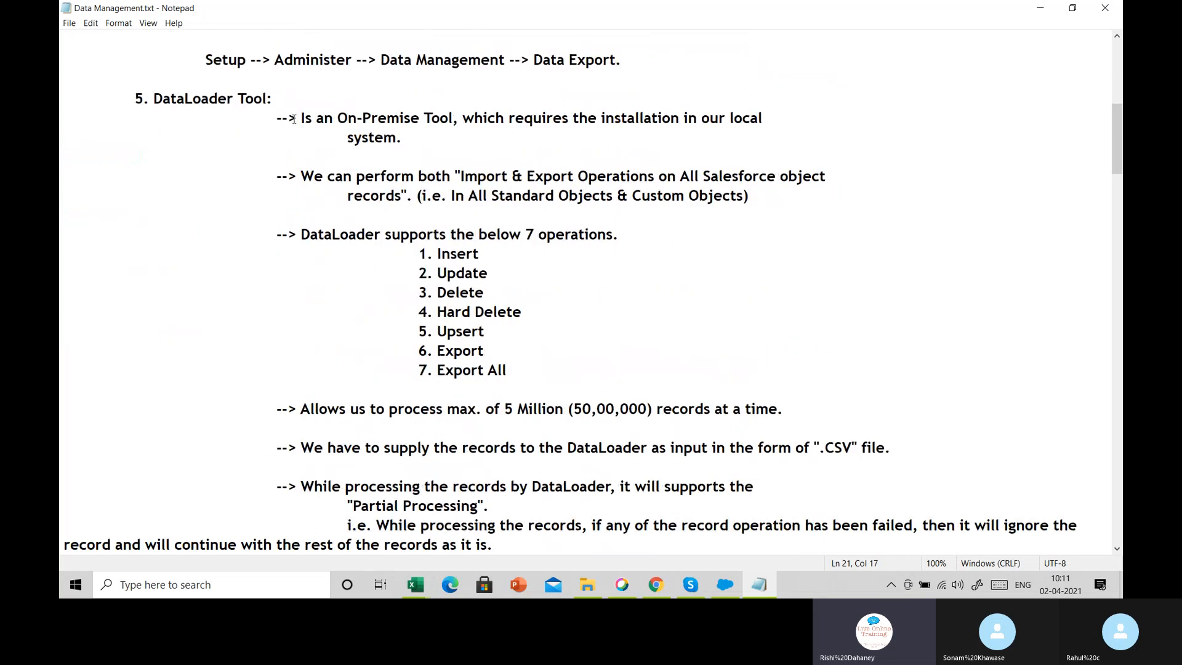
{"action": "left_click_drag", "start_coordinate": [297, 118], "coordinate": [442, 148]}
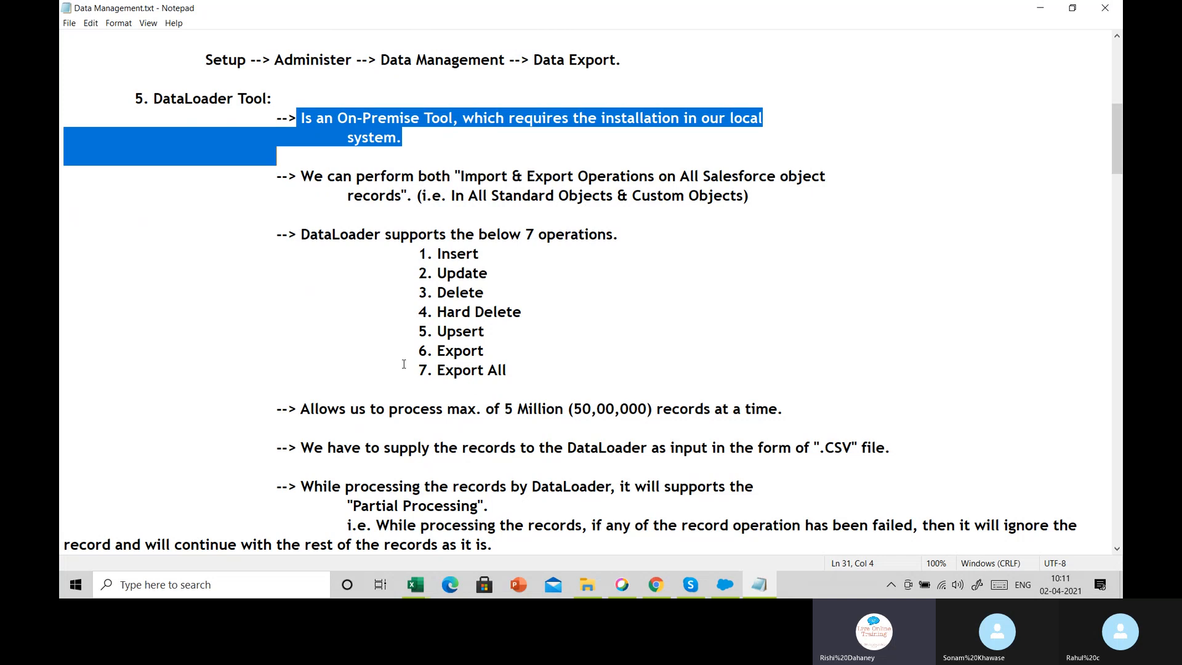
{"action": "scroll", "coordinate": [221, 357], "scroll_direction": "down", "scroll_amount": 3}
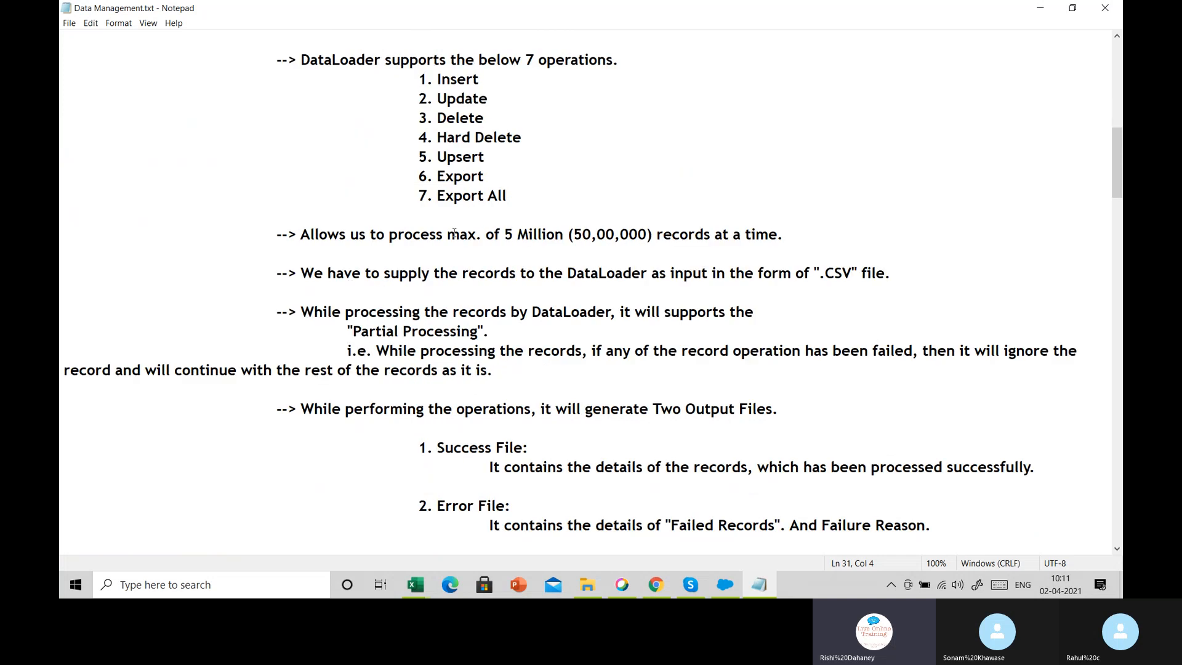
{"action": "left_click_drag", "start_coordinate": [436, 234], "coordinate": [746, 235]}
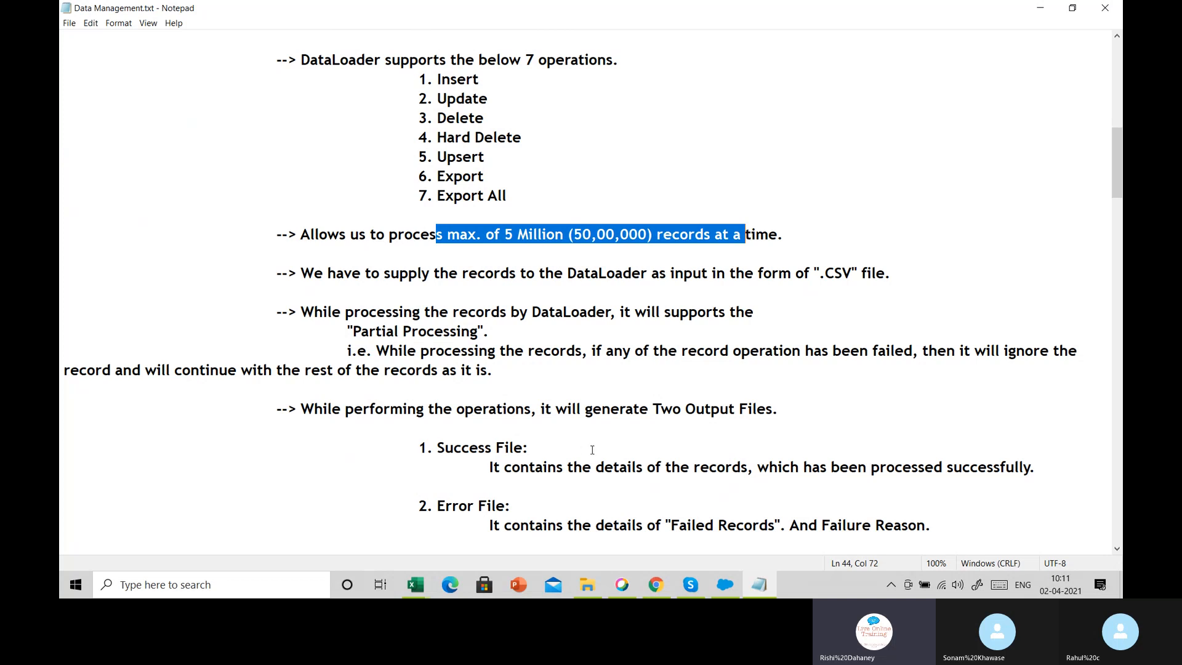
Recap the notes by highlighting the Apex Programming, Page Layout and Data Import Wizard entries, and return to the DataLoader output file details.
{"action": "scroll", "coordinate": [592, 450], "scroll_direction": "up", "scroll_amount": 4}
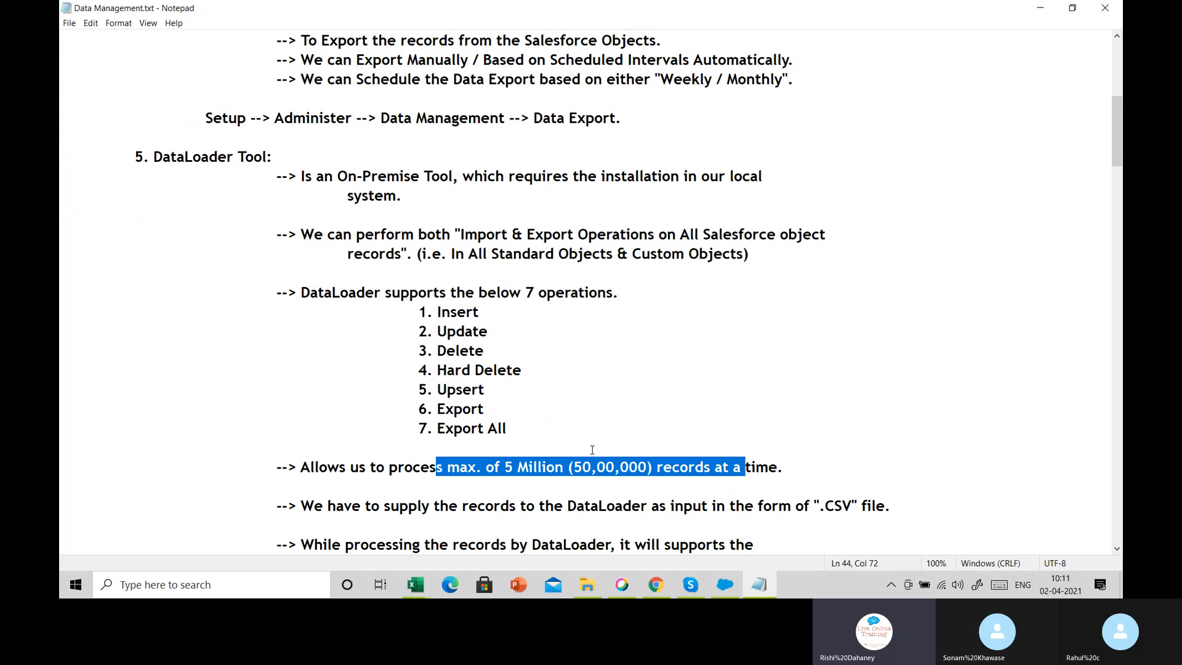
{"action": "scroll", "coordinate": [593, 450], "scroll_direction": "up", "scroll_amount": 7}
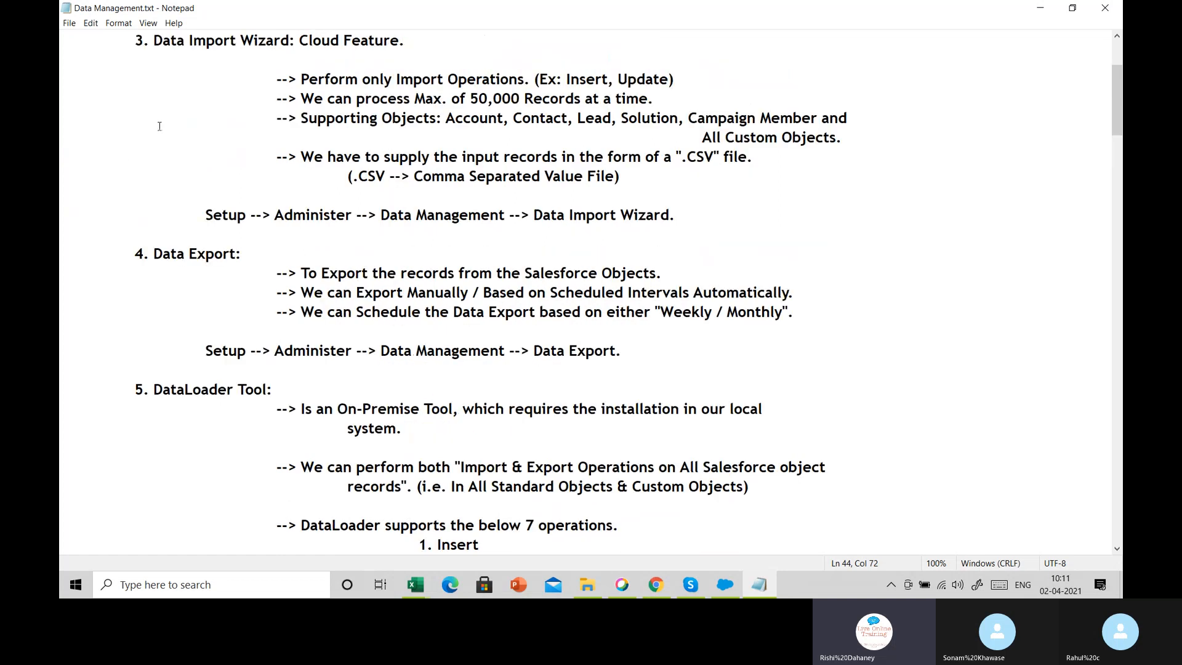
{"action": "left_click_drag", "start_coordinate": [134, 176], "coordinate": [331, 191]}
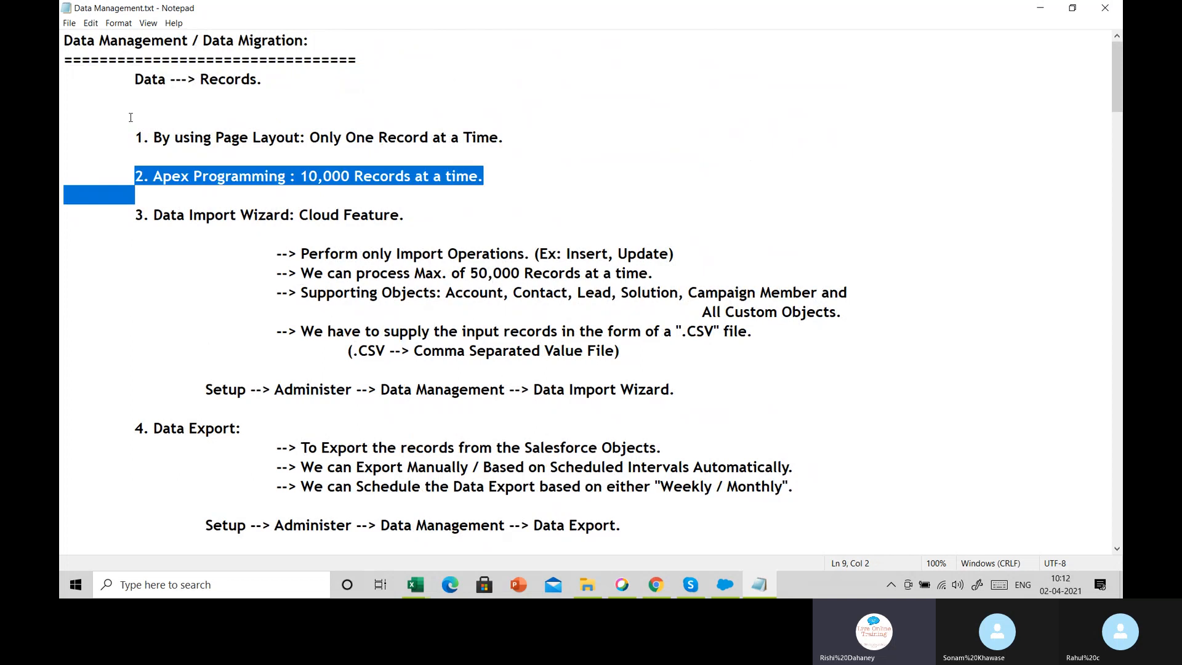
{"action": "left_click_drag", "start_coordinate": [134, 137], "coordinate": [479, 127]}
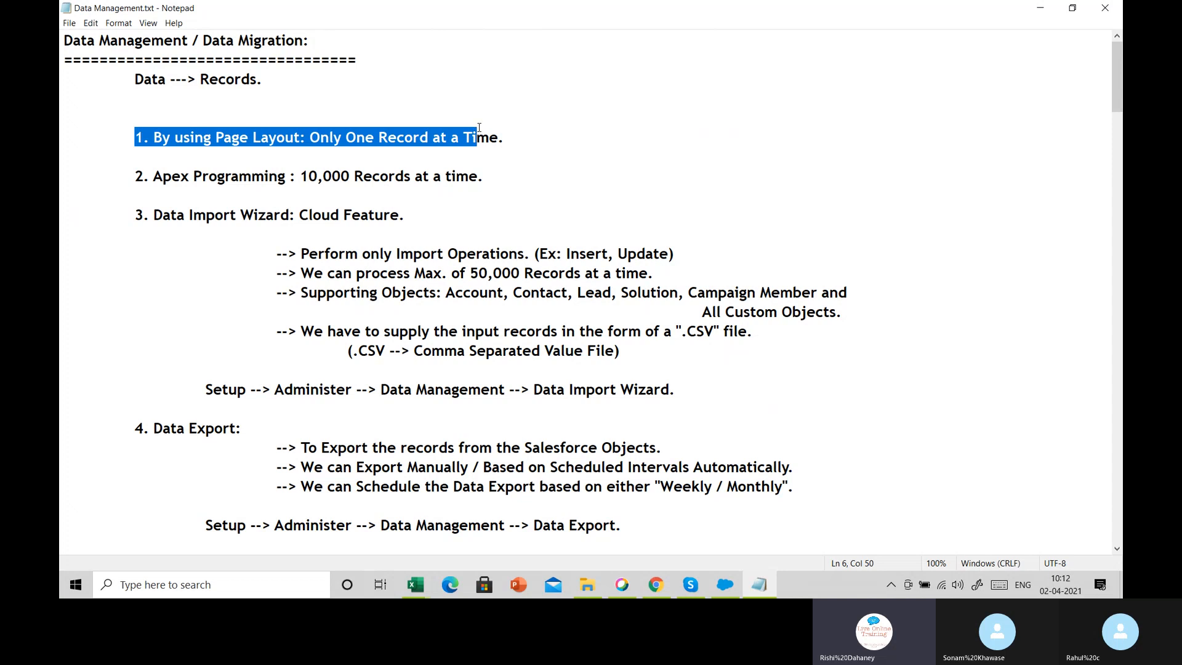
{"action": "left_click_drag", "start_coordinate": [134, 215], "coordinate": [320, 430]}
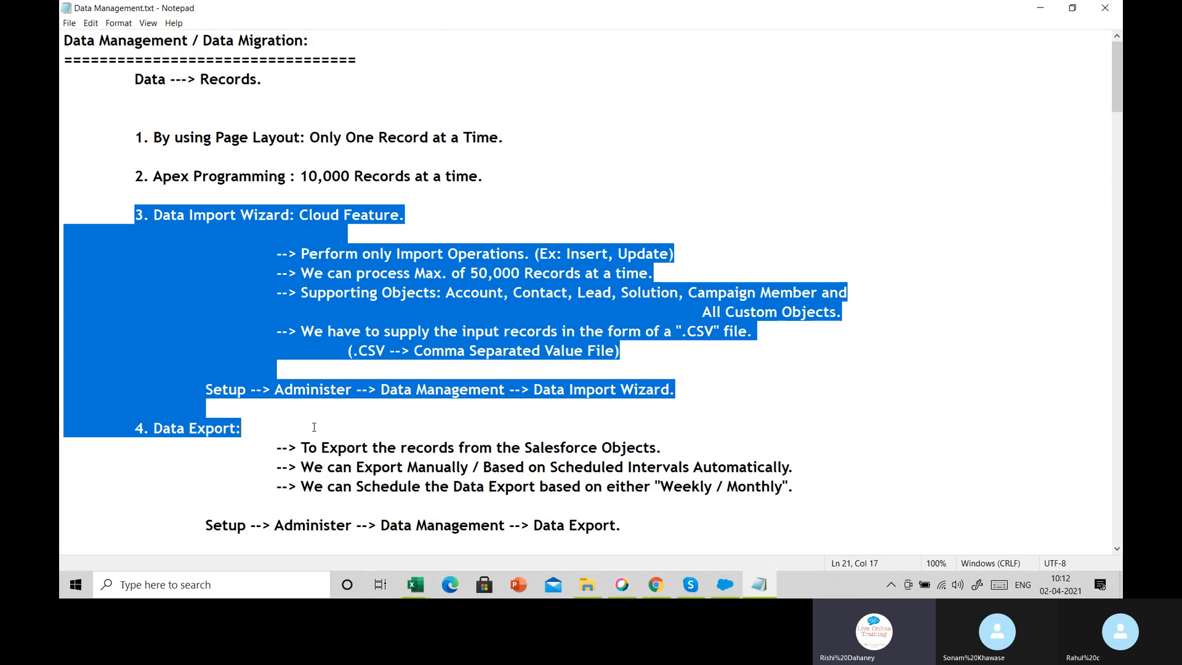
{"action": "scroll", "coordinate": [314, 428], "scroll_direction": "down", "scroll_amount": 13}
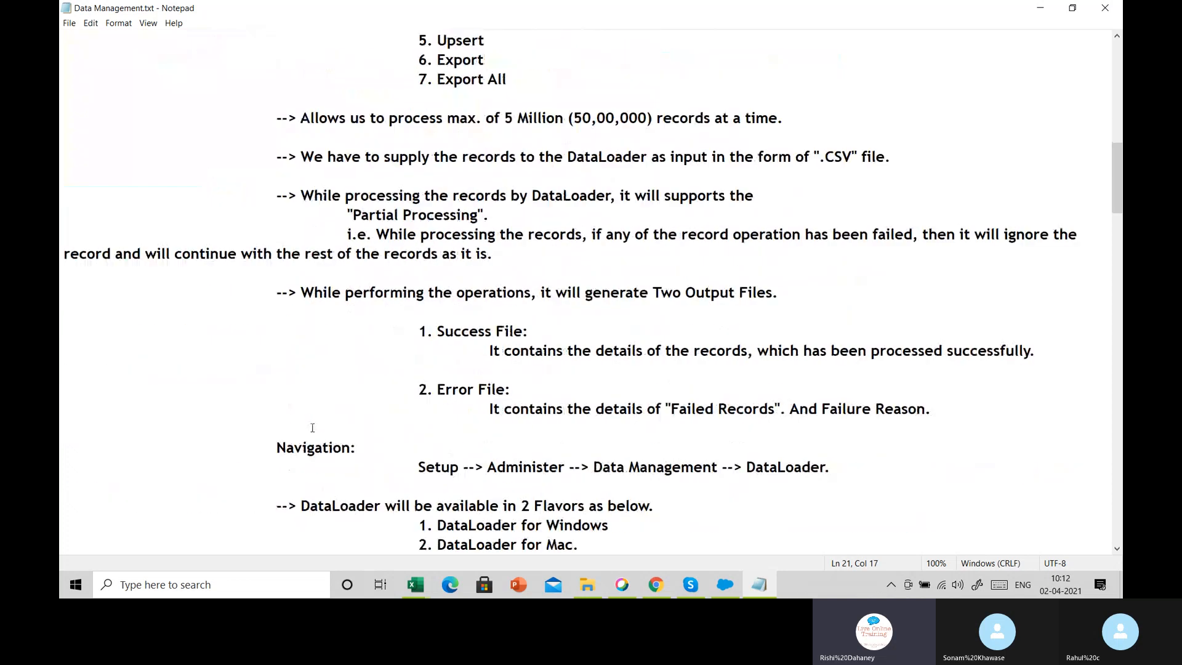
Highlight the Success File and Error File descriptions in the DataLoader output files notes.
{"action": "scroll", "coordinate": [313, 428], "scroll_direction": "down", "scroll_amount": 3}
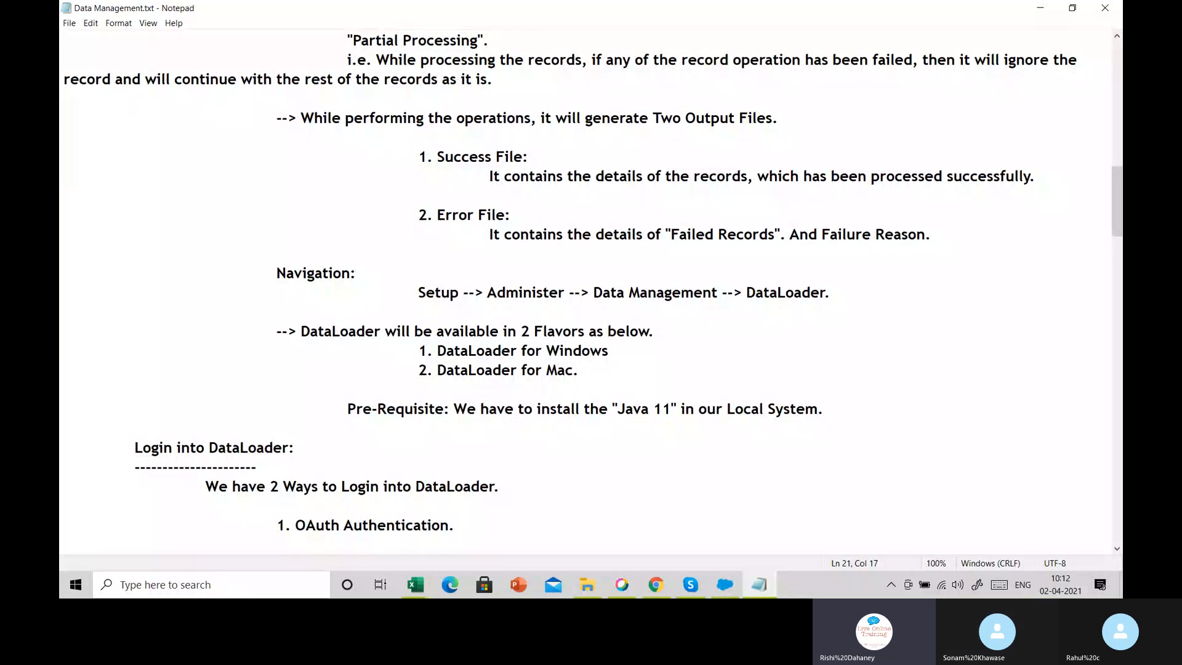
{"action": "left_click", "coordinate": [587, 587]}
{"action": "left_click", "coordinate": [585, 586]}
{"action": "left_click_drag", "start_coordinate": [419, 157], "coordinate": [515, 236]}
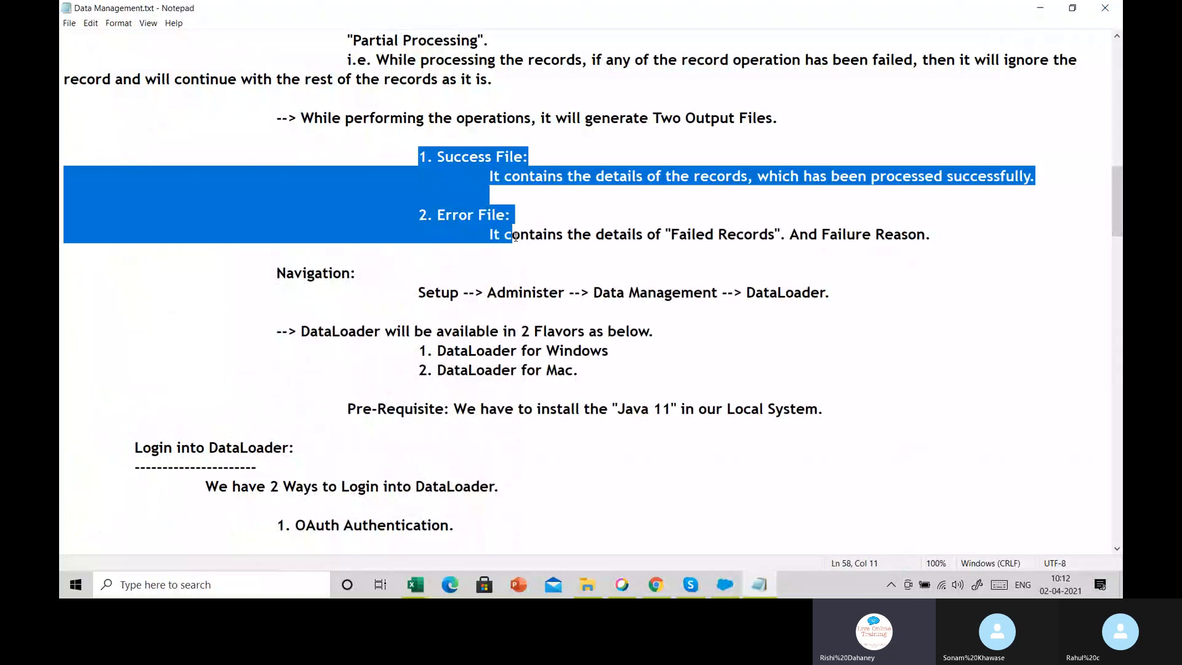
Switch to File Explorer, open the Desktop folder Morning Batch 9.30, and select success040221100813383.csv and its matching error file in turn.
{"action": "left_click", "coordinate": [585, 584]}
{"action": "left_click", "coordinate": [125, 47]}
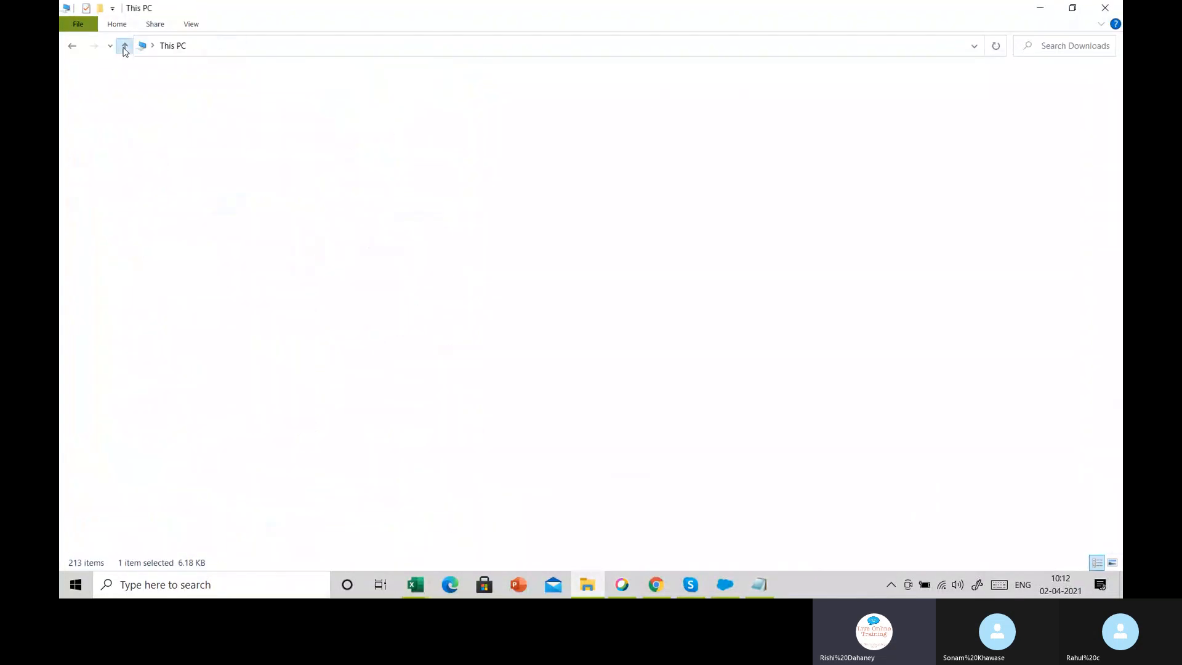
{"action": "double_click", "coordinate": [298, 98]}
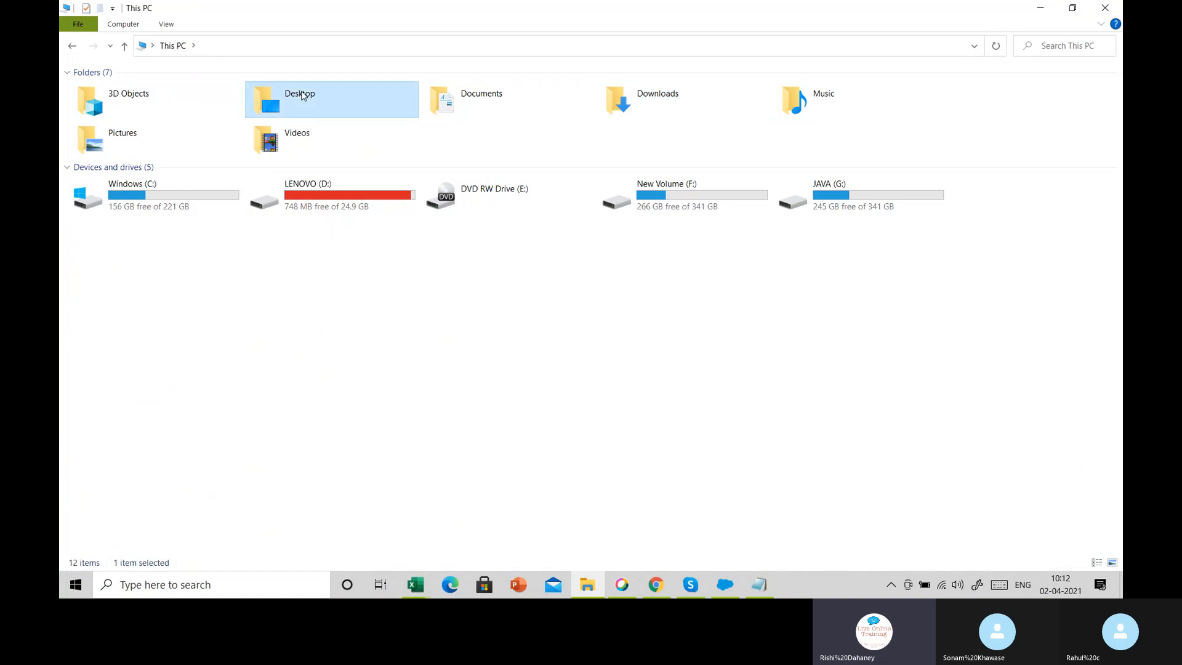
{"action": "double_click", "coordinate": [140, 93]}
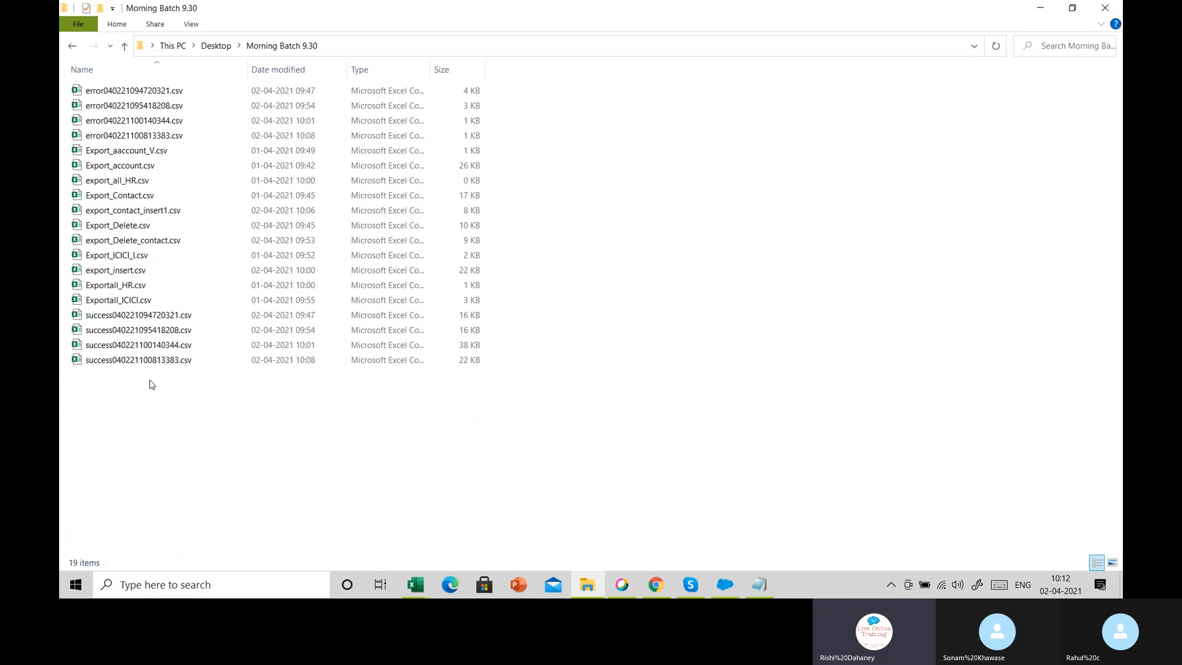
{"action": "left_click", "coordinate": [149, 365]}
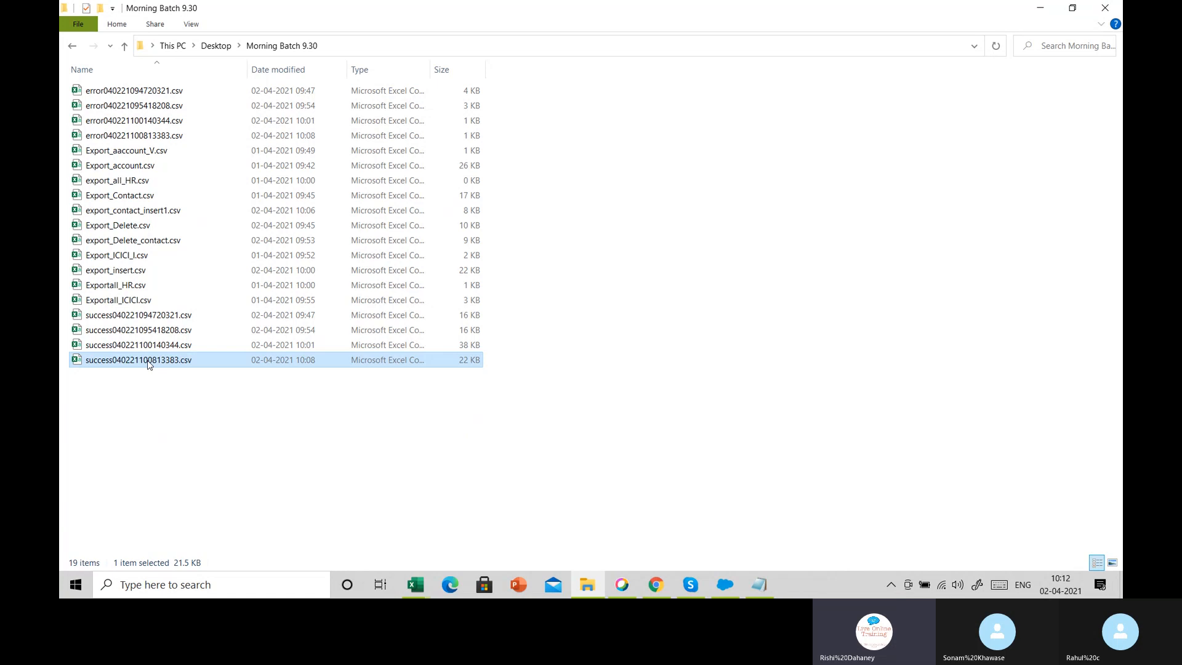
{"action": "left_click", "coordinate": [157, 141]}
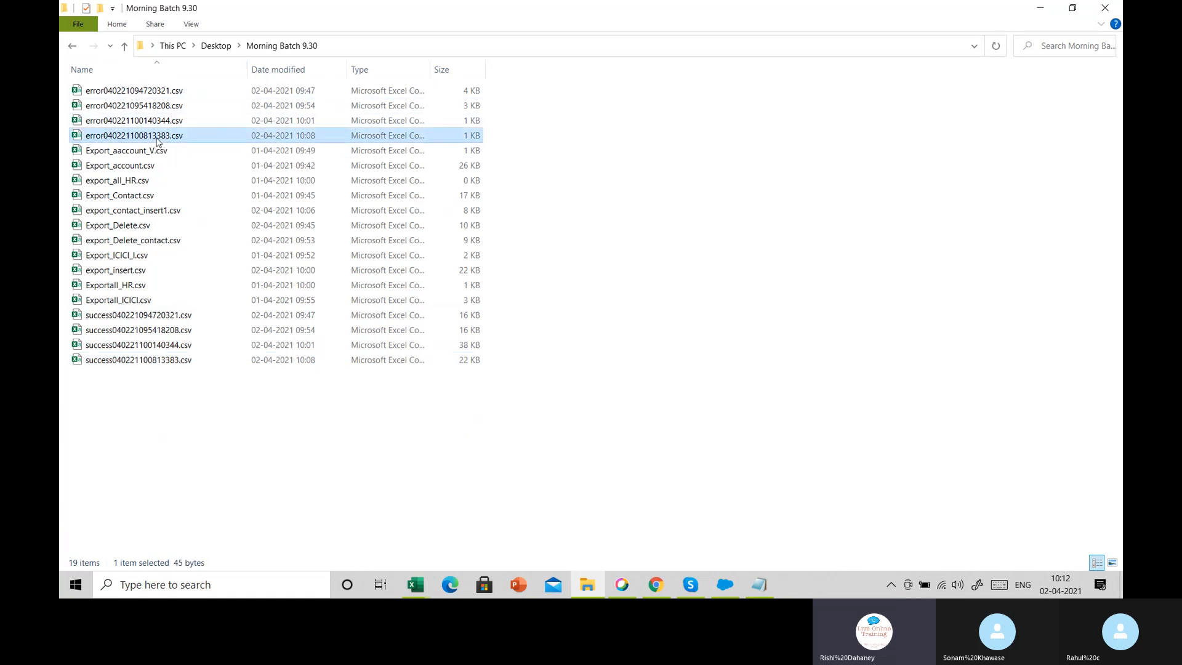
Copy the name of success040221100813383.csv without its extension, leaving the file's name as it is.
{"action": "left_click", "coordinate": [168, 369]}
{"action": "double_click", "coordinate": [166, 363]}
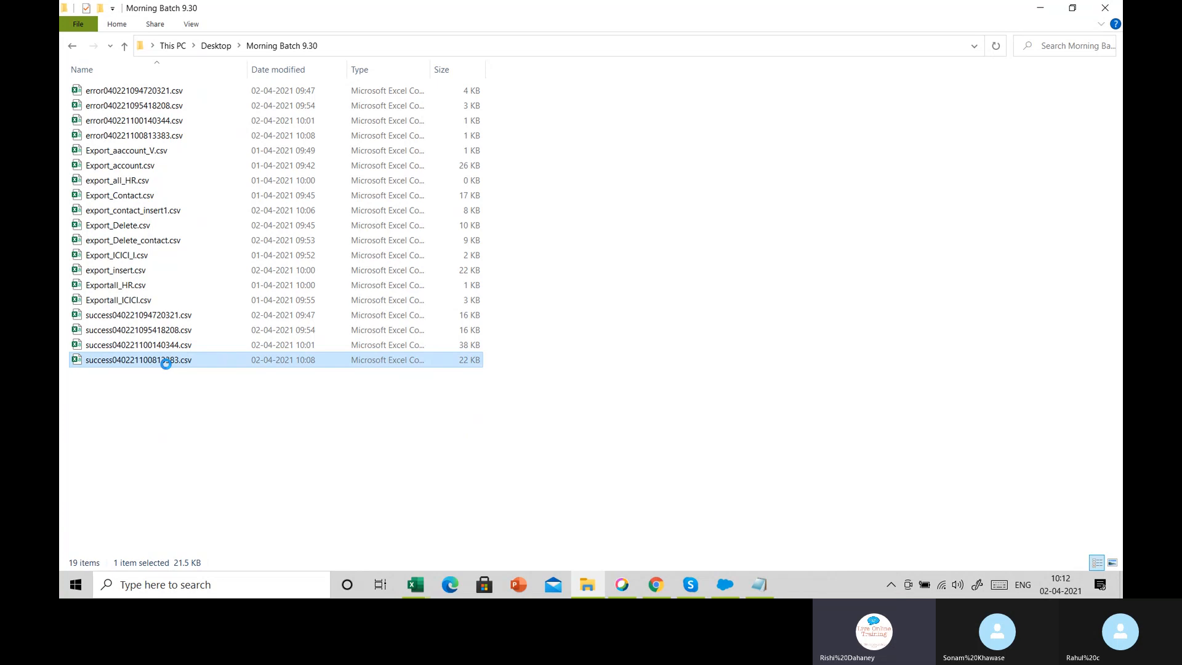
{"action": "right_click", "coordinate": [166, 363]}
{"action": "left_click", "coordinate": [207, 539]}
{"action": "key", "text": "ctrl+c"}
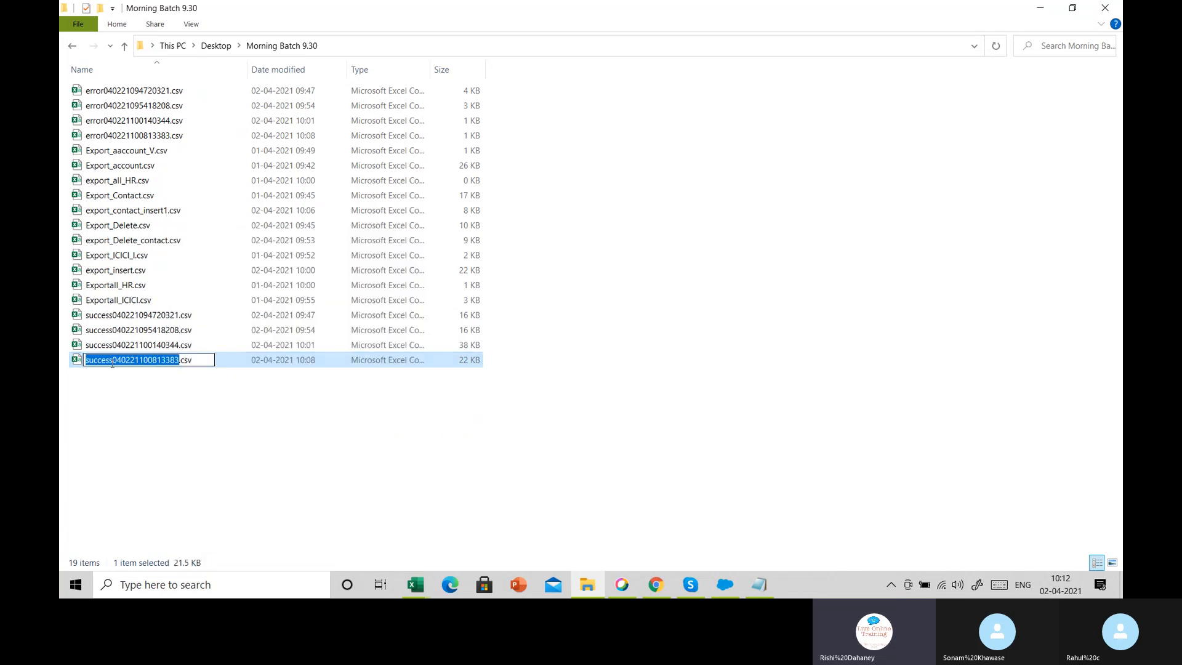
{"action": "left_click", "coordinate": [260, 425]}
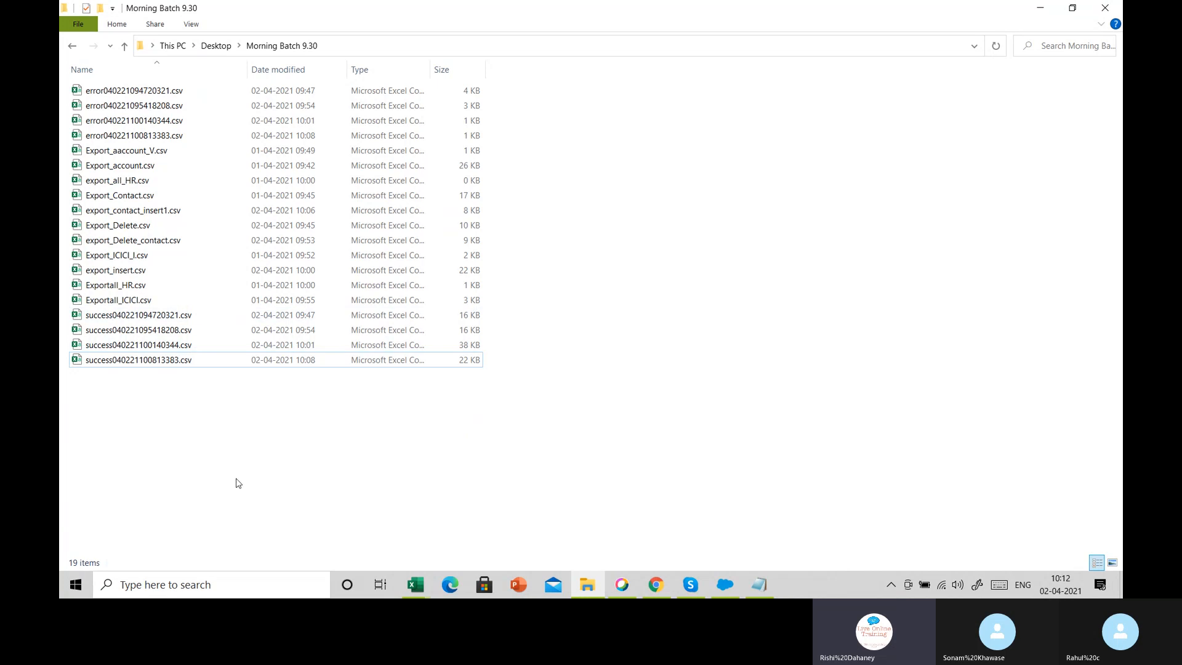
{"action": "left_click", "coordinate": [314, 590]}
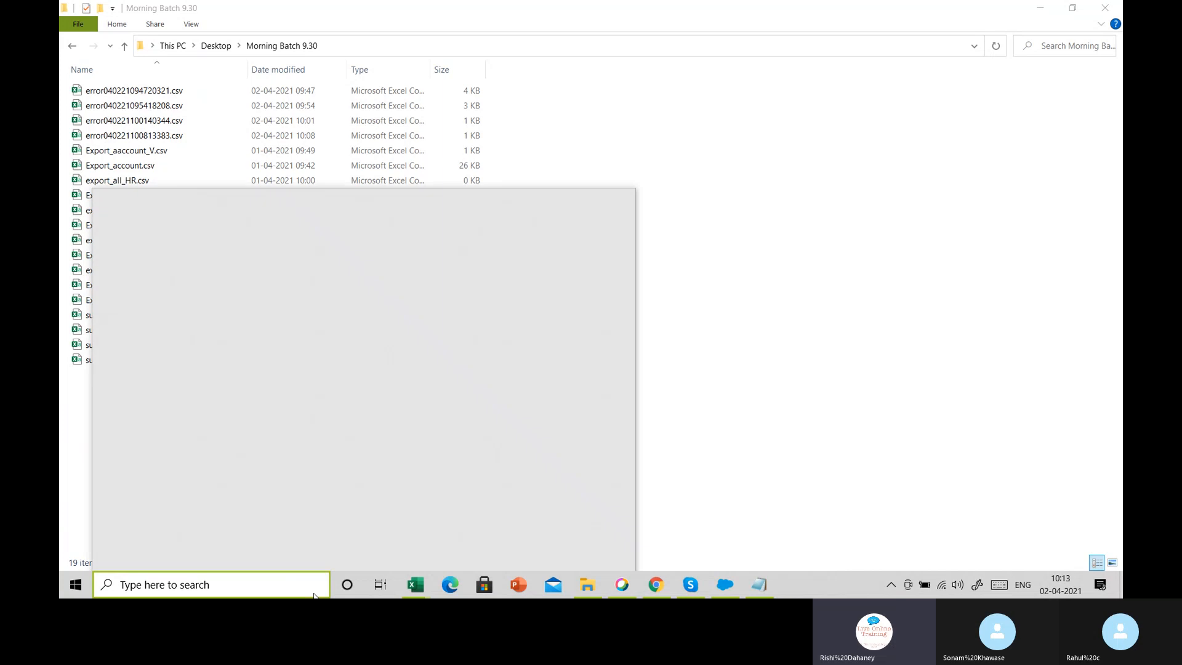
{"action": "left_click", "coordinate": [905, 509]}
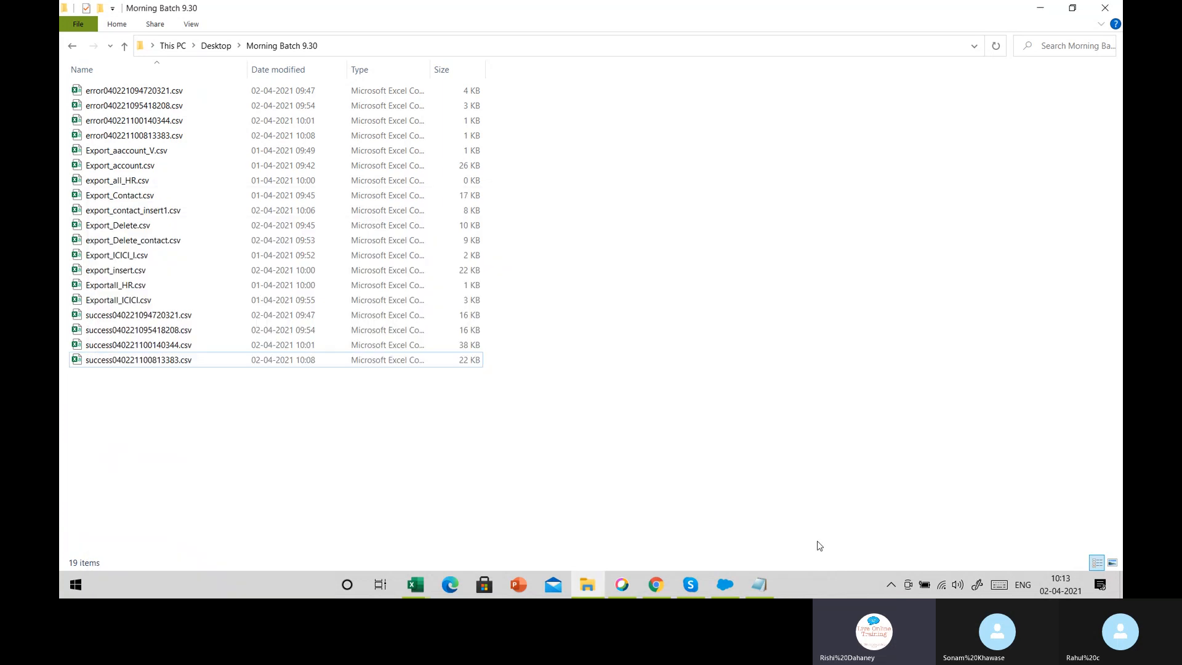
Return to the Data Management notes and paste the copied file name on a new line below the 337 entry at the end.
{"action": "left_click", "coordinate": [759, 585]}
{"action": "left_click", "coordinate": [592, 460]}
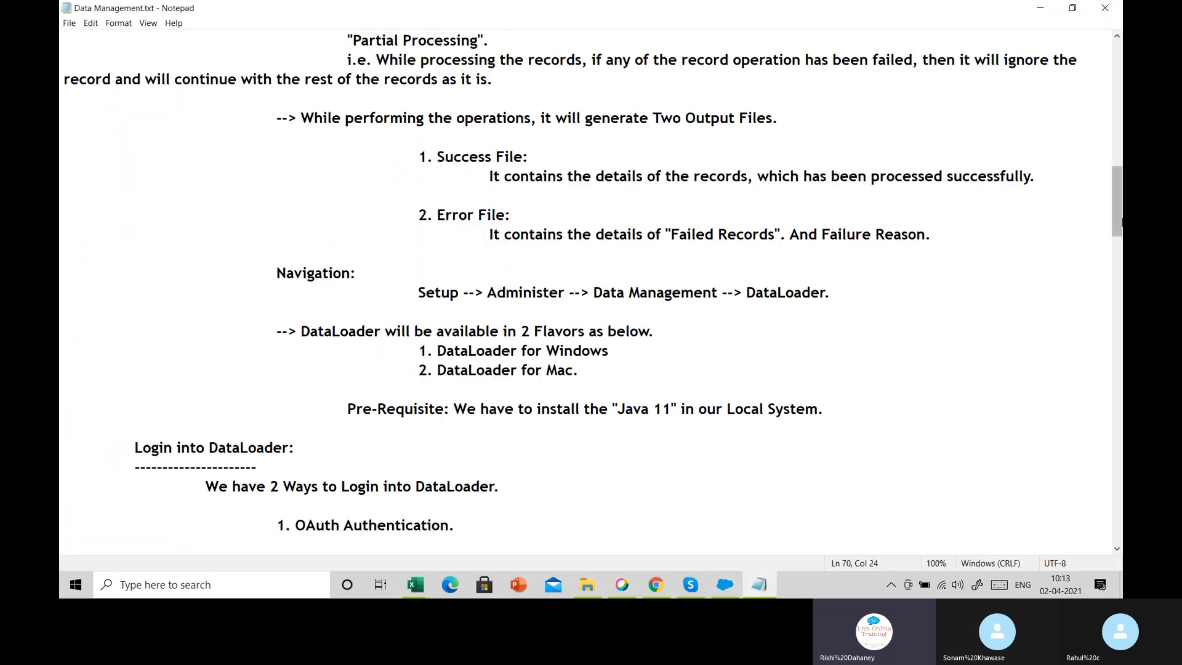
{"action": "left_click_drag", "start_coordinate": [1117, 217], "coordinate": [1122, 537]}
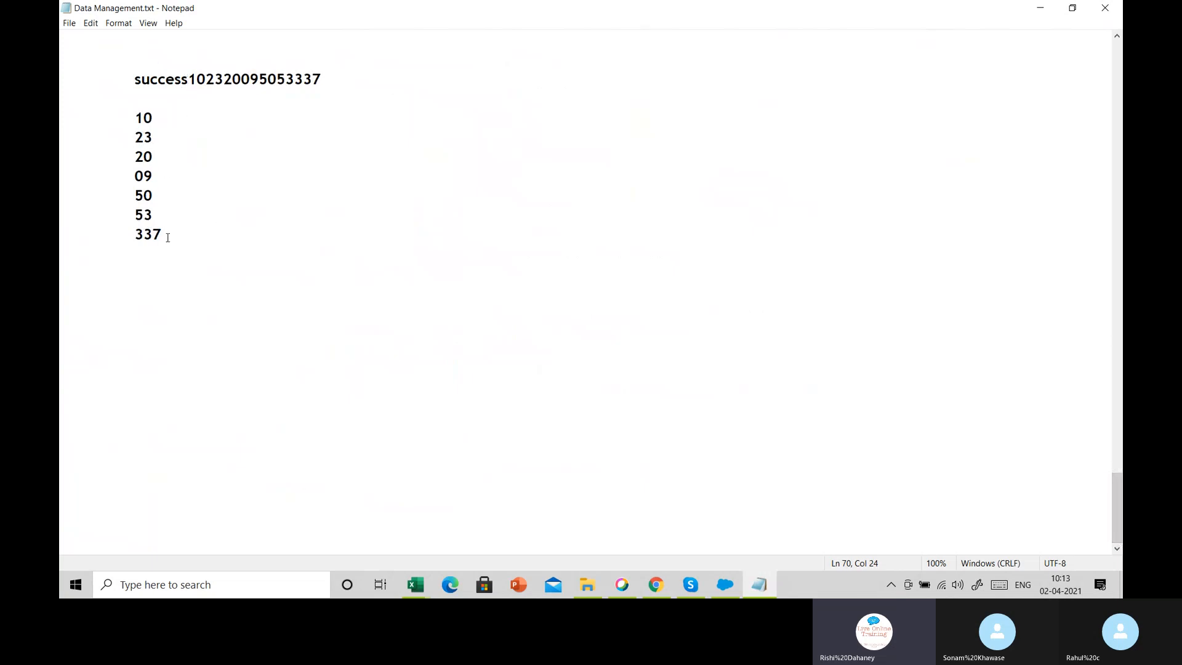
{"action": "left_click", "coordinate": [166, 271]}
{"action": "left_click", "coordinate": [167, 232]}
{"action": "key", "text": "Return"}
{"action": "key", "text": "Return"}
{"action": "key", "text": "Return"}
{"action": "key", "text": "ctrl+v"}
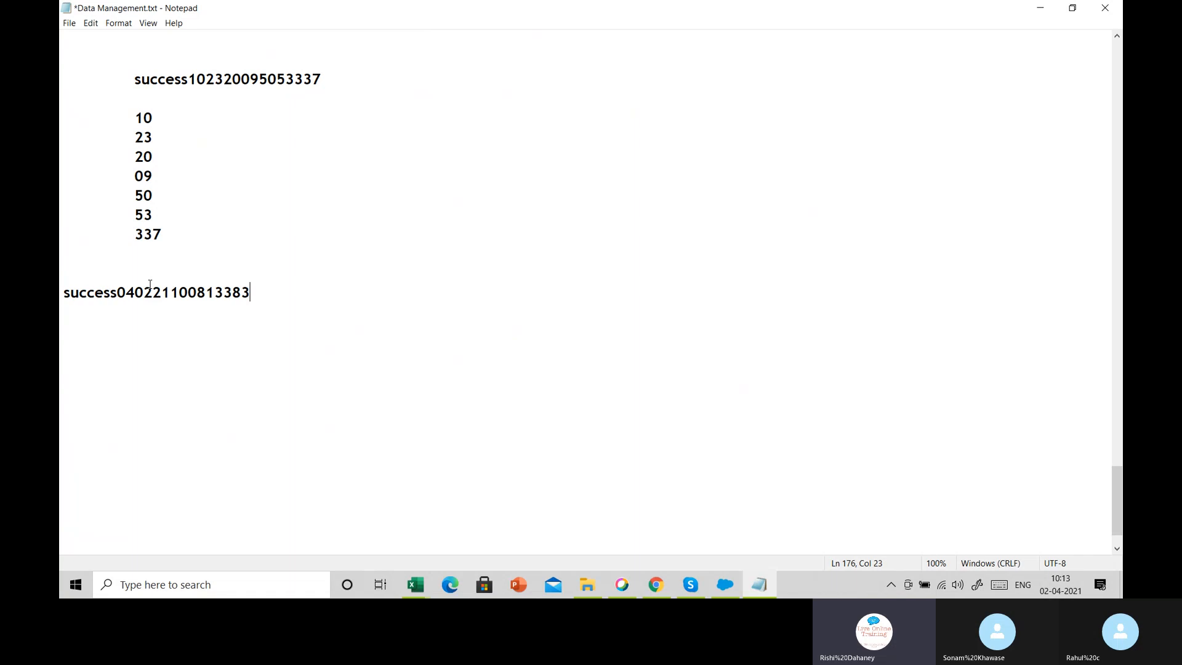
Set the Notepad font size to 28, keeping Trebuchet MS Bold.
{"action": "mouse_move", "coordinate": [61, 297]}
{"action": "left_mouse_down"}
{"action": "mouse_move", "coordinate": [136, 308]}
{"action": "mouse_move", "coordinate": [278, 282]}
{"action": "mouse_move", "coordinate": [61, 290]}
{"action": "left_mouse_up"}
{"action": "left_click", "coordinate": [249, 293]}
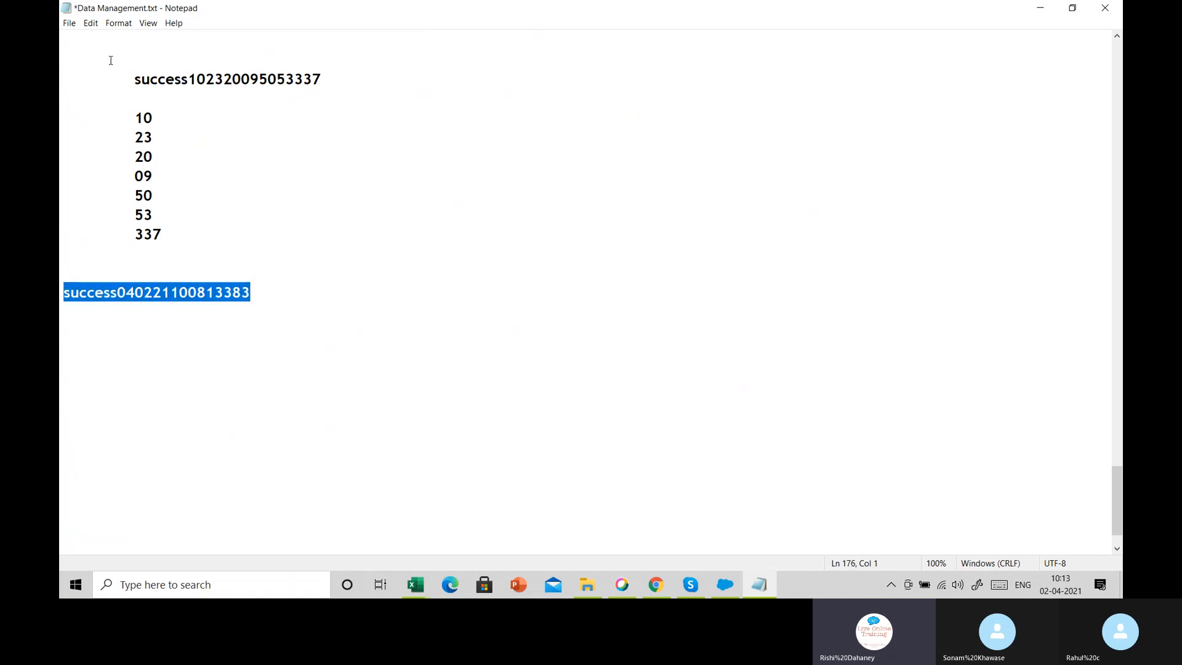
{"action": "left_click", "coordinate": [118, 23]}
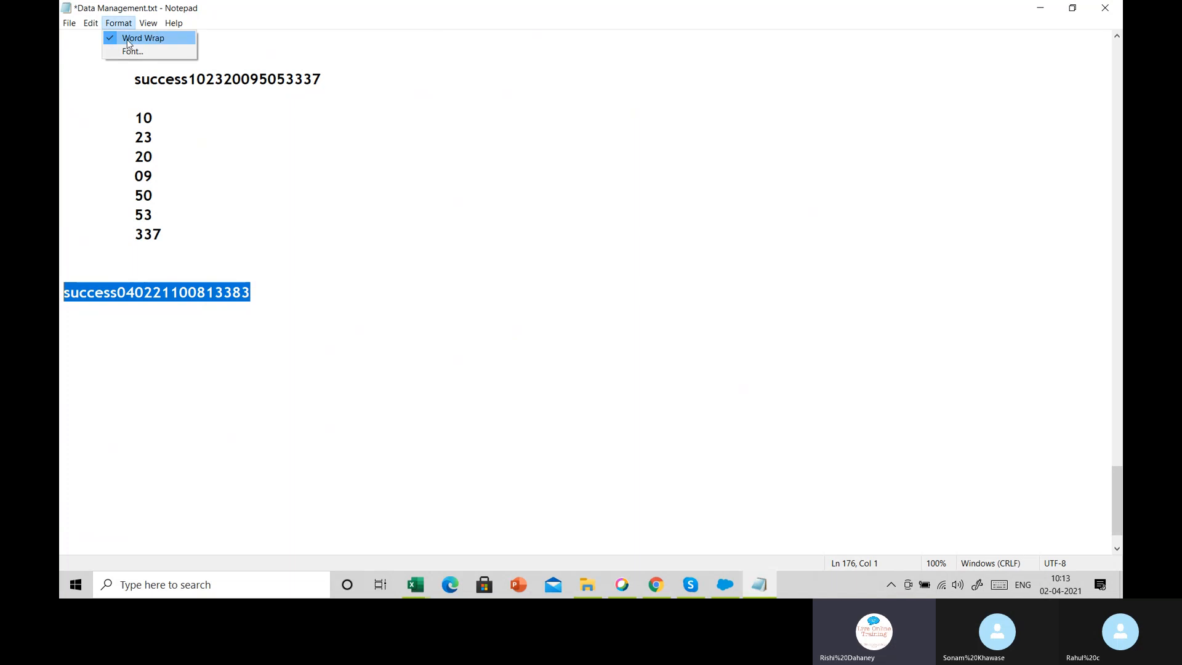
{"action": "left_click", "coordinate": [128, 40]}
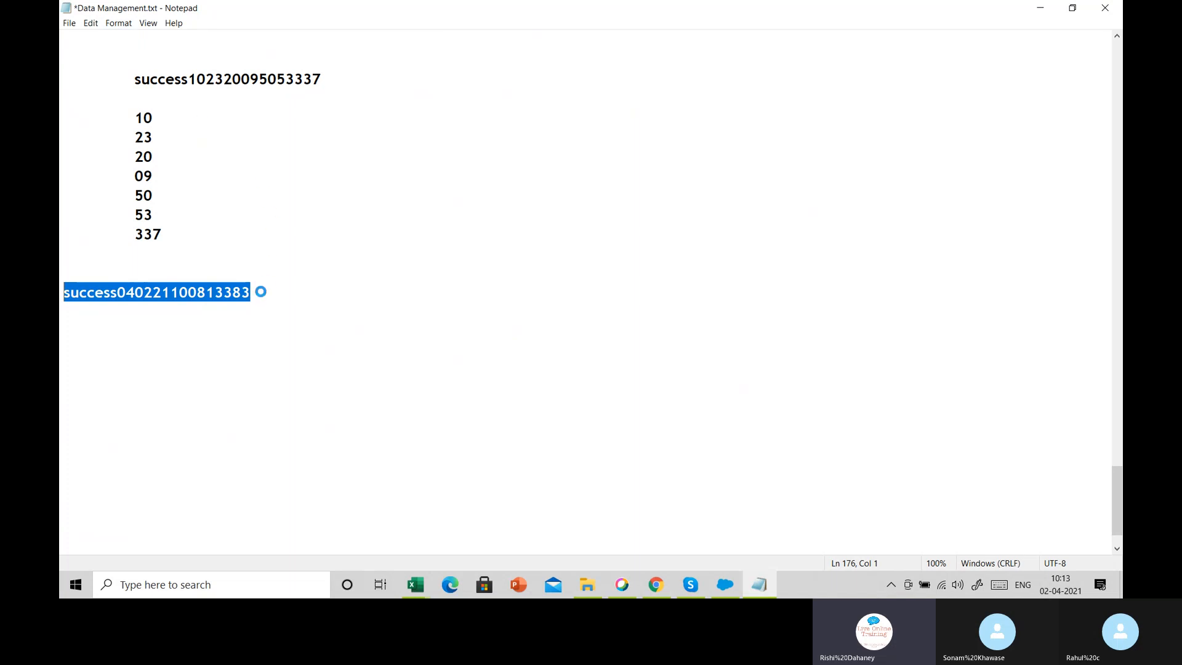
{"action": "left_click", "coordinate": [311, 215]}
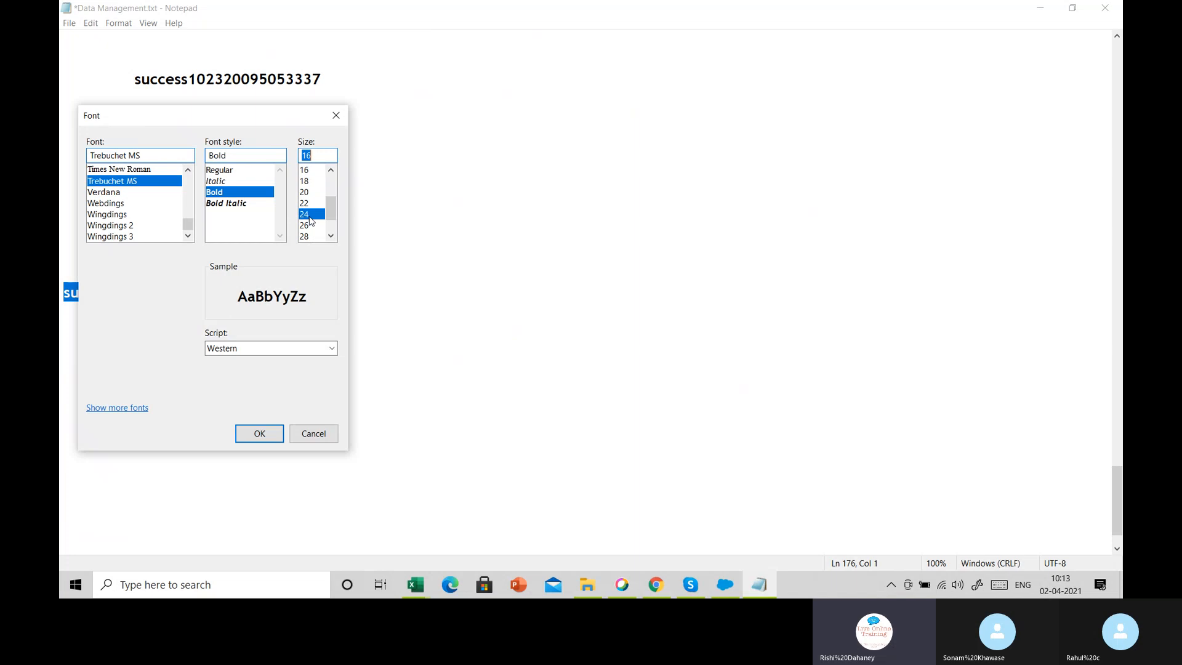
{"action": "left_click", "coordinate": [311, 236]}
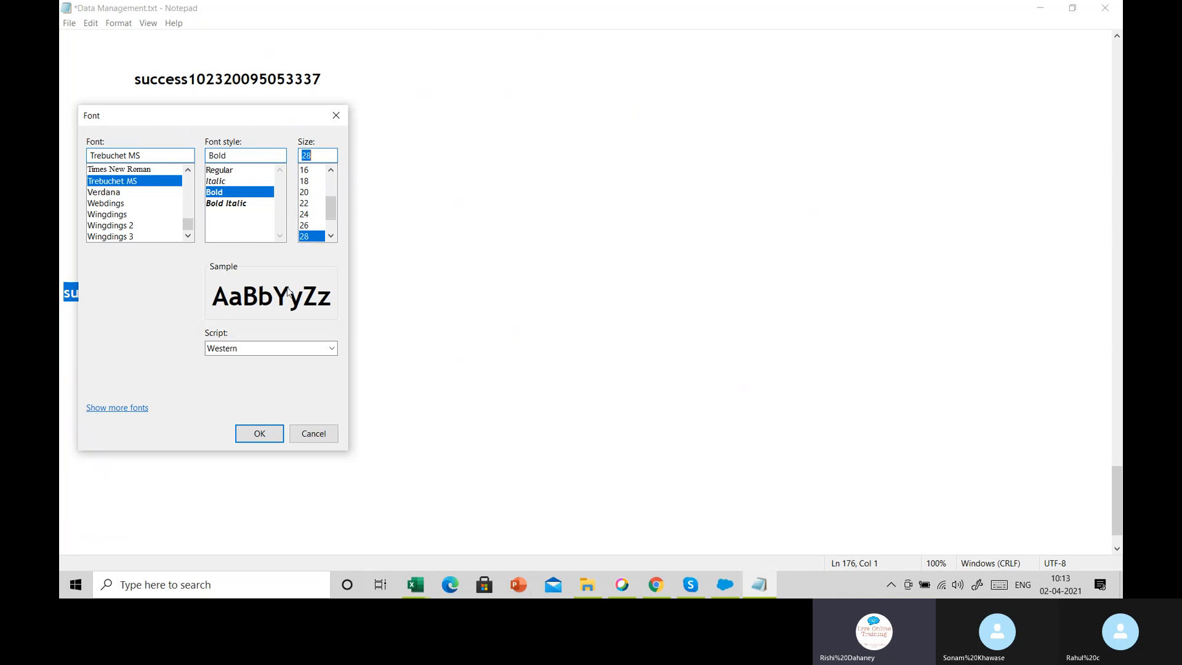
{"action": "left_click", "coordinate": [259, 433]}
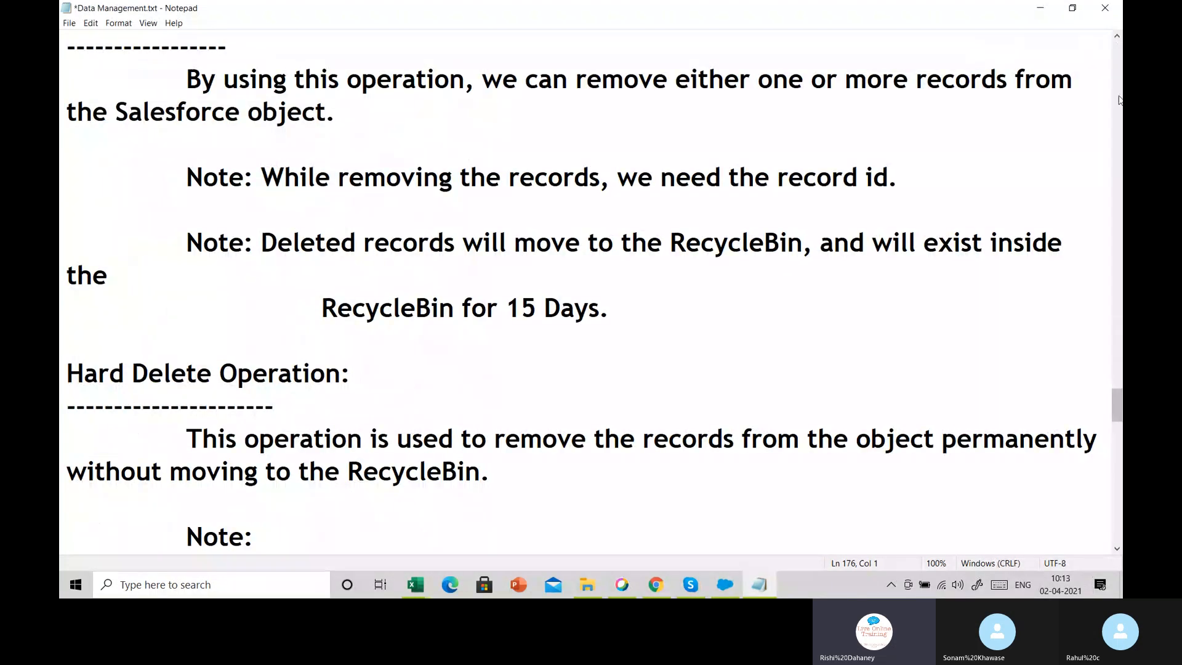
Return to the pasted success file name at the end of the notes and highlight its digits.
{"action": "left_click_drag", "start_coordinate": [1117, 406], "coordinate": [1100, 591]}
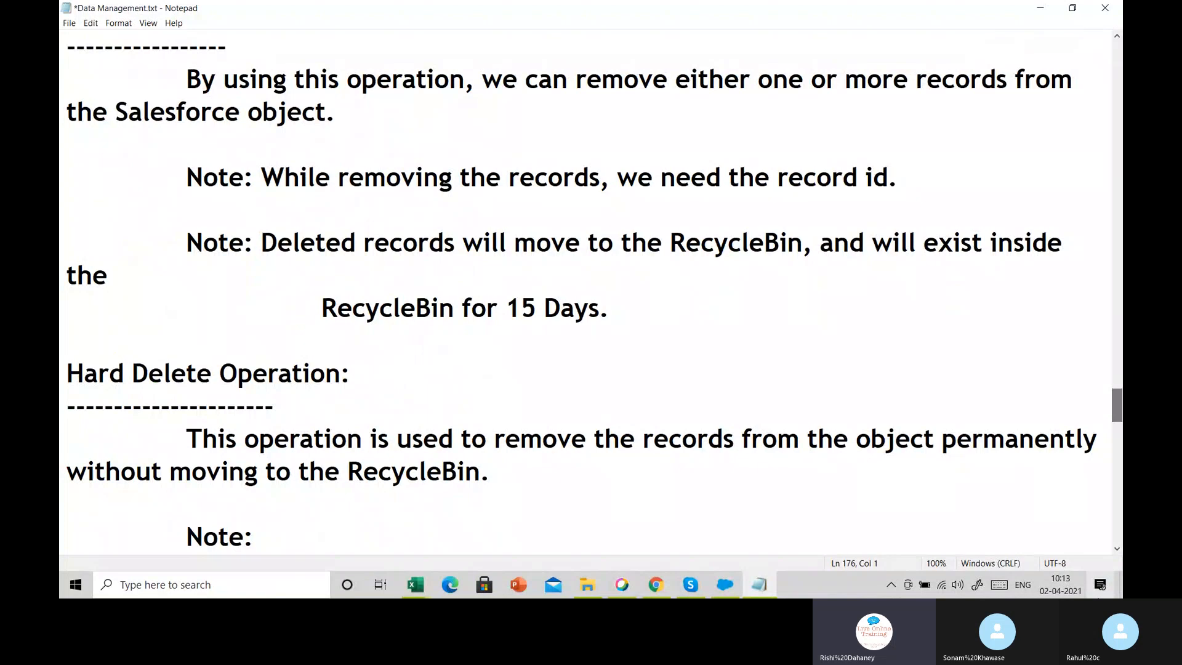
{"action": "left_click", "coordinate": [1110, 534]}
{"action": "left_click_drag", "start_coordinate": [1117, 405], "coordinate": [1117, 535]}
{"action": "left_click", "coordinate": [1100, 585]}
{"action": "scroll", "coordinate": [475, 217], "scroll_direction": "up", "scroll_amount": 10}
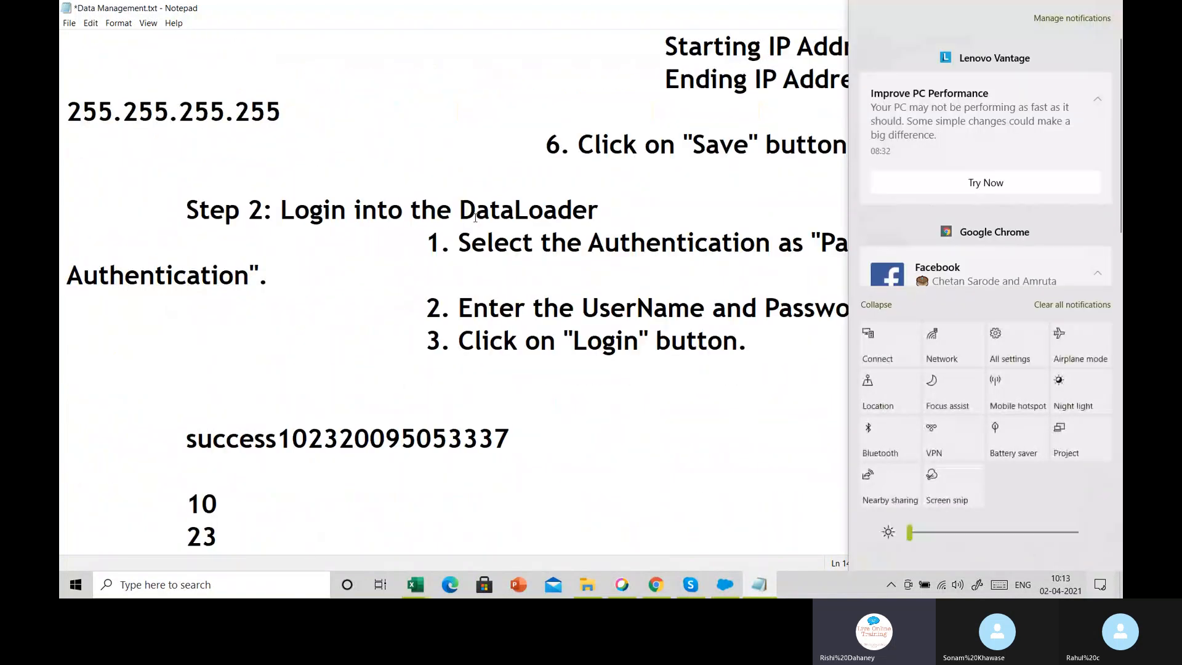
{"action": "scroll", "coordinate": [474, 216], "scroll_direction": "down", "scroll_amount": 6}
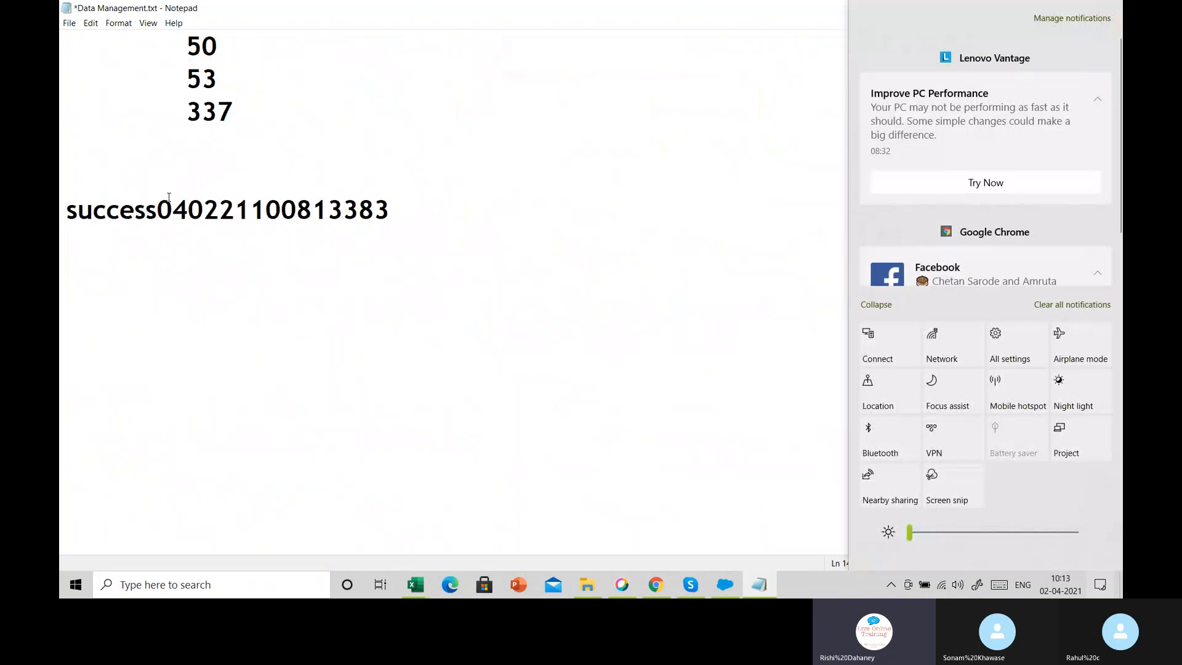
{"action": "left_click_drag", "start_coordinate": [159, 209], "coordinate": [407, 207]}
Set Focus assist to Alarms only, raise the display brightness to maximum, and close the notification centre.
{"action": "left_click", "coordinate": [565, 177]}
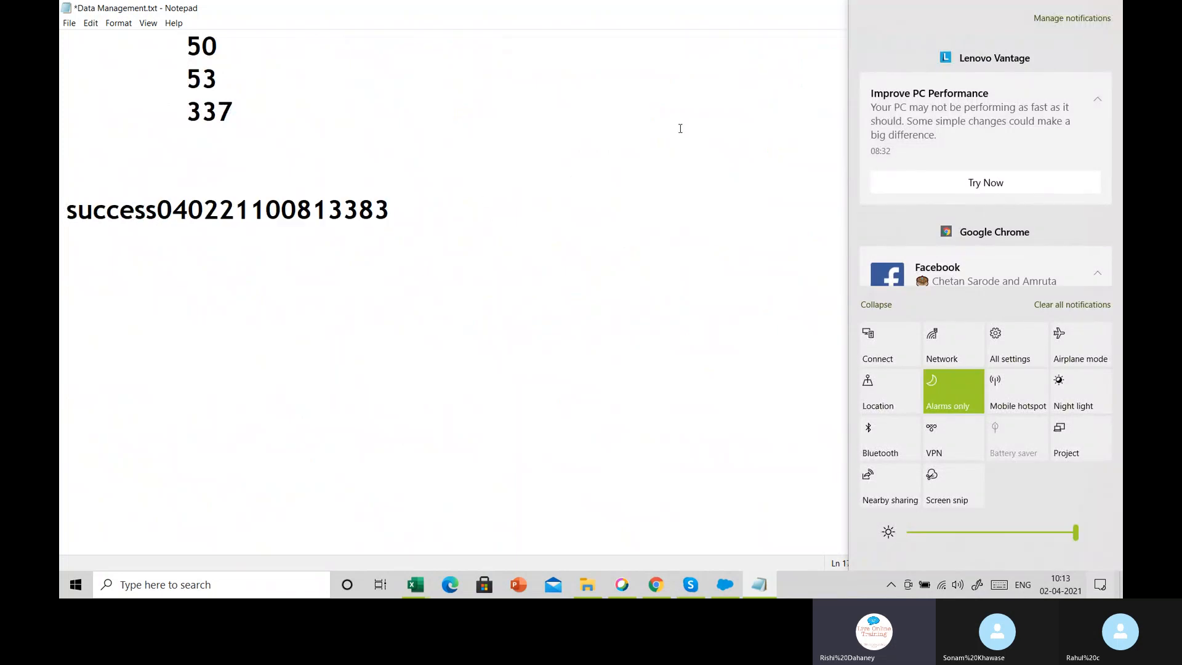
{"action": "left_click", "coordinate": [944, 19]}
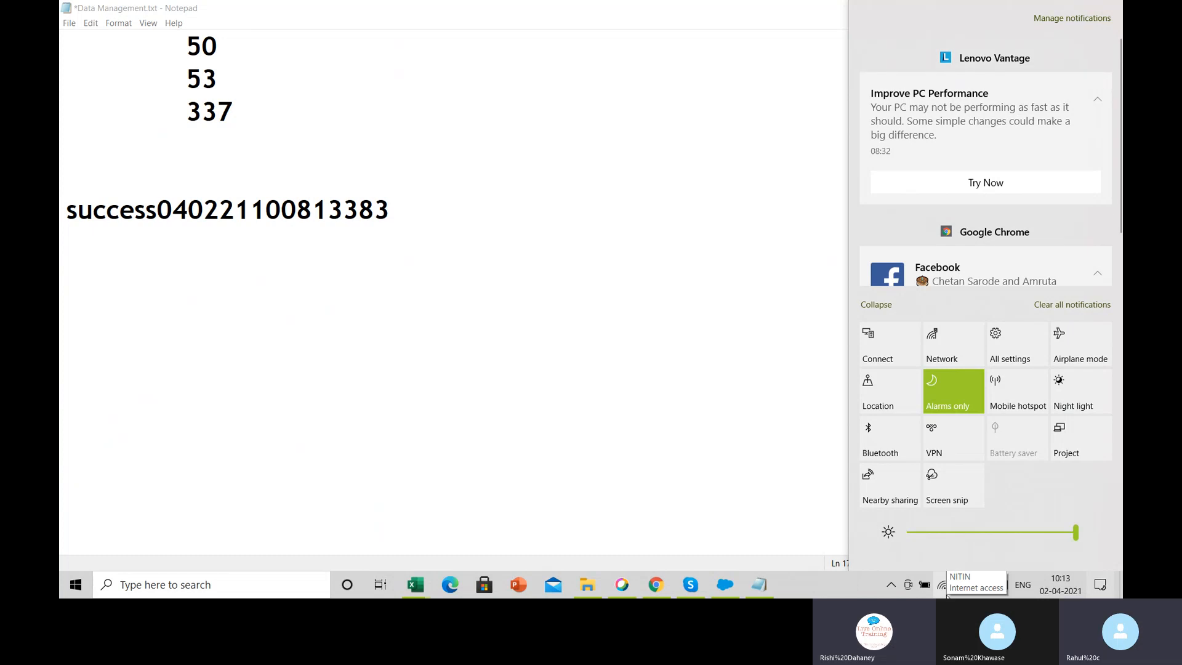
{"action": "left_click", "coordinate": [1100, 585]}
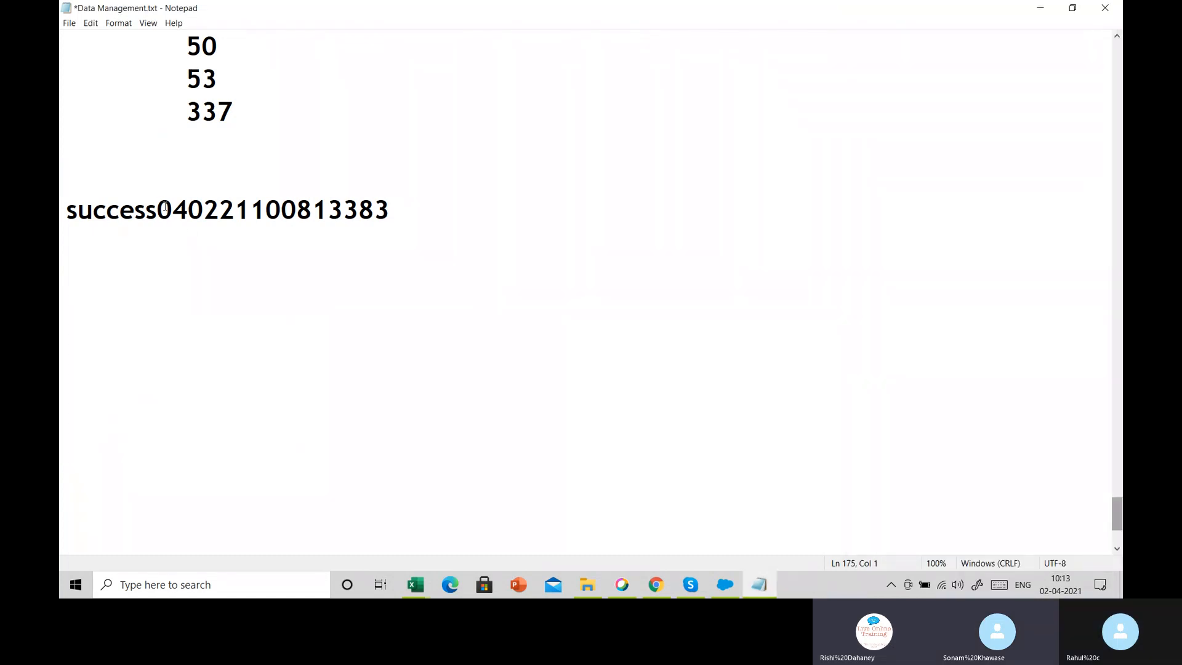
Label the 04 in the pasted success file name with "---Month" and move the remaining digits to a new line.
{"action": "left_click", "coordinate": [183, 208]}
{"action": "type", "text": "---M"}
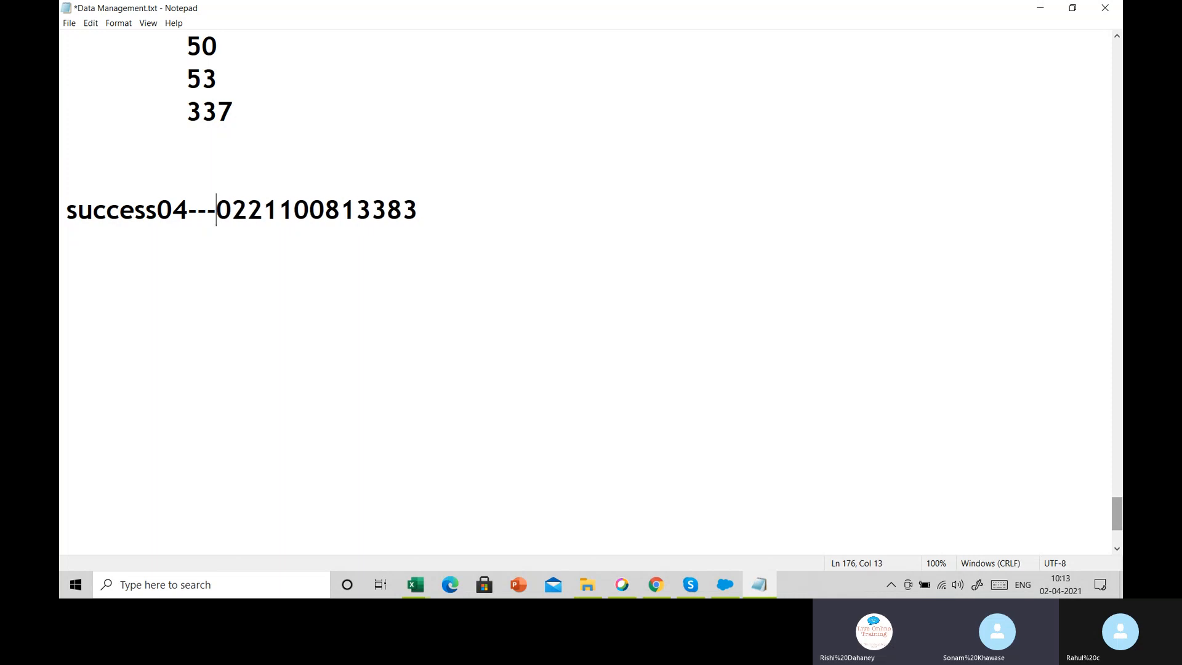
{"action": "type", "text": "onth"}
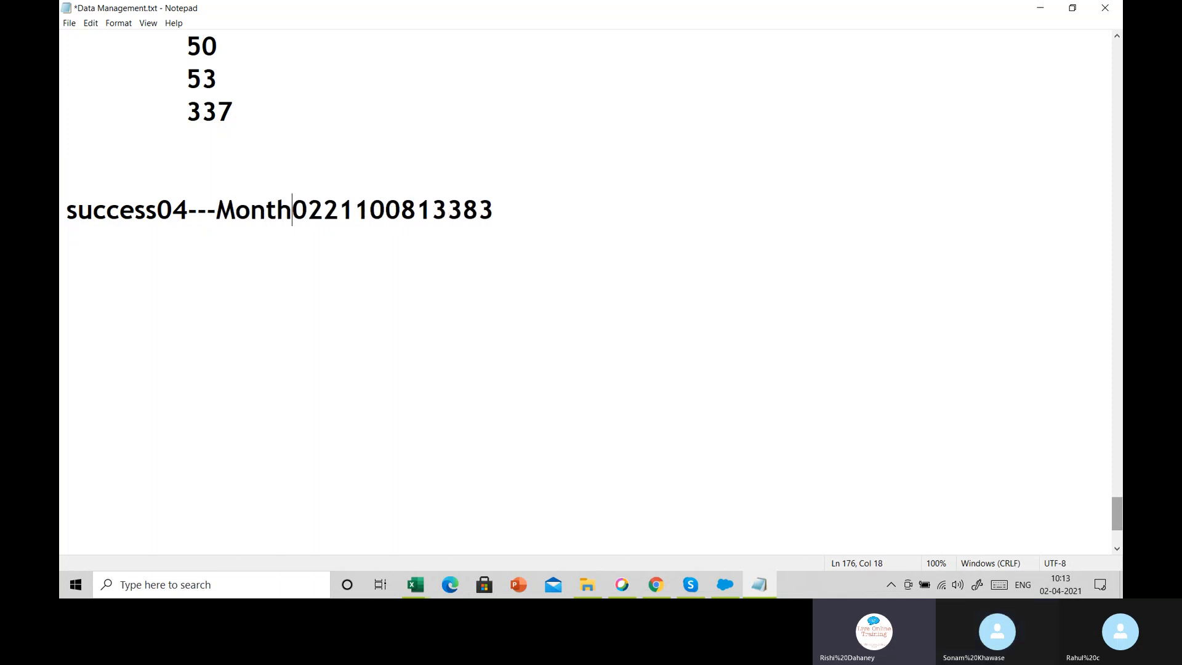
{"action": "key", "text": "Return"}
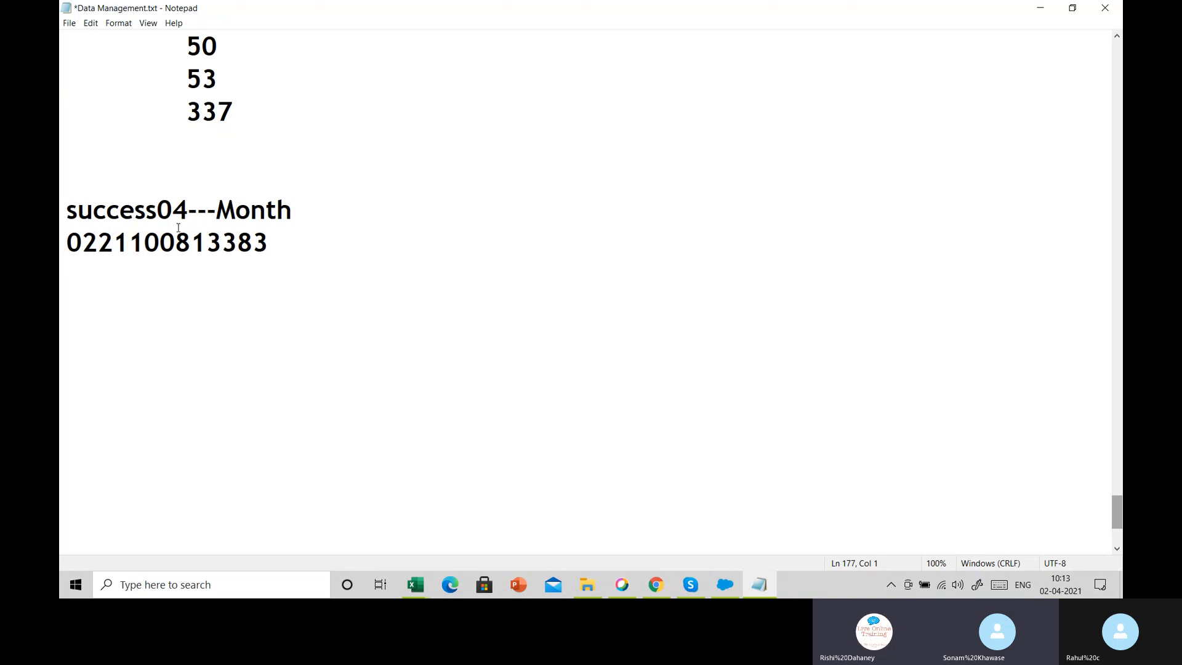
Put 02 and 21 of the pasted success file name on separate lines, labelled "-Date" and "-year".
{"action": "left_click", "coordinate": [96, 245]}
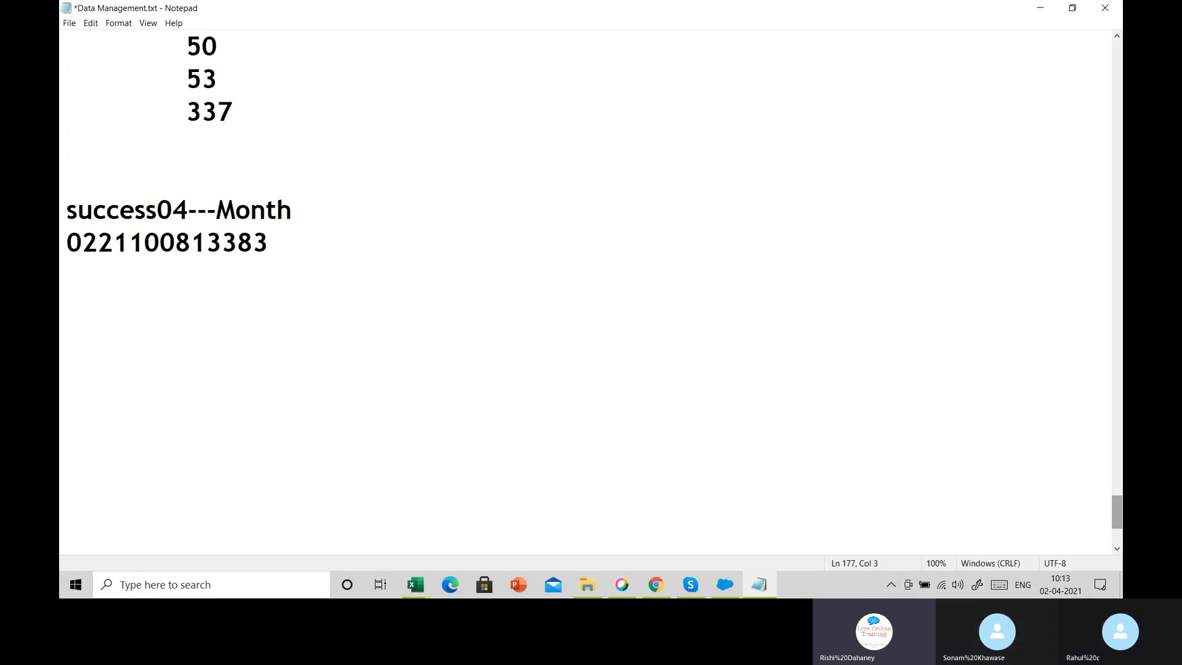
{"action": "key", "text": "Return"}
{"action": "left_click", "coordinate": [95, 245]}
{"action": "type", "text": "-"}
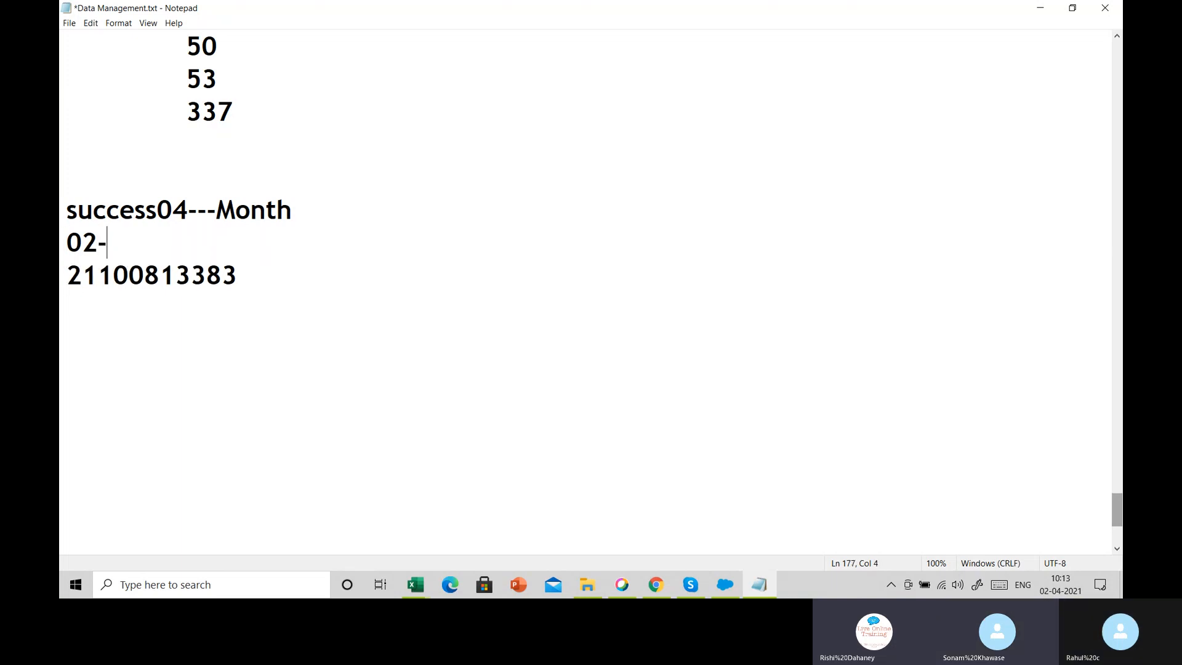
{"action": "type", "text": "Datw"}
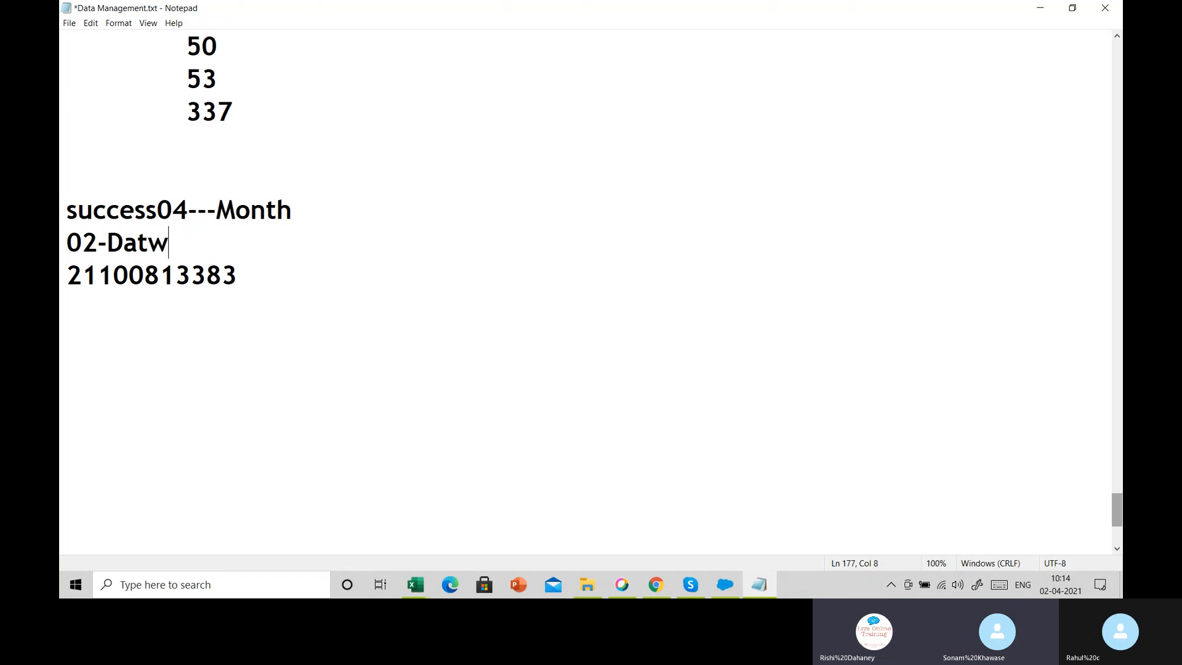
{"action": "key", "text": "BackSpace"}
{"action": "type", "text": "e"}
{"action": "left_click", "coordinate": [105, 290]}
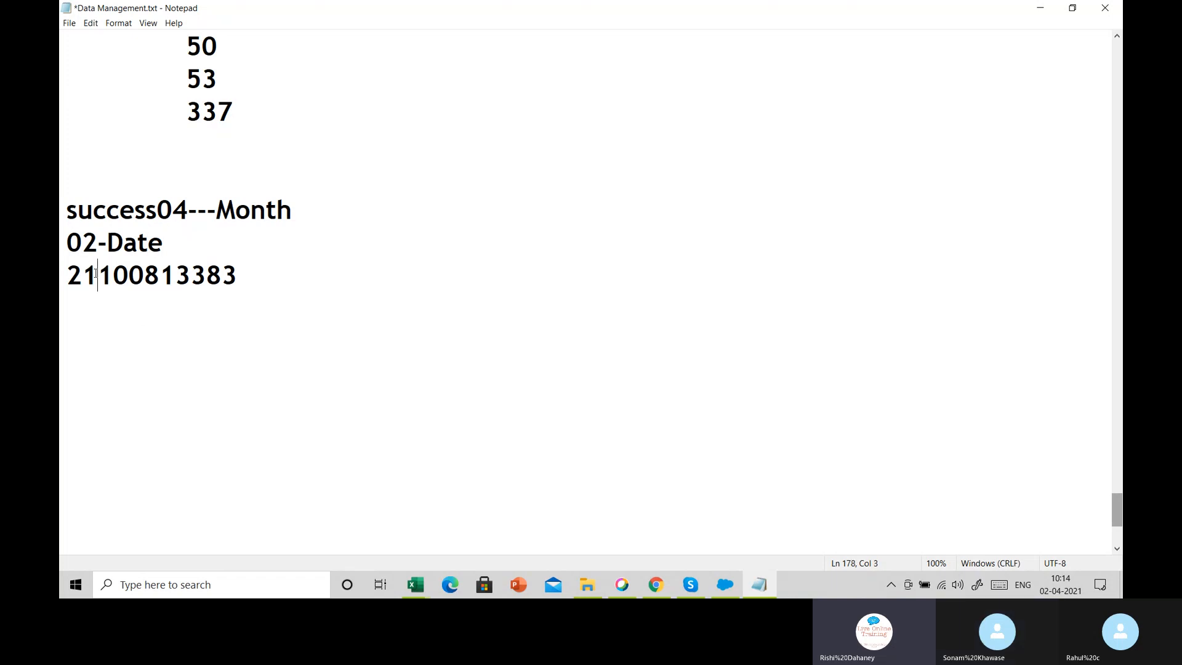
{"action": "type", "text": "-year"}
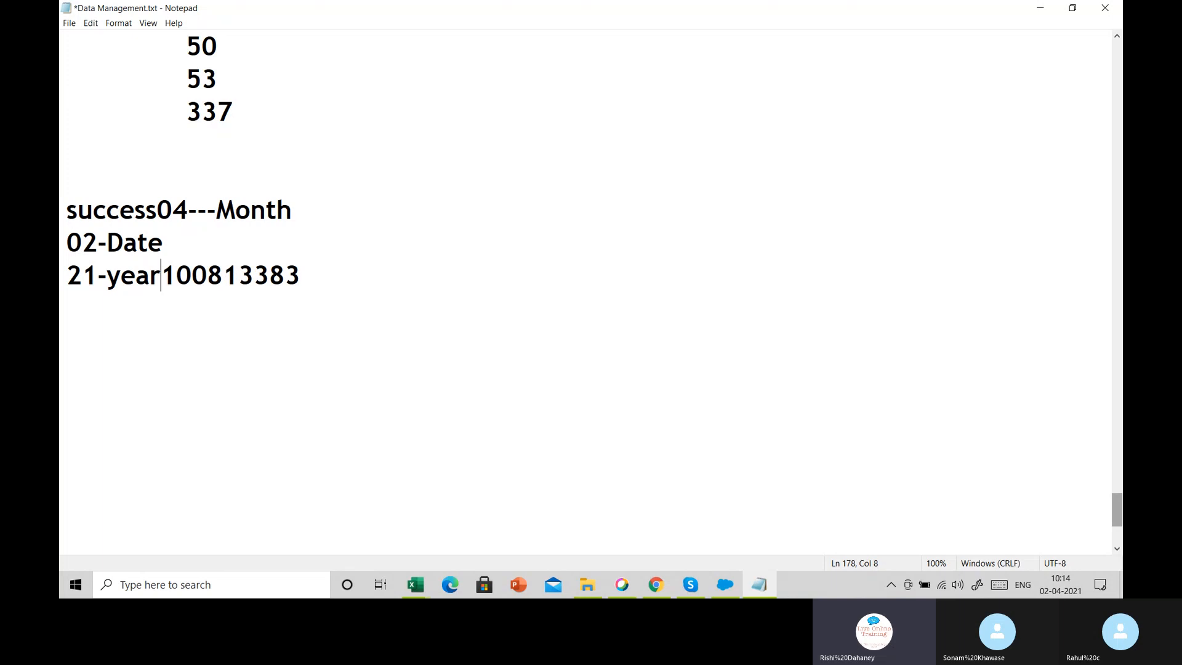
{"action": "key", "text": "Return"}
Label 10 with "-time hr" and 08 with "-min" on separate lines, leaving the remaining digits below.
{"action": "left_click", "coordinate": [98, 307]}
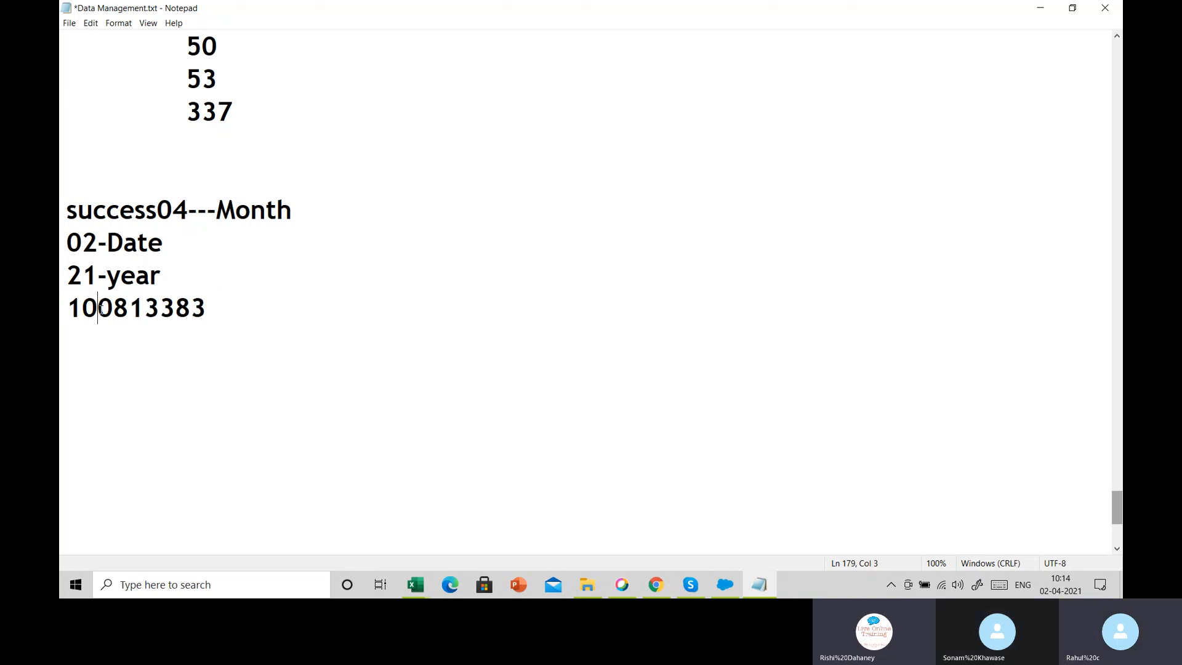
{"action": "type", "text": "-tim"}
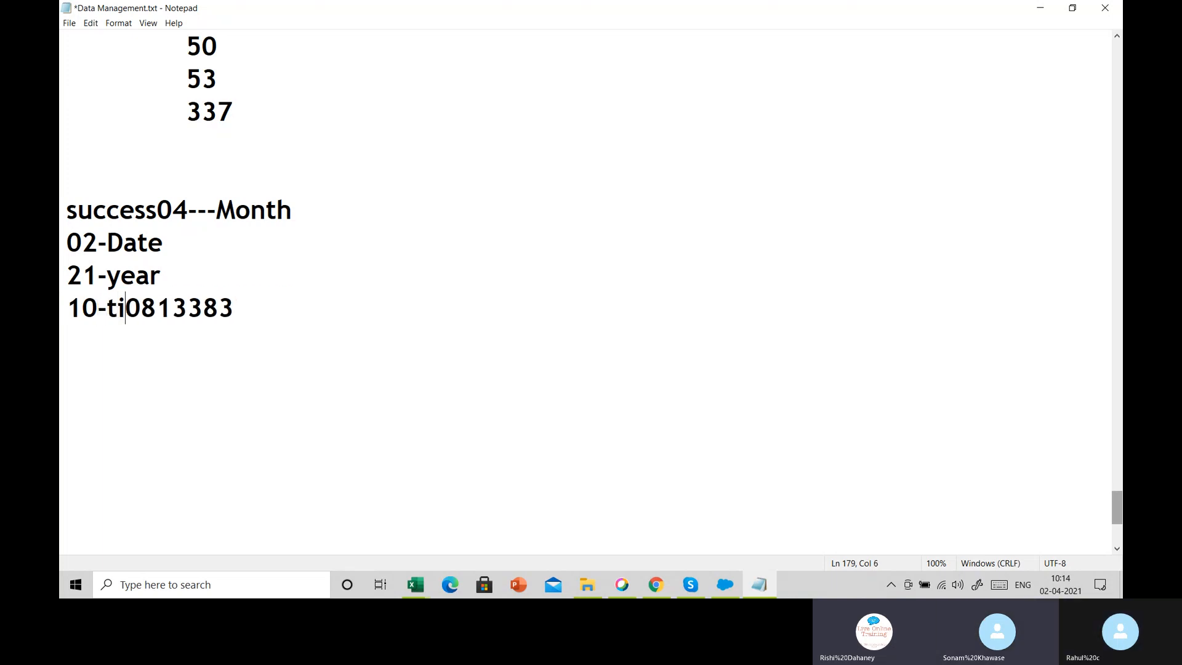
{"action": "type", "text": "e hr"}
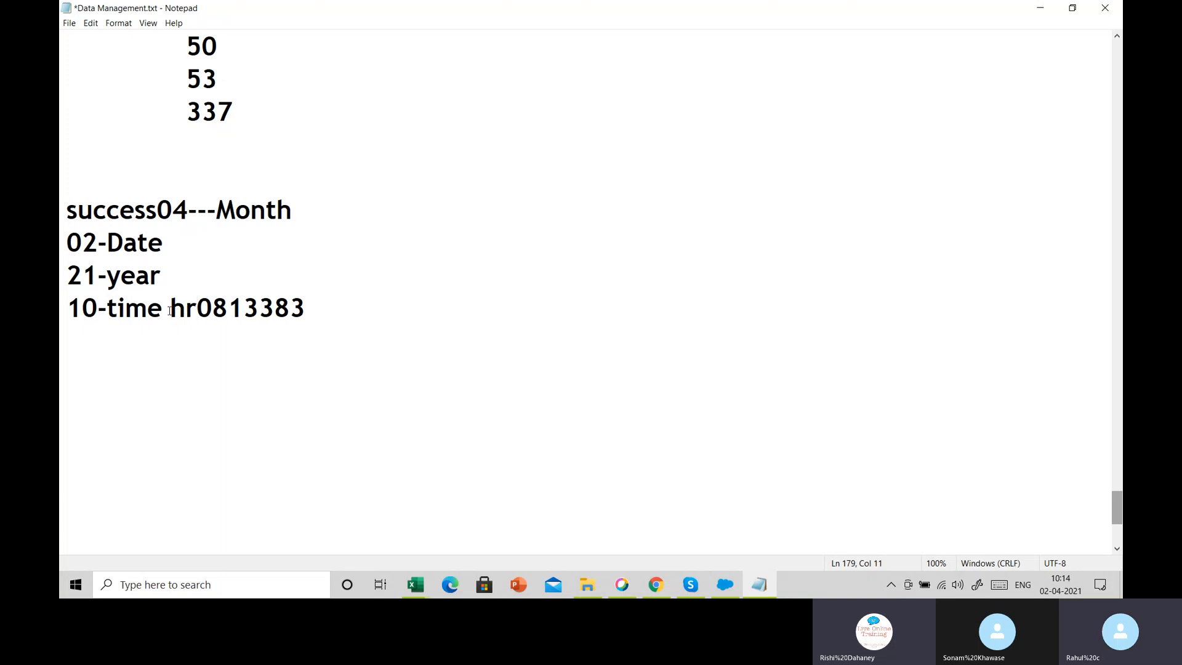
{"action": "key", "text": "Return"}
{"action": "key", "text": "Right"}
{"action": "key", "text": "Right"}
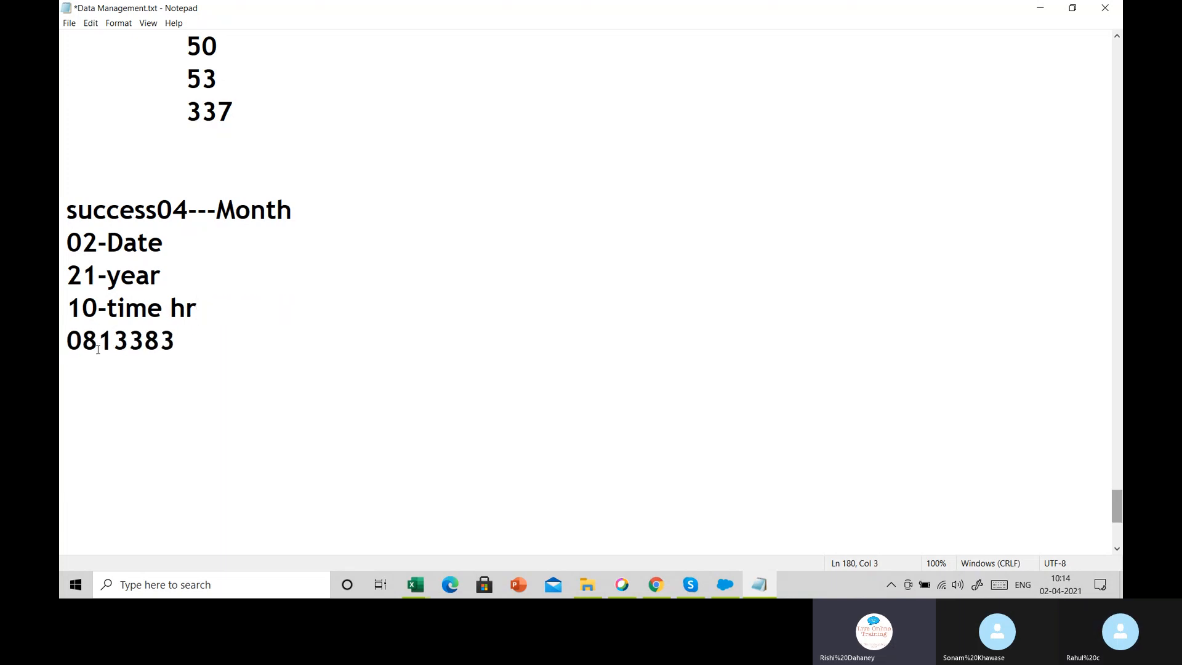
{"action": "type", "text": "-min"}
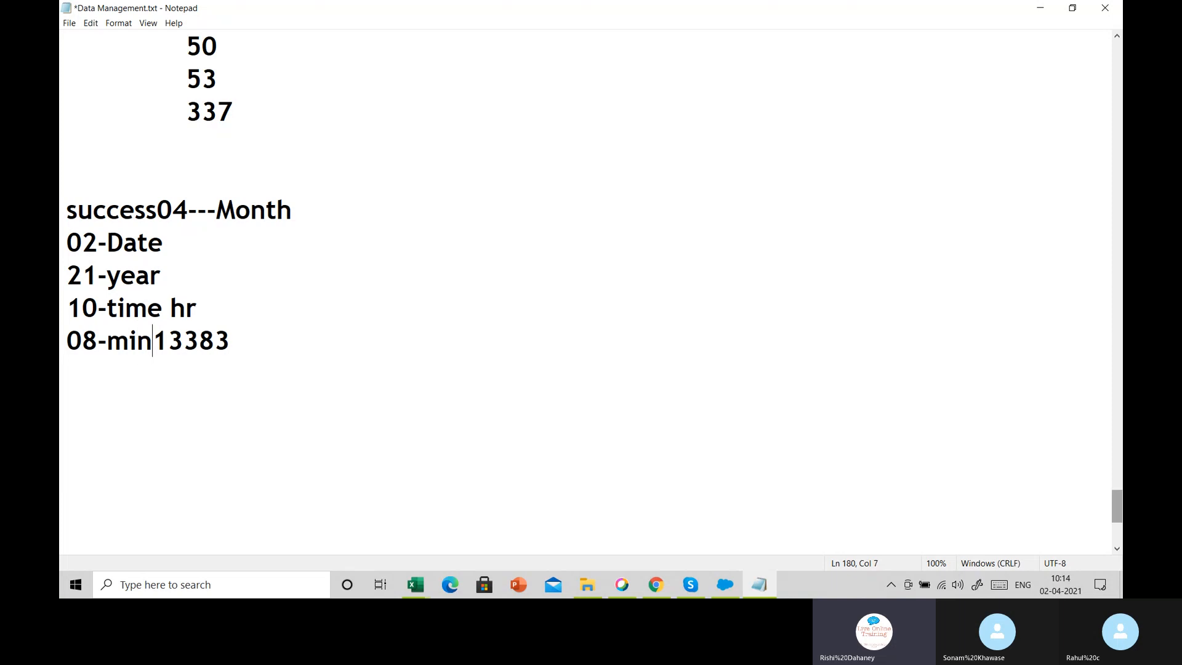
{"action": "key", "text": "Return"}
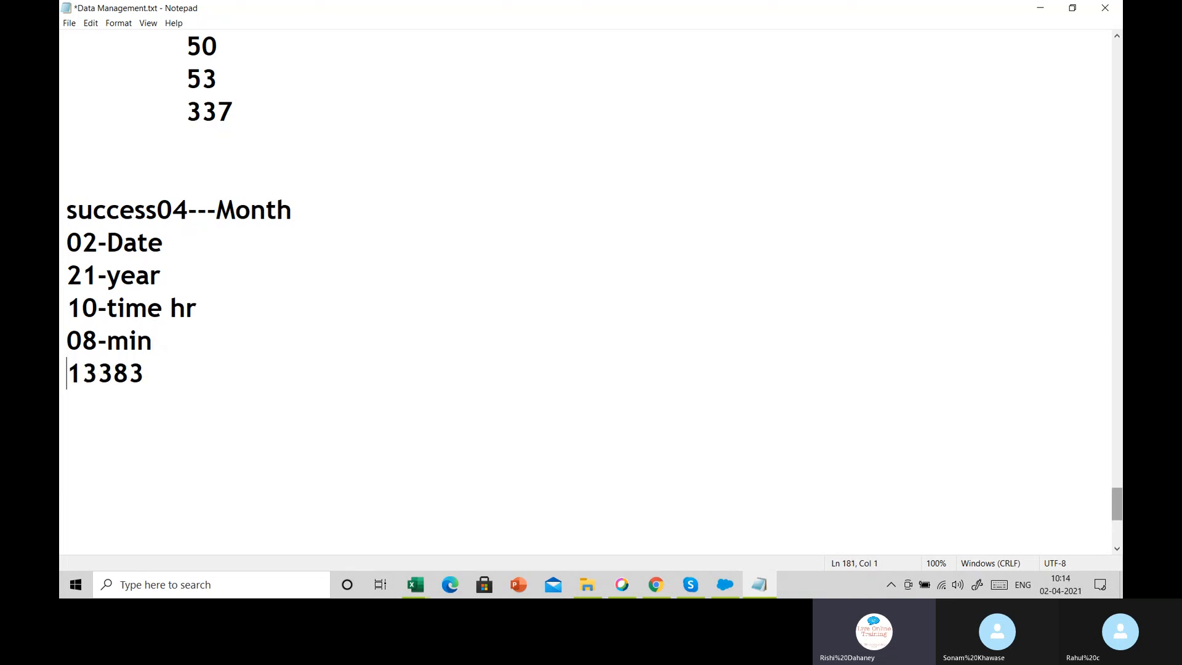
Label 13 with "-sec" and 383 with "-msec" on separate lines, and highlight the file name breakdown for review.
{"action": "left_click", "coordinate": [100, 376]}
{"action": "type", "text": "-sec"}
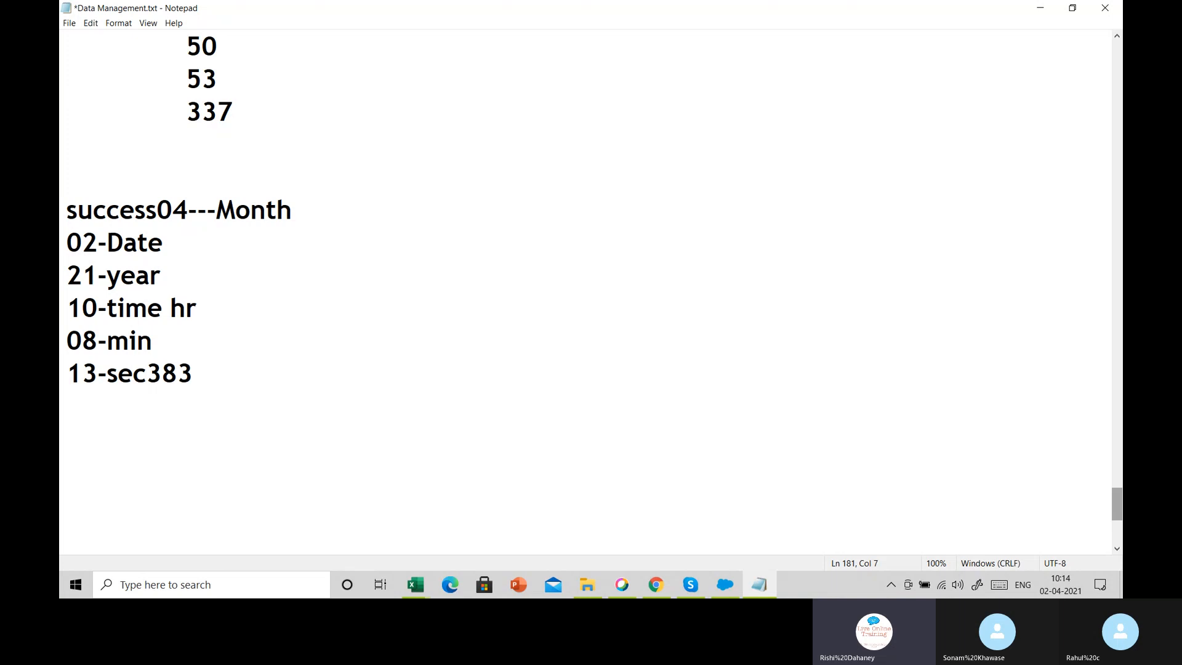
{"action": "key", "text": "Return"}
{"action": "left_click", "coordinate": [113, 407]}
{"action": "type", "text": "-"}
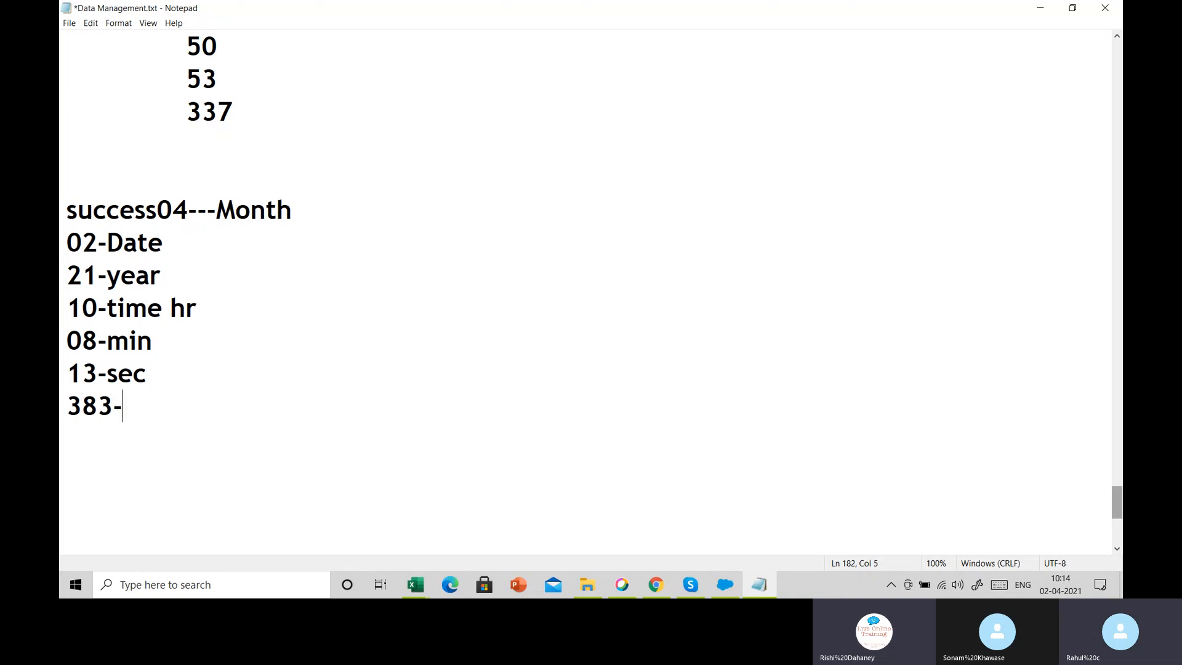
{"action": "type", "text": "msec"}
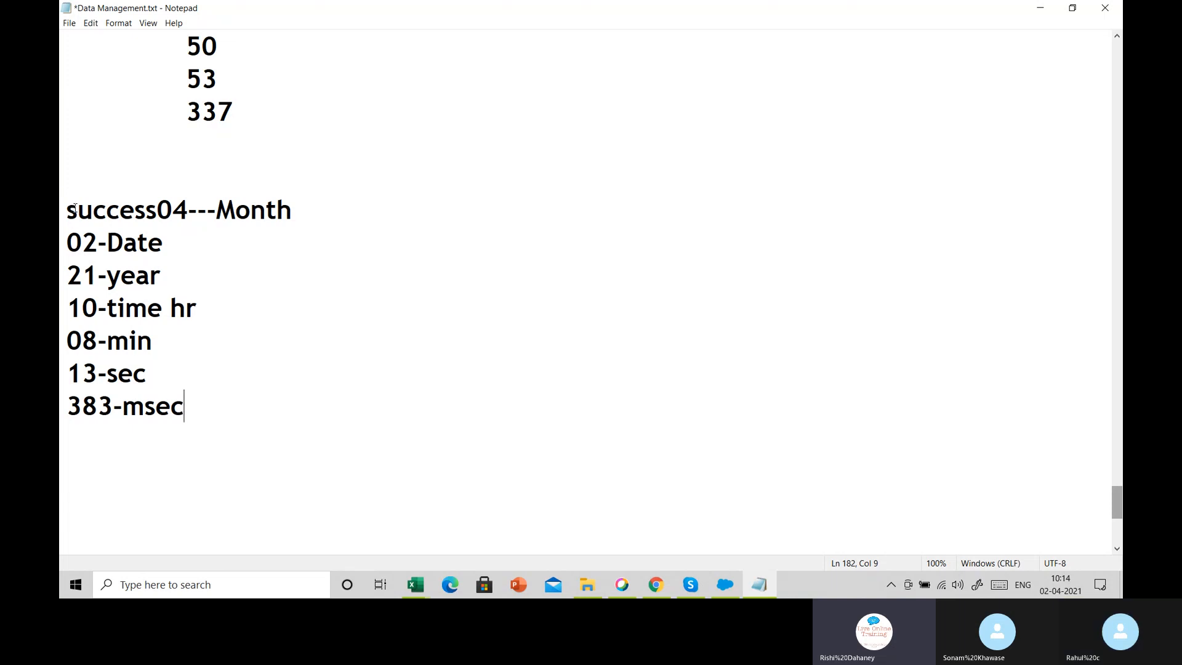
{"action": "left_click_drag", "start_coordinate": [76, 210], "coordinate": [205, 427]}
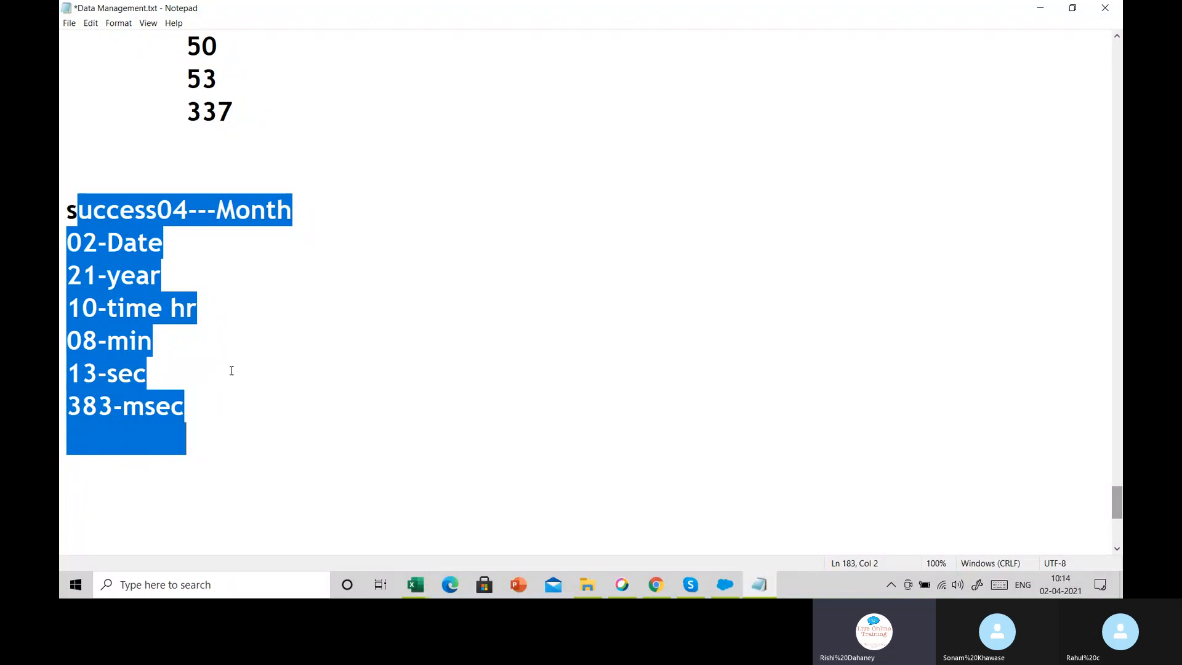
{"action": "left_click", "coordinate": [67, 196]}
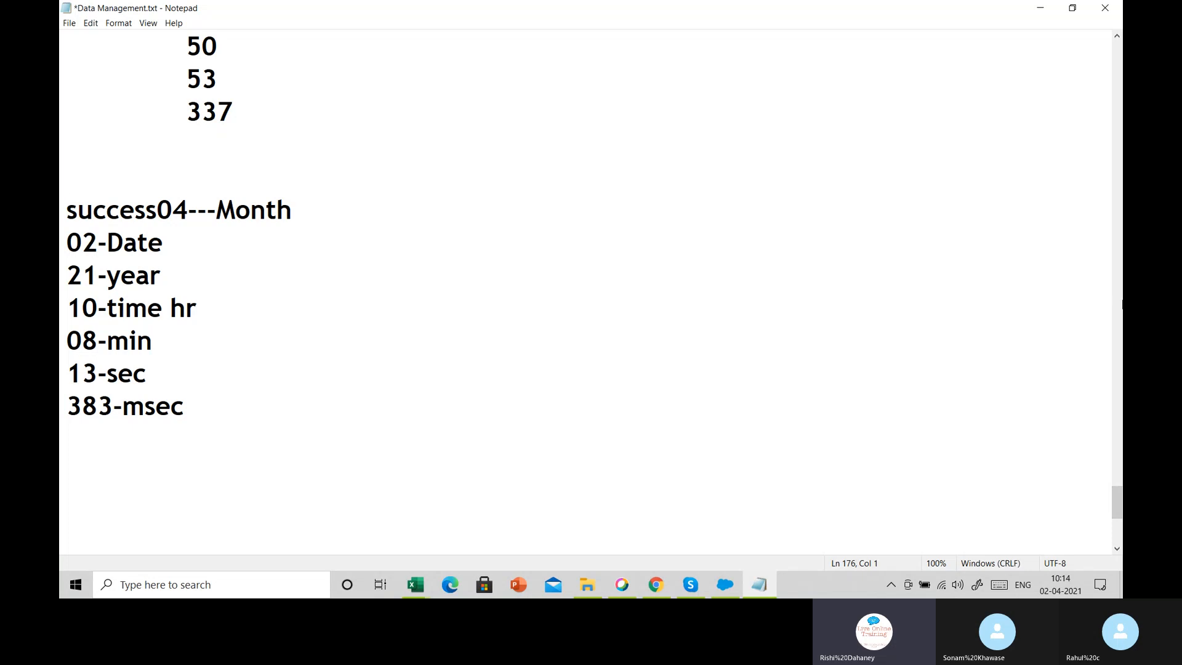
Highlight the Hard Delete Operation heading in the notes and check the matching operation in the Data Loader window.
{"action": "left_click_drag", "start_coordinate": [1115, 497], "coordinate": [1115, 366]}
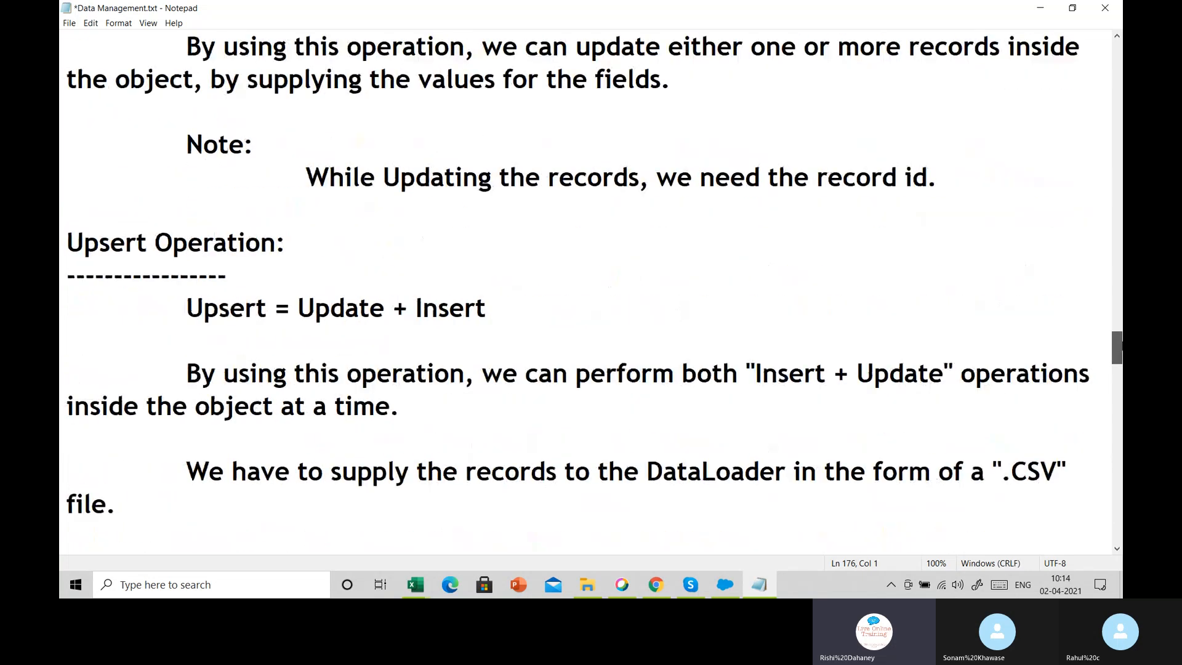
{"action": "scroll", "coordinate": [595, 289], "scroll_direction": "up", "scroll_amount": 1}
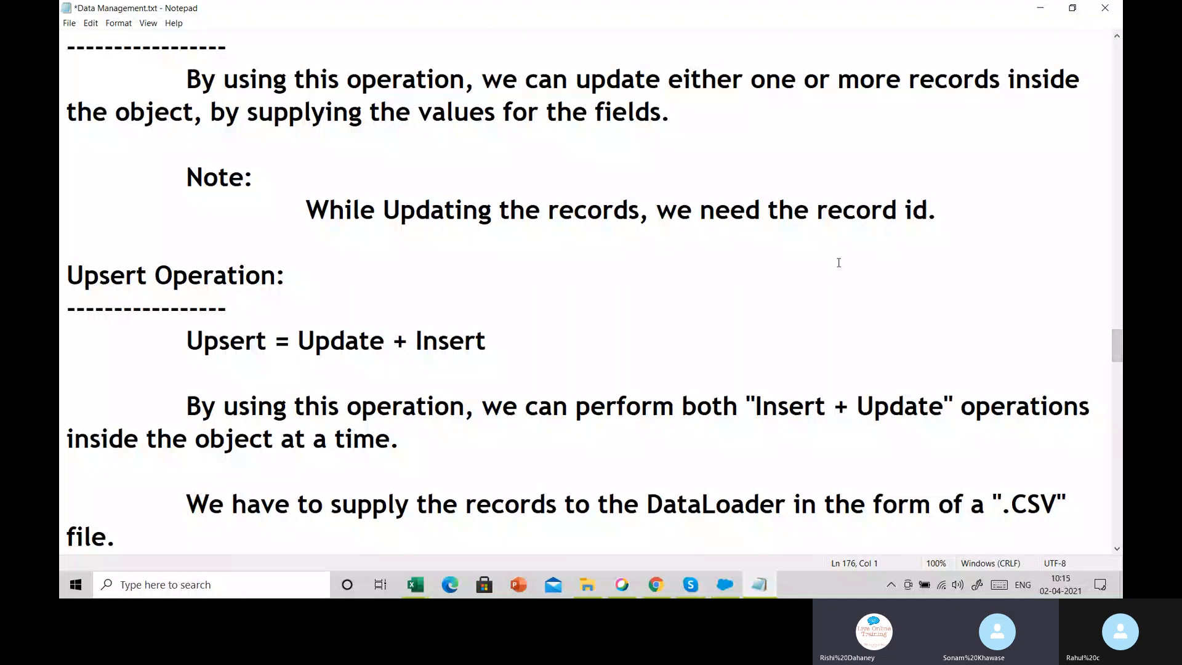
{"action": "scroll", "coordinate": [838, 264], "scroll_direction": "down", "scroll_amount": 2}
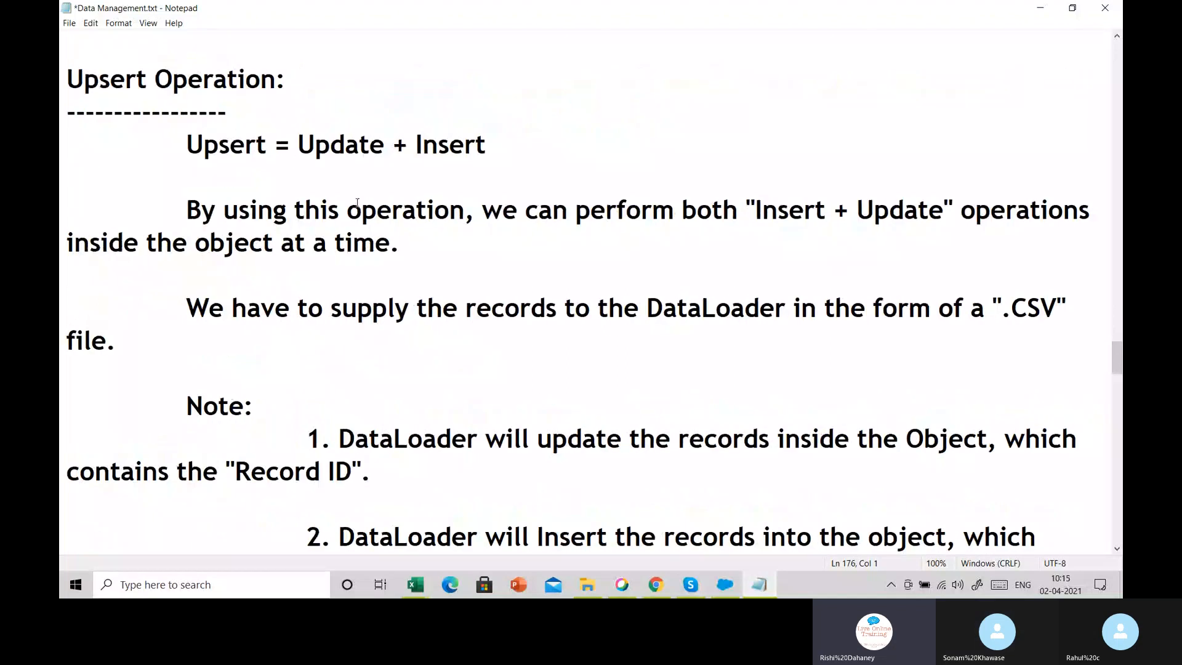
{"action": "scroll", "coordinate": [357, 203], "scroll_direction": "down", "scroll_amount": 10}
{"action": "scroll", "coordinate": [357, 208], "scroll_direction": "down", "scroll_amount": 1}
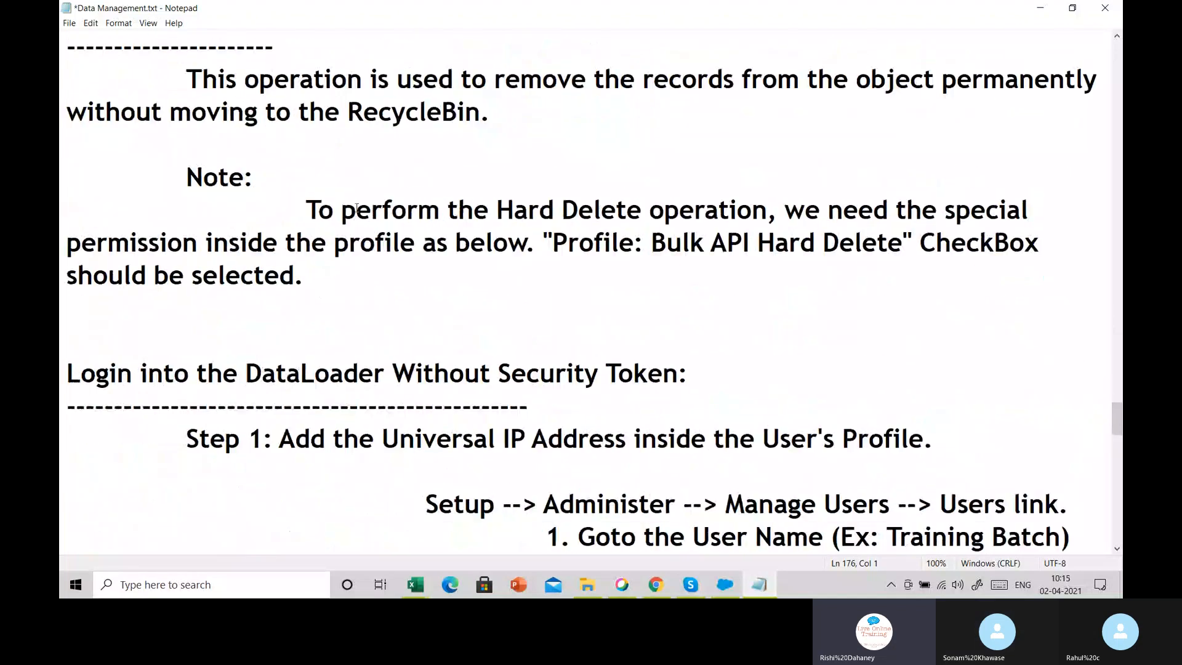
{"action": "scroll", "coordinate": [357, 207], "scroll_direction": "up", "scroll_amount": 2}
{"action": "left_click_drag", "start_coordinate": [67, 210], "coordinate": [327, 234]}
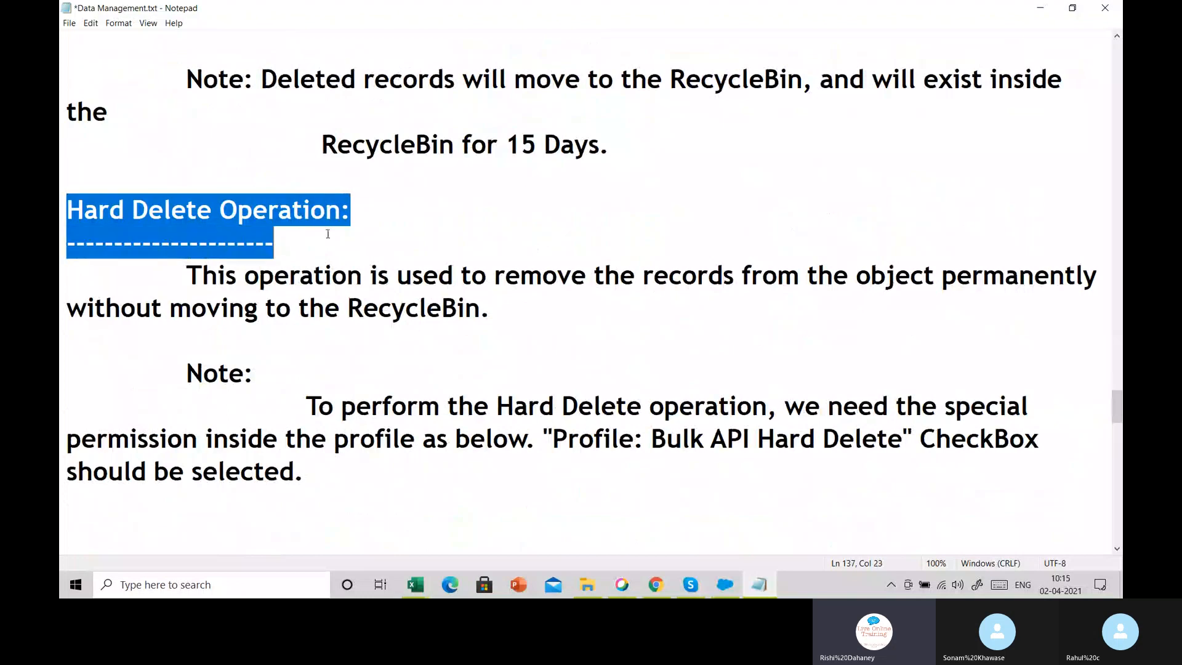
{"action": "left_click", "coordinate": [725, 585]}
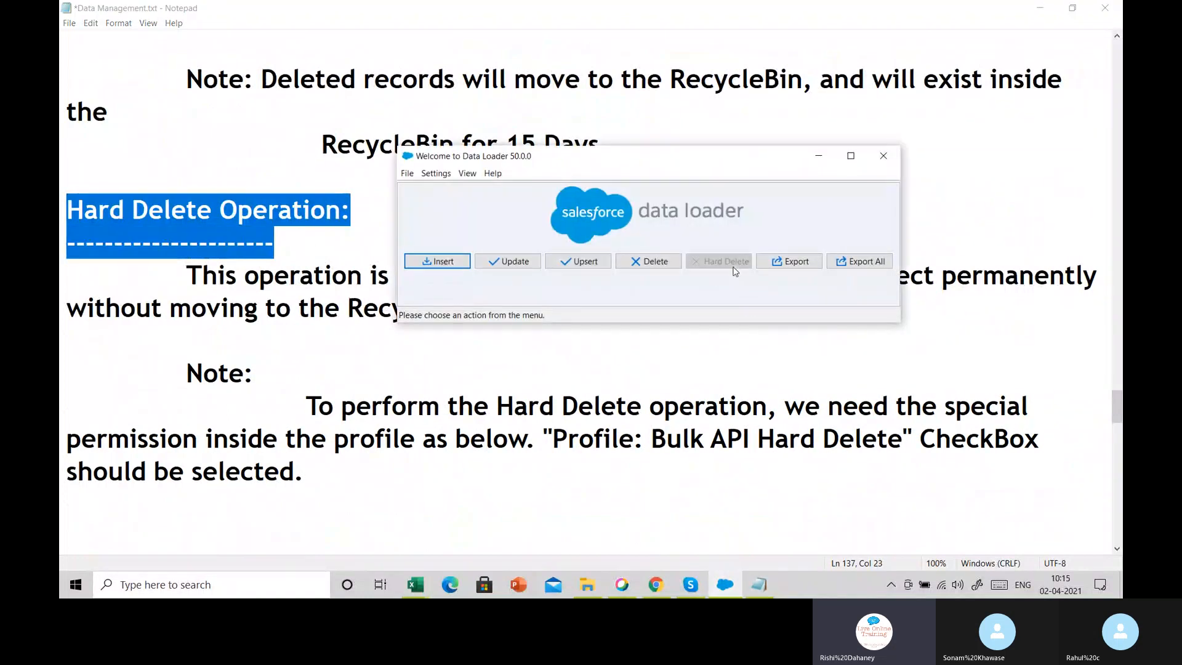
{"action": "left_click", "coordinate": [699, 353]}
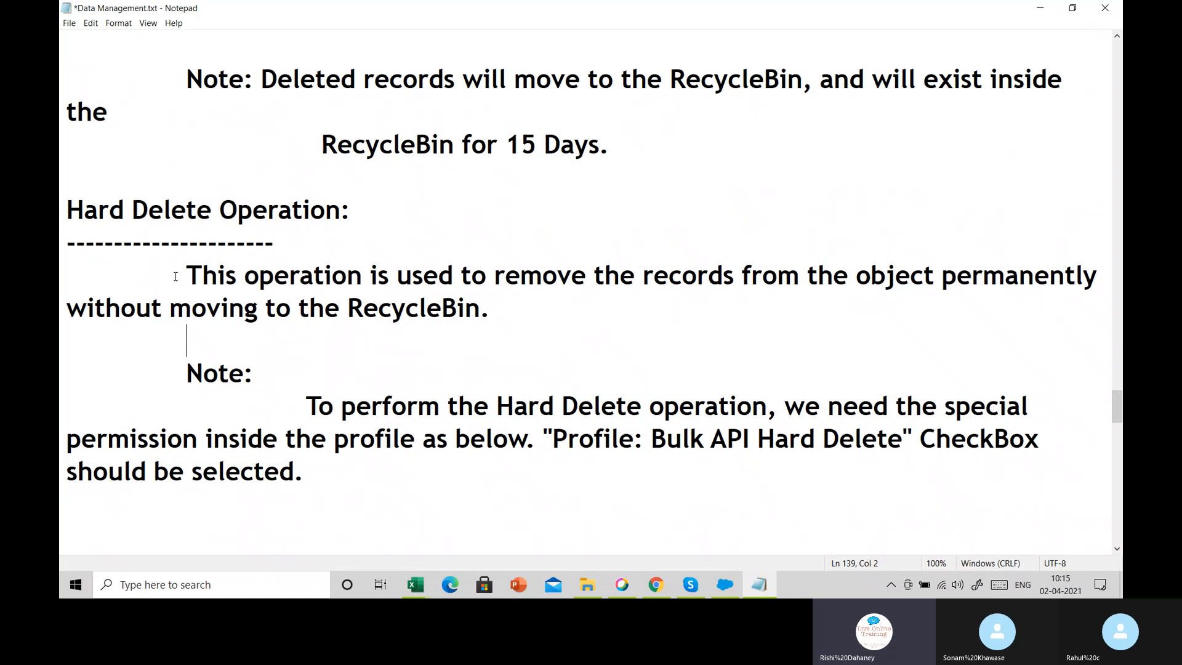
Highlight the Hard Delete description and the note on its required profile permission while reading them.
{"action": "left_click_drag", "start_coordinate": [185, 277], "coordinate": [520, 306]}
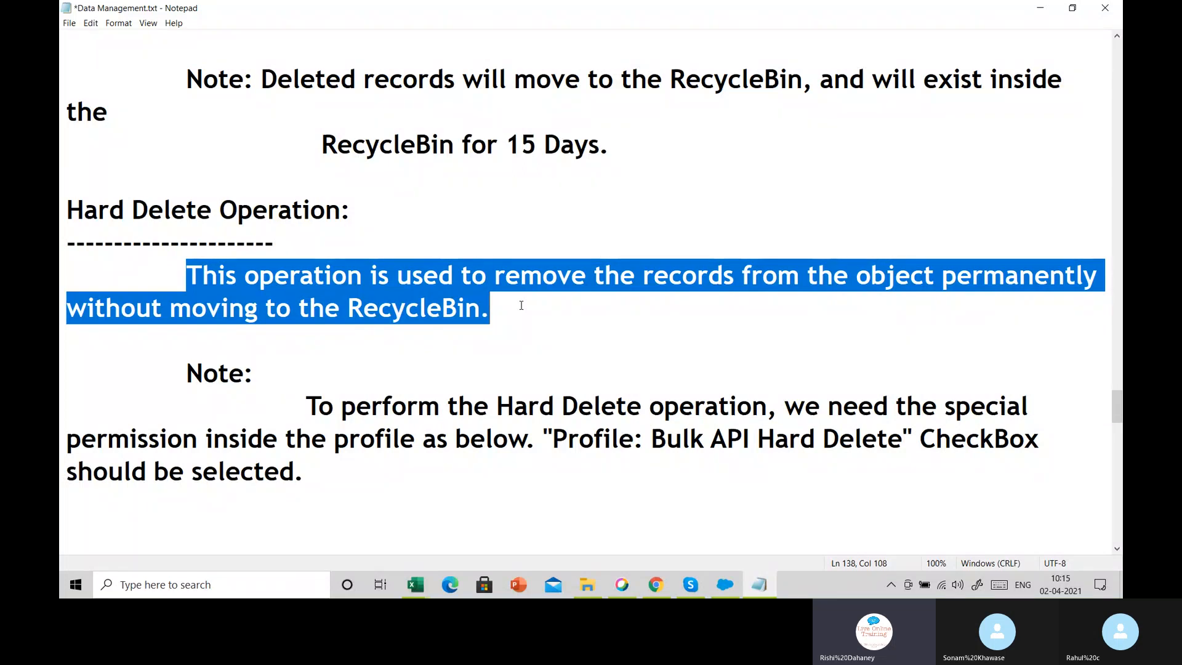
{"action": "left_click_drag", "start_coordinate": [306, 404], "coordinate": [365, 479]}
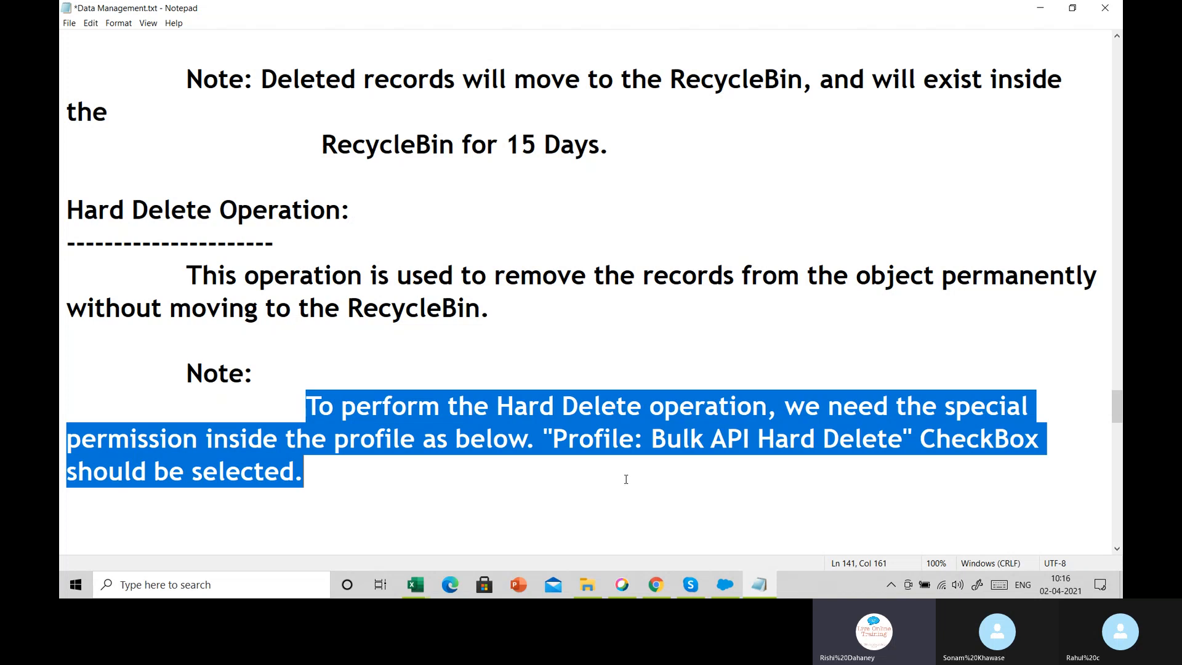
{"action": "left_click", "coordinate": [410, 493]}
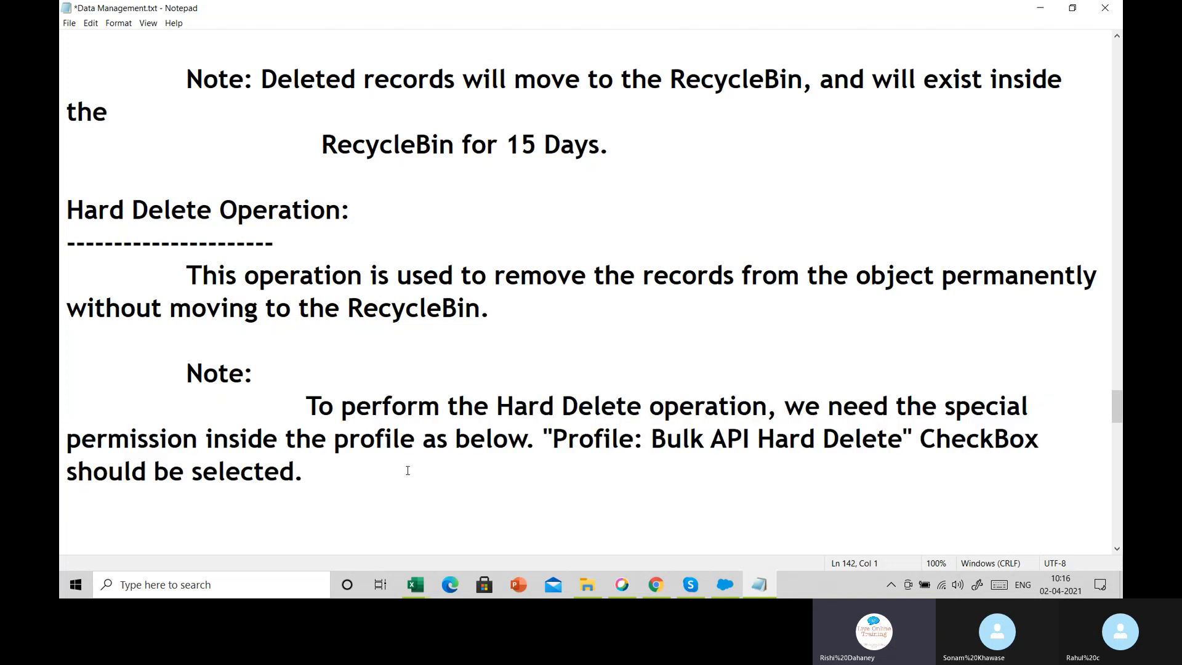
Review the notes on logging into the DataLoader without a security token, highlighting the Step 1 instructions.
{"action": "scroll", "coordinate": [404, 486], "scroll_direction": "down", "scroll_amount": 4}
{"action": "scroll", "coordinate": [372, 436], "scroll_direction": "down", "scroll_amount": 6}
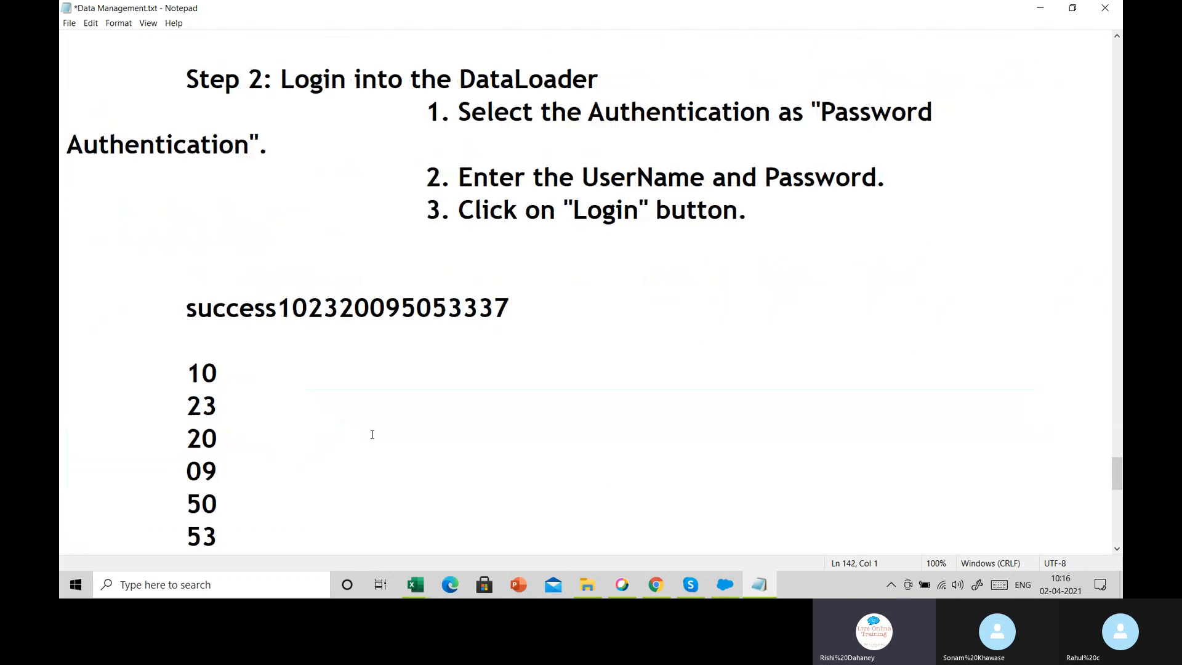
{"action": "scroll", "coordinate": [372, 436], "scroll_direction": "up", "scroll_amount": 6}
{"action": "left_click_drag", "start_coordinate": [163, 178], "coordinate": [624, 471]}
{"action": "left_click", "coordinate": [623, 471]}
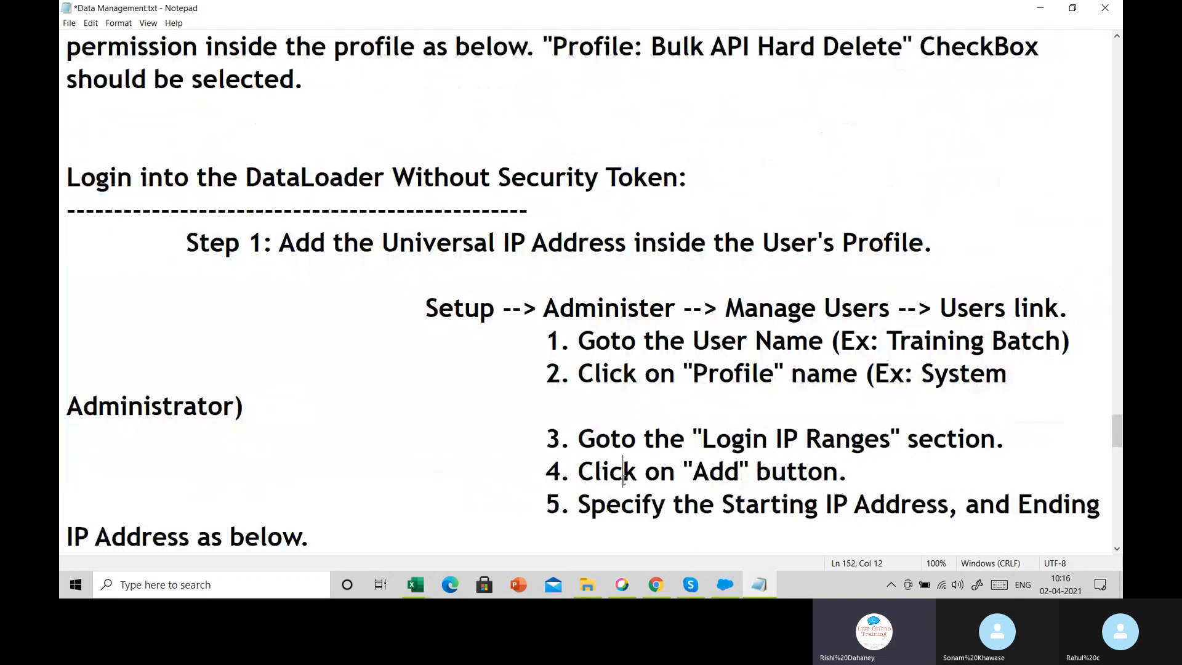
Close the Data Management notes without saving the changes, and close the Morning Batch 9.30 folder window.
{"action": "left_click", "coordinate": [1108, 6]}
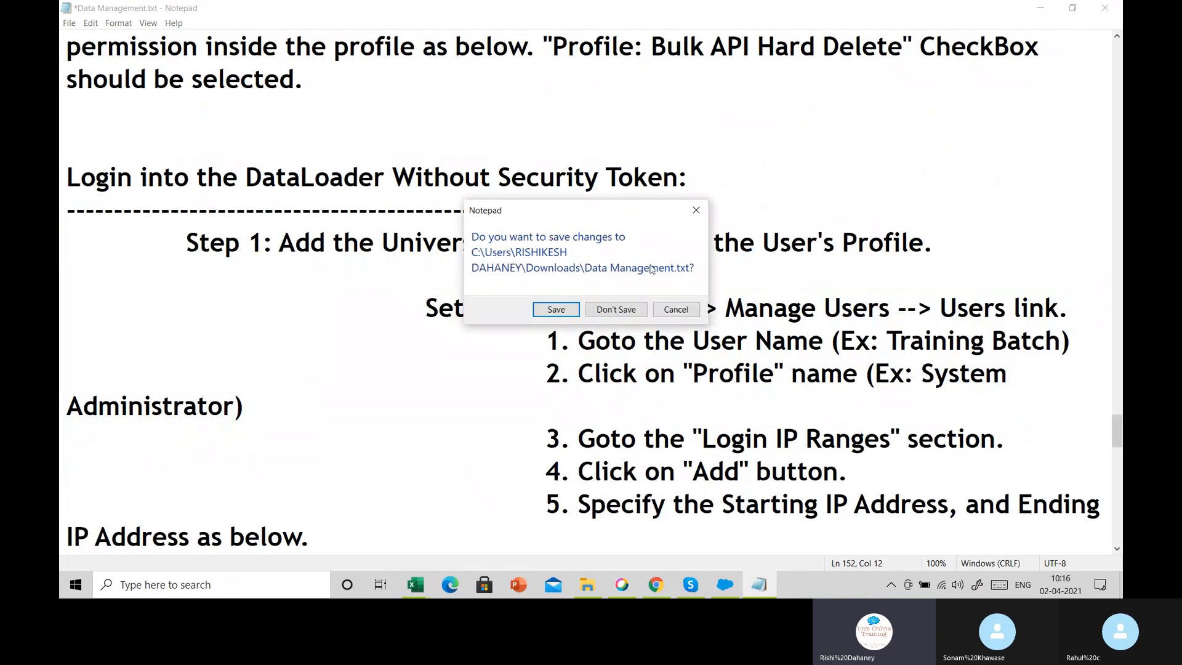
{"action": "left_click", "coordinate": [634, 316]}
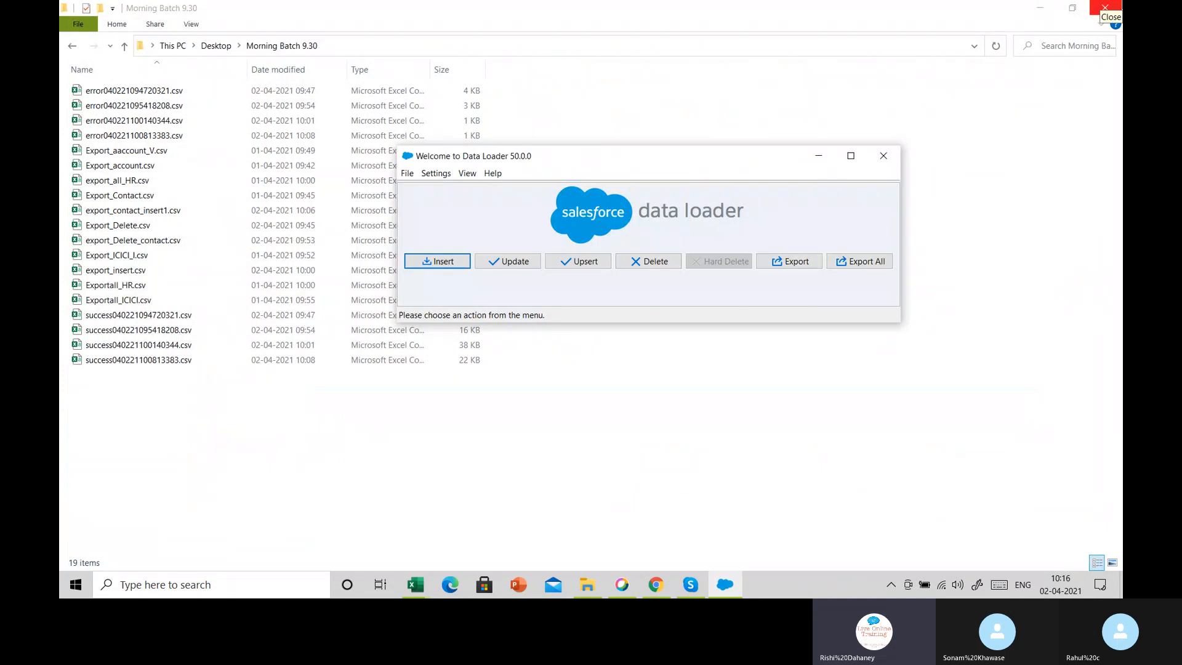
{"action": "left_click", "coordinate": [1104, 9]}
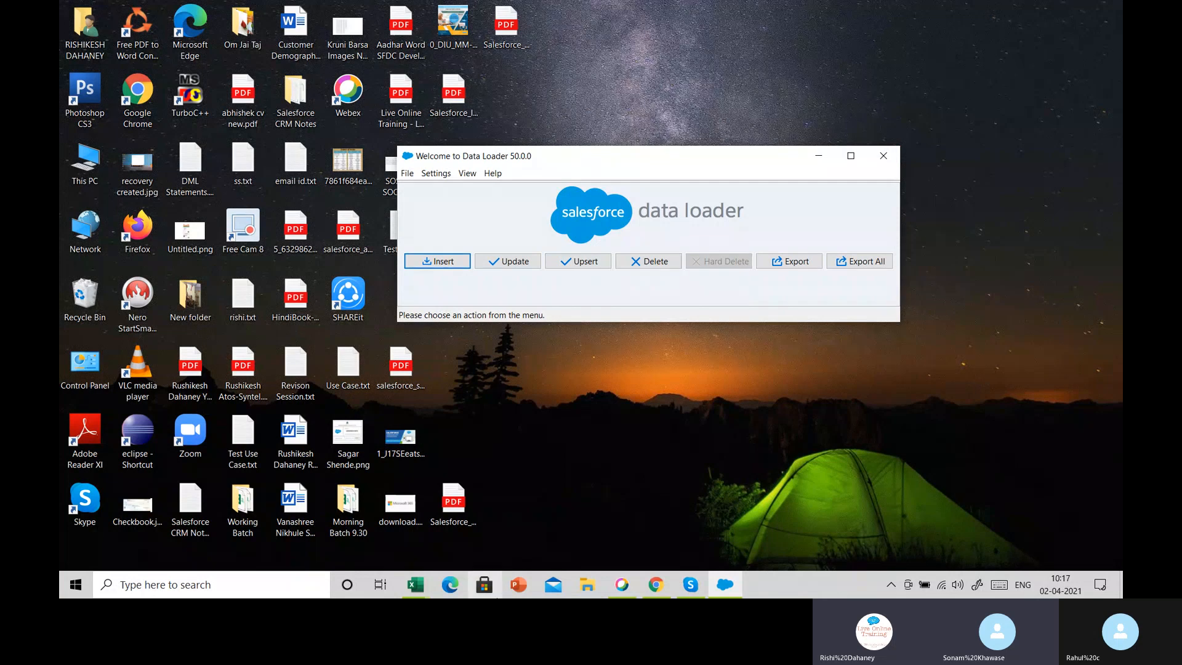
Switch to Salesforce in Chrome, open the Recycle Bin and look through its deleted contact records.
{"action": "left_click", "coordinate": [659, 585]}
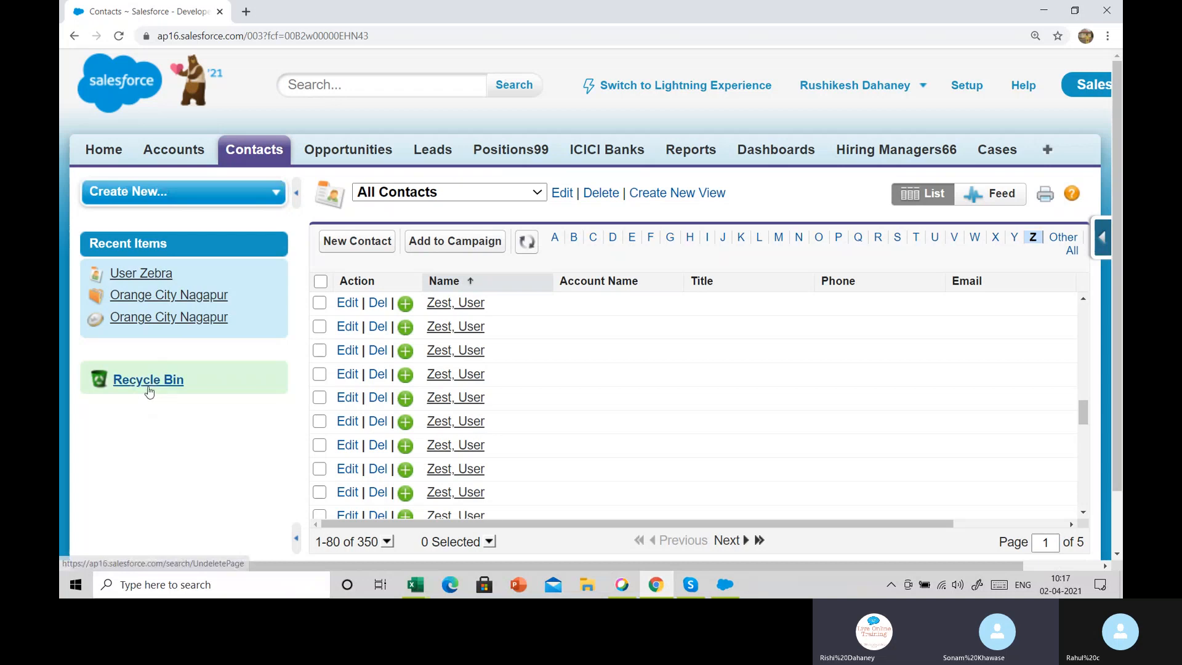
{"action": "left_click", "coordinate": [156, 382]}
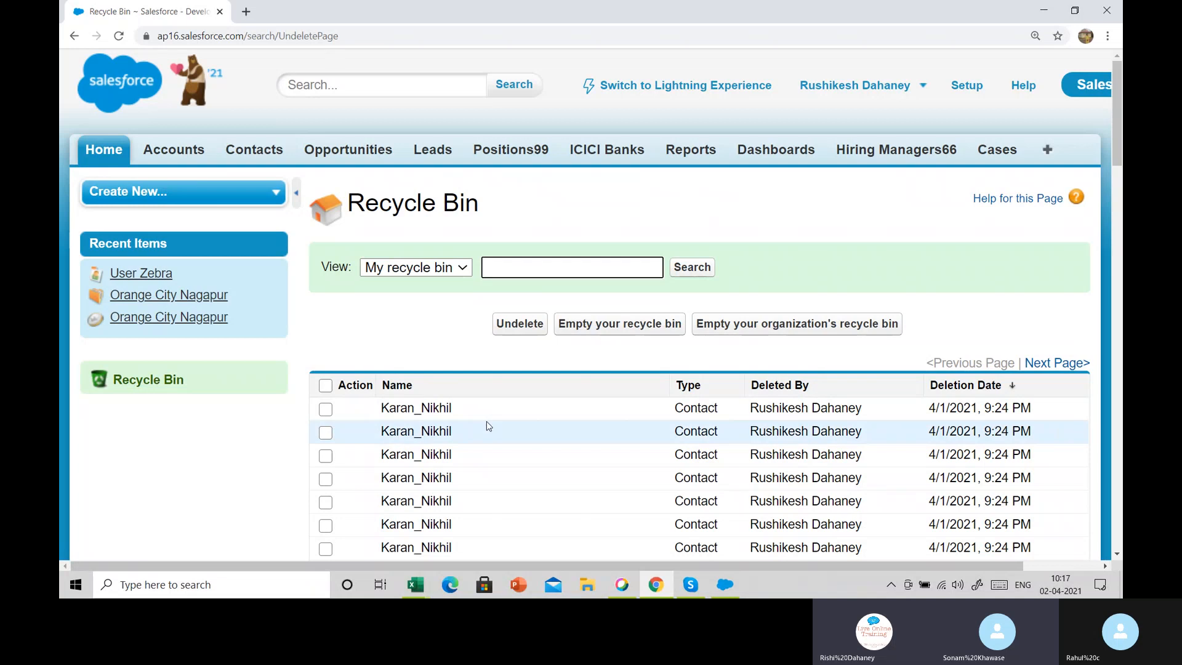
{"action": "scroll", "coordinate": [489, 426], "scroll_direction": "down", "scroll_amount": 10}
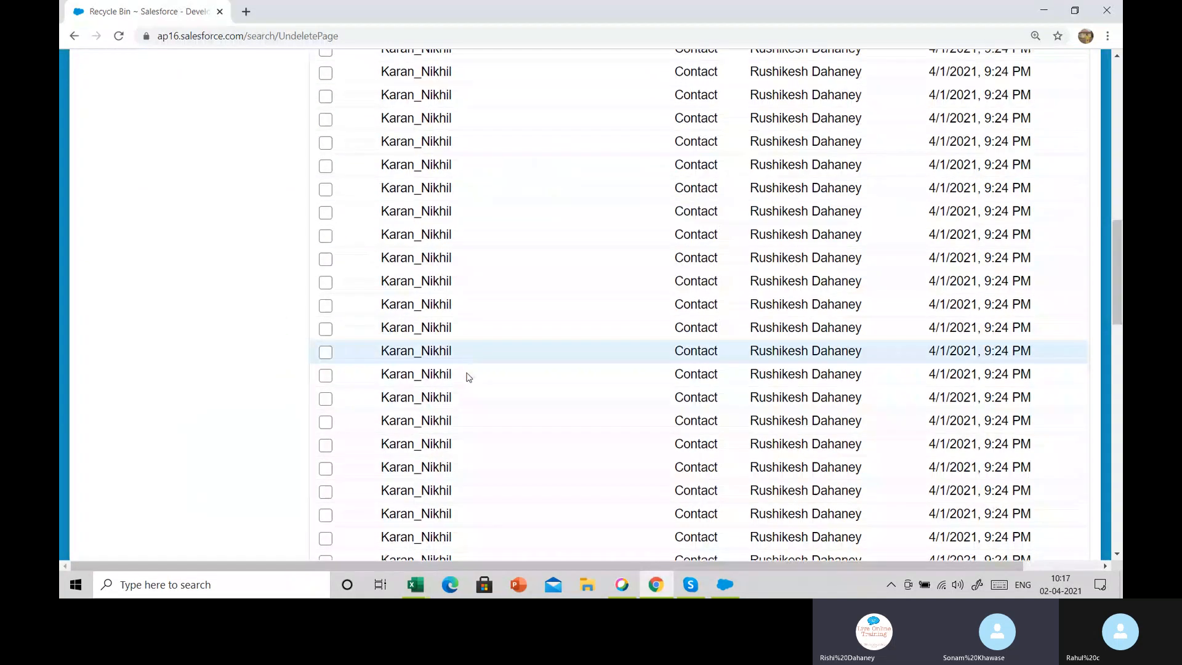
{"action": "scroll", "coordinate": [468, 377], "scroll_direction": "down", "scroll_amount": 5}
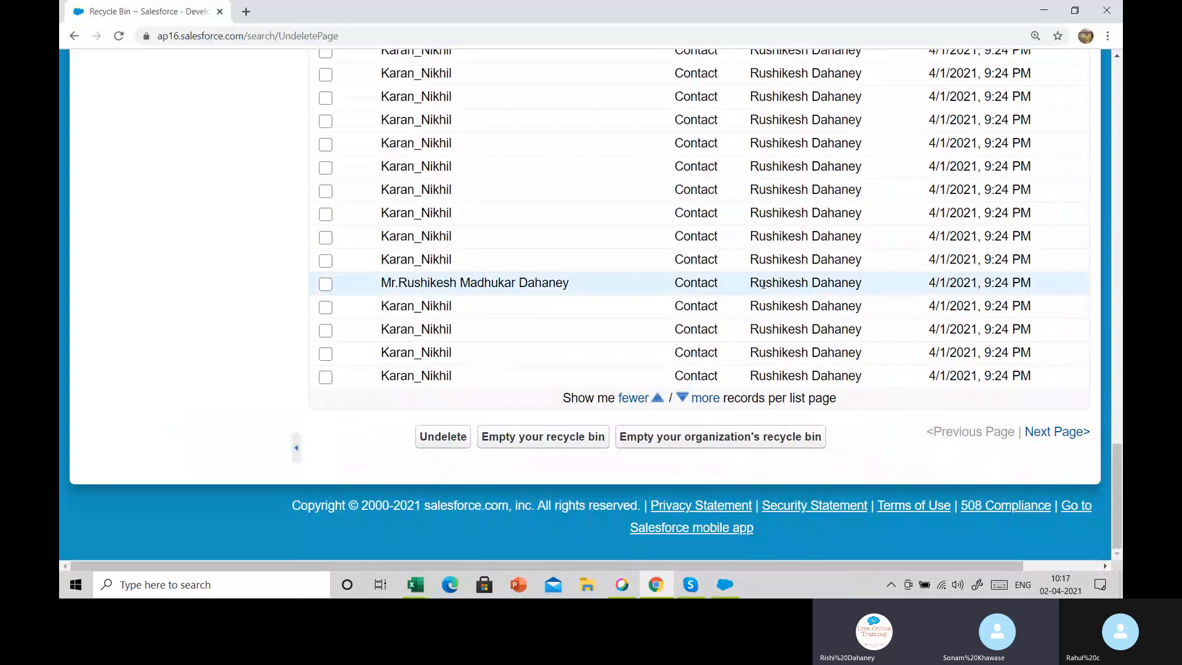
Return to the start of the Recycle Bin's deleted records list and switch to Data Loader to review its available operations.
{"action": "scroll", "coordinate": [764, 284], "scroll_direction": "up", "scroll_amount": 12}
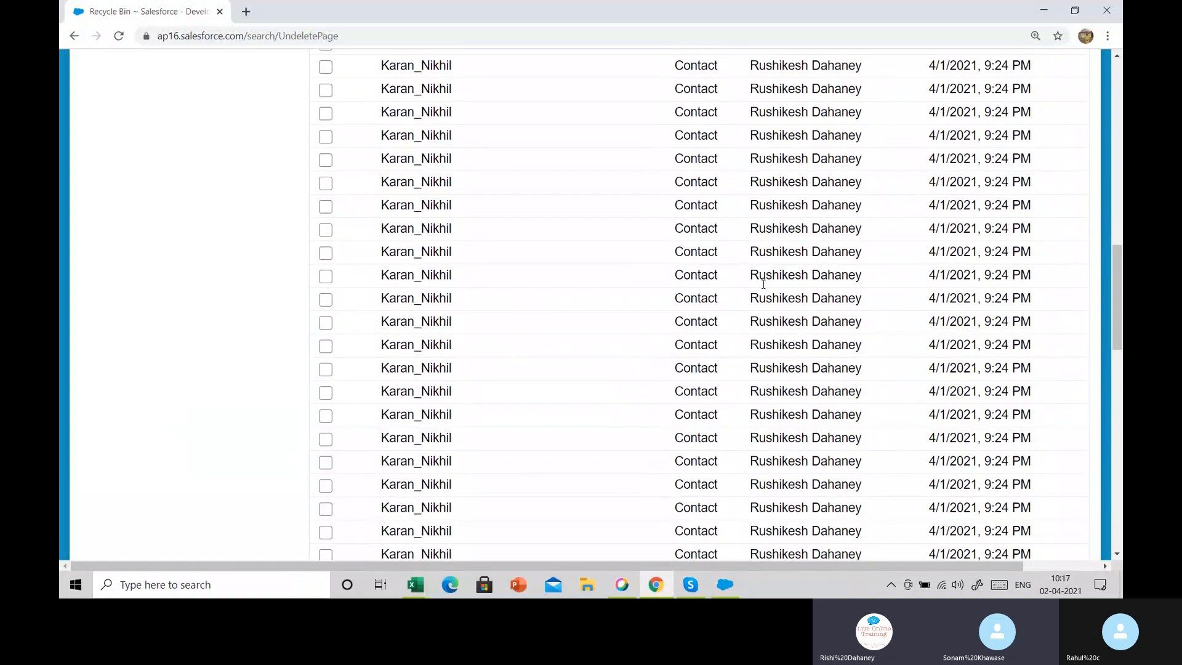
{"action": "scroll", "coordinate": [764, 284], "scroll_direction": "up", "scroll_amount": 10}
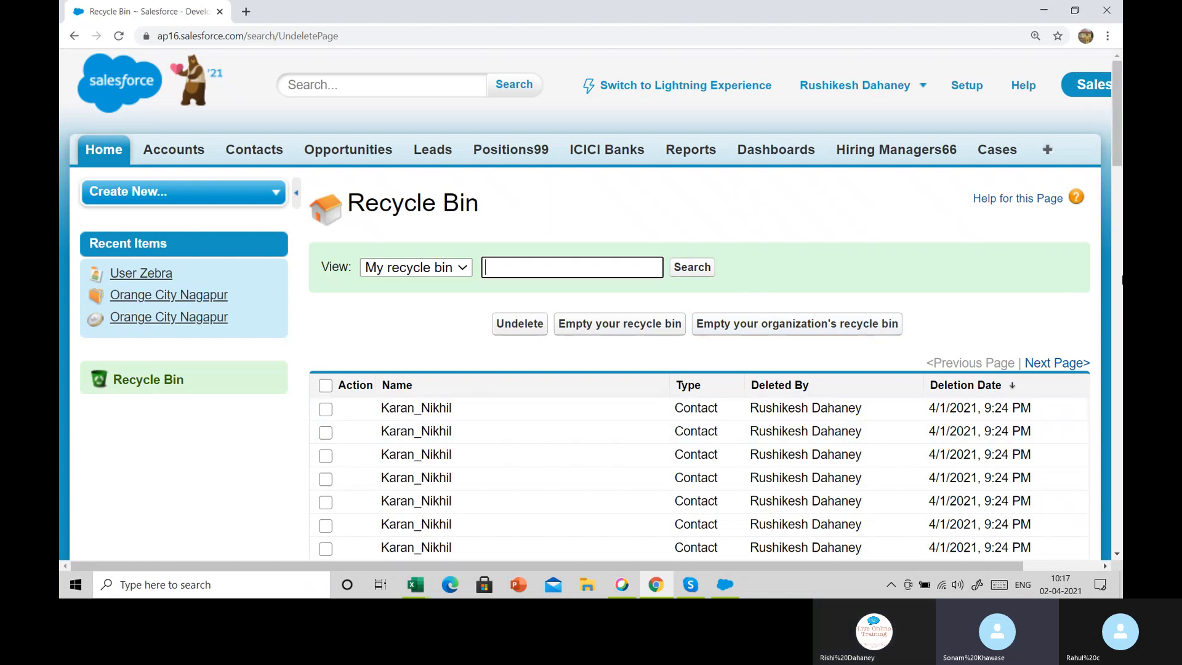
{"action": "left_click", "coordinate": [725, 585]}
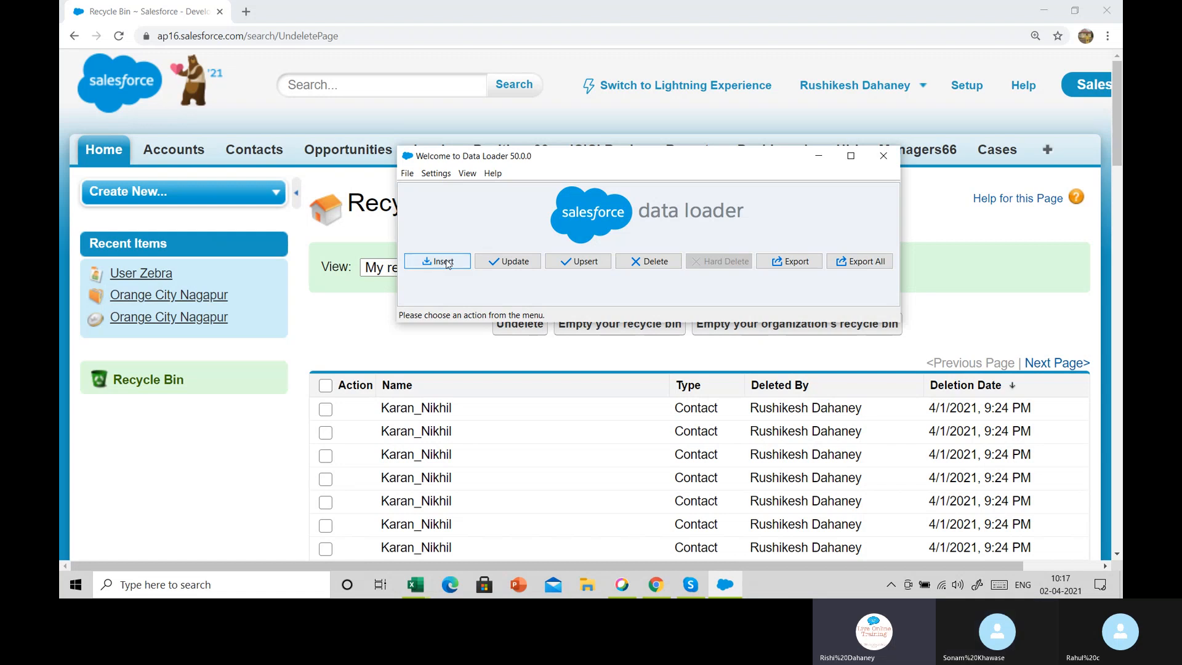
Switch to the Skype group call and open its additional call options, which include the recording control.
{"action": "mouse_move", "coordinate": [1121, 589]}
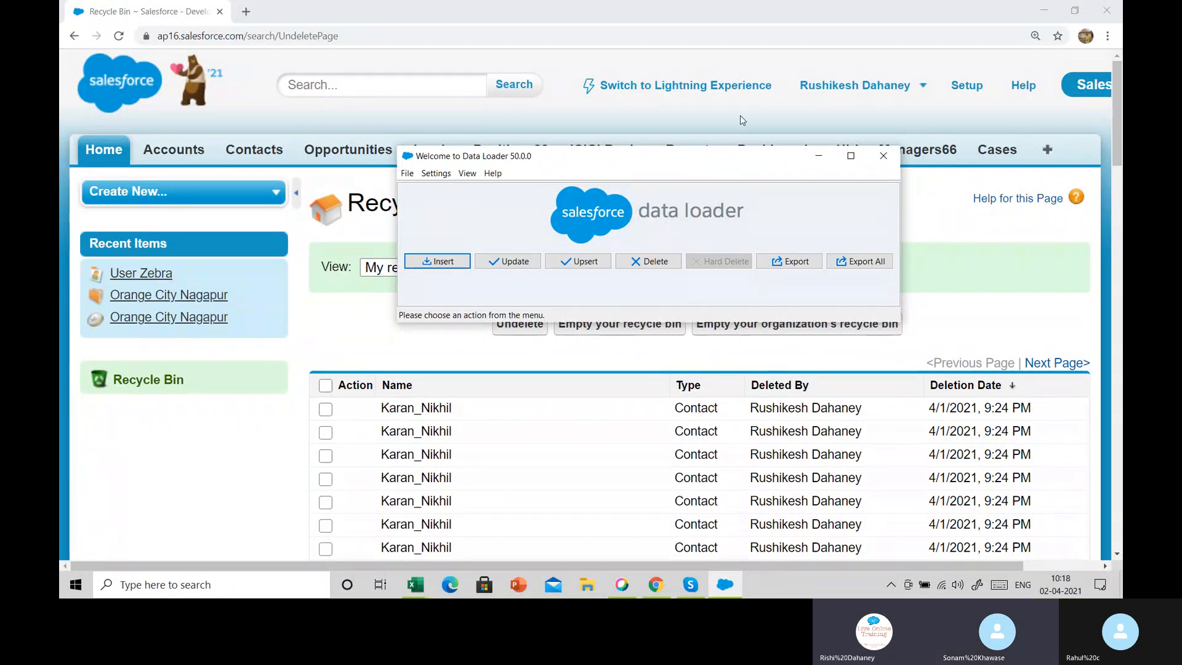
{"action": "left_click", "coordinate": [693, 591]}
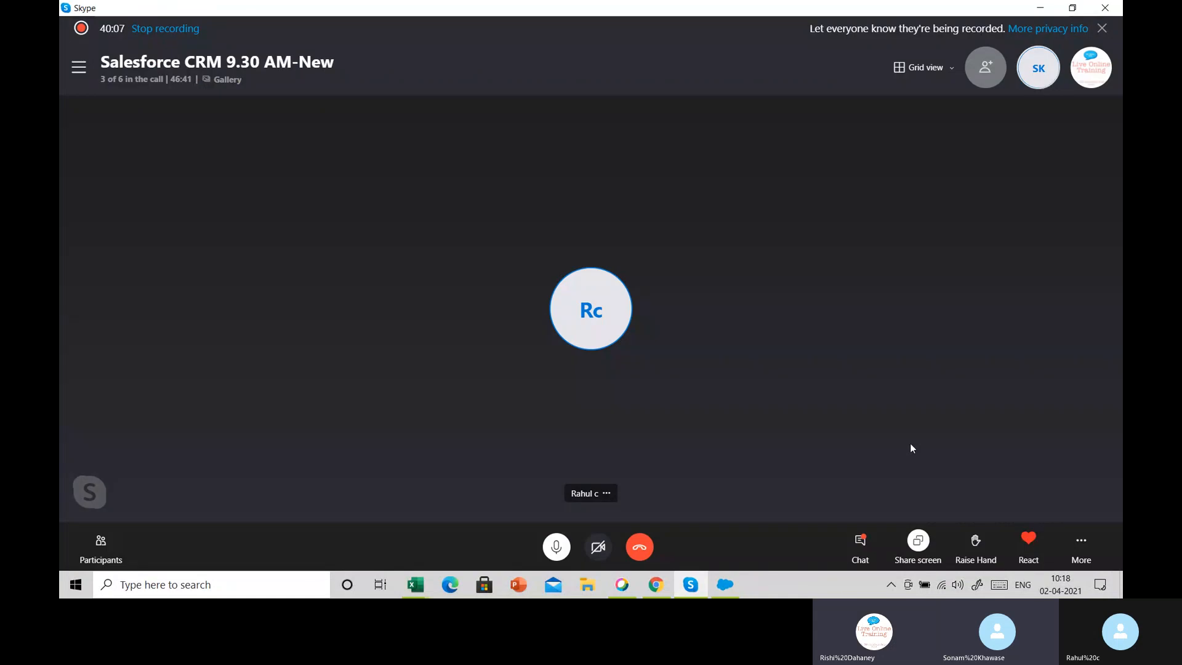
{"action": "left_click", "coordinate": [1089, 547]}
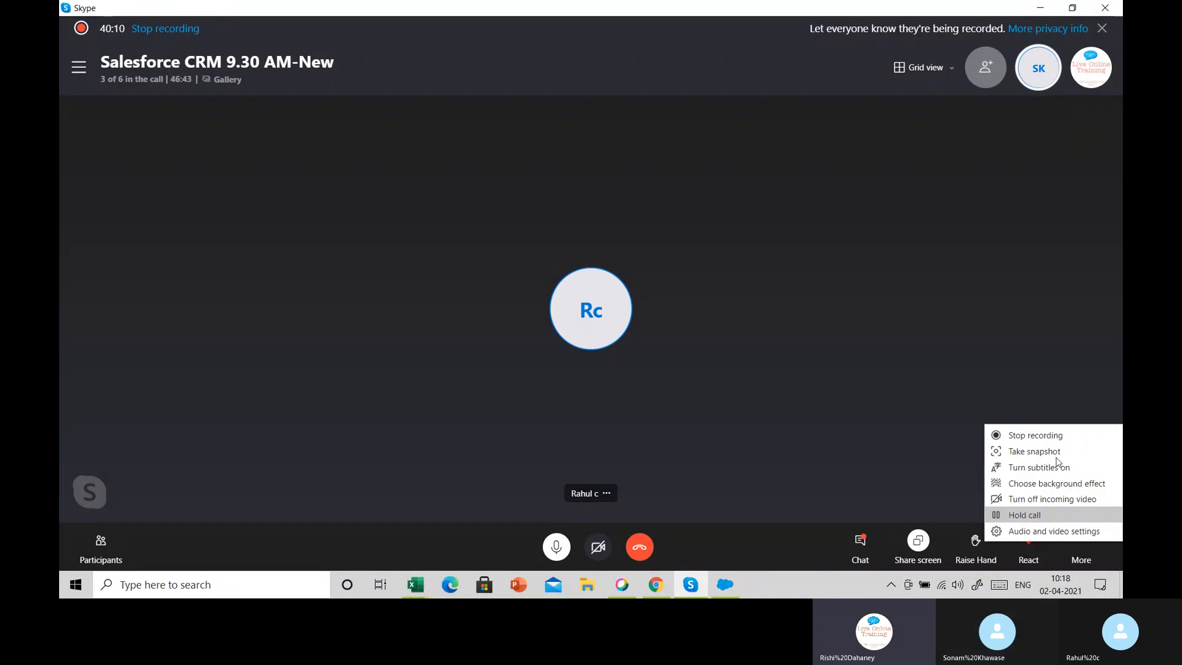